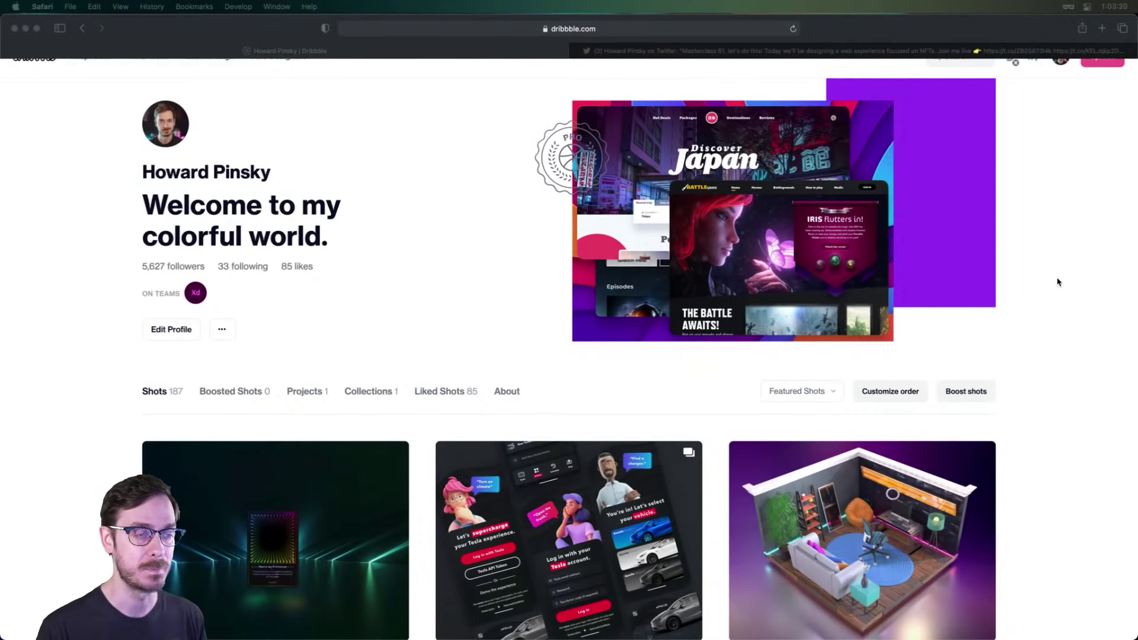
Browse the Dribbble profile's shots, including NFT Card Exploration, and view the artwork in the Masterclass 61 tweet.
{"action": "left_click", "coordinate": [1059, 282]}
{"action": "scroll", "coordinate": [1059, 283], "scroll_direction": "up", "scroll_amount": 1}
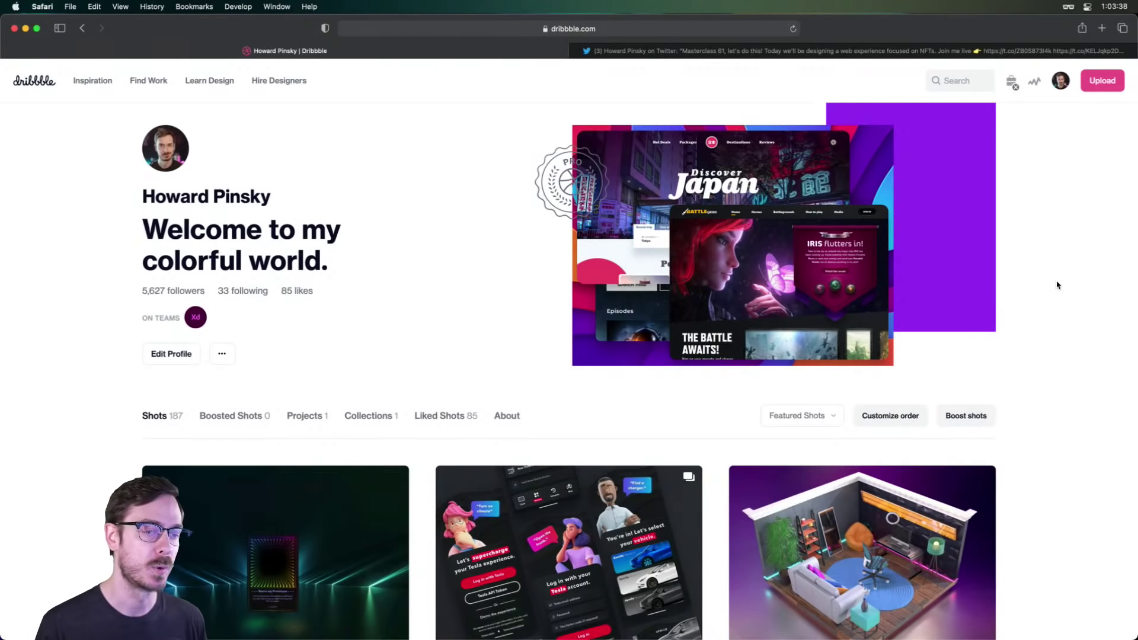
{"action": "scroll", "coordinate": [1058, 285], "scroll_direction": "down", "scroll_amount": 5}
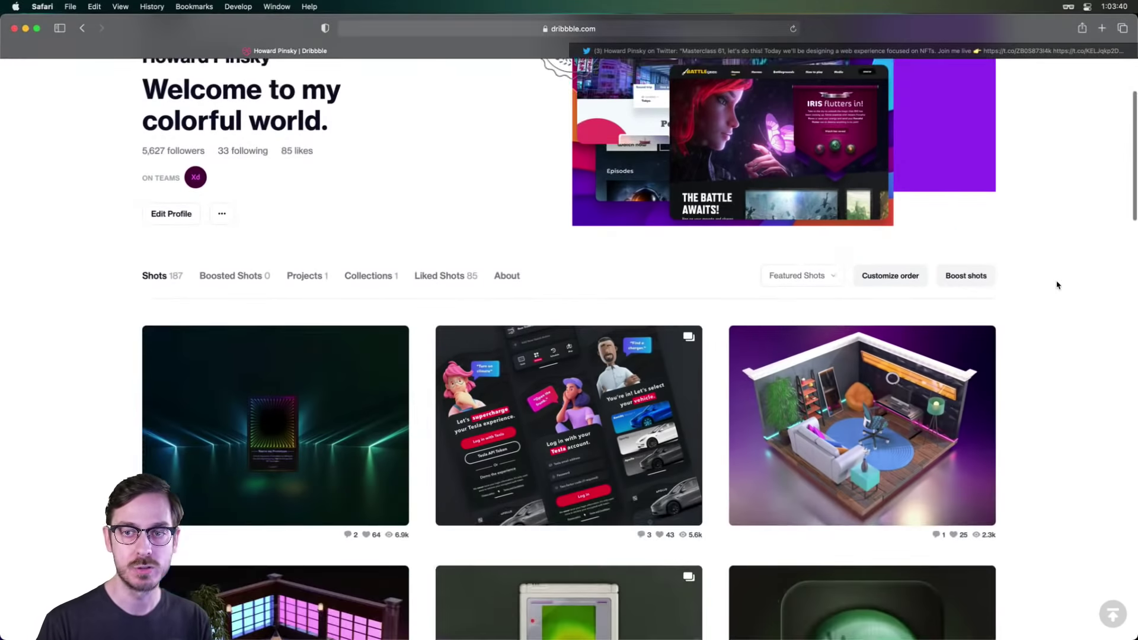
{"action": "left_click", "coordinate": [208, 276]}
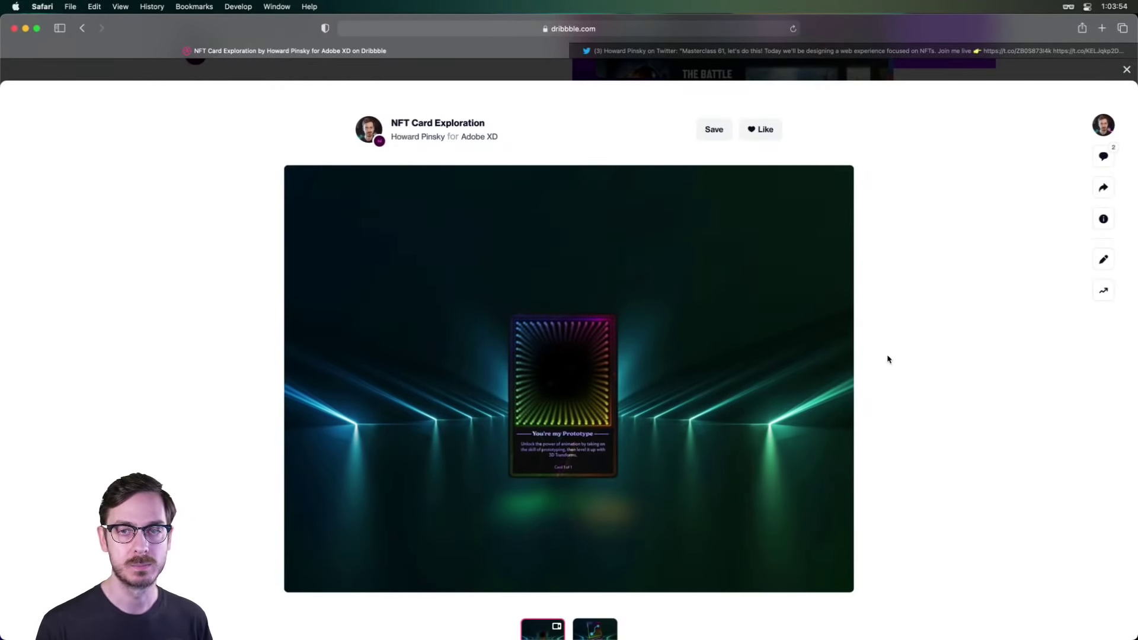
{"action": "key", "text": "Escape"}
{"action": "mouse_move", "coordinate": [888, 358]}
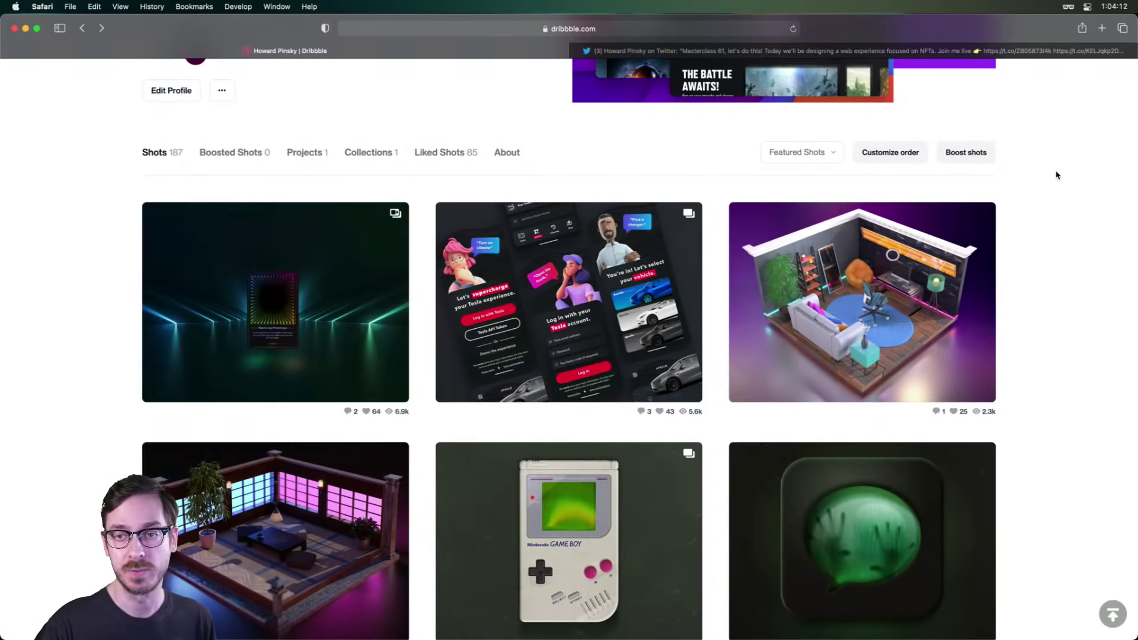
{"action": "scroll", "coordinate": [1052, 193], "scroll_direction": "up", "scroll_amount": 5}
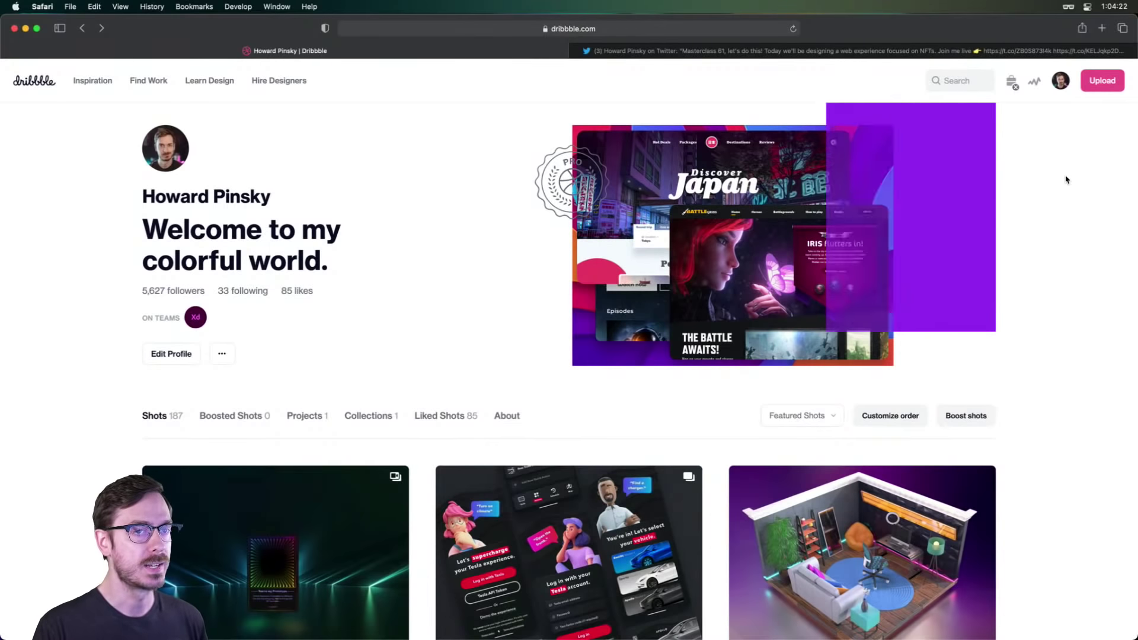
{"action": "left_click", "coordinate": [771, 56]}
{"action": "left_click", "coordinate": [448, 274]}
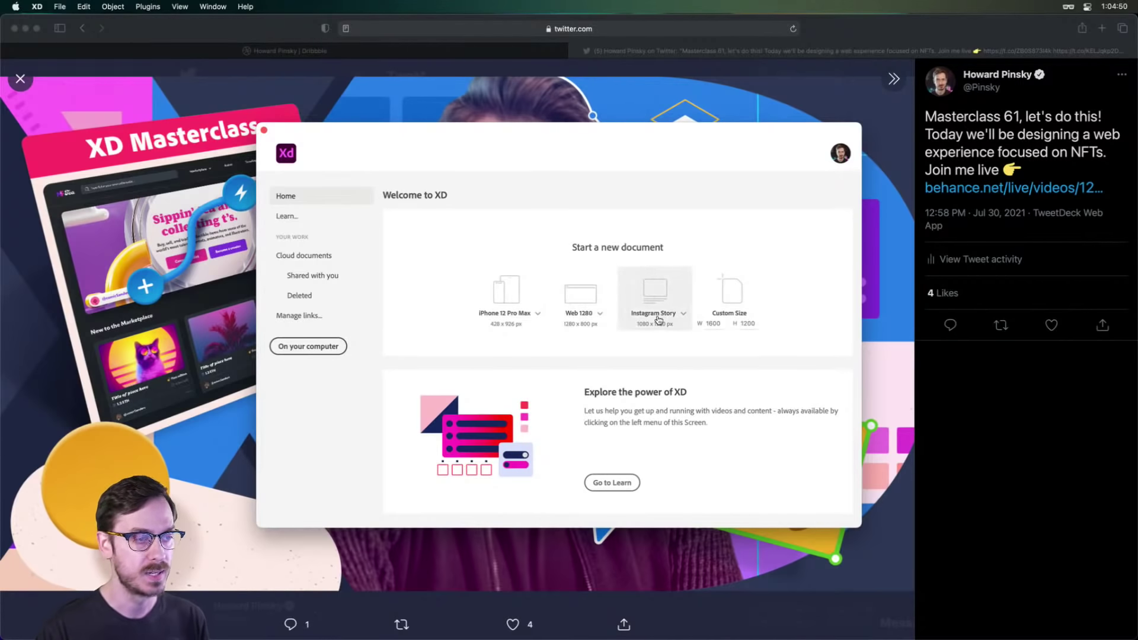
Switch to Adobe XD, create a document with the Web 1920 (1920 × 1080) preset, and maximise its window.
{"action": "left_click", "coordinate": [600, 315]}
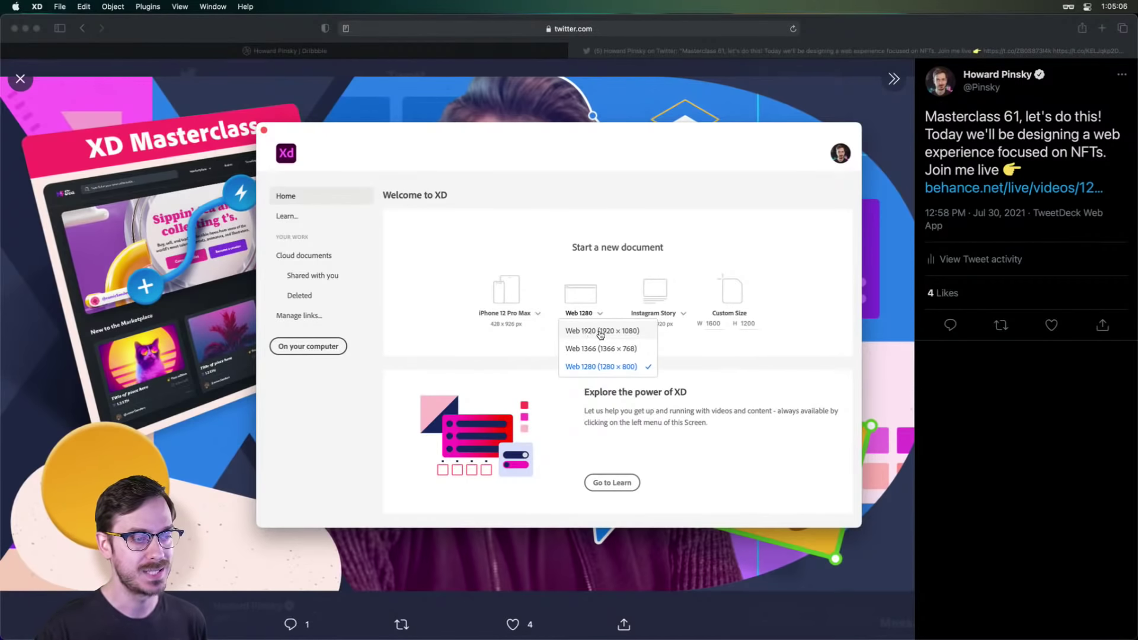
{"action": "left_click", "coordinate": [600, 332]}
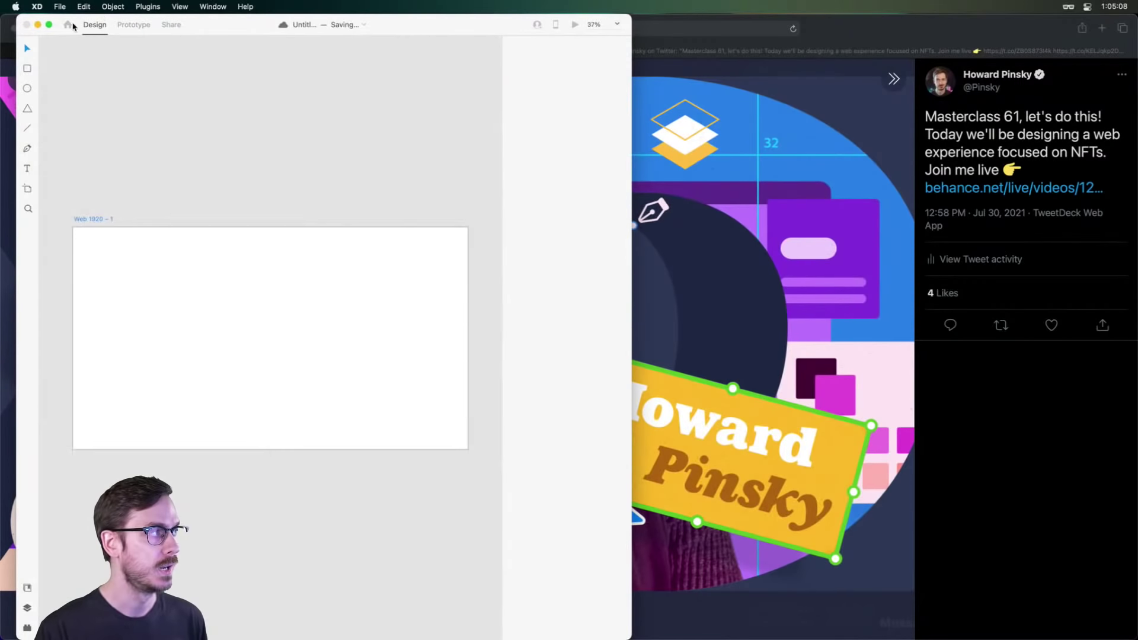
{"action": "left_click", "coordinate": [49, 24]}
Fill the Web 1920 artboard with a very dark, near-black blue-grey solid color.
{"action": "left_click", "coordinate": [333, 228]}
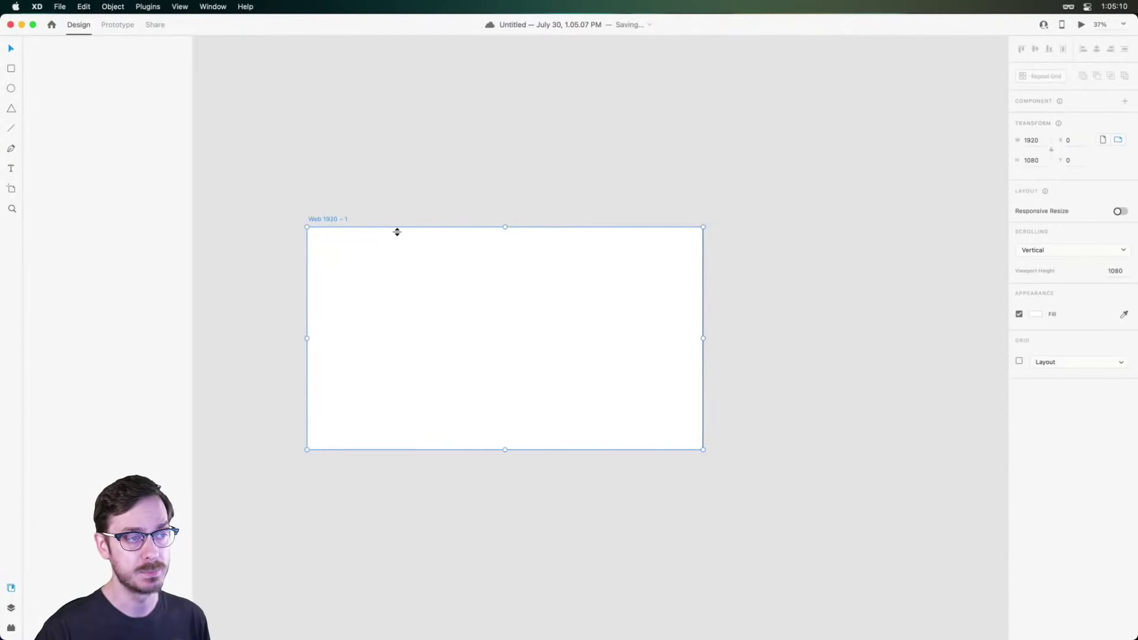
{"action": "scroll", "coordinate": [375, 246], "scroll_direction": "up", "scroll_amount": 5}
{"action": "left_click_drag", "start_coordinate": [490, 325], "coordinate": [470, 187]}
{"action": "scroll", "coordinate": [471, 186], "scroll_direction": "down", "scroll_amount": 2}
{"action": "scroll", "coordinate": [473, 188], "scroll_direction": "up", "scroll_amount": 3}
{"action": "scroll", "coordinate": [472, 187], "scroll_direction": "down", "scroll_amount": 3}
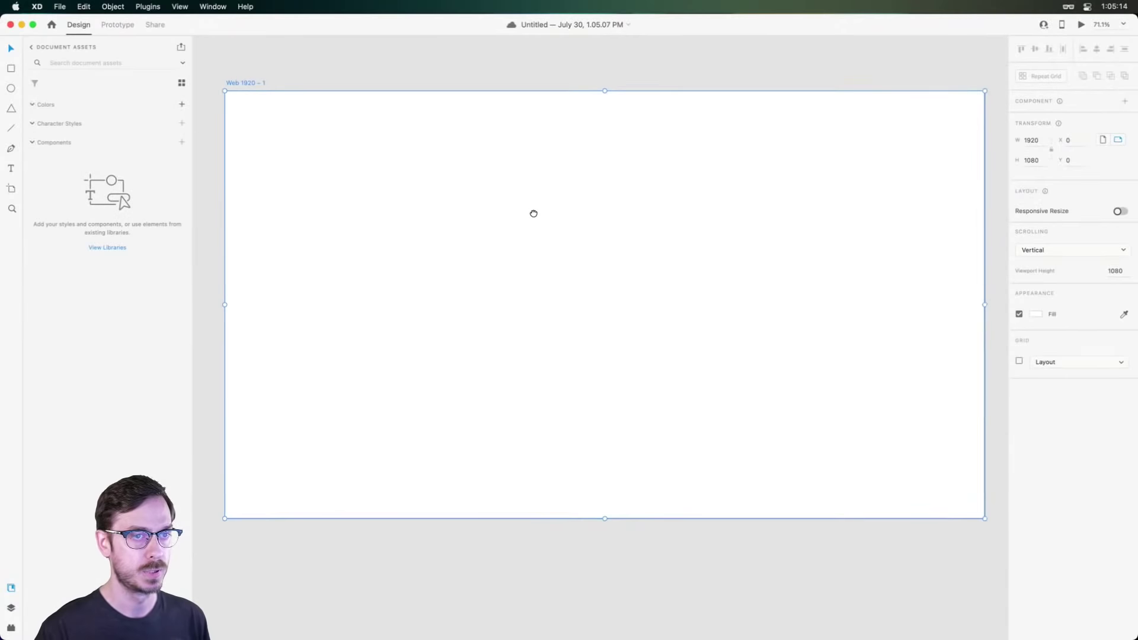
{"action": "left_click_drag", "start_coordinate": [533, 213], "coordinate": [533, 215]}
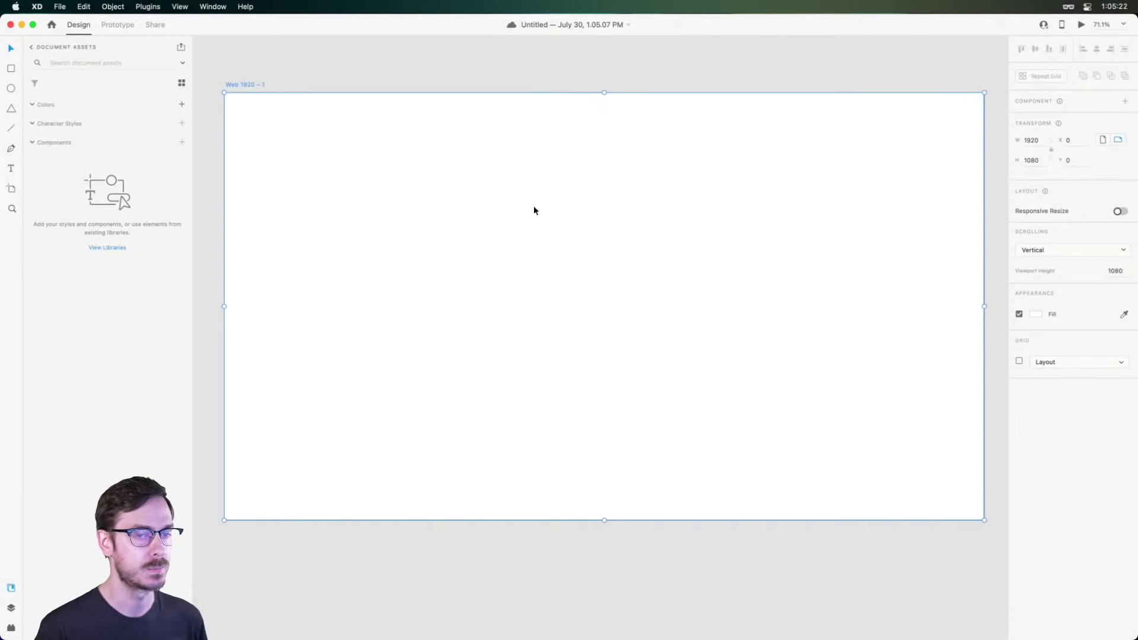
{"action": "left_click_drag", "start_coordinate": [516, 77], "coordinate": [513, 98]}
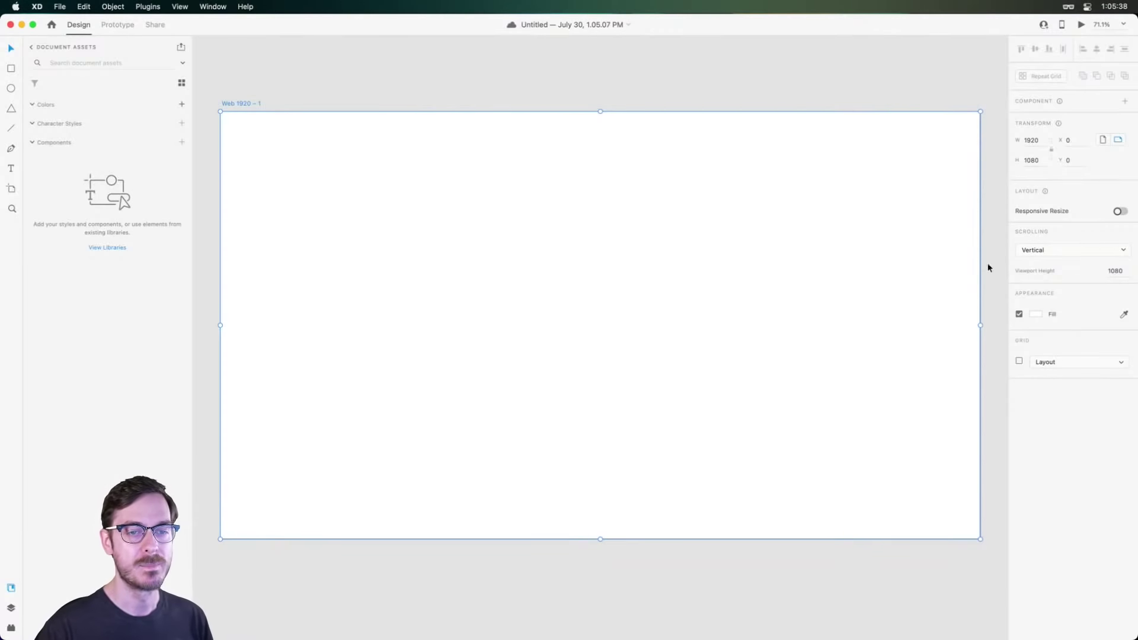
{"action": "left_click", "coordinate": [1036, 314]}
{"action": "left_click", "coordinate": [999, 293]}
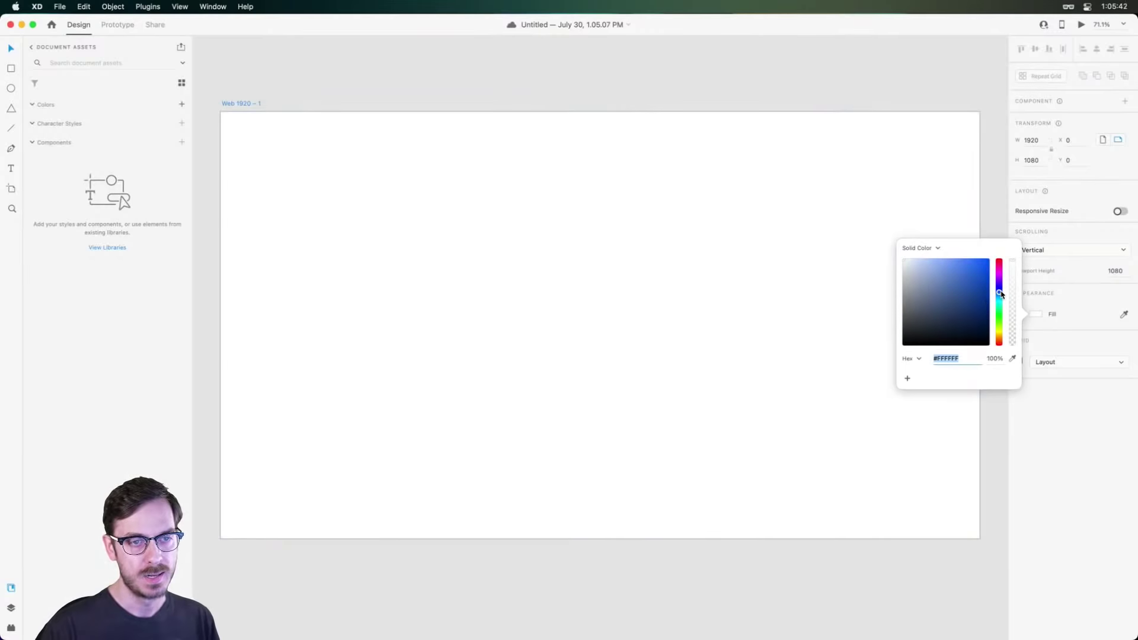
{"action": "left_click_drag", "start_coordinate": [922, 341], "coordinate": [916, 336]}
{"action": "left_click", "coordinate": [1010, 395]}
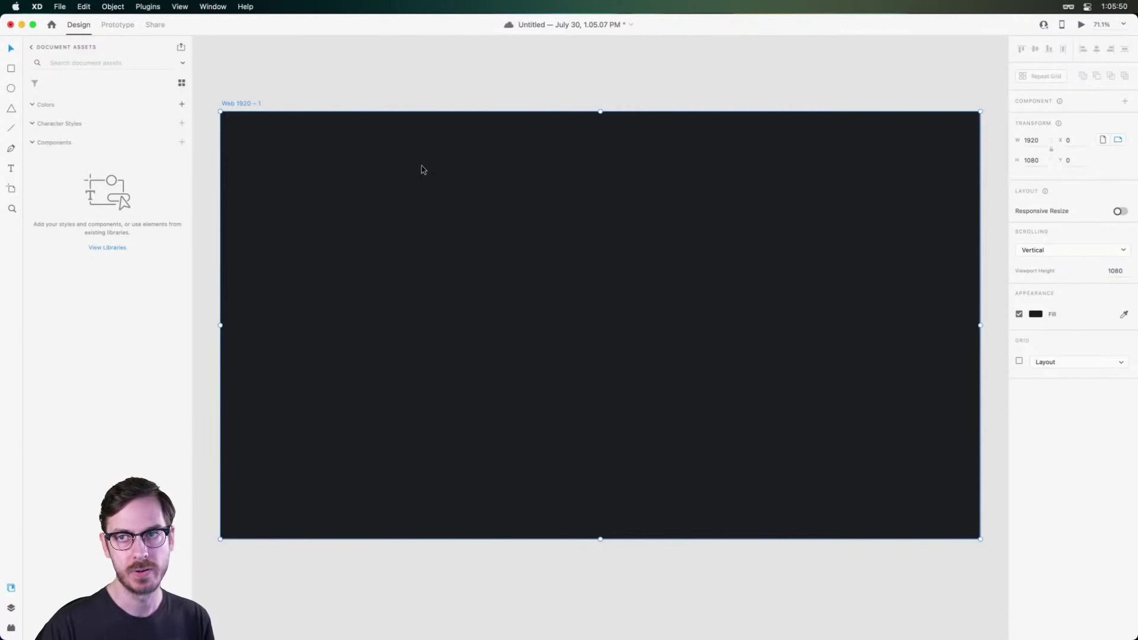
Rename the Web 1920 artboard as Landing Page.
{"action": "double_click", "coordinate": [233, 103]}
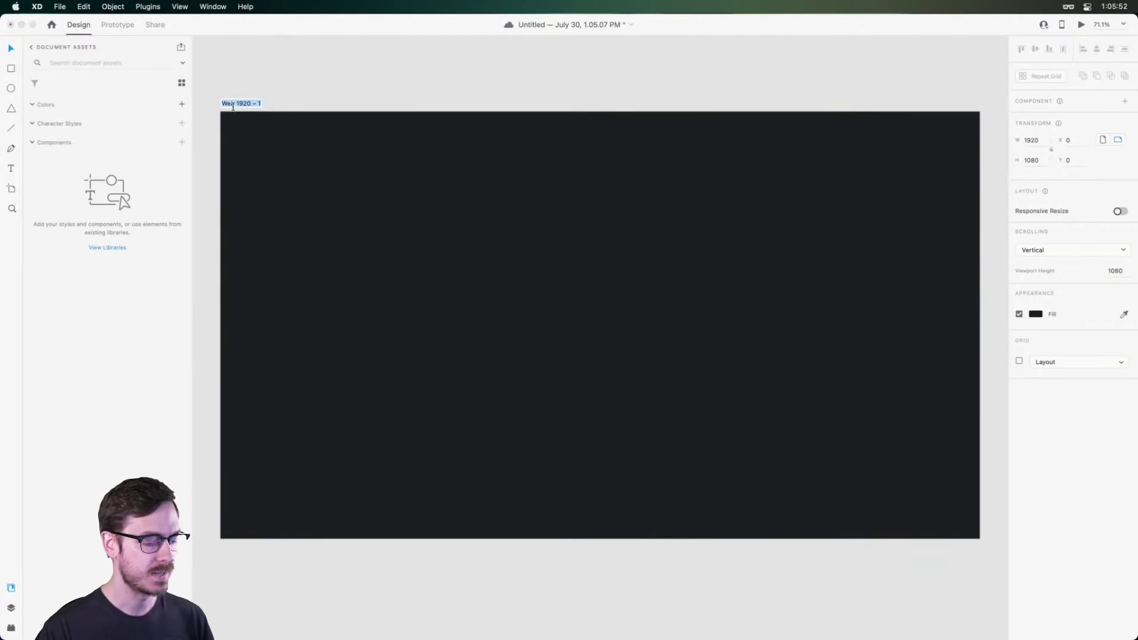
{"action": "type", "text": "Landing Page"}
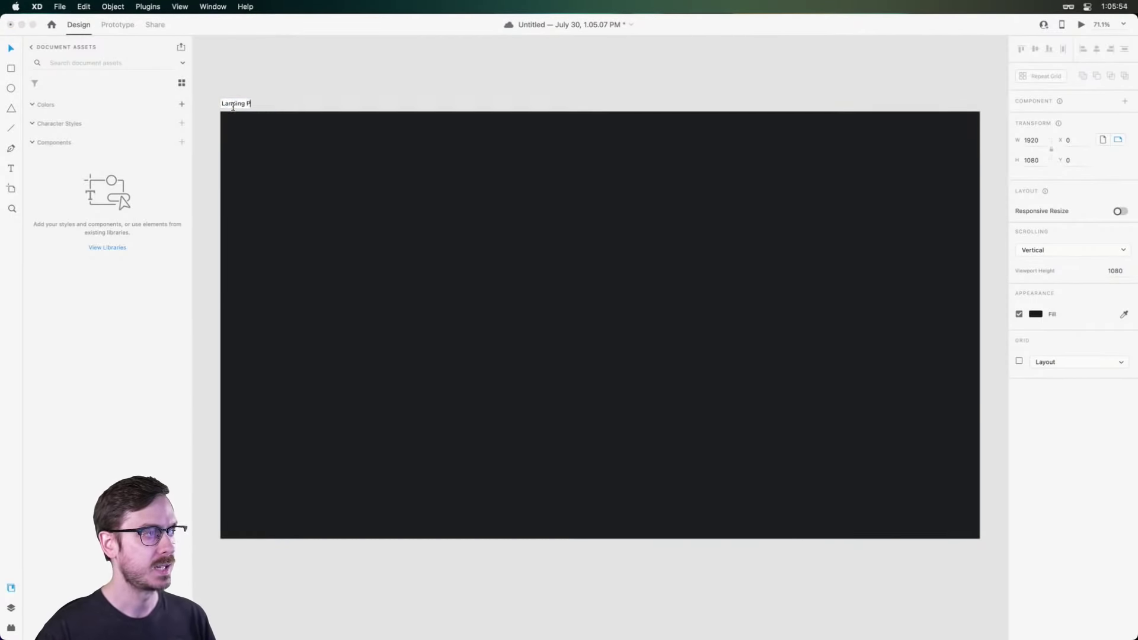
{"action": "key", "text": "Return"}
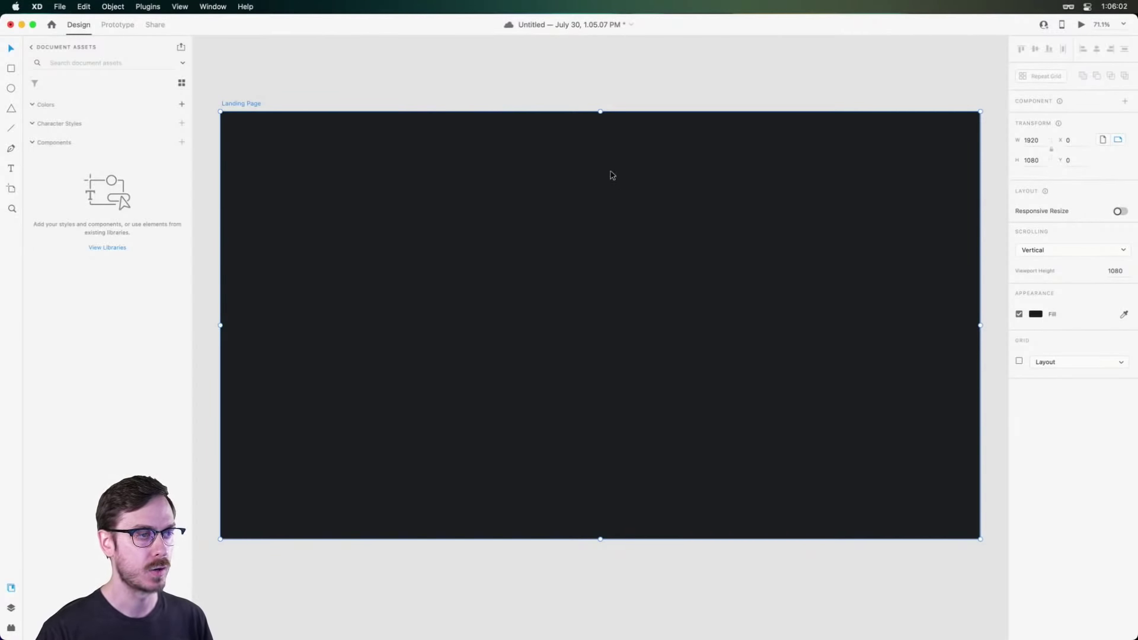
Add the text "NFTea" near the upper middle of the artboard and enlarge it to a font size of about 132.
{"action": "key", "text": "t"}
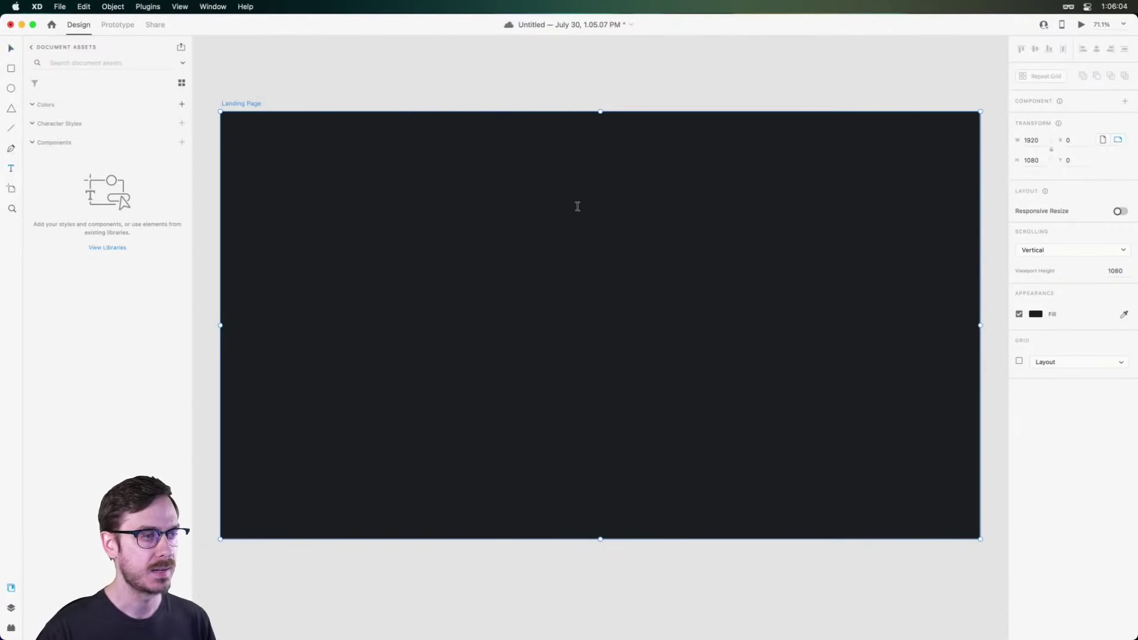
{"action": "scroll", "coordinate": [577, 206], "scroll_direction": "up", "scroll_amount": 3}
{"action": "scroll", "coordinate": [577, 206], "scroll_direction": "down", "scroll_amount": 1}
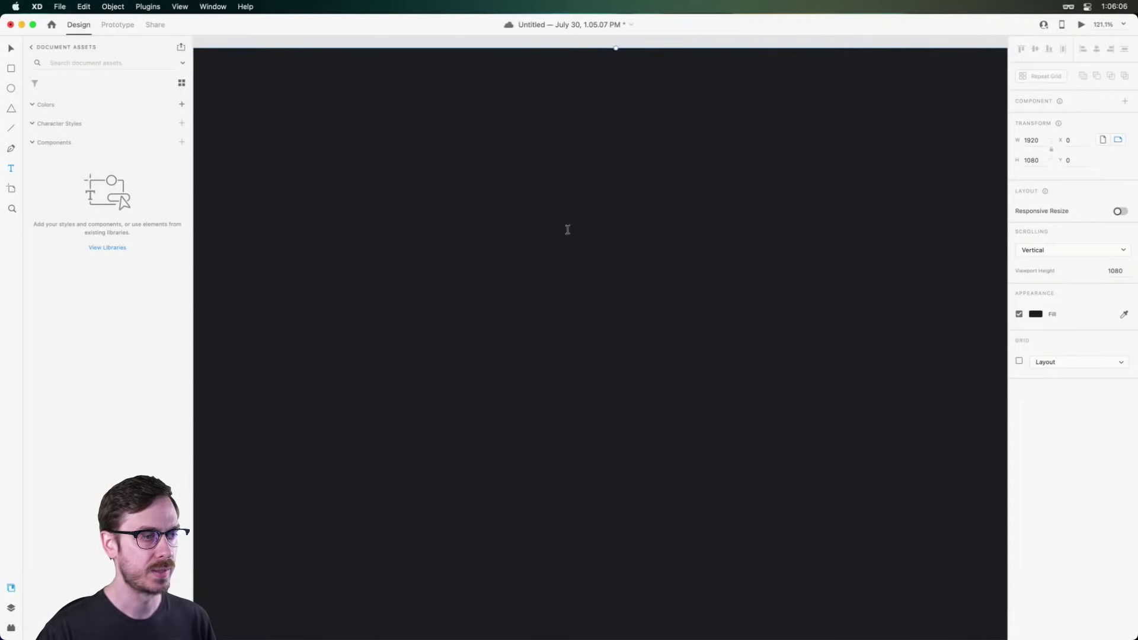
{"action": "left_click", "coordinate": [569, 227]}
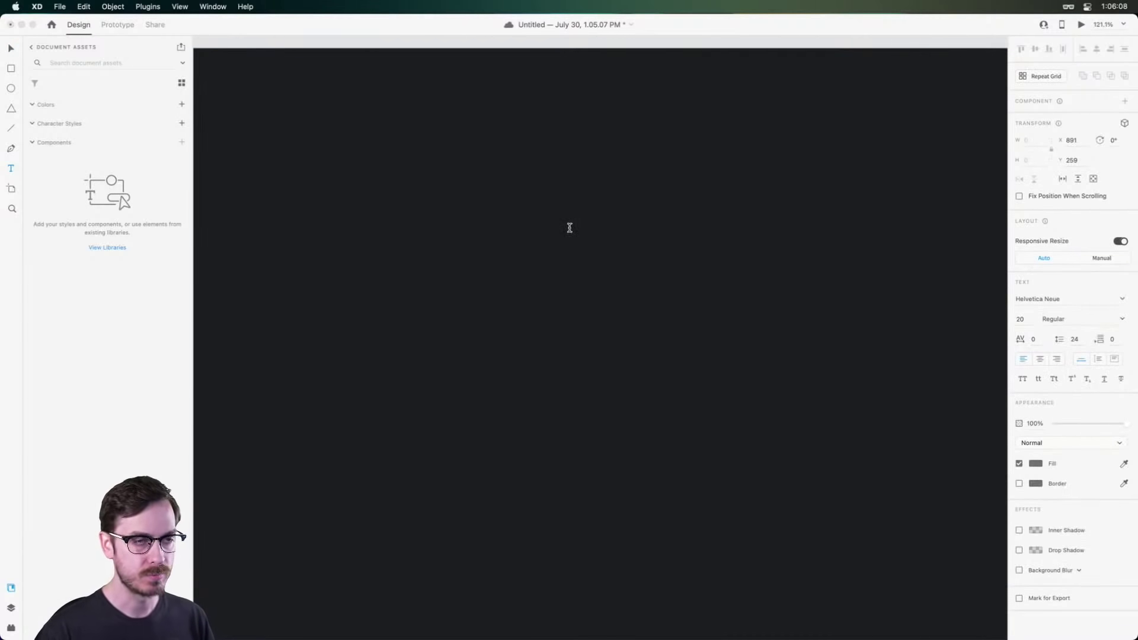
{"action": "type", "text": "N"}
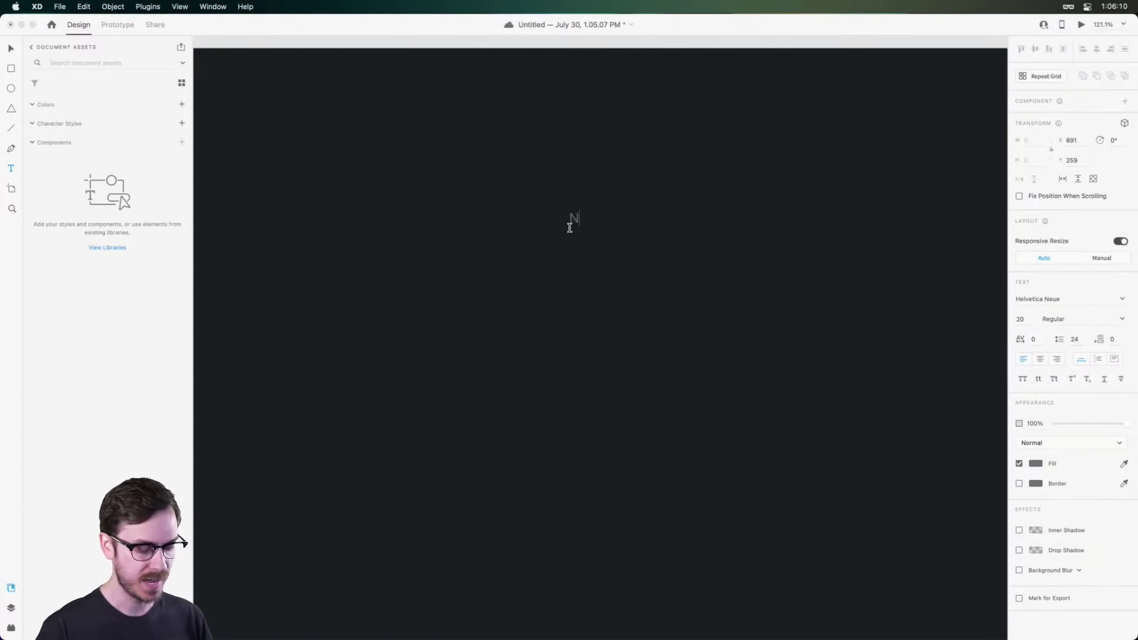
{"action": "type", "text": "FTea"}
{"action": "key", "text": "Escape"}
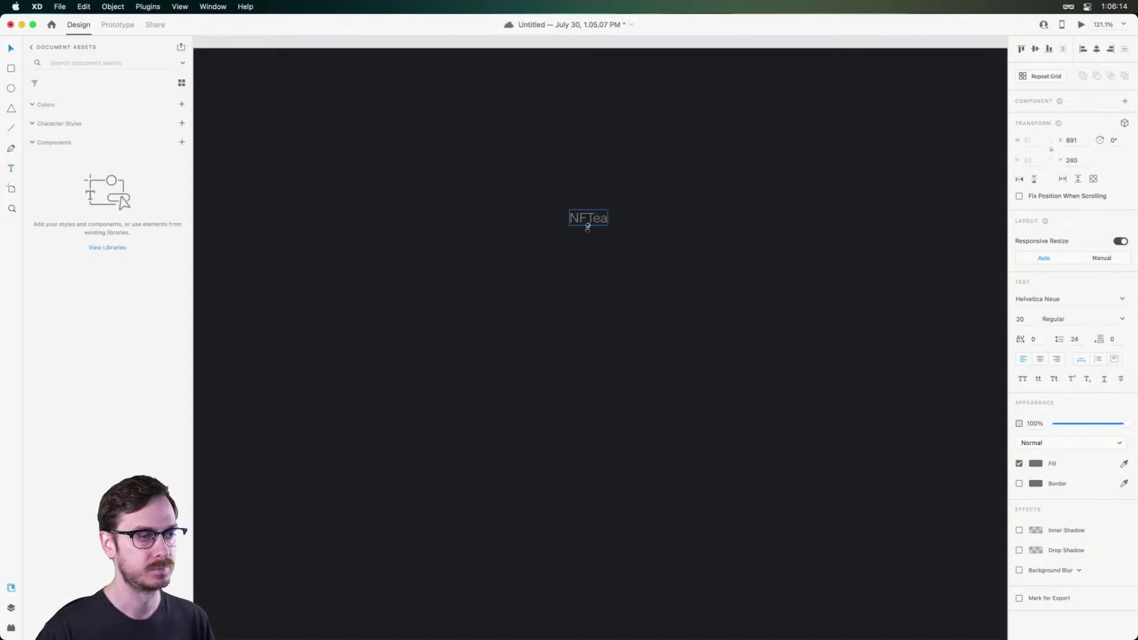
{"action": "left_click_drag", "start_coordinate": [587, 225], "coordinate": [587, 313]}
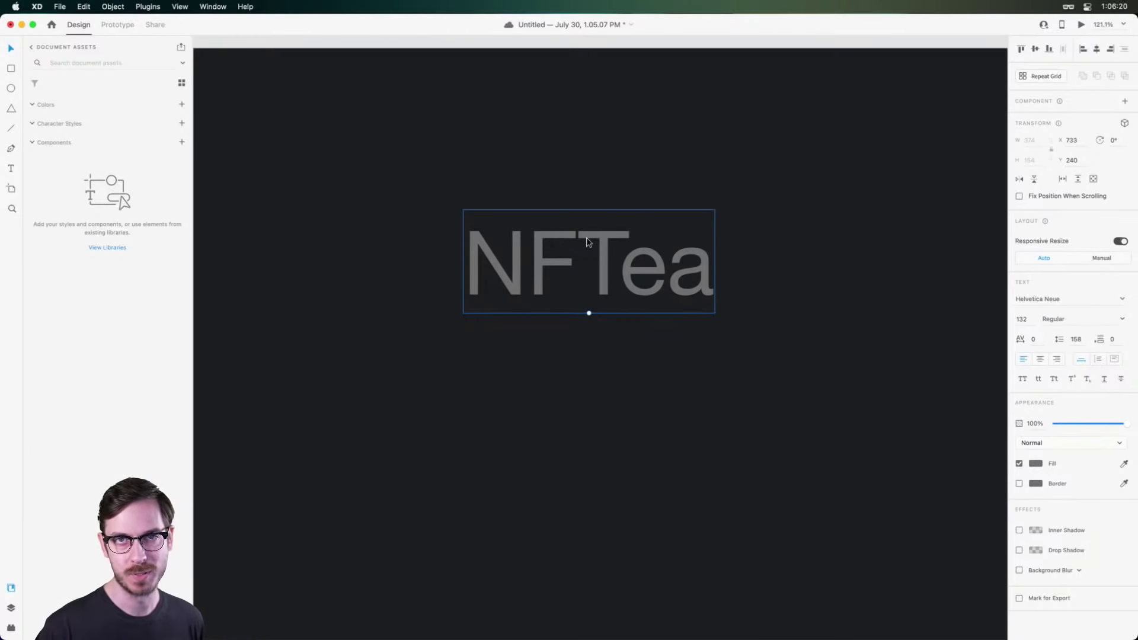
Set the fill of the "NFTea" text to light grey #EDEDED.
{"action": "left_click", "coordinate": [1036, 465]}
{"action": "type", "text": "eeeeee"}
{"action": "key", "text": "Return"}
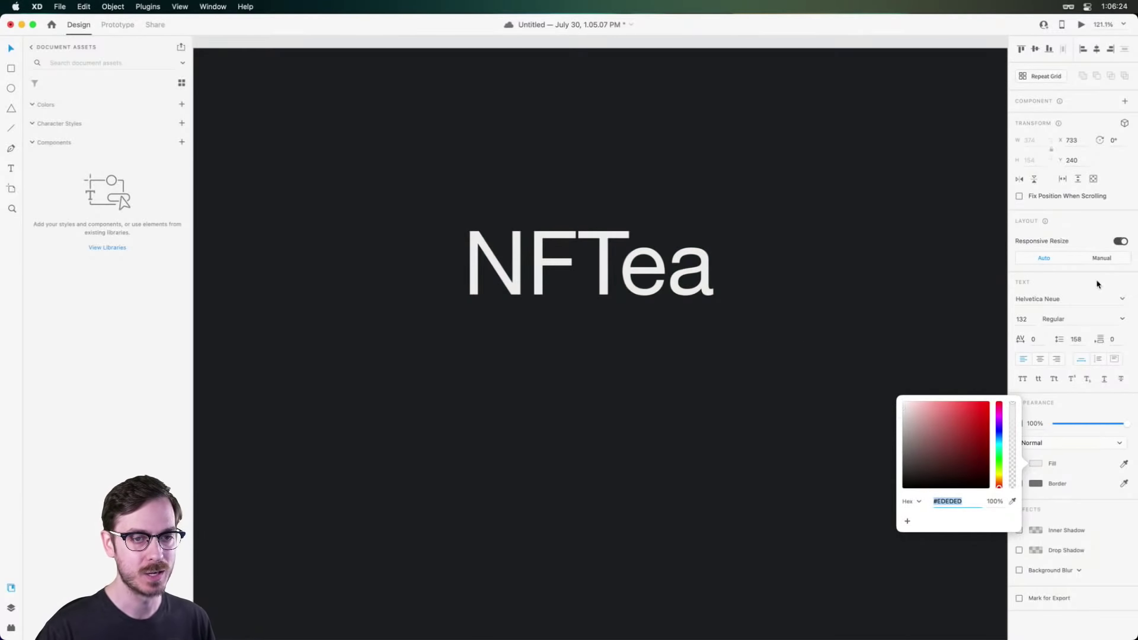
{"action": "key", "text": "Escape"}
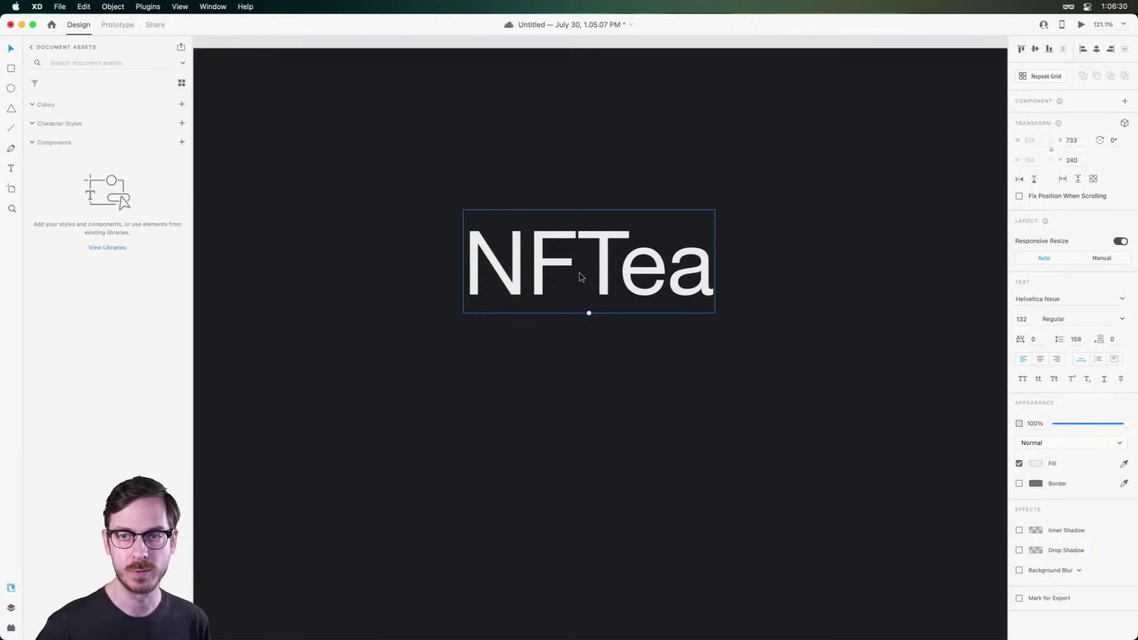
Move the "NFTea" text up and add a separate "Tea" text object below it.
{"action": "left_click_drag", "start_coordinate": [609, 276], "coordinate": [612, 184]}
{"action": "key", "text": "t"}
{"action": "left_click", "coordinate": [593, 338]}
{"action": "type", "text": "Tea"}
{"action": "key", "text": "Escape"}
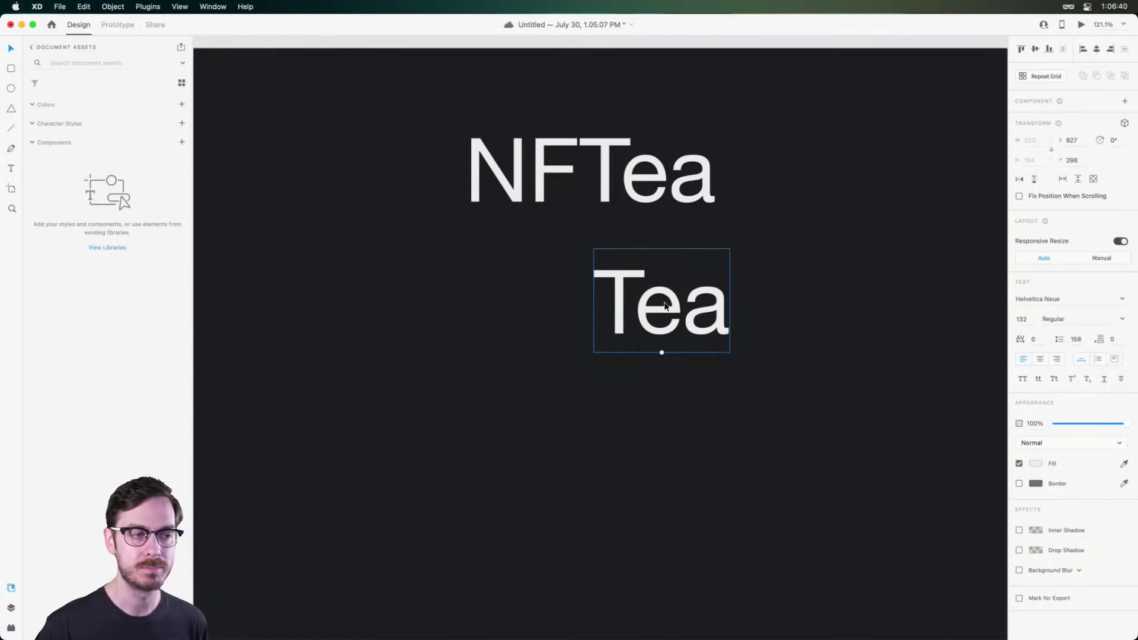
Set the separate "Tea" text to the Casey font, compare its Bold and Ultra styles, and keep Bold.
{"action": "left_click", "coordinate": [1075, 300]}
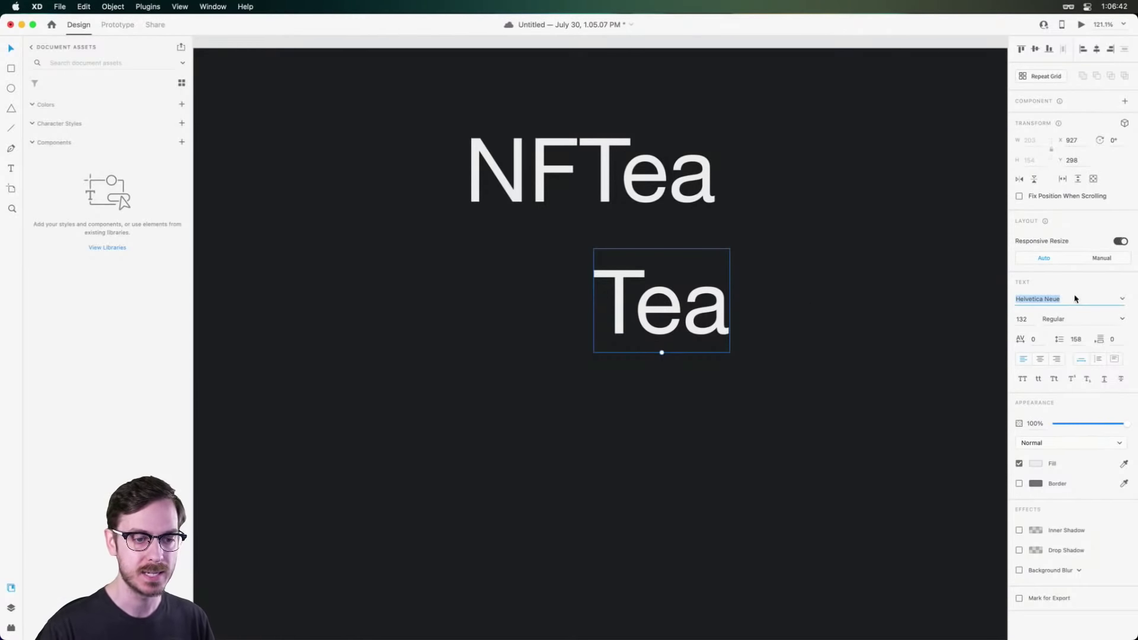
{"action": "type", "text": "Casey"}
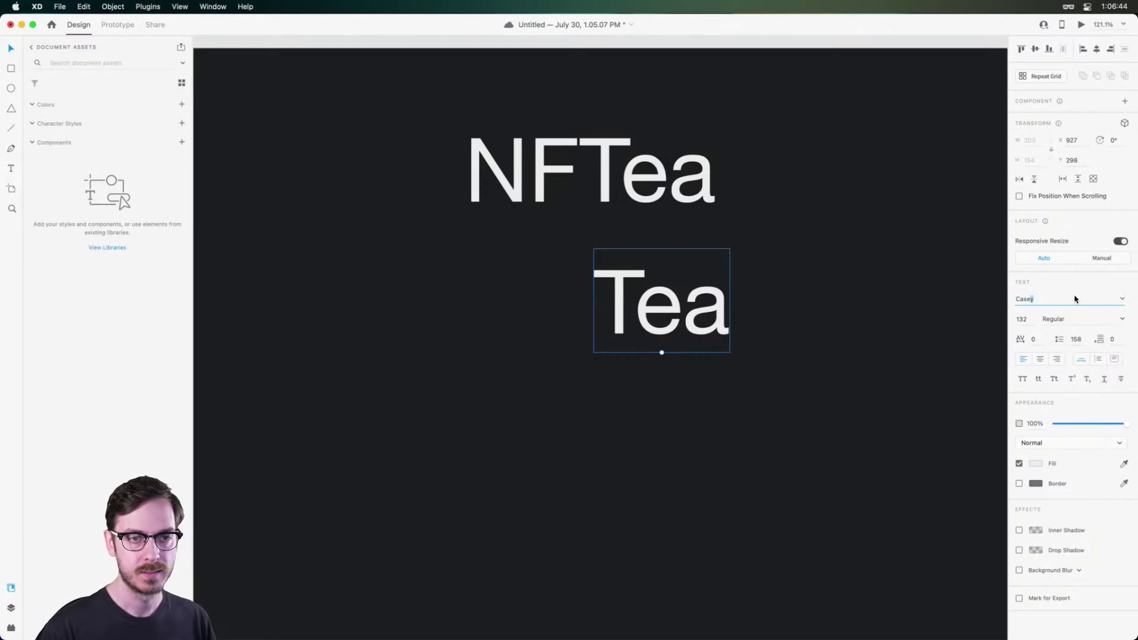
{"action": "key", "text": "Return"}
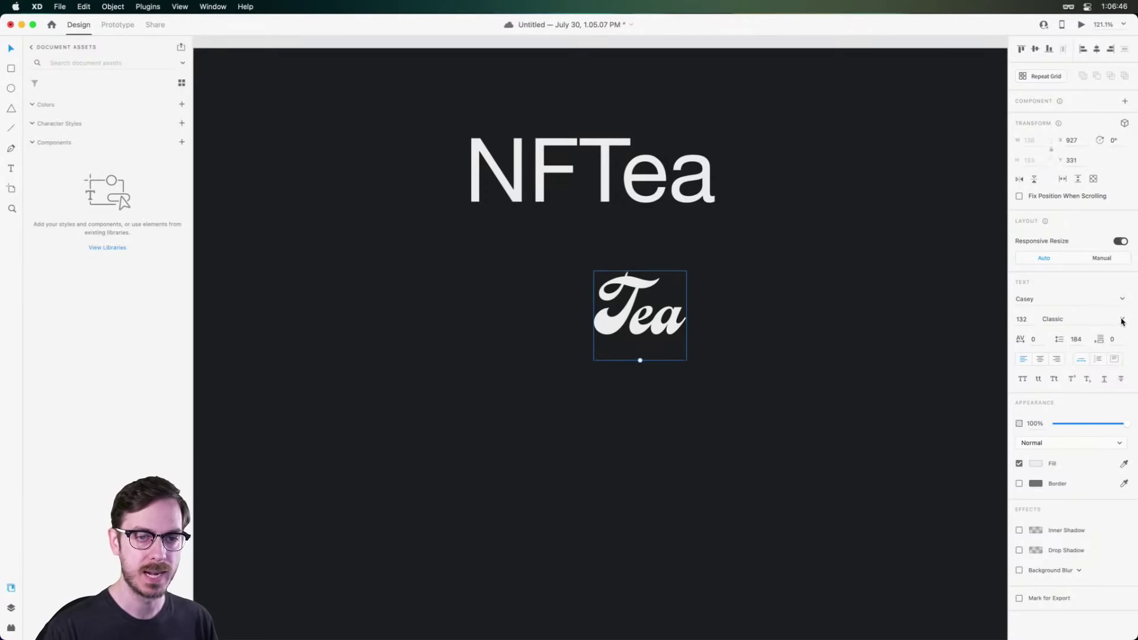
{"action": "left_click", "coordinate": [1121, 318]}
{"action": "left_click", "coordinate": [1052, 340]}
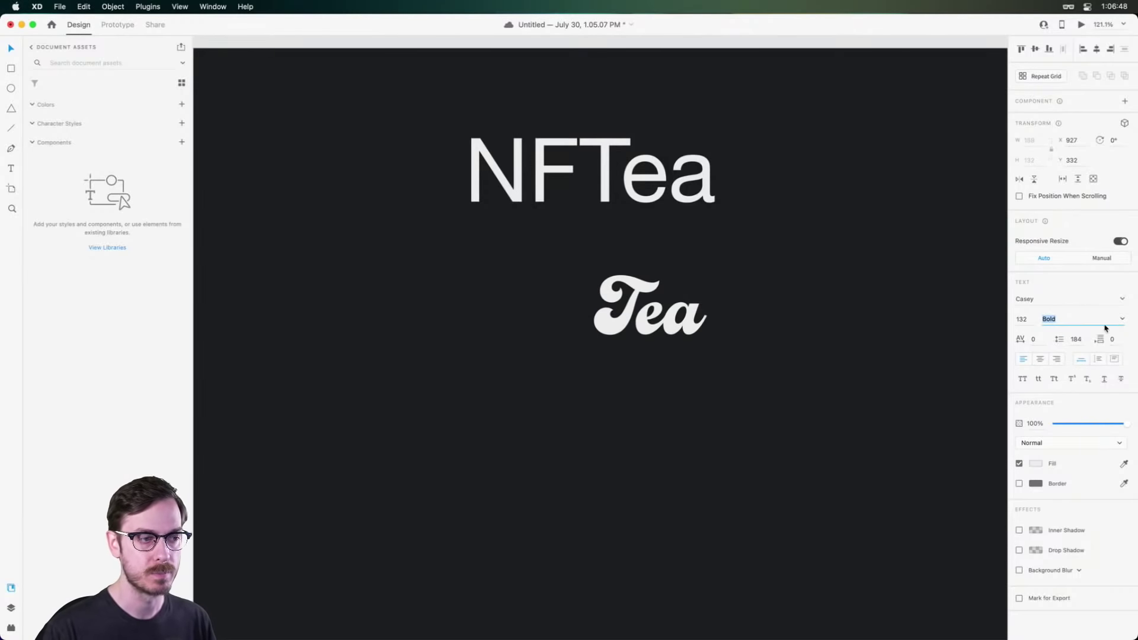
{"action": "left_click", "coordinate": [1122, 319]}
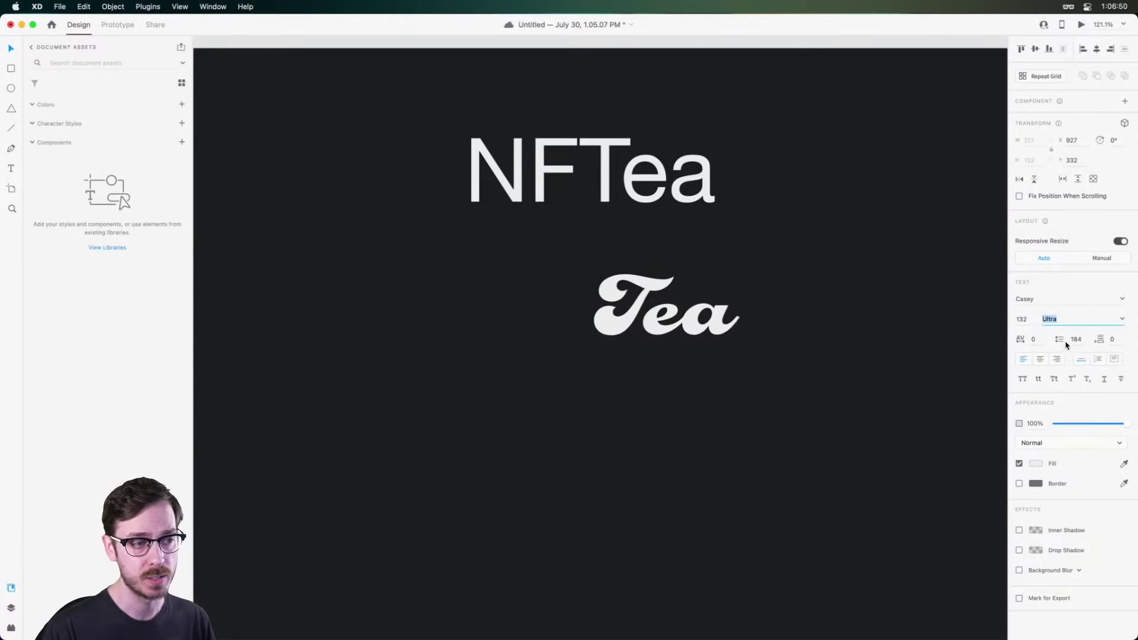
{"action": "left_click", "coordinate": [1122, 318]}
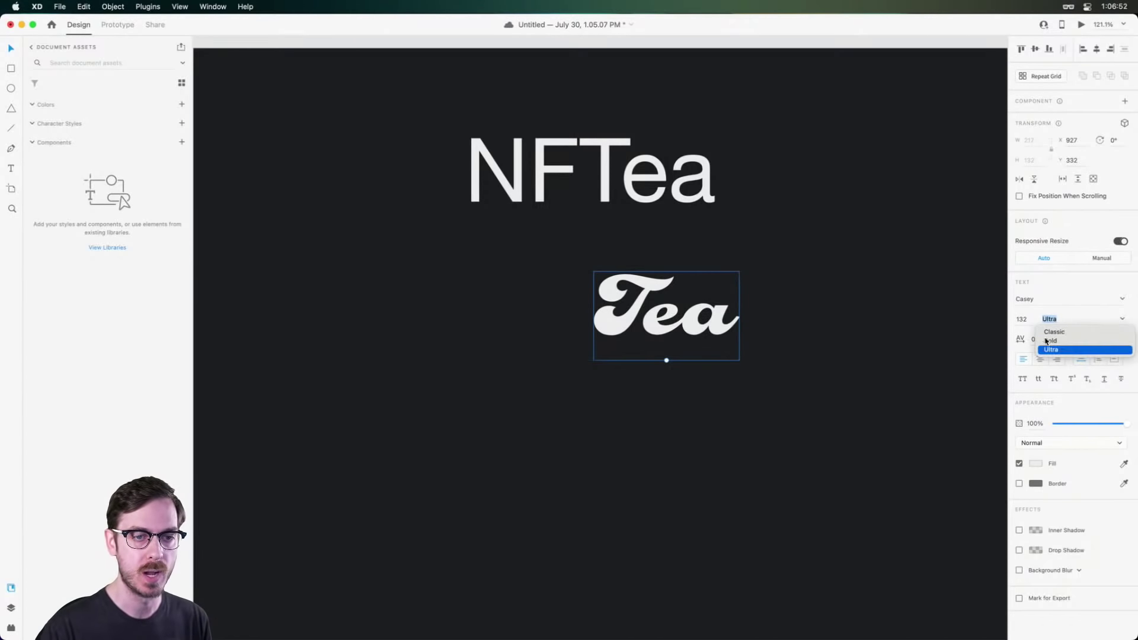
{"action": "left_click", "coordinate": [1047, 341]}
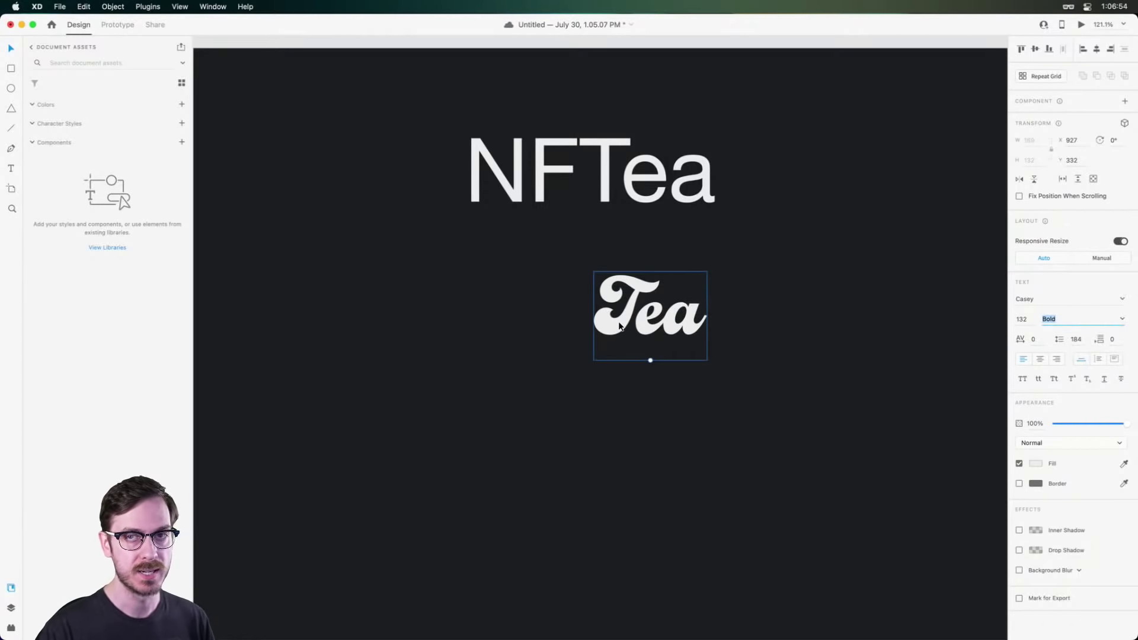
Add a separate letter "N" in Casey Bold to the left of "Tea" and save the document.
{"action": "scroll", "coordinate": [618, 326], "scroll_direction": "up", "scroll_amount": 5}
{"action": "key", "text": "t"}
{"action": "left_click", "coordinate": [449, 325]}
{"action": "type", "text": "N"}
{"action": "key", "text": "Escape"}
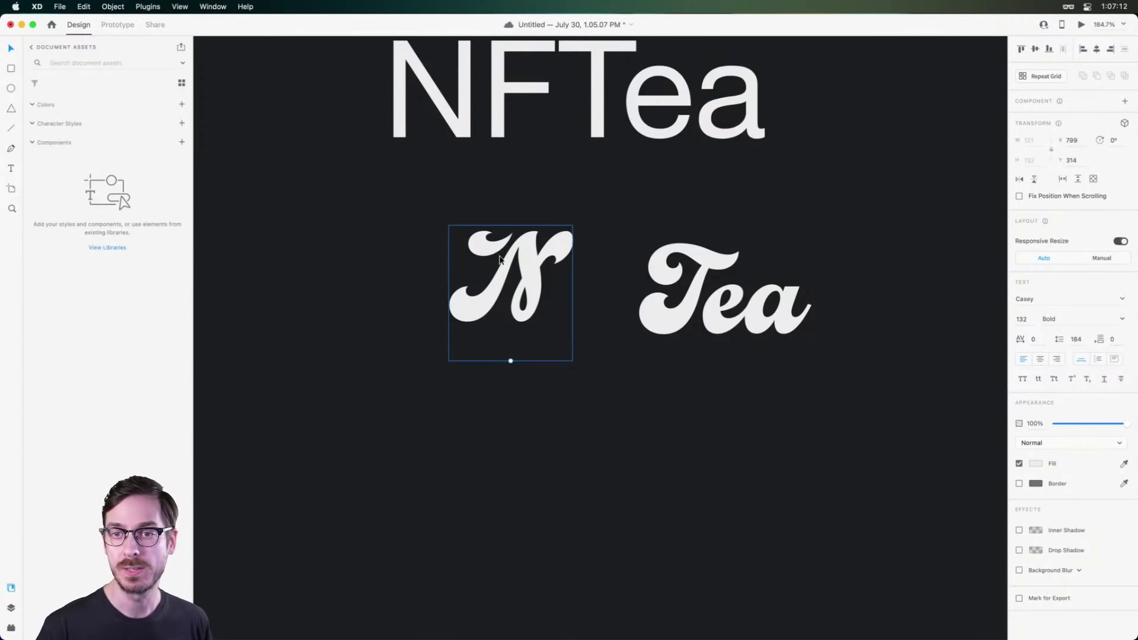
{"action": "key", "text": "super+s"}
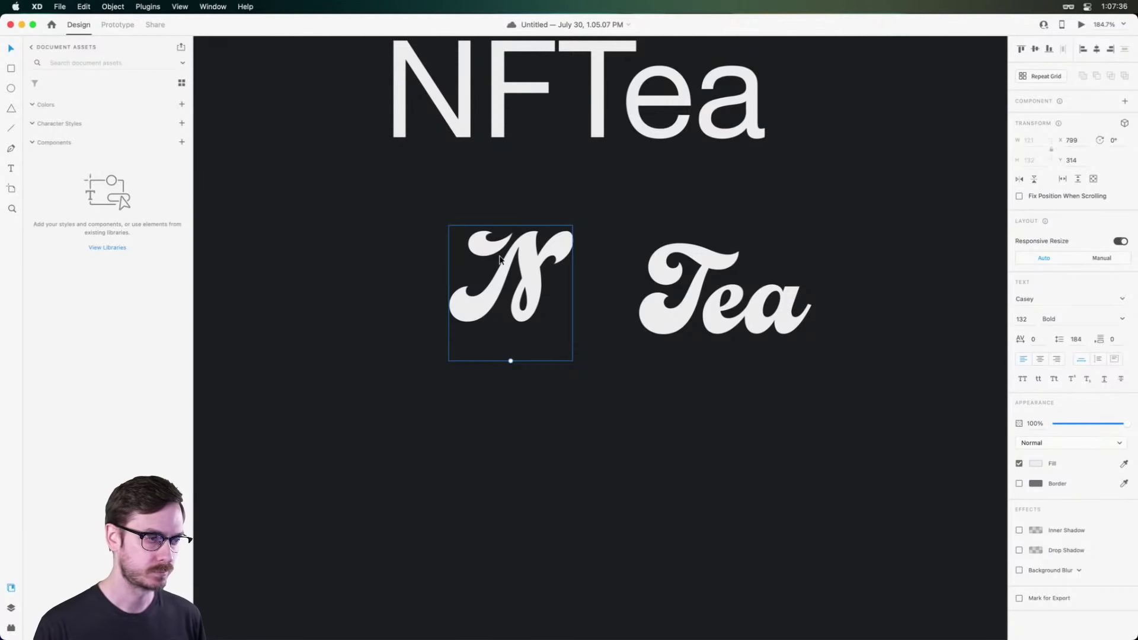
Move the separate letter "N" level with the "Tea" text and set its font to Casablanca URW.
{"action": "left_click_drag", "start_coordinate": [500, 259], "coordinate": [471, 276]}
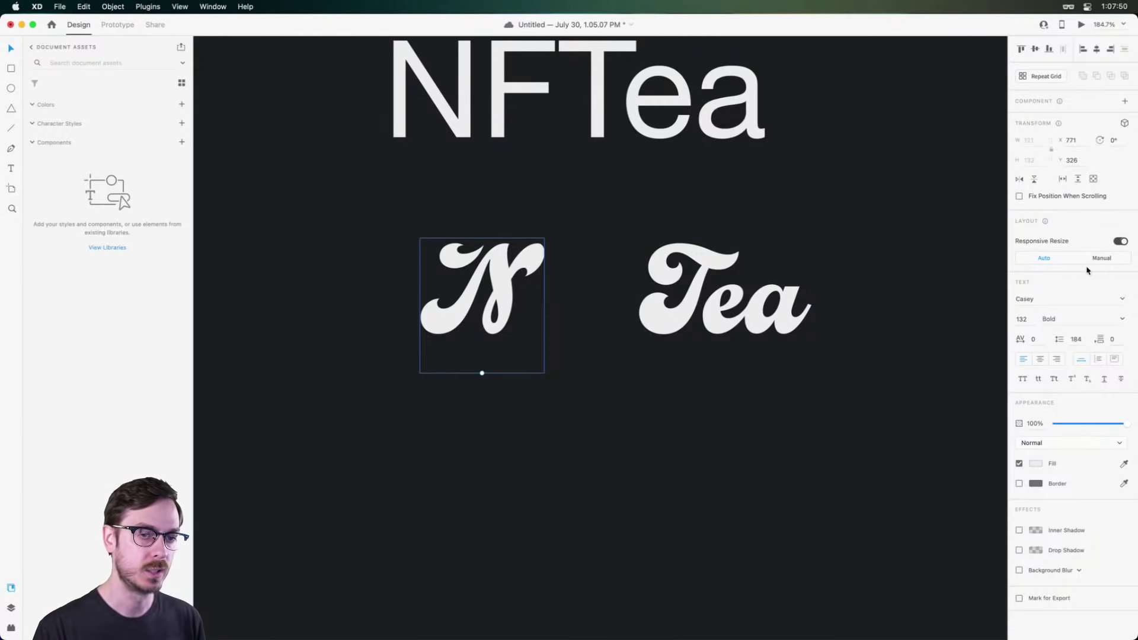
{"action": "left_click", "coordinate": [1057, 304]}
{"action": "type", "text": "casa"}
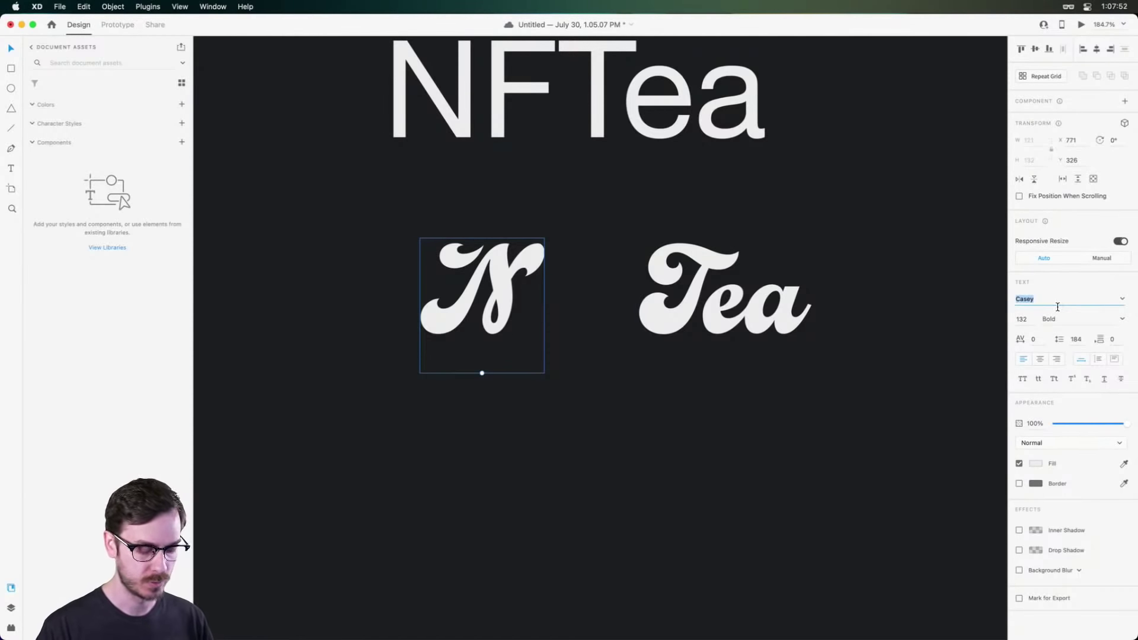
{"action": "key", "text": "Return"}
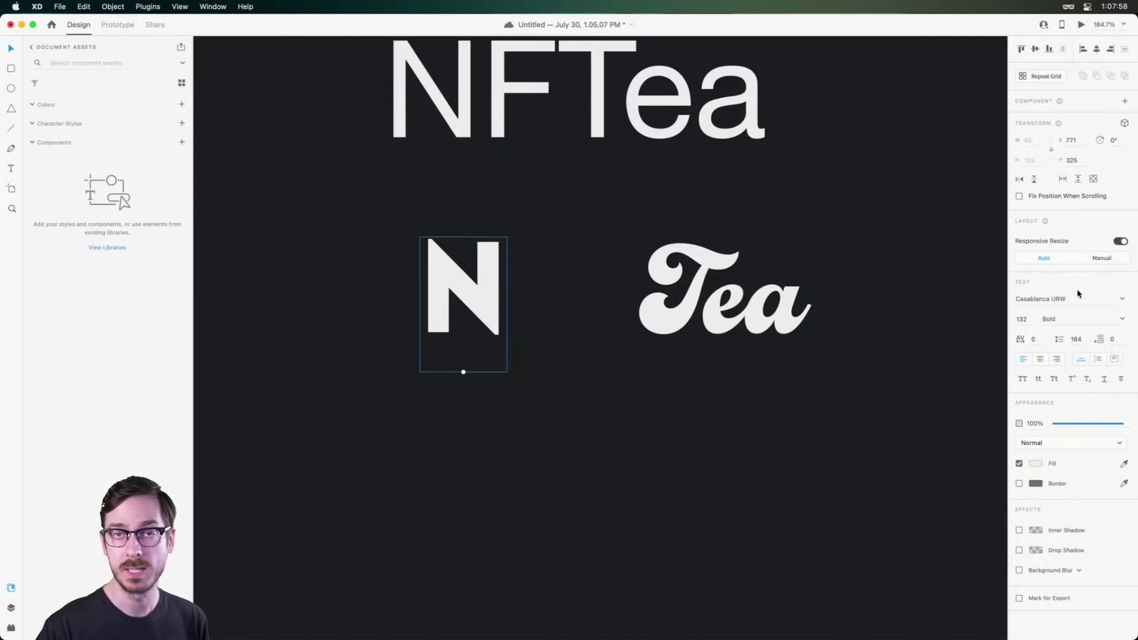
Duplicate the "N" just to its right, change the copy's text to "F", and nudge it to X 851.
{"action": "left_click_drag", "start_coordinate": [468, 286], "coordinate": [548, 280]}
{"action": "double_click", "coordinate": [549, 284]}
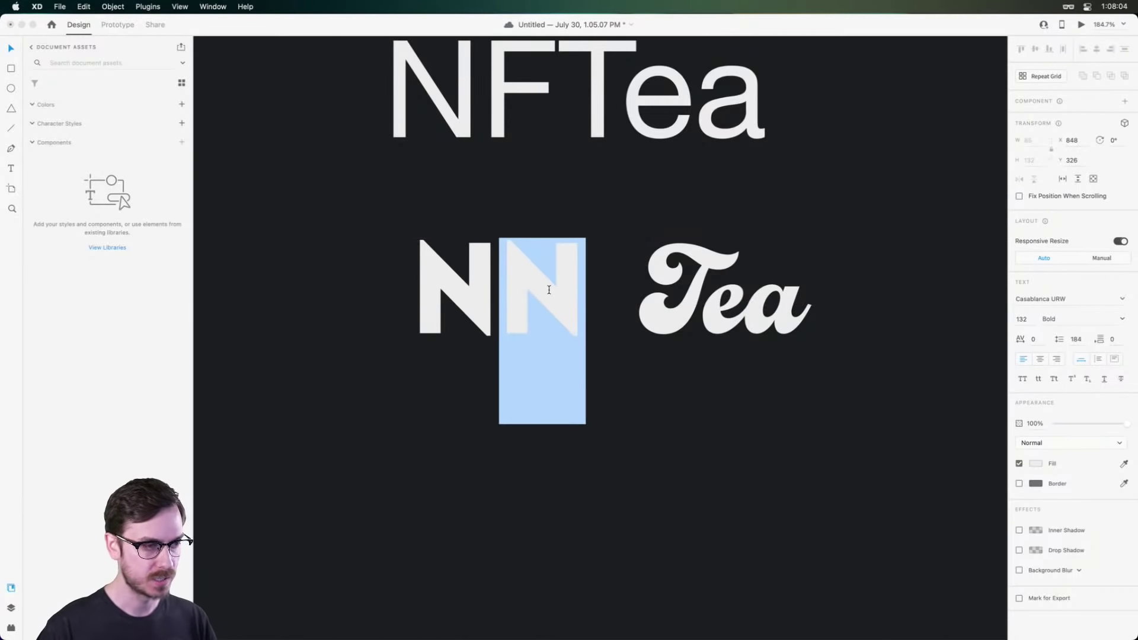
{"action": "type", "text": "F"}
{"action": "key", "text": "Escape"}
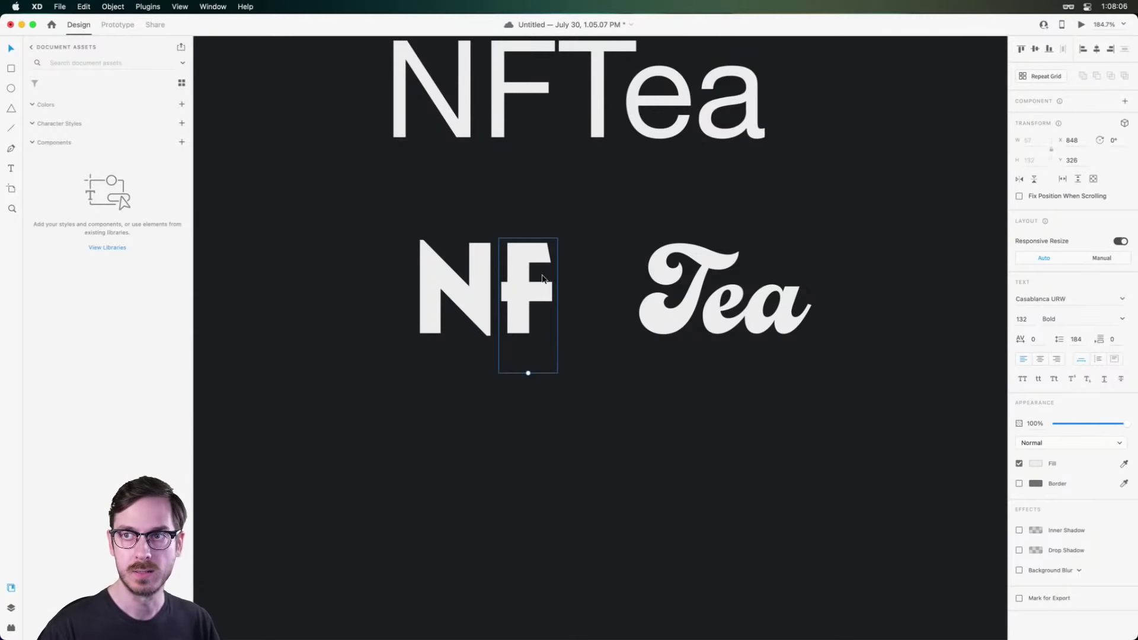
{"action": "mouse_move", "coordinate": [533, 279]}
{"action": "left_mouse_down"}
{"action": "mouse_move", "coordinate": [512, 277]}
{"action": "mouse_move", "coordinate": [535, 278]}
{"action": "left_mouse_up"}
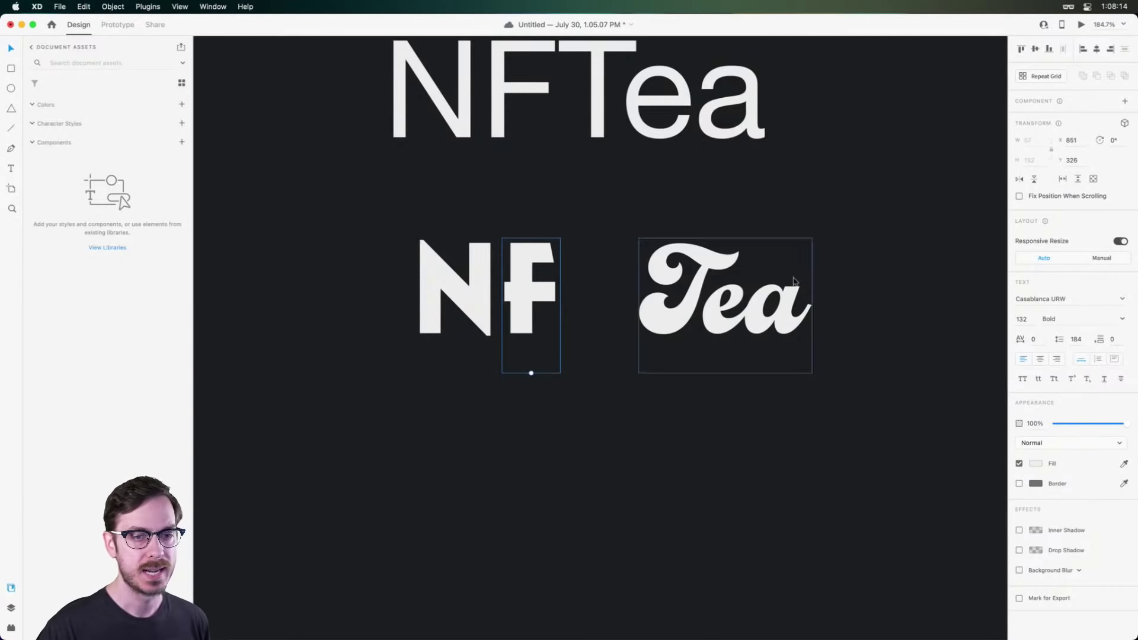
Compare the Casablanca URW font styles on the letter "F" and keep Bold.
{"action": "left_click", "coordinate": [1123, 319]}
{"action": "key", "text": "Escape"}
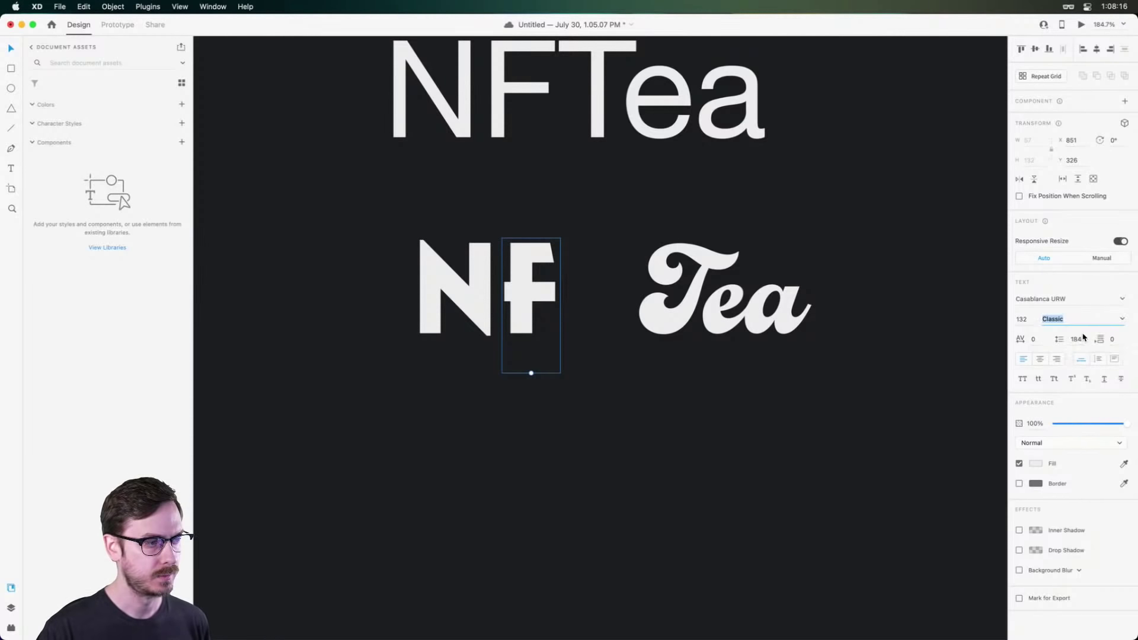
{"action": "left_click", "coordinate": [548, 296]}
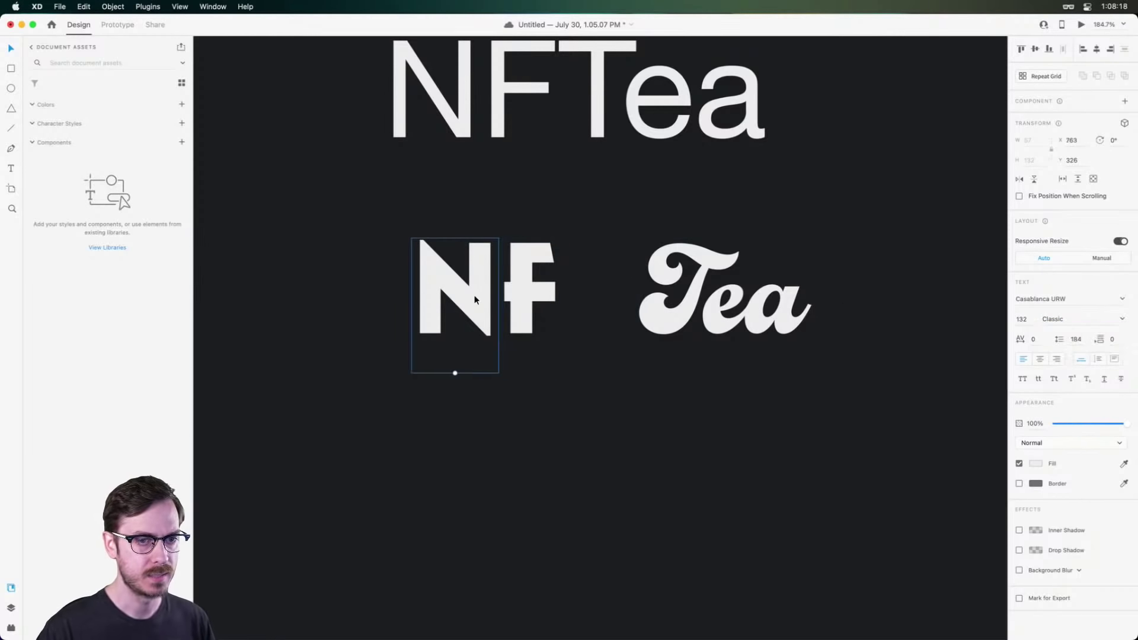
{"action": "left_click", "coordinate": [1091, 307]}
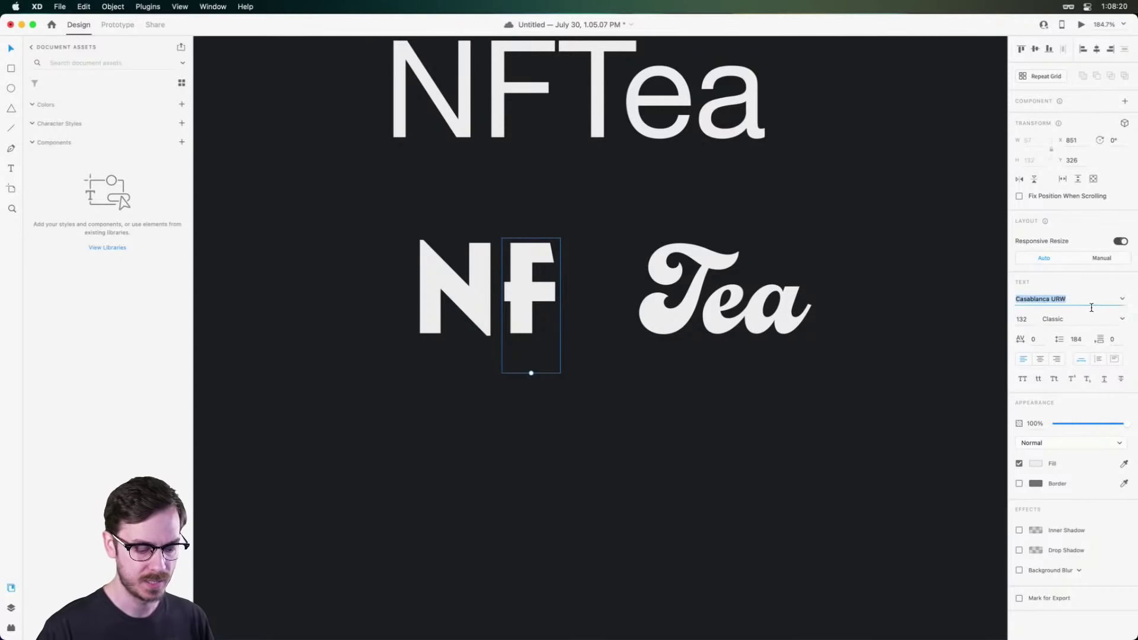
{"action": "key", "text": "Escape"}
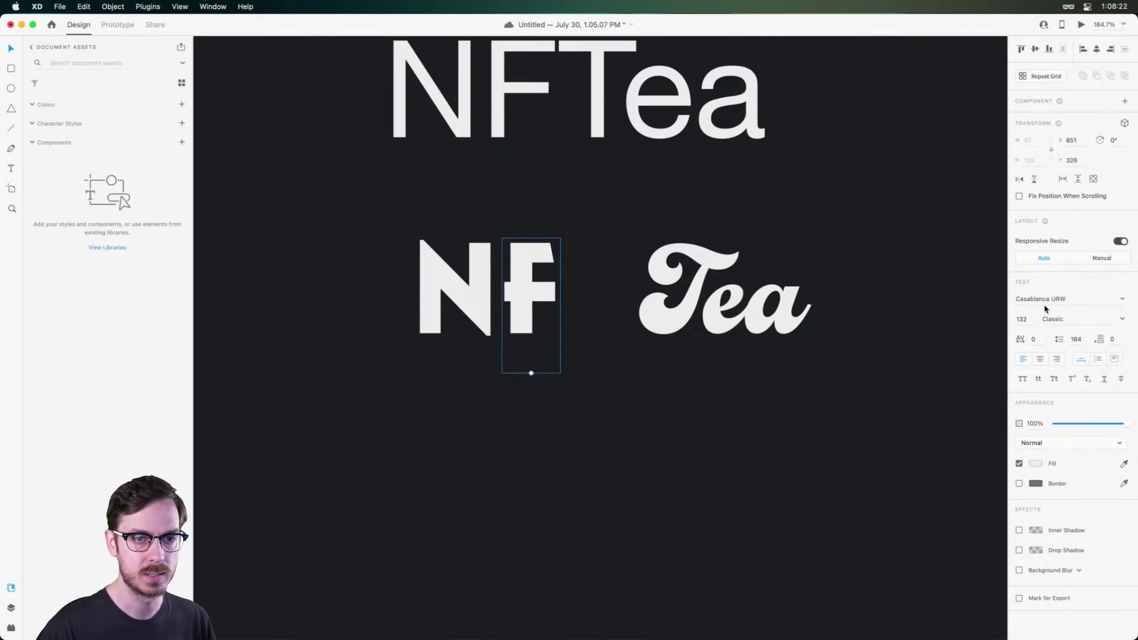
{"action": "left_click", "coordinate": [1120, 318]}
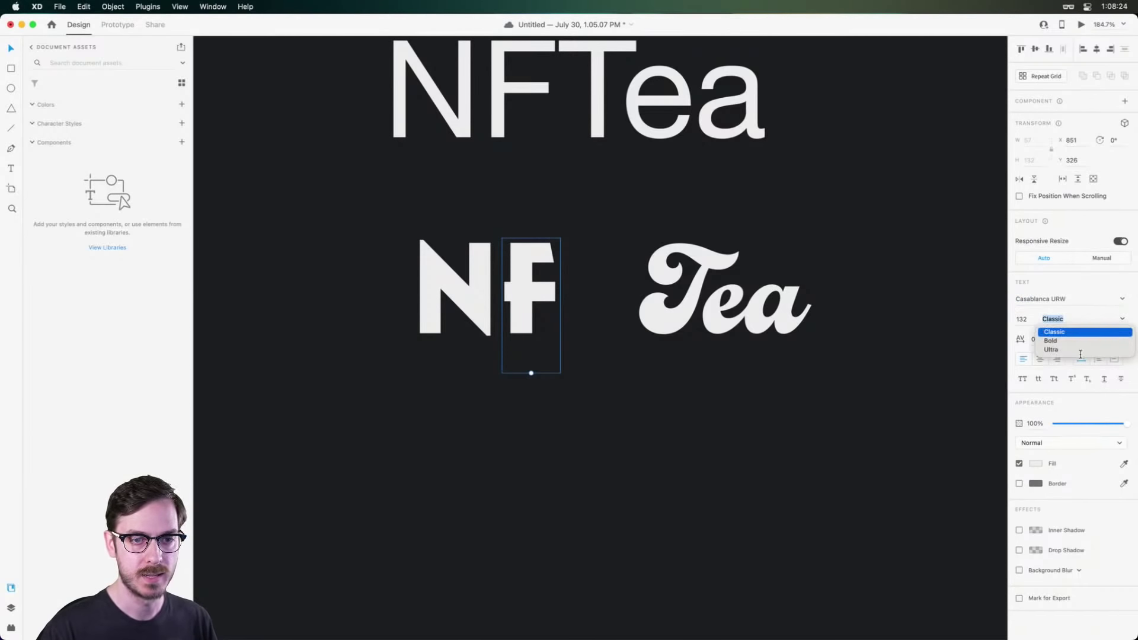
{"action": "left_click", "coordinate": [1071, 349]}
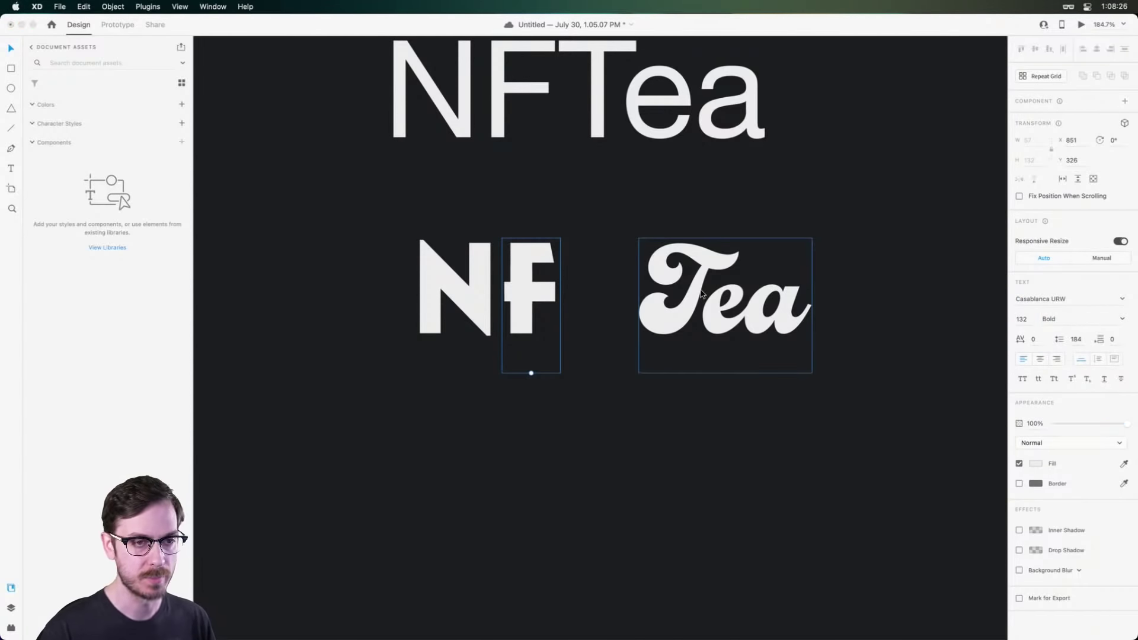
{"action": "key", "text": "Return"}
{"action": "key", "text": "Escape"}
Convert the separate letters "N" and "F" to vector paths and save the document.
{"action": "scroll", "coordinate": [524, 279], "scroll_direction": "up", "scroll_amount": 5}
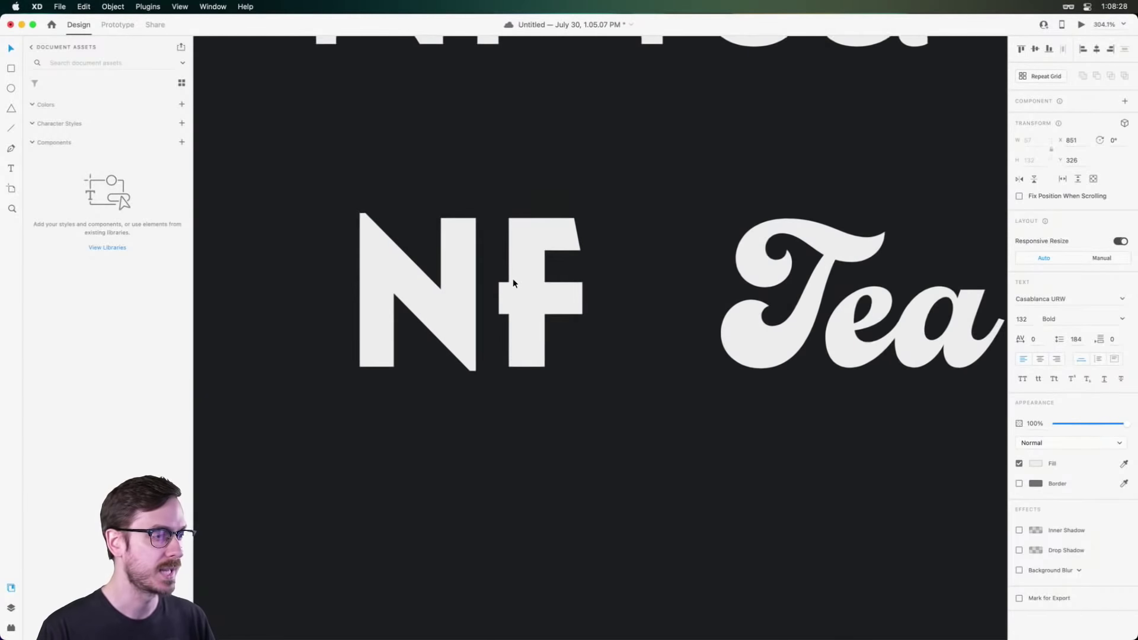
{"action": "left_click_drag", "start_coordinate": [521, 285], "coordinate": [547, 283]}
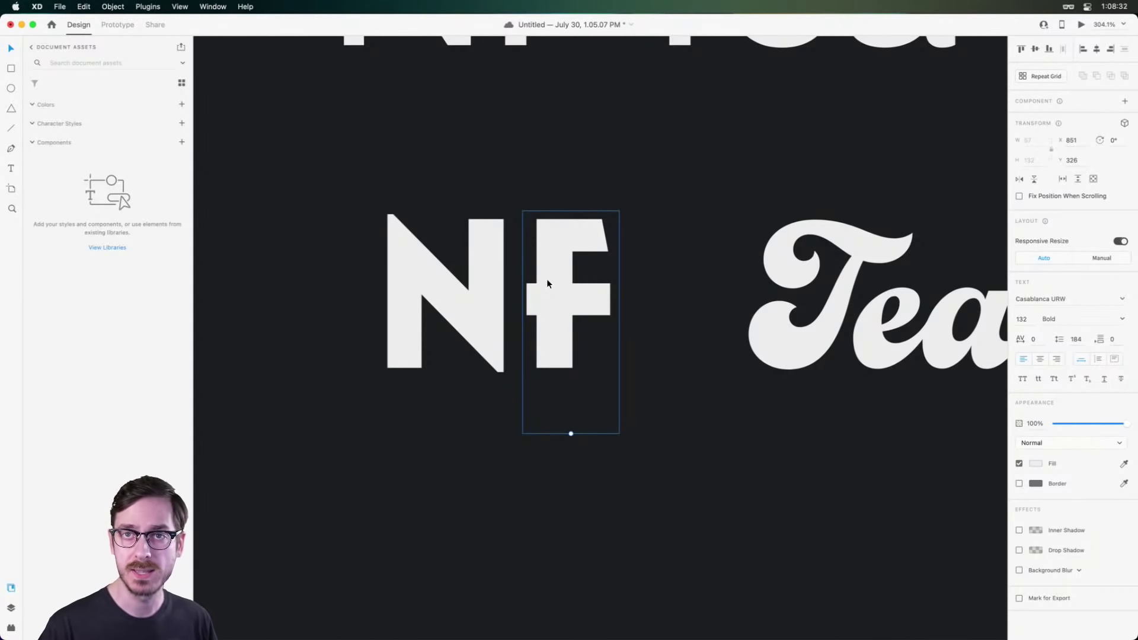
{"action": "left_click", "coordinate": [480, 287], "text": "shift"}
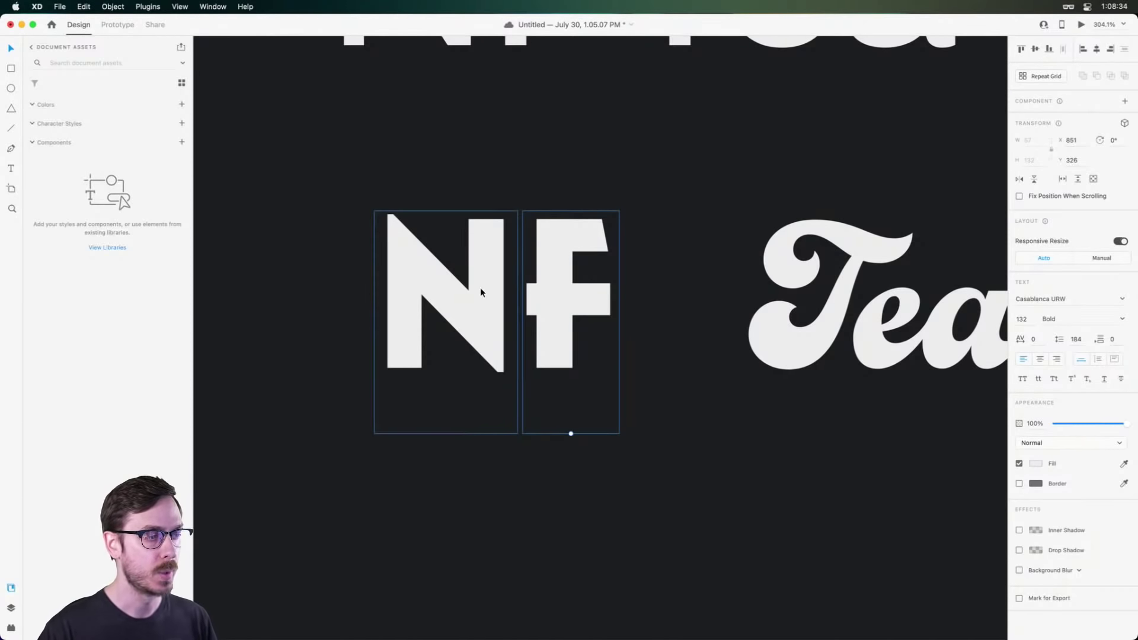
{"action": "key", "text": "super+y"}
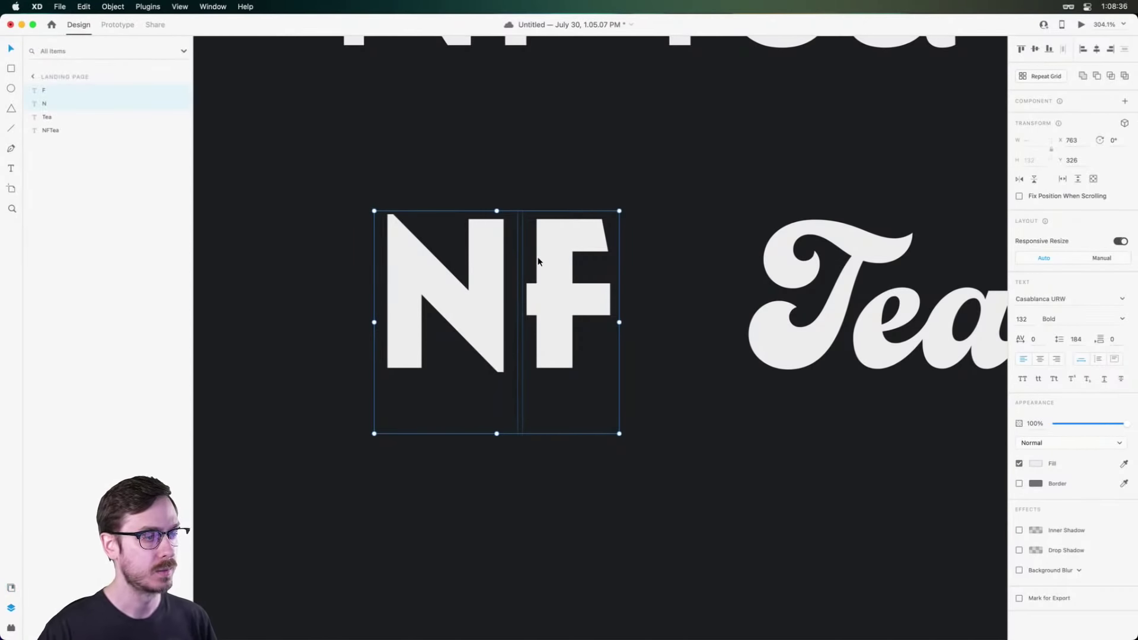
{"action": "key", "text": "super+8"}
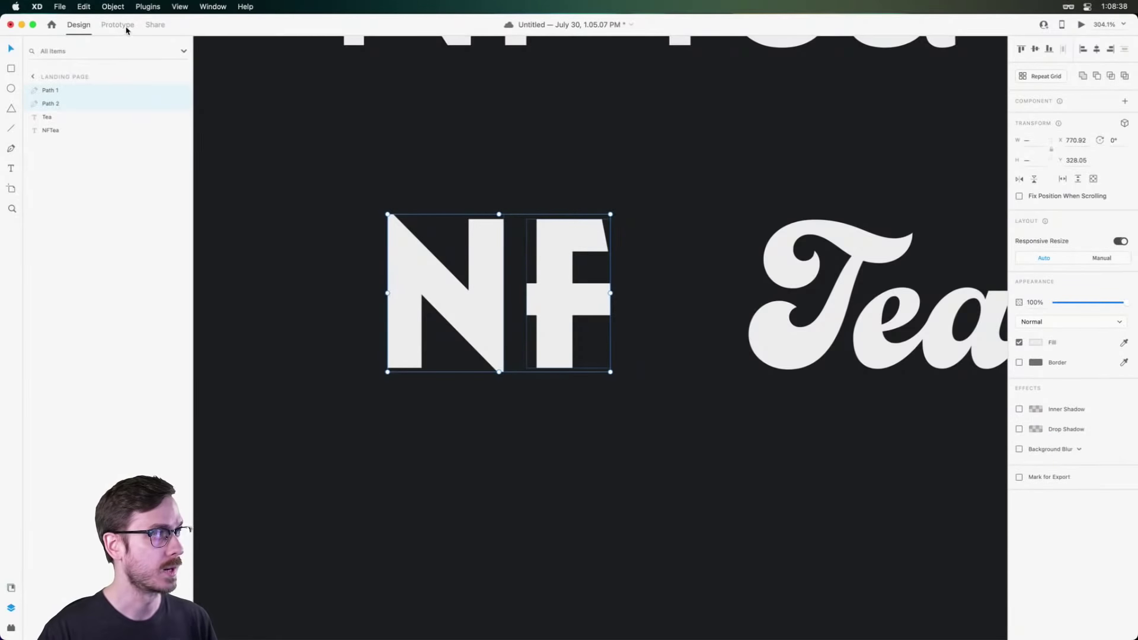
{"action": "left_click", "coordinate": [108, 6]}
{"action": "mouse_move", "coordinate": [183, 256]}
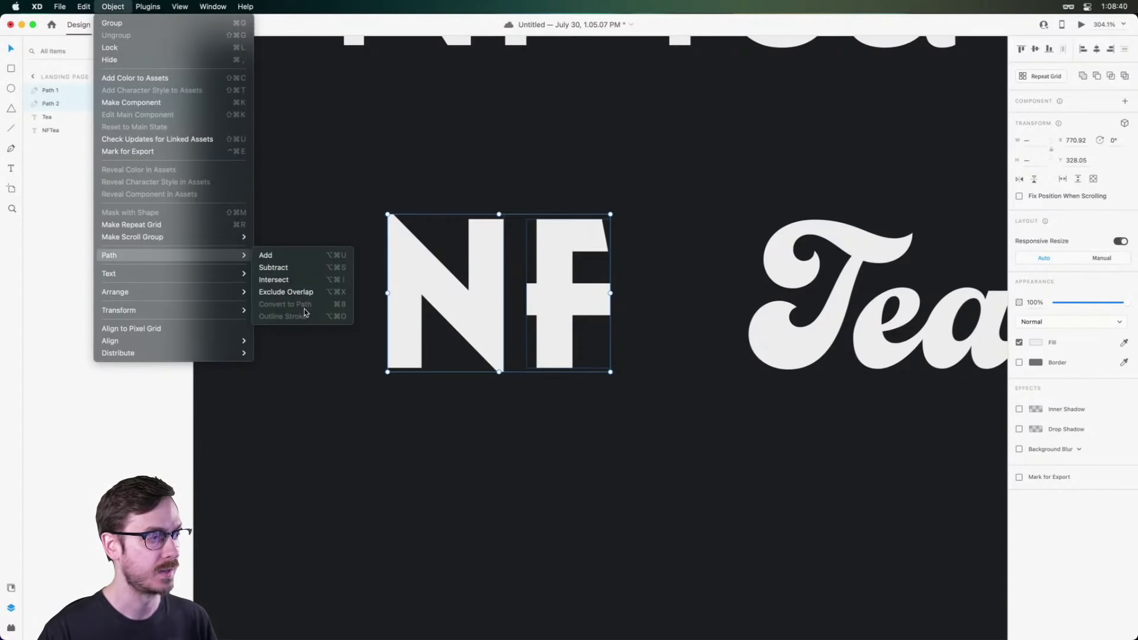
{"action": "left_click", "coordinate": [575, 296]}
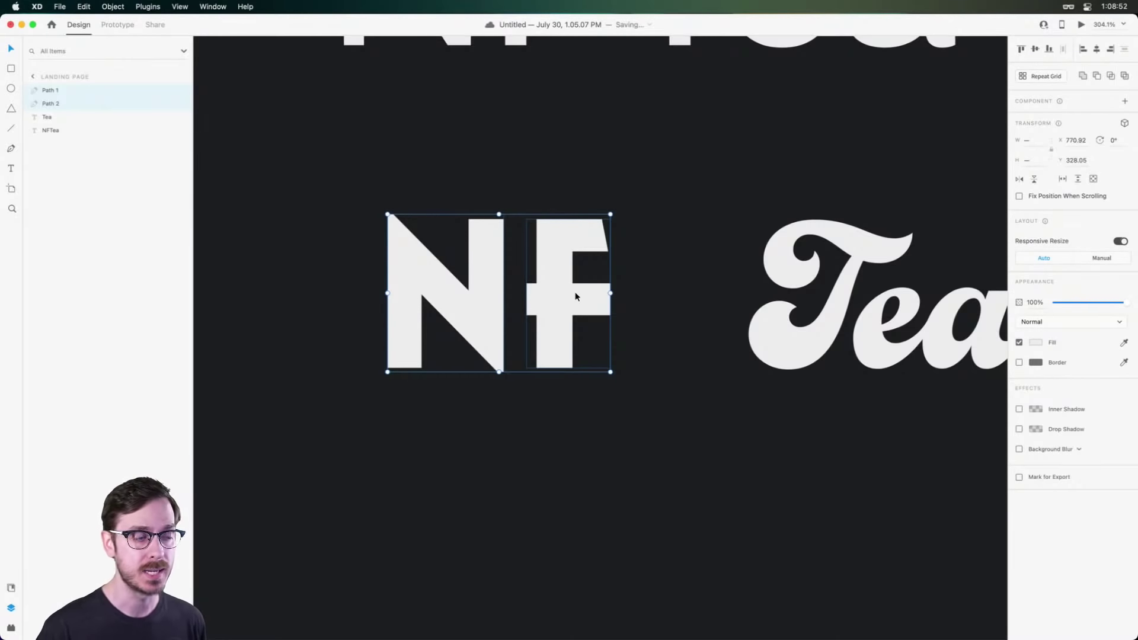
Move the "F" path closer to the "N", to about X 846.
{"action": "left_click", "coordinate": [659, 259]}
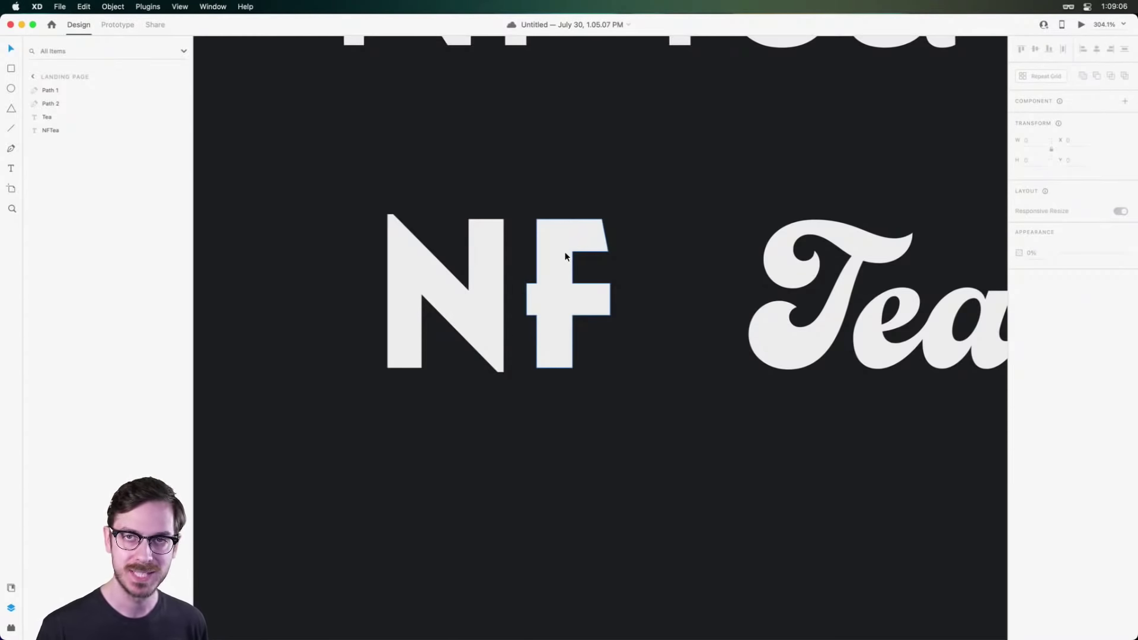
{"action": "left_click", "coordinate": [565, 256]}
{"action": "left_click_drag", "start_coordinate": [564, 256], "coordinate": [552, 253]}
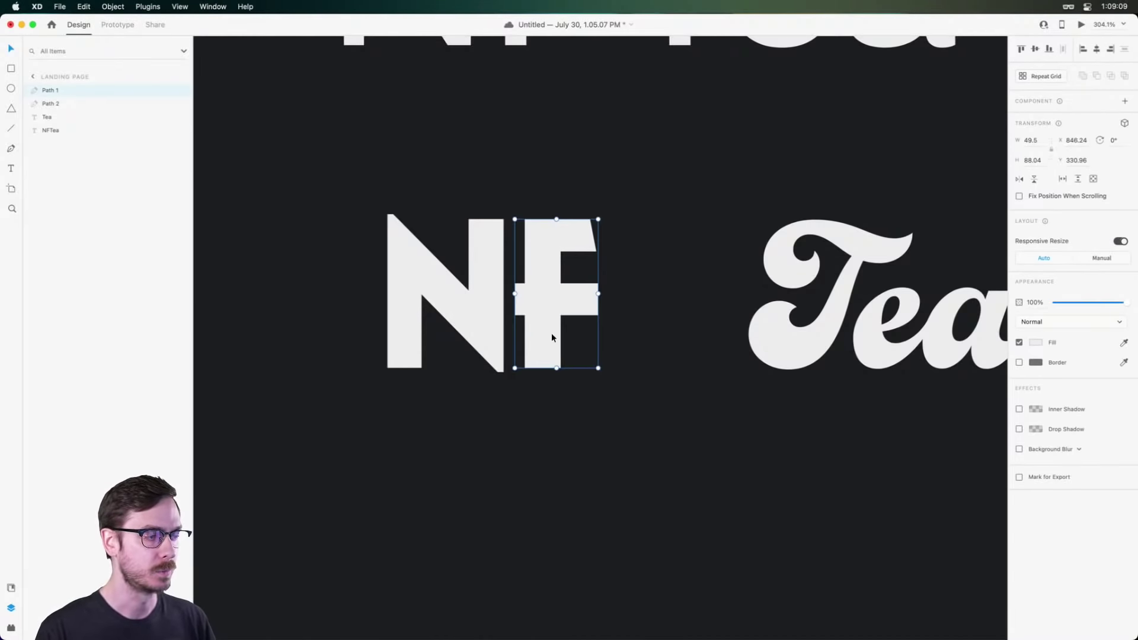
Set the fill of the "N" path to purple #B53BE2.
{"action": "scroll", "coordinate": [473, 285], "scroll_direction": "up", "scroll_amount": 2}
{"action": "left_click", "coordinate": [472, 292]}
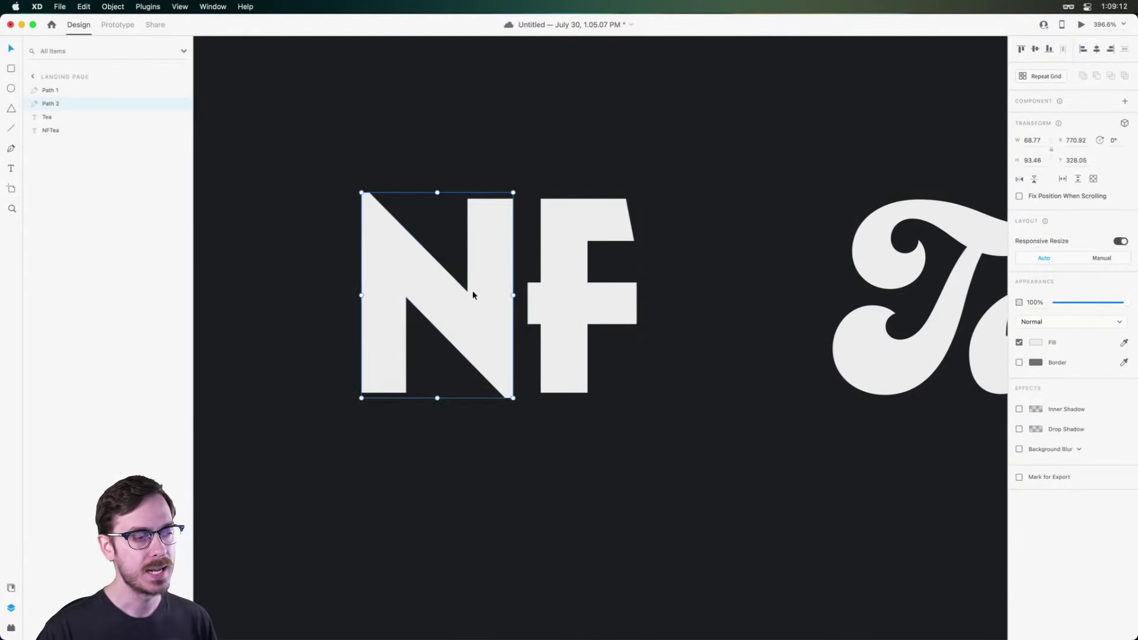
{"action": "left_click", "coordinate": [1038, 344]}
{"action": "left_click", "coordinate": [999, 301]}
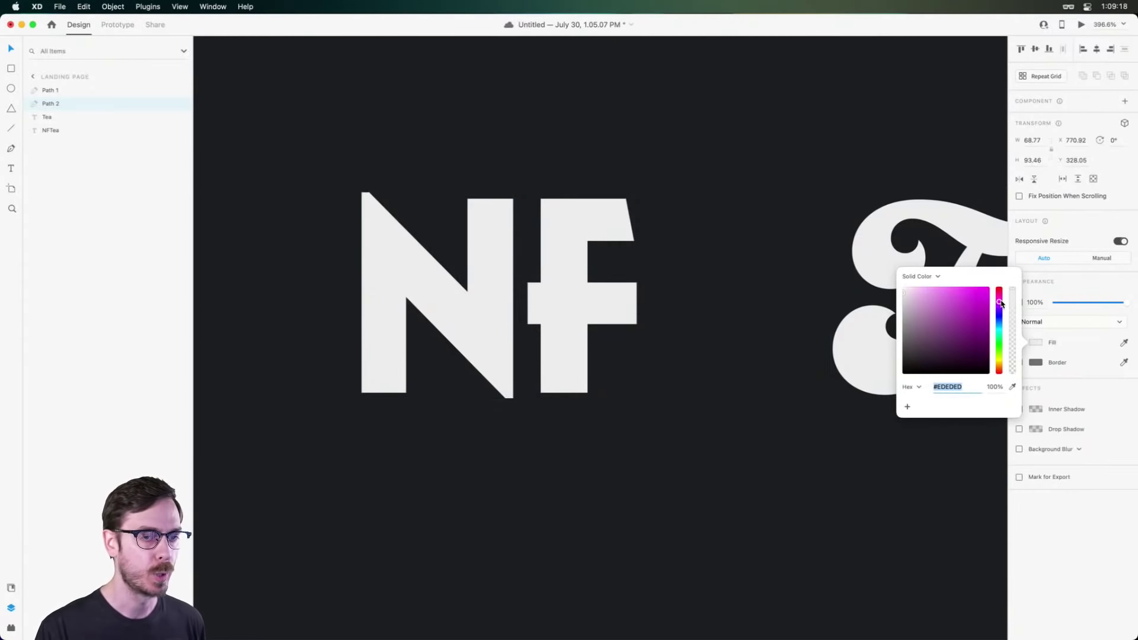
{"action": "left_click_drag", "start_coordinate": [1000, 302], "coordinate": [967, 299]}
{"action": "left_click", "coordinate": [977, 298]}
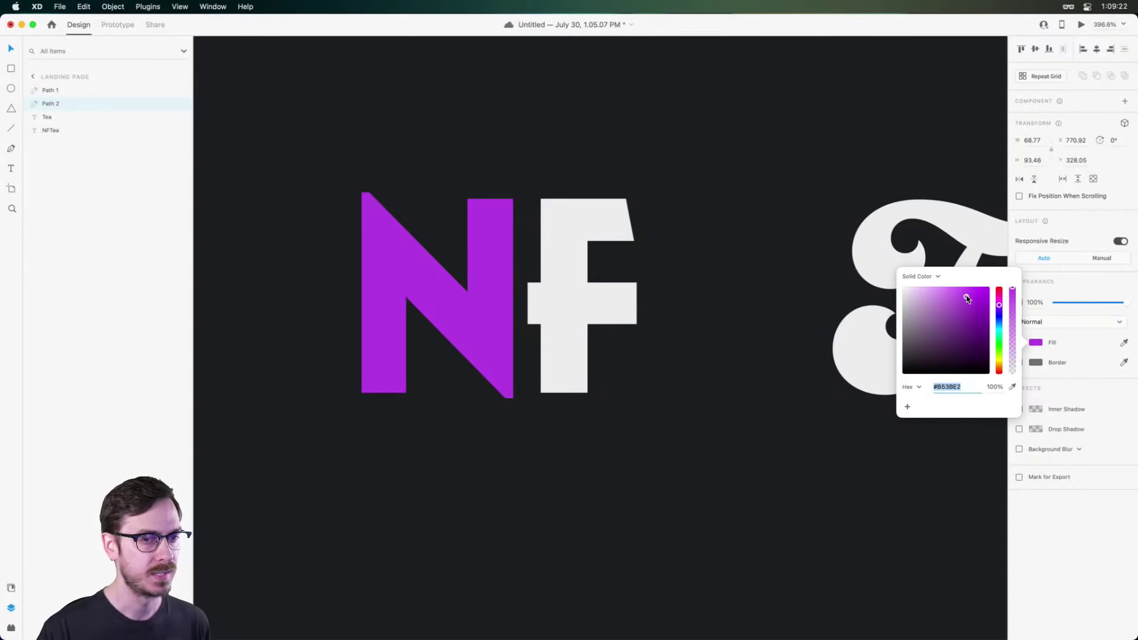
Set the fill of the "F" path to magenta #E62FAE.
{"action": "left_click", "coordinate": [601, 287]}
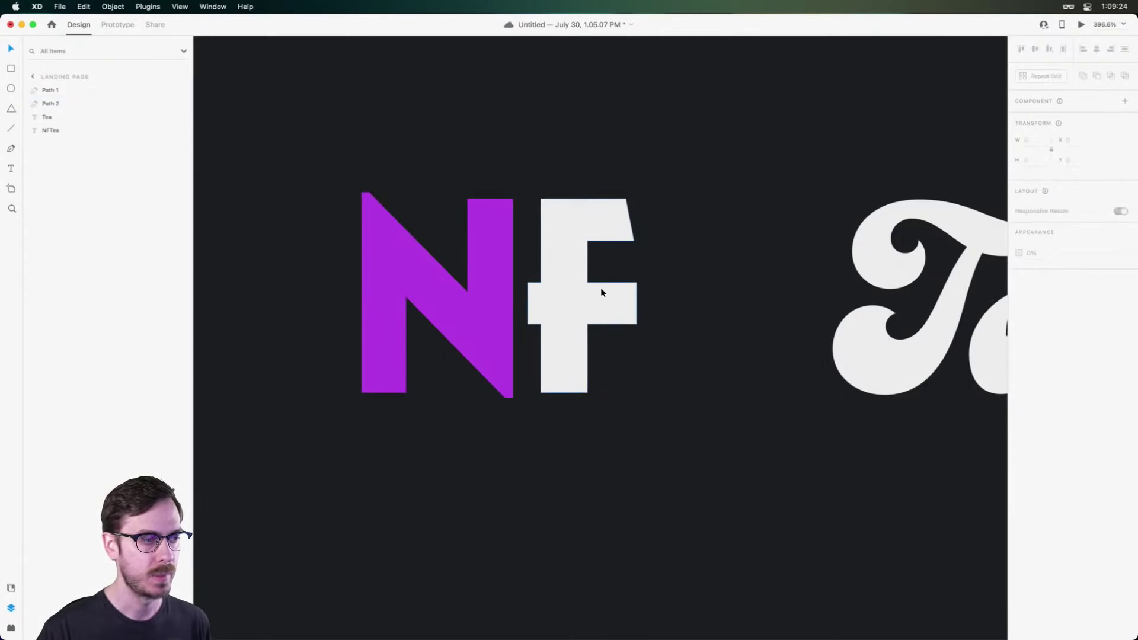
{"action": "left_click", "coordinate": [1035, 343]}
{"action": "mouse_move", "coordinate": [1002, 309]}
{"action": "left_mouse_down"}
{"action": "mouse_move", "coordinate": [1000, 300]}
{"action": "mouse_move", "coordinate": [961, 297]}
{"action": "mouse_move", "coordinate": [1000, 298]}
{"action": "left_mouse_up"}
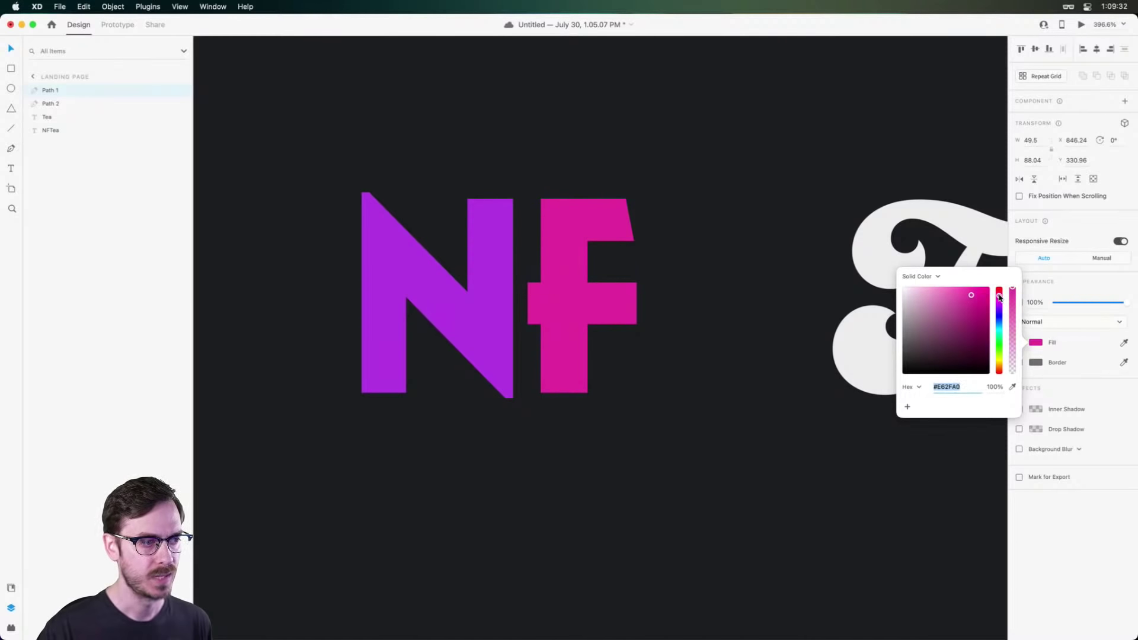
{"action": "left_click", "coordinate": [1061, 538]}
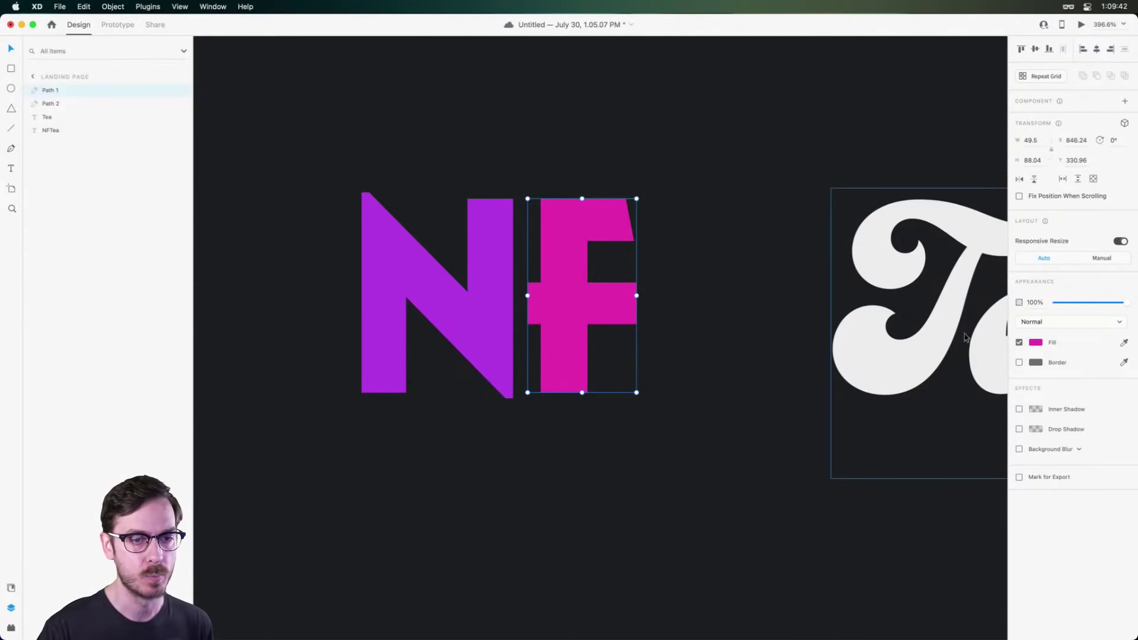
Try a bright red #FF0347 fill on the "F" path and return it to magenta #E62FAE.
{"action": "left_click", "coordinate": [1035, 342]}
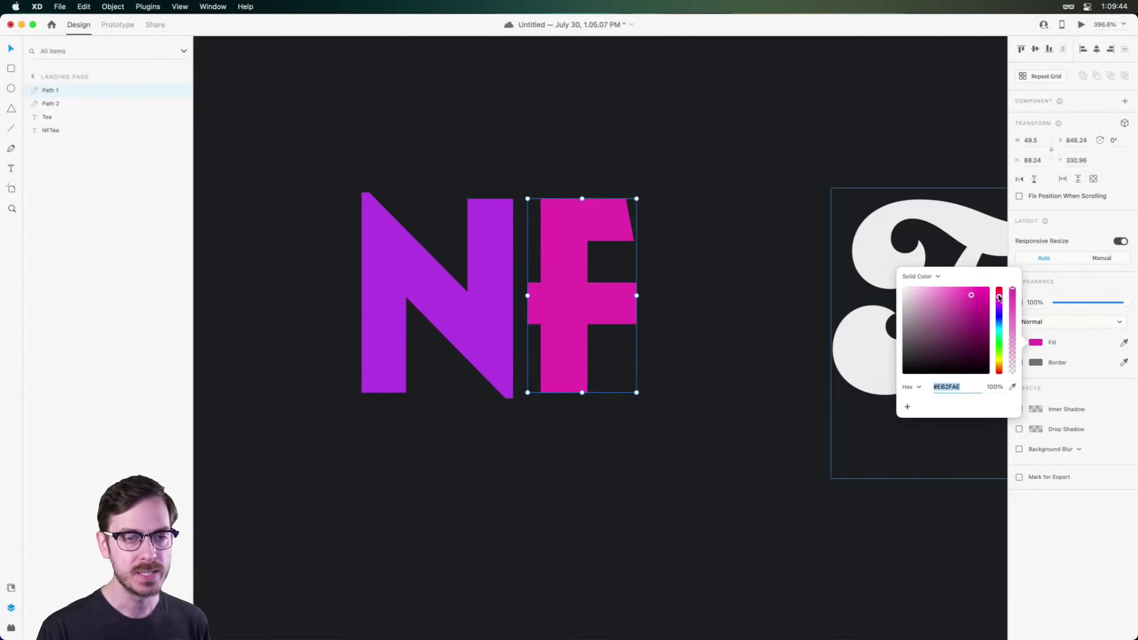
{"action": "left_click_drag", "start_coordinate": [988, 293], "coordinate": [1005, 292]}
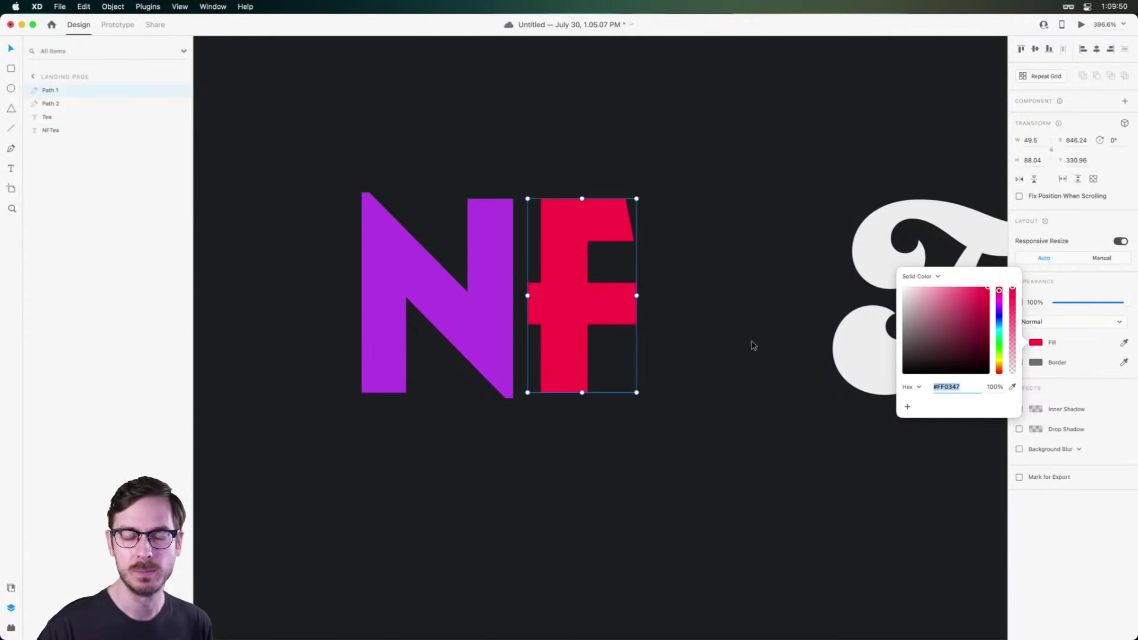
{"action": "left_click", "coordinate": [681, 335]}
{"action": "key", "text": "super+z"}
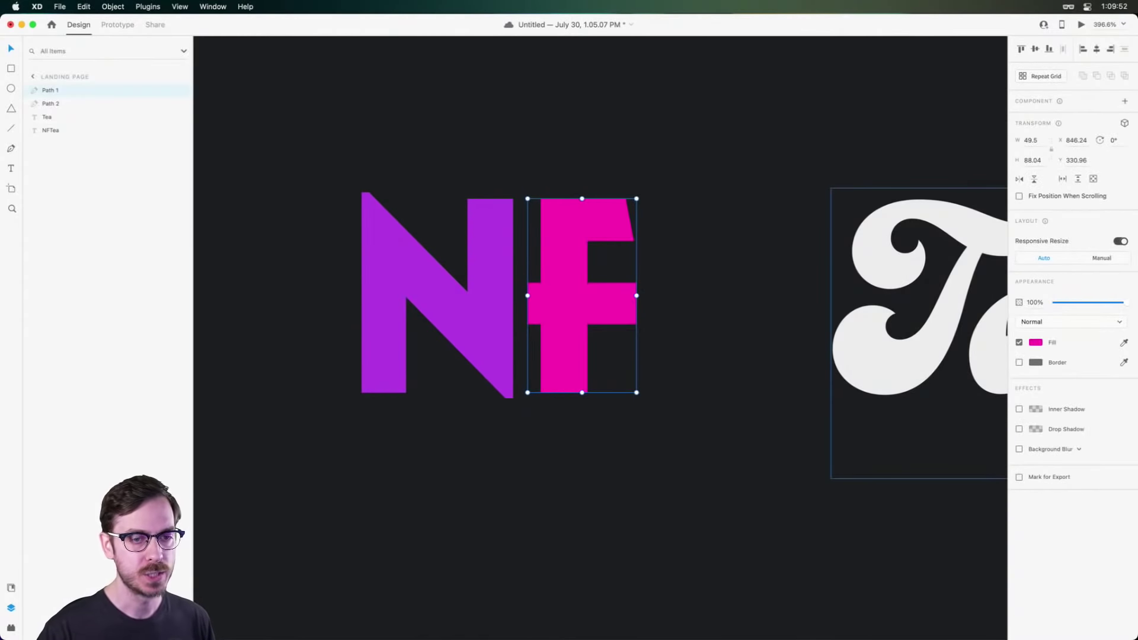
{"action": "left_click", "coordinate": [1034, 344]}
{"action": "left_click_drag", "start_coordinate": [987, 292], "coordinate": [993, 302]}
{"action": "left_click", "coordinate": [1054, 542]}
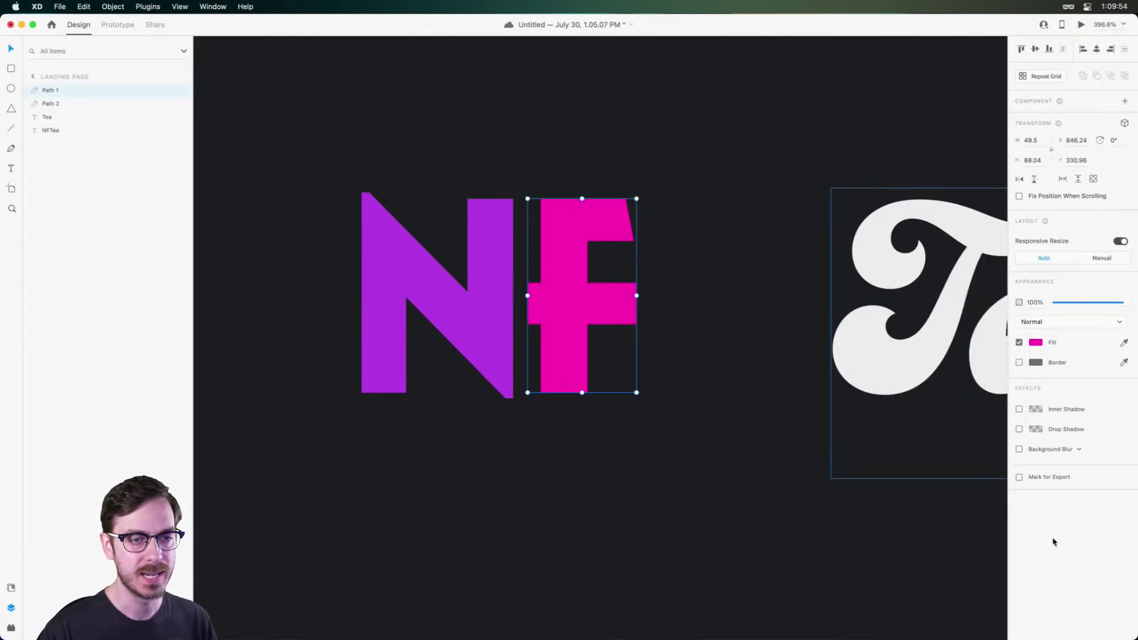
{"action": "left_click", "coordinate": [1041, 344]}
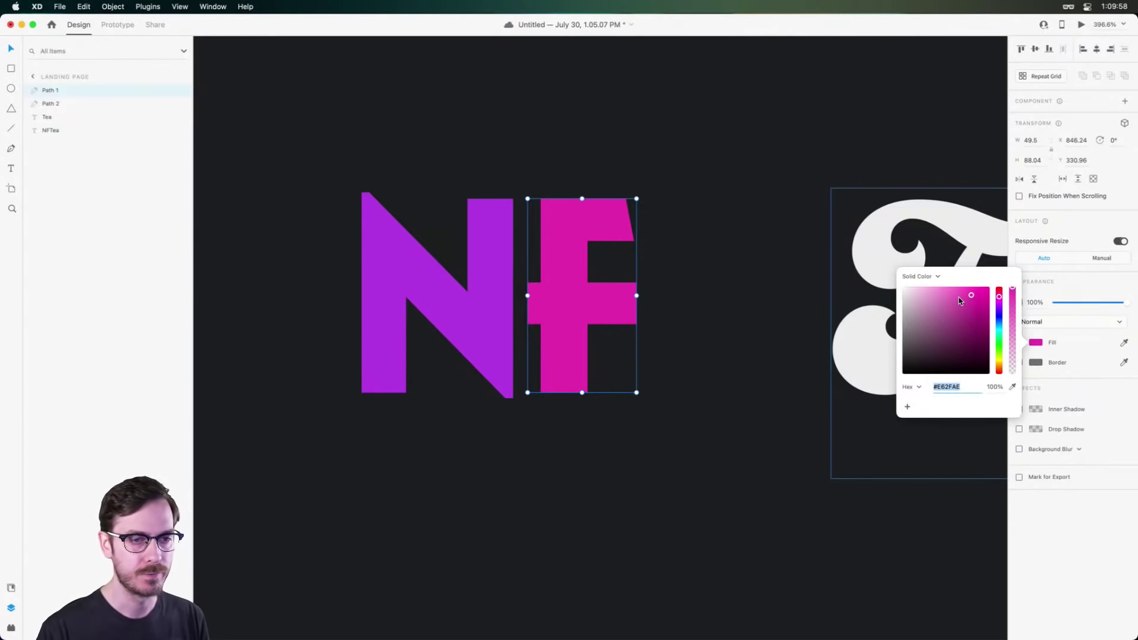
{"action": "left_click", "coordinate": [651, 301]}
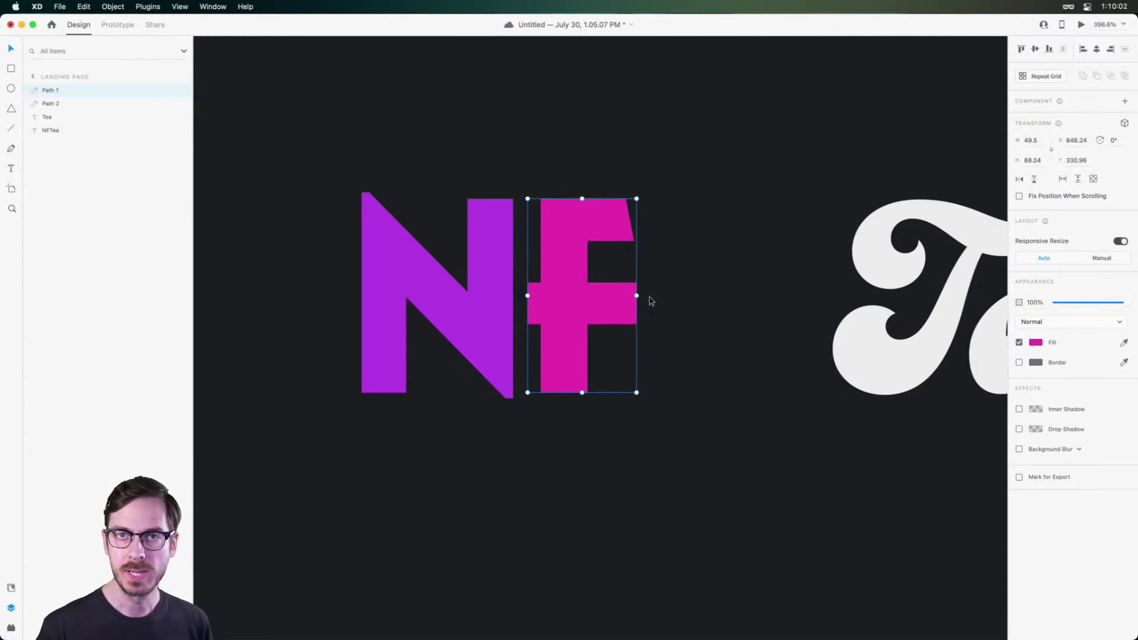
Enlarge the "F" path proportionally to about 51 by 91 and move it to overlap the stem of the "N".
{"action": "left_click_drag", "start_coordinate": [526, 393], "coordinate": [517, 399]}
{"action": "left_click_drag", "start_coordinate": [545, 295], "coordinate": [521, 300]}
{"action": "scroll", "coordinate": [501, 281], "scroll_direction": "up", "scroll_amount": 5}
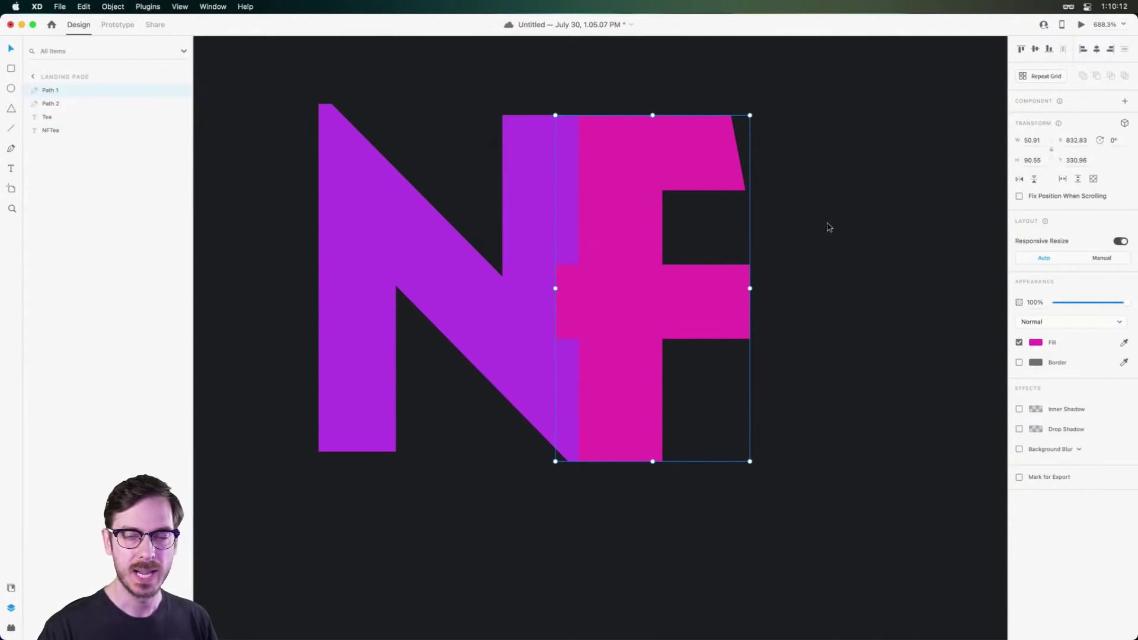
{"action": "scroll", "coordinate": [632, 213], "scroll_direction": "right", "scroll_amount": 2}
{"action": "scroll", "coordinate": [632, 213], "scroll_direction": "up", "scroll_amount": 1}
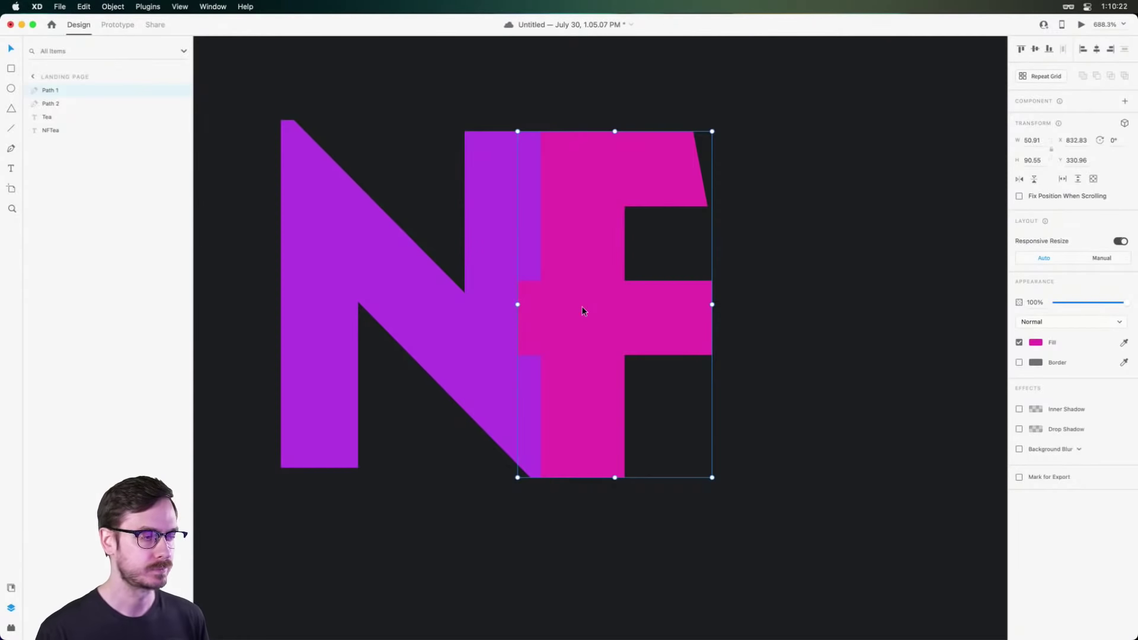
Move the script "Tea" text beside the "F" at about X 888, Y 331 and save the document.
{"action": "scroll", "coordinate": [530, 311], "scroll_direction": "down", "scroll_amount": 5}
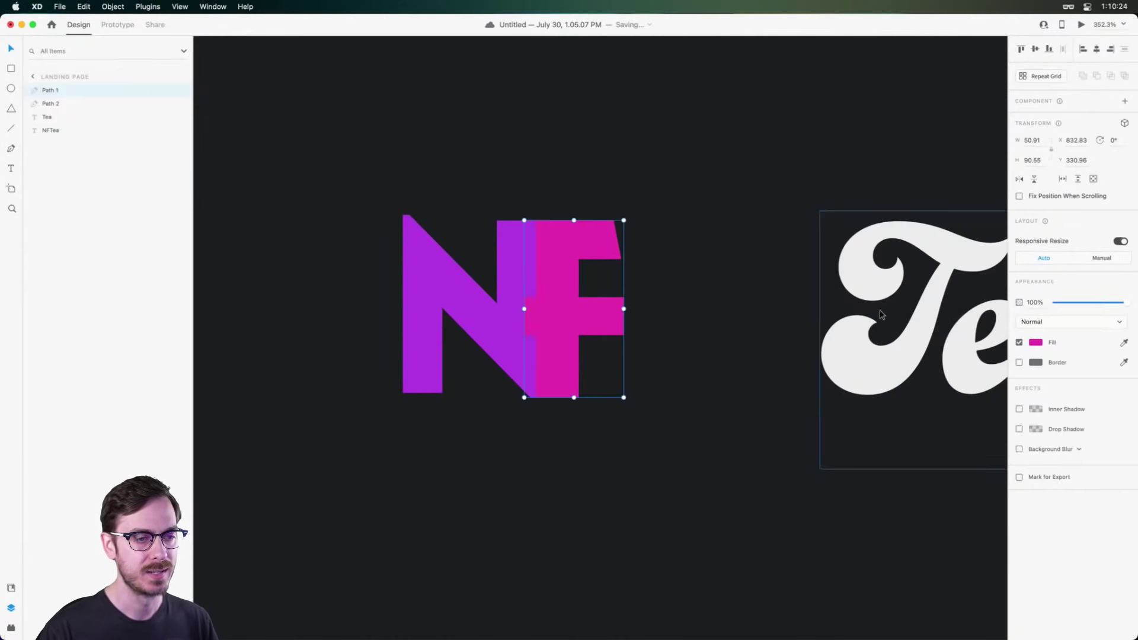
{"action": "left_click_drag", "start_coordinate": [877, 320], "coordinate": [691, 321]}
{"action": "scroll", "coordinate": [557, 282], "scroll_direction": "up", "scroll_amount": 4}
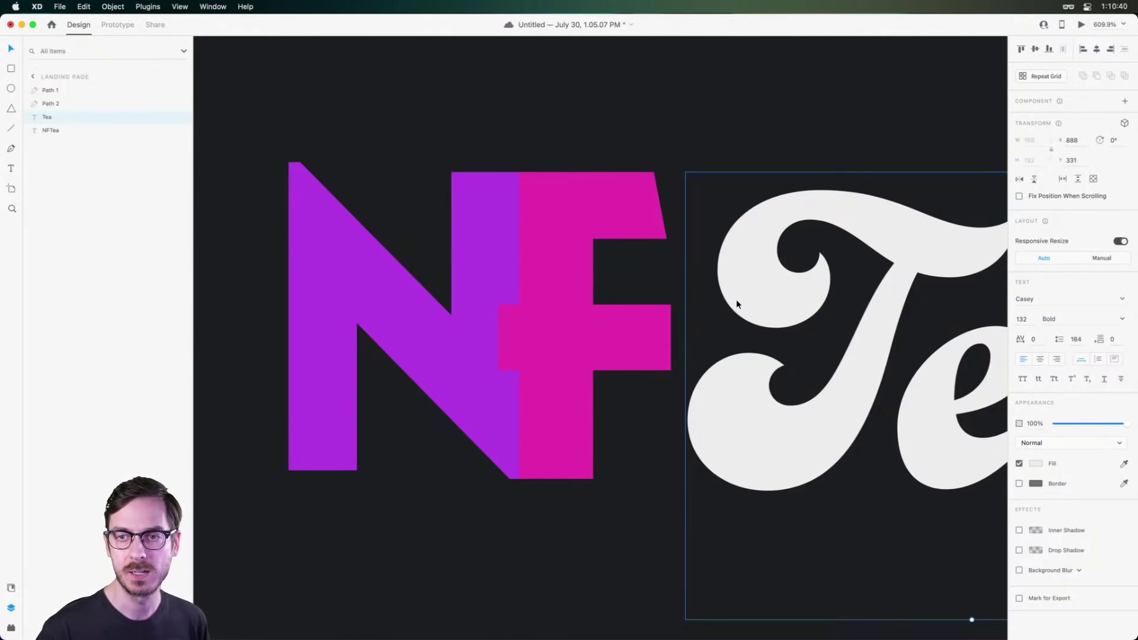
{"action": "key", "text": "super+s"}
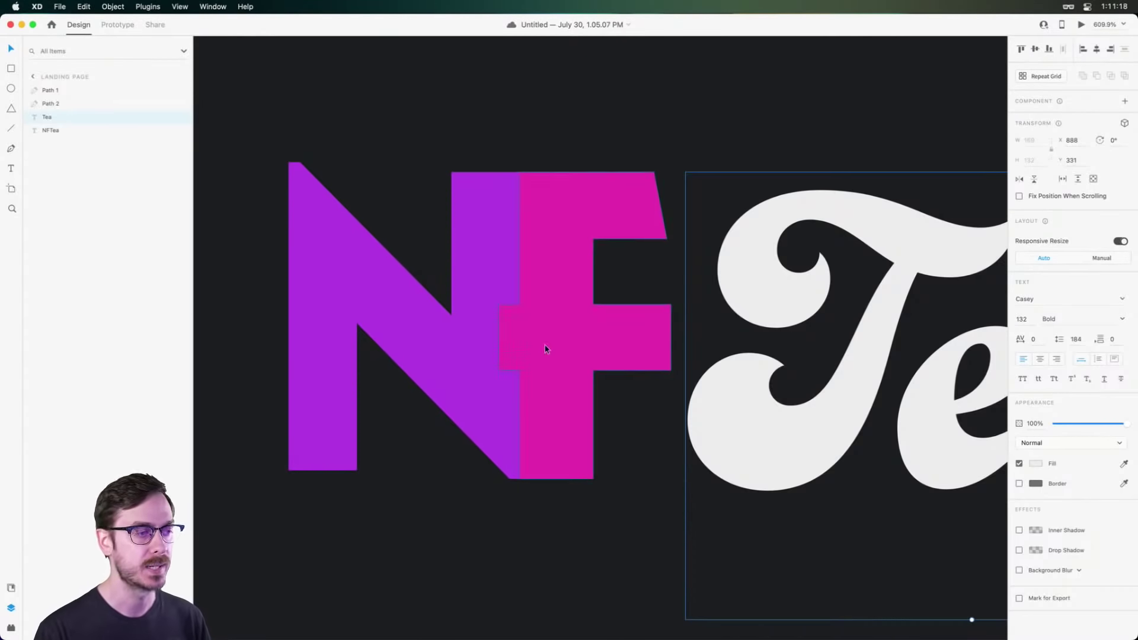
Switch to the Nucleo icon app and search the Font Awesome 6 duotone icons for "tea".
{"action": "left_click", "coordinate": [513, 296]}
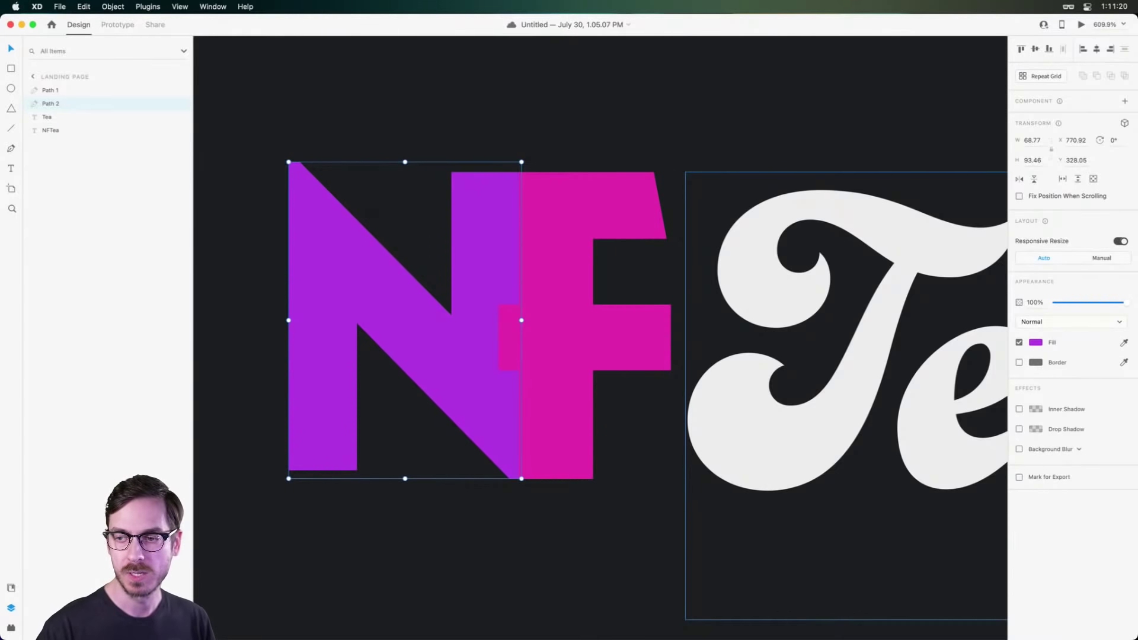
{"action": "key", "text": "super+shift+n"}
{"action": "left_click_drag", "start_coordinate": [661, 97], "coordinate": [638, 118]}
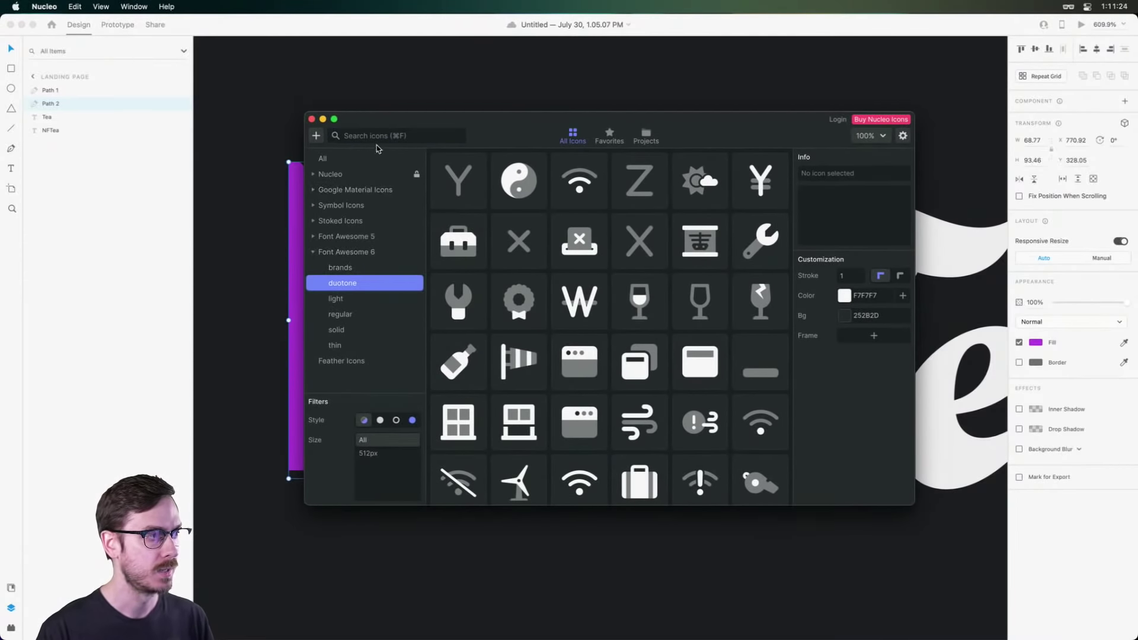
{"action": "left_click", "coordinate": [427, 135]}
{"action": "type", "text": "tea"}
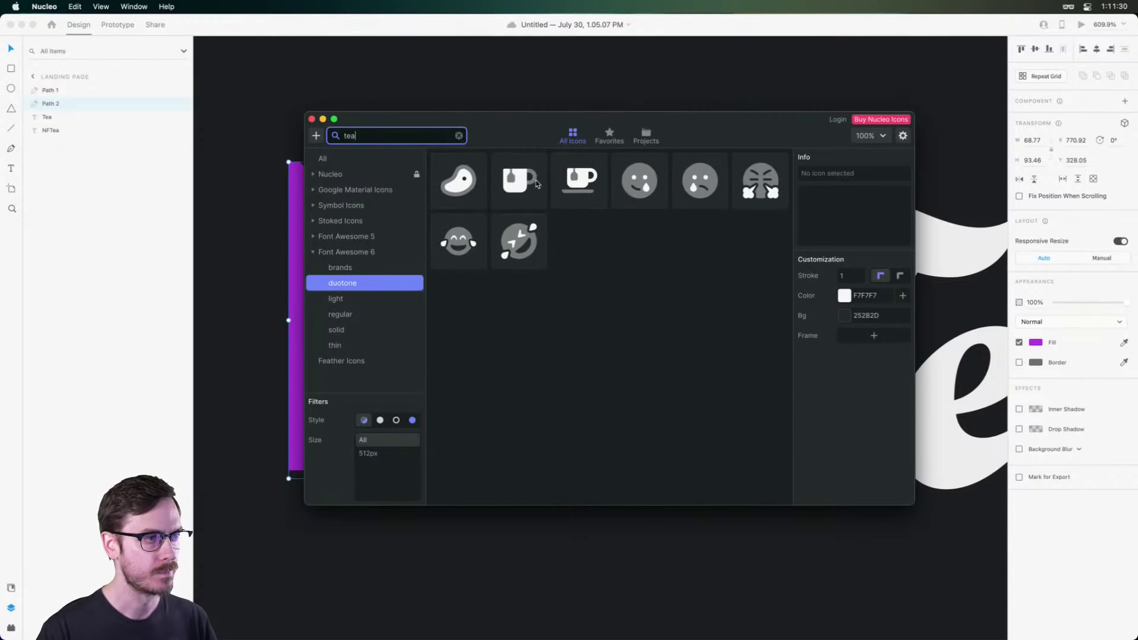
Bring the mug-tea icon from Nucleo into the Adobe XD landing page and place it below the wordmark.
{"action": "left_click", "coordinate": [518, 181]}
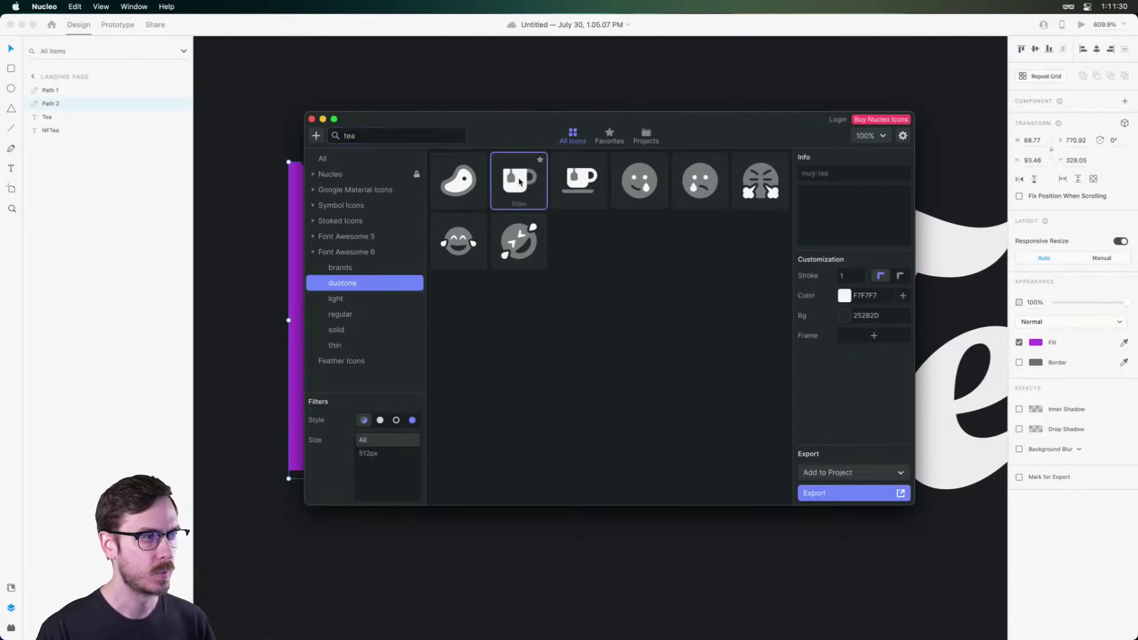
{"action": "left_click", "coordinate": [512, 81]}
{"action": "key", "text": "super+v"}
{"action": "scroll", "coordinate": [600, 322], "scroll_direction": "down", "scroll_amount": 10}
{"action": "left_click_drag", "start_coordinate": [605, 310], "coordinate": [607, 478]}
{"action": "scroll", "coordinate": [607, 478], "scroll_direction": "up", "scroll_amount": 5}
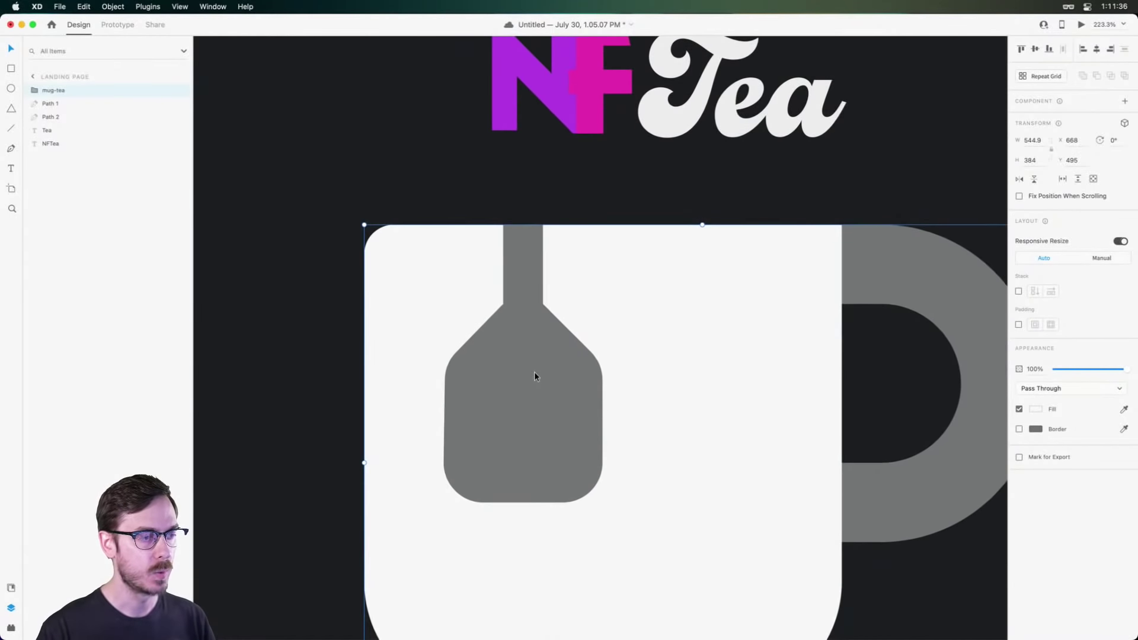
Delete the white mug body path from inside the mug-tea icon's group.
{"action": "double_click", "coordinate": [534, 372]}
{"action": "double_click", "coordinate": [527, 375]}
{"action": "left_click_drag", "start_coordinate": [523, 379], "coordinate": [508, 349]}
{"action": "key", "text": "super+z"}
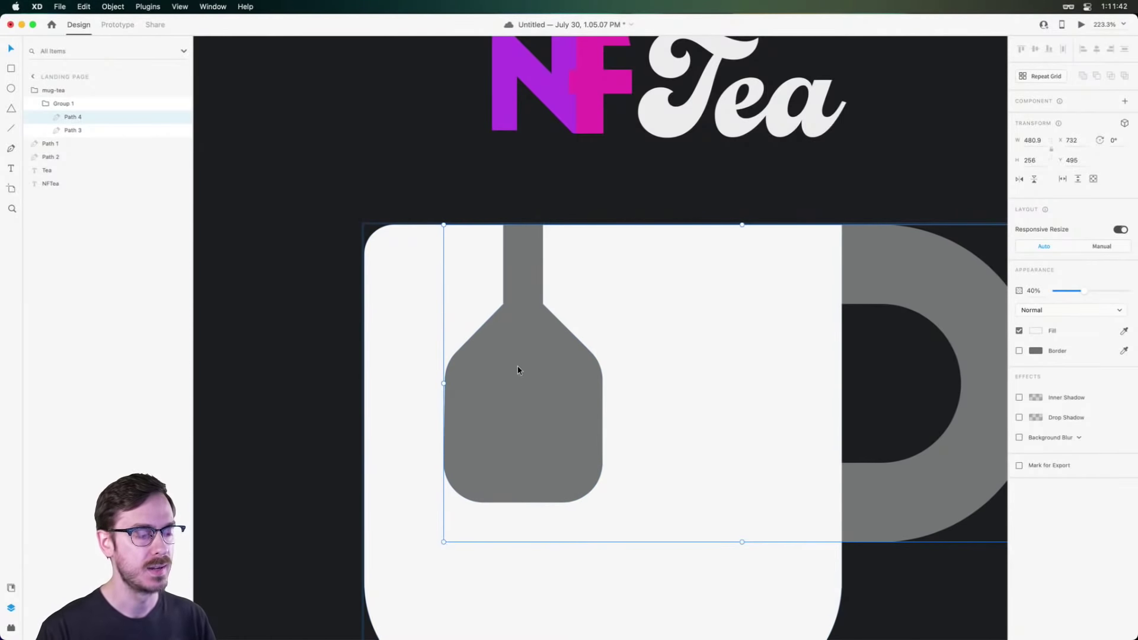
{"action": "left_click", "coordinate": [680, 318]}
{"action": "key", "text": "Delete"}
Delete the mug handle's anchor points from the remaining grey icon path, keeping only the tea bag shape.
{"action": "left_click", "coordinate": [538, 371]}
{"action": "double_click", "coordinate": [538, 371]}
{"action": "scroll", "coordinate": [812, 236], "scroll_direction": "right", "scroll_amount": 5}
{"action": "left_click_drag", "start_coordinate": [613, 224], "coordinate": [910, 575]}
{"action": "key", "text": "Delete"}
{"action": "key", "text": "Escape"}
Take the tea bag path out of the mug-tea group and place it directly under the "NF" letters.
{"action": "scroll", "coordinate": [621, 420], "scroll_direction": "left", "scroll_amount": 10}
{"action": "left_click_drag", "start_coordinate": [79, 116], "coordinate": [66, 89]}
{"action": "left_click_drag", "start_coordinate": [703, 373], "coordinate": [693, 304]}
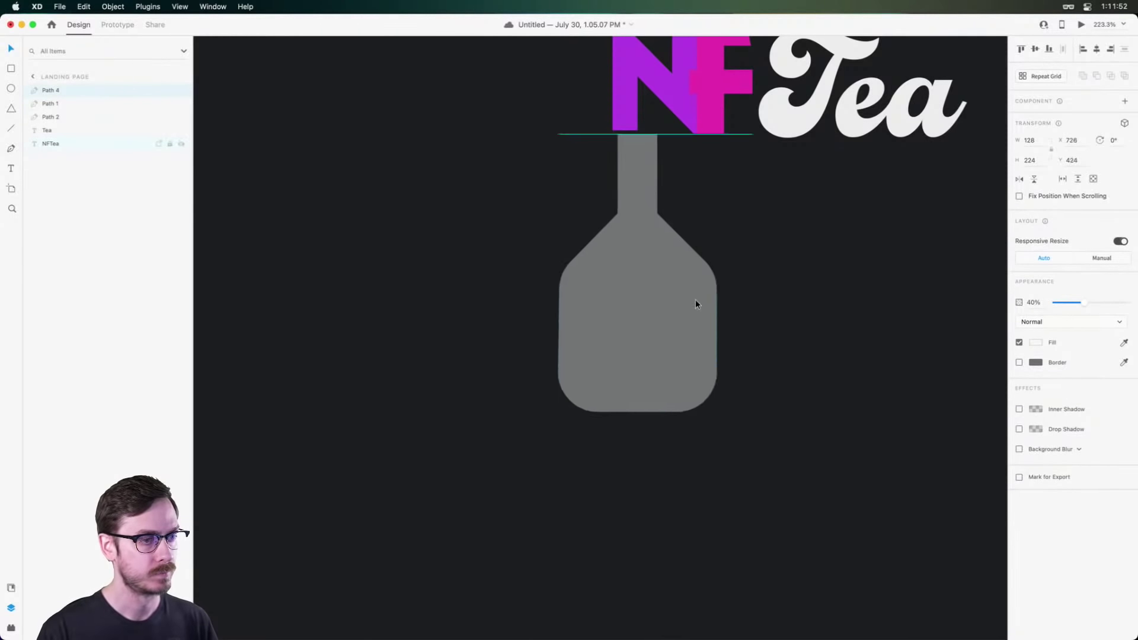
Scale the tea bag down to about 56 by 98, set its opacity to 100%, and place it over the "NF" letters.
{"action": "scroll", "coordinate": [694, 307], "scroll_direction": "up", "scroll_amount": 13}
{"action": "scroll", "coordinate": [653, 503], "scroll_direction": "down", "scroll_amount": 8}
{"action": "left_click_drag", "start_coordinate": [653, 504], "coordinate": [689, 376]}
{"action": "left_click_drag", "start_coordinate": [754, 452], "coordinate": [619, 456]}
{"action": "key", "text": "0"}
{"action": "left_click_drag", "start_coordinate": [594, 404], "coordinate": [630, 328]}
{"action": "scroll", "coordinate": [630, 328], "scroll_direction": "up", "scroll_amount": 5}
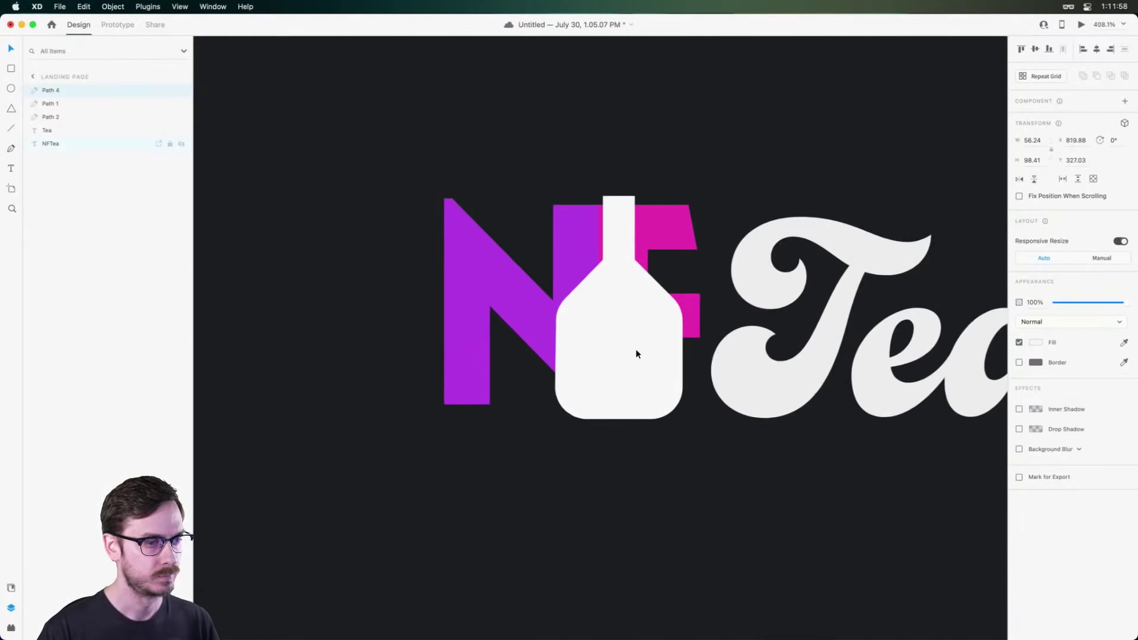
Shrink the tea bag proportionally to about 19 wide and hang it from the top edge where the "N" and "F" meet.
{"action": "left_click_drag", "start_coordinate": [683, 419], "coordinate": [617, 304]}
{"action": "left_click_drag", "start_coordinate": [582, 265], "coordinate": [595, 269]}
{"action": "scroll", "coordinate": [595, 269], "scroll_direction": "up", "scroll_amount": 3}
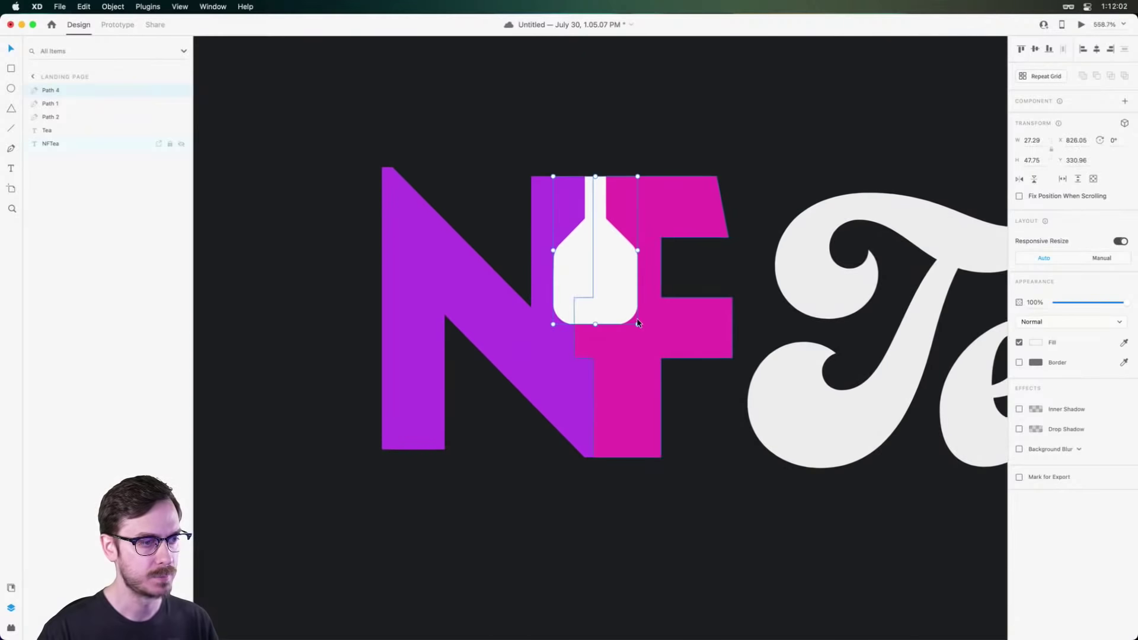
{"action": "left_click_drag", "start_coordinate": [637, 322], "coordinate": [615, 281]}
{"action": "left_click_drag", "start_coordinate": [590, 226], "coordinate": [596, 220]}
Shift the tea bag's lower anchor points down to lengthen its string, making it about 50 high, and preview the page.
{"action": "double_click", "coordinate": [596, 221]}
{"action": "left_click_drag", "start_coordinate": [539, 185], "coordinate": [656, 296]}
{"action": "key", "text": "shift+Down"}
{"action": "key", "text": "shift+Down"}
{"action": "key", "text": "shift+Up"}
{"action": "key", "text": "Down"}
{"action": "key", "text": "Down"}
{"action": "key", "text": "Down"}
{"action": "key", "text": "Down"}
{"action": "key", "text": "Down"}
{"action": "key", "text": "Down"}
{"action": "key", "text": "Down"}
{"action": "key", "text": "Up"}
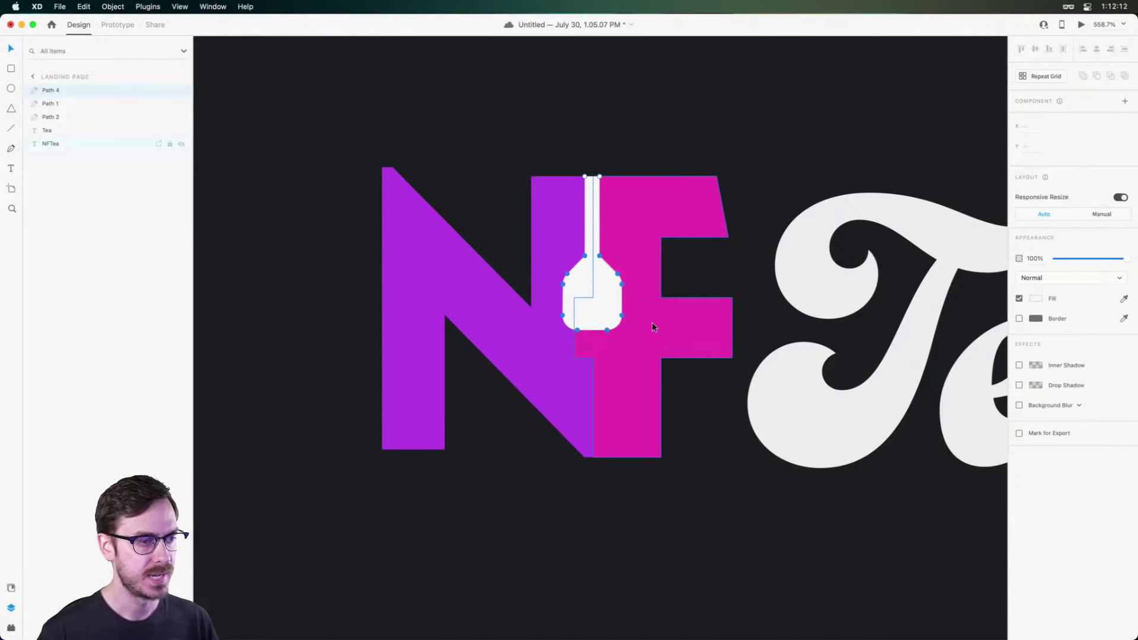
{"action": "key", "text": "super+Return"}
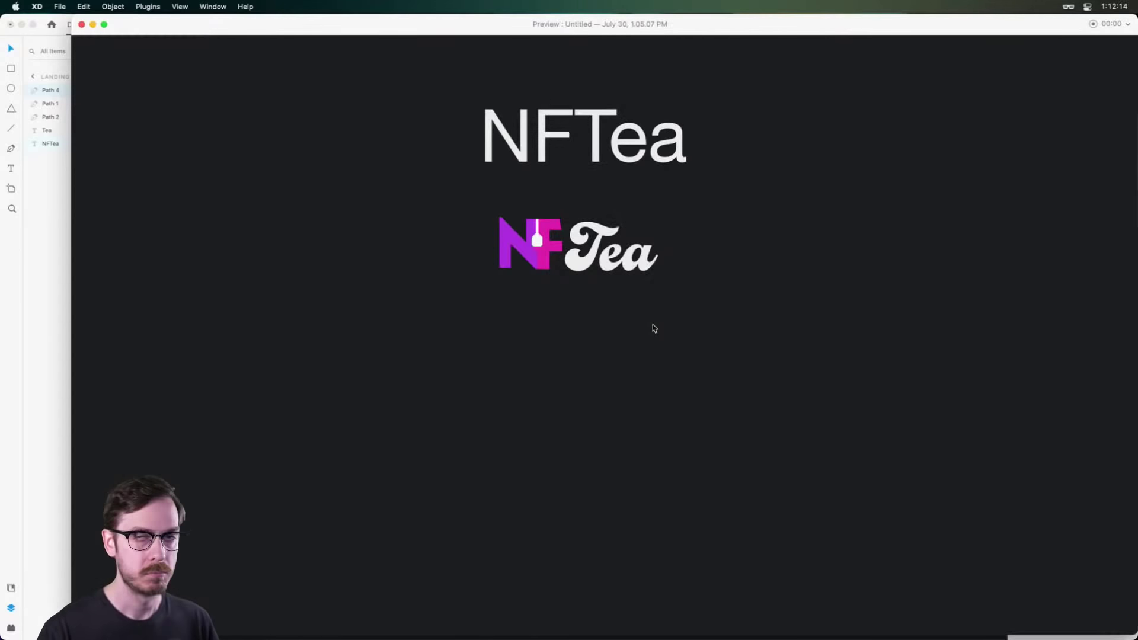
{"action": "key", "text": "super+w"}
Reshape the "F" path's arm that overlaps the "N" so it hides behind the tea bag, and preview the page.
{"action": "left_click", "coordinate": [668, 324]}
{"action": "scroll", "coordinate": [667, 326], "scroll_direction": "up", "scroll_amount": 3}
{"action": "double_click", "coordinate": [667, 326]}
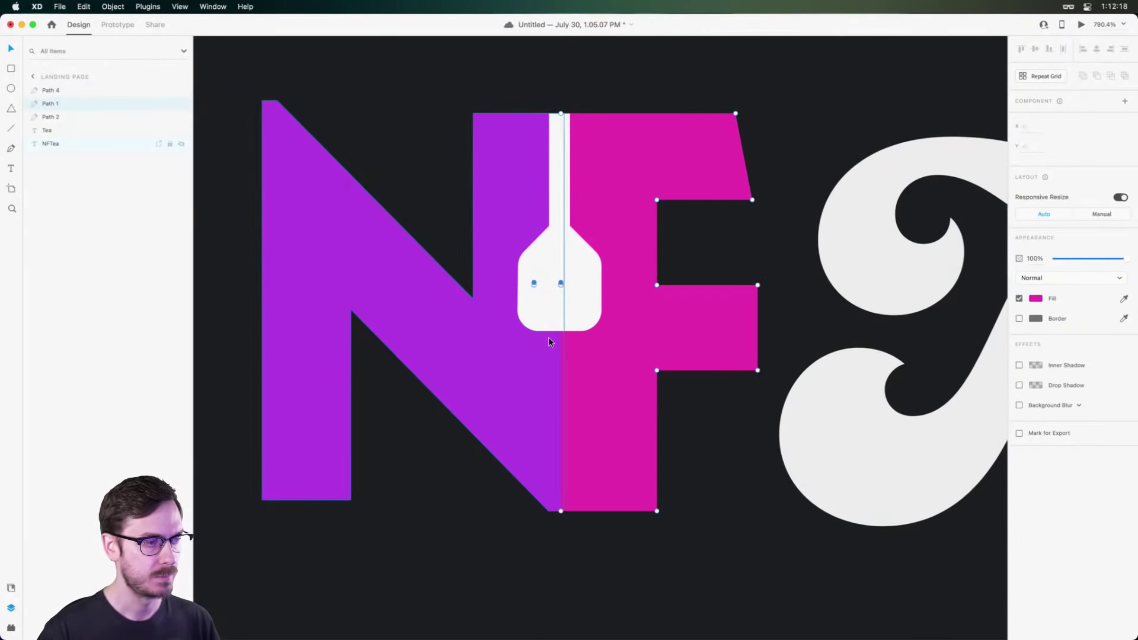
{"action": "key", "text": "Escape"}
{"action": "key", "text": "Escape"}
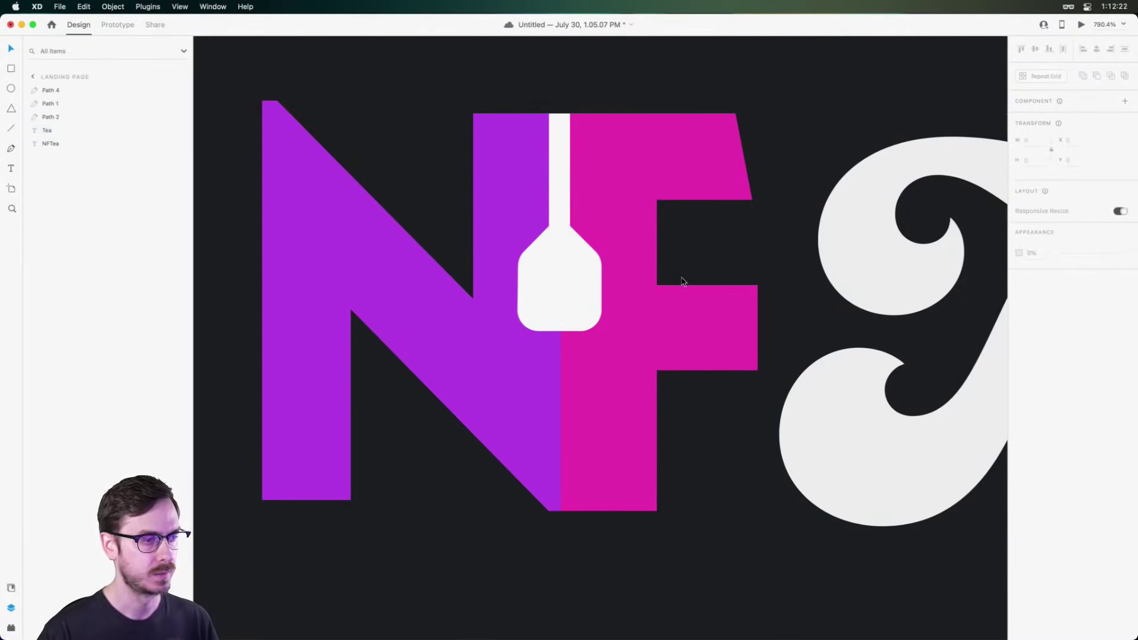
{"action": "key", "text": "super+Return"}
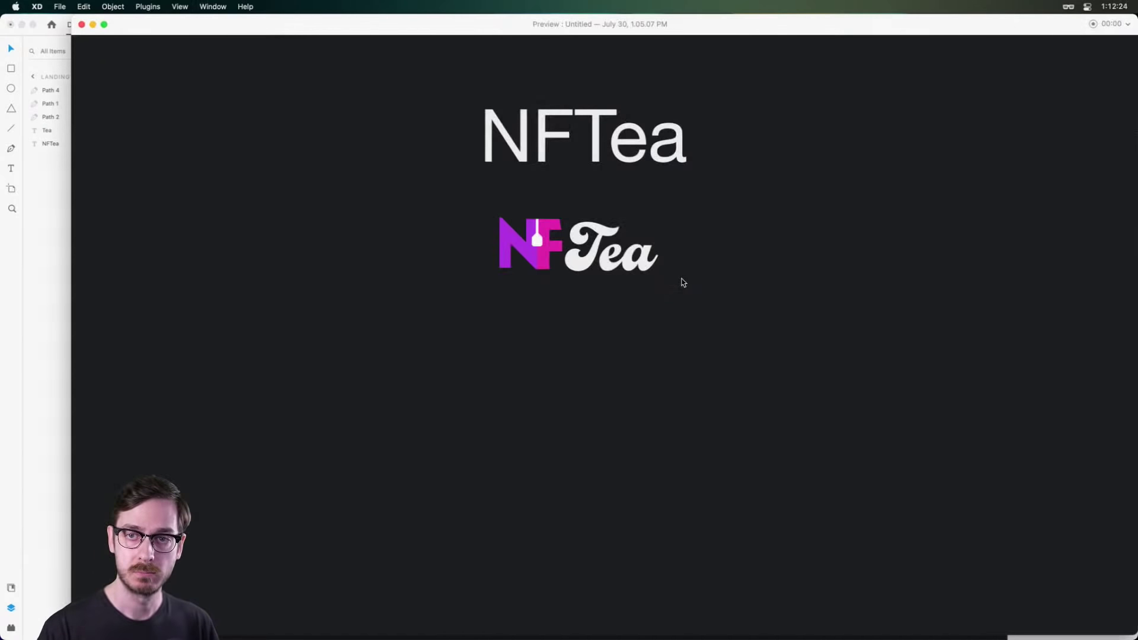
{"action": "key", "text": "super+w"}
Set the fill of the "N" path to the bluer purple #8F3BE2 and preview the page.
{"action": "left_click", "coordinate": [457, 350]}
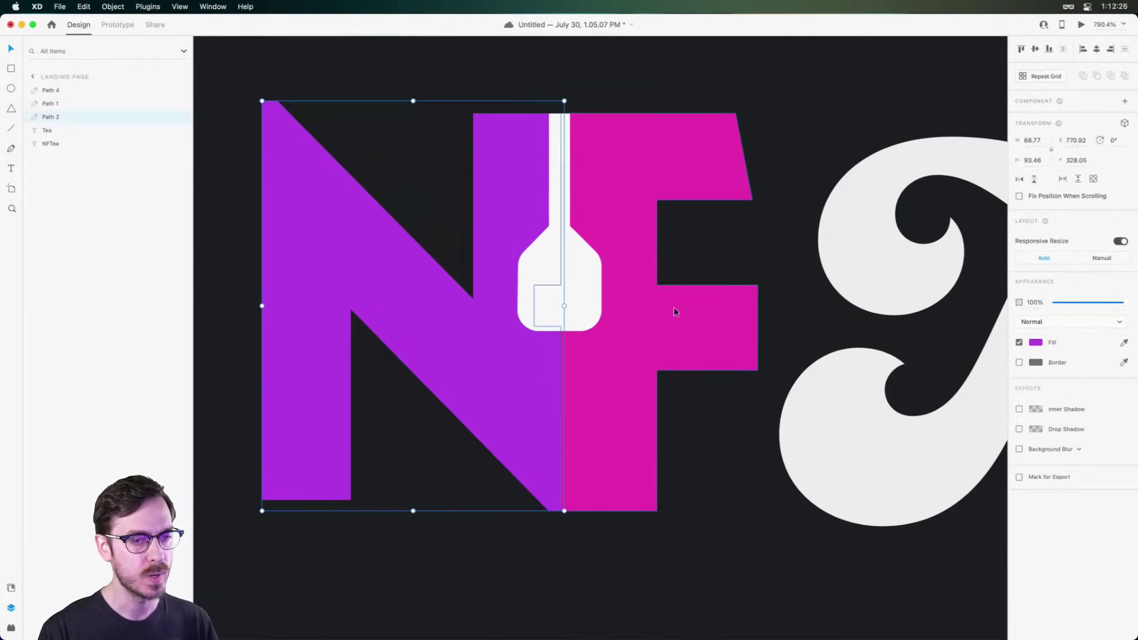
{"action": "left_click", "coordinate": [1035, 341]}
{"action": "left_click", "coordinate": [999, 308]}
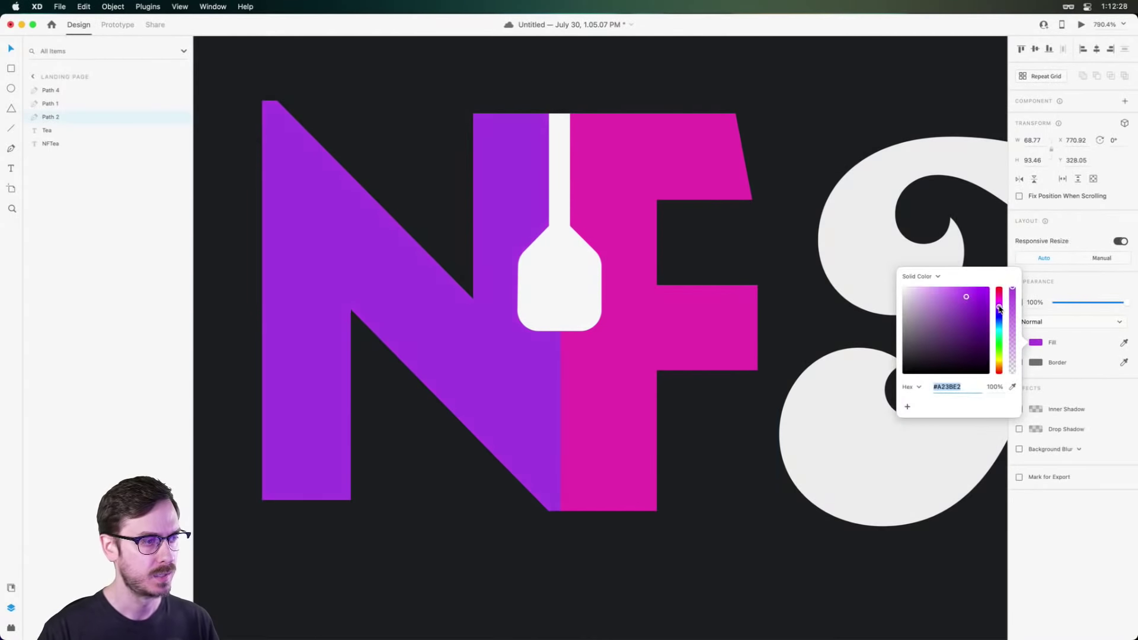
{"action": "left_click_drag", "start_coordinate": [999, 309], "coordinate": [1000, 311]}
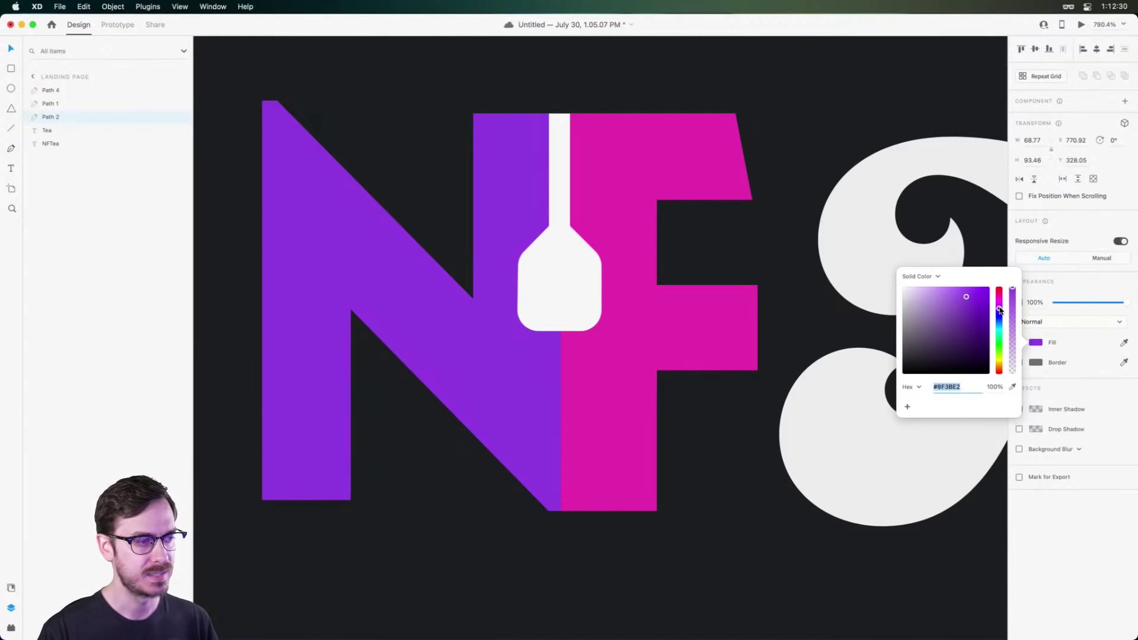
{"action": "left_click", "coordinate": [645, 354]}
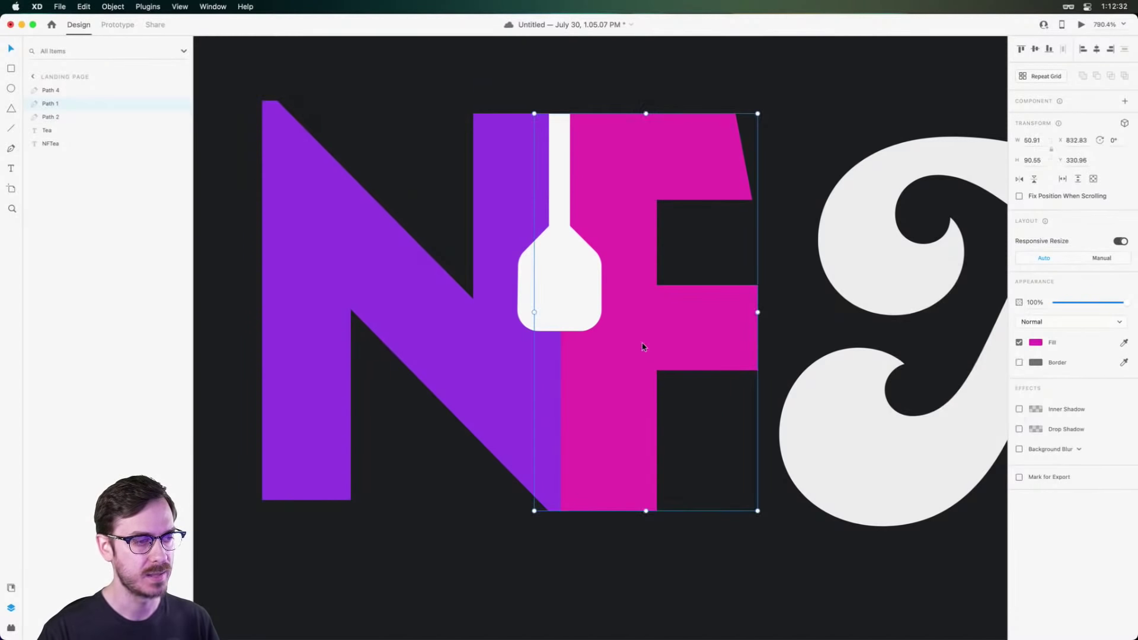
{"action": "key", "text": "super+Return"}
{"action": "key", "text": "super+w"}
Try filling the tea bag with the dark background colour, preview it, and undo the fill change.
{"action": "left_click", "coordinate": [594, 309]}
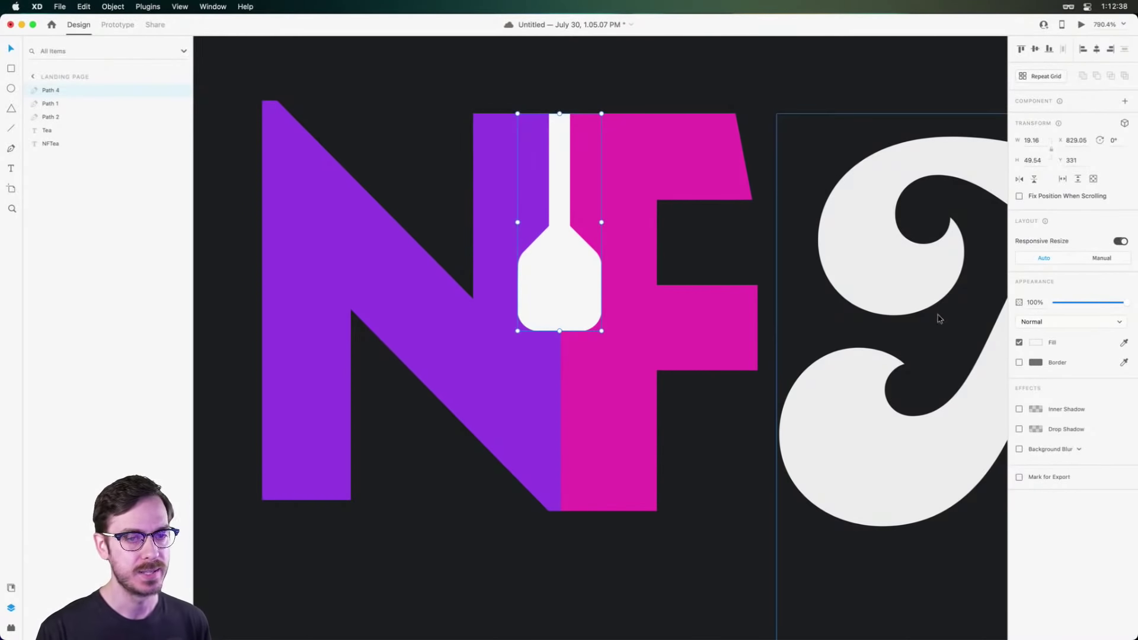
{"action": "left_click", "coordinate": [1123, 342]}
{"action": "left_click", "coordinate": [701, 241]}
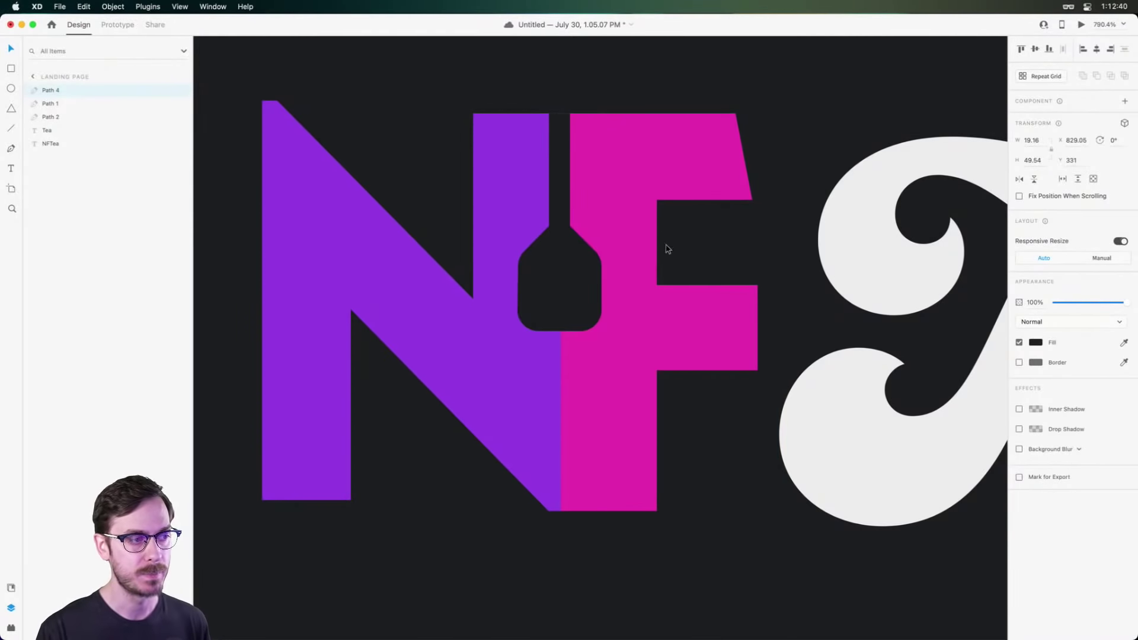
{"action": "key", "text": "super+Return"}
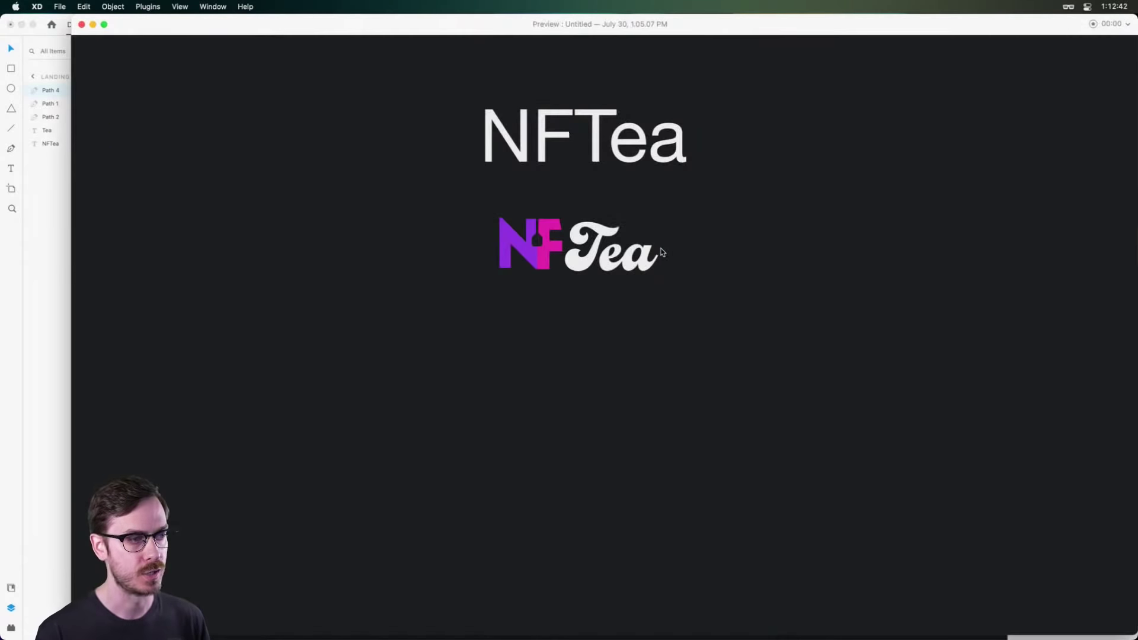
{"action": "key", "text": "super+w"}
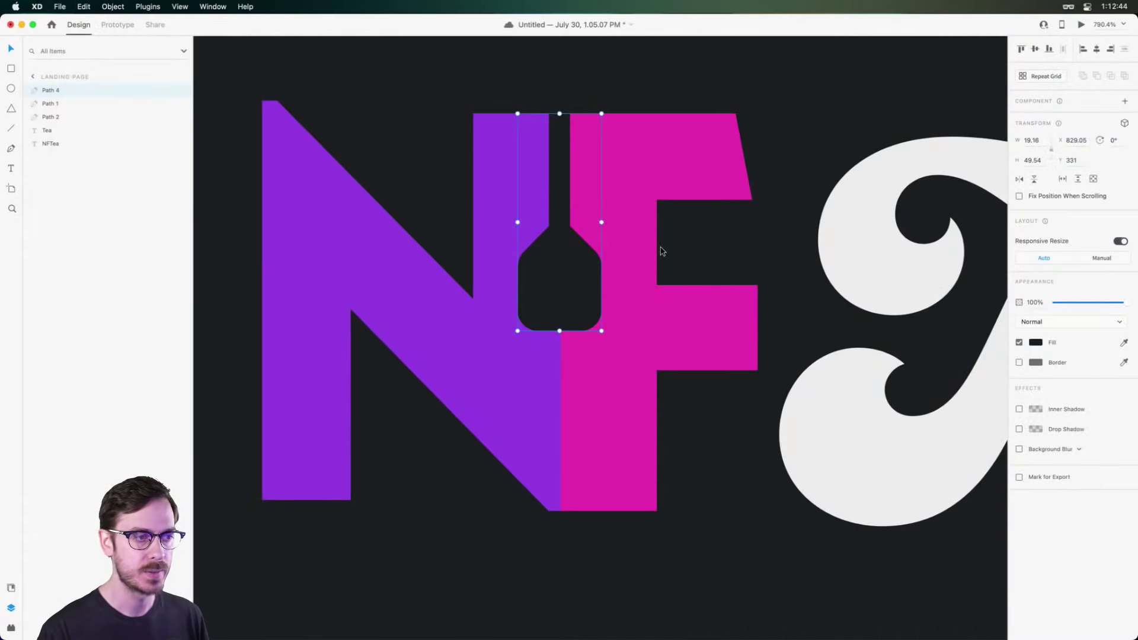
{"action": "key", "text": "super+z"}
Move the "Tea" text closer so it overlaps the arms of the "F", at about X 871, Y 324.
{"action": "scroll", "coordinate": [785, 95], "scroll_direction": "down", "scroll_amount": 3}
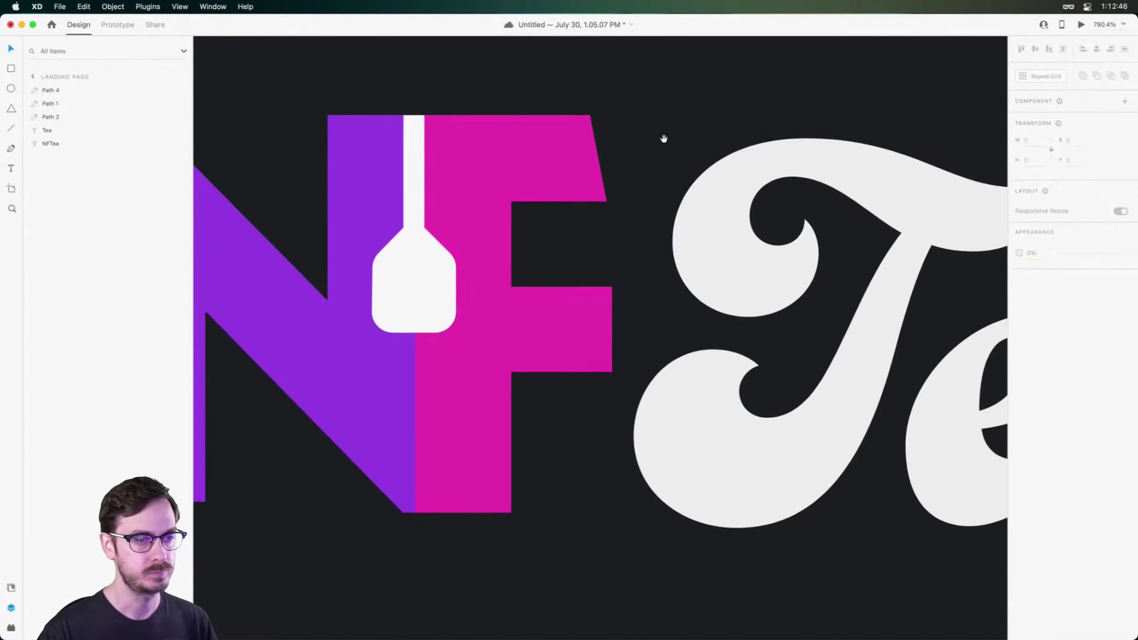
{"action": "left_click", "coordinate": [808, 279]}
{"action": "scroll", "coordinate": [807, 261], "scroll_direction": "down", "scroll_amount": 3}
{"action": "left_click_drag", "start_coordinate": [650, 264], "coordinate": [565, 251]}
{"action": "scroll", "coordinate": [749, 411], "scroll_direction": "right", "scroll_amount": 4}
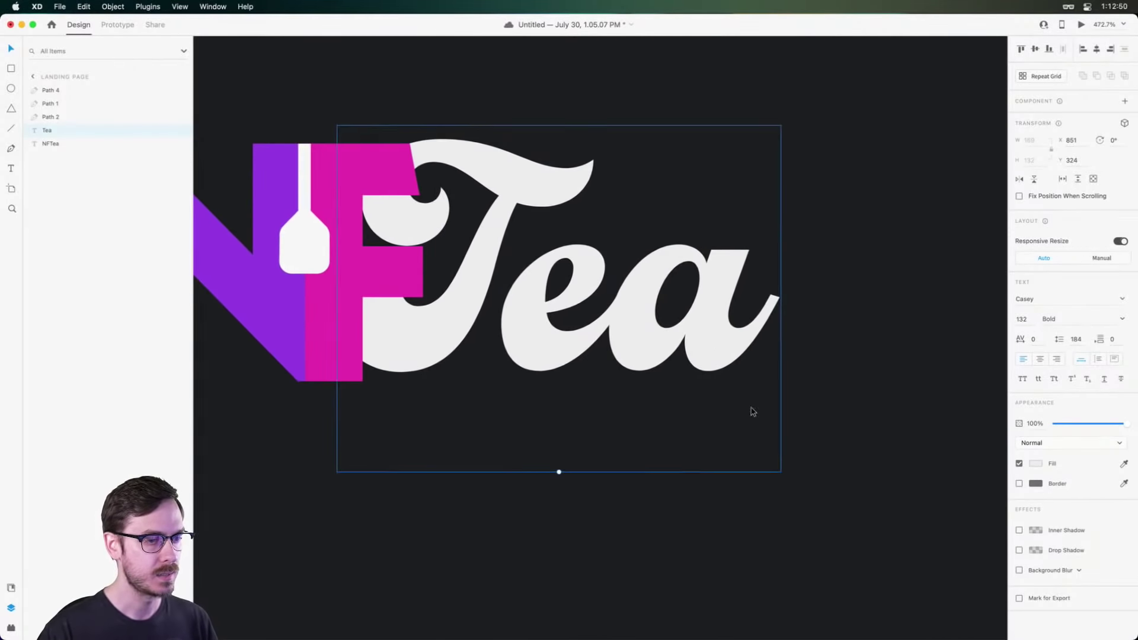
{"action": "left_click_drag", "start_coordinate": [562, 307], "coordinate": [578, 278]}
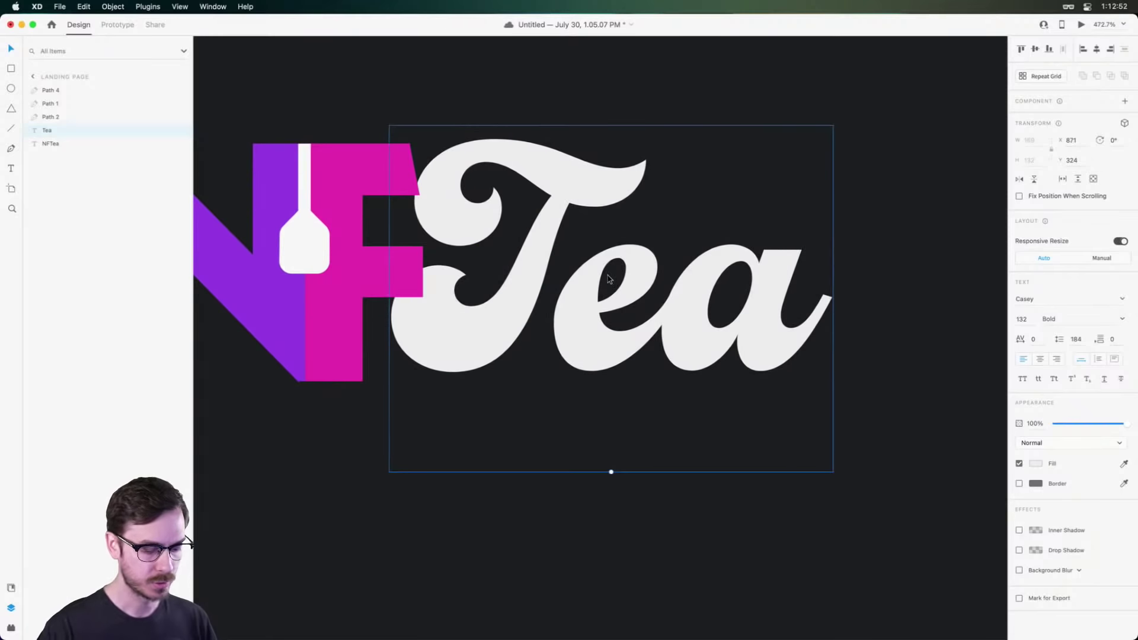
Convert the "Tea" text to a path, enlarge it slightly, and bring it in front of the "F".
{"action": "key", "text": "super+8"}
{"action": "left_click_drag", "start_coordinate": [832, 372], "coordinate": [845, 381]}
{"action": "mouse_move", "coordinate": [519, 279]}
{"action": "left_mouse_down"}
{"action": "mouse_move", "coordinate": [552, 279]}
{"action": "mouse_move", "coordinate": [521, 272]}
{"action": "mouse_move", "coordinate": [529, 278]}
{"action": "left_mouse_up"}
{"action": "key", "text": "super+bracketright"}
Delete the plain Helvetica Neue "NFTea" text above the wordmark.
{"action": "scroll", "coordinate": [529, 279], "scroll_direction": "down", "scroll_amount": 10}
{"action": "left_click_drag", "start_coordinate": [358, 76], "coordinate": [689, 178]}
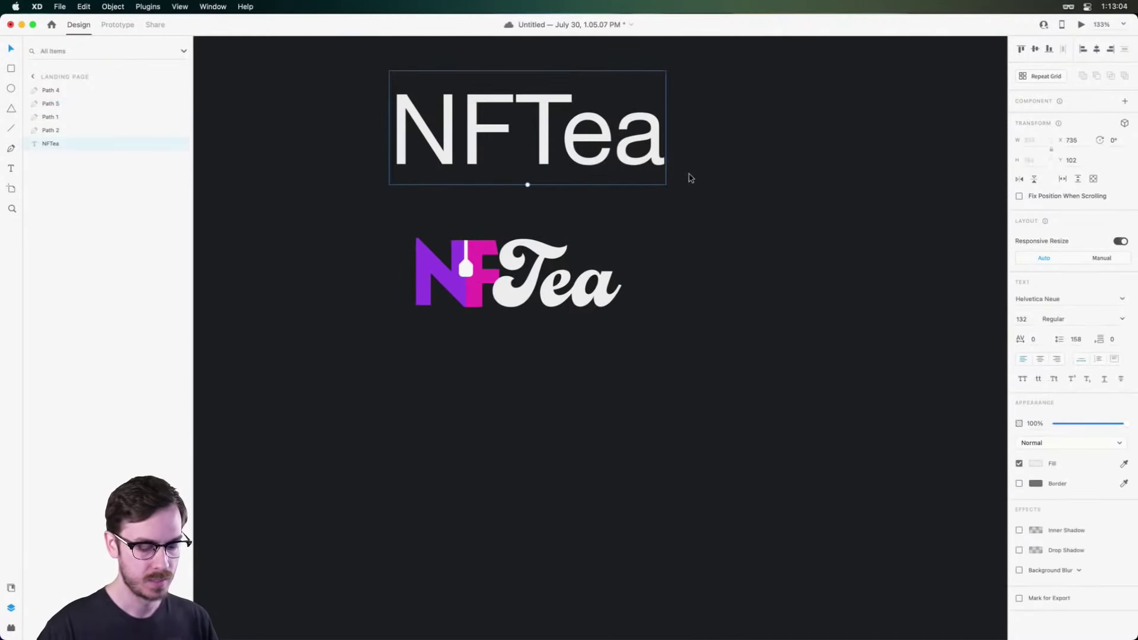
{"action": "key", "text": "Delete"}
Group all the wordmark paths and name the group "Logo".
{"action": "left_click_drag", "start_coordinate": [614, 351], "coordinate": [372, 203]}
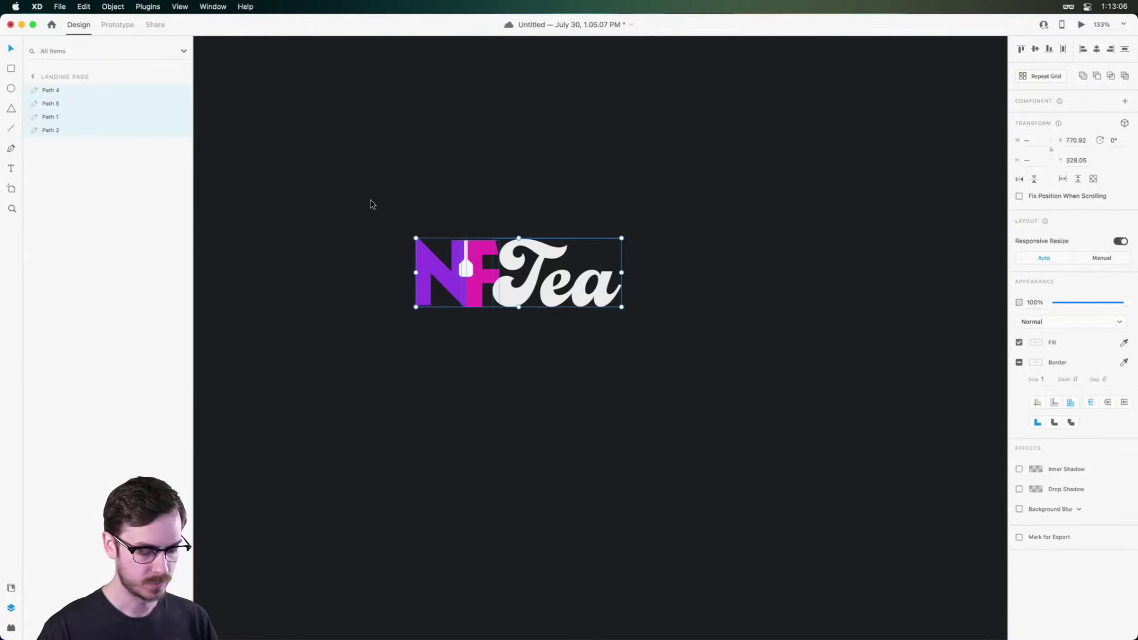
{"action": "key", "text": "super+g"}
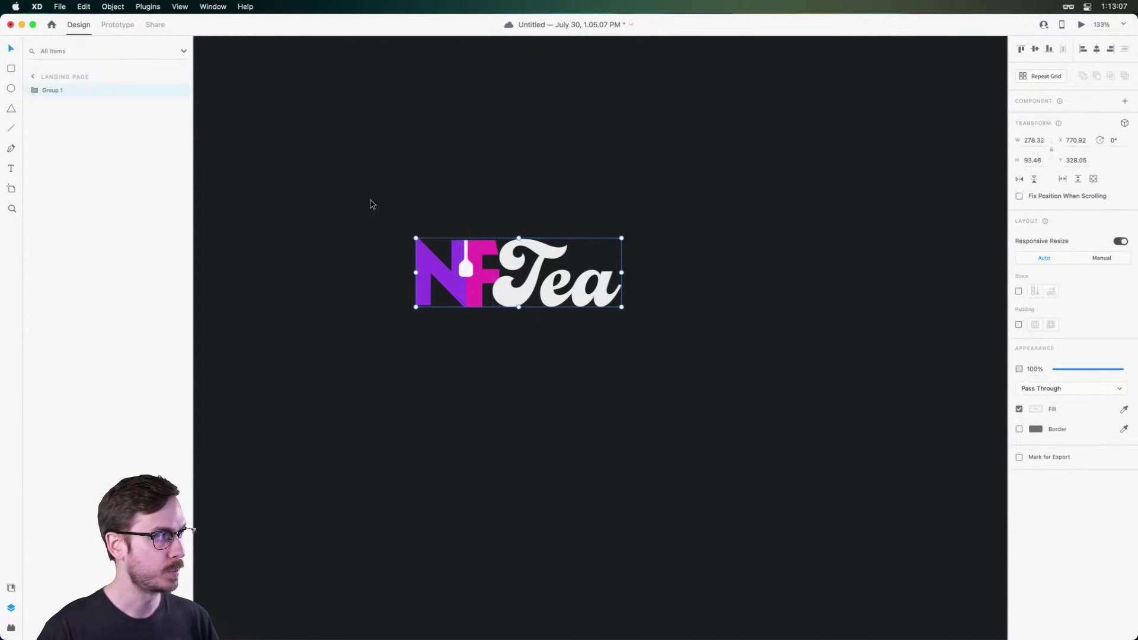
{"action": "double_click", "coordinate": [51, 90]}
{"action": "type", "text": "Logo"}
{"action": "key", "text": "Return"}
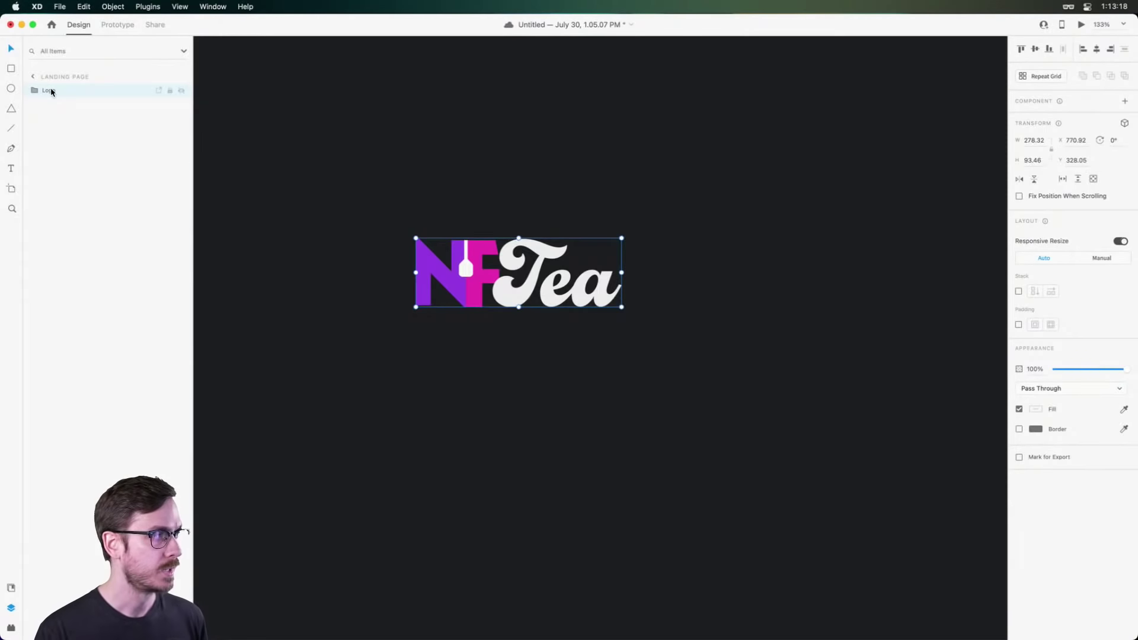
Make the Logo group a component and move it to the artboard's upper-left corner, at about X 60, Y 46.
{"action": "left_click", "coordinate": [11, 588]}
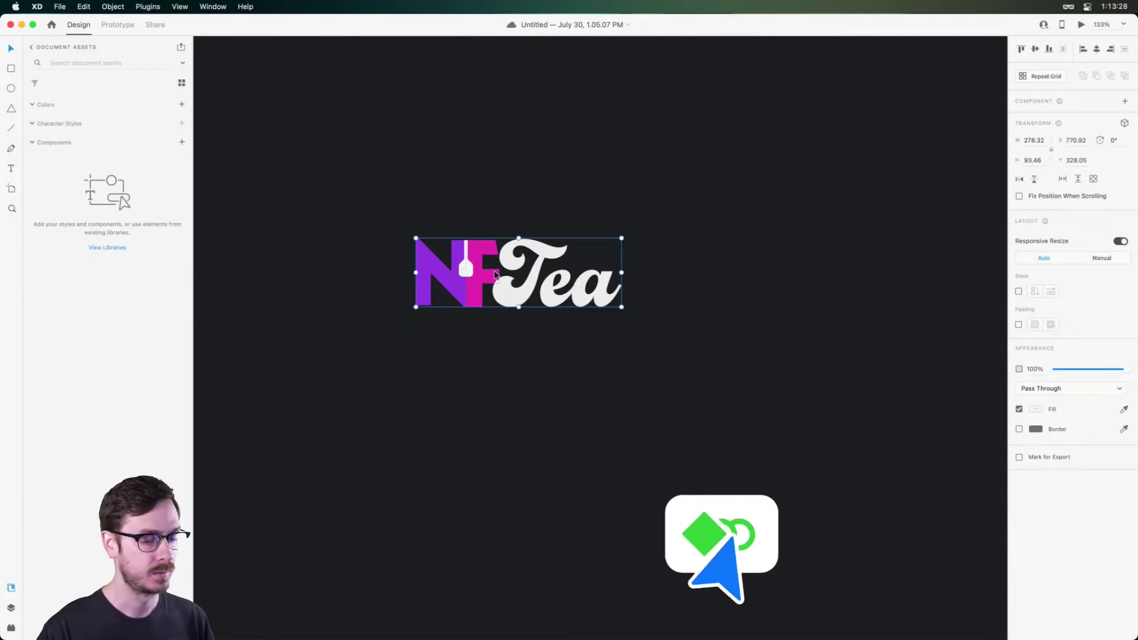
{"action": "key", "text": "super+k"}
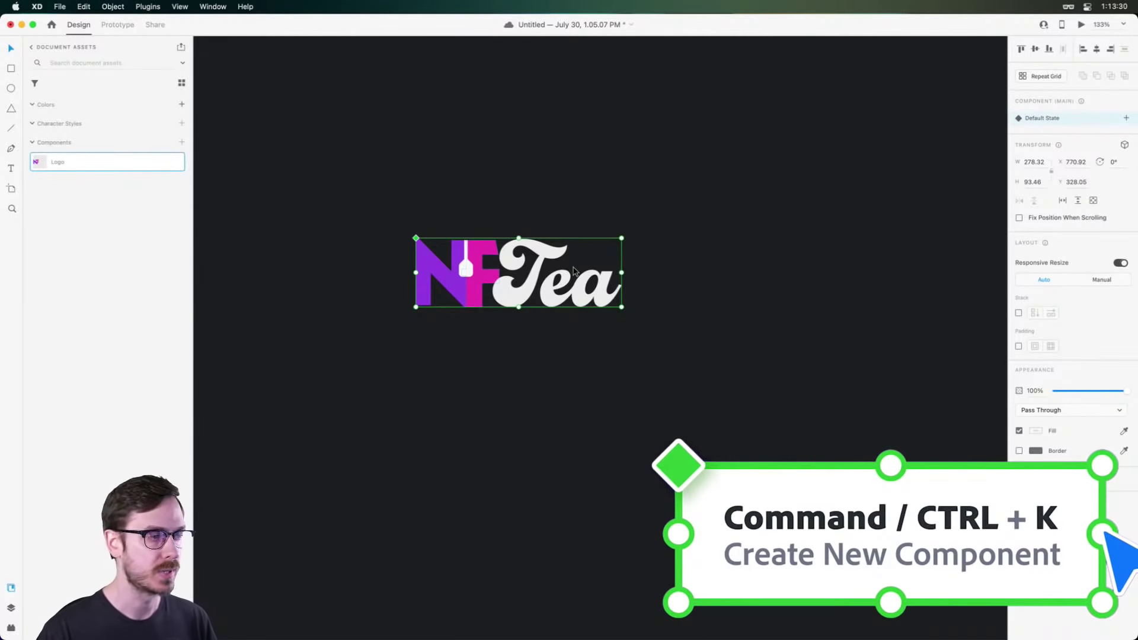
{"action": "scroll", "coordinate": [495, 275], "scroll_direction": "down", "scroll_amount": 10}
{"action": "left_click", "coordinate": [307, 193]}
{"action": "scroll", "coordinate": [307, 193], "scroll_direction": "up", "scroll_amount": 5}
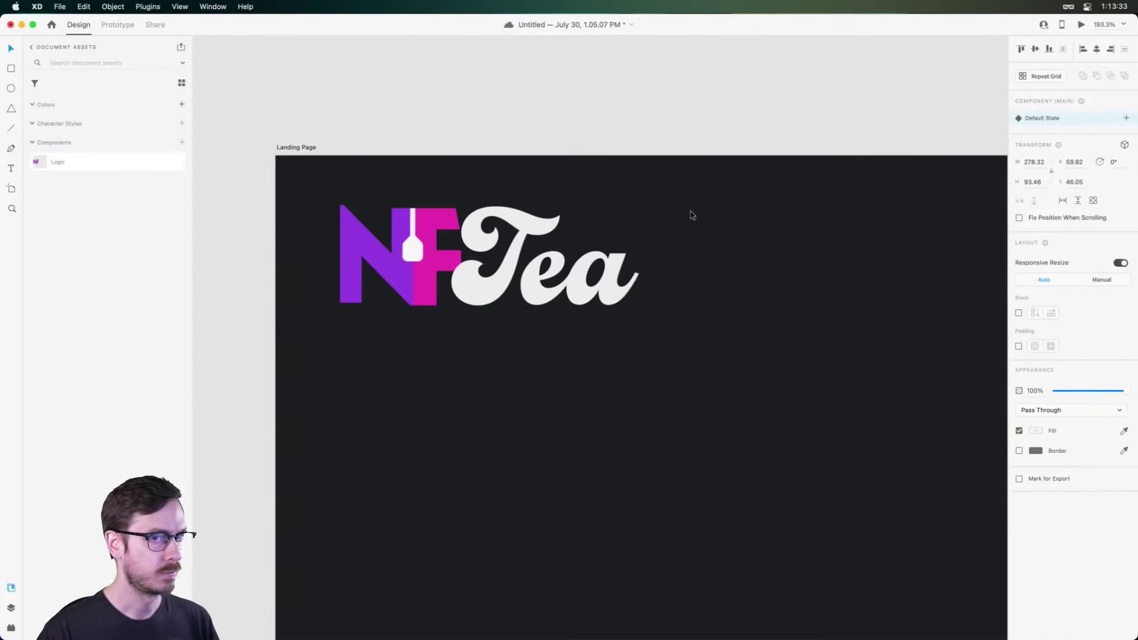
Turn off responsive resizing for the Logo component and scale it down to about 131 × 44.
{"action": "left_click", "coordinate": [1119, 263]}
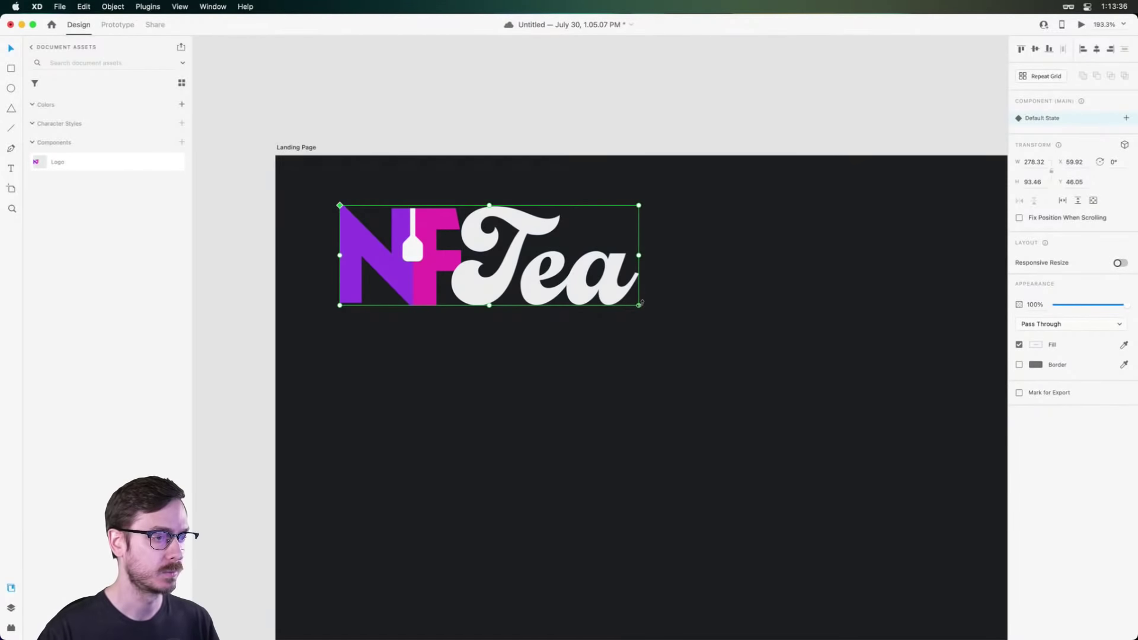
{"action": "left_click_drag", "start_coordinate": [638, 305], "coordinate": [533, 251]}
{"action": "left_click", "coordinate": [428, 247]}
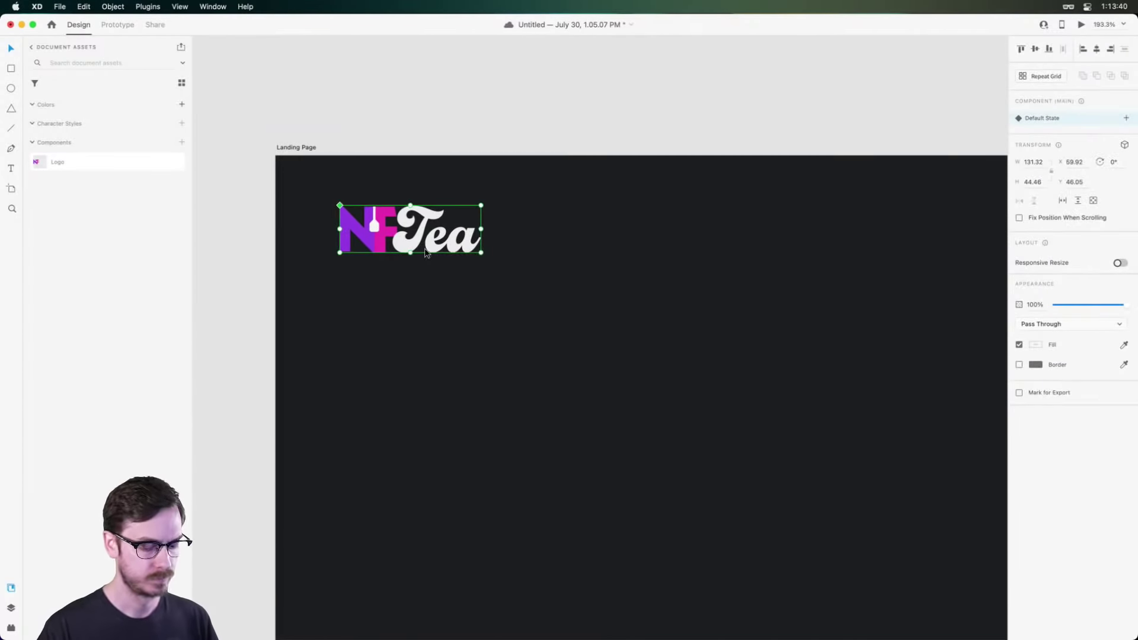
Check the logo in preview, shrink it to about 103 × 34, and position it at about X 82, Y 61.
{"action": "key", "text": "super+Return"}
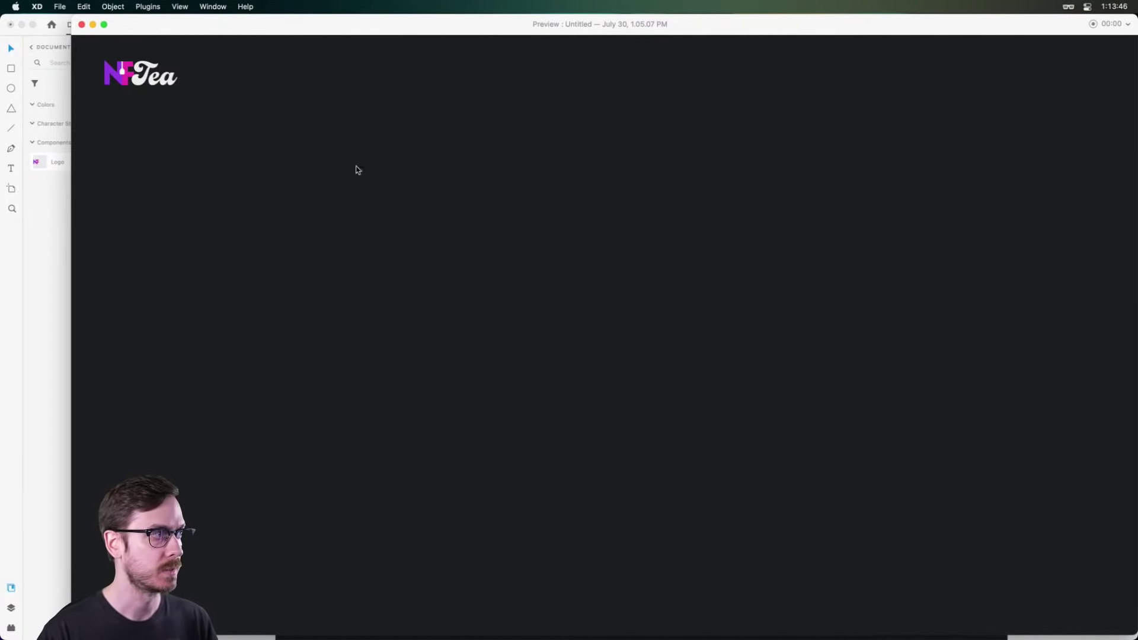
{"action": "key", "text": "super+w"}
{"action": "mouse_move", "coordinate": [425, 243]}
{"action": "left_mouse_down"}
{"action": "mouse_move", "coordinate": [489, 262]}
{"action": "mouse_move", "coordinate": [428, 251]}
{"action": "left_mouse_up"}
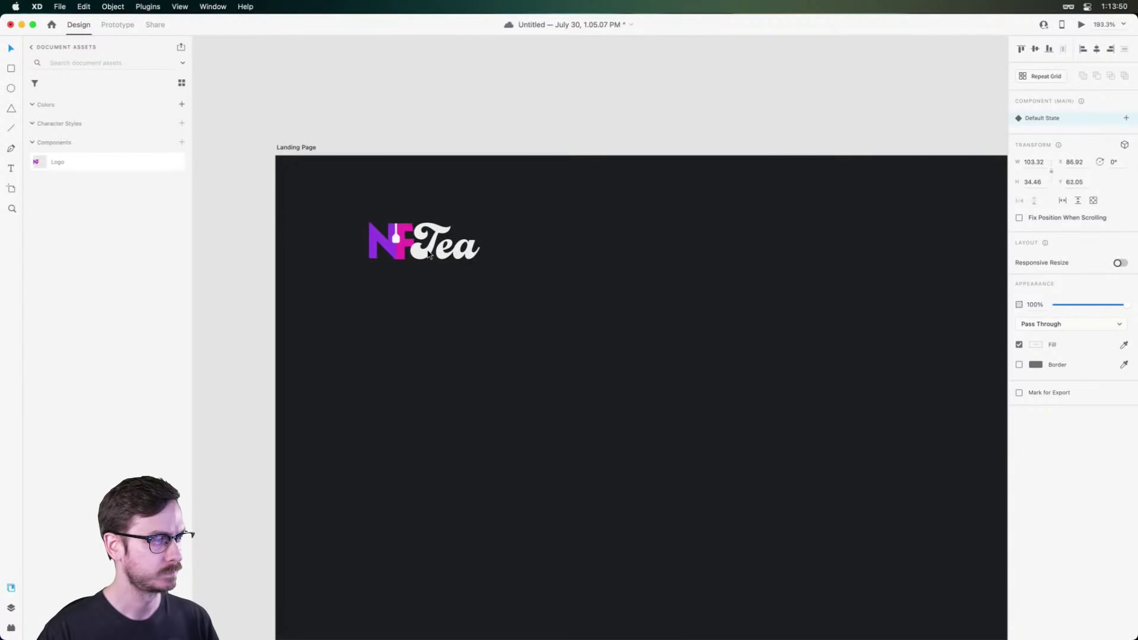
{"action": "key", "text": "super+Return"}
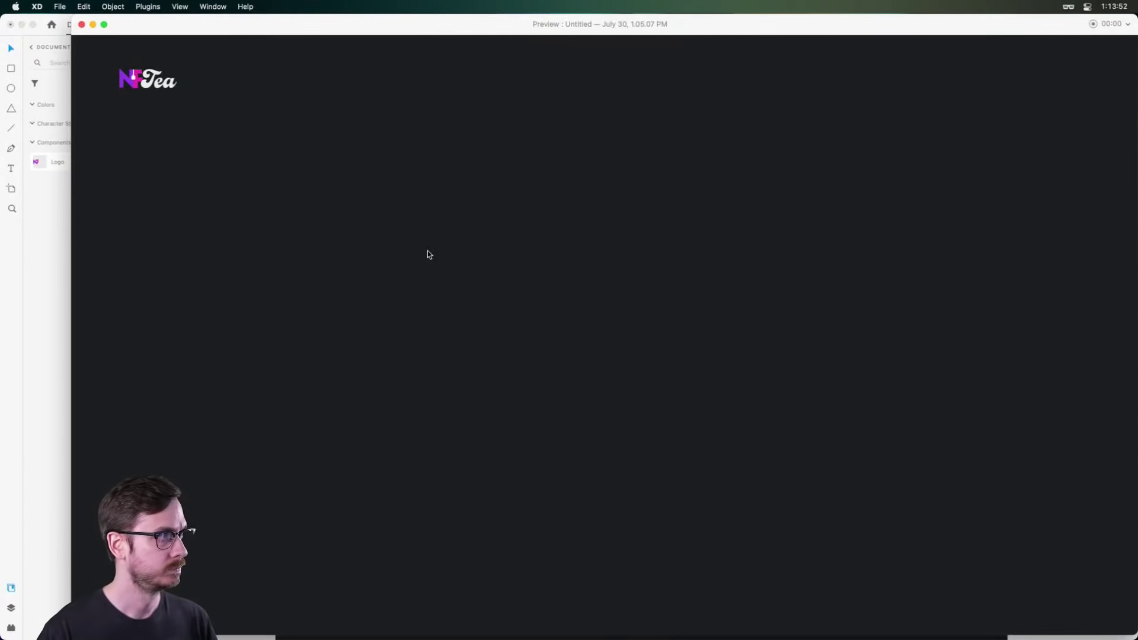
{"action": "key", "text": "super+w"}
{"action": "left_click_drag", "start_coordinate": [427, 252], "coordinate": [421, 252]}
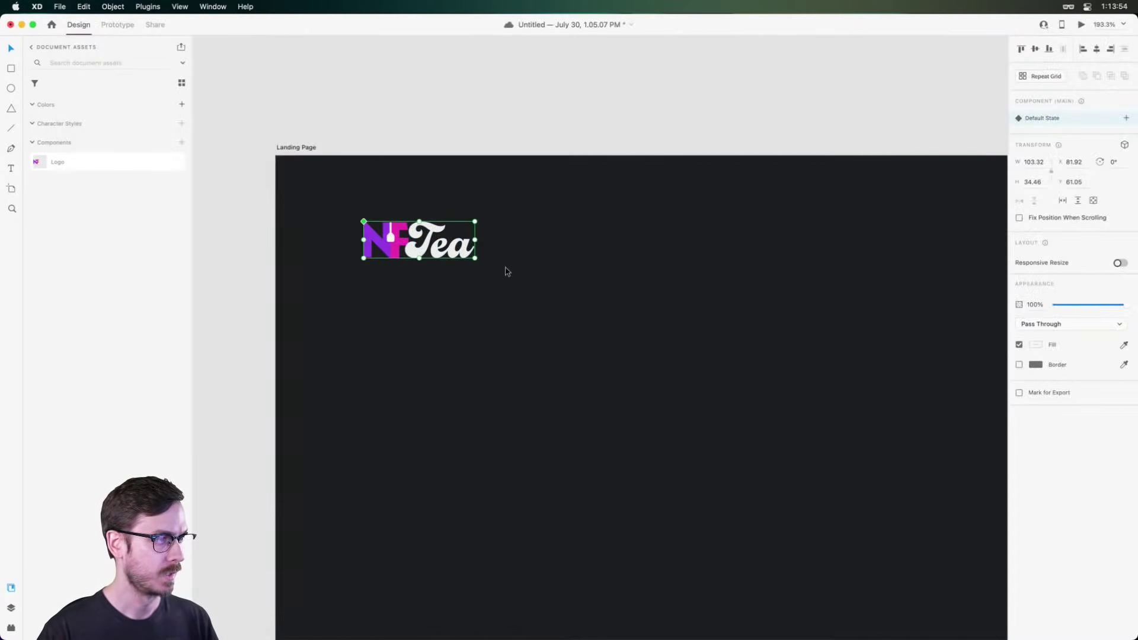
Try the Square and Layout grid options on the Landing Page artboard, show the layout column grid, and hide it again.
{"action": "scroll", "coordinate": [507, 271], "scroll_direction": "down", "scroll_amount": 5}
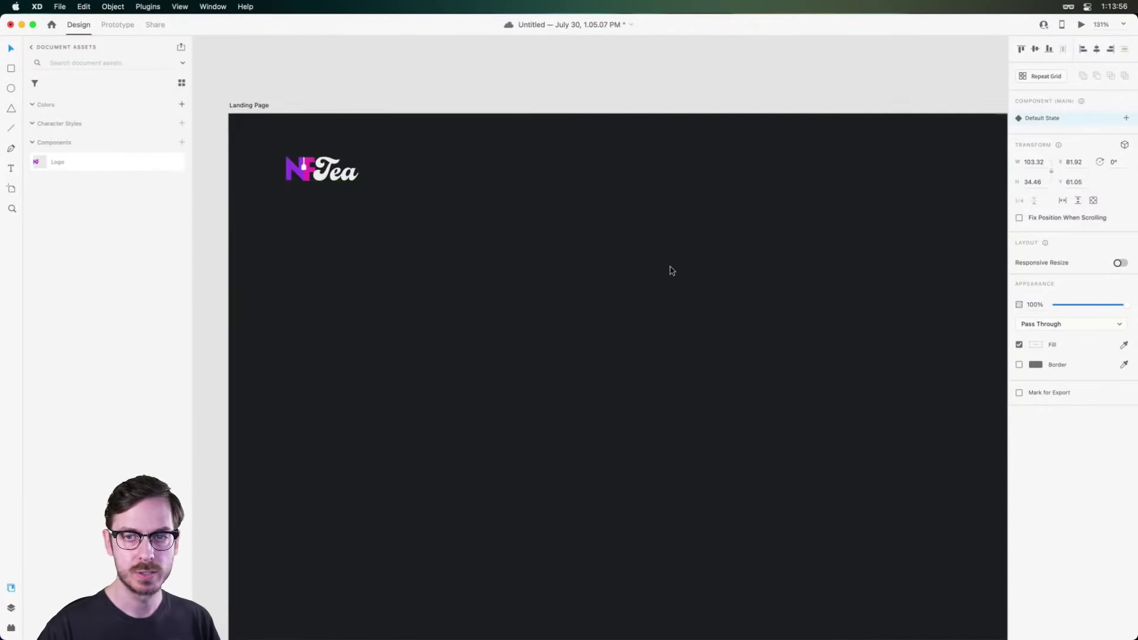
{"action": "scroll", "coordinate": [671, 270], "scroll_direction": "down", "scroll_amount": 4}
{"action": "left_click", "coordinate": [629, 243]}
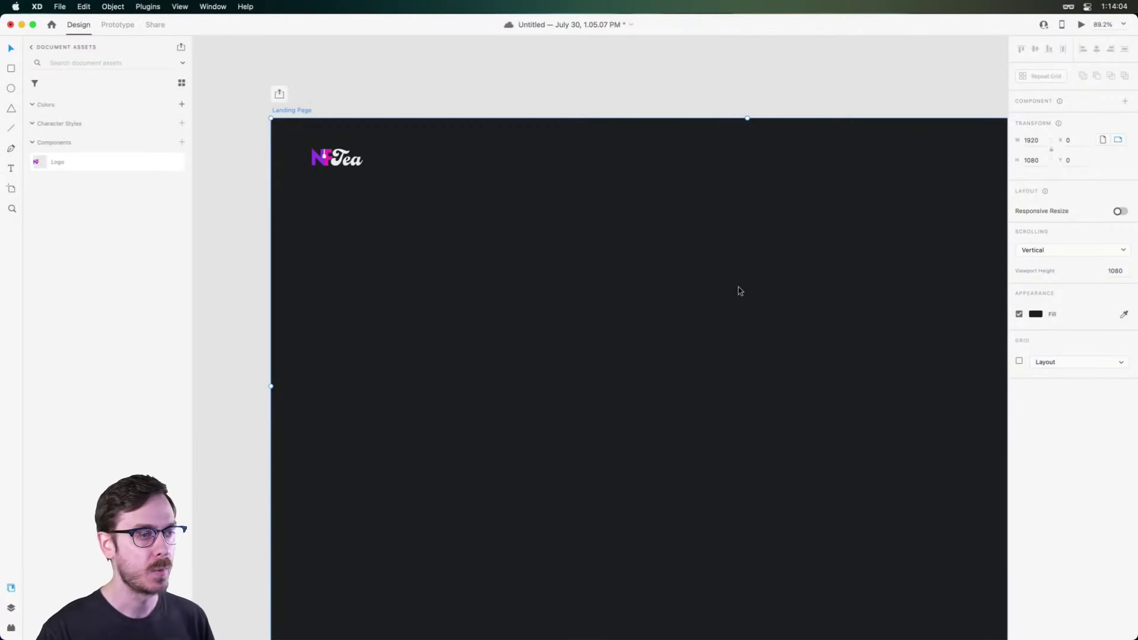
{"action": "left_click", "coordinate": [1076, 362]}
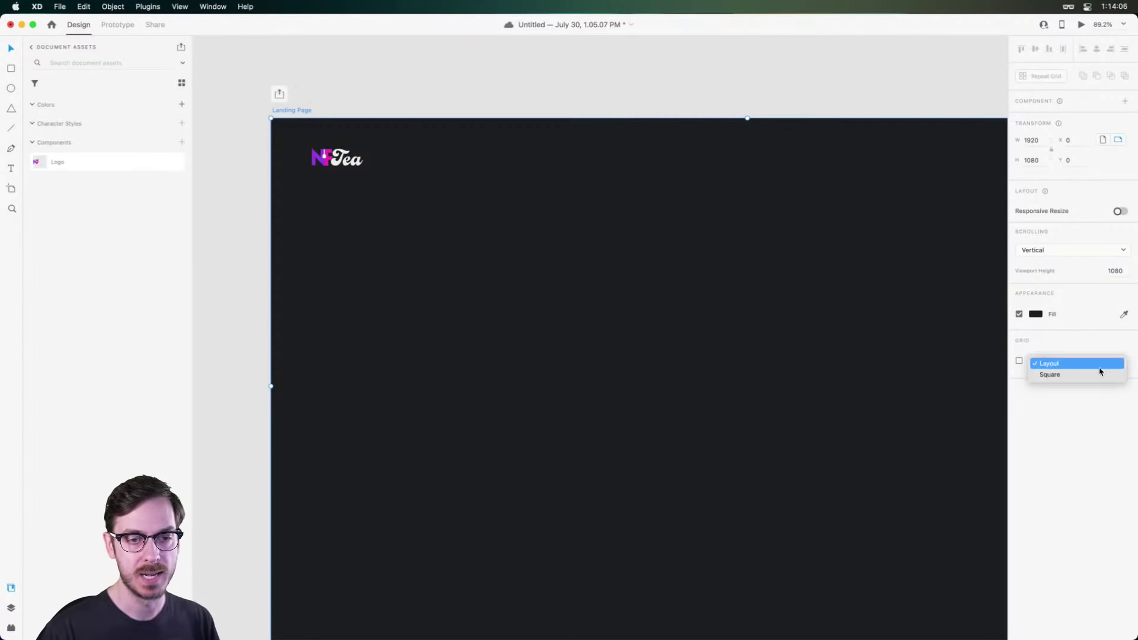
{"action": "left_click", "coordinate": [1089, 374]}
{"action": "left_click", "coordinate": [1019, 361]}
{"action": "left_click", "coordinate": [1075, 362]}
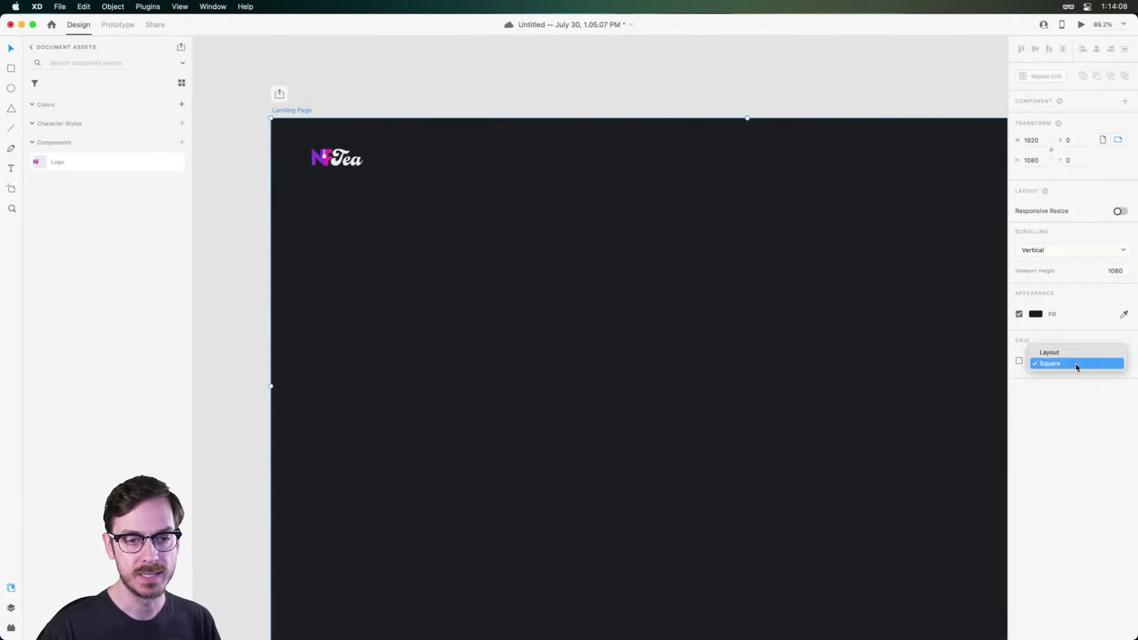
{"action": "left_click", "coordinate": [1077, 355]}
{"action": "left_click", "coordinate": [1019, 361]}
{"action": "left_click", "coordinate": [1019, 362]}
{"action": "left_click", "coordinate": [1019, 362]}
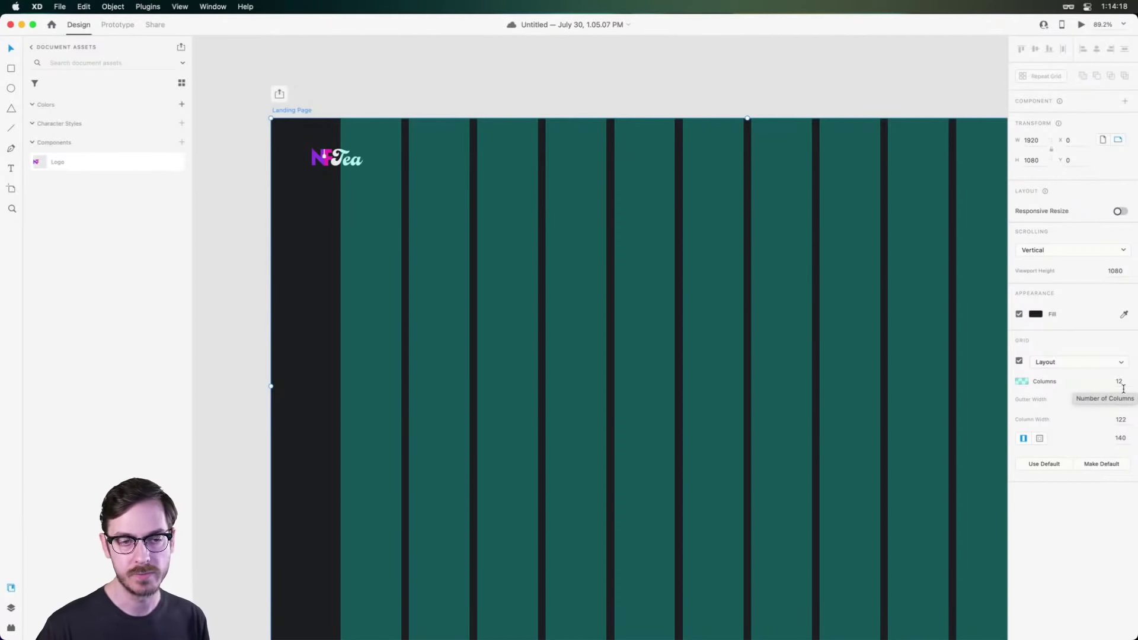
{"action": "left_click", "coordinate": [1018, 360]}
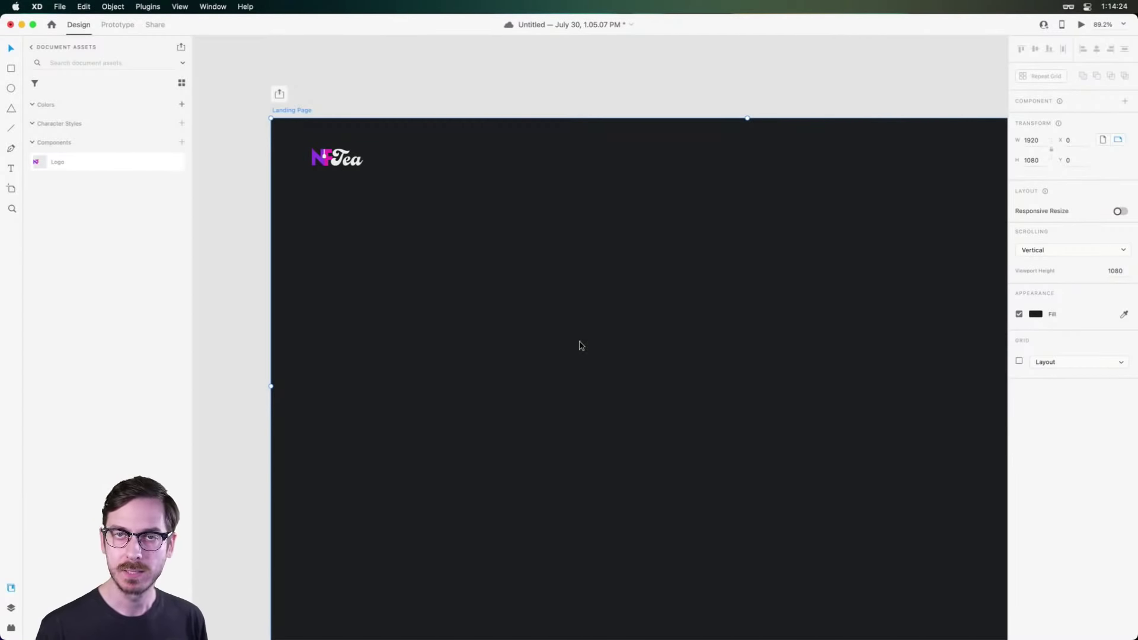
Move the logo horizontally to about X 136, keeping it at Y 61.
{"action": "left_click", "coordinate": [339, 164]}
{"action": "scroll", "coordinate": [440, 174], "scroll_direction": "down", "scroll_amount": 3}
{"action": "scroll", "coordinate": [485, 184], "scroll_direction": "up", "scroll_amount": 3}
{"action": "left_click_drag", "start_coordinate": [331, 151], "coordinate": [348, 159]}
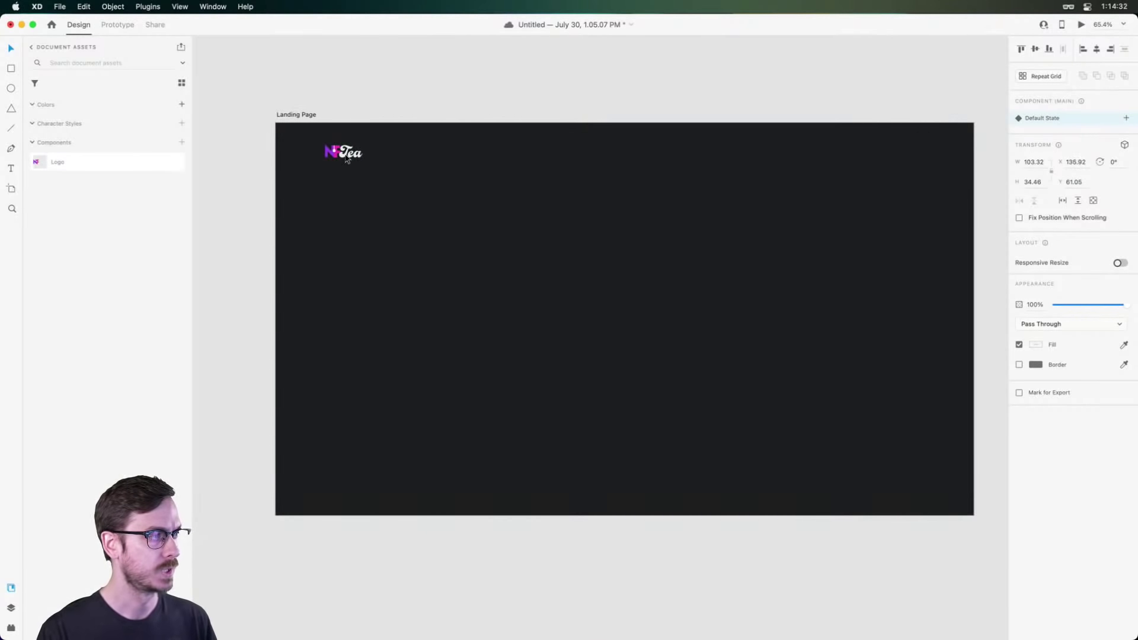
Draw a rectangle about 313 × 35 beside the logo, aligned with the logo's upper edge at about X 268, Y 61.
{"action": "scroll", "coordinate": [436, 174], "scroll_direction": "up", "scroll_amount": 2}
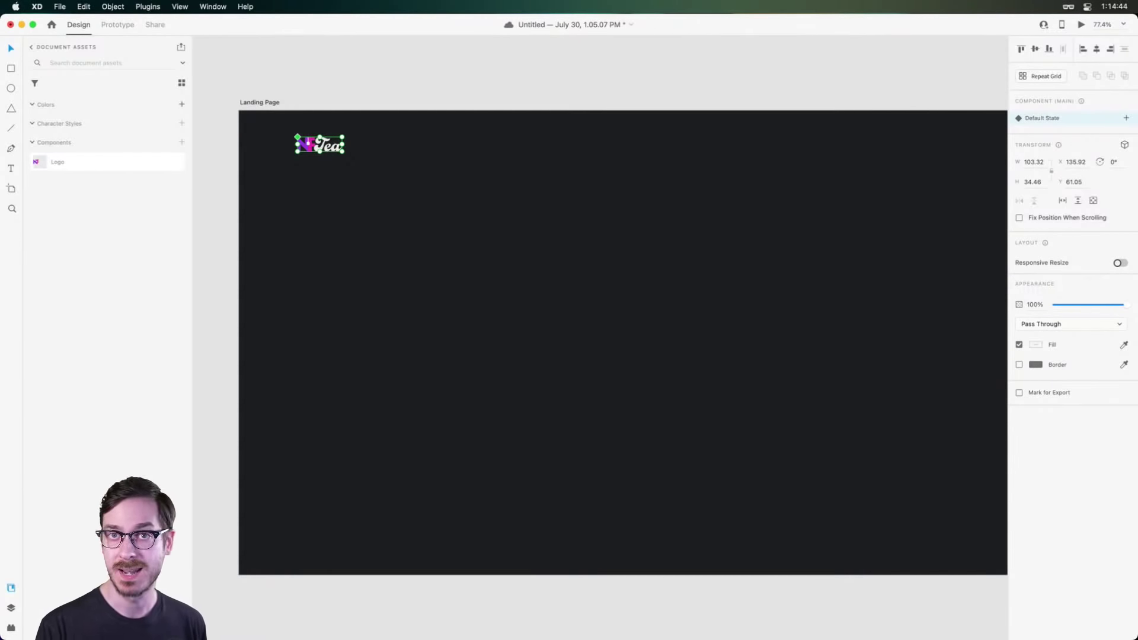
{"action": "left_click", "coordinate": [358, 125]}
{"action": "scroll", "coordinate": [358, 124], "scroll_direction": "up", "scroll_amount": 3}
{"action": "scroll", "coordinate": [365, 154], "scroll_direction": "down", "scroll_amount": 3}
{"action": "scroll", "coordinate": [414, 237], "scroll_direction": "up", "scroll_amount": 5}
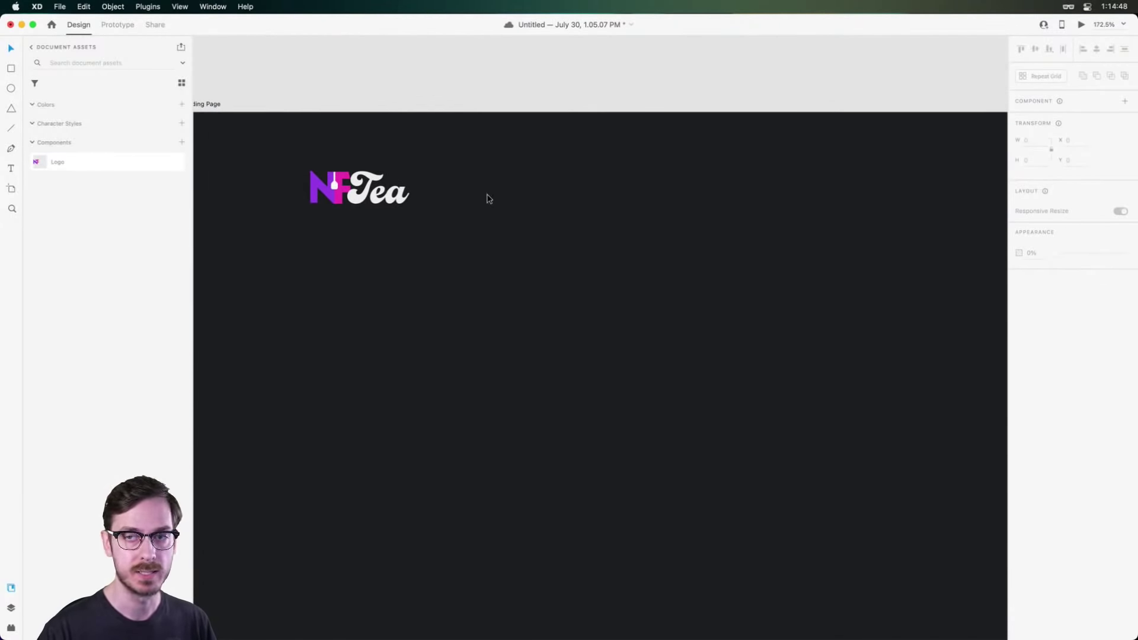
{"action": "key", "text": "r"}
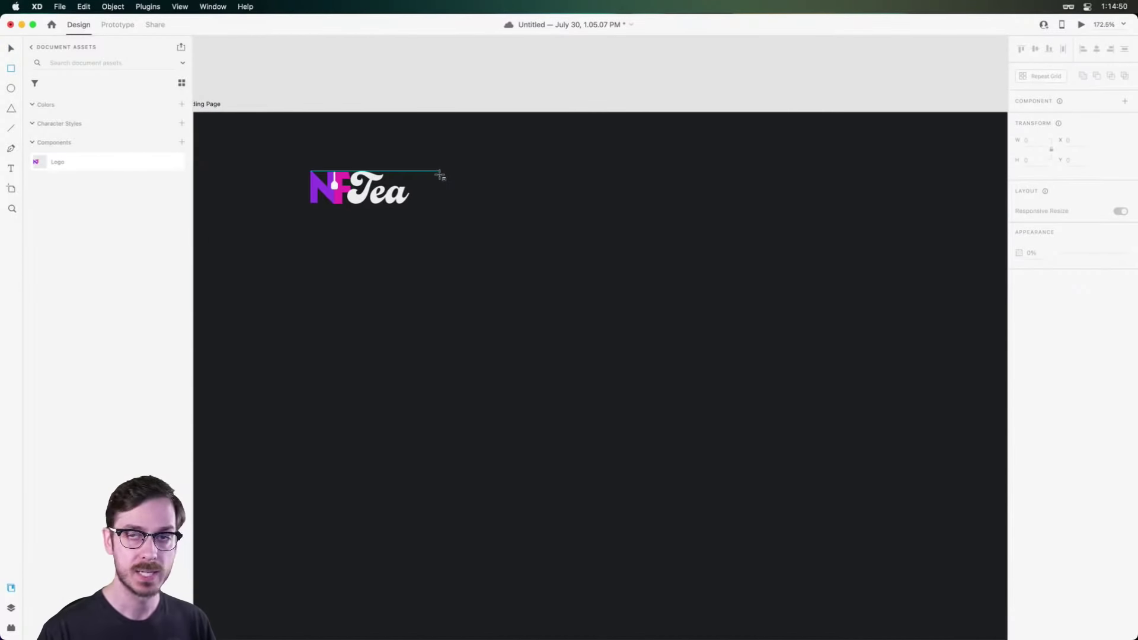
{"action": "mouse_move", "coordinate": [437, 172]}
{"action": "left_mouse_down"}
{"action": "mouse_move", "coordinate": [467, 185]}
{"action": "mouse_move", "coordinate": [737, 207]}
{"action": "left_mouse_up"}
Round the rectangle's corners to a radius of 8, undoing a first, fully rounded attempt.
{"action": "scroll", "coordinate": [536, 170], "scroll_direction": "up", "scroll_amount": 3}
{"action": "scroll", "coordinate": [658, 183], "scroll_direction": "up", "scroll_amount": 1}
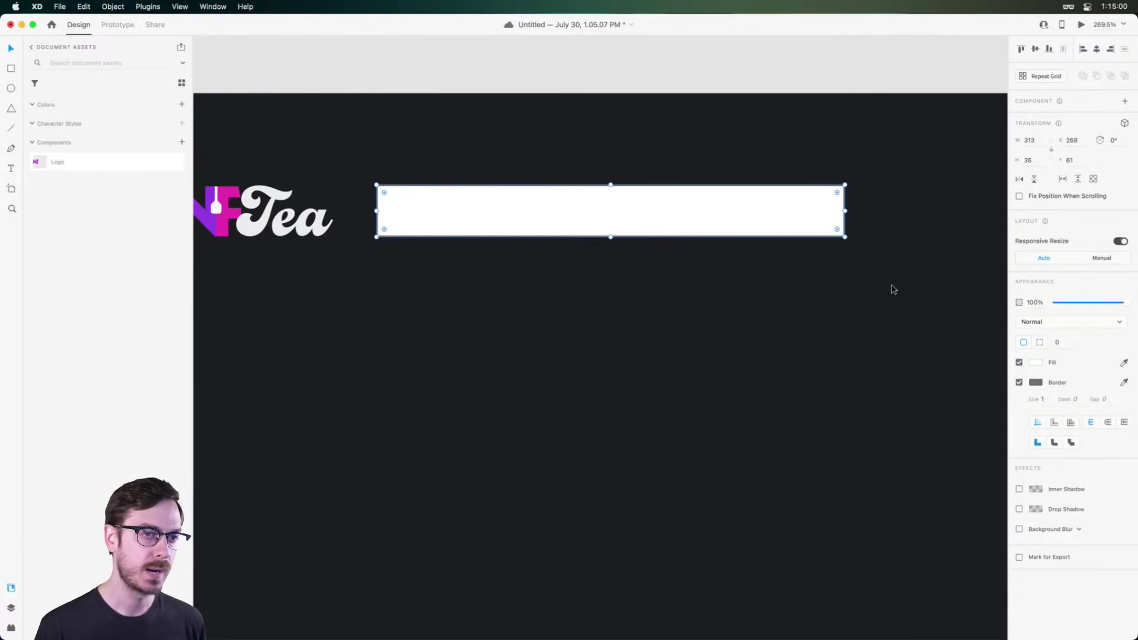
{"action": "left_click_drag", "start_coordinate": [836, 192], "coordinate": [809, 201]}
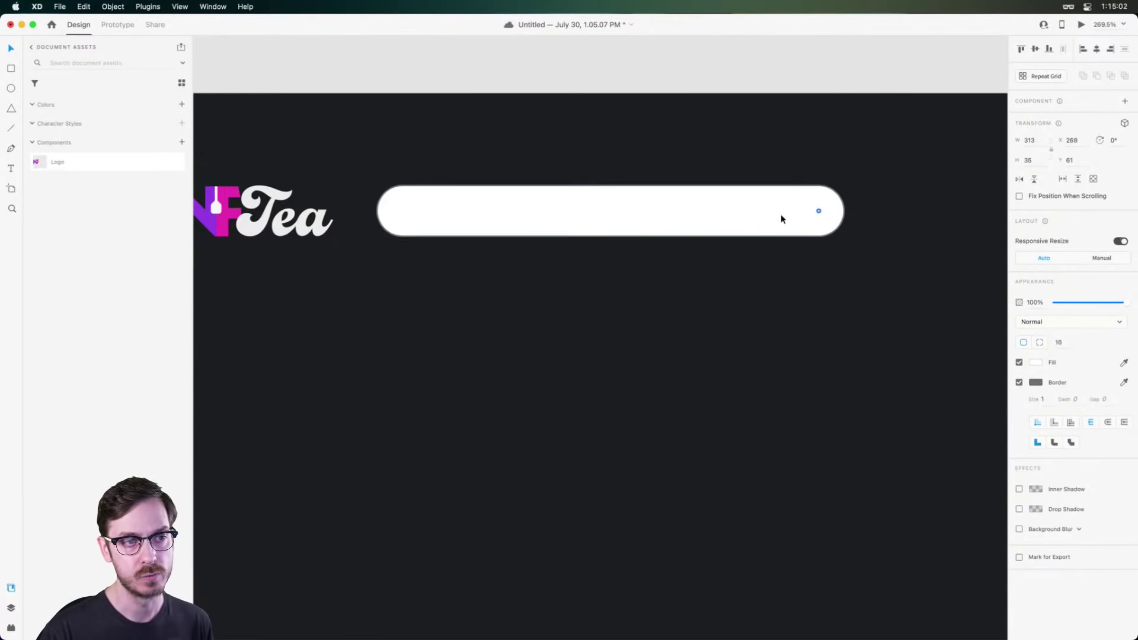
{"action": "key", "text": "super+z"}
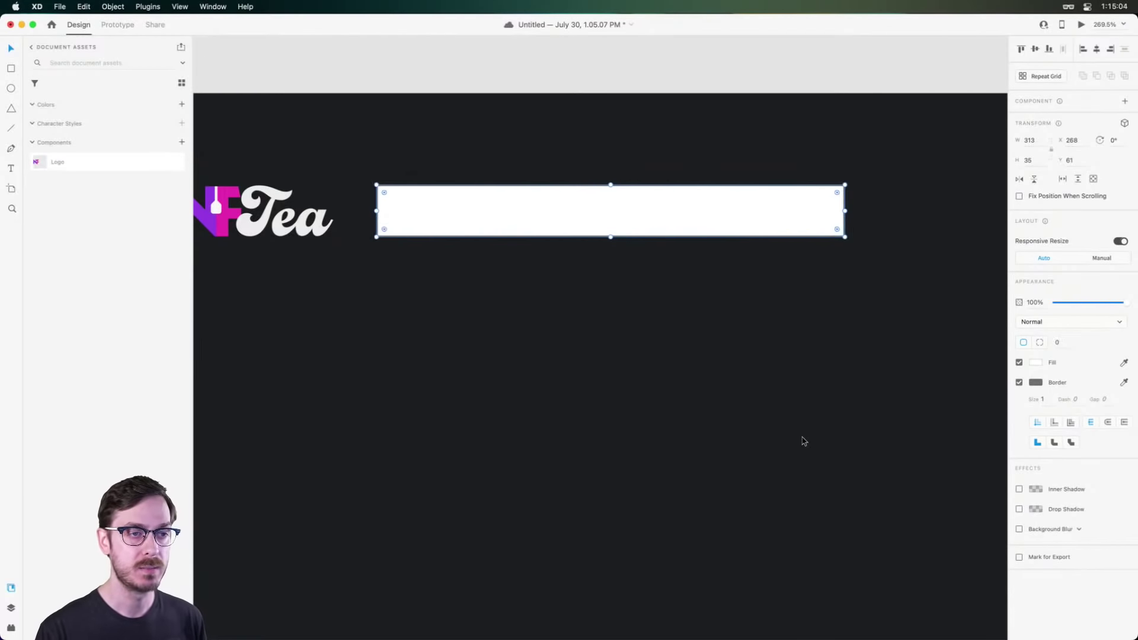
{"action": "left_click_drag", "start_coordinate": [834, 188], "coordinate": [833, 197]}
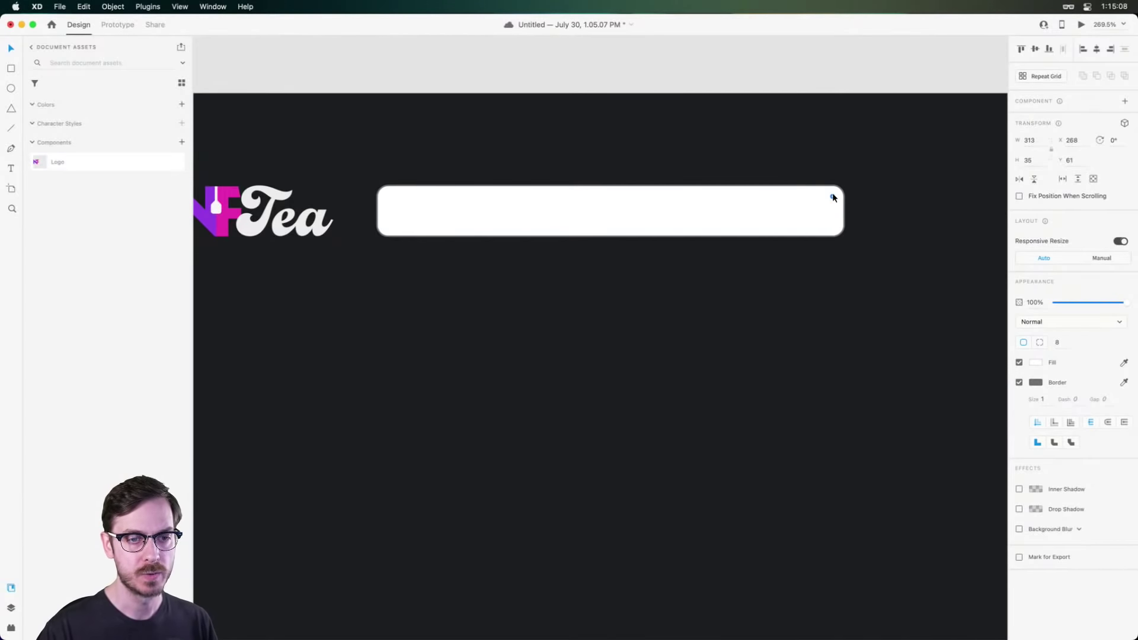
Fill the rounded rectangle with the dark blue-gray #34383E.
{"action": "scroll", "coordinate": [487, 203], "scroll_direction": "up", "scroll_amount": 5}
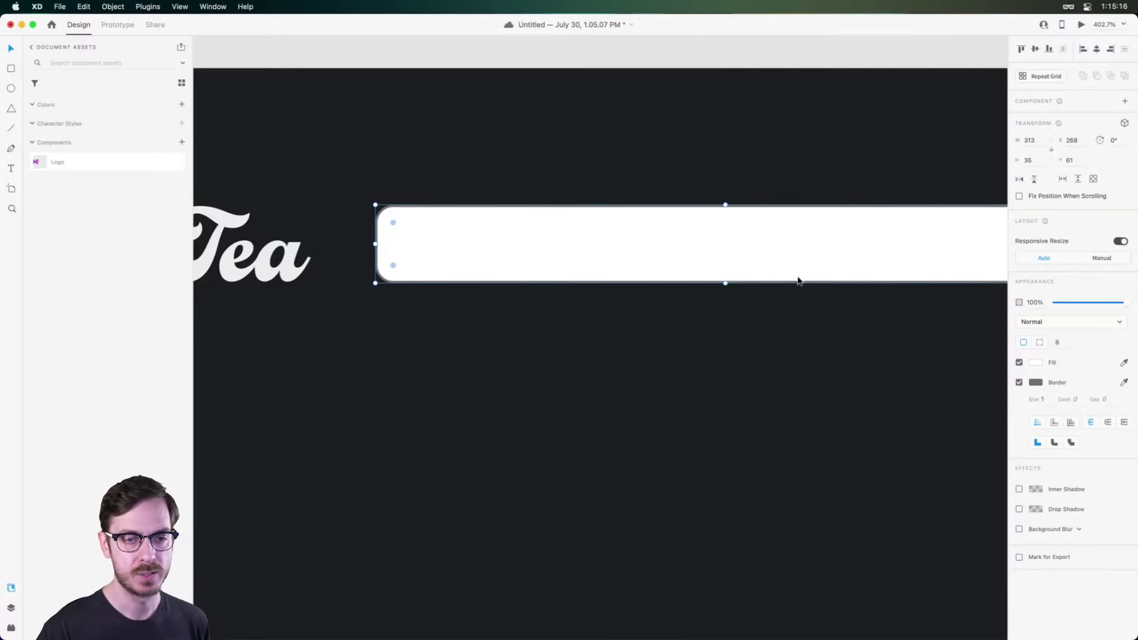
{"action": "left_click", "coordinate": [1038, 363]}
{"action": "left_click_drag", "start_coordinate": [1001, 357], "coordinate": [1000, 344]}
{"action": "left_click_drag", "start_coordinate": [920, 369], "coordinate": [916, 375]}
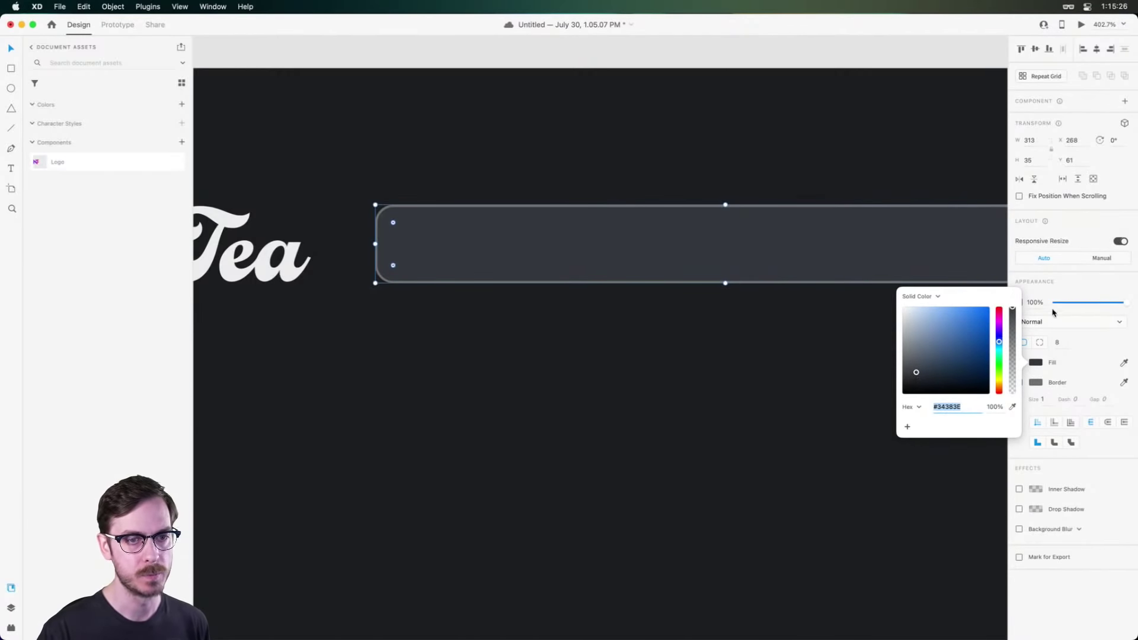
{"action": "left_click", "coordinate": [1067, 303]}
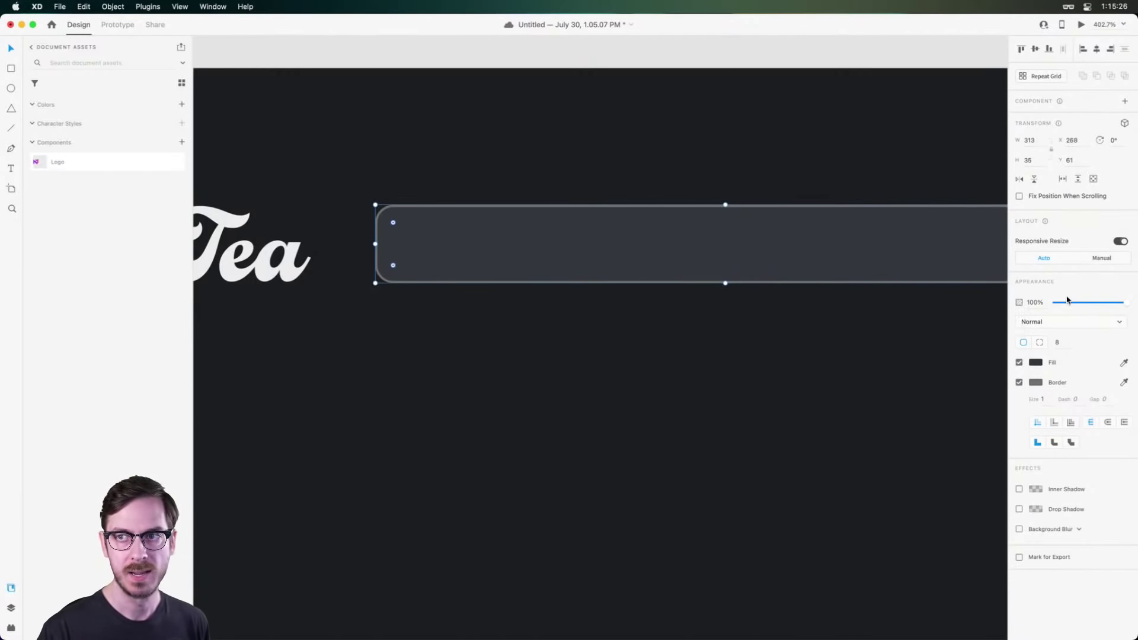
Set the rounded rectangle's border to white #FFFFFF at 5% opacity.
{"action": "left_click", "coordinate": [1035, 384]}
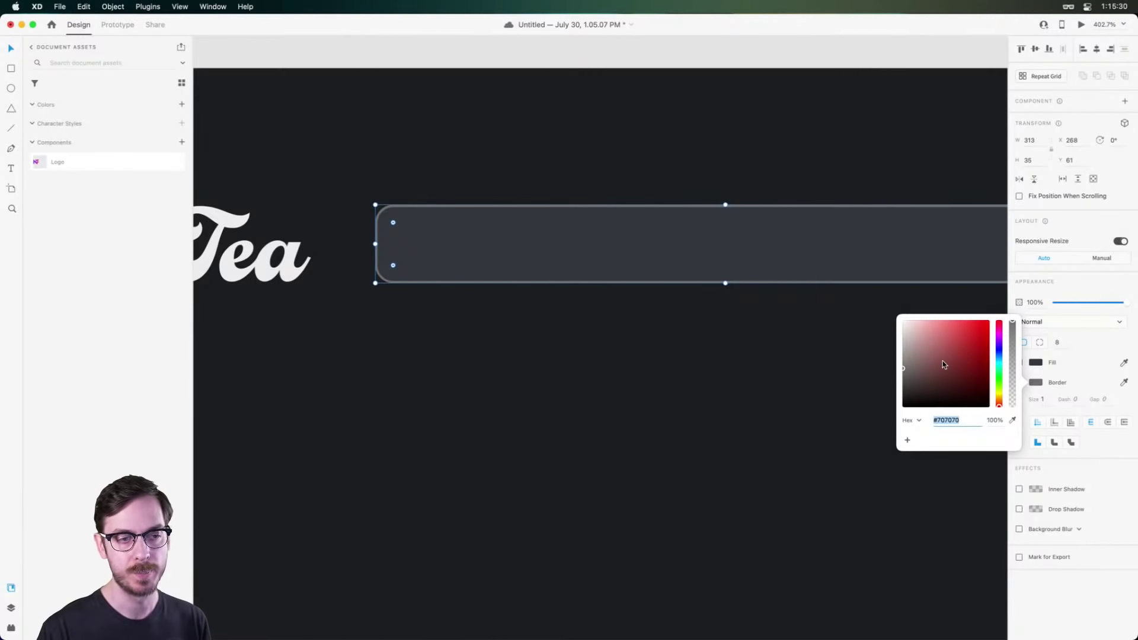
{"action": "left_click_drag", "start_coordinate": [941, 363], "coordinate": [888, 297]}
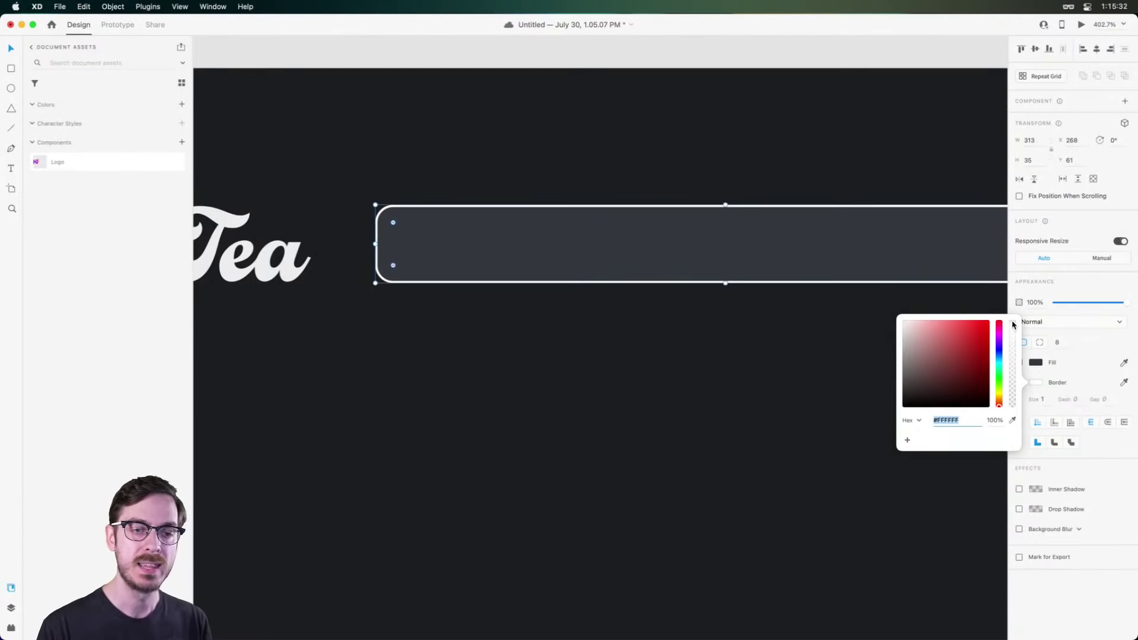
{"action": "left_click_drag", "start_coordinate": [1012, 324], "coordinate": [1015, 405]}
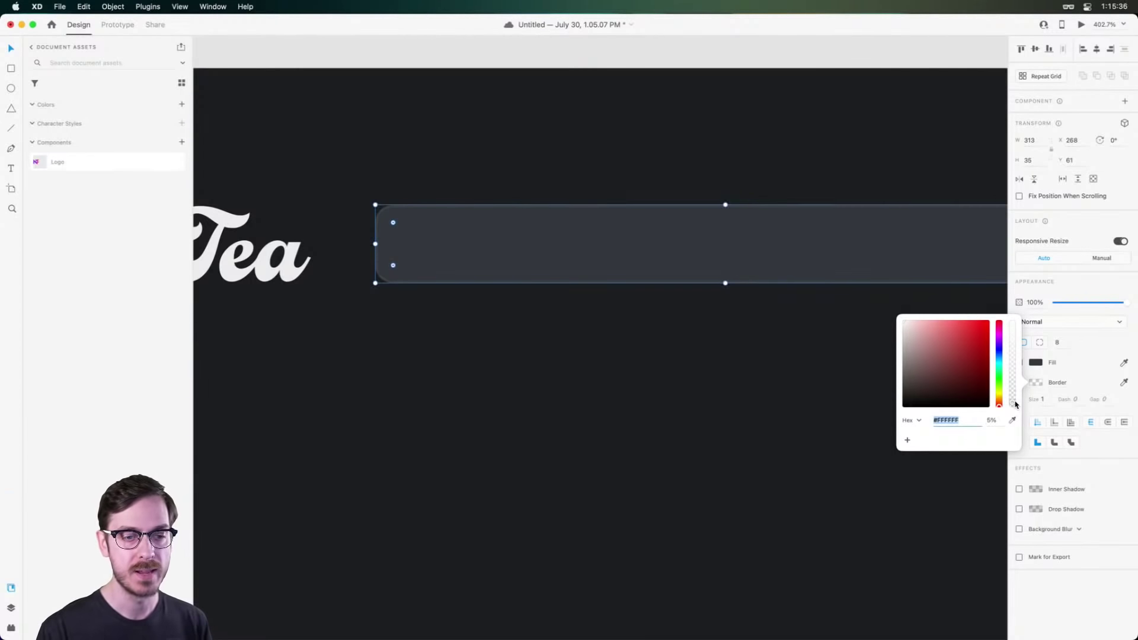
{"action": "left_click", "coordinate": [752, 381]}
Preview the page and widen the rounded rectangle to 390 from its right edge.
{"action": "left_click", "coordinate": [639, 241]}
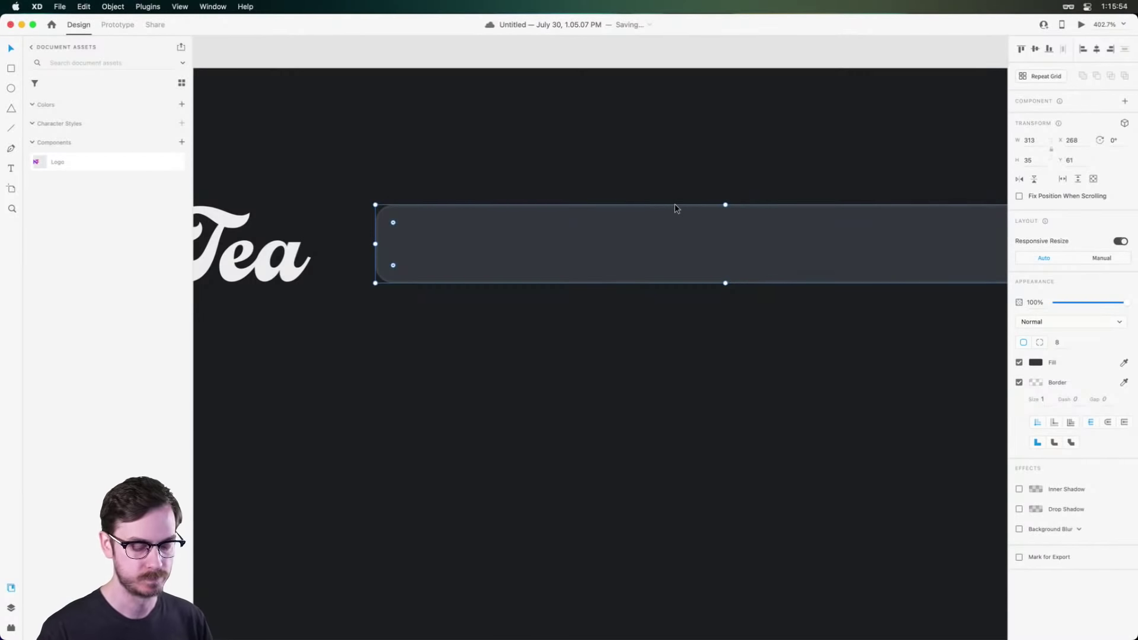
{"action": "key", "text": "super+Return"}
{"action": "key", "text": "super+w"}
{"action": "scroll", "coordinate": [714, 219], "scroll_direction": "down", "scroll_amount": 5}
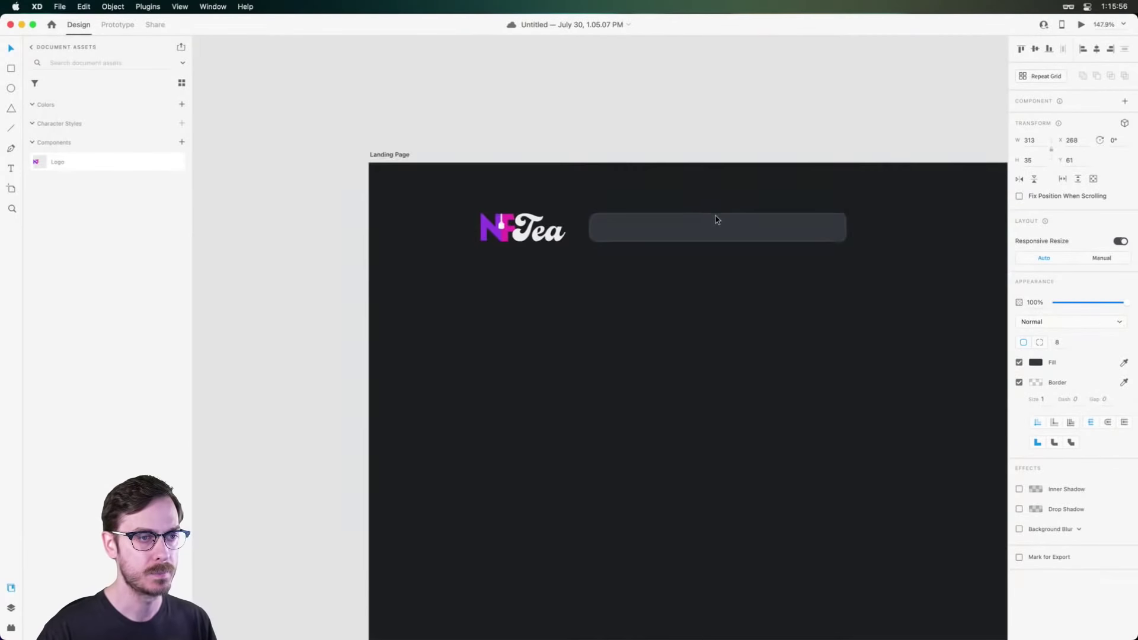
{"action": "left_click", "coordinate": [715, 219]}
{"action": "scroll", "coordinate": [715, 219], "scroll_direction": "right", "scroll_amount": 2}
{"action": "left_click_drag", "start_coordinate": [795, 227], "coordinate": [859, 234]}
Add a drop shadow to the rounded rectangle with a Y offset of 16 and a blur of 24.
{"action": "scroll", "coordinate": [647, 215], "scroll_direction": "up", "scroll_amount": 4}
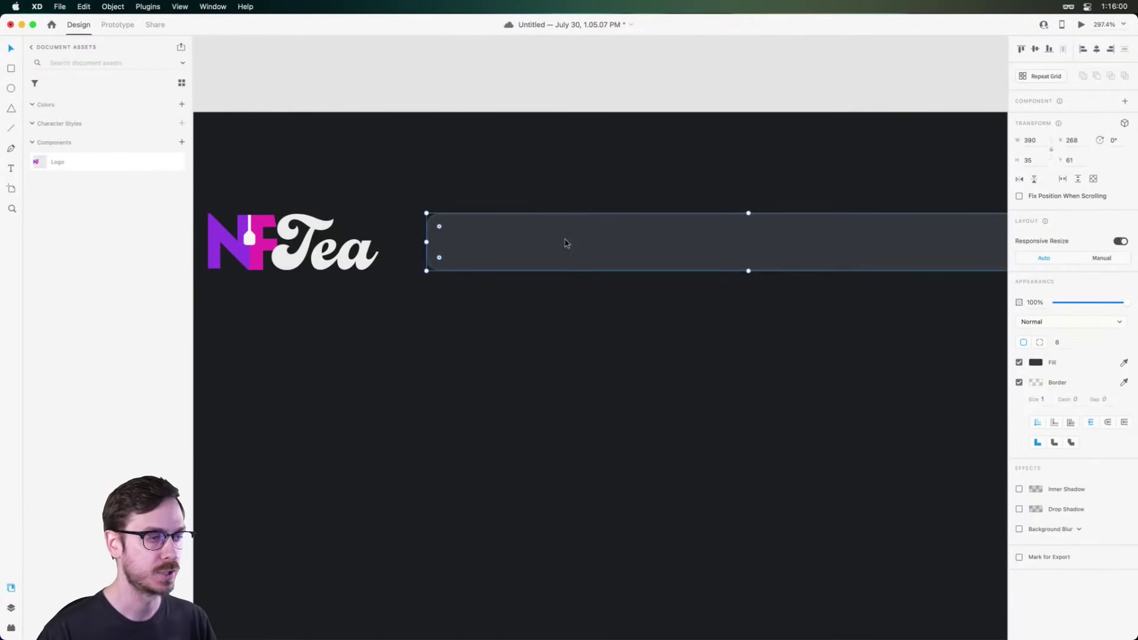
{"action": "scroll", "coordinate": [554, 242], "scroll_direction": "right", "scroll_amount": 2}
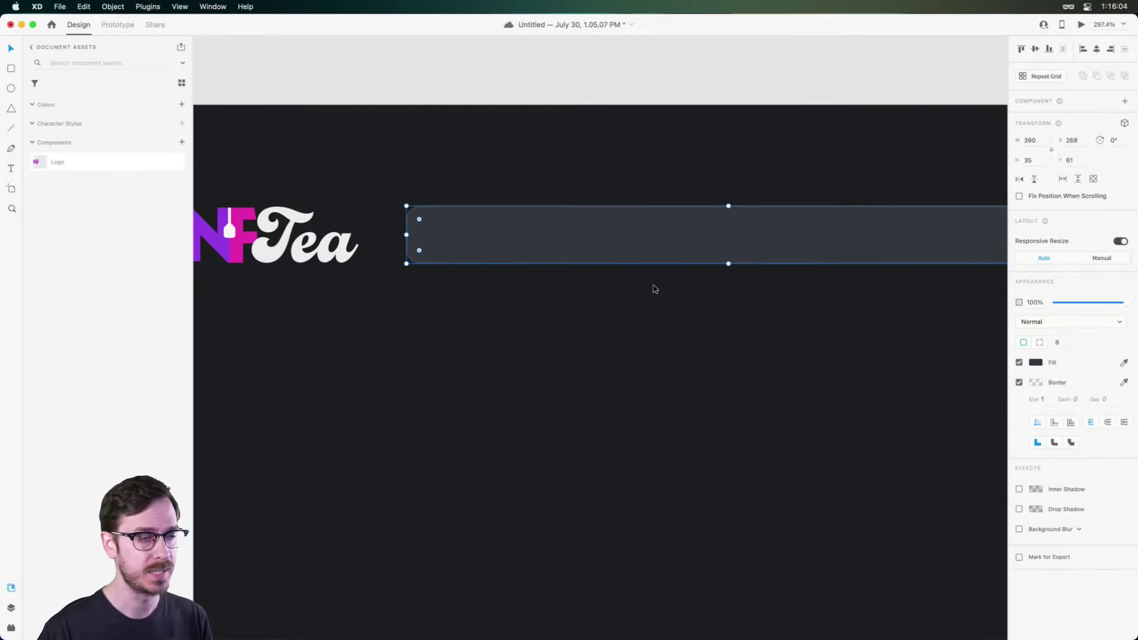
{"action": "left_click", "coordinate": [1018, 509]}
{"action": "left_click", "coordinate": [1072, 533]}
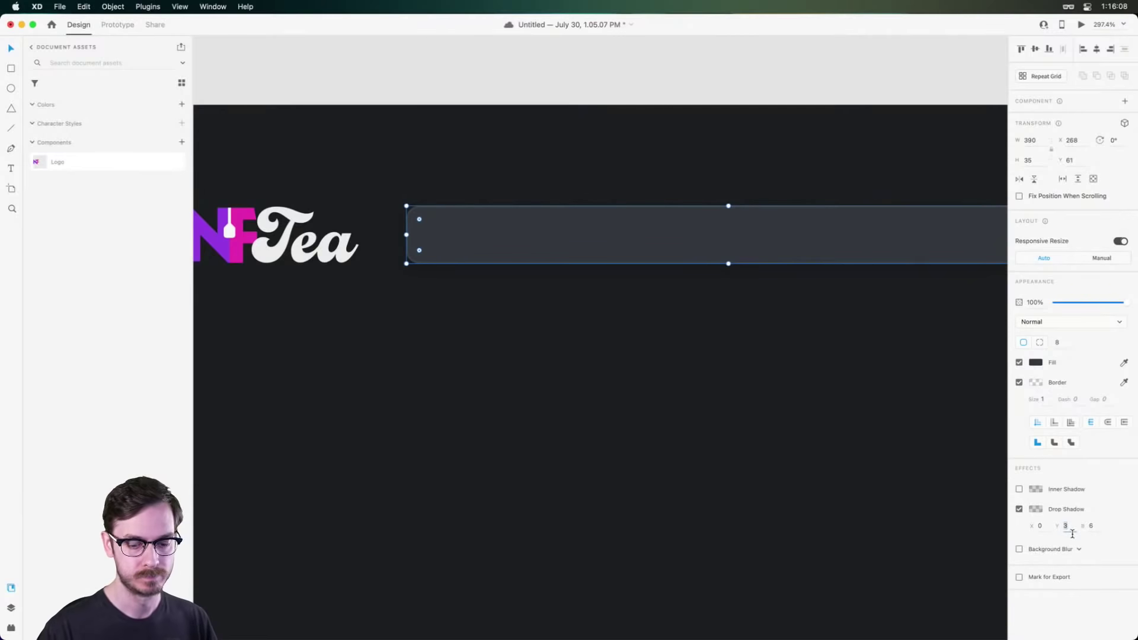
{"action": "key", "text": "Up"}
{"action": "key", "text": "Up"}
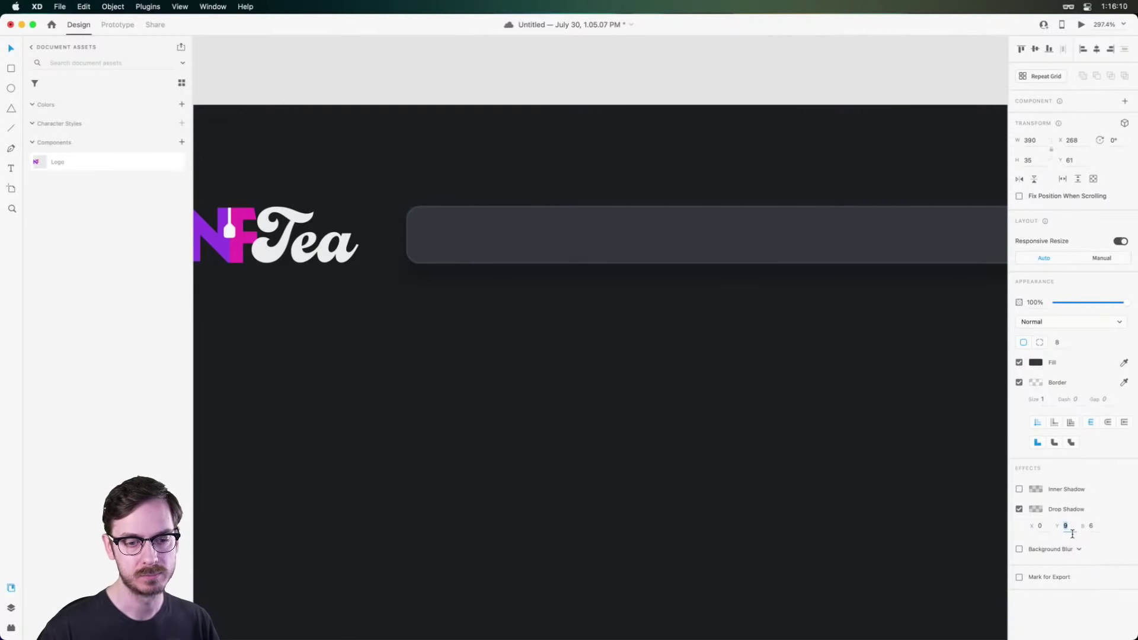
{"action": "key", "text": "Up"}
{"action": "key", "text": "Up"}
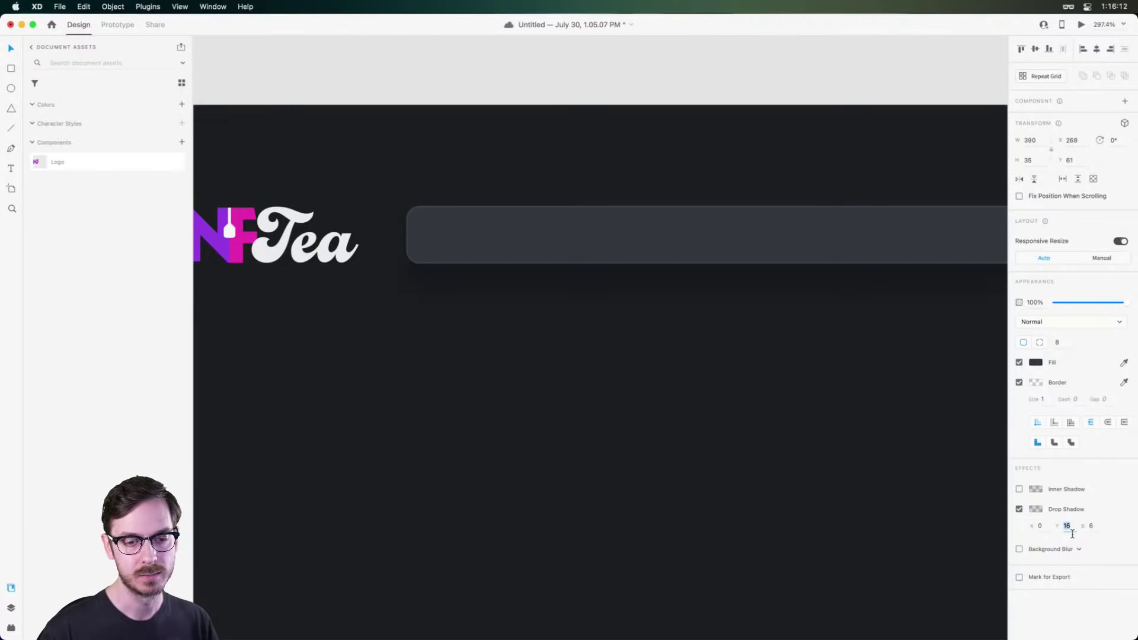
{"action": "left_click", "coordinate": [1092, 527]}
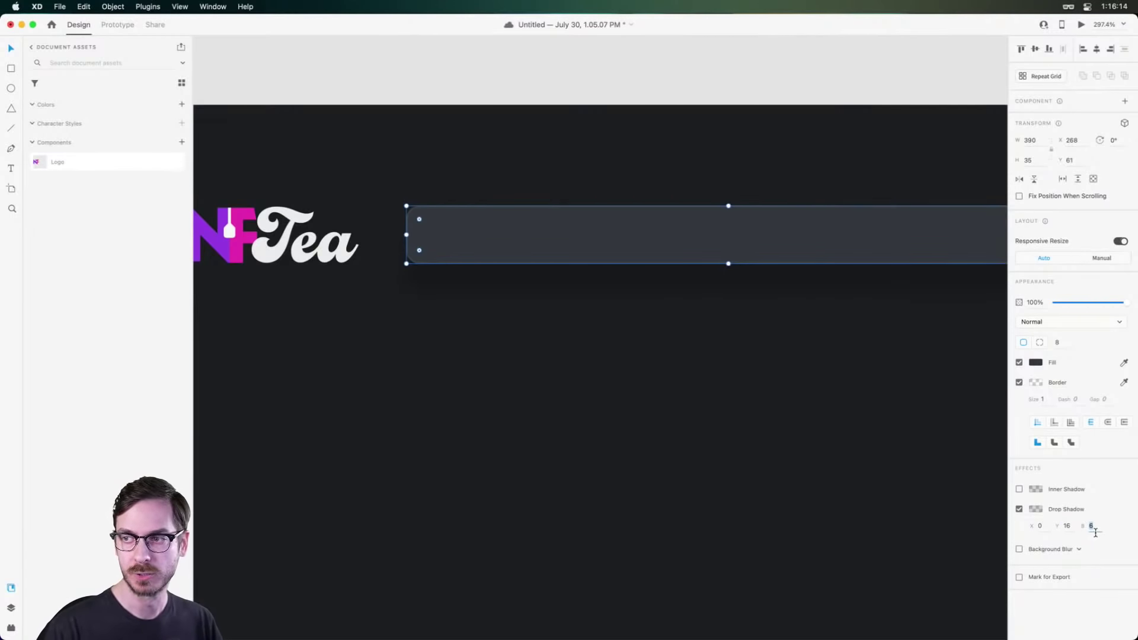
{"action": "type", "text": "24"}
{"action": "key", "text": "Return"}
Adjust the opacity of the bar's black drop shadow and preview the page.
{"action": "left_click", "coordinate": [1036, 510]}
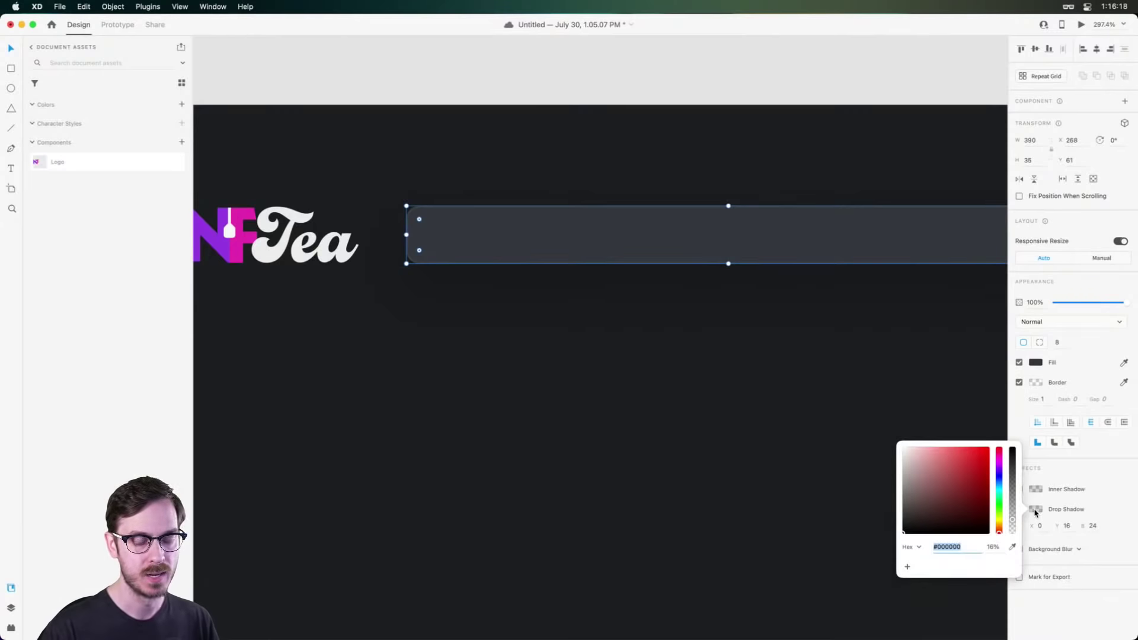
{"action": "left_click_drag", "start_coordinate": [1012, 516], "coordinate": [1013, 521]}
{"action": "key", "text": "super+Return"}
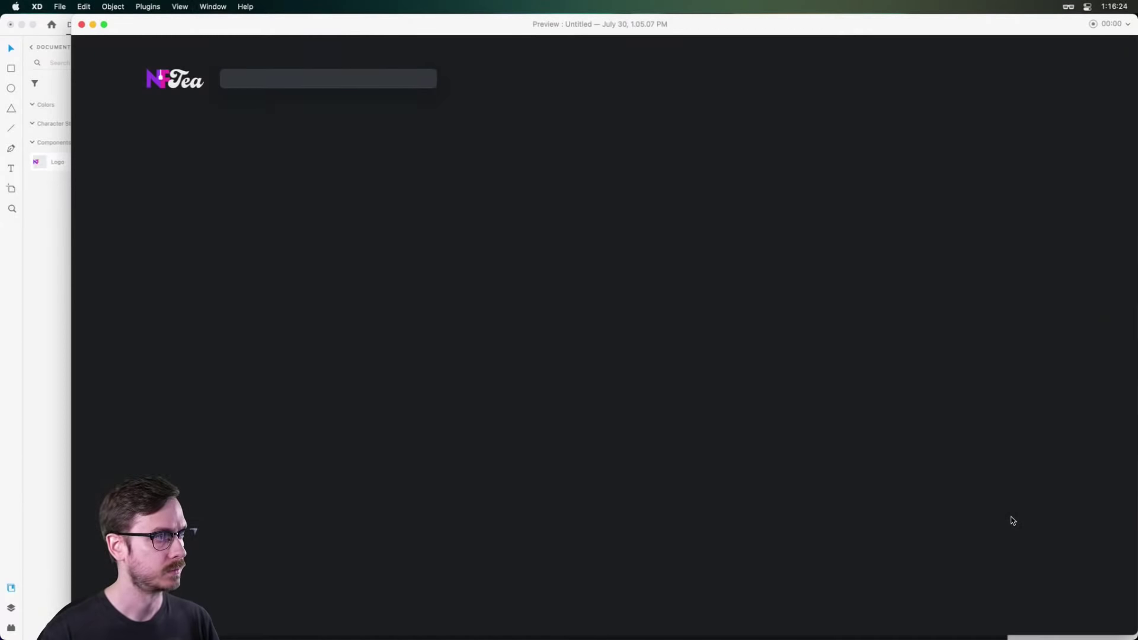
{"action": "key", "text": "super+w"}
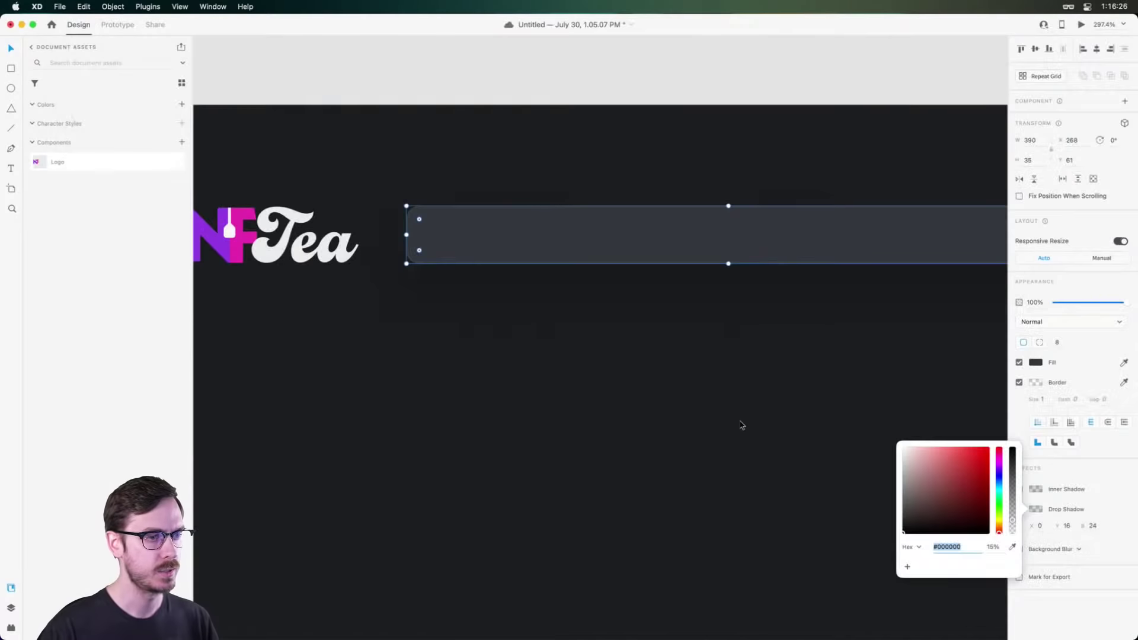
Switch to the Nucleo icon app and look through all icon sets for "search".
{"action": "left_click", "coordinate": [670, 282]}
{"action": "scroll", "coordinate": [640, 246], "scroll_direction": "up", "scroll_amount": 5}
{"action": "left_click", "coordinate": [538, 227]}
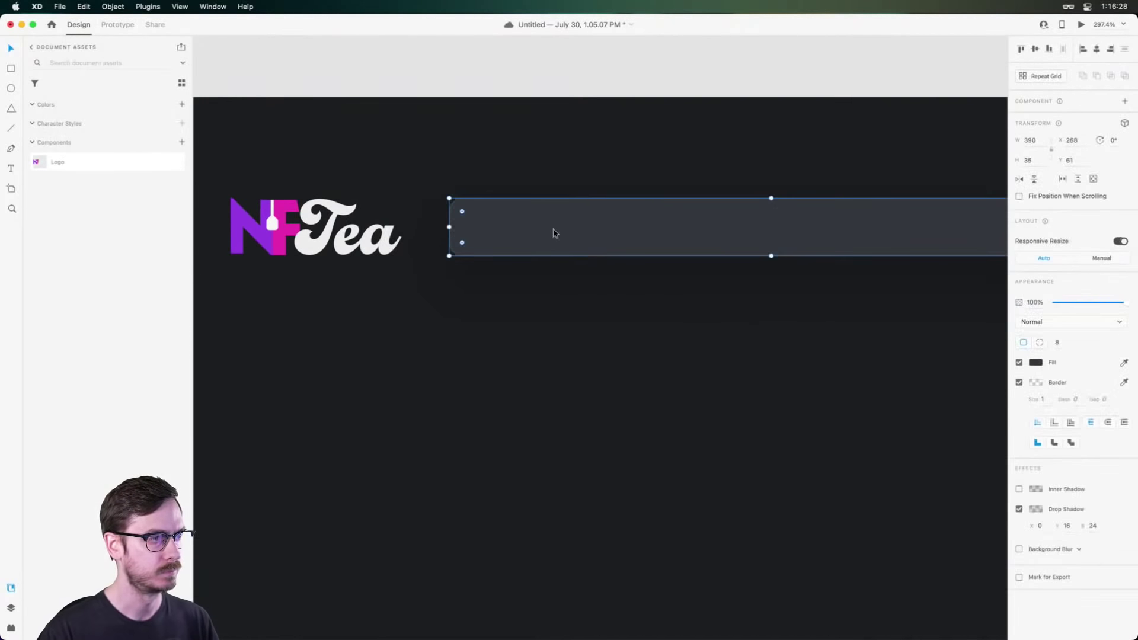
{"action": "scroll", "coordinate": [536, 219], "scroll_direction": "up", "scroll_amount": 3}
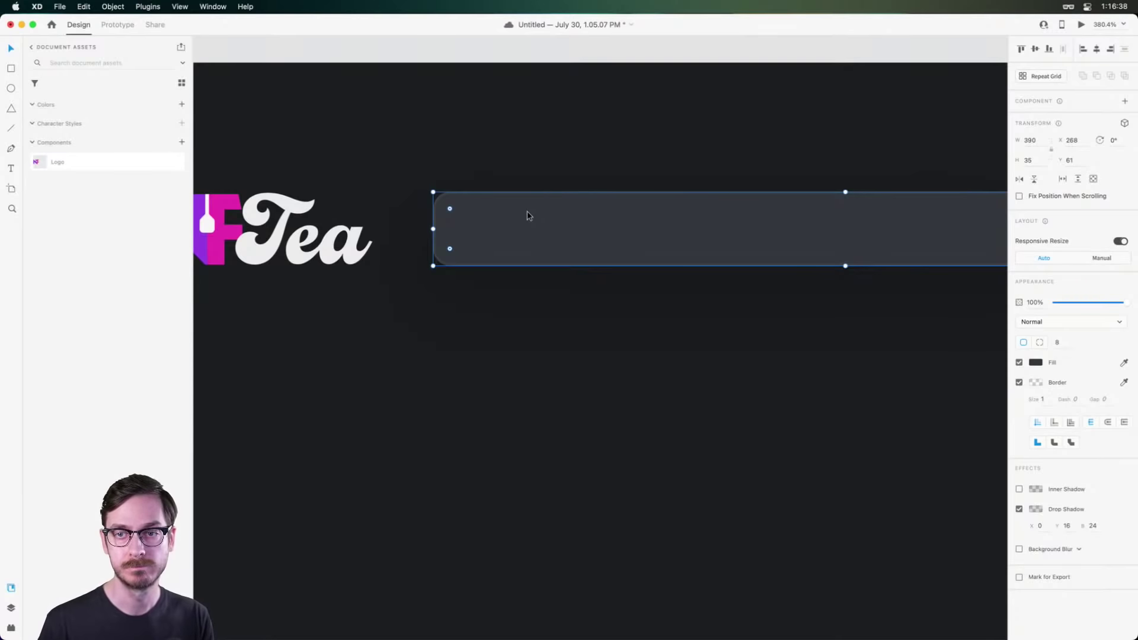
{"action": "key", "text": "super+Tab"}
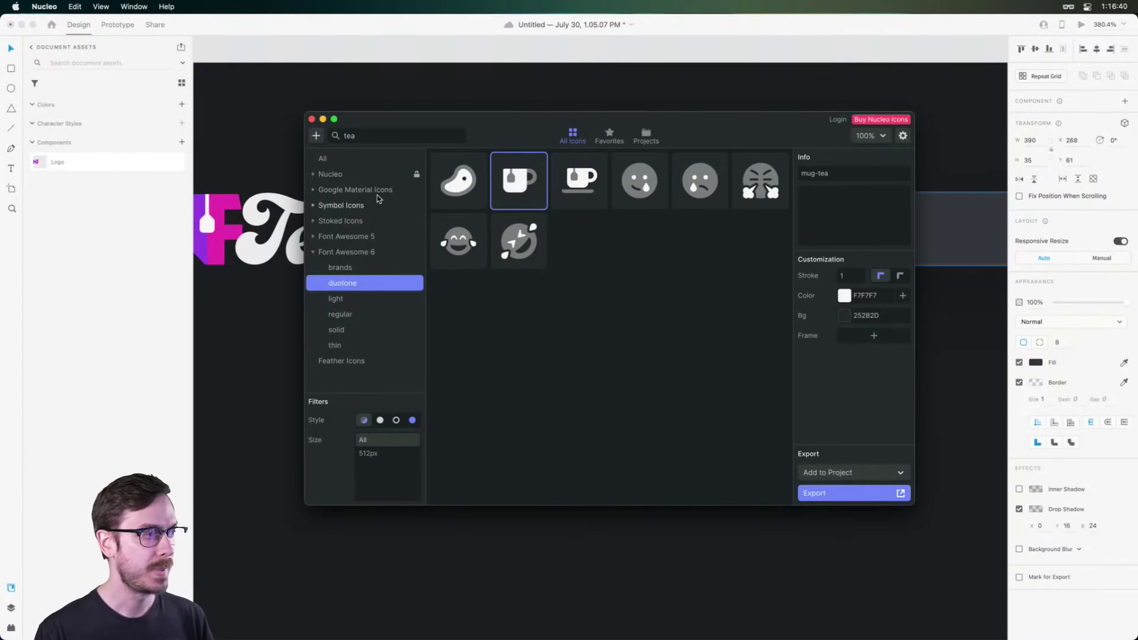
{"action": "left_click", "coordinate": [375, 157]}
{"action": "left_click_drag", "start_coordinate": [373, 137], "coordinate": [311, 133]}
{"action": "type", "text": "search"}
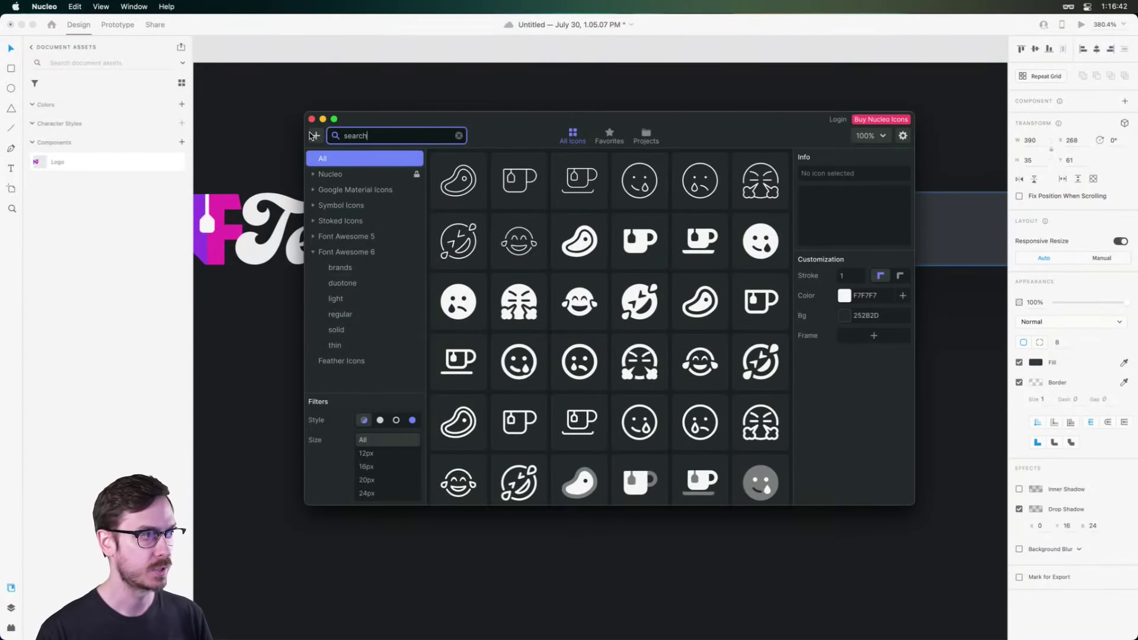
Pick the small solid magnifying-glass icon from the results and place it inside the header bar near its left end.
{"action": "scroll", "coordinate": [606, 288], "scroll_direction": "down", "scroll_amount": 6}
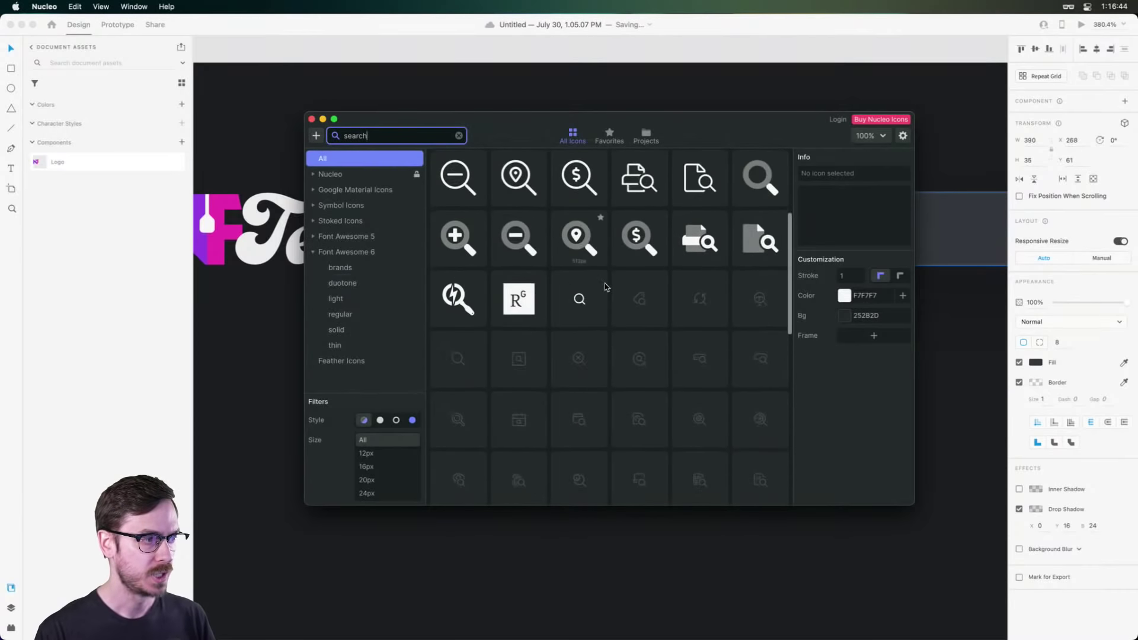
{"action": "scroll", "coordinate": [606, 284], "scroll_direction": "down", "scroll_amount": 3}
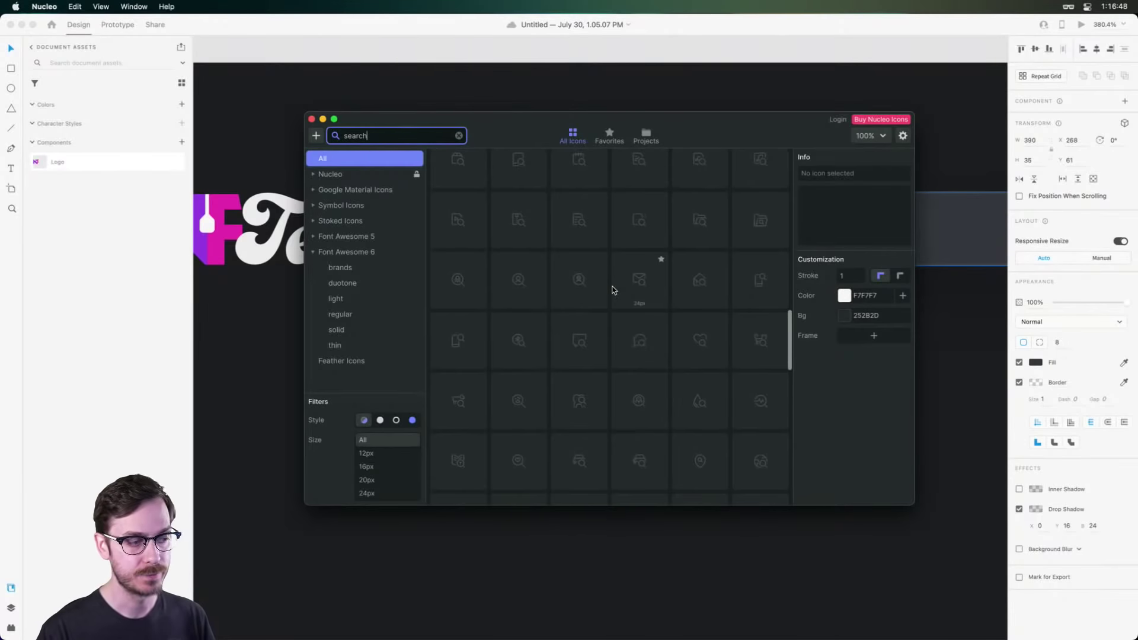
{"action": "scroll", "coordinate": [612, 289], "scroll_direction": "down", "scroll_amount": 2}
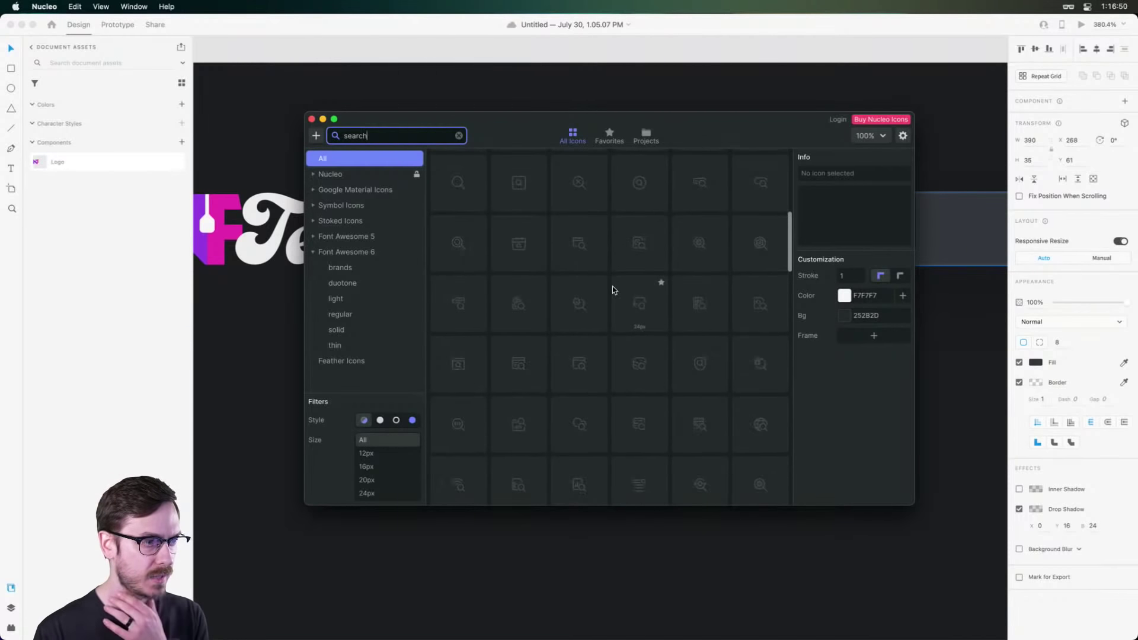
{"action": "scroll", "coordinate": [613, 286], "scroll_direction": "up", "scroll_amount": 5}
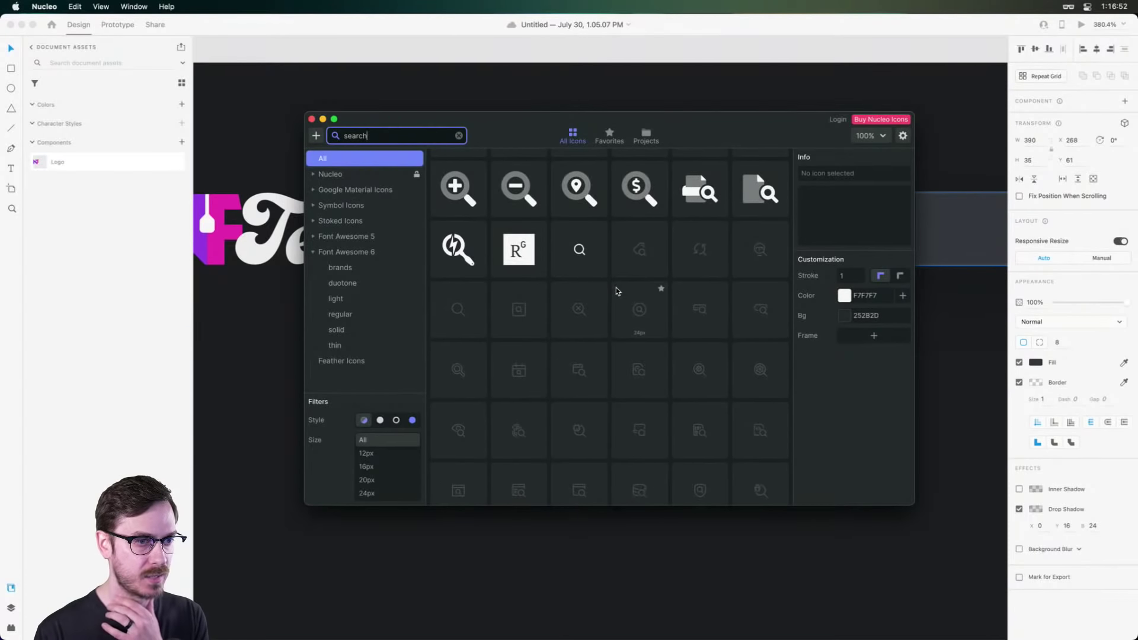
{"action": "scroll", "coordinate": [616, 286], "scroll_direction": "down", "scroll_amount": 5}
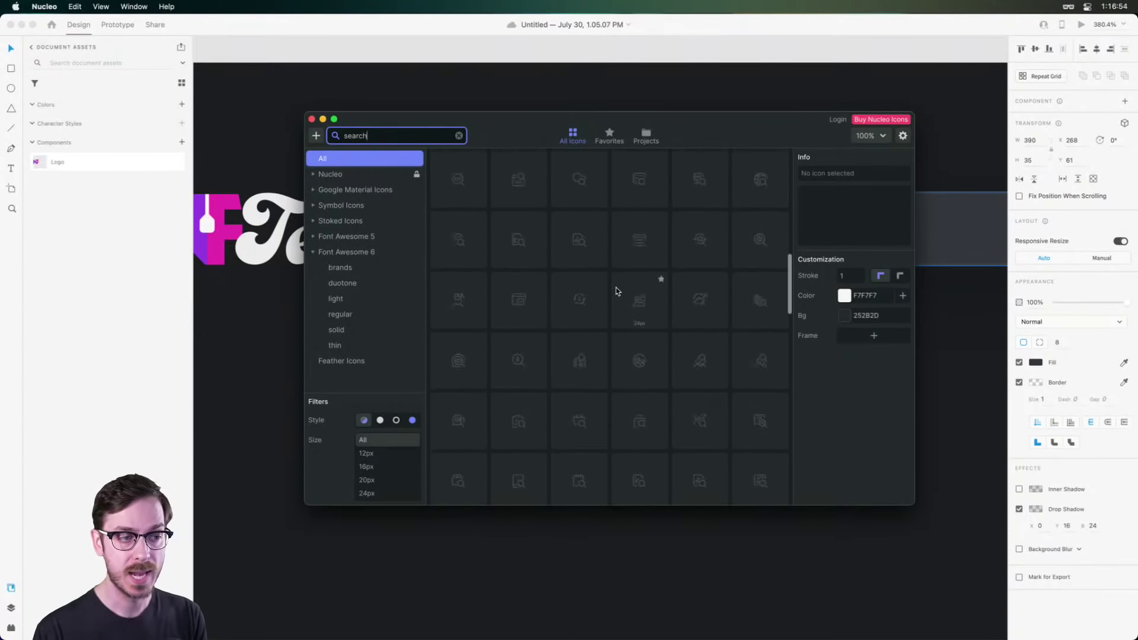
{"action": "scroll", "coordinate": [617, 287], "scroll_direction": "down", "scroll_amount": 3}
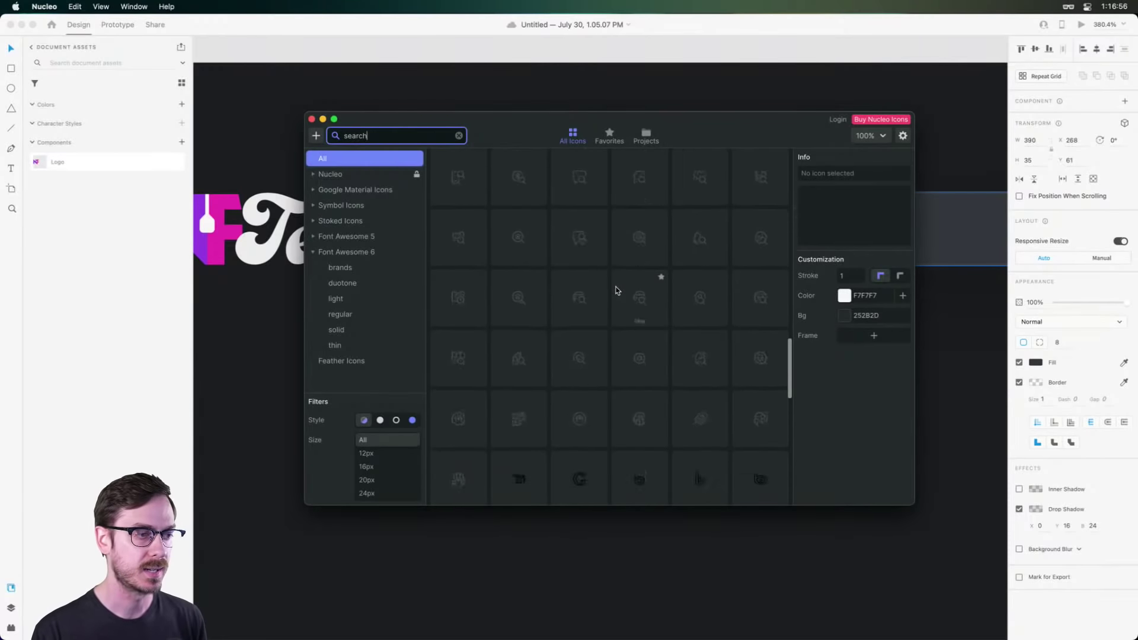
{"action": "scroll", "coordinate": [616, 290], "scroll_direction": "down", "scroll_amount": 3}
{"action": "scroll", "coordinate": [616, 290], "scroll_direction": "down", "scroll_amount": 4}
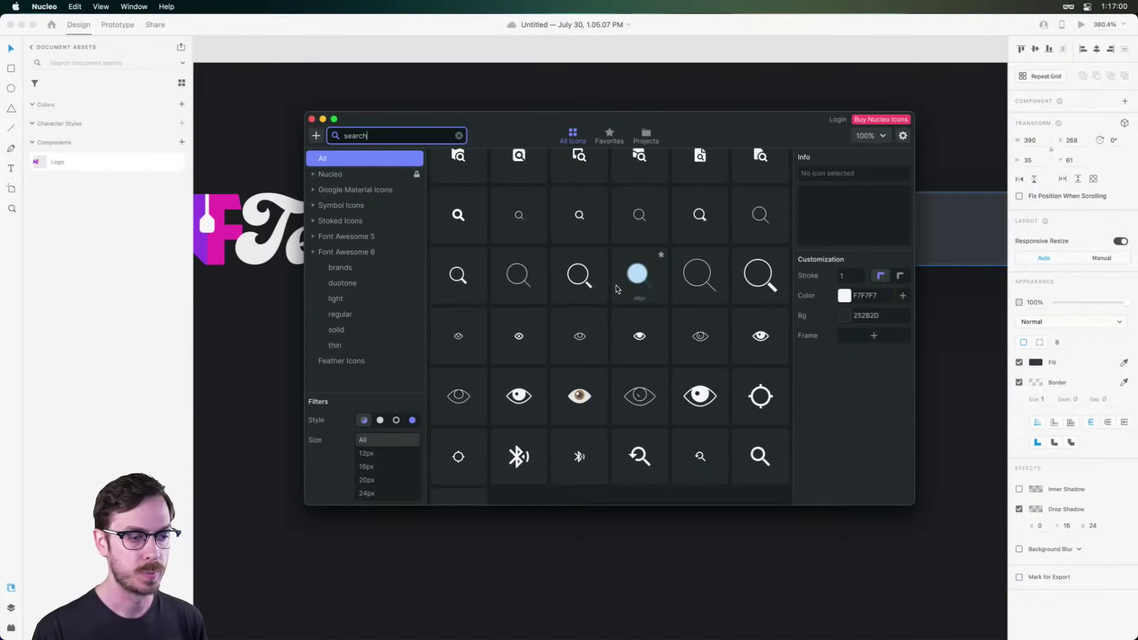
{"action": "scroll", "coordinate": [617, 289], "scroll_direction": "down", "scroll_amount": 1}
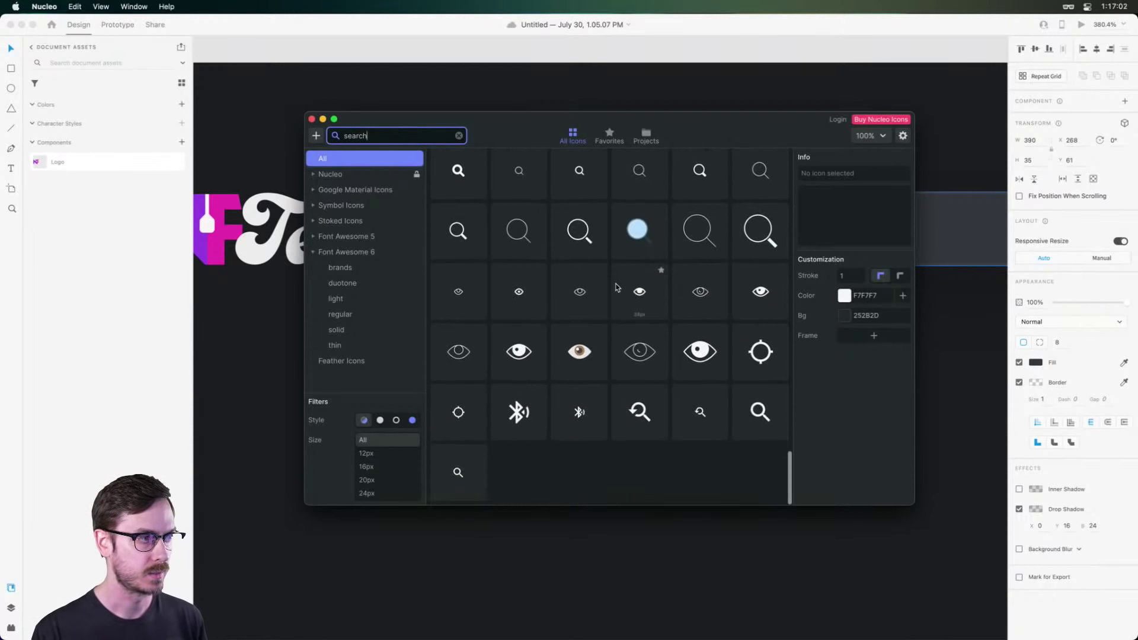
{"action": "left_click_drag", "start_coordinate": [452, 477], "coordinate": [579, 306]}
{"action": "left_click_drag", "start_coordinate": [606, 358], "coordinate": [486, 235]}
Add the text "Search" at size 14 inside the bar, just right of the magnifying-glass icon.
{"action": "key", "text": "t"}
{"action": "left_click", "coordinate": [529, 242]}
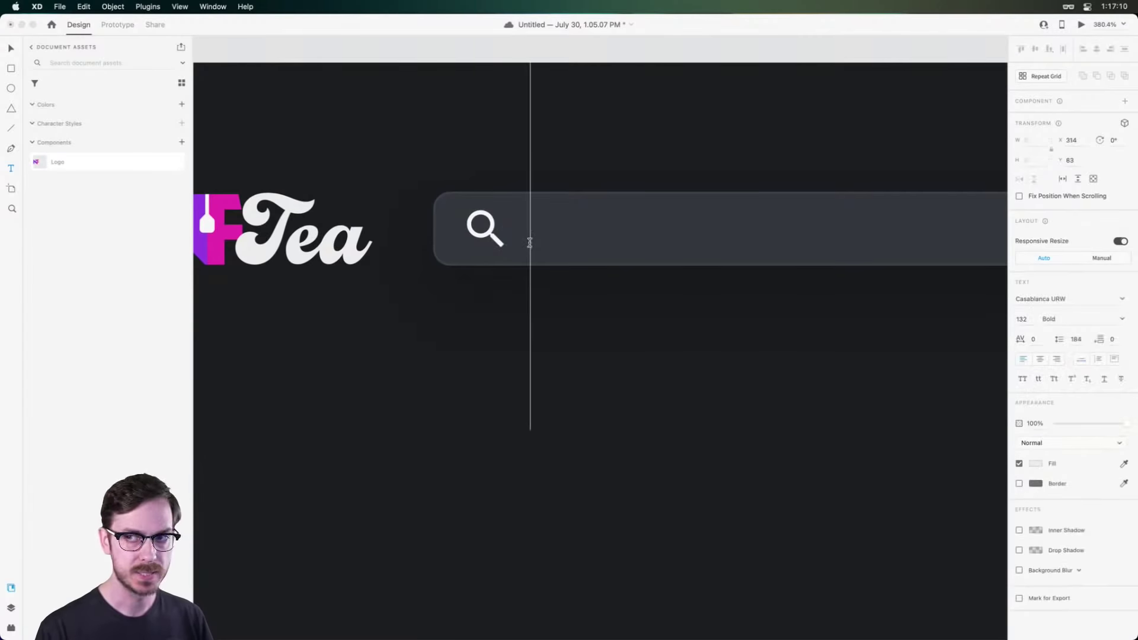
{"action": "type", "text": "Sear"}
{"action": "key", "text": "Escape"}
{"action": "left_click_drag", "start_coordinate": [650, 215], "coordinate": [562, 337]}
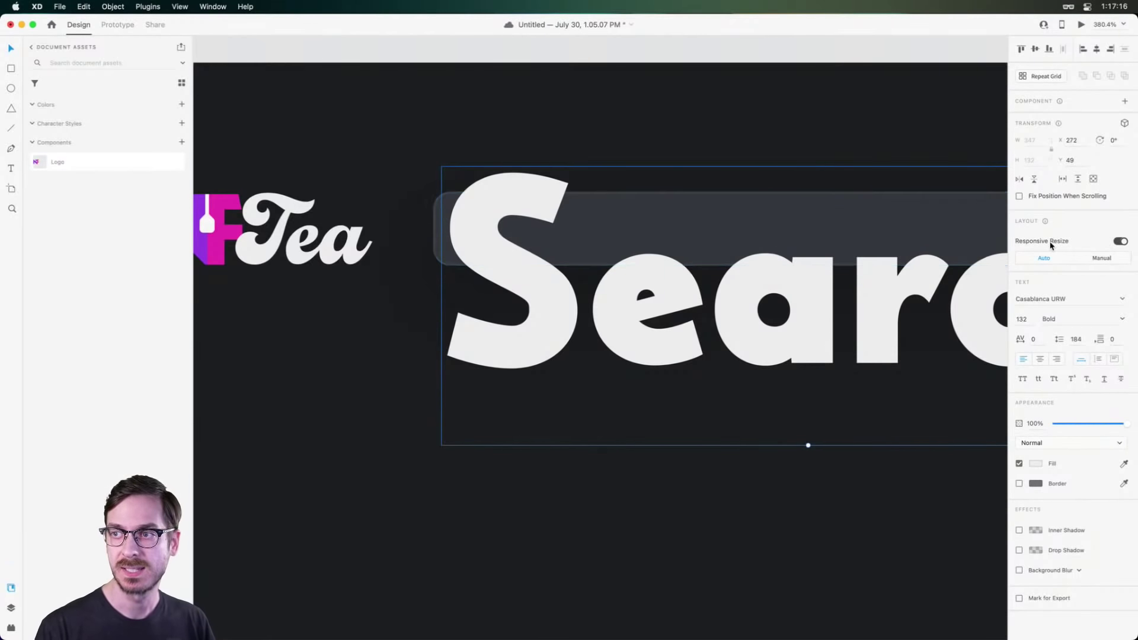
{"action": "key", "text": "super+z"}
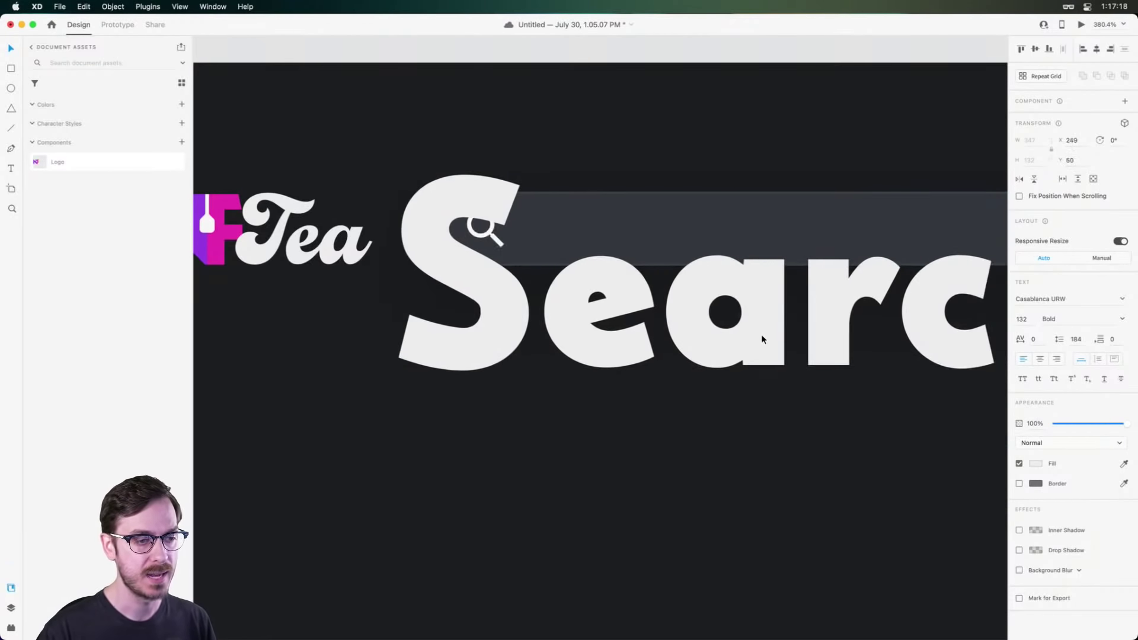
{"action": "key", "text": "super+z"}
{"action": "key", "text": "super+z"}
{"action": "key", "text": "super+z"}
{"action": "left_click_drag", "start_coordinate": [761, 201], "coordinate": [562, 228]}
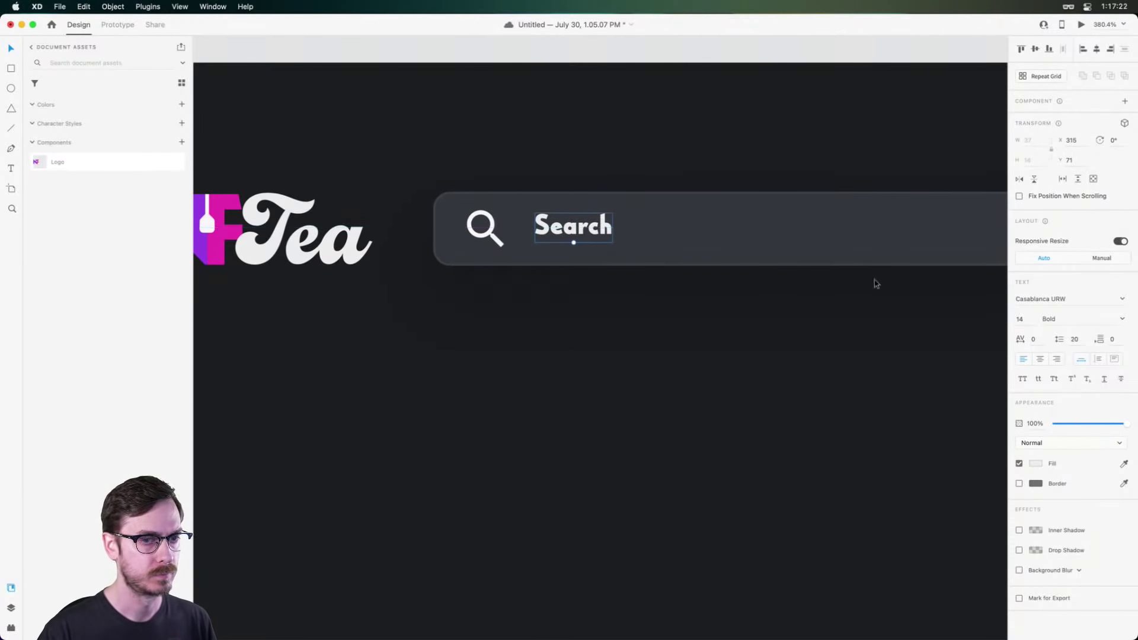
Set the "Search" text to Neue Kabel Medium and move it down to Y 69, level with the icon.
{"action": "left_click", "coordinate": [1078, 300]}
{"action": "type", "text": "Neue Kabel"}
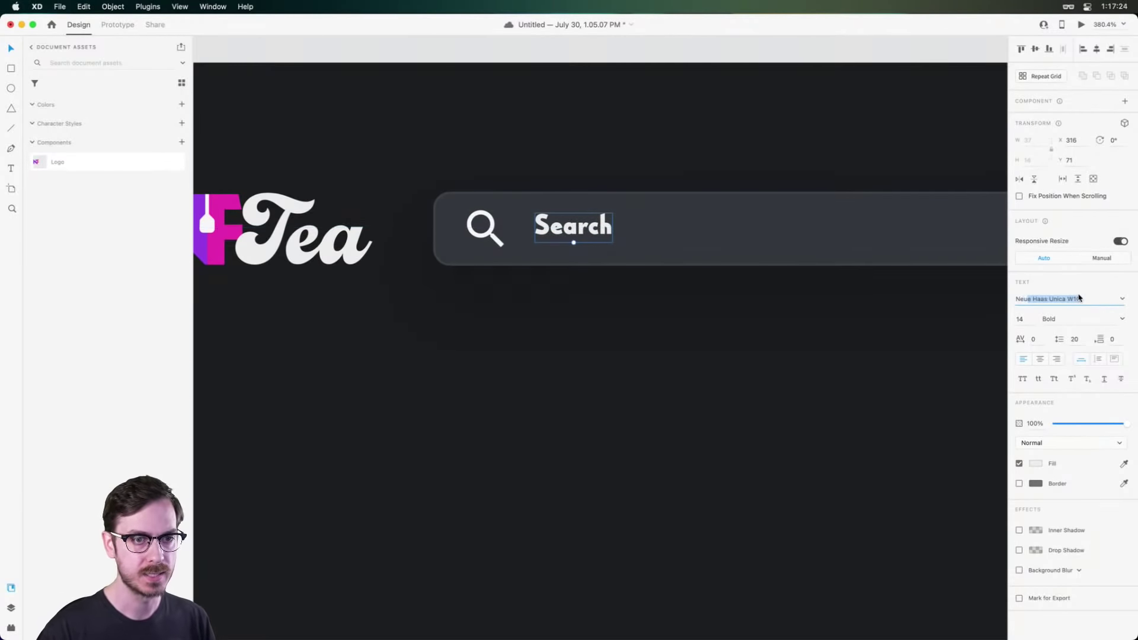
{"action": "key", "text": "Return"}
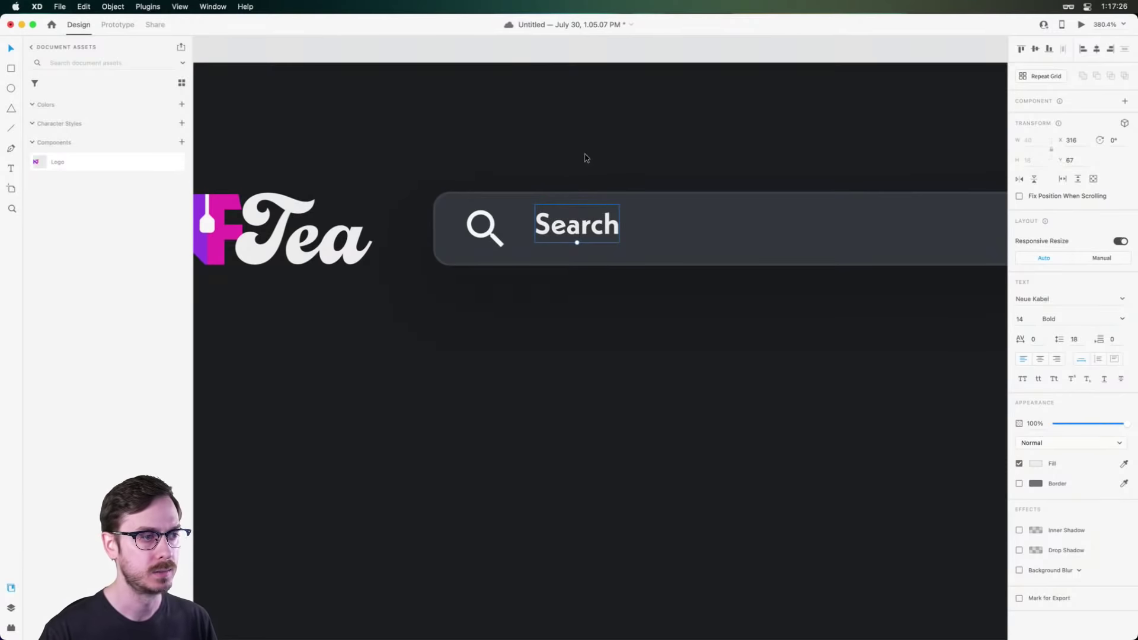
{"action": "left_click_drag", "start_coordinate": [583, 228], "coordinate": [582, 233]}
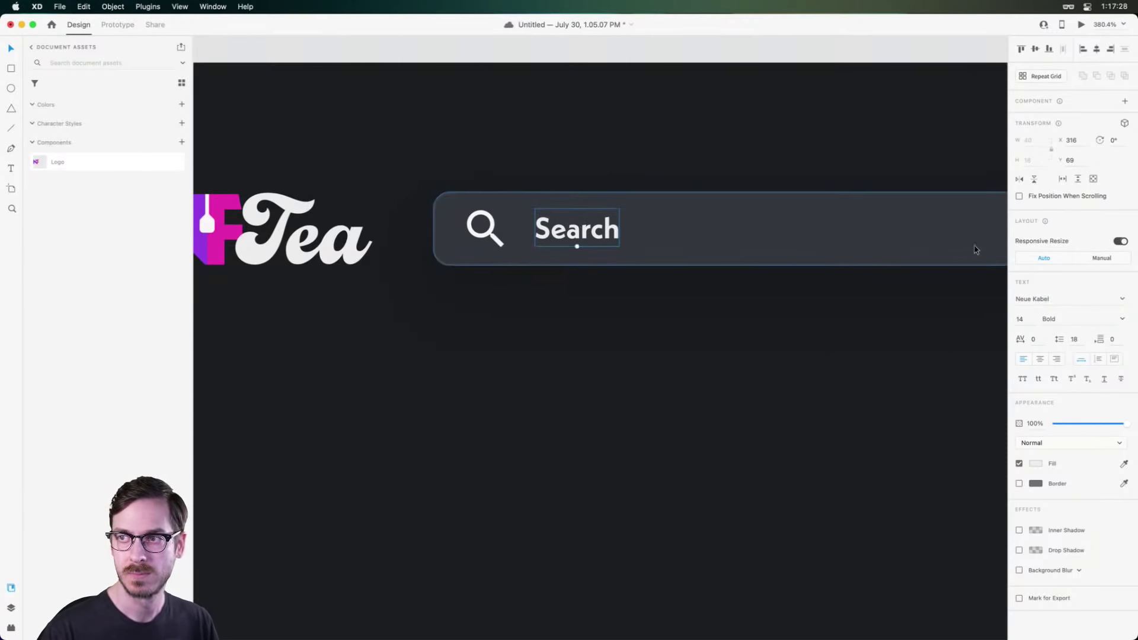
{"action": "left_click", "coordinate": [1122, 319]}
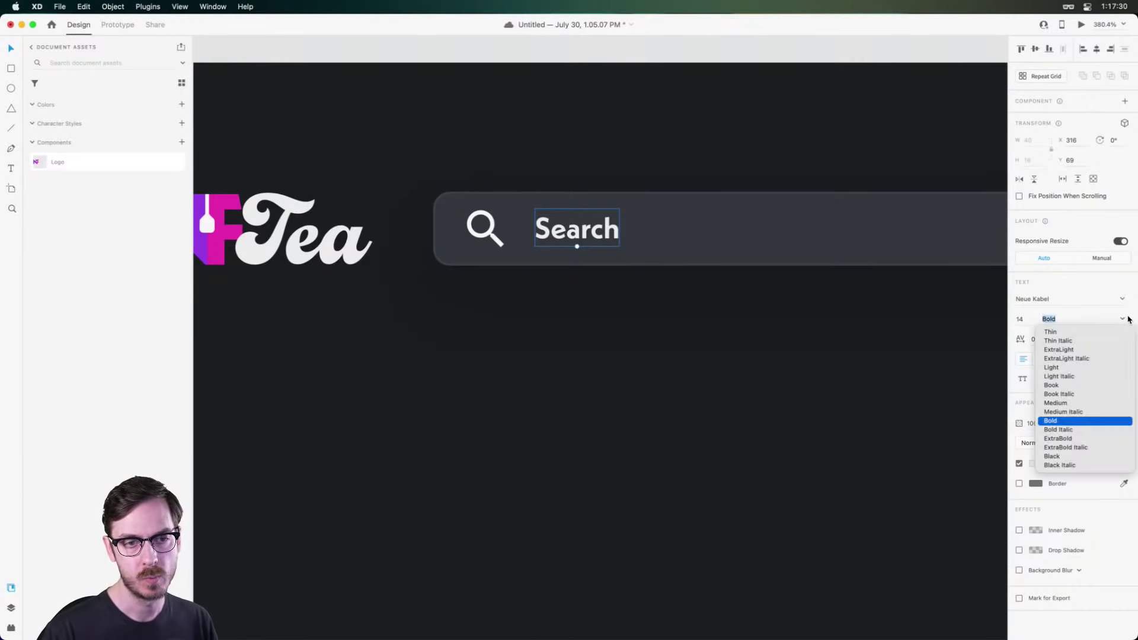
{"action": "left_click", "coordinate": [1067, 403]}
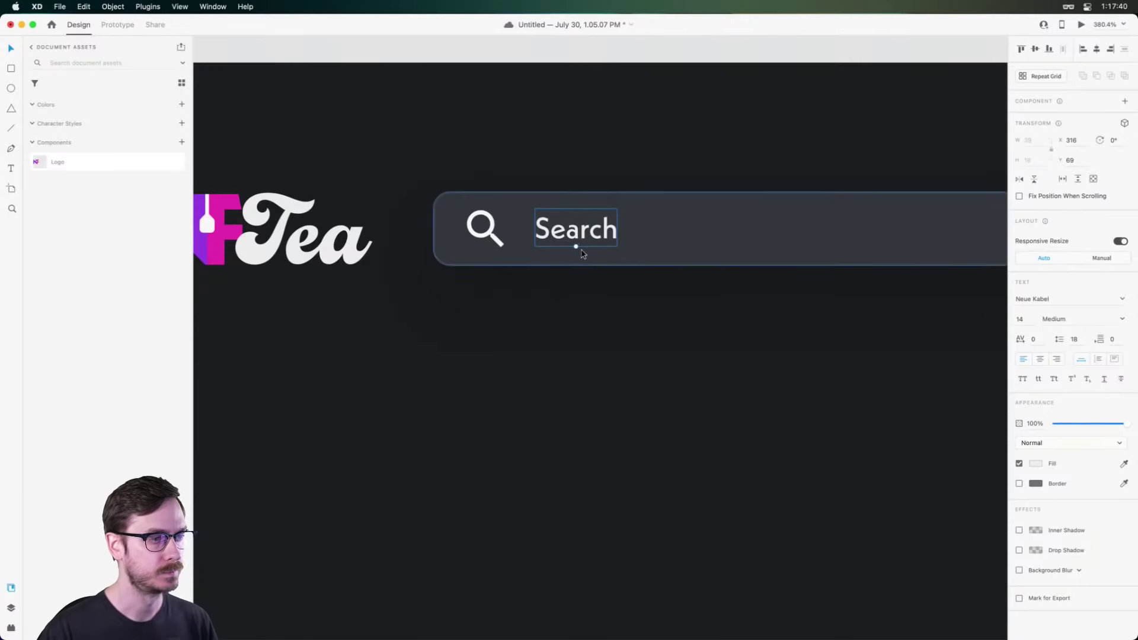
Extend the bar text to "Search for your next collectable..." and move it closer to the icon, at X 313.
{"action": "left_click_drag", "start_coordinate": [574, 245], "coordinate": [572, 234]}
{"action": "double_click", "coordinate": [573, 235]}
{"action": "key", "text": "Right"}
{"action": "type", "text": "for your n"}
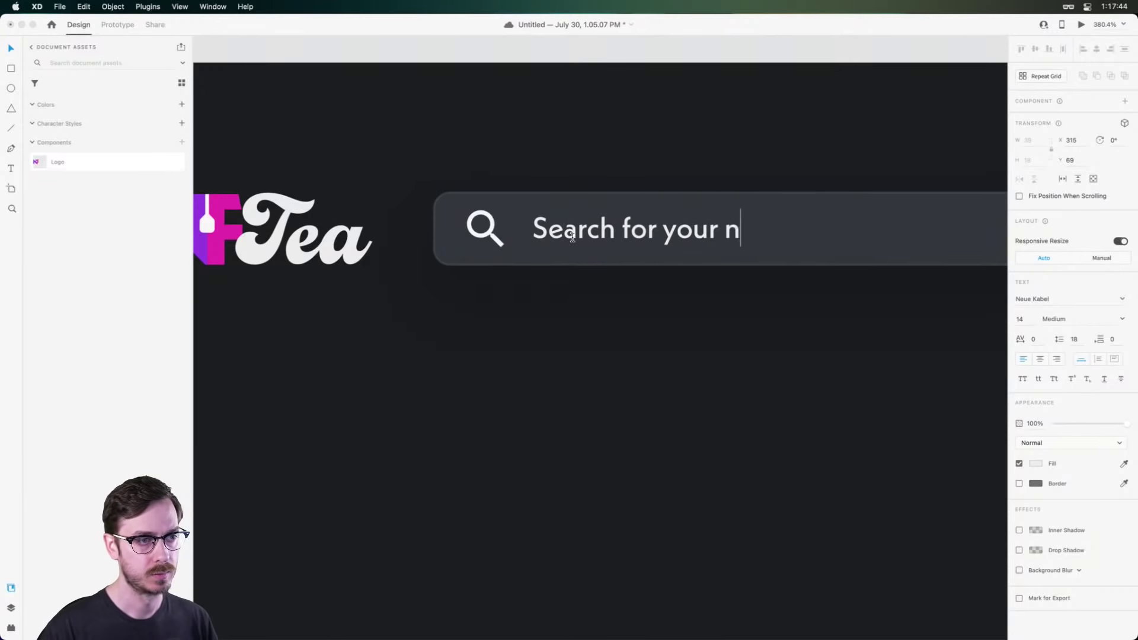
{"action": "type", "text": "ext colle"}
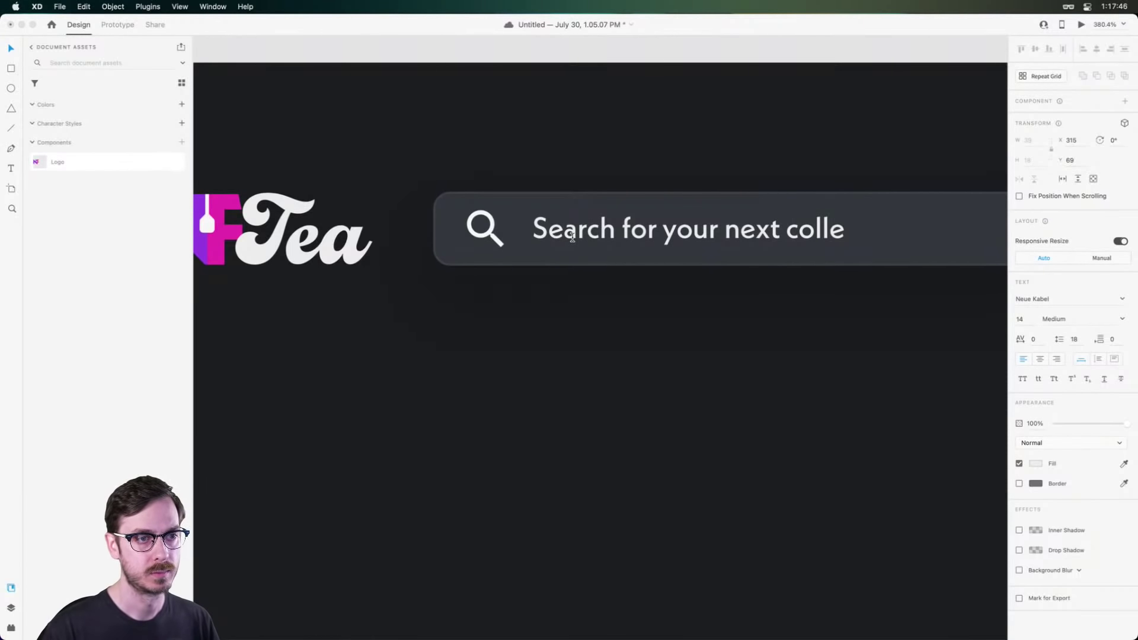
{"action": "type", "text": "ctable..."}
{"action": "key", "text": "Escape"}
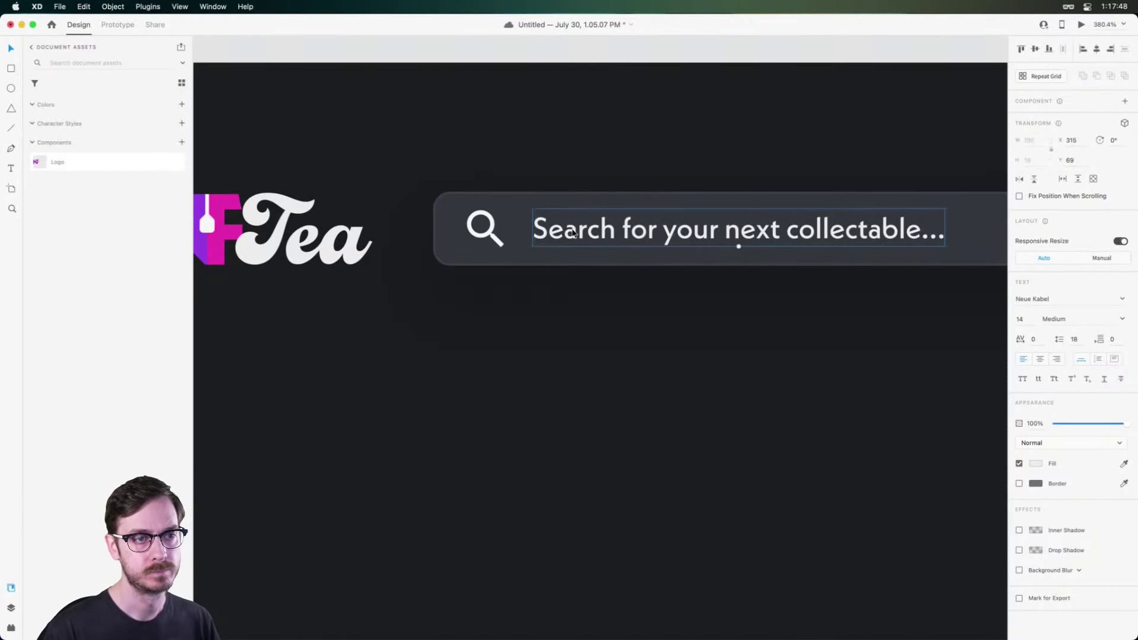
{"action": "left_click_drag", "start_coordinate": [673, 222], "coordinate": [666, 221]}
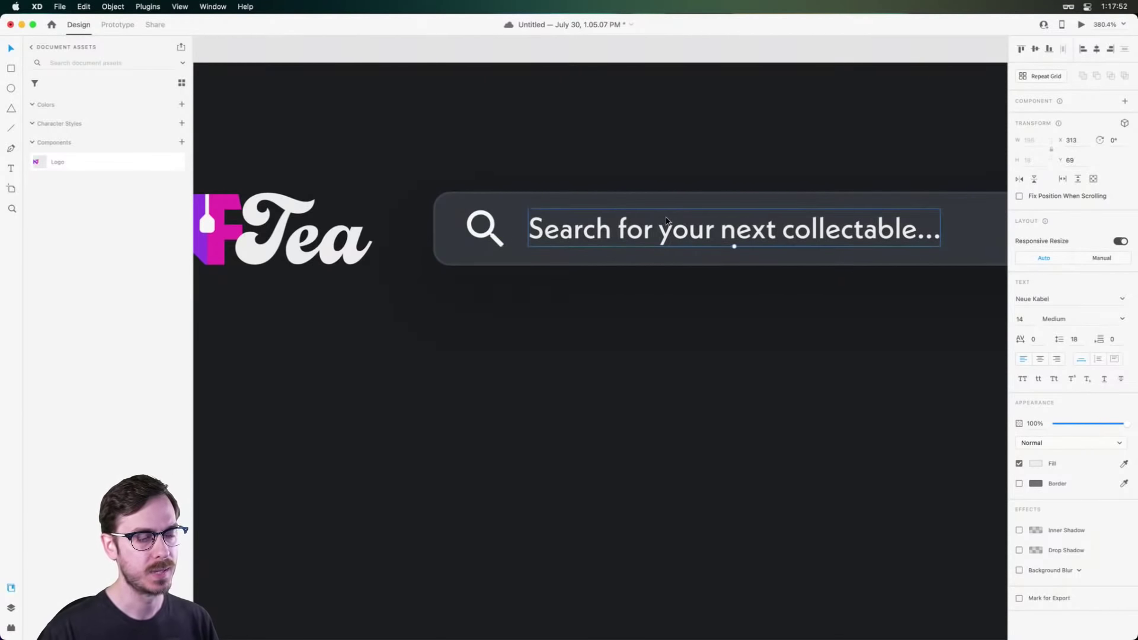
Save the document and preview the page with the search bar.
{"action": "scroll", "coordinate": [665, 221], "scroll_direction": "right", "scroll_amount": 2}
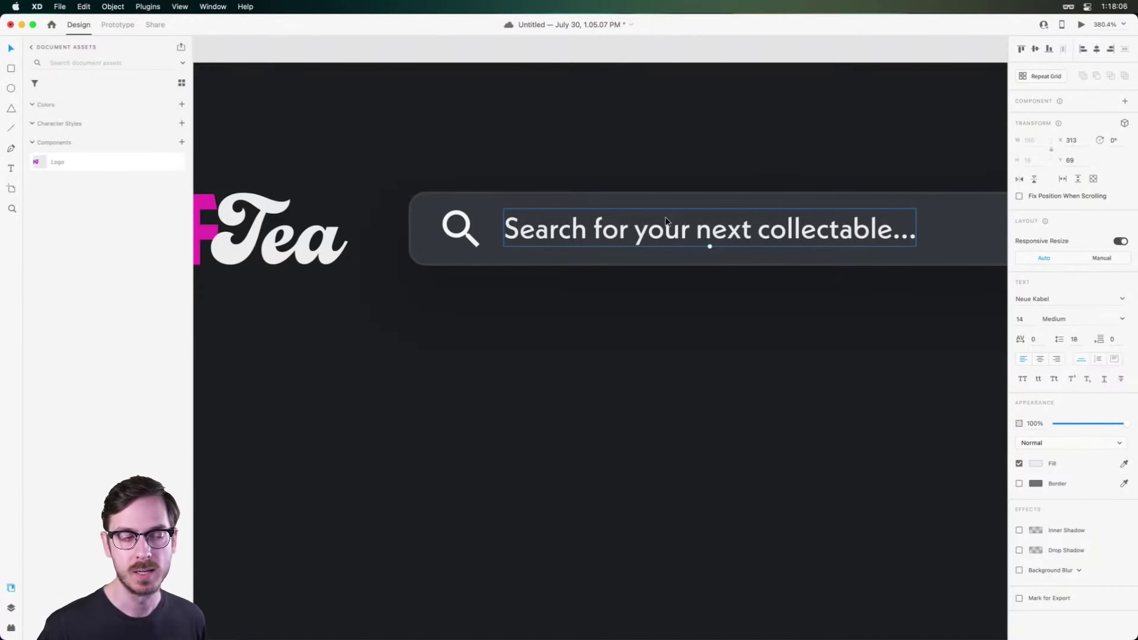
{"action": "key", "text": "super+s"}
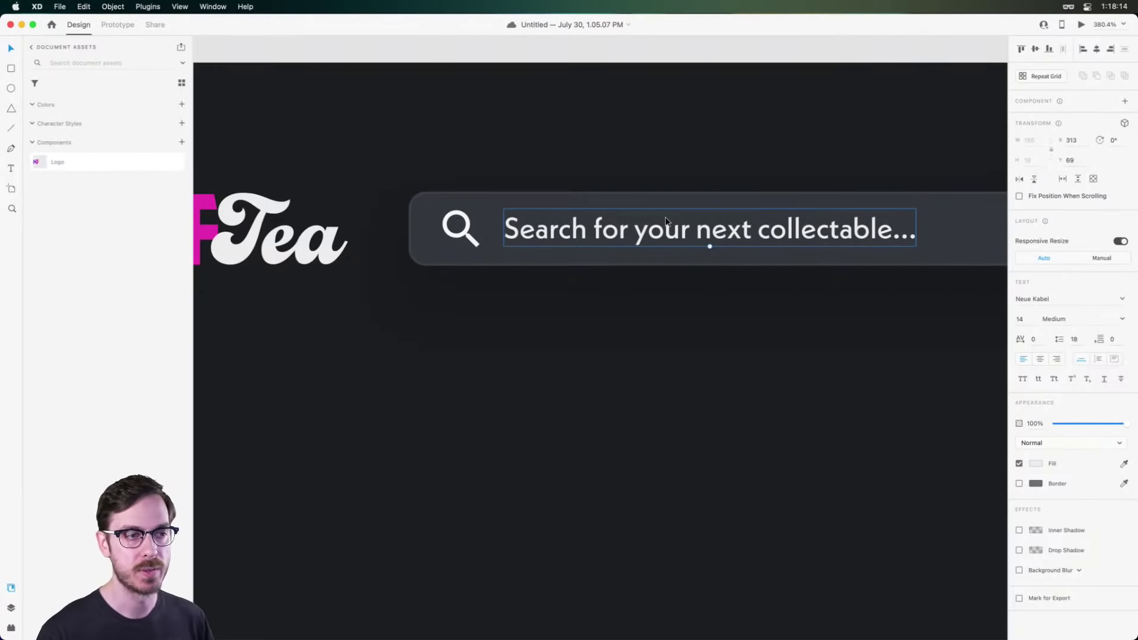
{"action": "key", "text": "super+Return"}
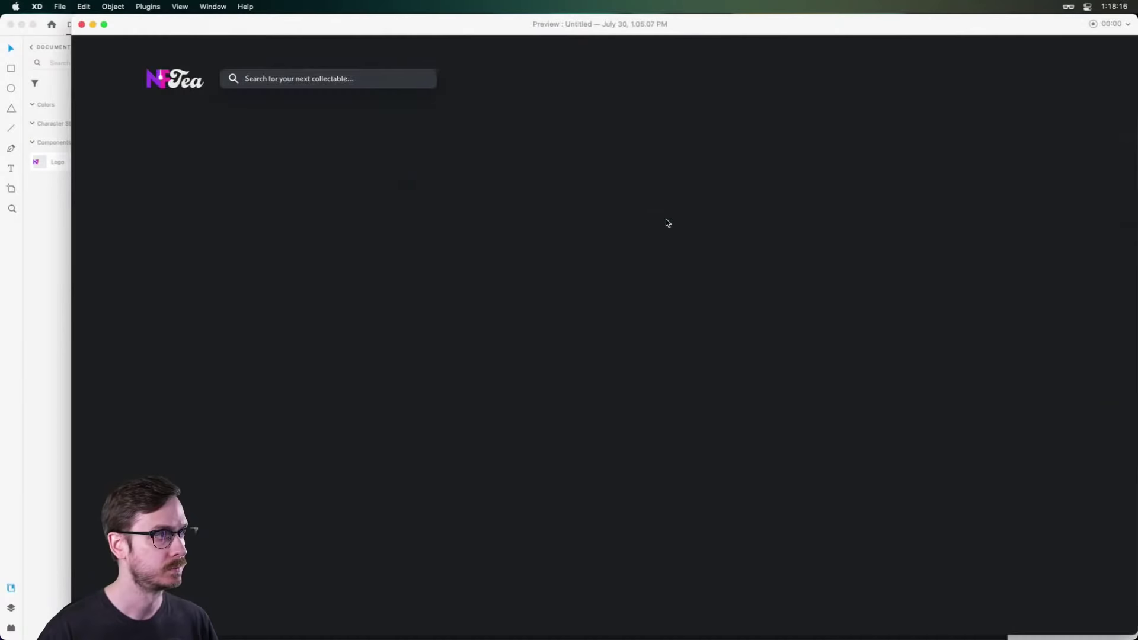
{"action": "key", "text": "super+w"}
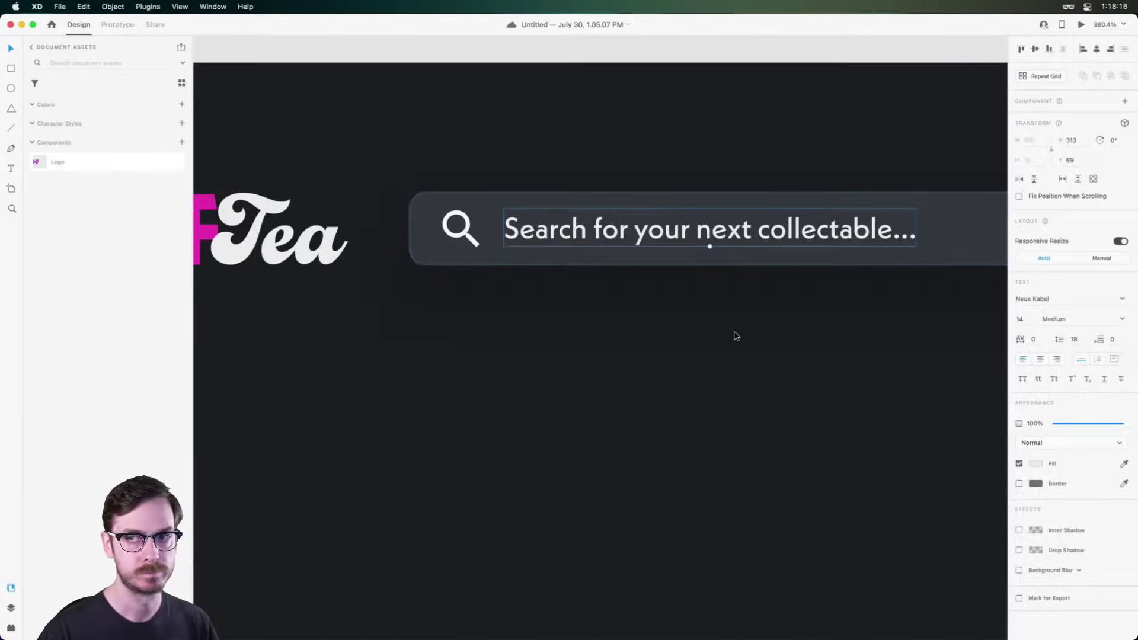
Review the logo and search bar in the context of the whole Landing Page artboard.
{"action": "scroll", "coordinate": [752, 340], "scroll_direction": "down", "scroll_amount": 5}
{"action": "scroll", "coordinate": [813, 364], "scroll_direction": "up", "scroll_amount": 2}
{"action": "scroll", "coordinate": [752, 332], "scroll_direction": "down", "scroll_amount": 3}
{"action": "scroll", "coordinate": [752, 332], "scroll_direction": "right", "scroll_amount": 4}
{"action": "scroll", "coordinate": [690, 297], "scroll_direction": "down", "scroll_amount": 4}
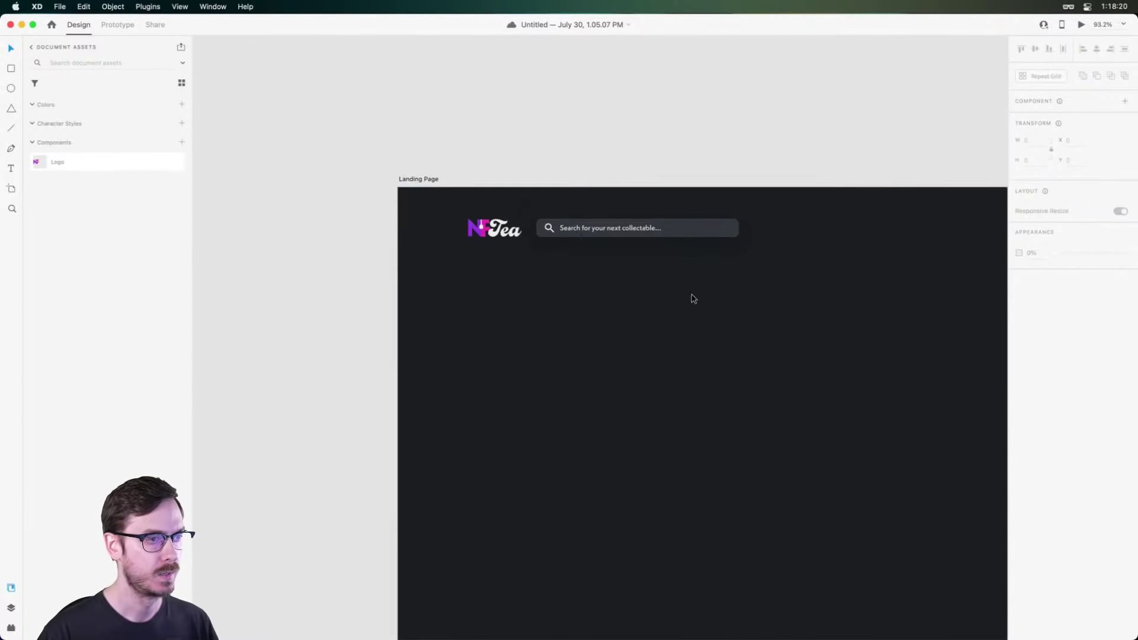
{"action": "scroll", "coordinate": [698, 300], "scroll_direction": "right", "scroll_amount": 3}
{"action": "scroll", "coordinate": [543, 254], "scroll_direction": "down", "scroll_amount": 4}
{"action": "scroll", "coordinate": [749, 310], "scroll_direction": "up", "scroll_amount": 1}
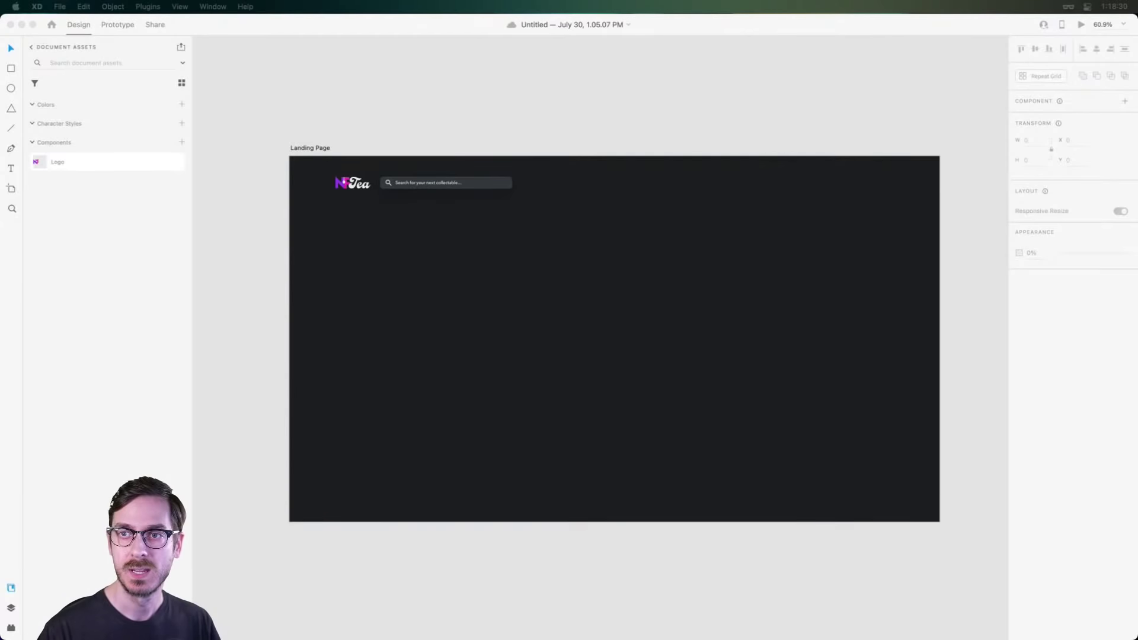
{"action": "left_click", "coordinate": [569, 239]}
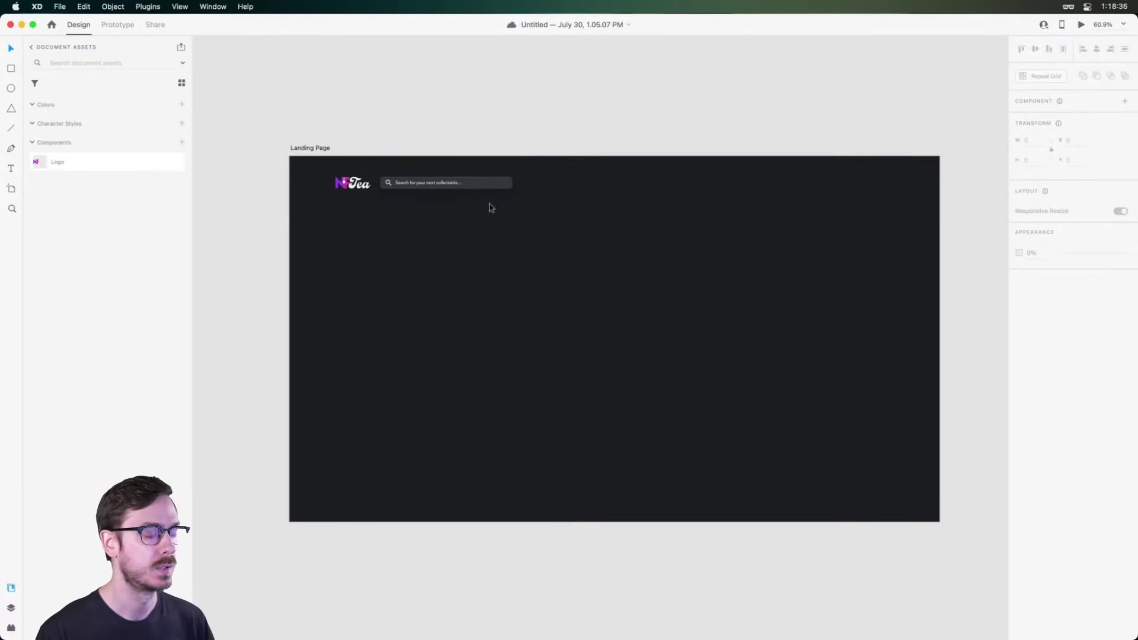
Group the search bar's background, icon and placeholder text, and name the group Search.
{"action": "scroll", "coordinate": [439, 241], "scroll_direction": "up", "scroll_amount": 3}
{"action": "left_click_drag", "start_coordinate": [566, 264], "coordinate": [356, 175]}
{"action": "left_click_drag", "start_coordinate": [548, 190], "coordinate": [406, 172]}
{"action": "scroll", "coordinate": [402, 172], "scroll_direction": "up", "scroll_amount": 5}
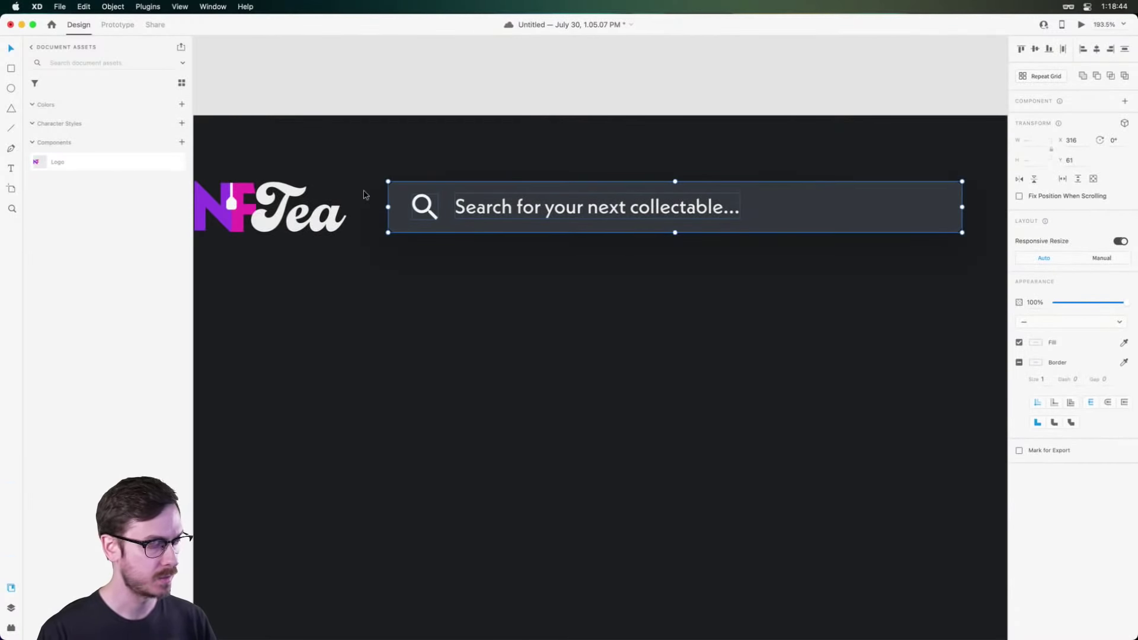
{"action": "key", "text": "super+y"}
{"action": "double_click", "coordinate": [59, 92]}
{"action": "type", "text": "Sea"}
{"action": "key", "text": "Return"}
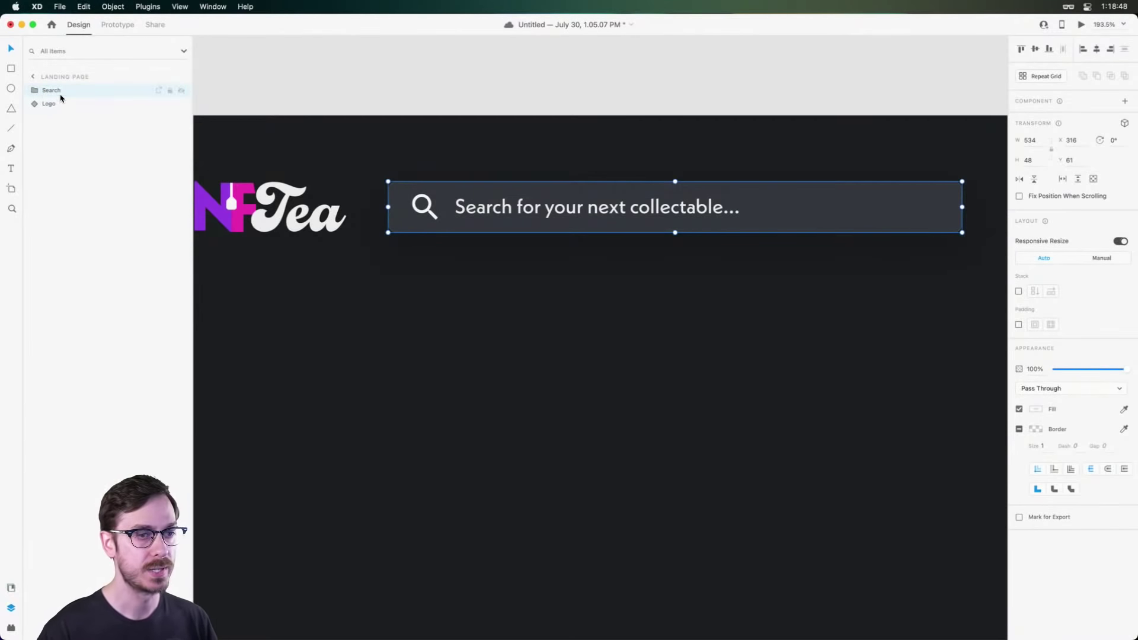
Preview the page and nudge the placeholder text slightly down inside the search bar.
{"action": "scroll", "coordinate": [569, 363], "scroll_direction": "down", "scroll_amount": 4}
{"action": "key", "text": "super+Return"}
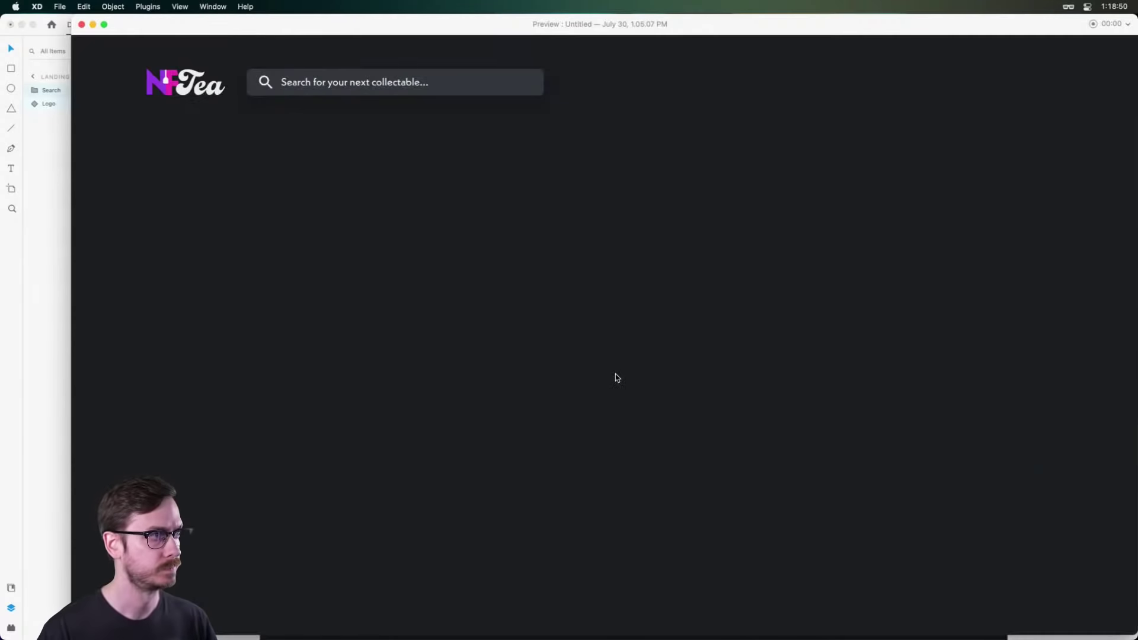
{"action": "key", "text": "super+w"}
{"action": "scroll", "coordinate": [500, 249], "scroll_direction": "up", "scroll_amount": 5}
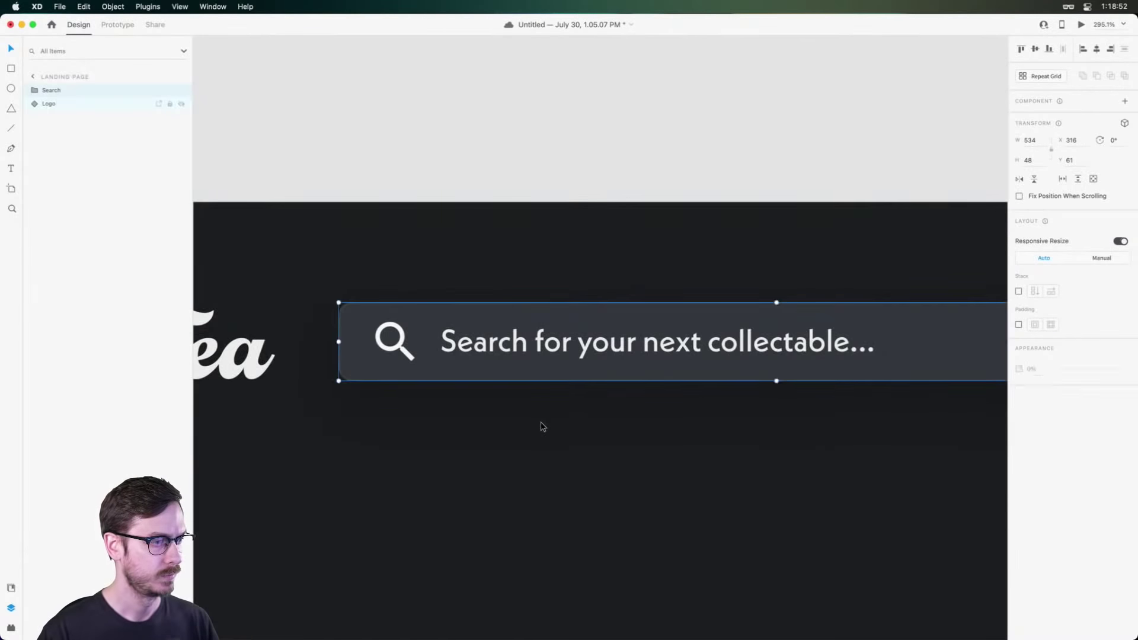
{"action": "double_click", "coordinate": [524, 352]}
{"action": "left_click", "coordinate": [627, 482]}
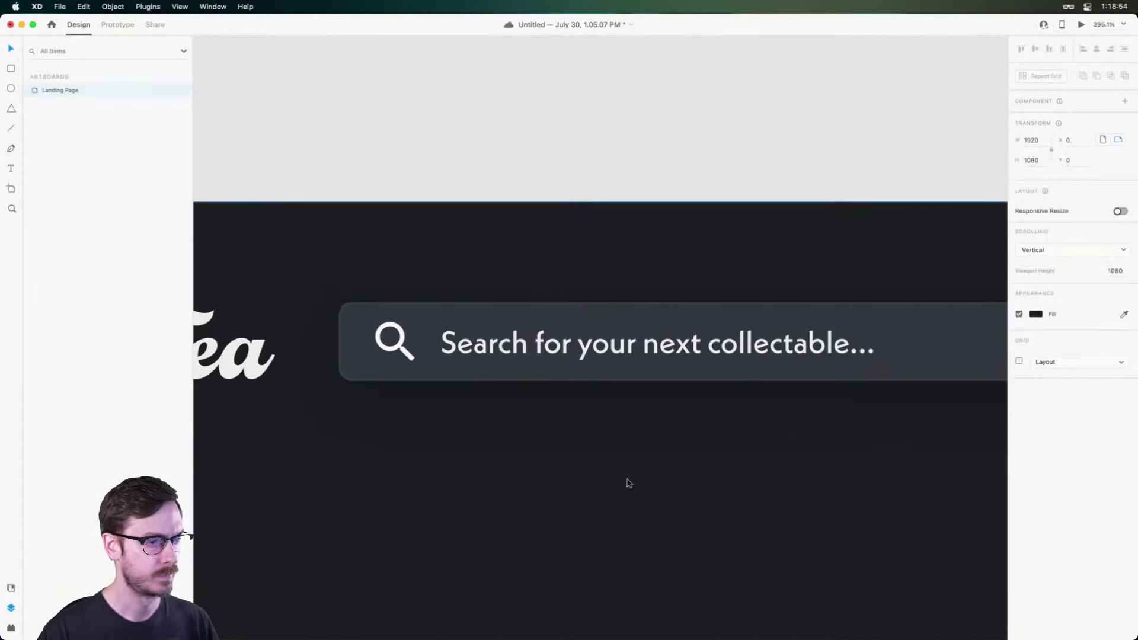
Add a "Marketplace" text to the right of the search bar at X 933, Y 71.
{"action": "scroll", "coordinate": [628, 483], "scroll_direction": "down", "scroll_amount": 3}
{"action": "scroll", "coordinate": [695, 477], "scroll_direction": "up", "scroll_amount": 2}
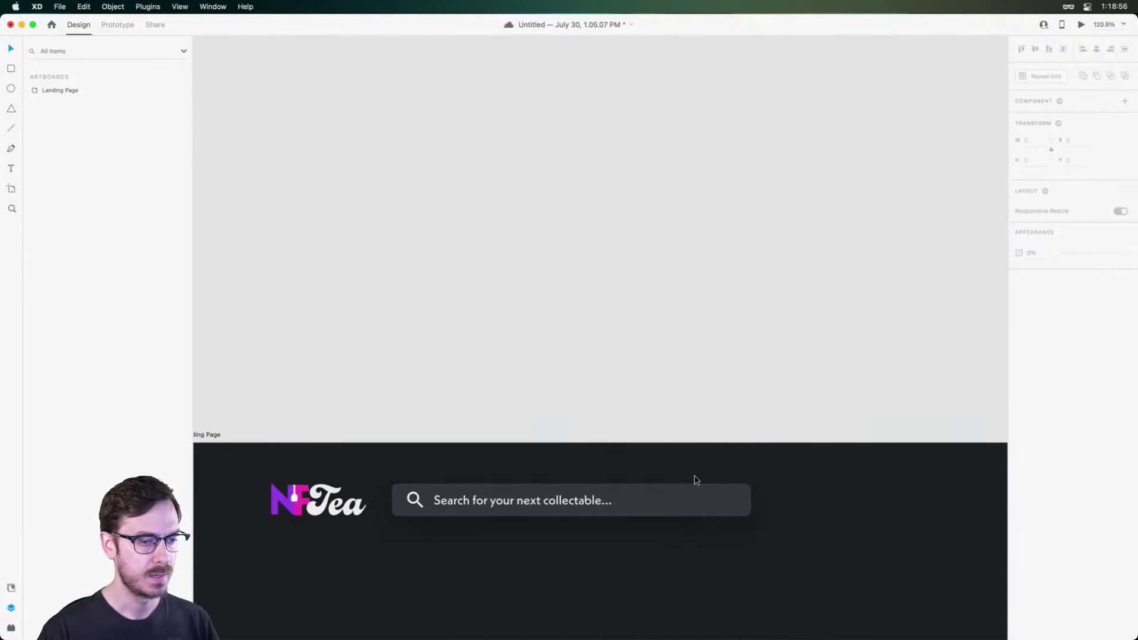
{"action": "scroll", "coordinate": [770, 426], "scroll_direction": "down", "scroll_amount": 8}
{"action": "left_click_drag", "start_coordinate": [881, 328], "coordinate": [752, 316]}
{"action": "scroll", "coordinate": [752, 315], "scroll_direction": "right", "scroll_amount": 4}
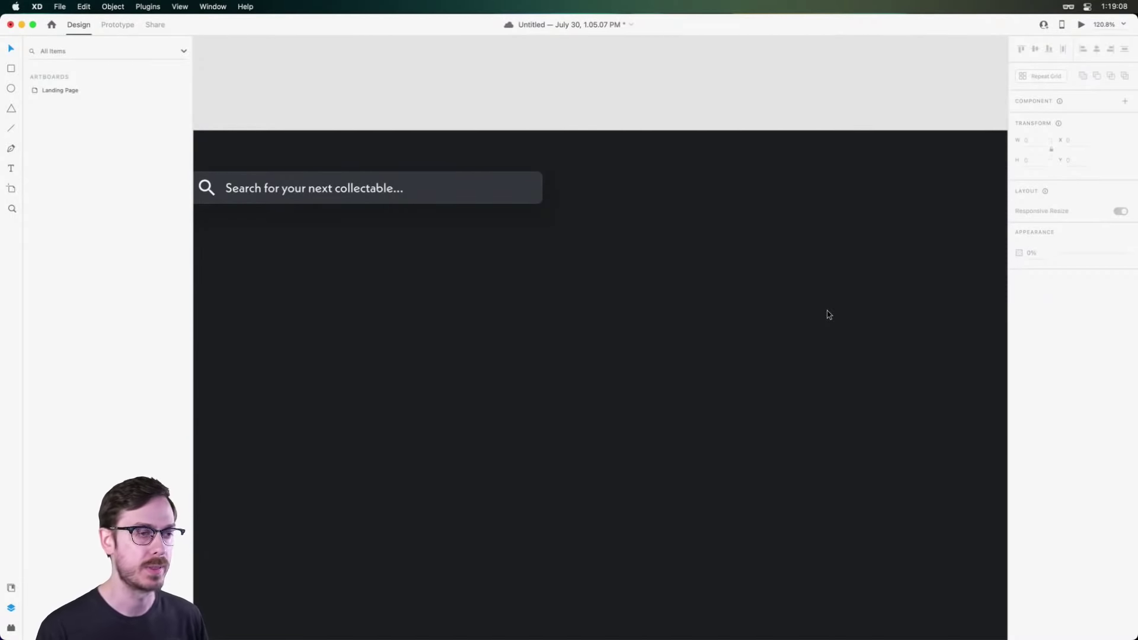
{"action": "key", "text": "t"}
{"action": "scroll", "coordinate": [598, 192], "scroll_direction": "up", "scroll_amount": 5}
{"action": "left_click", "coordinate": [598, 192]}
{"action": "type", "text": "Marketplace"}
{"action": "key", "text": "Escape"}
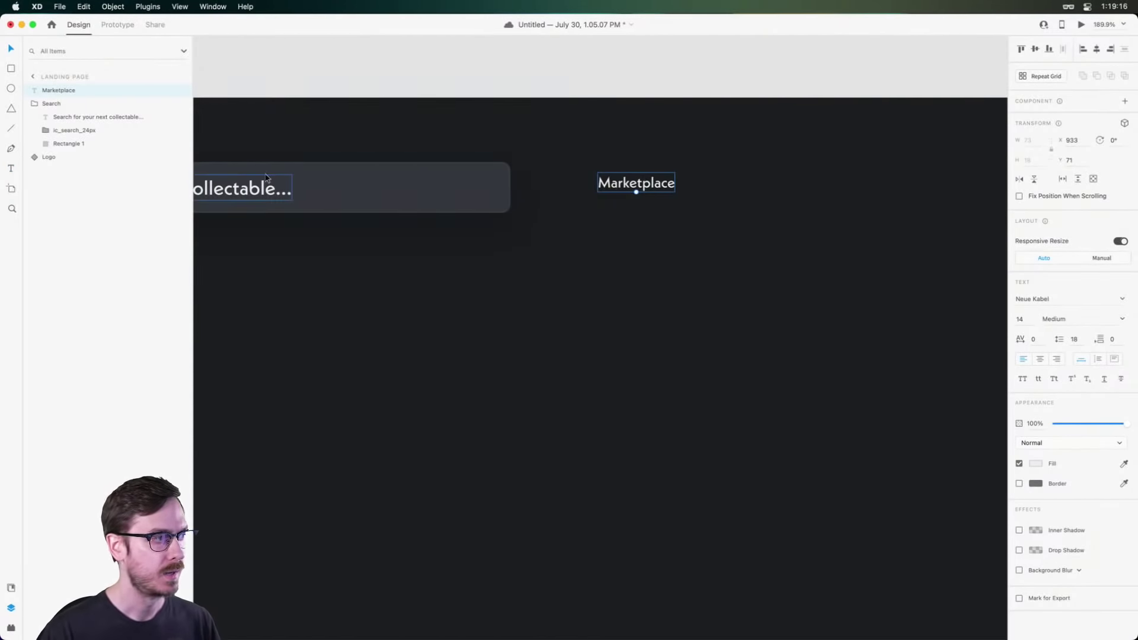
Set the search bar's placeholder text size to 18.
{"action": "double_click", "coordinate": [244, 188]}
{"action": "scroll", "coordinate": [375, 201], "scroll_direction": "left", "scroll_amount": 5}
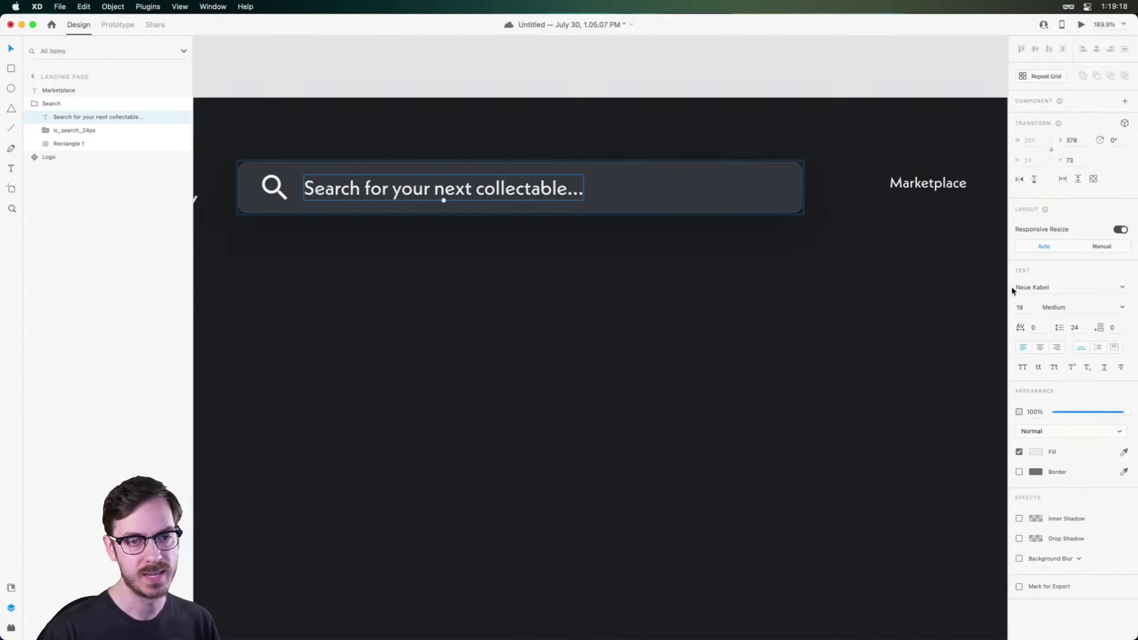
{"action": "left_click", "coordinate": [1022, 307]}
{"action": "key", "text": "Down"}
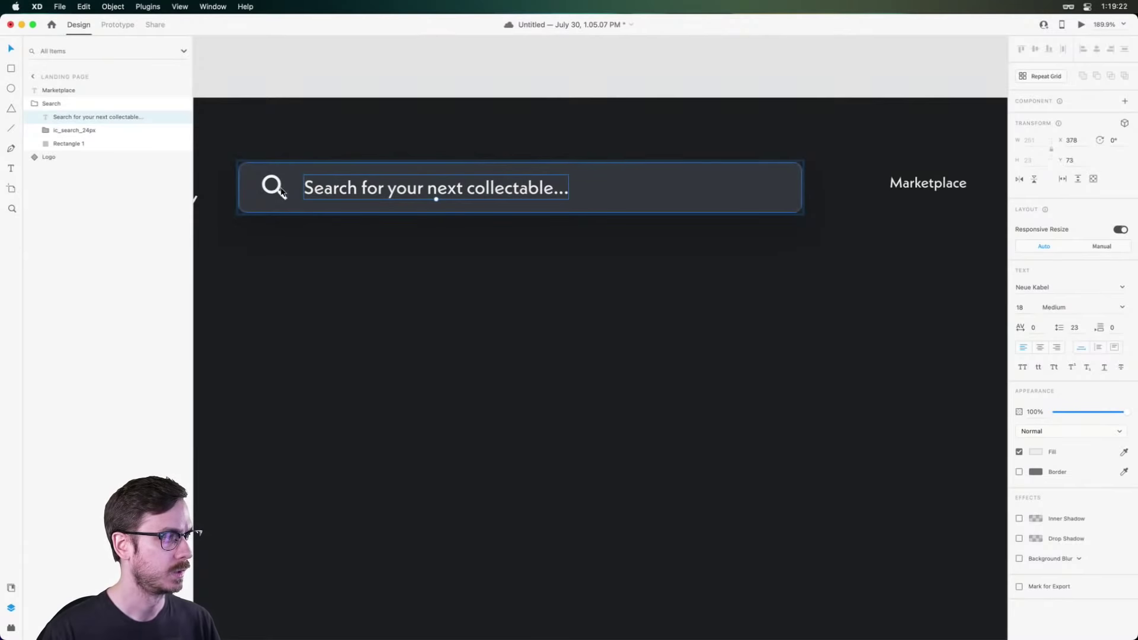
Store the placeholder text's formatting as a character style in the document assets and save the document.
{"action": "scroll", "coordinate": [535, 186], "scroll_direction": "right", "scroll_amount": 2}
{"action": "key", "text": "super+shift+y"}
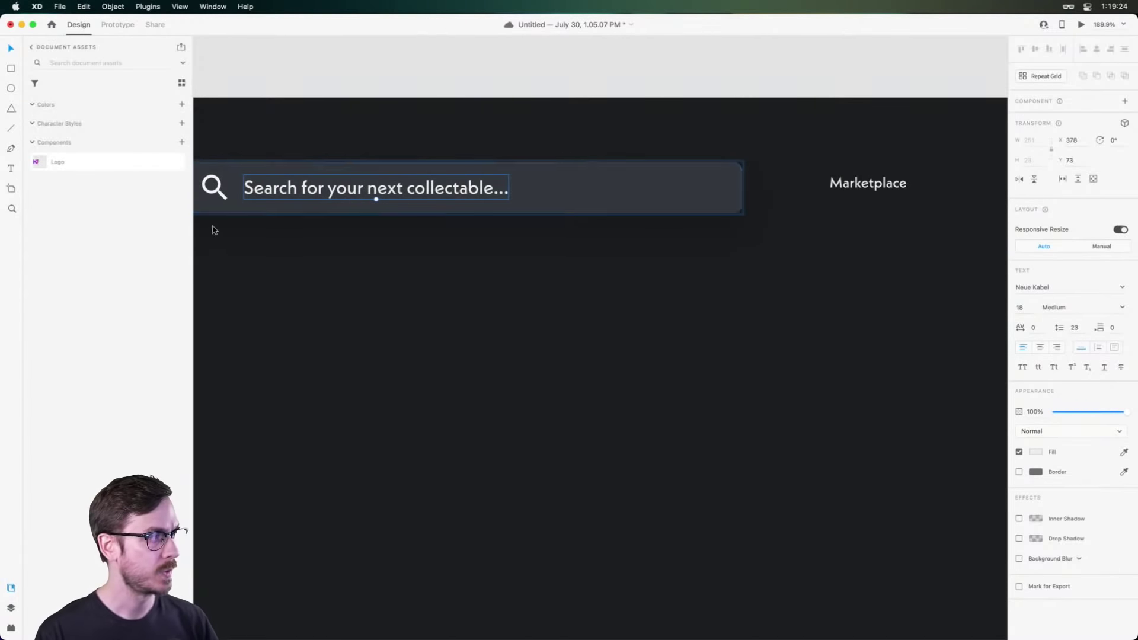
{"action": "left_click", "coordinate": [182, 125]}
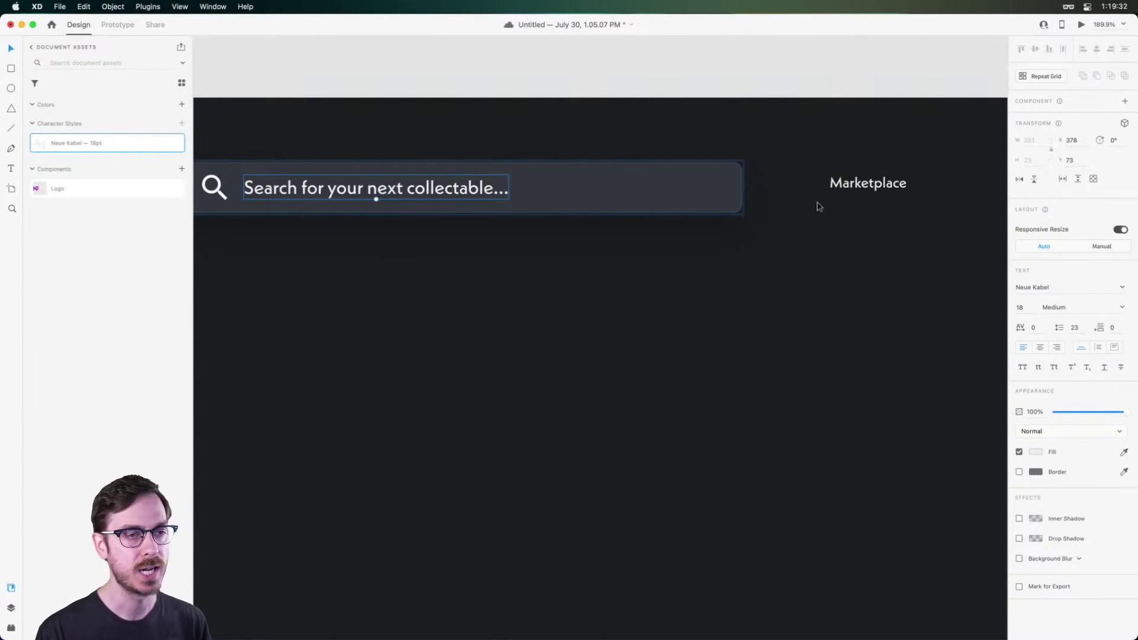
{"action": "scroll", "coordinate": [846, 213], "scroll_direction": "right", "scroll_amount": 5}
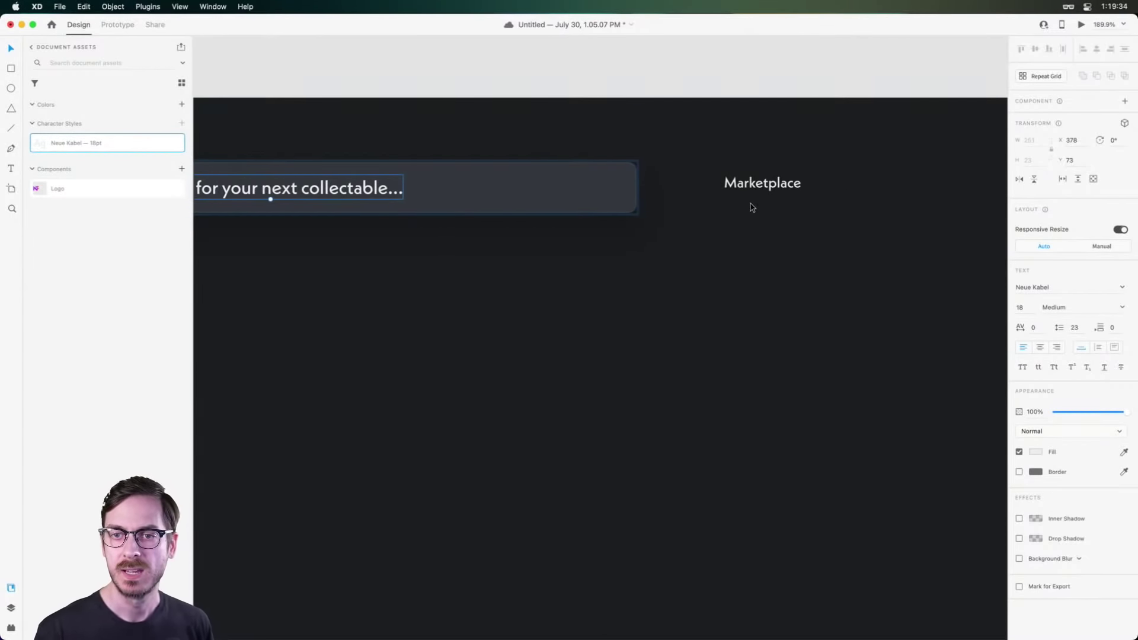
{"action": "key", "text": "super+s"}
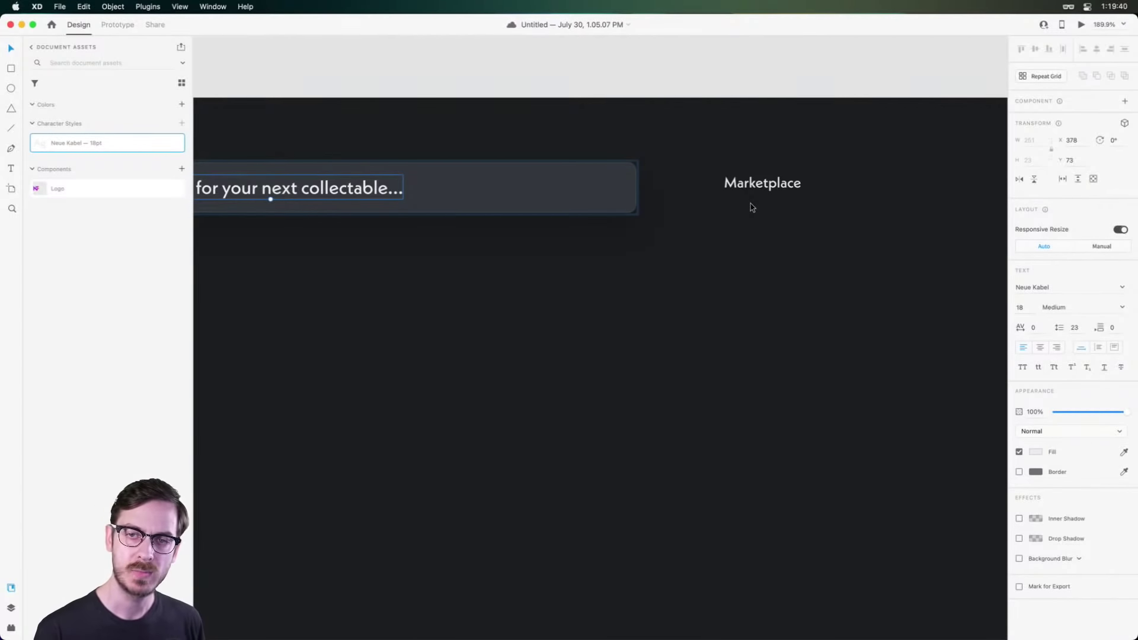
Set the Marketplace text size to 16 and preview the page.
{"action": "left_click", "coordinate": [777, 189]}
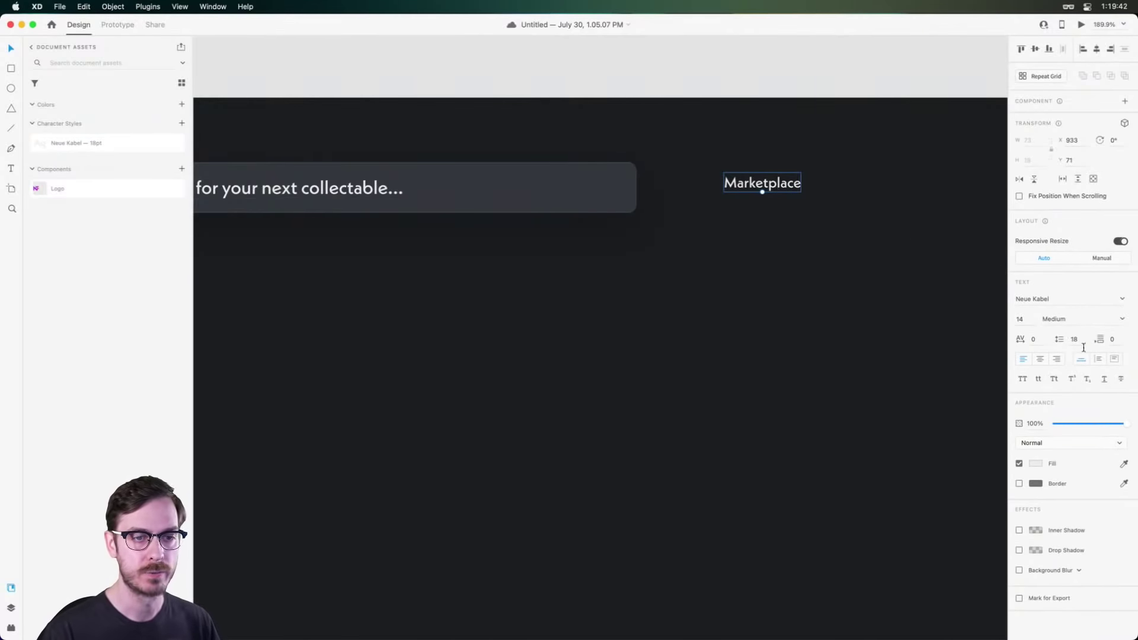
{"action": "left_click", "coordinate": [1023, 320]}
{"action": "type", "text": "16"}
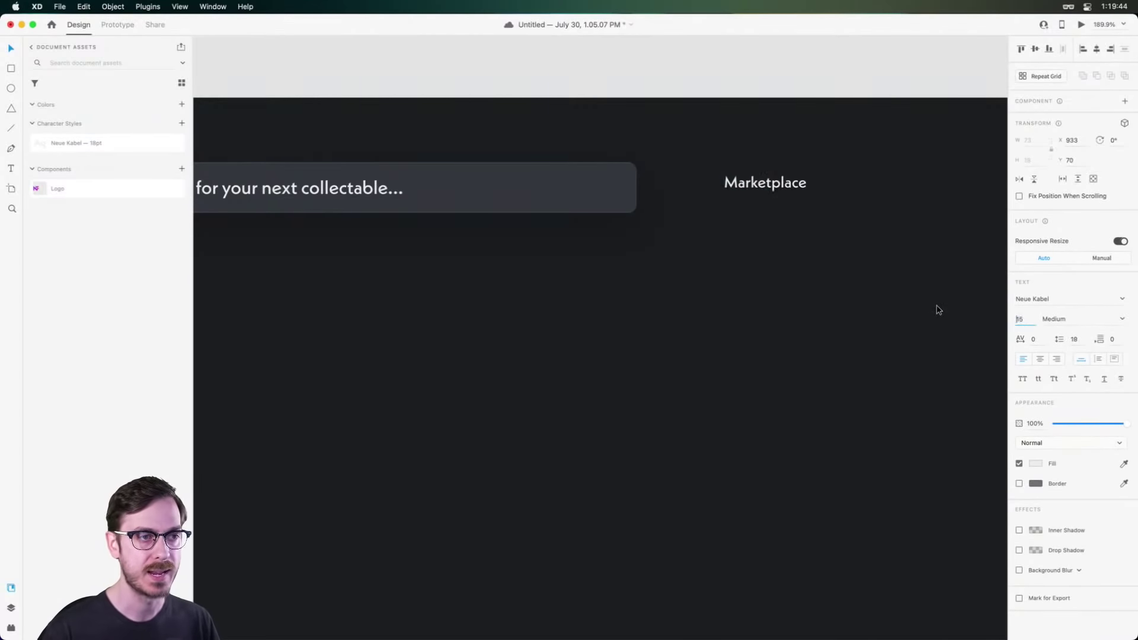
{"action": "key", "text": "Return"}
{"action": "key", "text": "super+Return"}
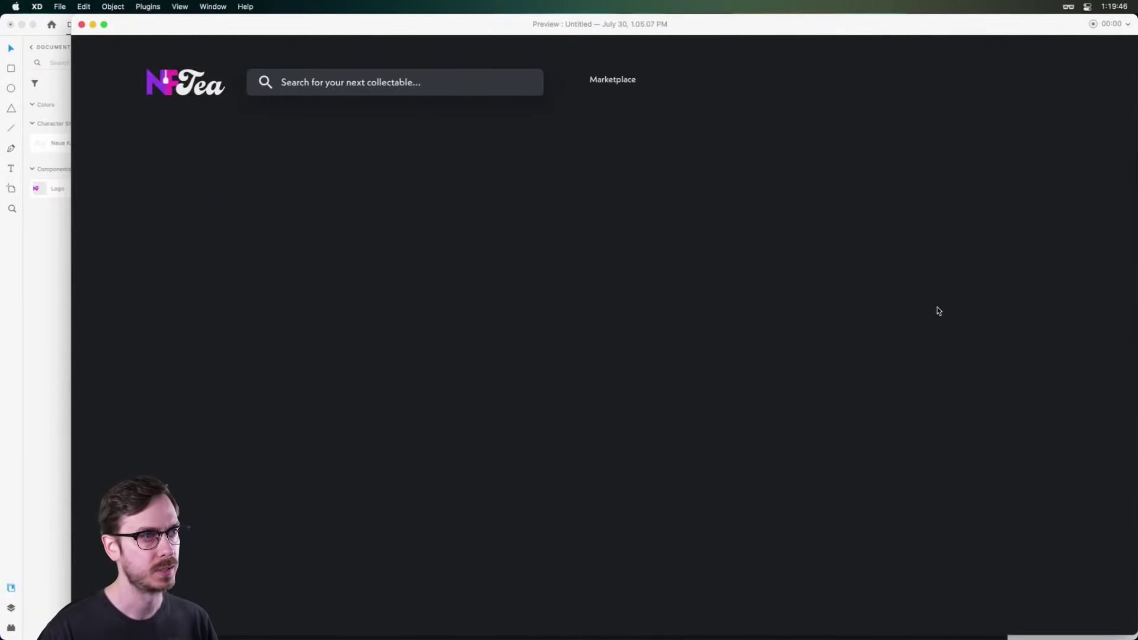
{"action": "key", "text": "super+w"}
Set the Marketplace text size to 18 and move it down to Y 74, level with the search bar text.
{"action": "left_click", "coordinate": [1021, 319]}
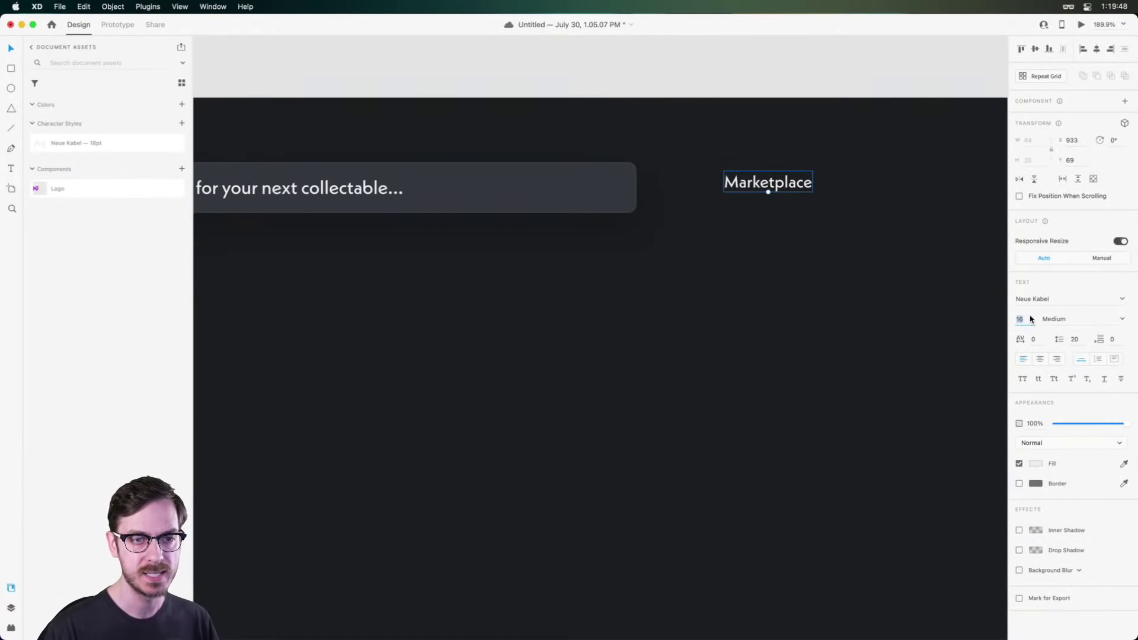
{"action": "type", "text": "18"}
{"action": "key", "text": "Return"}
{"action": "scroll", "coordinate": [788, 240], "scroll_direction": "right", "scroll_amount": 3}
{"action": "left_click_drag", "start_coordinate": [680, 181], "coordinate": [677, 185]}
{"action": "scroll", "coordinate": [677, 186], "scroll_direction": "right", "scroll_amount": 3}
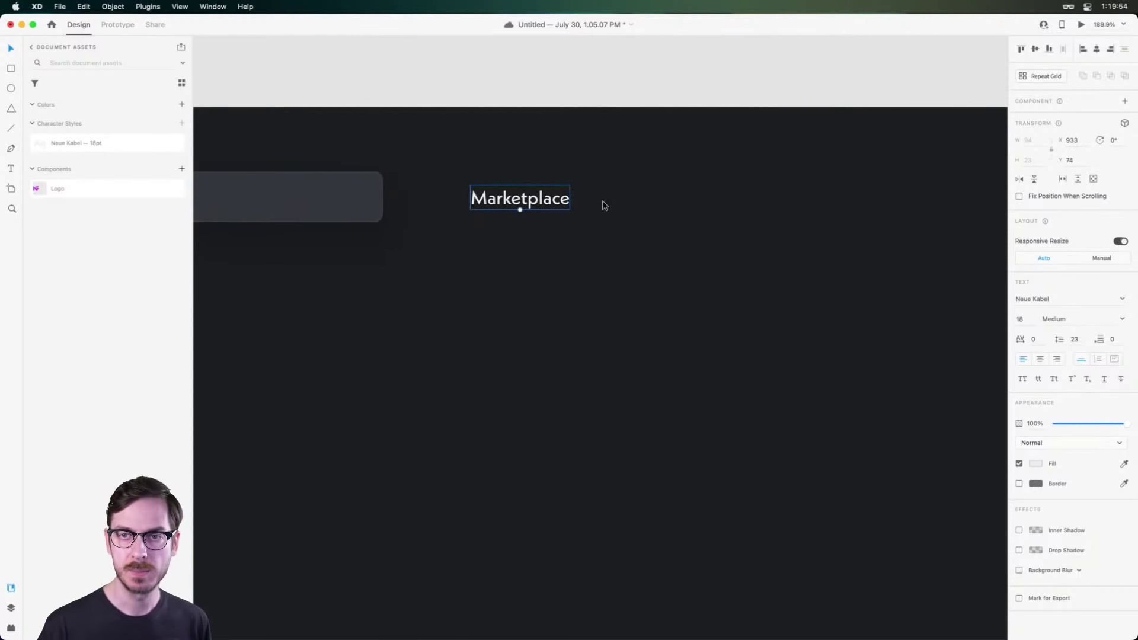
{"action": "left_click_drag", "start_coordinate": [519, 205], "coordinate": [865, 199]}
{"action": "key", "text": "super+z"}
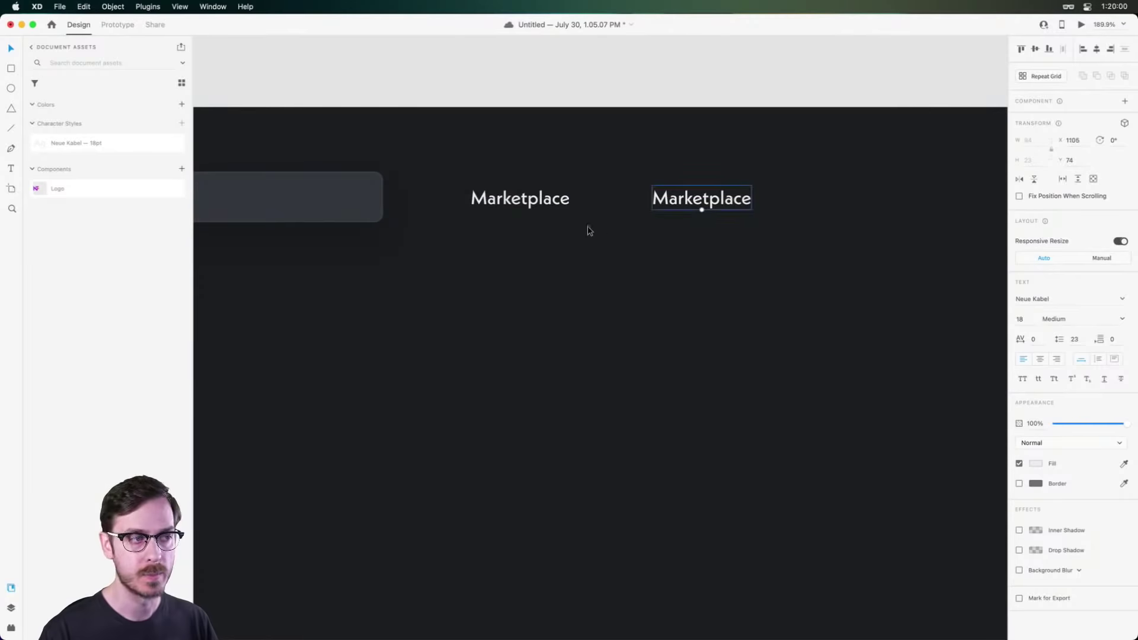
{"action": "key", "text": "super+z"}
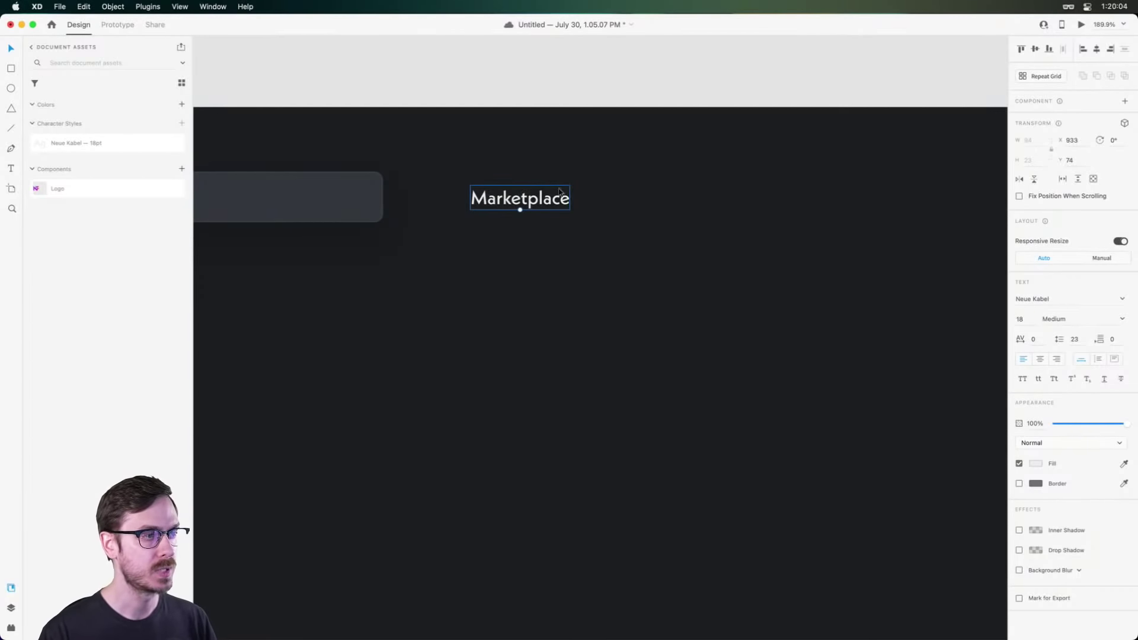
Group the Marketplace text, name the group Links and make it a horizontal stack.
{"action": "key", "text": "super+y"}
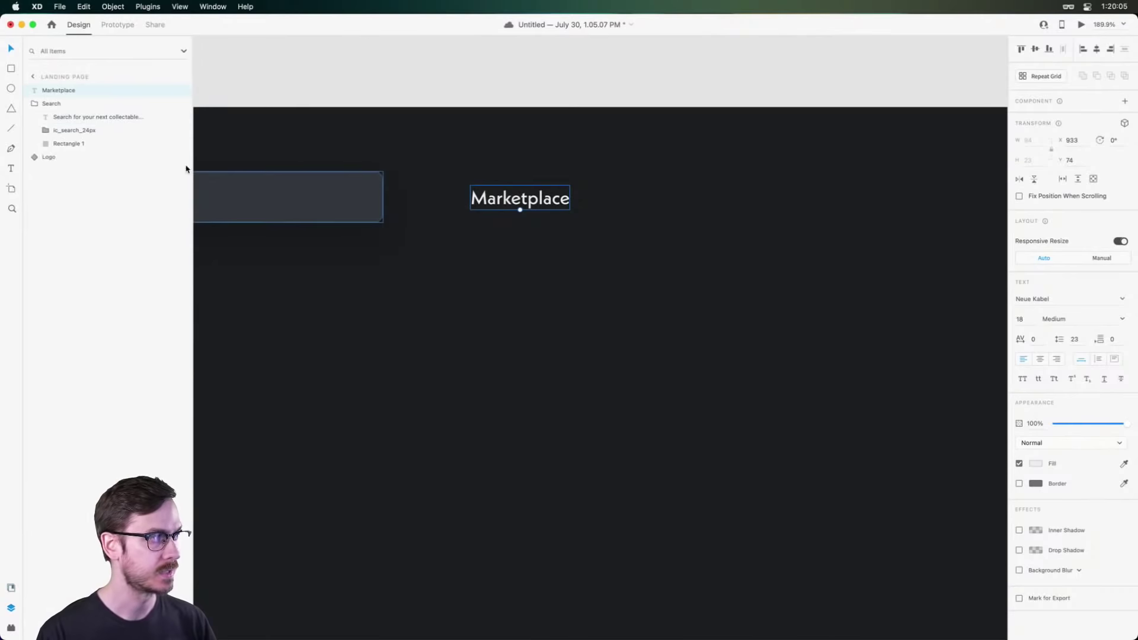
{"action": "key", "text": "super+g"}
{"action": "double_click", "coordinate": [57, 92]}
{"action": "type", "text": "Links"}
{"action": "key", "text": "Return"}
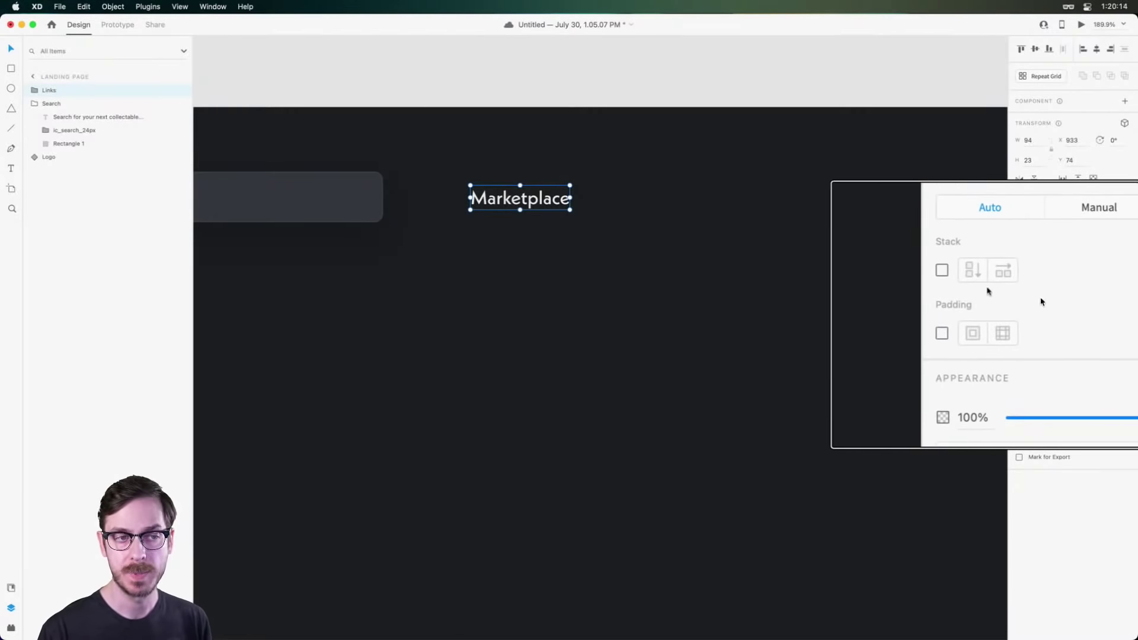
{"action": "left_click", "coordinate": [1018, 292]}
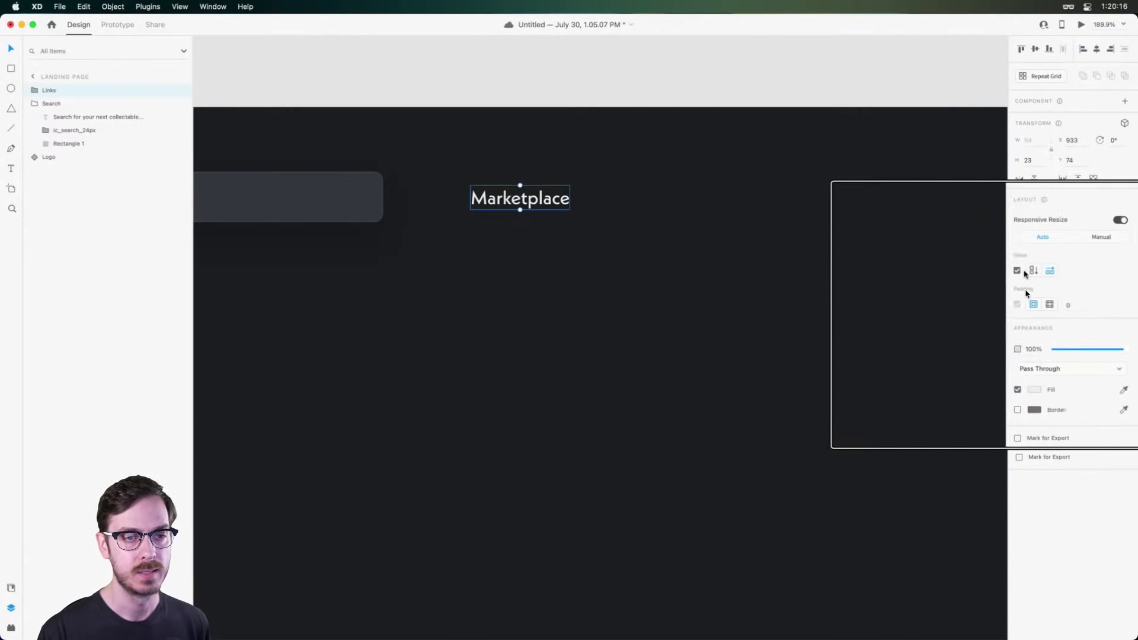
Duplicate the Marketplace text twice inside the Links stack and change the copies to "Artists" and "Trending".
{"action": "double_click", "coordinate": [521, 200]}
{"action": "key", "text": "super+d"}
{"action": "key", "text": "super+d"}
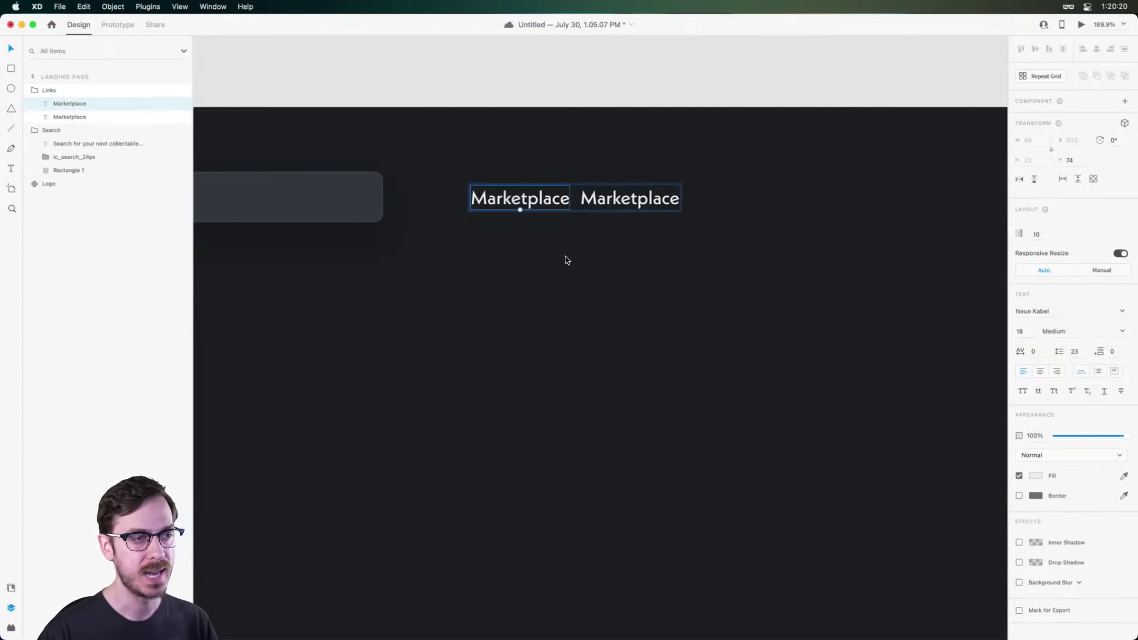
{"action": "double_click", "coordinate": [616, 198]}
{"action": "type", "text": "Artists"}
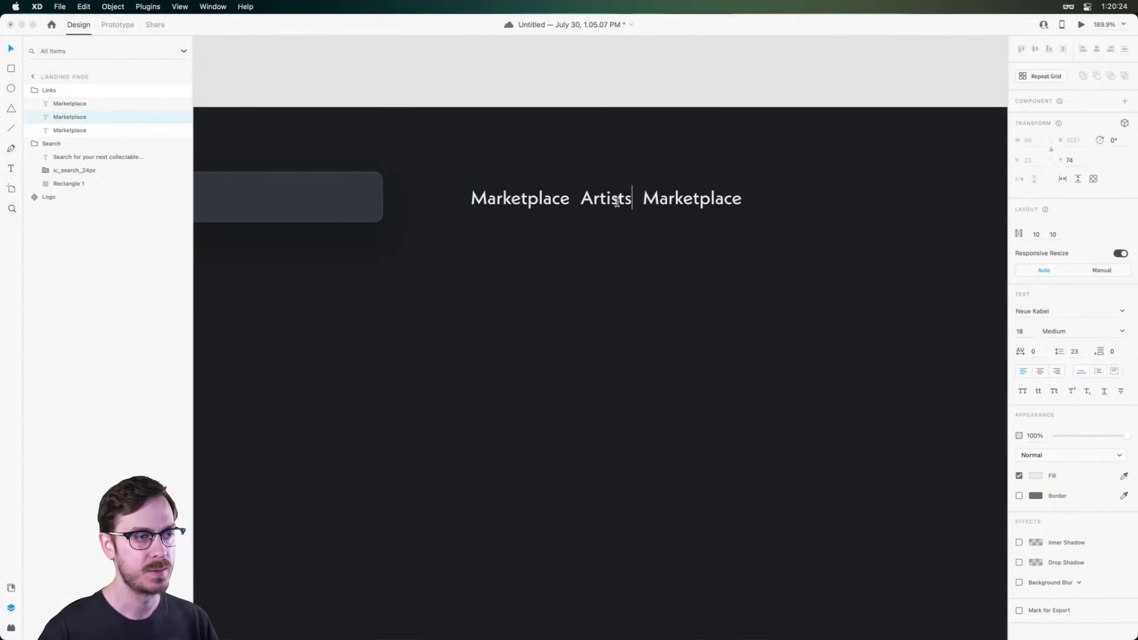
{"action": "double_click", "coordinate": [688, 200]}
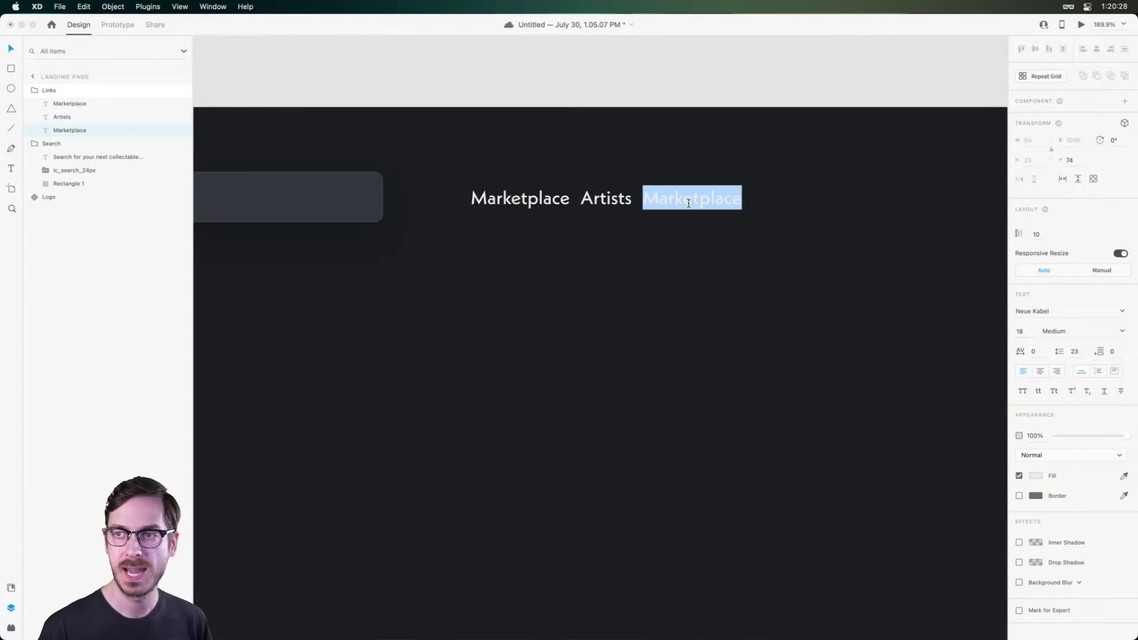
{"action": "type", "text": "Trending"}
{"action": "key", "text": "Escape"}
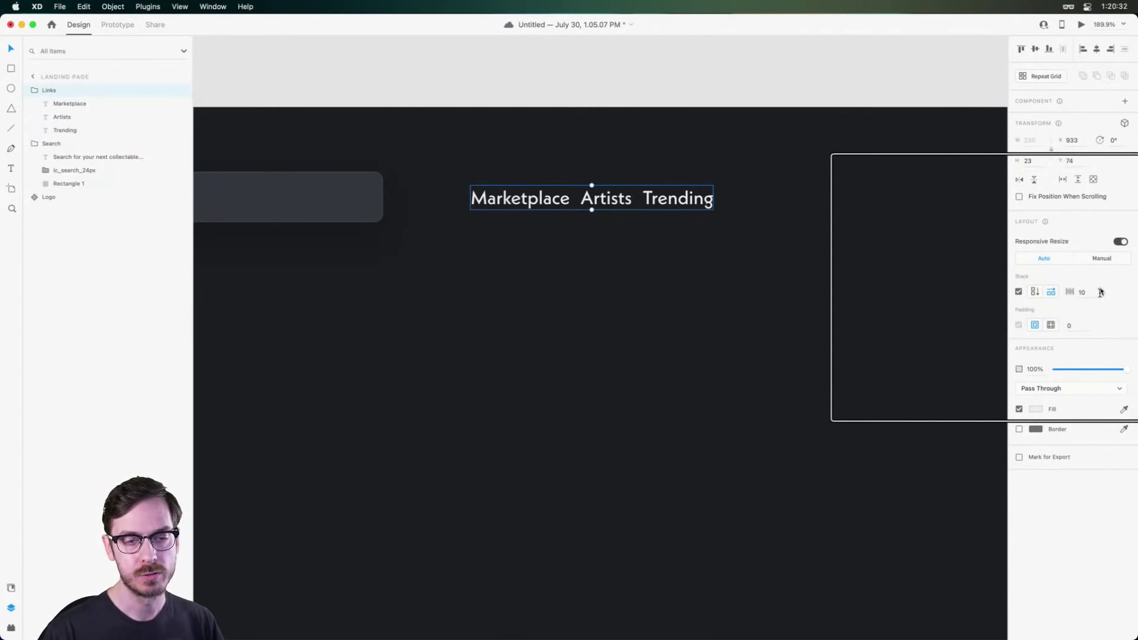
Set the Links stack spacing to 72 and preview the page with the three links.
{"action": "left_click", "coordinate": [1099, 292]}
{"action": "key", "text": "shift+Up"}
{"action": "key", "text": "shift+Up"}
{"action": "key", "text": "shift+Up"}
{"action": "key", "text": "shift+Up"}
{"action": "key", "text": "shift+Up"}
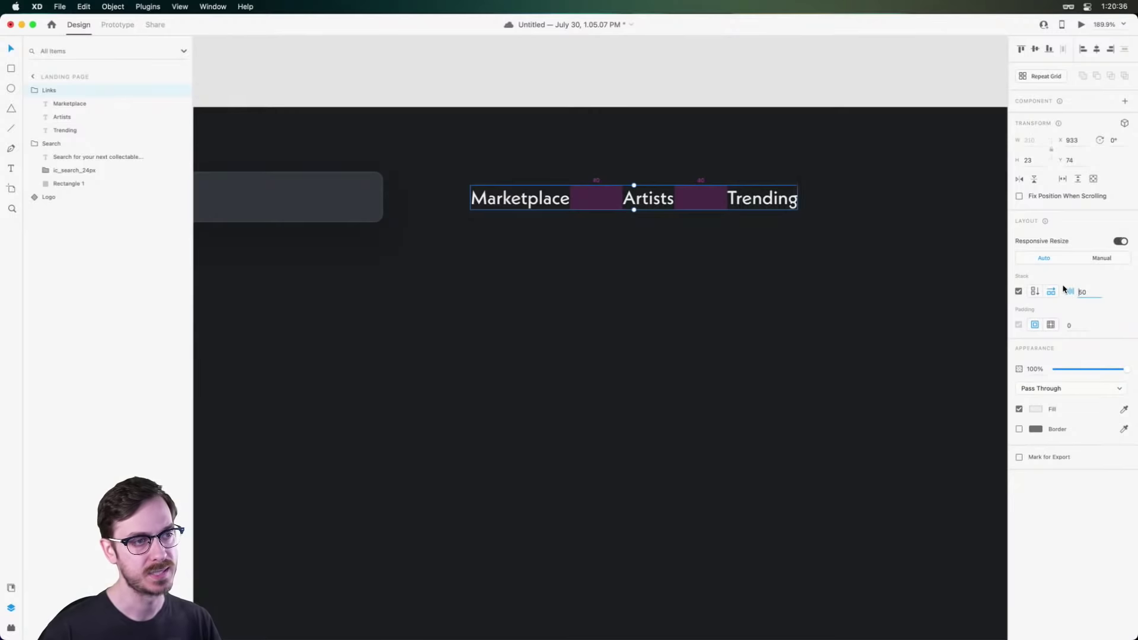
{"action": "key", "text": "shift+Up"}
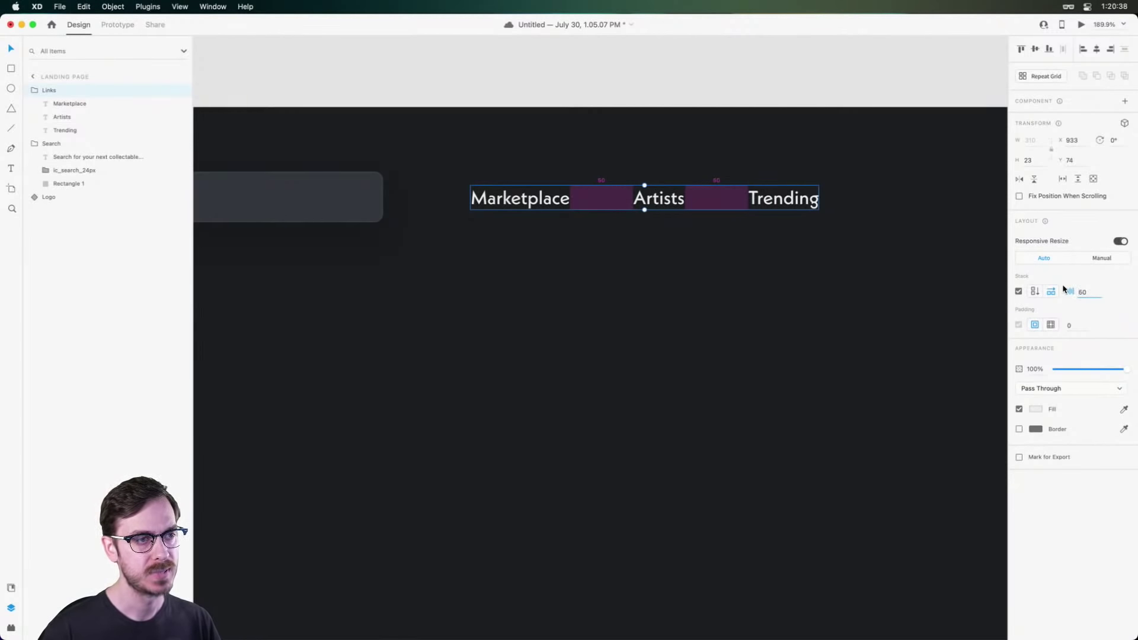
{"action": "key", "text": "shift+Up"}
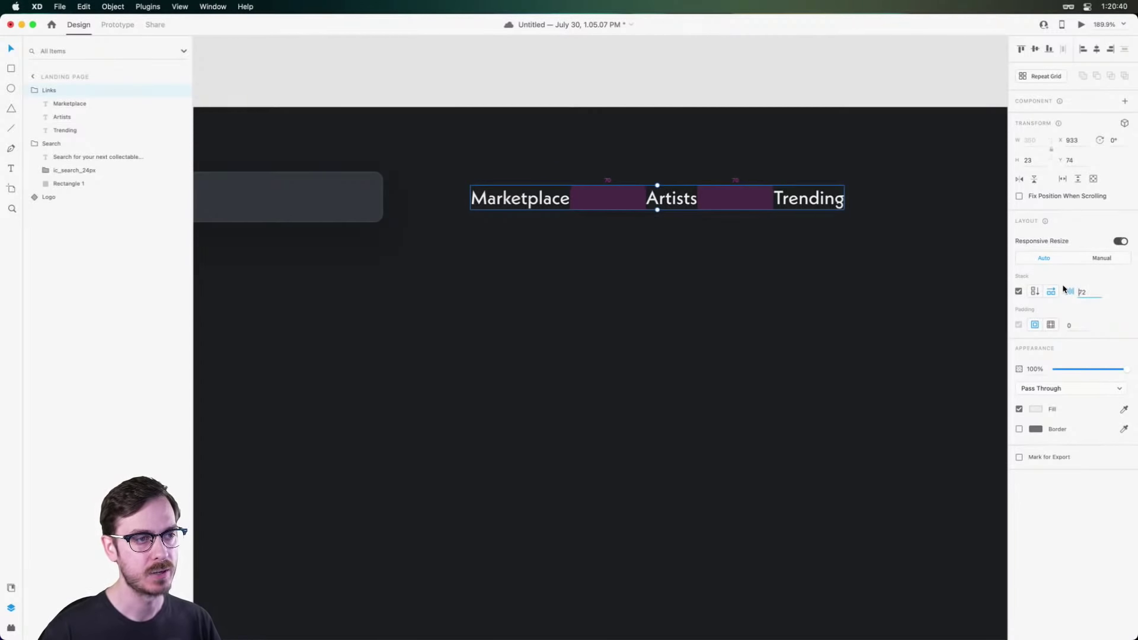
{"action": "key", "text": "super+Return"}
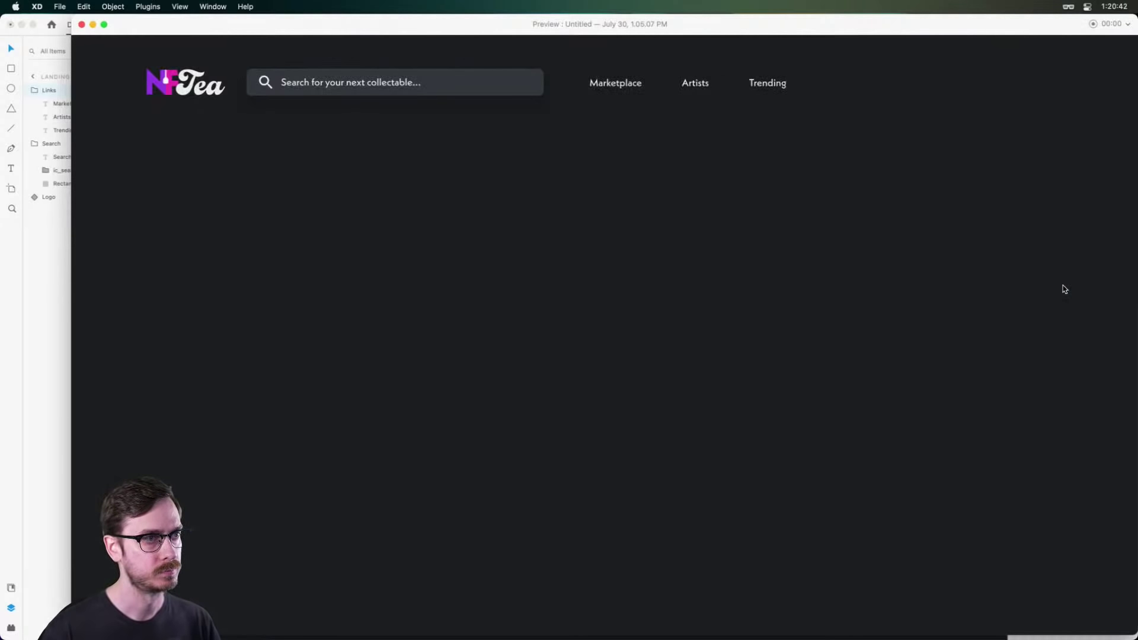
{"action": "key", "text": "super+w"}
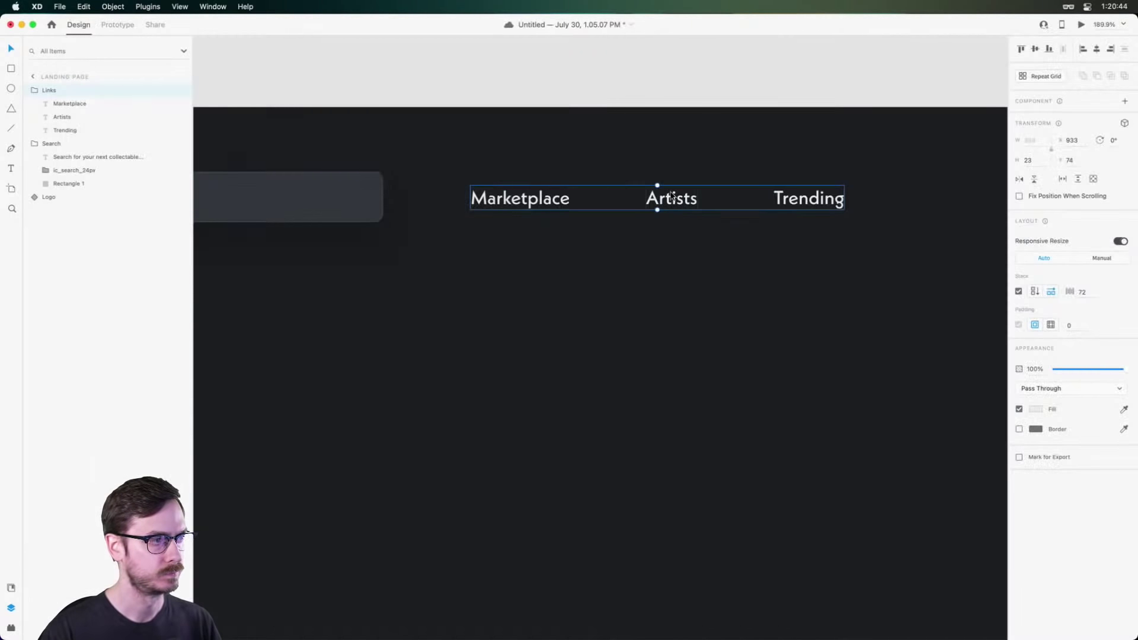
Draw a downward chevron about 16 by 8 with the Pen tool beside the Marketplace text, inside the Links stack.
{"action": "scroll", "coordinate": [652, 202], "scroll_direction": "up", "scroll_amount": 5}
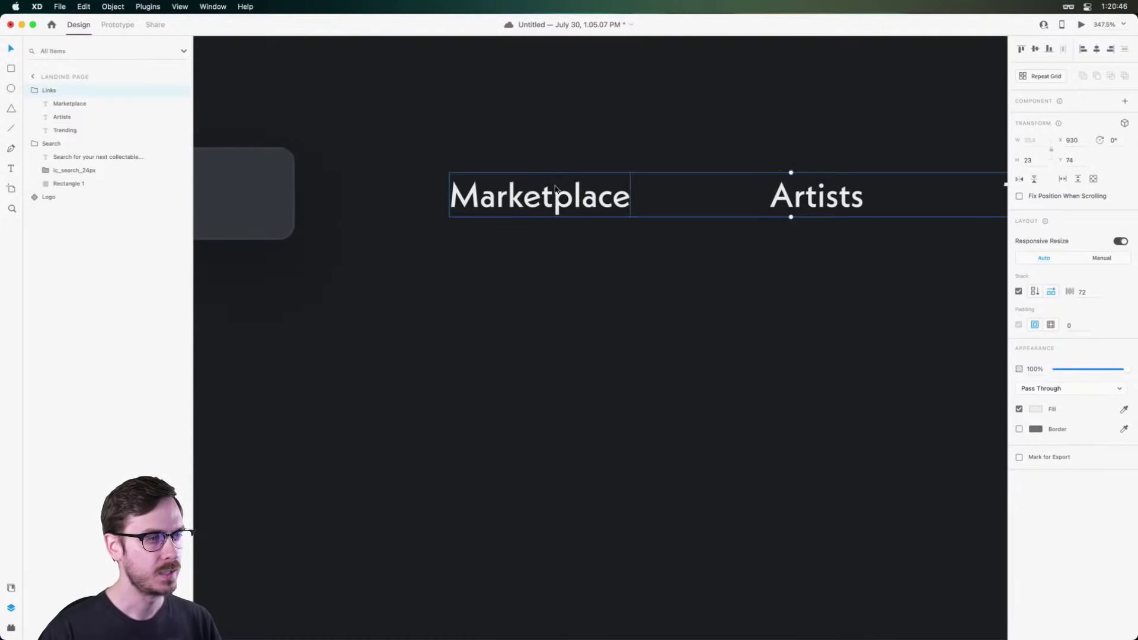
{"action": "double_click", "coordinate": [598, 197]}
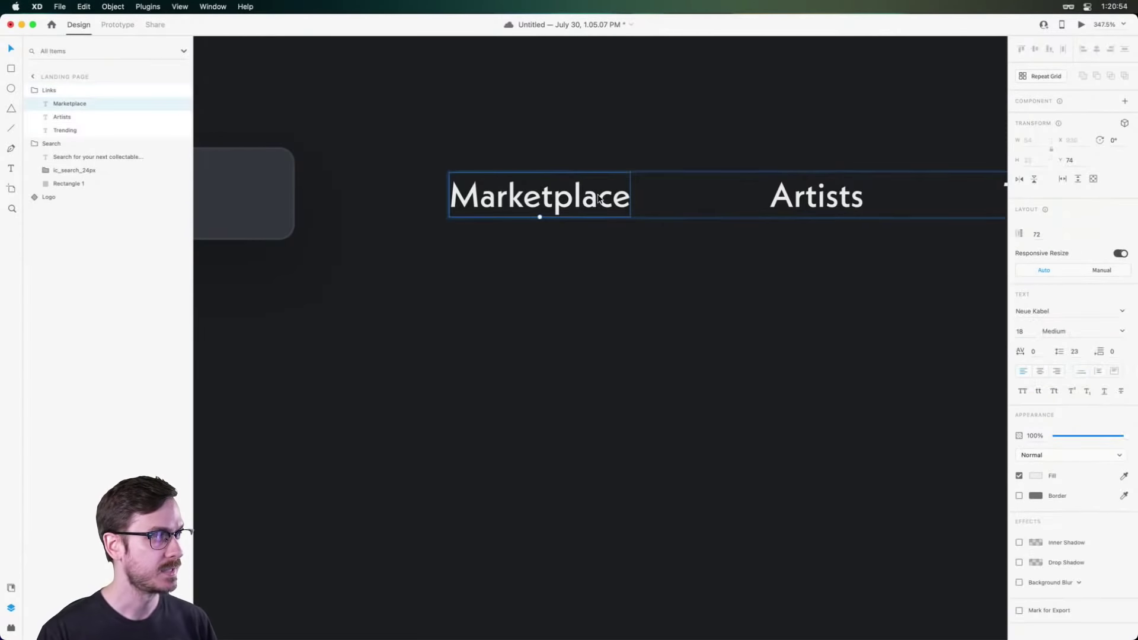
{"action": "scroll", "coordinate": [605, 198], "scroll_direction": "up", "scroll_amount": 3}
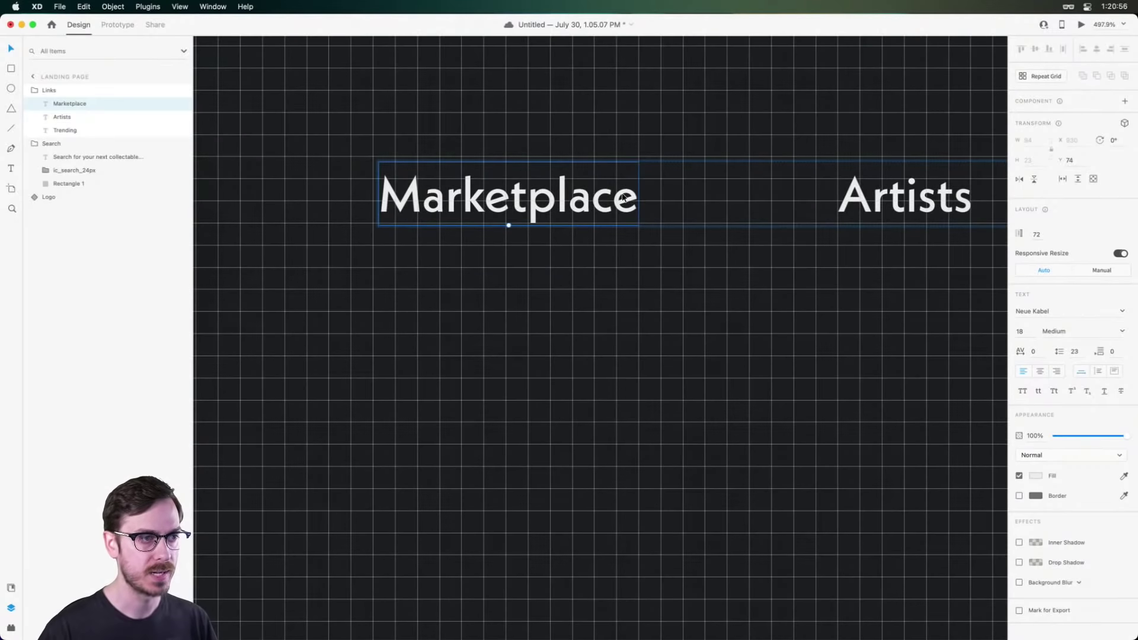
{"action": "scroll", "coordinate": [623, 197], "scroll_direction": "up", "scroll_amount": 3}
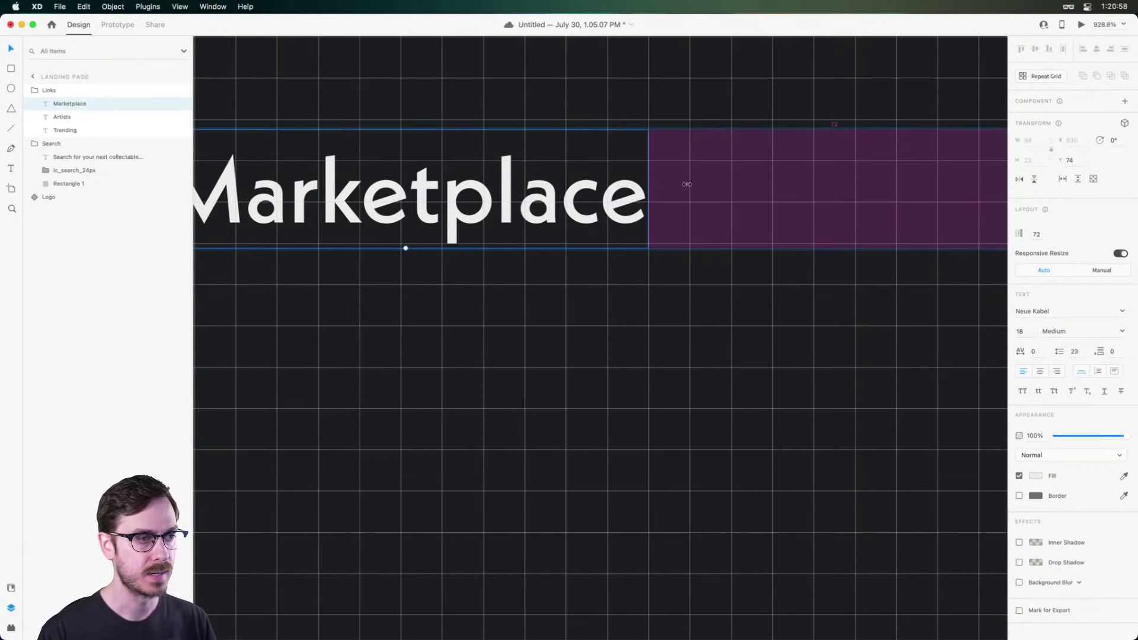
{"action": "key", "text": "p"}
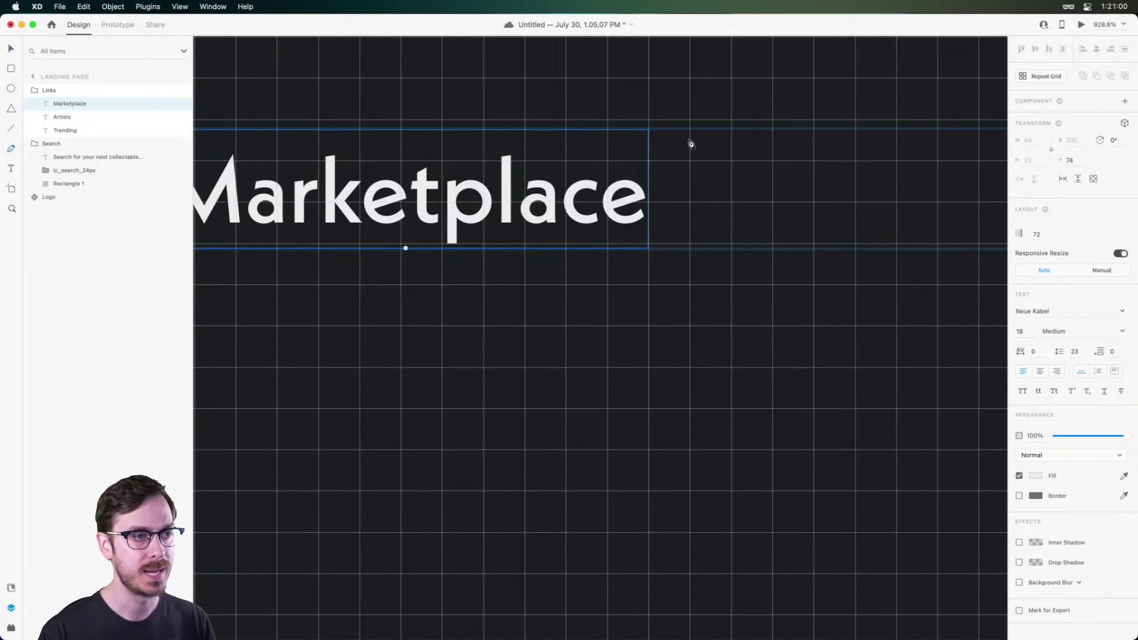
{"action": "left_click", "coordinate": [689, 160]}
{"action": "left_click", "coordinate": [730, 202]}
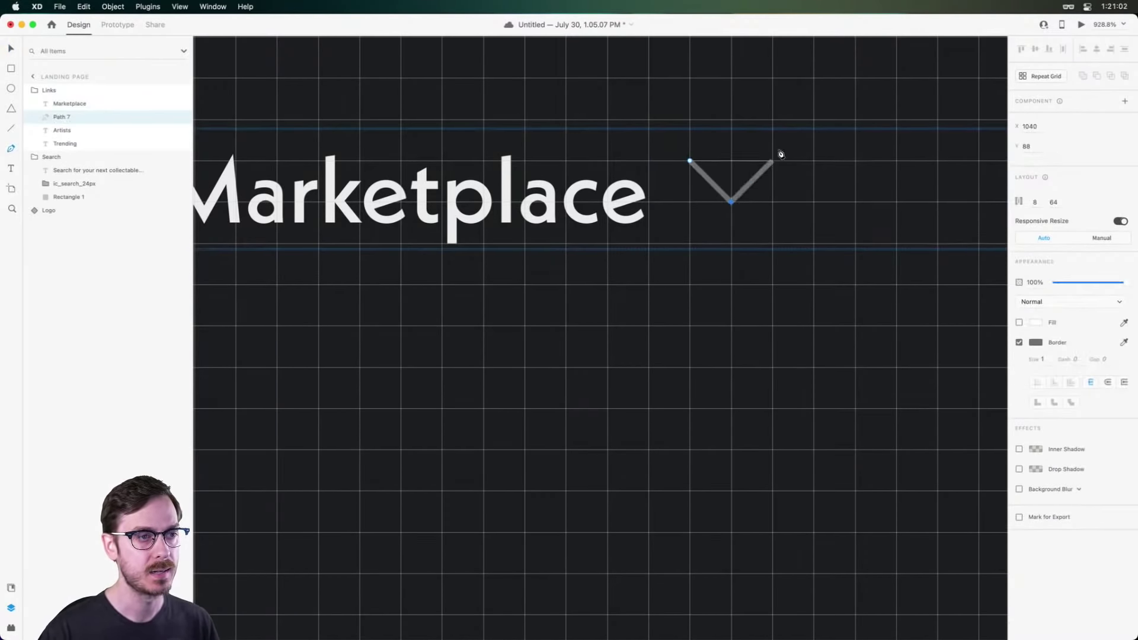
{"action": "left_click", "coordinate": [772, 160]}
{"action": "key", "text": "Escape"}
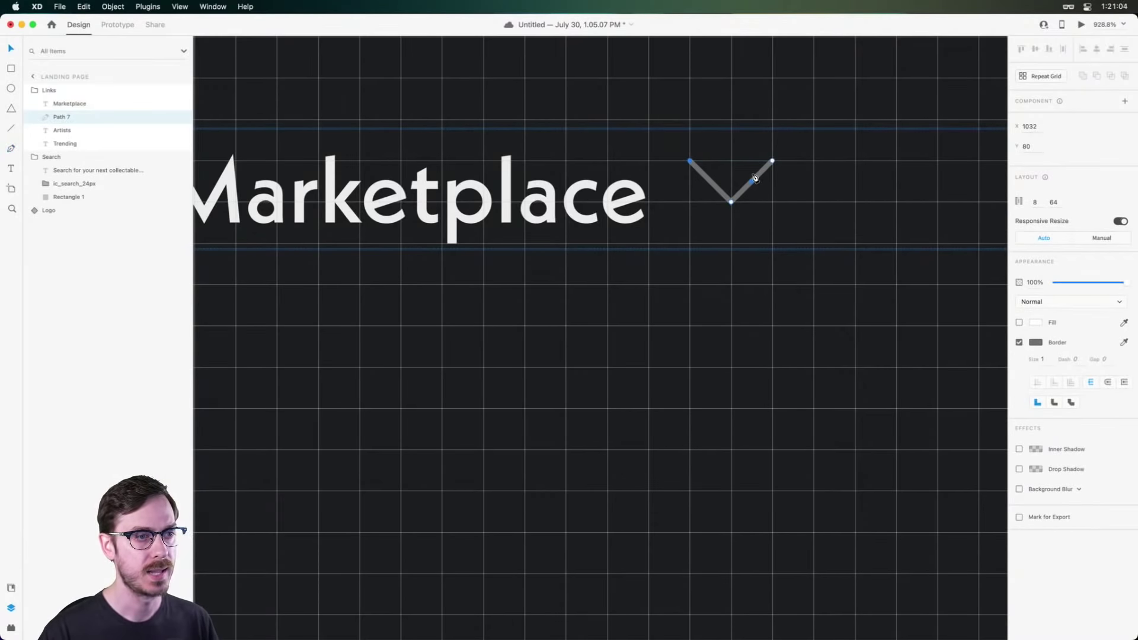
{"action": "key", "text": "Escape"}
Shrink the chevron to about 11 by 6, lower it beside Marketplace, and give it a white border of size 3.
{"action": "left_click_drag", "start_coordinate": [751, 181], "coordinate": [752, 197]}
{"action": "left_click", "coordinate": [1036, 375]}
{"action": "left_click_drag", "start_coordinate": [940, 342], "coordinate": [901, 310]}
{"action": "left_click", "coordinate": [1028, 393]}
{"action": "type", "text": "3"}
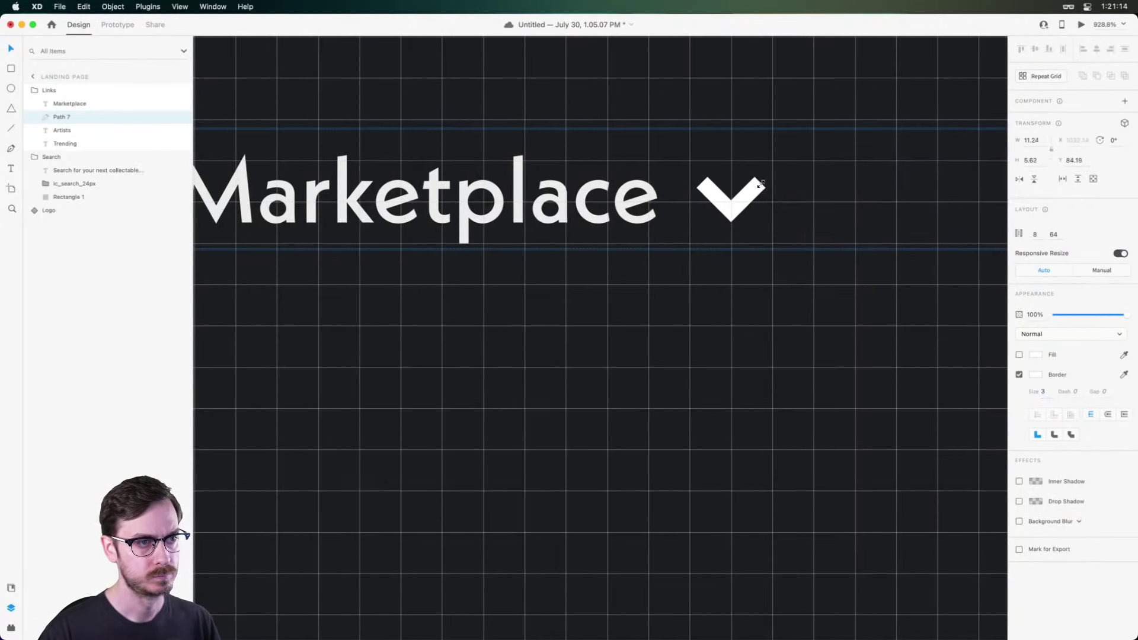
Preview the header, widen the gap between Marketplace and the chevron to 12, and preview it again.
{"action": "key", "text": "super+Return"}
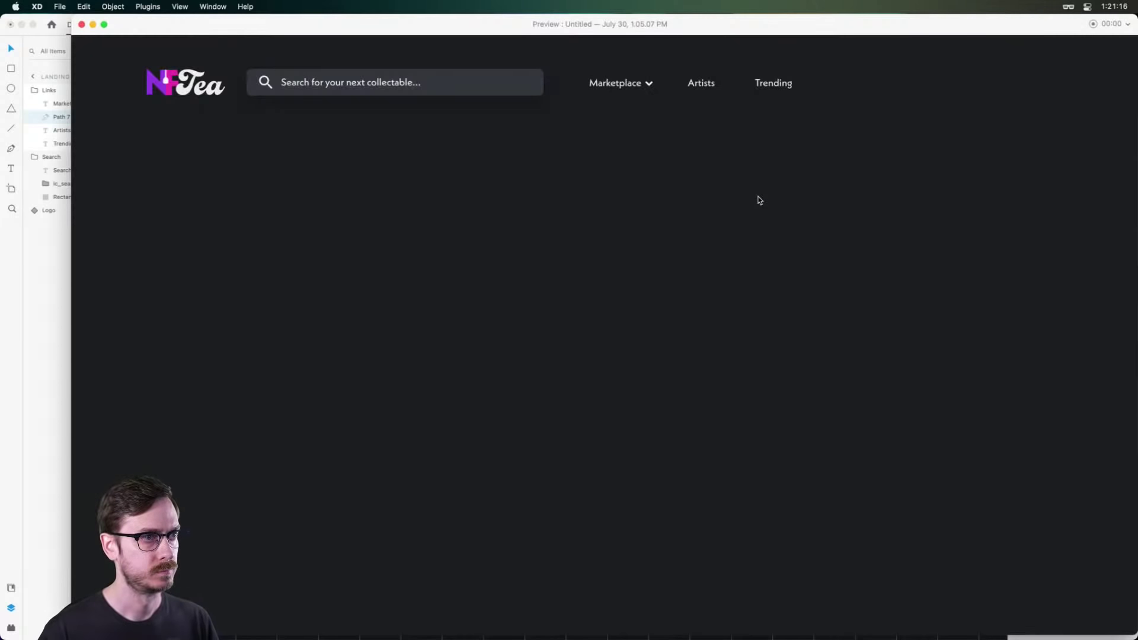
{"action": "key", "text": "super+w"}
{"action": "left_click_drag", "start_coordinate": [675, 199], "coordinate": [686, 199]}
{"action": "key", "text": "super+Return"}
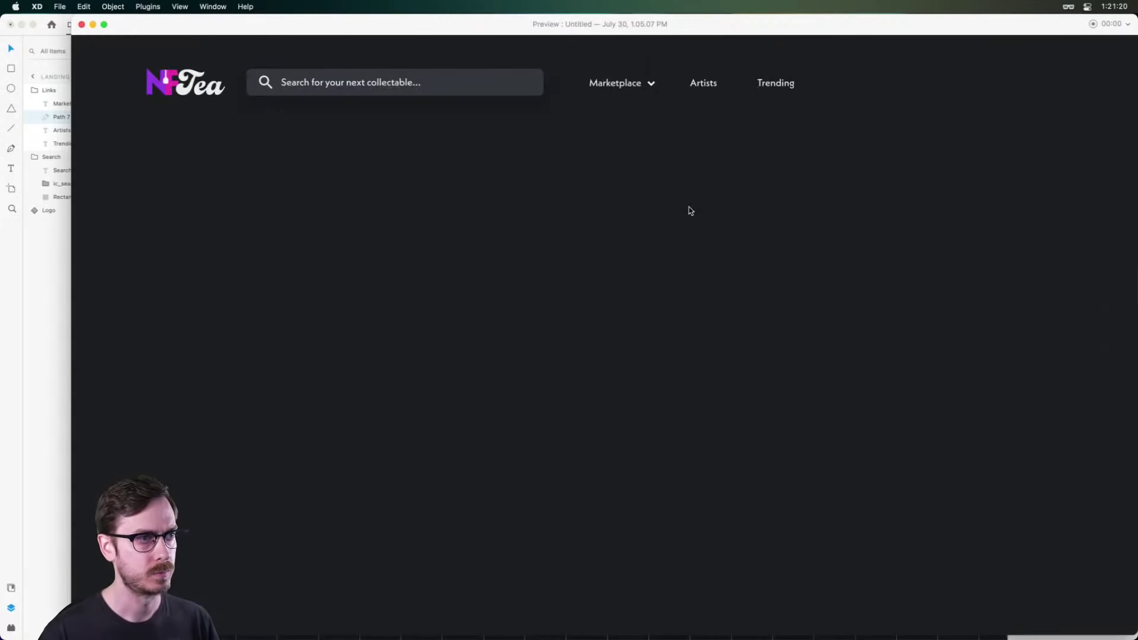
{"action": "key", "text": "super+w"}
{"action": "scroll", "coordinate": [689, 221], "scroll_direction": "down", "scroll_amount": 5}
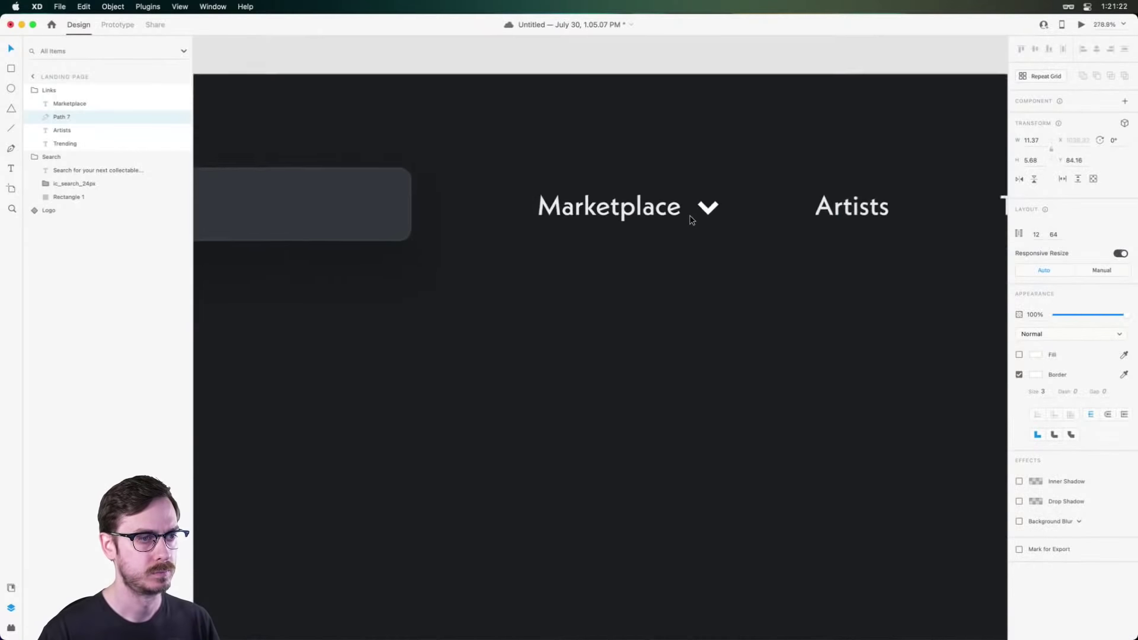
Move the whole Links stack closer to the search bar, to about X 917.
{"action": "key", "text": "Escape"}
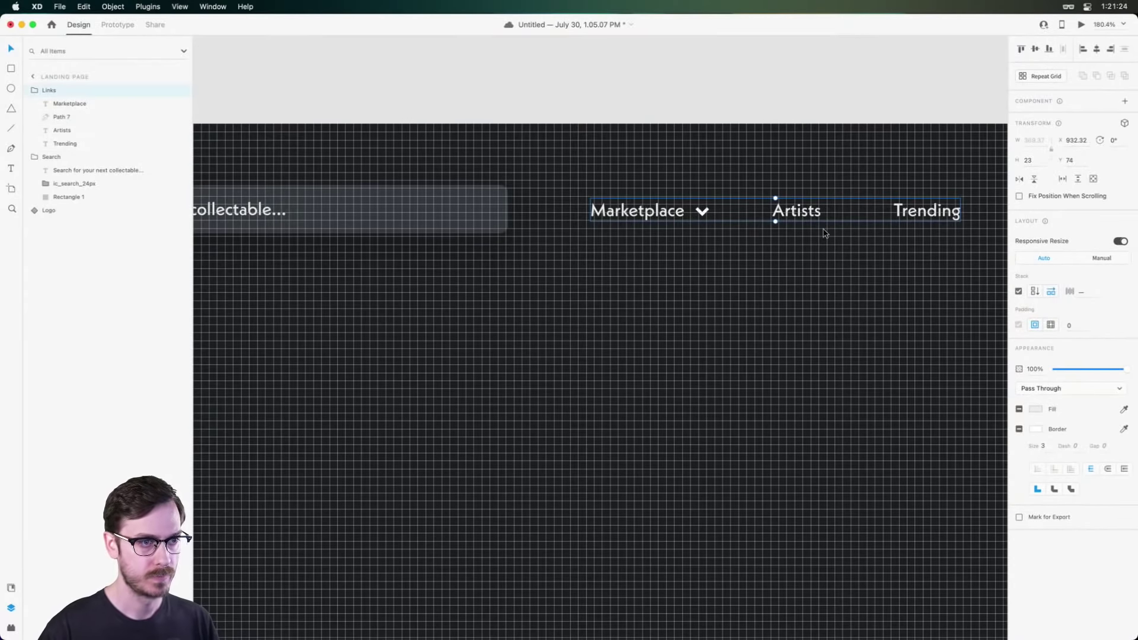
{"action": "scroll", "coordinate": [825, 233], "scroll_direction": "down", "scroll_amount": 5}
{"action": "scroll", "coordinate": [818, 247], "scroll_direction": "right", "scroll_amount": 2}
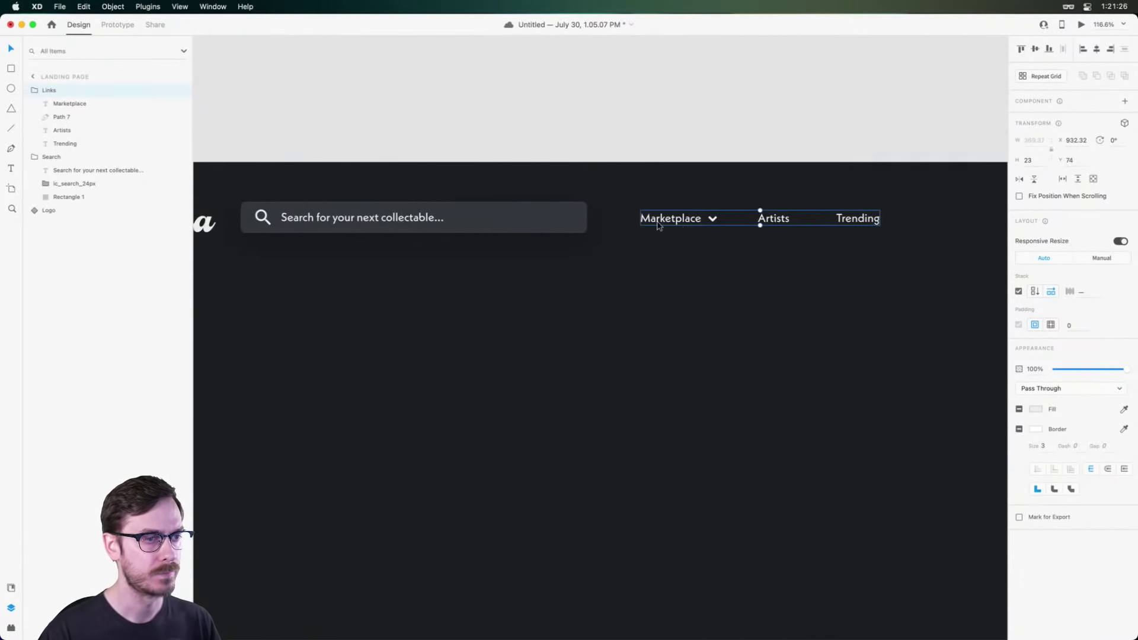
{"action": "left_click_drag", "start_coordinate": [668, 219], "coordinate": [653, 219]}
Draw a 120 by 48 rectangle after the Trending link, level with the search bar.
{"action": "scroll", "coordinate": [804, 239], "scroll_direction": "right", "scroll_amount": 5}
{"action": "scroll", "coordinate": [804, 239], "scroll_direction": "up", "scroll_amount": 1}
{"action": "scroll", "coordinate": [770, 234], "scroll_direction": "right", "scroll_amount": 3}
{"action": "scroll", "coordinate": [770, 233], "scroll_direction": "up", "scroll_amount": 1}
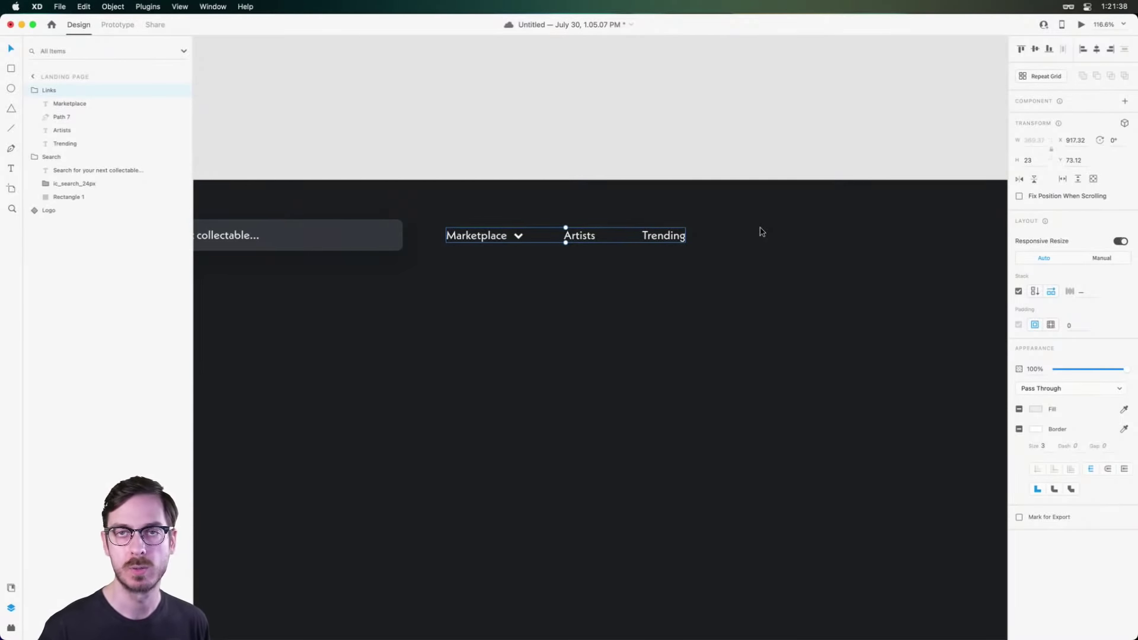
{"action": "scroll", "coordinate": [785, 224], "scroll_direction": "up", "scroll_amount": 2}
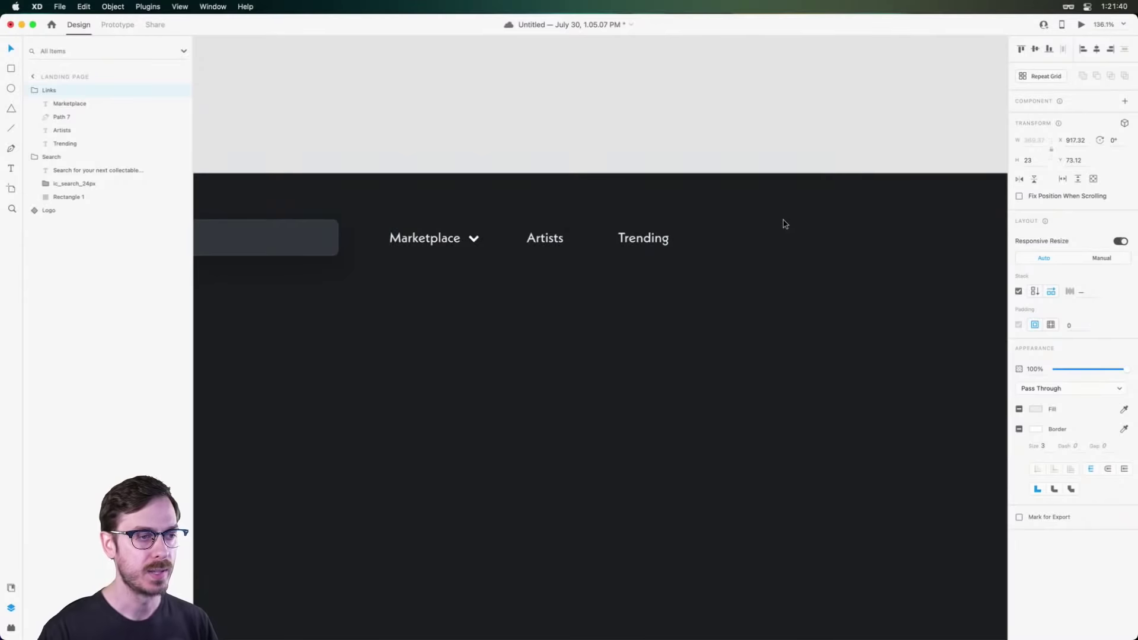
{"action": "key", "text": "r"}
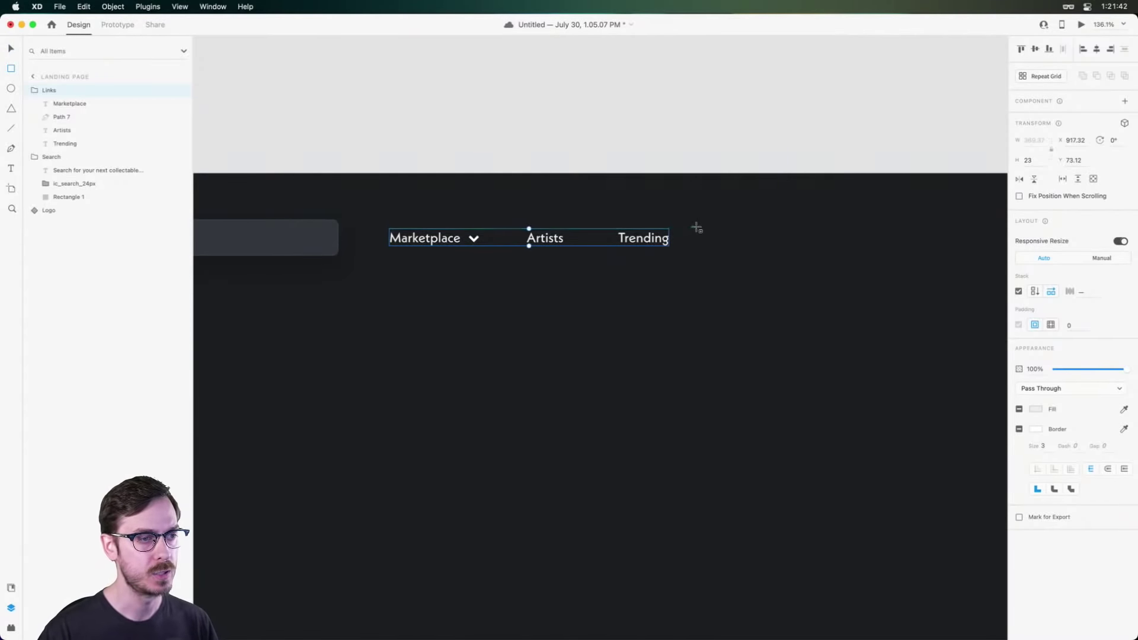
{"action": "left_click_drag", "start_coordinate": [698, 222], "coordinate": [785, 259]}
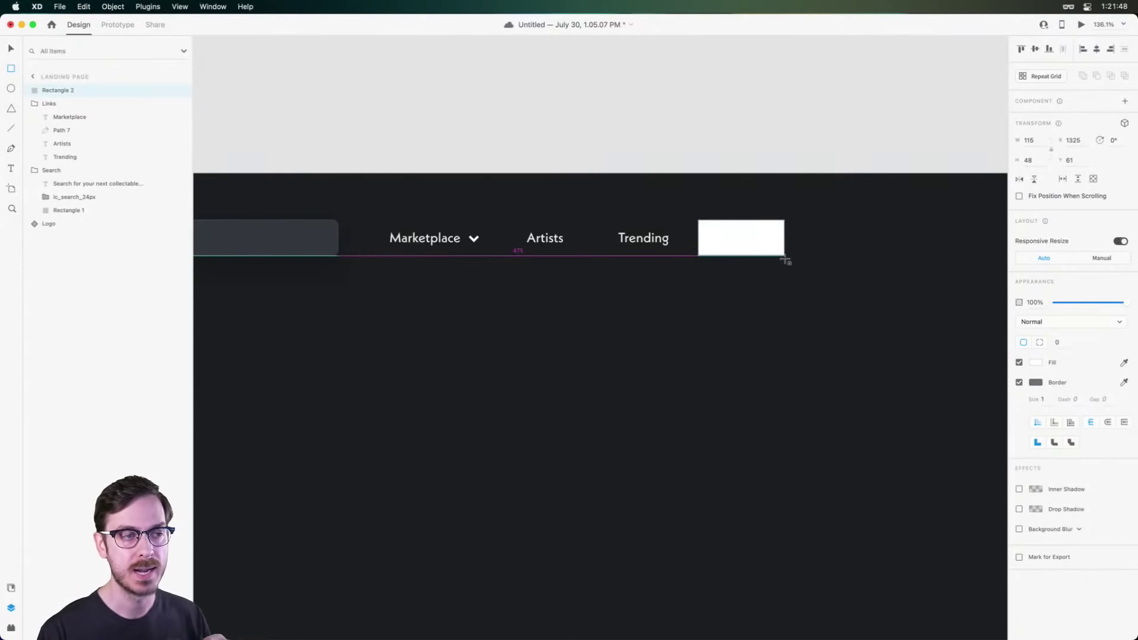
{"action": "left_click_drag", "start_coordinate": [785, 259], "coordinate": [789, 256]}
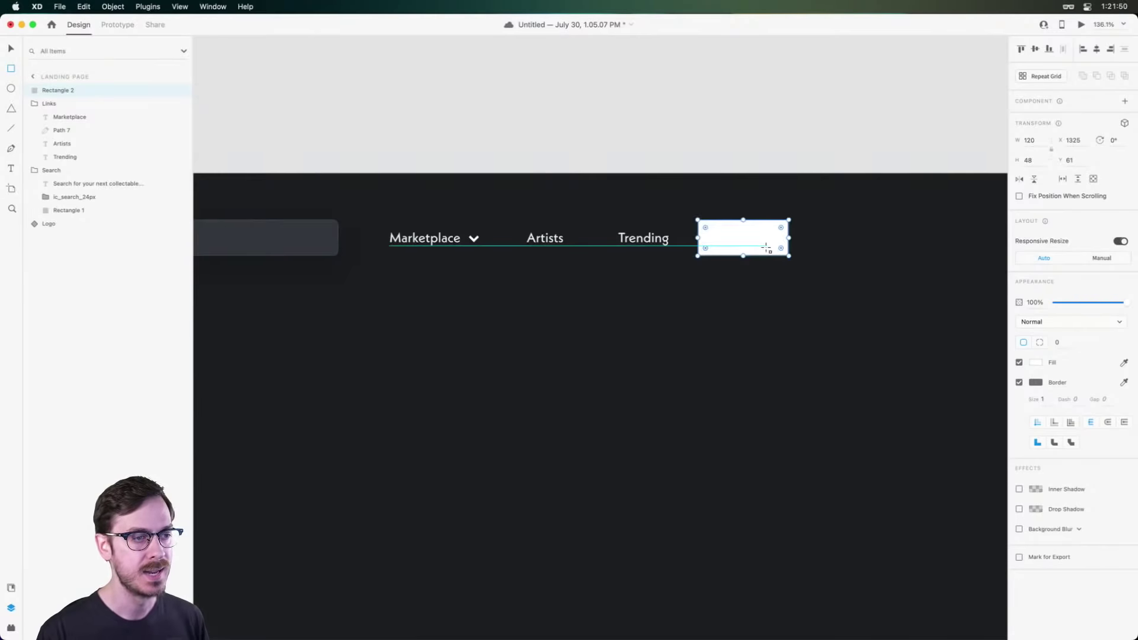
{"action": "key", "text": "v"}
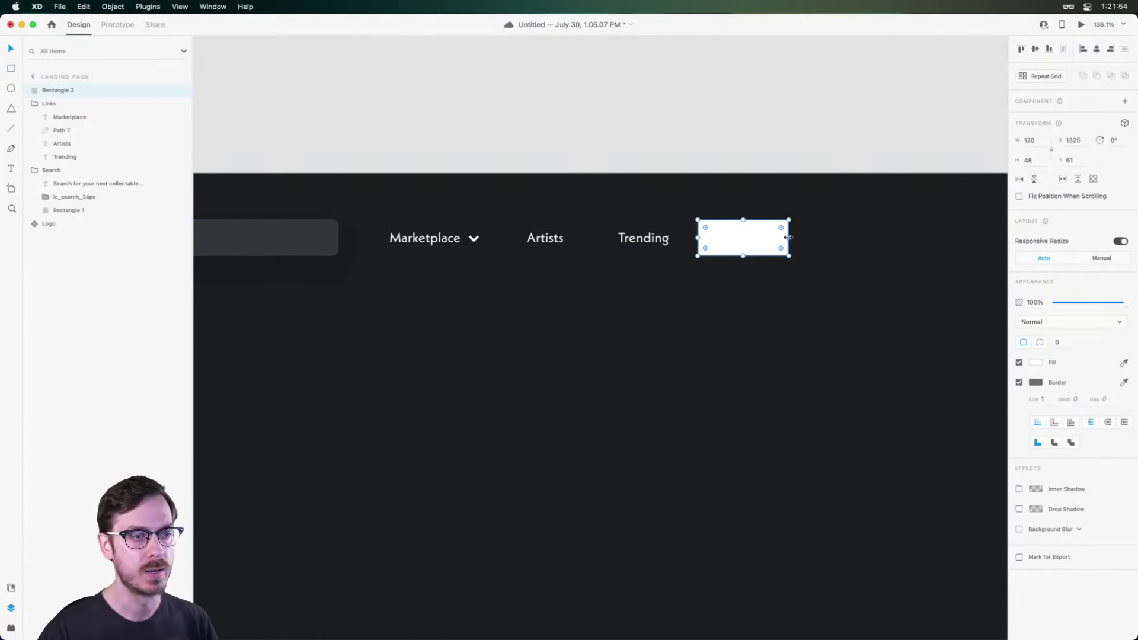
Round the new rectangle's corners to 8 and paste the search bar rectangle's appearance onto it.
{"action": "scroll", "coordinate": [788, 237], "scroll_direction": "up", "scroll_amount": 3}
{"action": "left_click_drag", "start_coordinate": [654, 218], "coordinate": [656, 212]}
{"action": "scroll", "coordinate": [656, 212], "scroll_direction": "left", "scroll_amount": 5}
{"action": "scroll", "coordinate": [462, 229], "scroll_direction": "left", "scroll_amount": 3}
{"action": "left_click", "coordinate": [461, 227]}
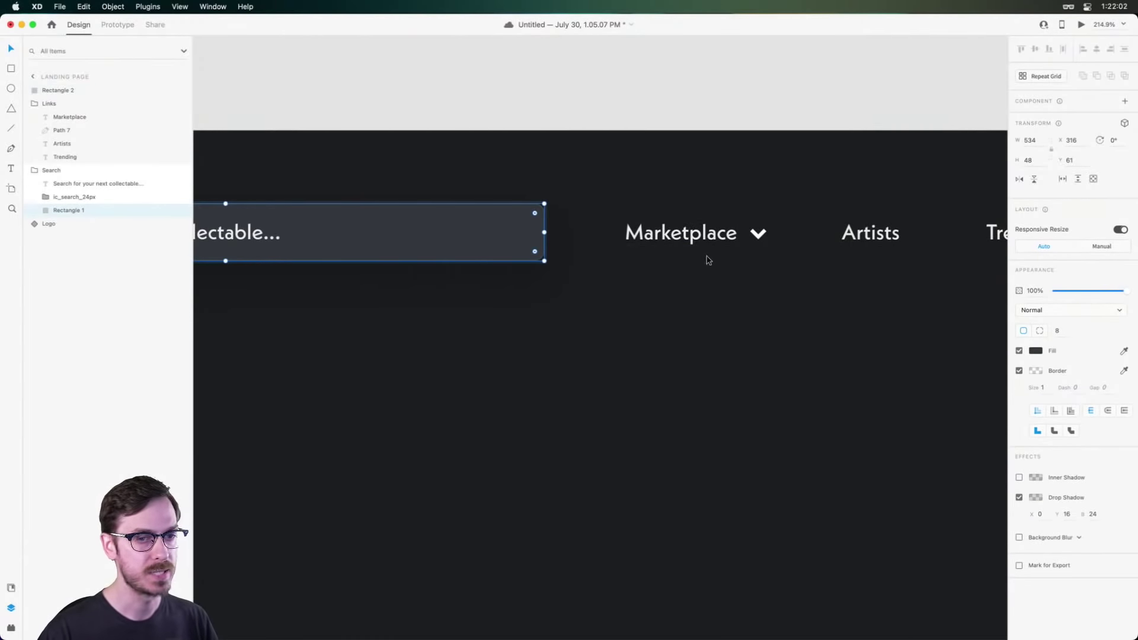
{"action": "scroll", "coordinate": [711, 255], "scroll_direction": "right", "scroll_amount": 7}
{"action": "left_click", "coordinate": [733, 225]}
{"action": "right_click", "coordinate": [734, 223]}
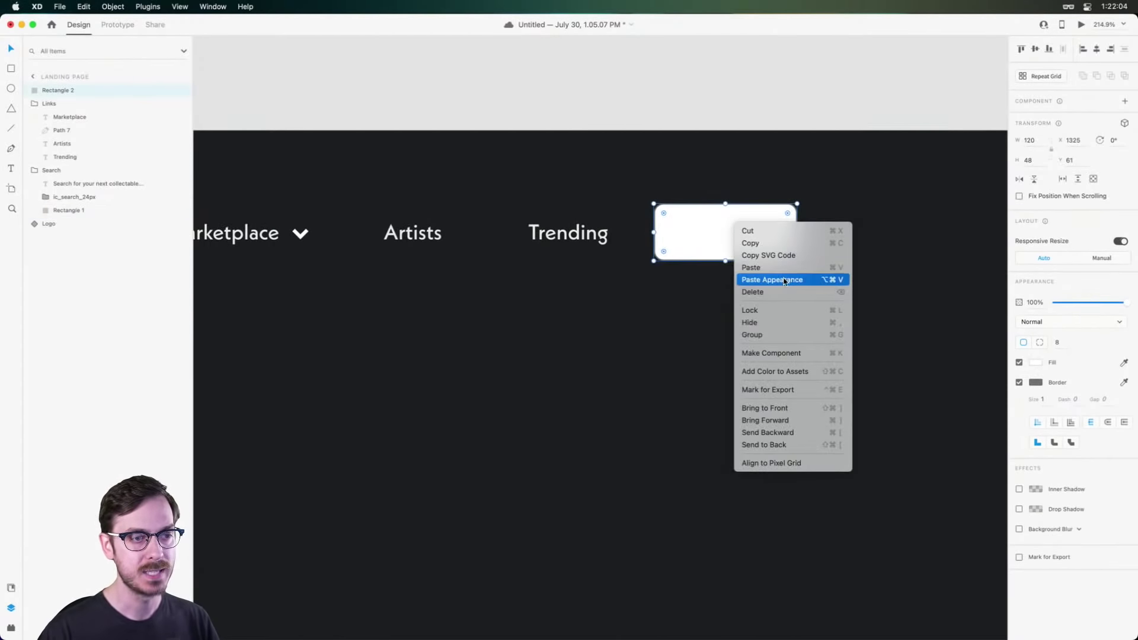
{"action": "left_click", "coordinate": [771, 280]}
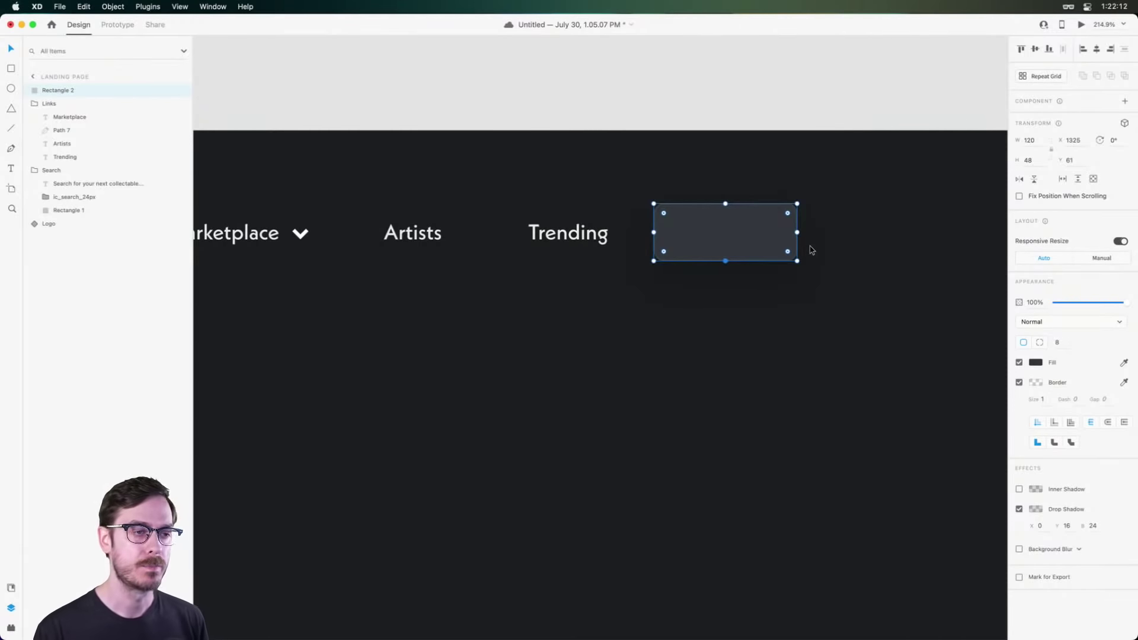
Turn off the new rectangle's drop shadow and compare it with the search bar.
{"action": "left_click", "coordinate": [767, 345]}
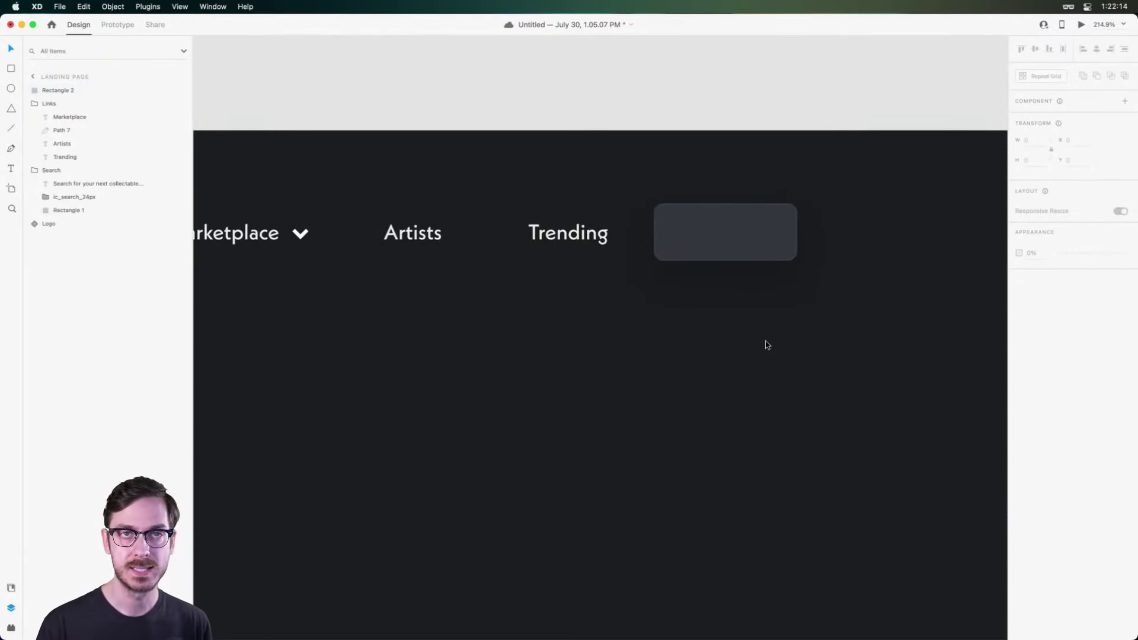
{"action": "left_click", "coordinate": [736, 249]}
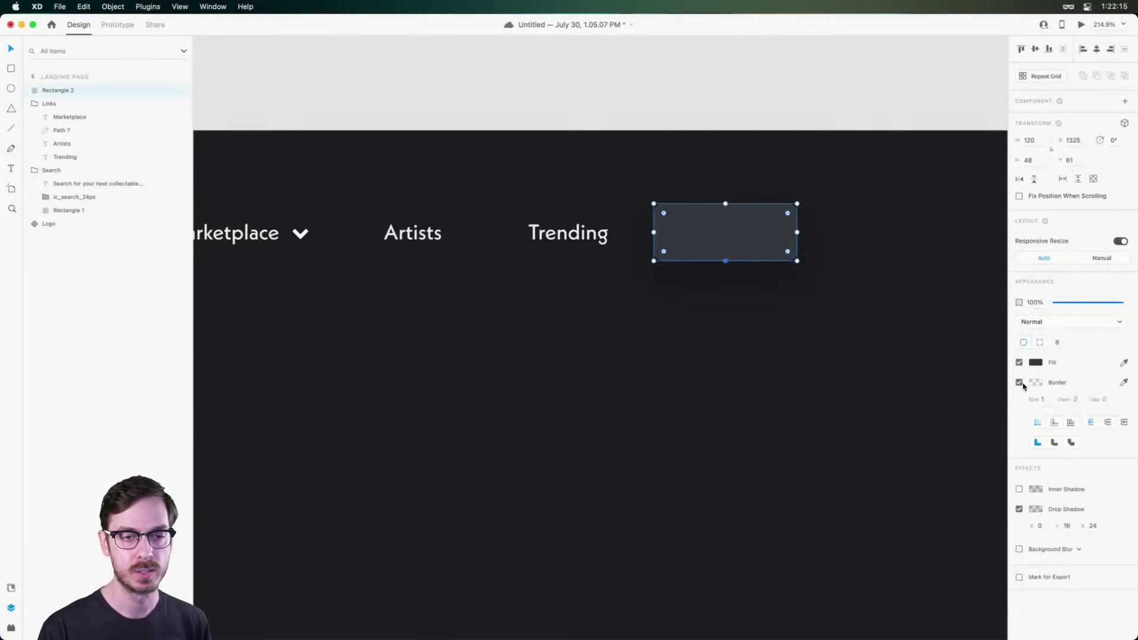
{"action": "left_click", "coordinate": [1018, 509]}
{"action": "scroll", "coordinate": [713, 223], "scroll_direction": "left", "scroll_amount": 15}
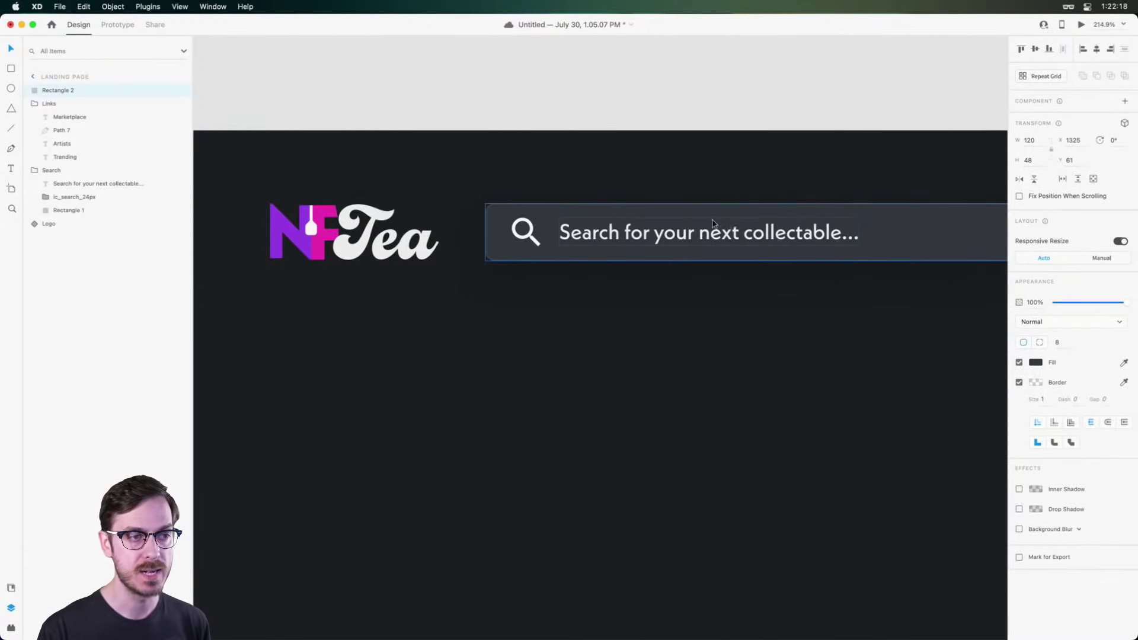
{"action": "scroll", "coordinate": [712, 223], "scroll_direction": "right", "scroll_amount": 10}
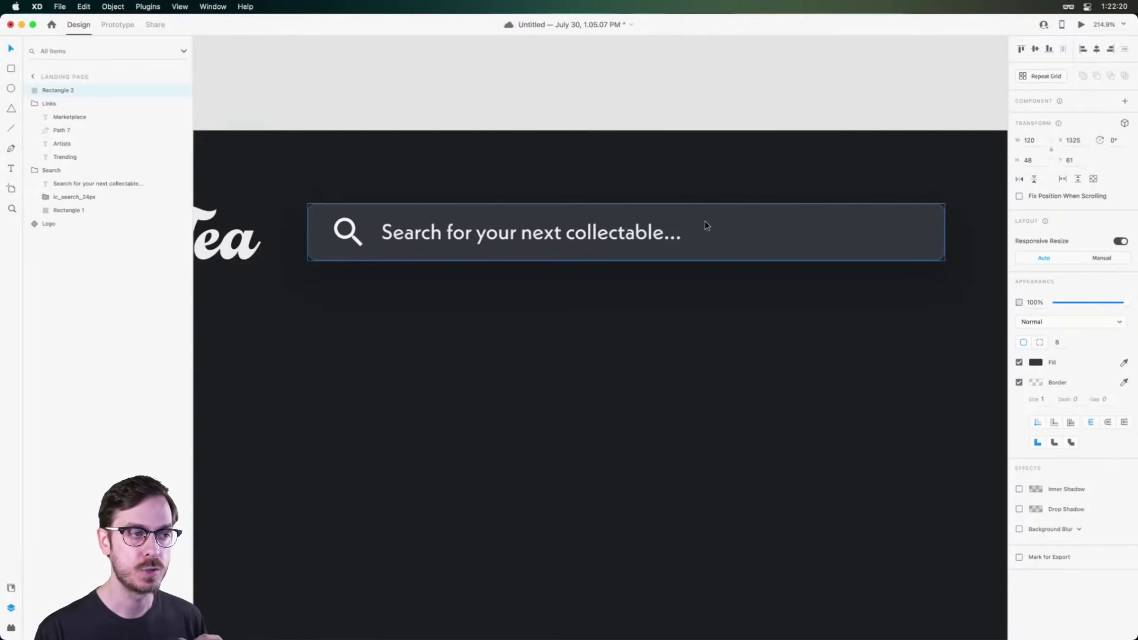
{"action": "scroll", "coordinate": [706, 226], "scroll_direction": "right", "scroll_amount": 20}
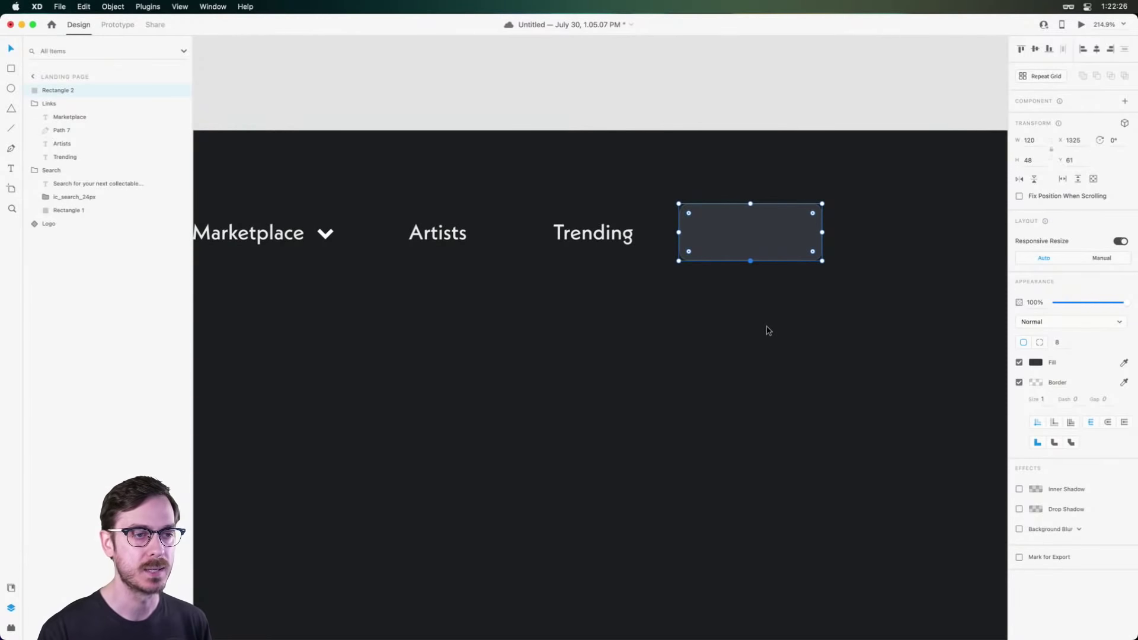
Widen the rectangle to 139 and add the text "Connect Wallet" centred on it.
{"action": "left_click_drag", "start_coordinate": [822, 233], "coordinate": [844, 234]}
{"action": "scroll", "coordinate": [830, 223], "scroll_direction": "up", "scroll_amount": 5}
{"action": "key", "text": "t"}
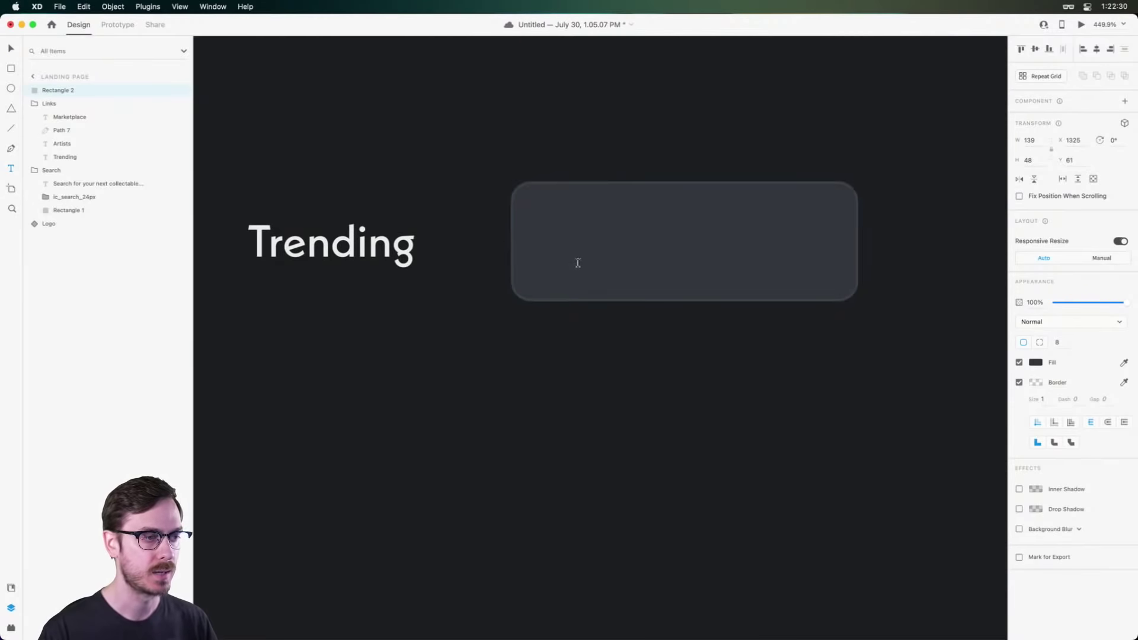
{"action": "left_click", "coordinate": [577, 263]}
{"action": "type", "text": "Connect Wallet"}
{"action": "key", "text": "Escape"}
{"action": "left_click_drag", "start_coordinate": [722, 244], "coordinate": [682, 245]}
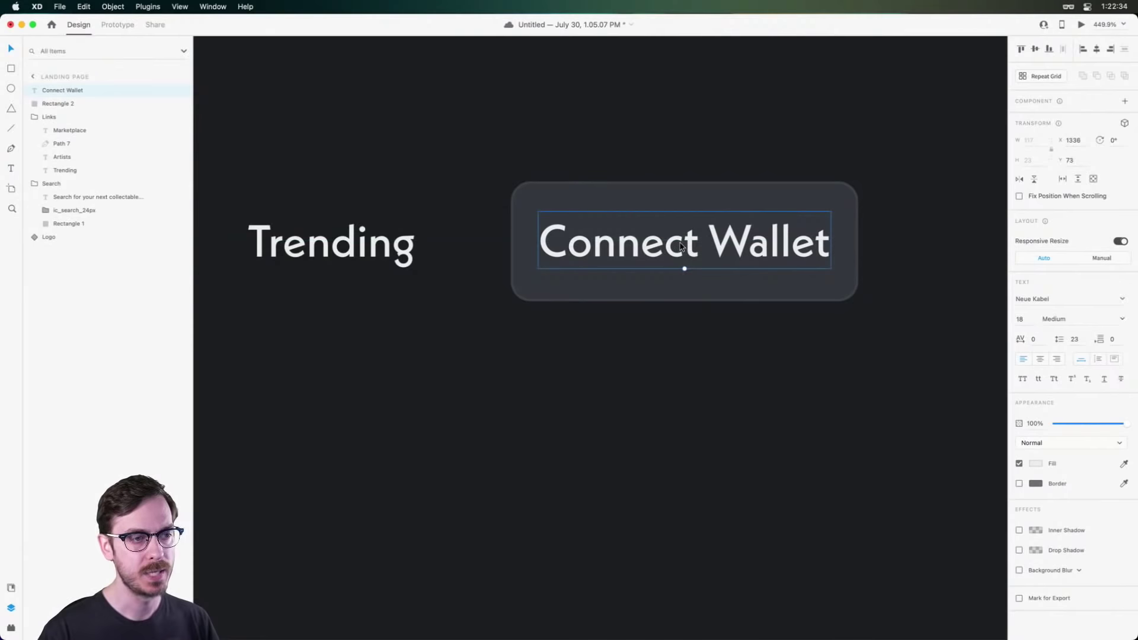
Set the Connect Wallet text weight to Bold and nudge the text slightly to the right within its rectangle.
{"action": "left_click", "coordinate": [1113, 321]}
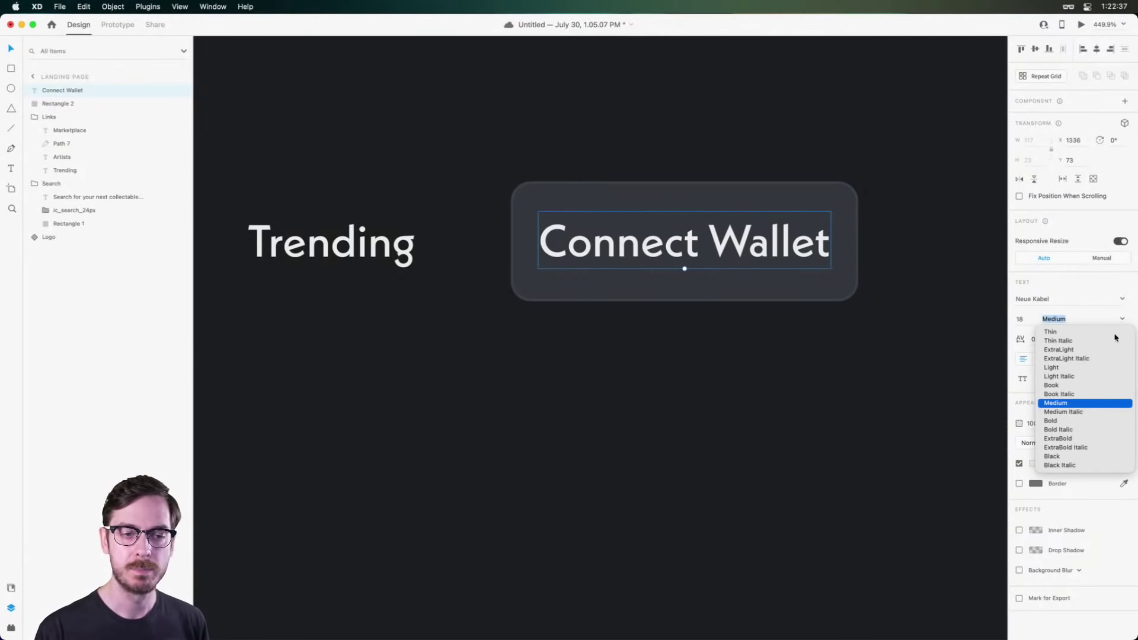
{"action": "left_click", "coordinate": [1050, 421]}
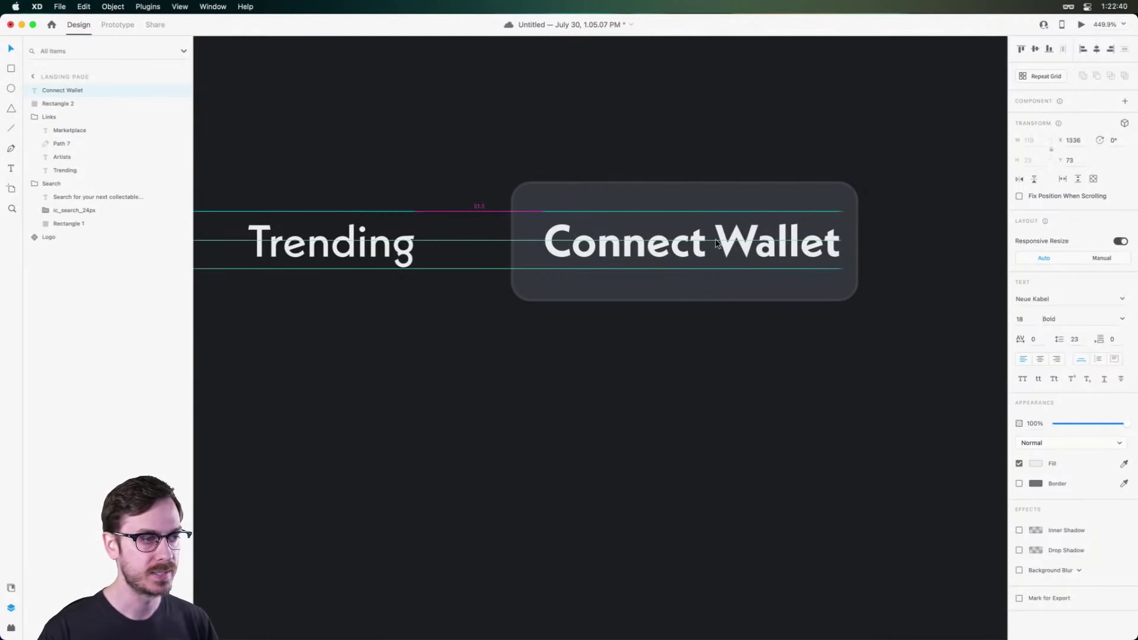
{"action": "key", "text": "Right"}
{"action": "key", "text": "Right"}
{"action": "key", "text": "Right"}
{"action": "left_click", "coordinate": [851, 278]}
{"action": "left_click", "coordinate": [868, 223]}
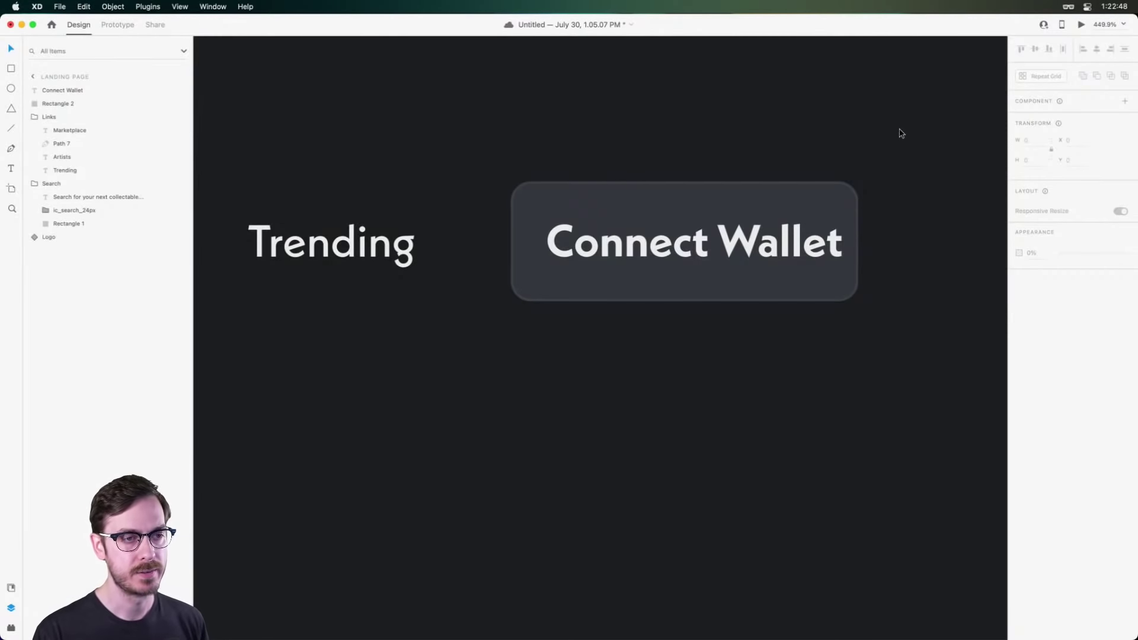
Group the Connect Wallet text with its rectangle and name the group Button.
{"action": "left_click_drag", "start_coordinate": [893, 148], "coordinate": [815, 261]}
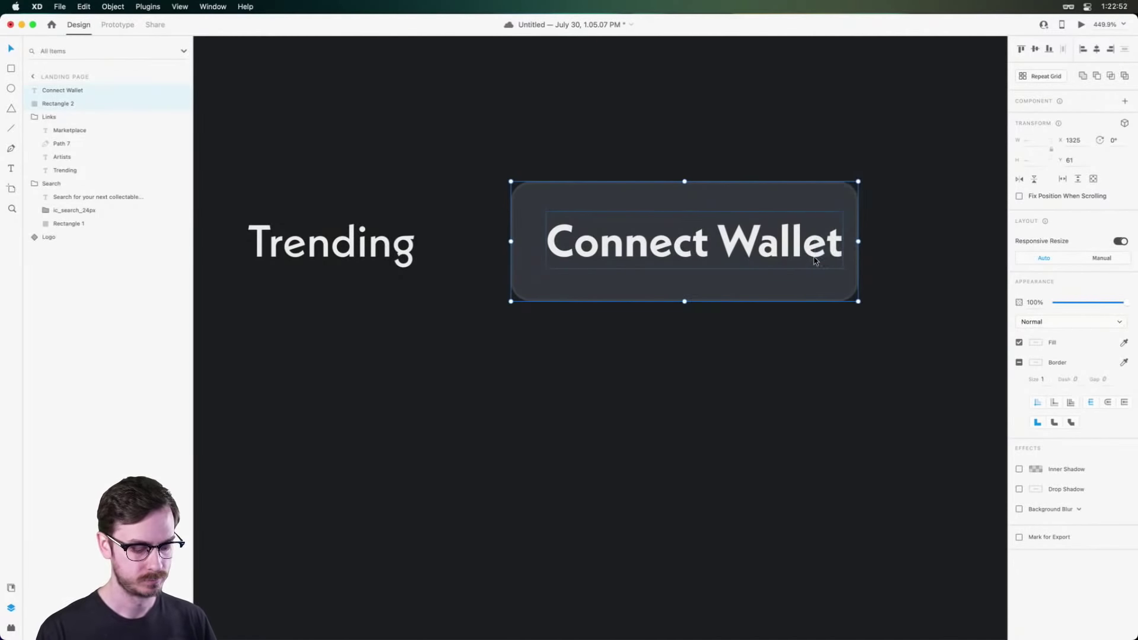
{"action": "key", "text": "super+g"}
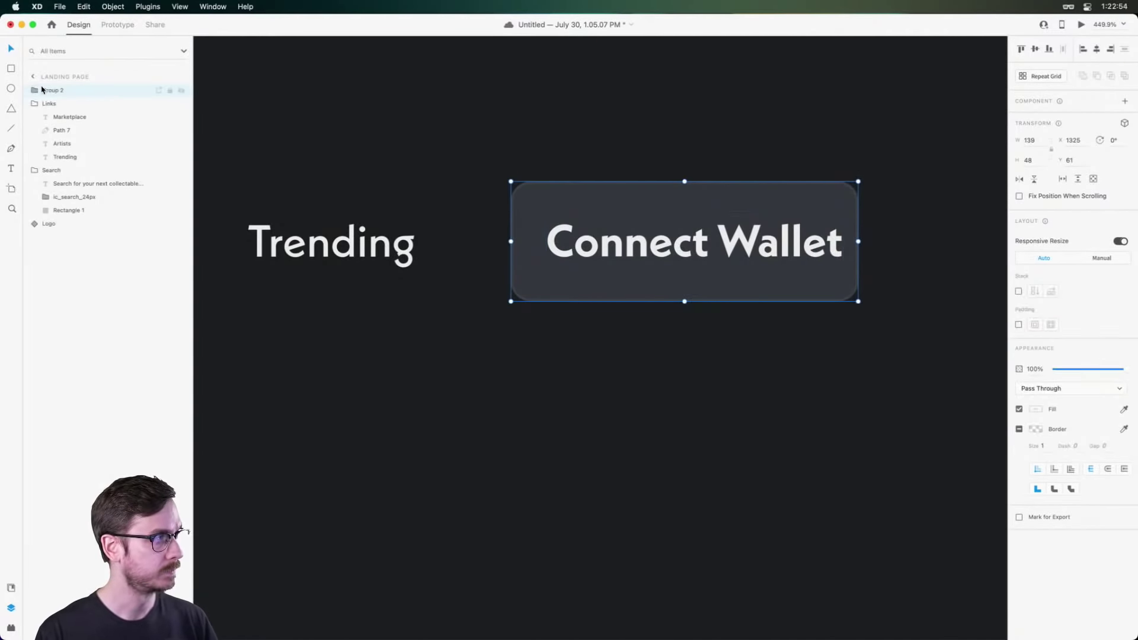
{"action": "double_click", "coordinate": [53, 90]}
{"action": "type", "text": "Button"}
{"action": "key", "text": "Return"}
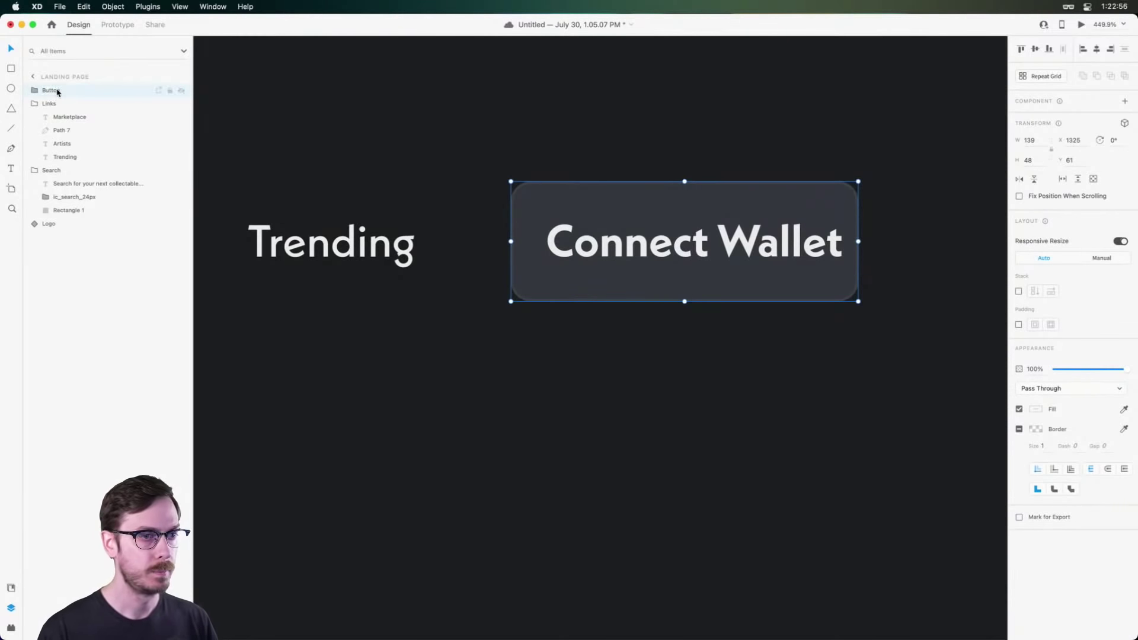
Turn on padding for the Button group and set its left and right padding to 16.
{"action": "left_click", "coordinate": [1018, 325]}
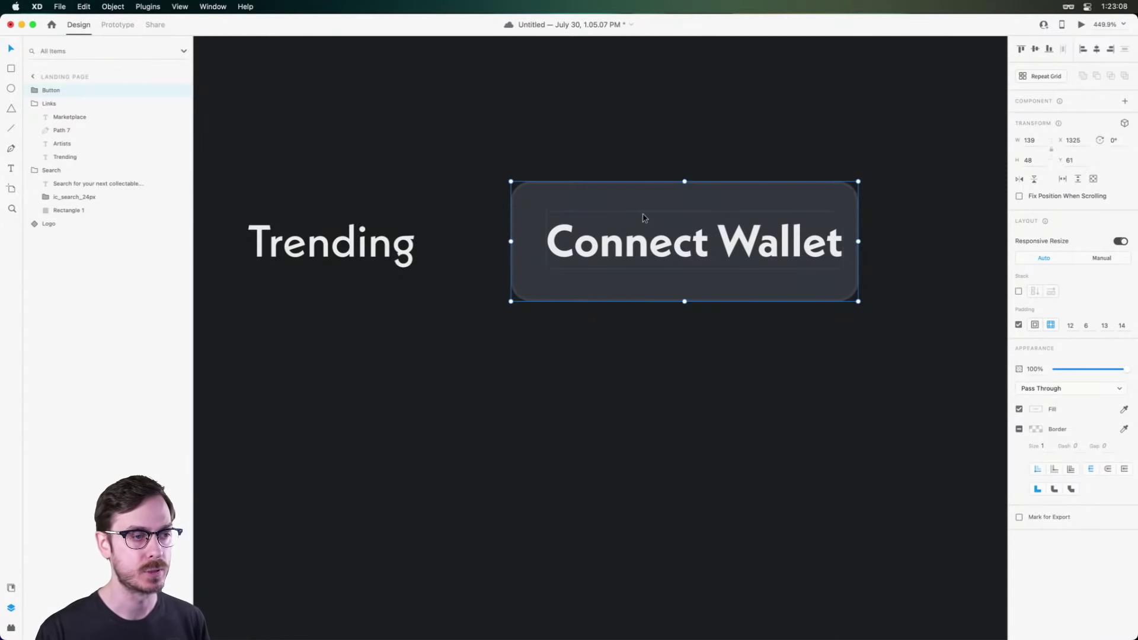
{"action": "left_click", "coordinate": [1126, 327]}
{"action": "type", "text": "16"}
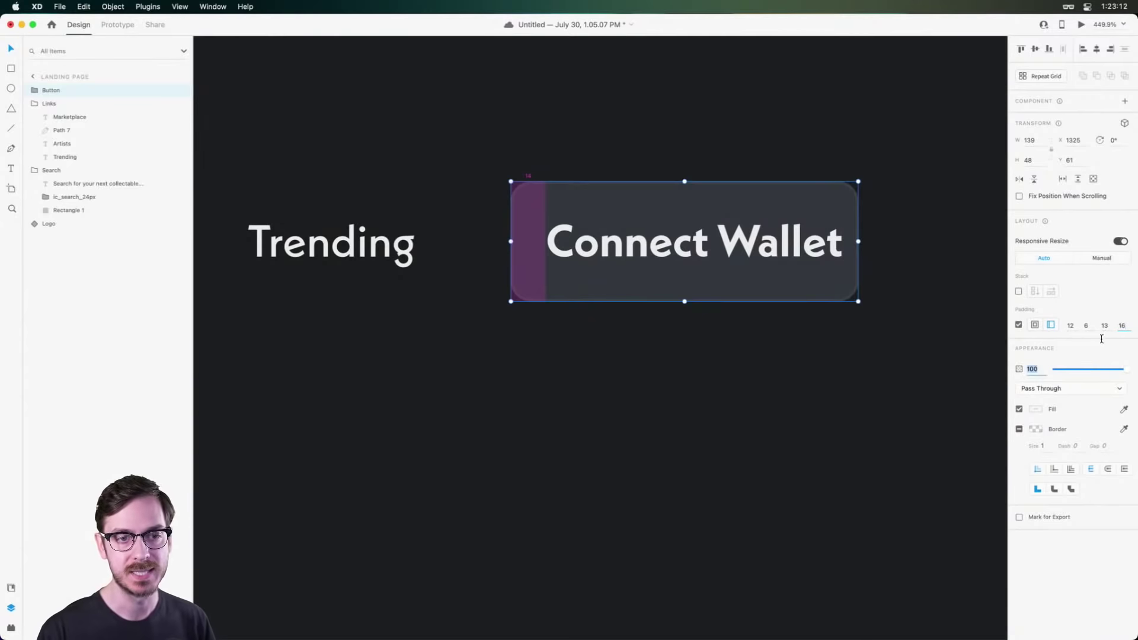
{"action": "left_click", "coordinate": [1089, 327]}
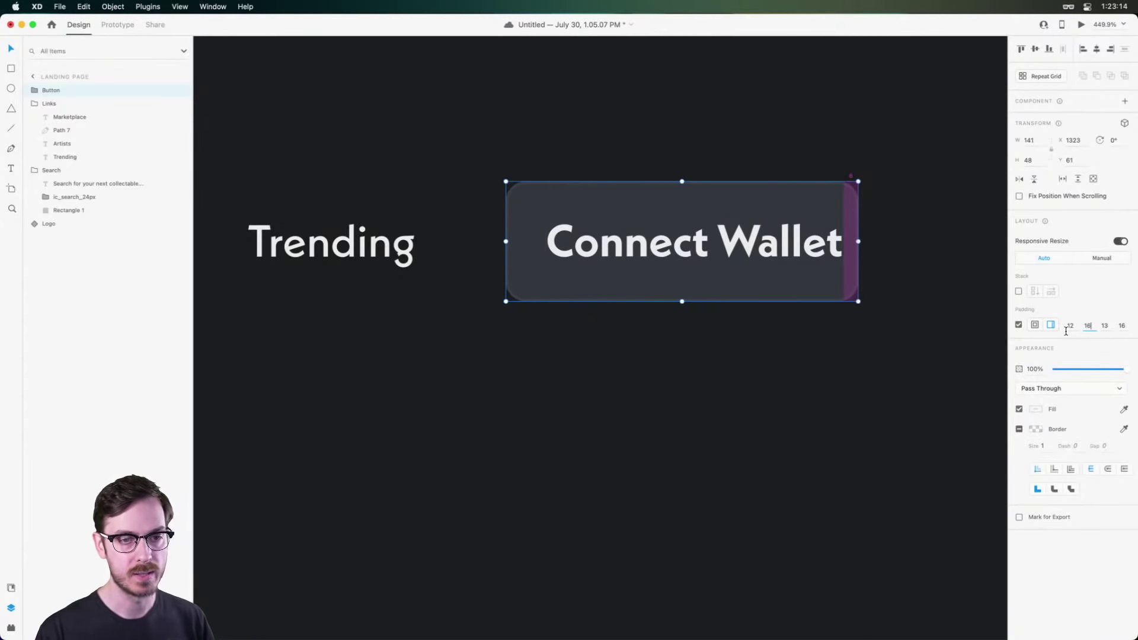
{"action": "type", "text": "16"}
{"action": "key", "text": "Tab"}
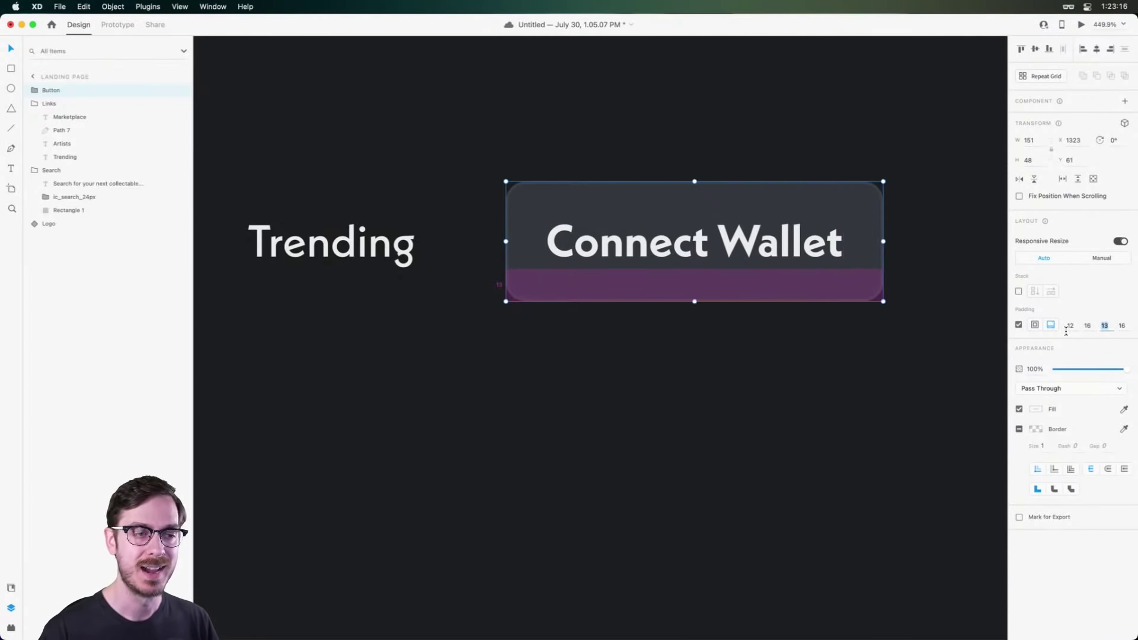
{"action": "left_click", "coordinate": [898, 379]}
Move the Connect Wallet button right, away from the Trending link, to about X 1359.
{"action": "left_click", "coordinate": [746, 246]}
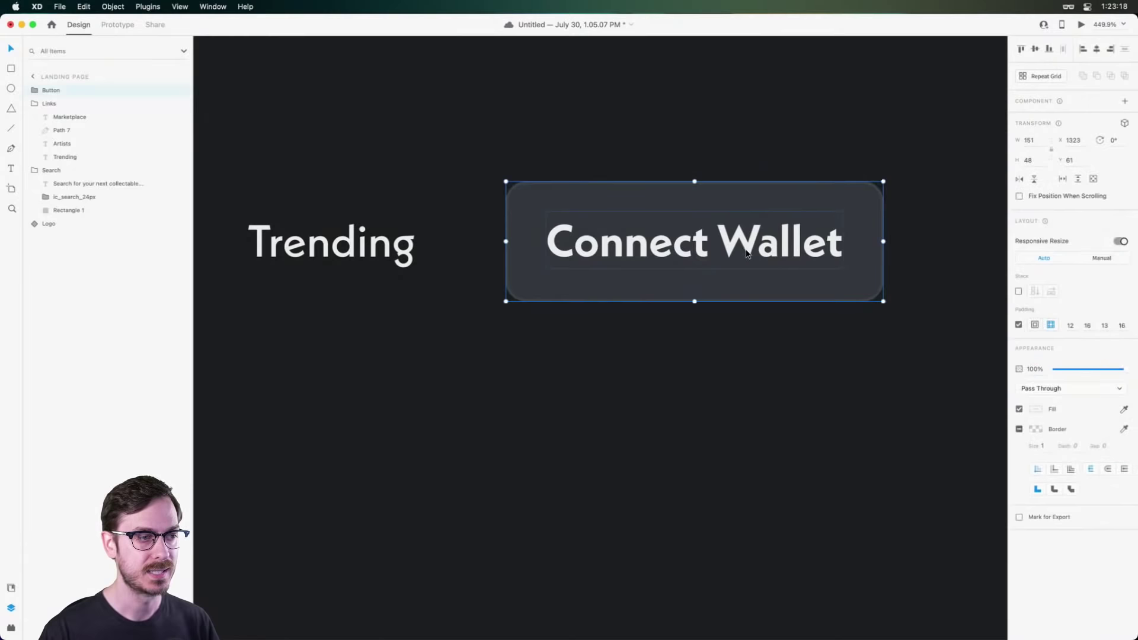
{"action": "left_click_drag", "start_coordinate": [747, 246], "coordinate": [807, 252]}
{"action": "scroll", "coordinate": [816, 246], "scroll_direction": "down", "scroll_amount": 8}
{"action": "left_click", "coordinate": [942, 296]}
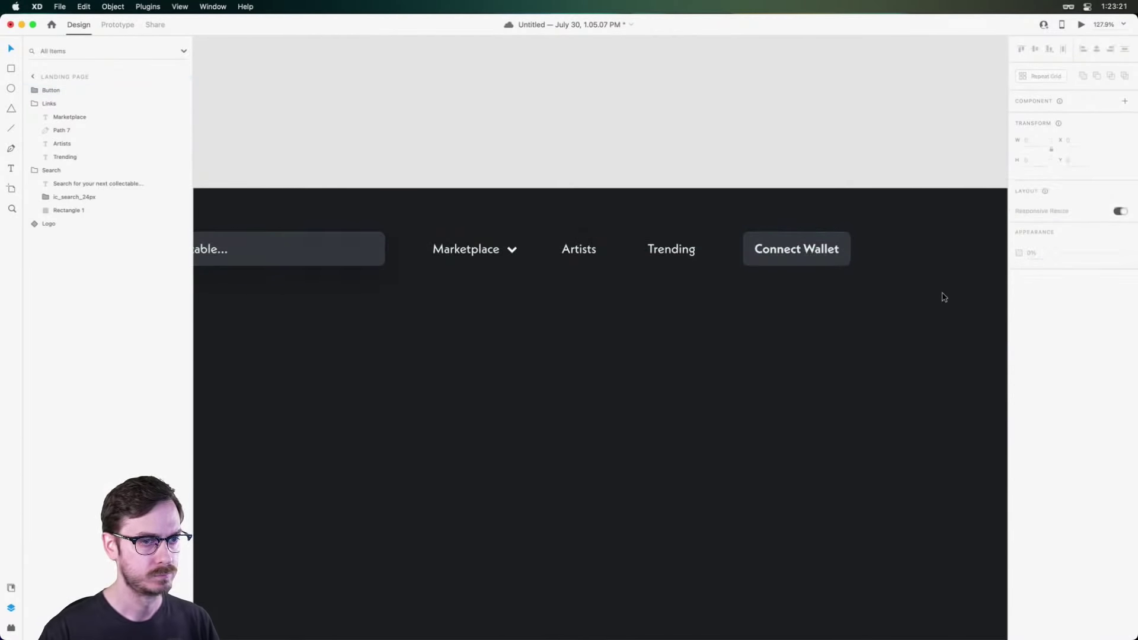
Set the Connect Wallet text size to 16.
{"action": "double_click", "coordinate": [800, 249]}
{"action": "left_click", "coordinate": [1024, 310]}
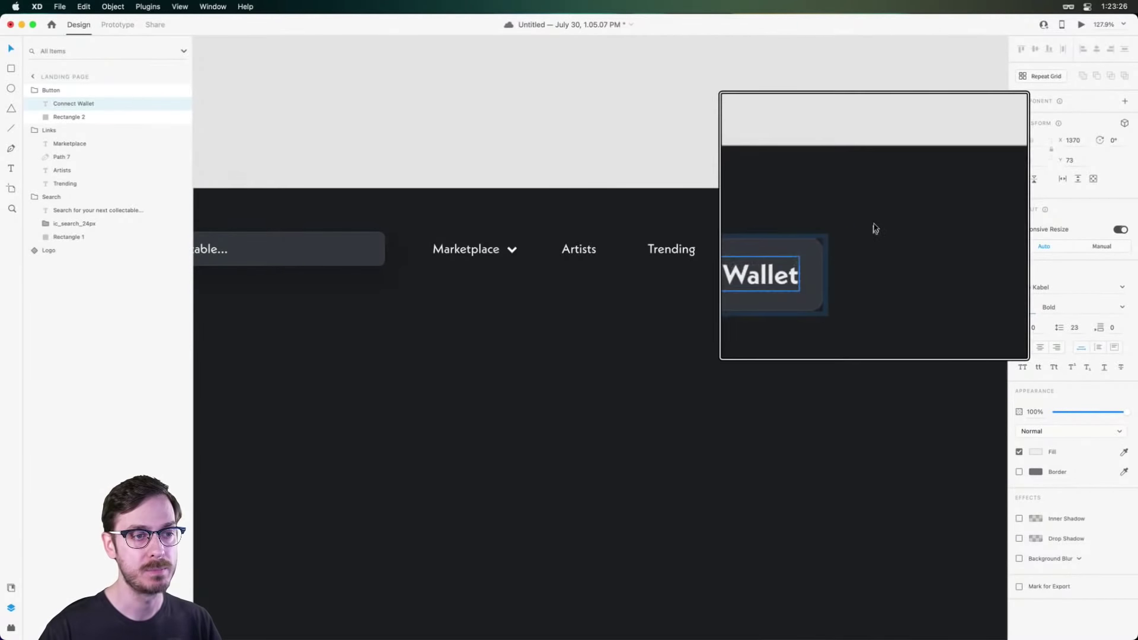
{"action": "scroll", "coordinate": [838, 247], "scroll_direction": "up", "scroll_amount": 5}
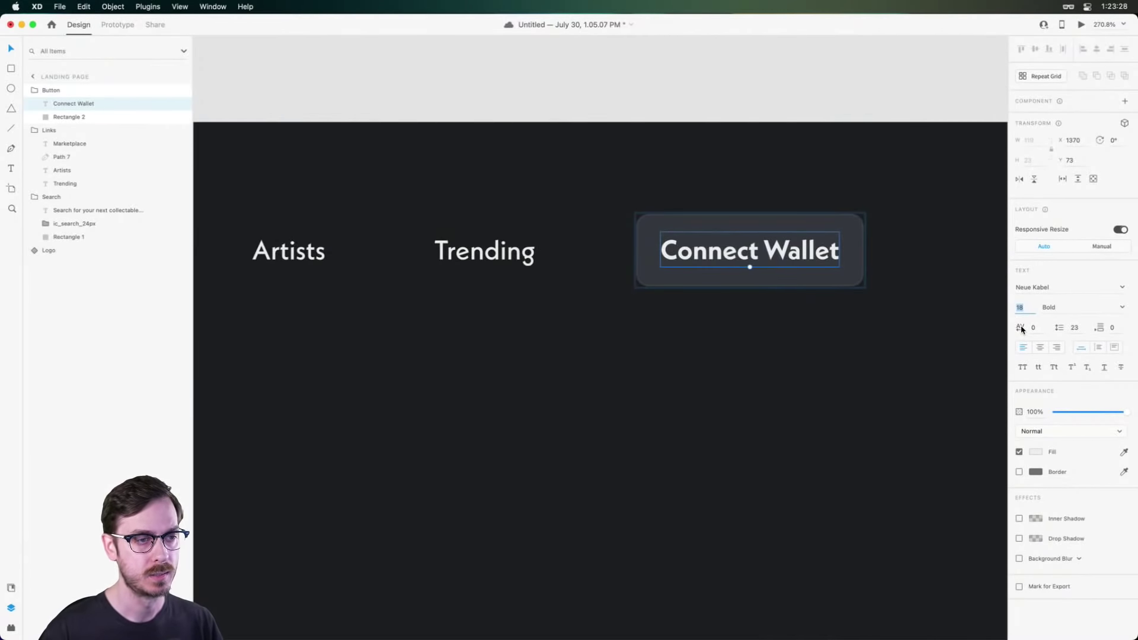
{"action": "type", "text": "16"}
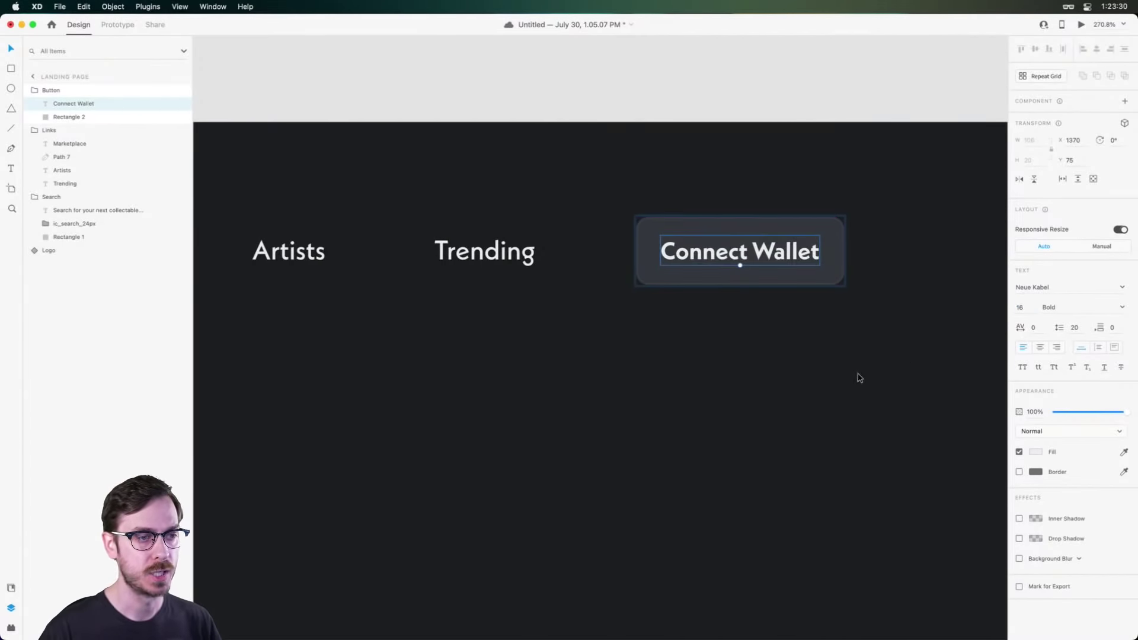
{"action": "scroll", "coordinate": [857, 376], "scroll_direction": "down", "scroll_amount": 5}
{"action": "left_click", "coordinate": [812, 322]}
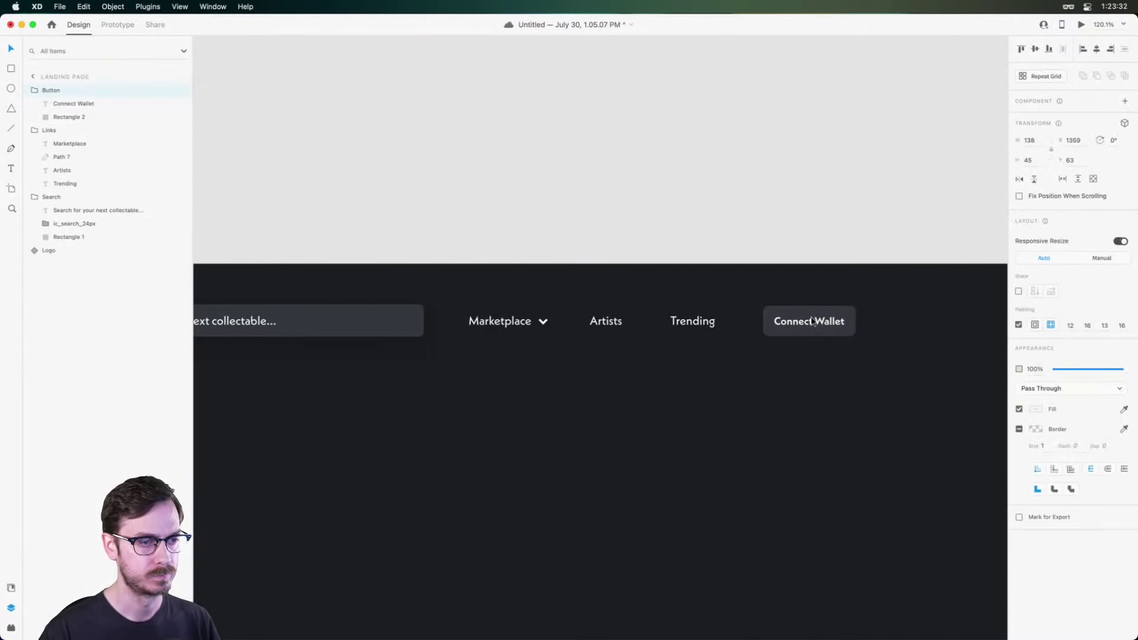
Centre all the header elements together horizontally on the artboard and check the page in the preview.
{"action": "scroll", "coordinate": [809, 322], "scroll_direction": "down", "scroll_amount": 5}
{"action": "left_click_drag", "start_coordinate": [880, 366], "coordinate": [437, 295]}
{"action": "left_click", "coordinate": [596, 330]}
{"action": "left_click_drag", "start_coordinate": [840, 327], "coordinate": [405, 274]}
{"action": "left_click_drag", "start_coordinate": [495, 295], "coordinate": [542, 294]}
{"action": "key", "text": "super+Return"}
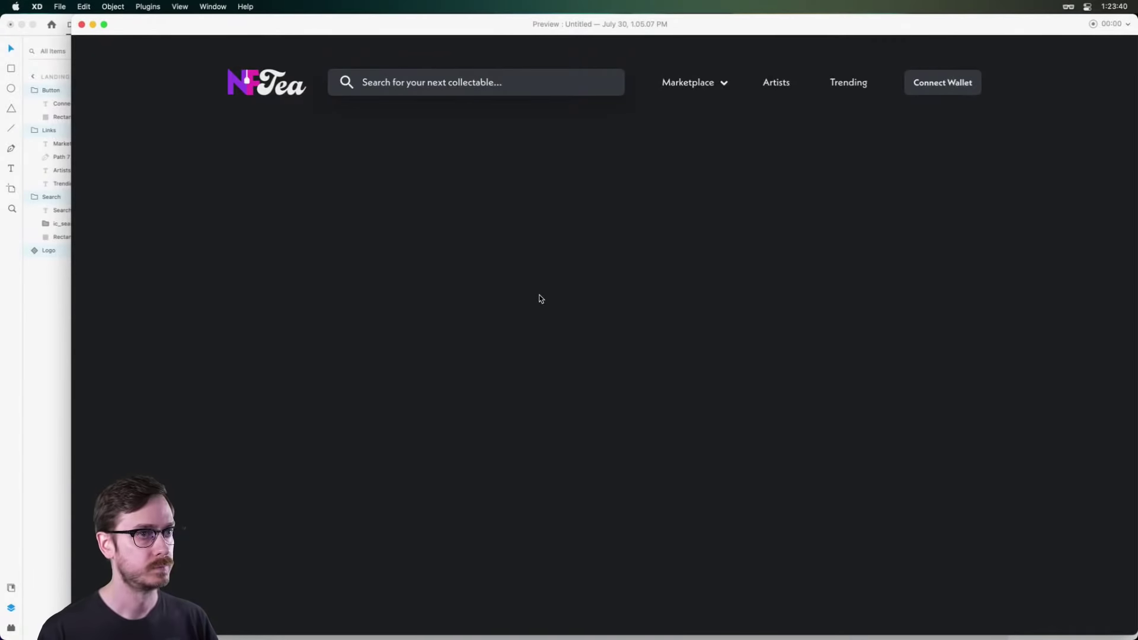
{"action": "key", "text": "super+w"}
Group the logo, search bar, links and button and name the group Header.
{"action": "left_click", "coordinate": [549, 358]}
{"action": "left_click_drag", "start_coordinate": [911, 346], "coordinate": [445, 275]}
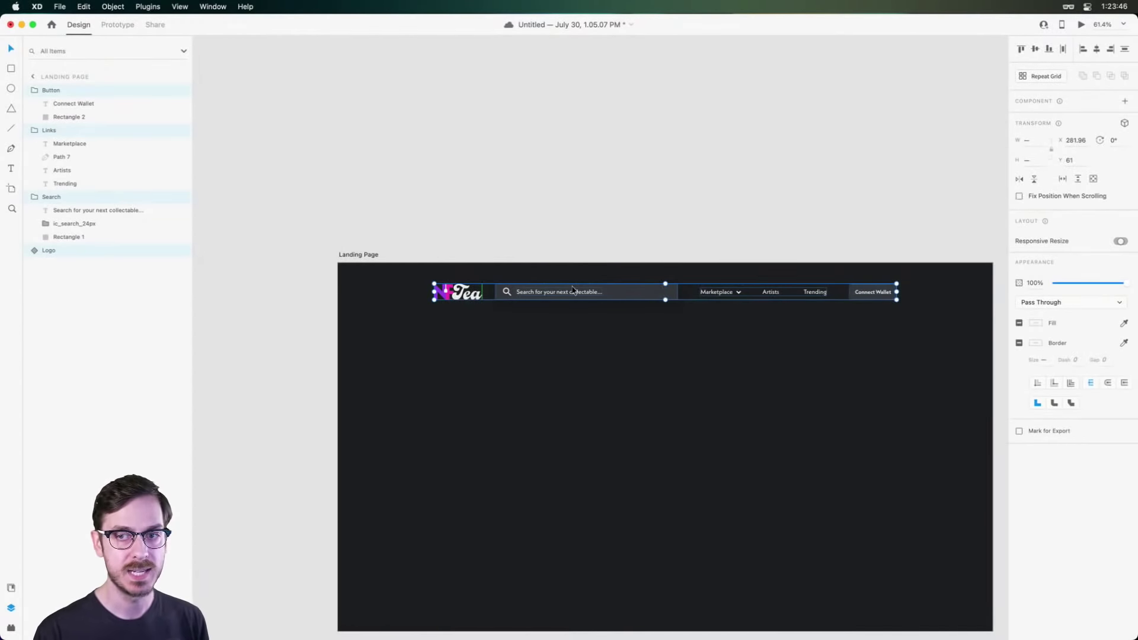
{"action": "key", "text": "super+g"}
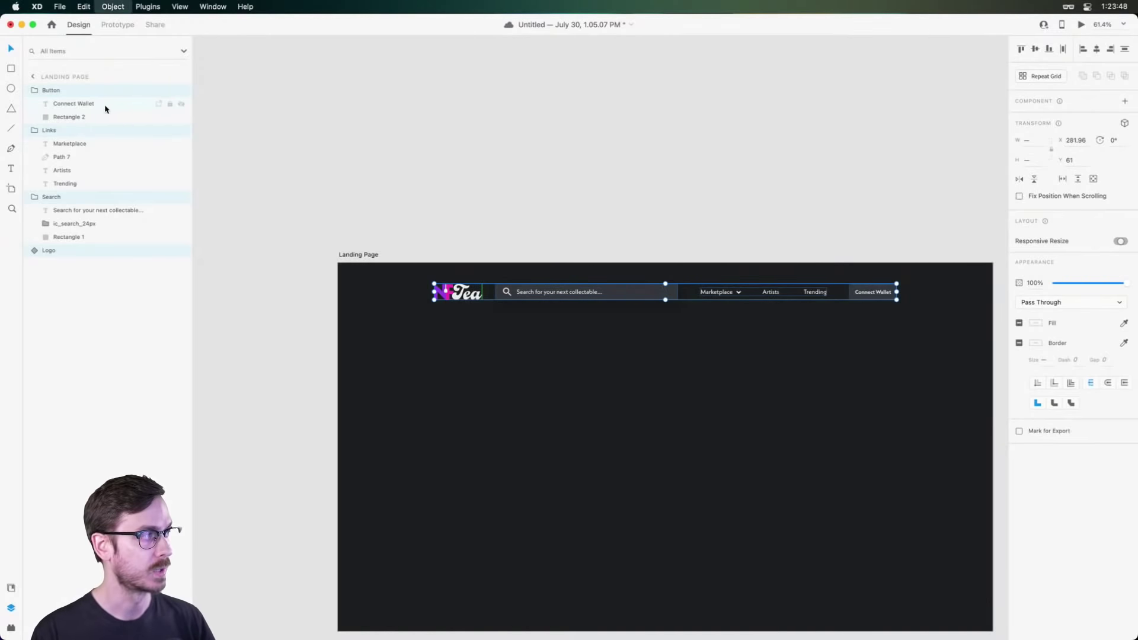
{"action": "double_click", "coordinate": [50, 91]}
{"action": "type", "text": "Header"}
{"action": "key", "text": "Return"}
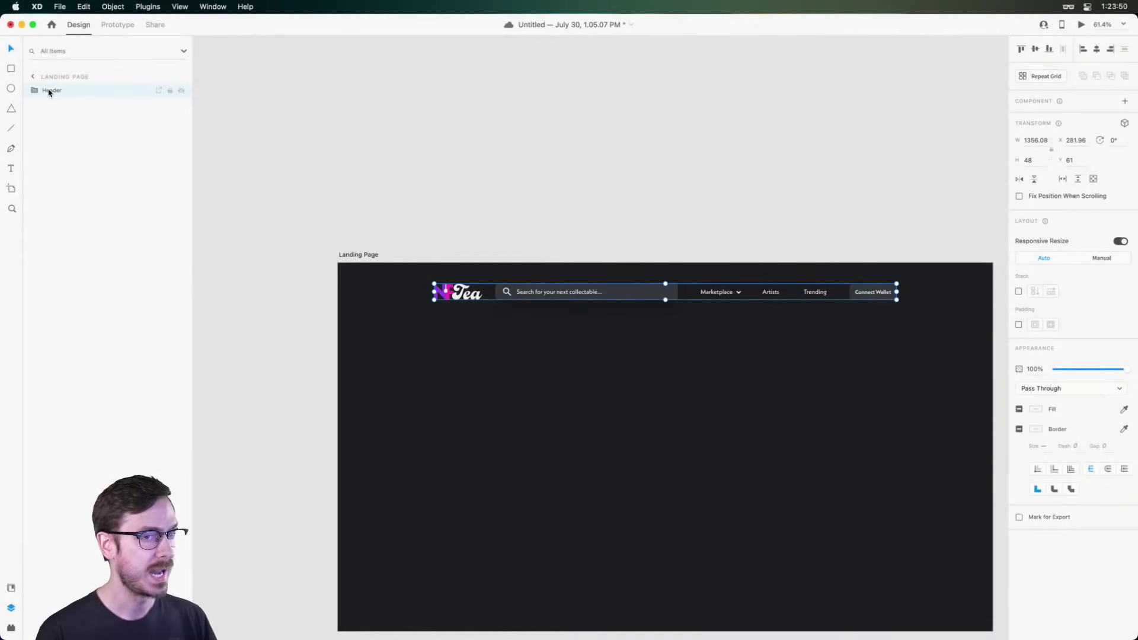
Turn on a horizontal stack for the Header group, try adjusting the gap before the Links group, and undo that adjustment.
{"action": "left_click", "coordinate": [1018, 291]}
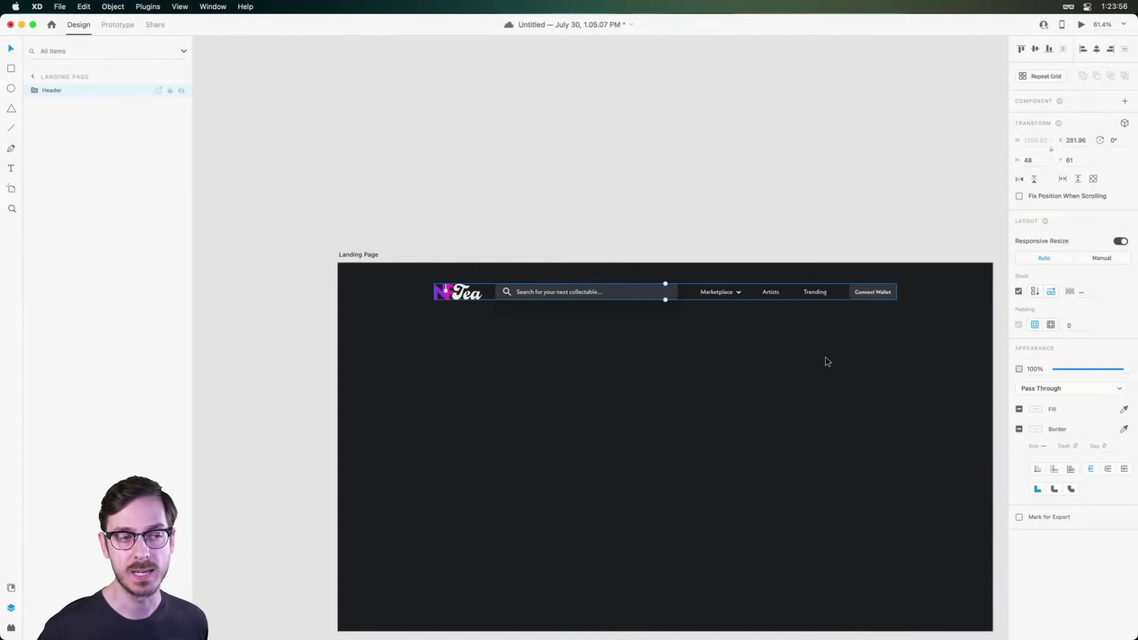
{"action": "scroll", "coordinate": [808, 310], "scroll_direction": "up", "scroll_amount": 5}
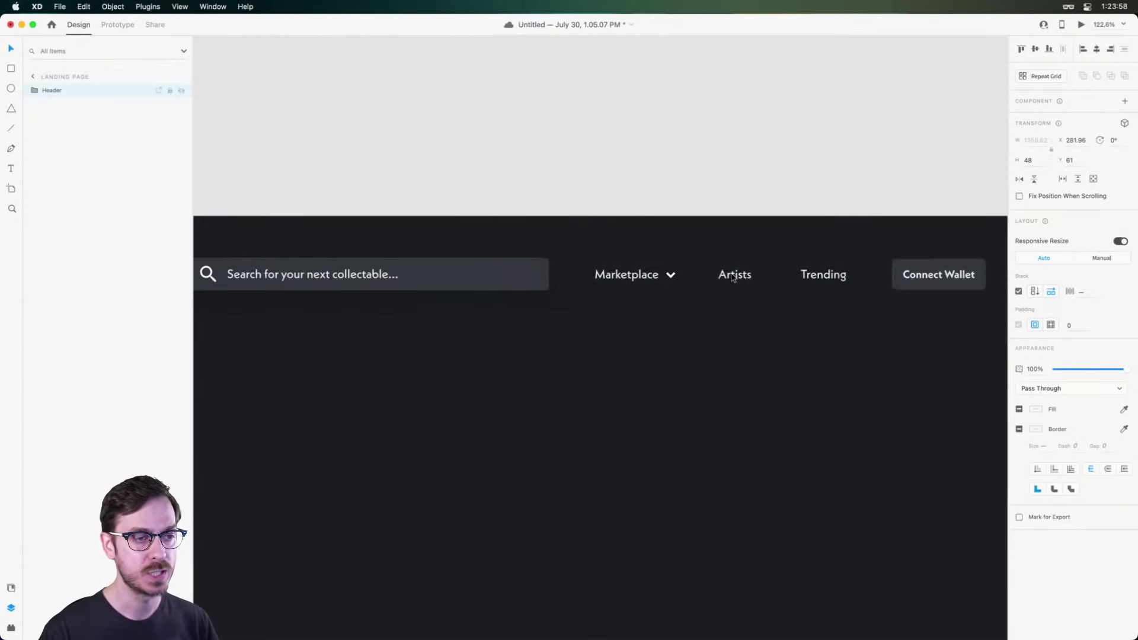
{"action": "double_click", "coordinate": [718, 273]}
{"action": "mouse_move", "coordinate": [580, 272]}
{"action": "left_mouse_down"}
{"action": "mouse_move", "coordinate": [563, 272]}
{"action": "mouse_move", "coordinate": [599, 272]}
{"action": "mouse_move", "coordinate": [577, 271]}
{"action": "left_mouse_up"}
{"action": "key", "text": "super+z"}
Fine-tune the stack gaps between the logo, search bar, links and Connect Wallet button, with 70 on both sides of Links.
{"action": "scroll", "coordinate": [577, 272], "scroll_direction": "down", "scroll_amount": 3}
{"action": "scroll", "coordinate": [294, 288], "scroll_direction": "up", "scroll_amount": 5}
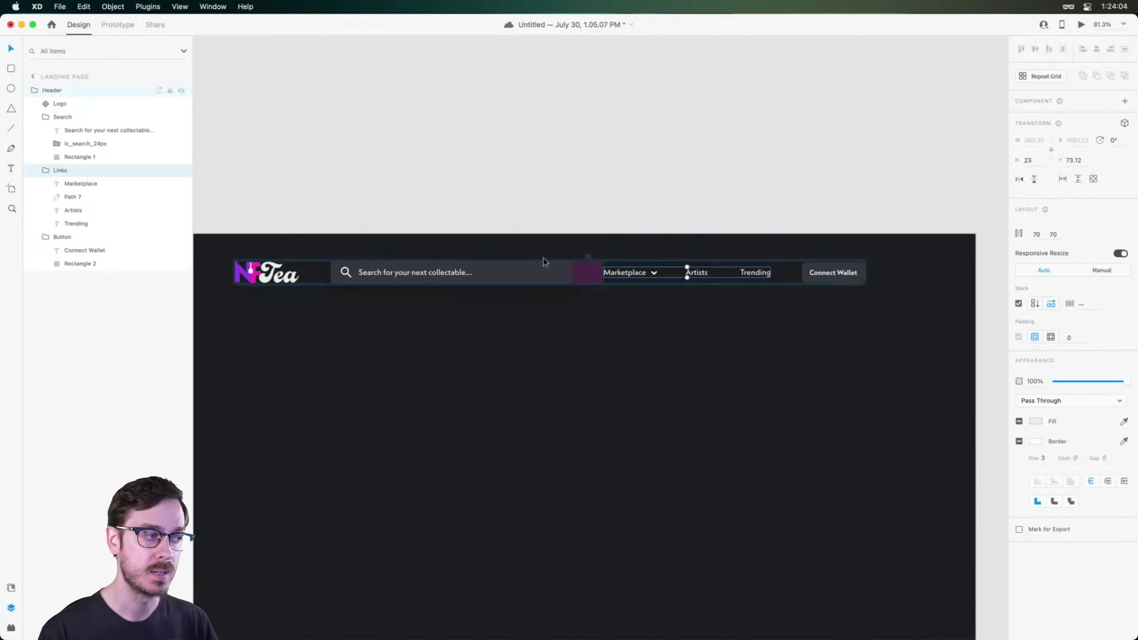
{"action": "left_click_drag", "start_coordinate": [338, 285], "coordinate": [314, 285]}
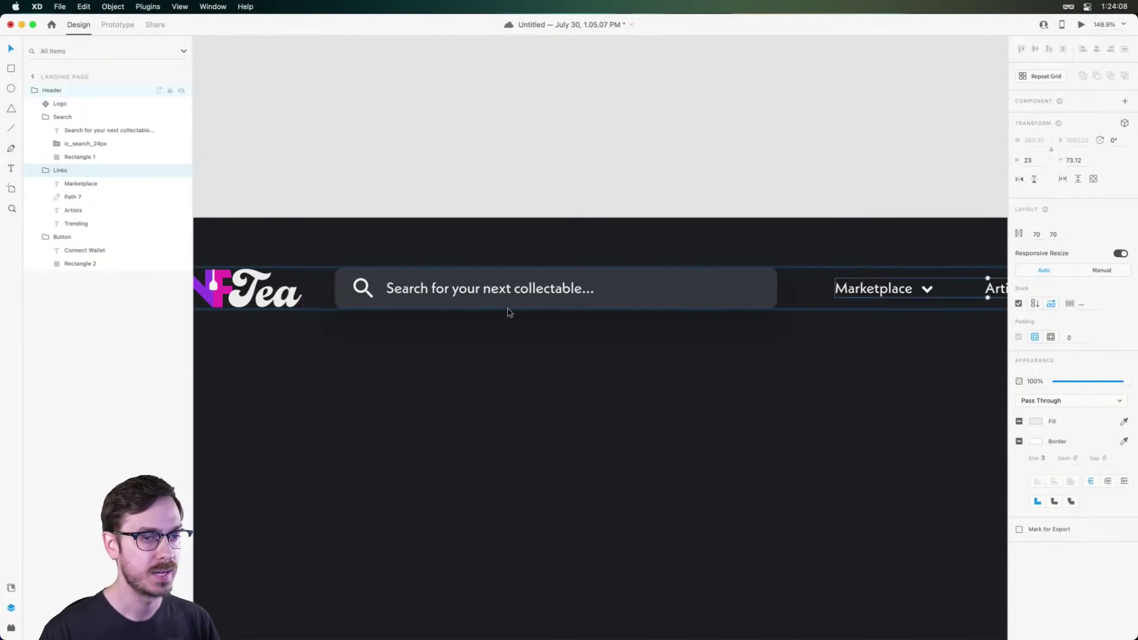
{"action": "scroll", "coordinate": [508, 312], "scroll_direction": "down", "scroll_amount": 3}
{"action": "scroll", "coordinate": [751, 290], "scroll_direction": "up", "scroll_amount": 2}
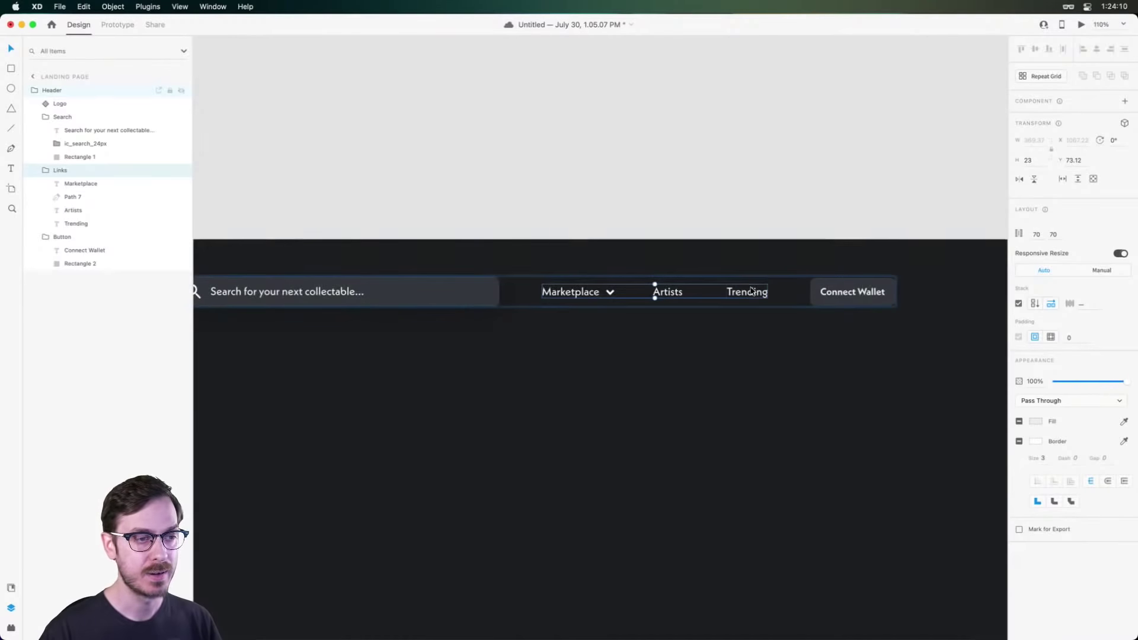
{"action": "mouse_move", "coordinate": [751, 290]}
{"action": "left_mouse_down"}
{"action": "mouse_move", "coordinate": [460, 292]}
{"action": "mouse_move", "coordinate": [737, 292]}
{"action": "left_mouse_up"}
{"action": "mouse_move", "coordinate": [829, 291]}
{"action": "left_mouse_down"}
{"action": "mouse_move", "coordinate": [587, 279]}
{"action": "mouse_move", "coordinate": [842, 287]}
{"action": "left_mouse_up"}
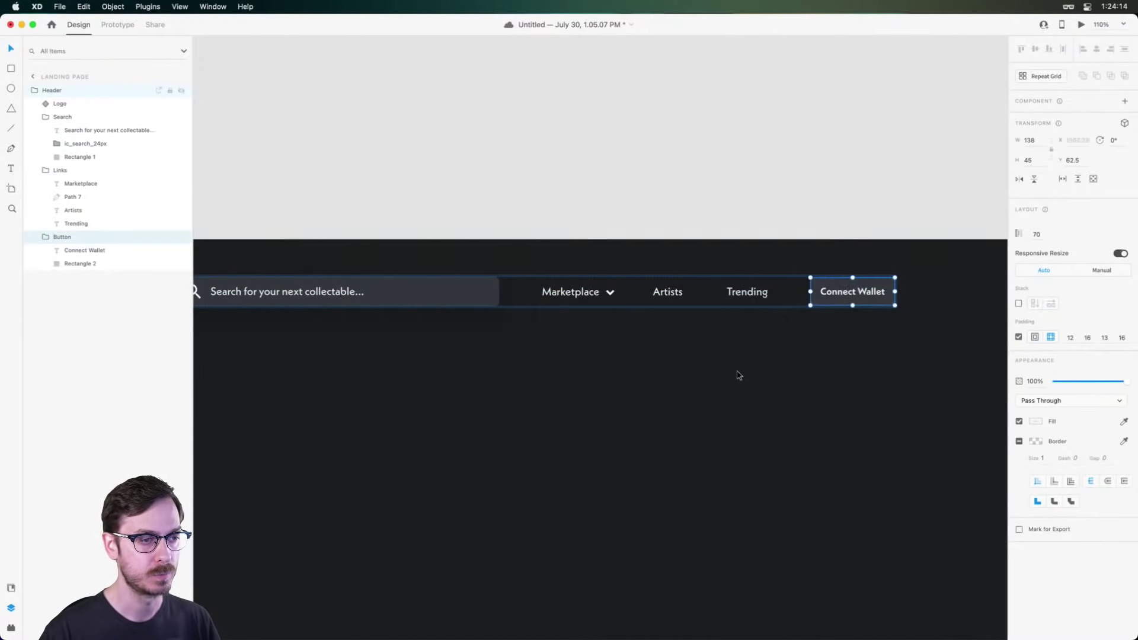
Recentre the Header group horizontally on the artboard and move it down to Y 70.
{"action": "scroll", "coordinate": [739, 375], "scroll_direction": "down", "scroll_amount": 3}
{"action": "scroll", "coordinate": [716, 389], "scroll_direction": "down", "scroll_amount": 2}
{"action": "left_click", "coordinate": [541, 231]}
{"action": "left_click_drag", "start_coordinate": [541, 230], "coordinate": [511, 229]}
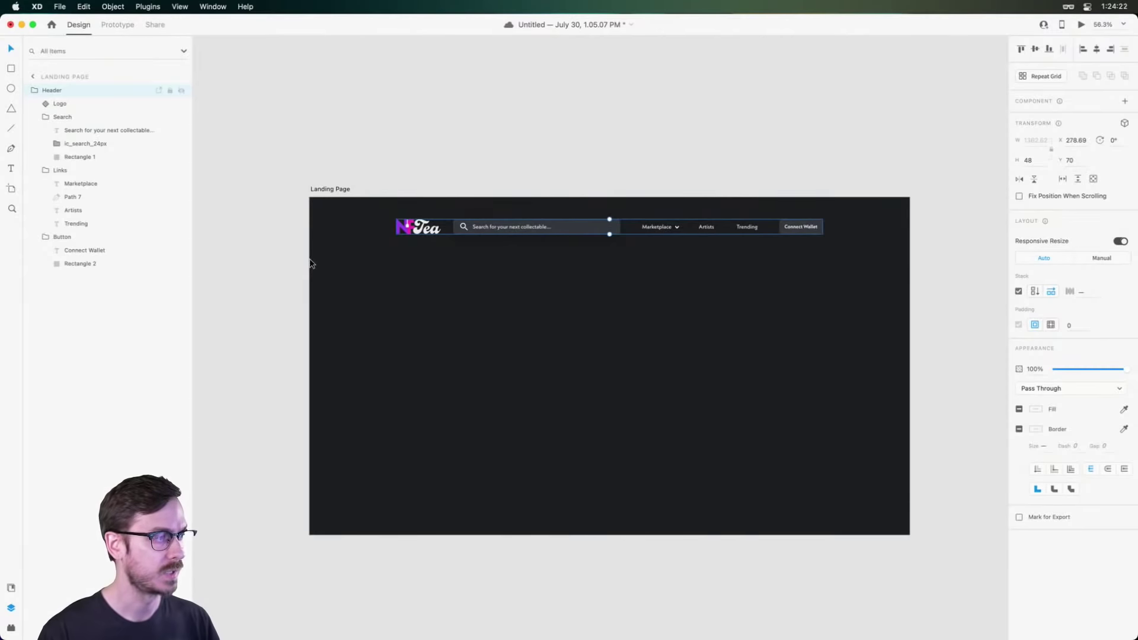
Place vertical guides on the artboard along the left and right edges of the header.
{"action": "scroll", "coordinate": [307, 261], "scroll_direction": "up", "scroll_amount": 3}
{"action": "left_click_drag", "start_coordinate": [306, 261], "coordinate": [861, 256]}
{"action": "scroll", "coordinate": [570, 261], "scroll_direction": "right", "scroll_amount": 5}
{"action": "scroll", "coordinate": [731, 313], "scroll_direction": "down", "scroll_amount": 3}
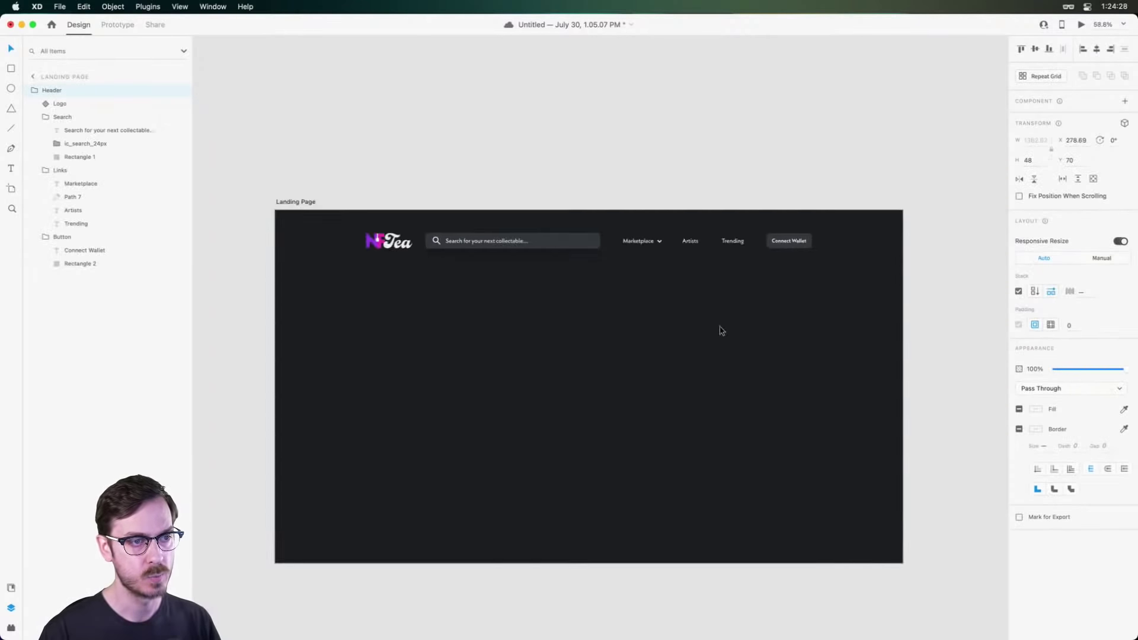
{"action": "scroll", "coordinate": [904, 265], "scroll_direction": "up", "scroll_amount": 1}
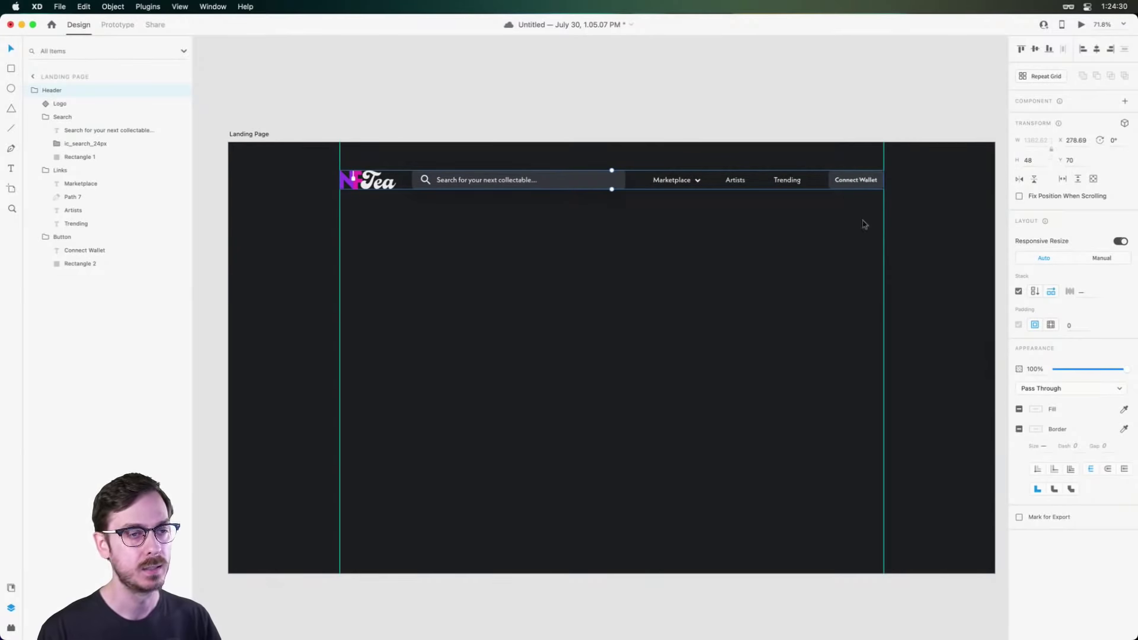
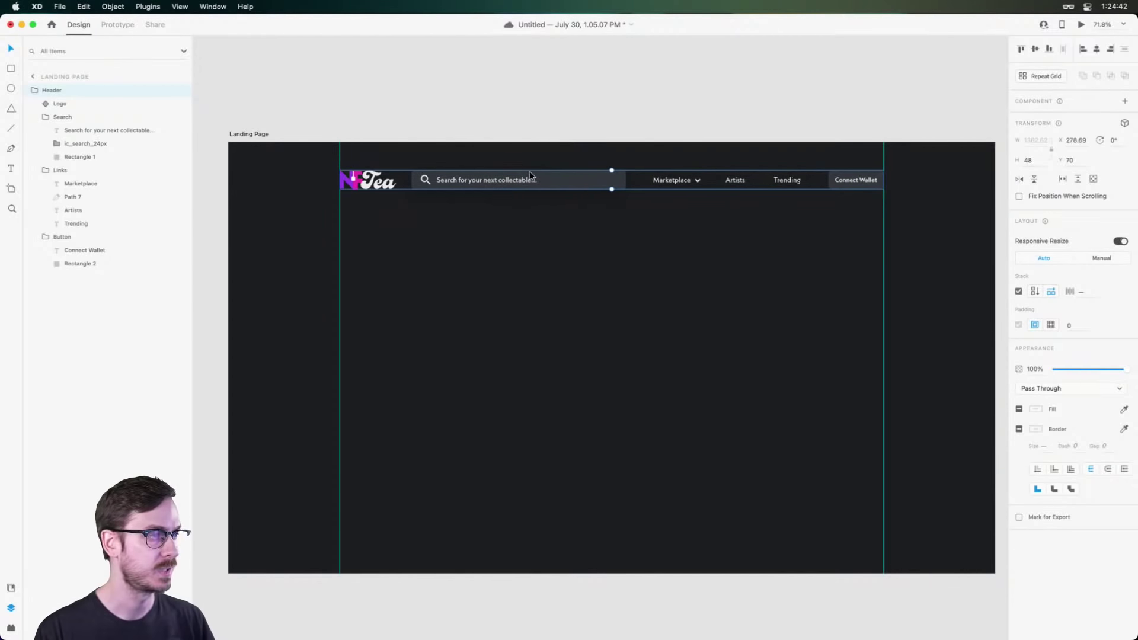
Nudge the Header group slightly upward on the artboard and deselect it.
{"action": "left_click_drag", "start_coordinate": [529, 179], "coordinate": [532, 173]}
{"action": "left_click", "coordinate": [450, 207]}
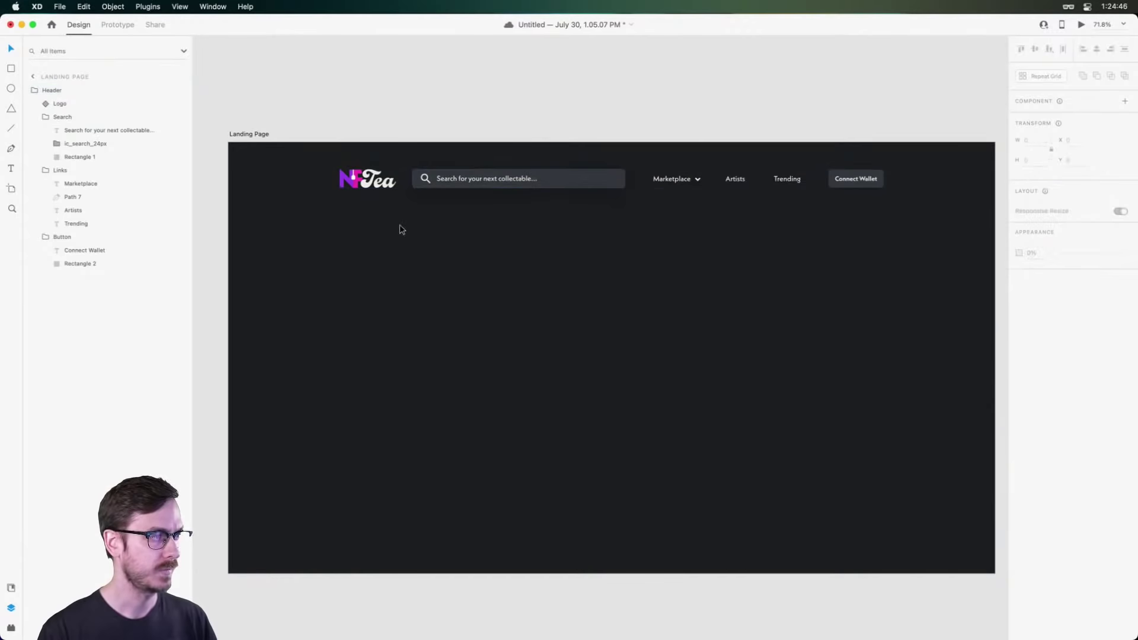
{"action": "scroll", "coordinate": [421, 225], "scroll_direction": "down", "scroll_amount": 1}
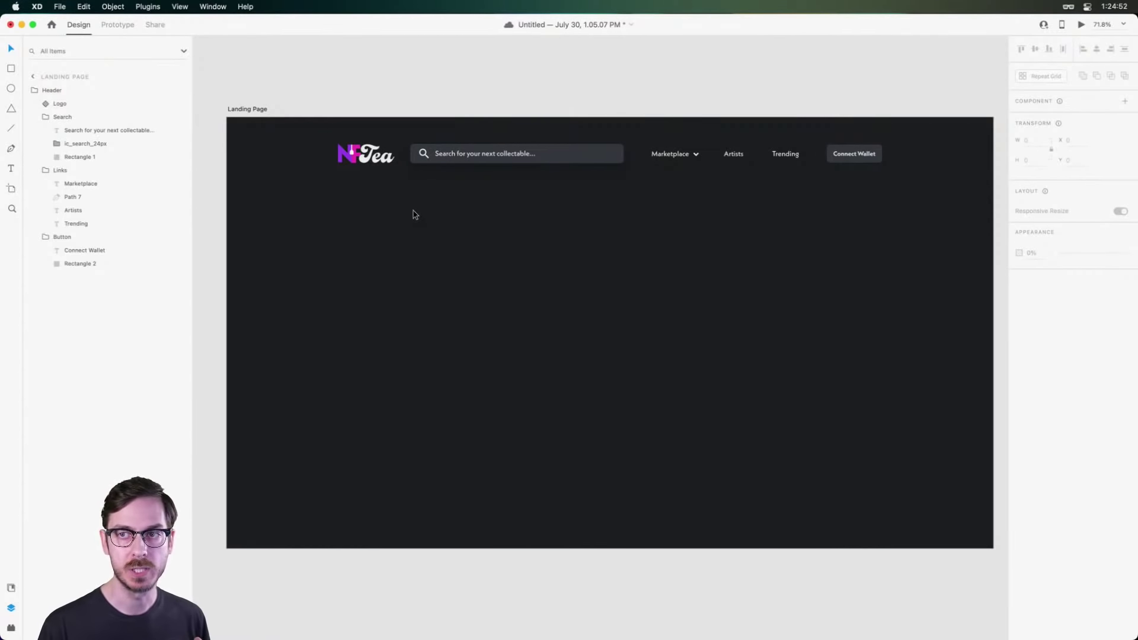
Draw a horizontal divider line about 1363 wide beneath the header and set its border colour to #2B2E33.
{"action": "key", "text": "l"}
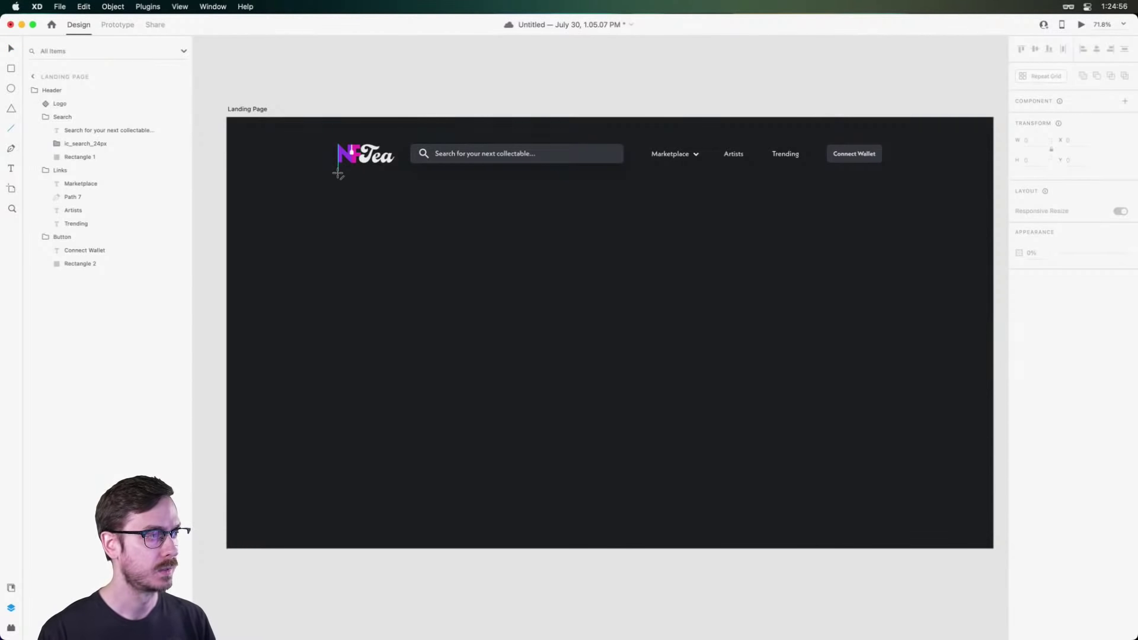
{"action": "left_click_drag", "start_coordinate": [338, 172], "coordinate": [883, 171]}
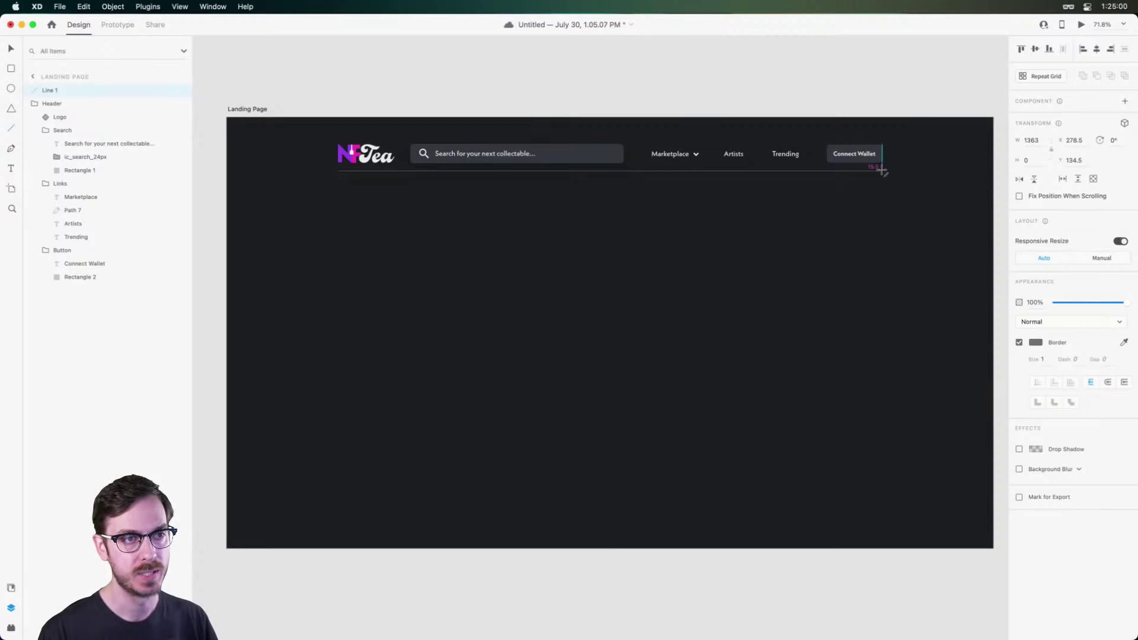
{"action": "scroll", "coordinate": [883, 171], "scroll_direction": "up", "scroll_amount": 5}
{"action": "left_click", "coordinate": [1036, 343]}
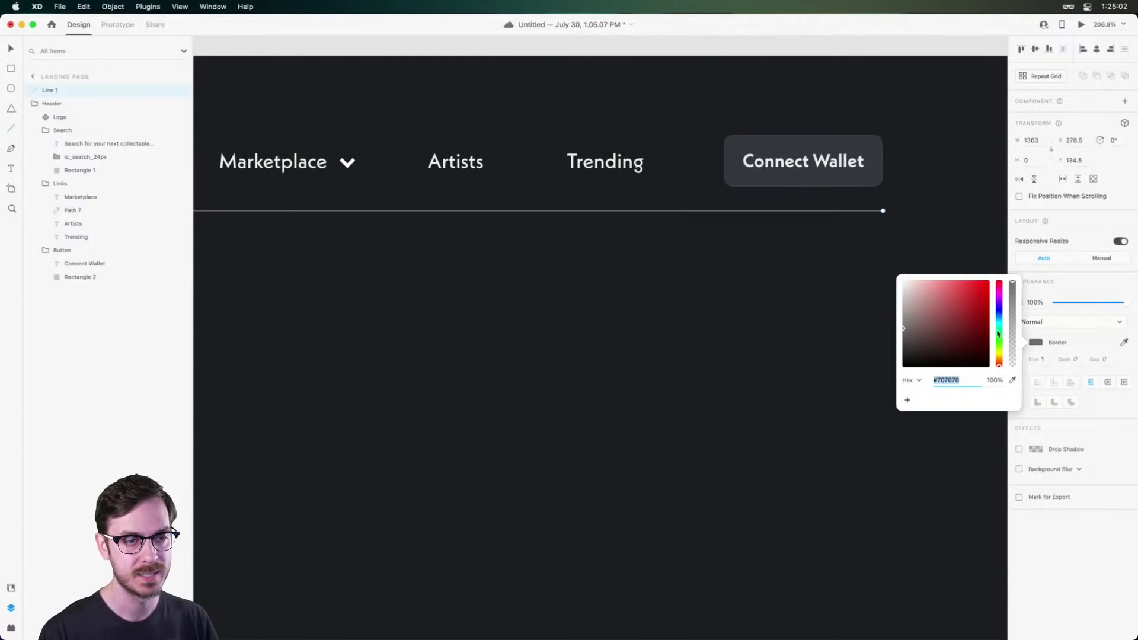
{"action": "left_click_drag", "start_coordinate": [998, 321], "coordinate": [998, 315]}
{"action": "left_click", "coordinate": [920, 353]}
{"action": "left_click_drag", "start_coordinate": [920, 352], "coordinate": [916, 351]}
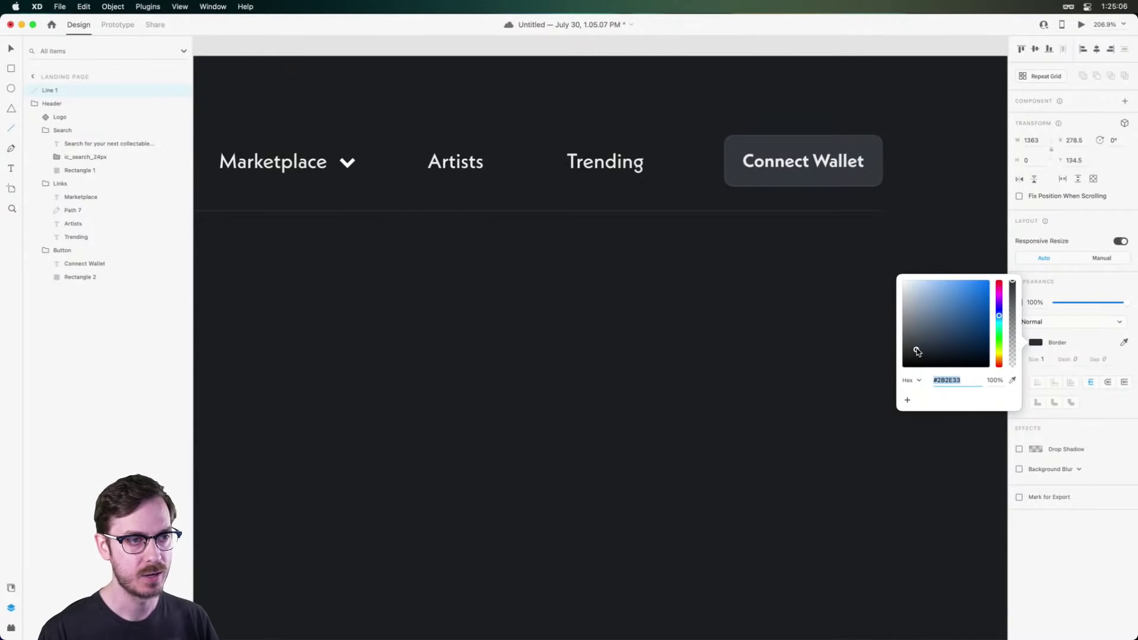
{"action": "left_click", "coordinate": [818, 336]}
Move the divider line down to about Y 145.5 and rename it Break.
{"action": "left_click_drag", "start_coordinate": [682, 210], "coordinate": [682, 221]}
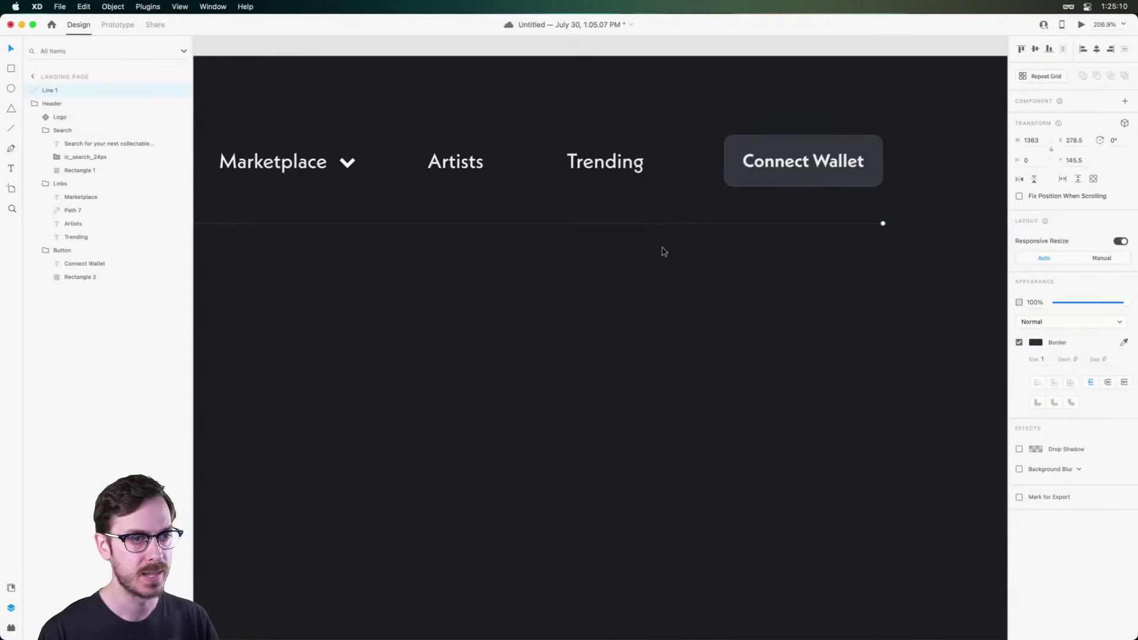
{"action": "scroll", "coordinate": [469, 237], "scroll_direction": "down", "scroll_amount": 2}
{"action": "double_click", "coordinate": [50, 90]}
{"action": "type", "text": "Break"}
{"action": "key", "text": "Return"}
Examine the header layout with its new divider line and the logo's lettering up close.
{"action": "scroll", "coordinate": [726, 359], "scroll_direction": "down", "scroll_amount": 4}
{"action": "scroll", "coordinate": [726, 358], "scroll_direction": "down", "scroll_amount": 3}
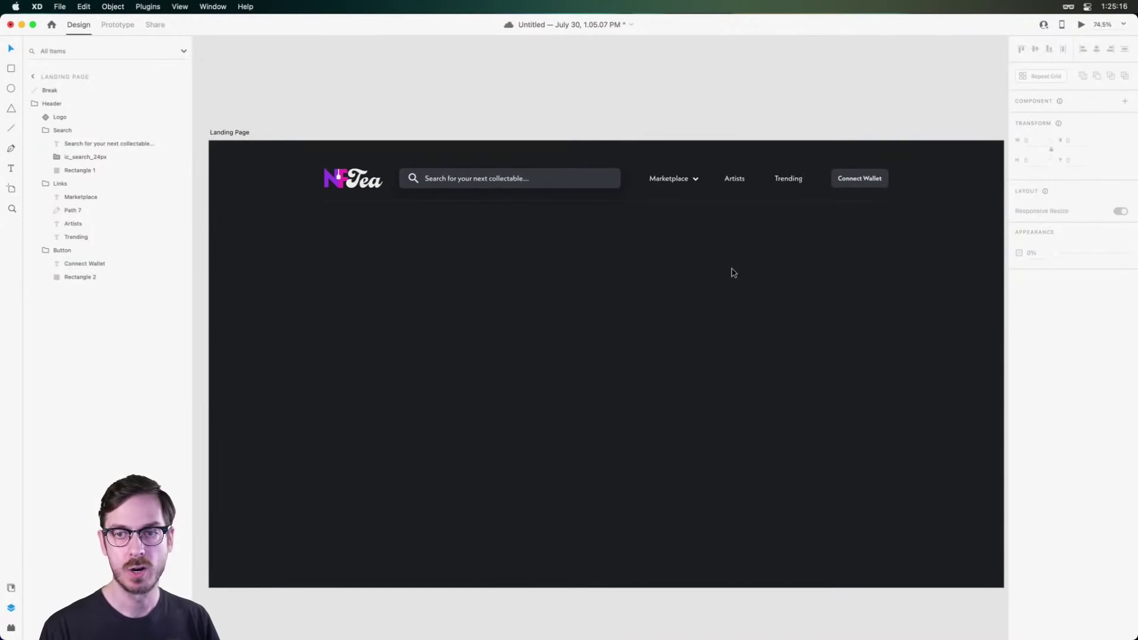
{"action": "scroll", "coordinate": [733, 273], "scroll_direction": "up", "scroll_amount": 1}
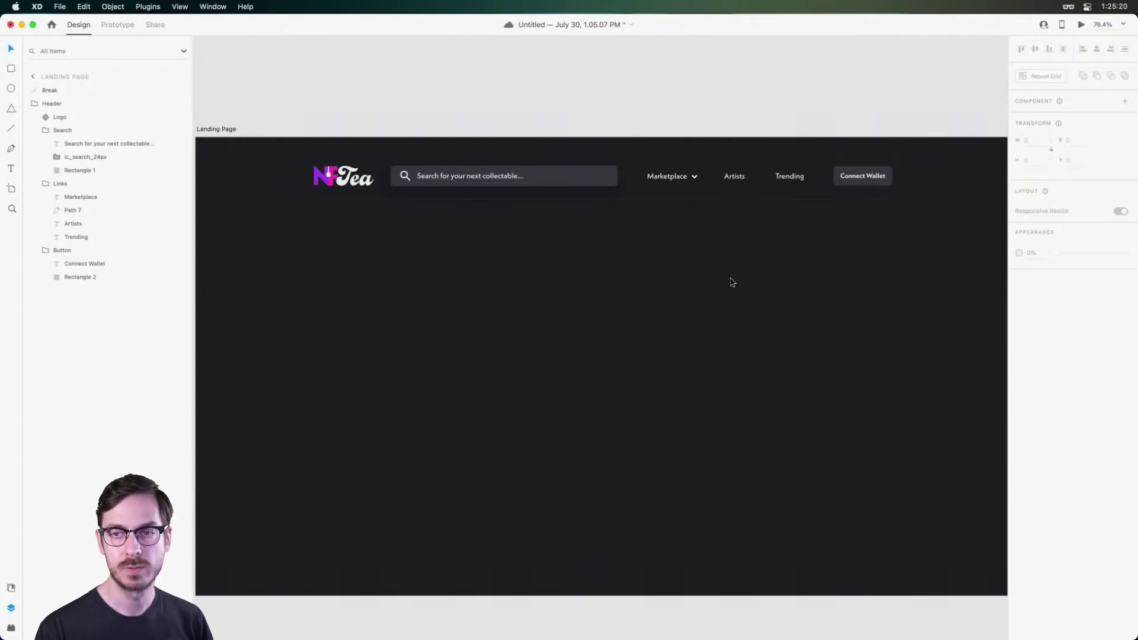
{"action": "scroll", "coordinate": [344, 158], "scroll_direction": "up", "scroll_amount": 8}
{"action": "left_click", "coordinate": [405, 235]}
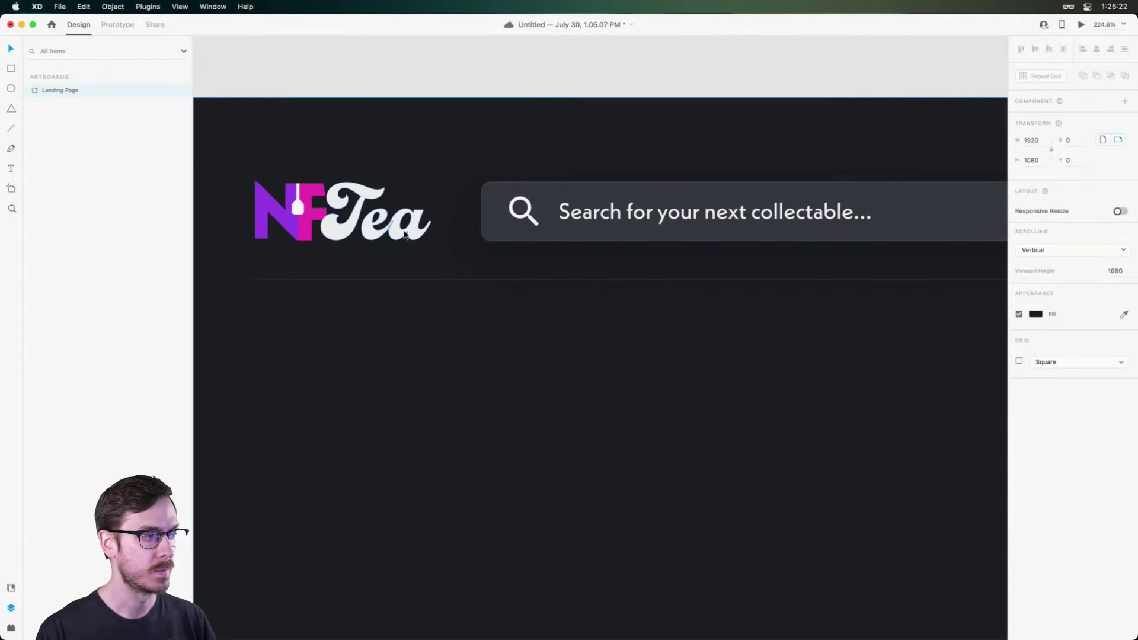
{"action": "double_click", "coordinate": [404, 234]}
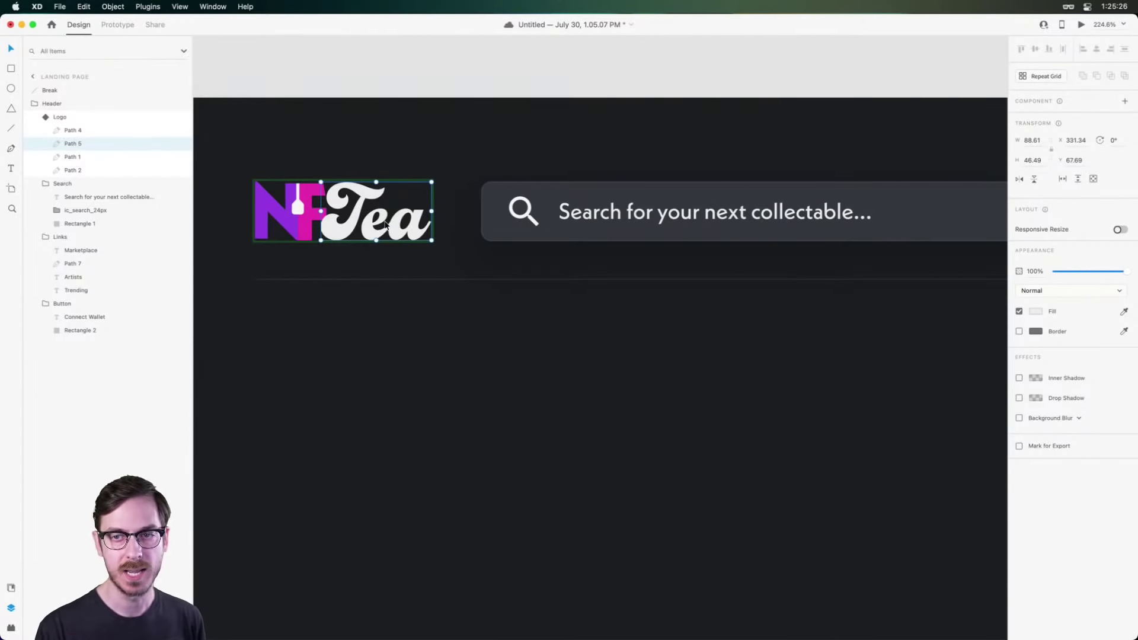
{"action": "left_click", "coordinate": [579, 306]}
{"action": "scroll", "coordinate": [645, 332], "scroll_direction": "down", "scroll_amount": 5}
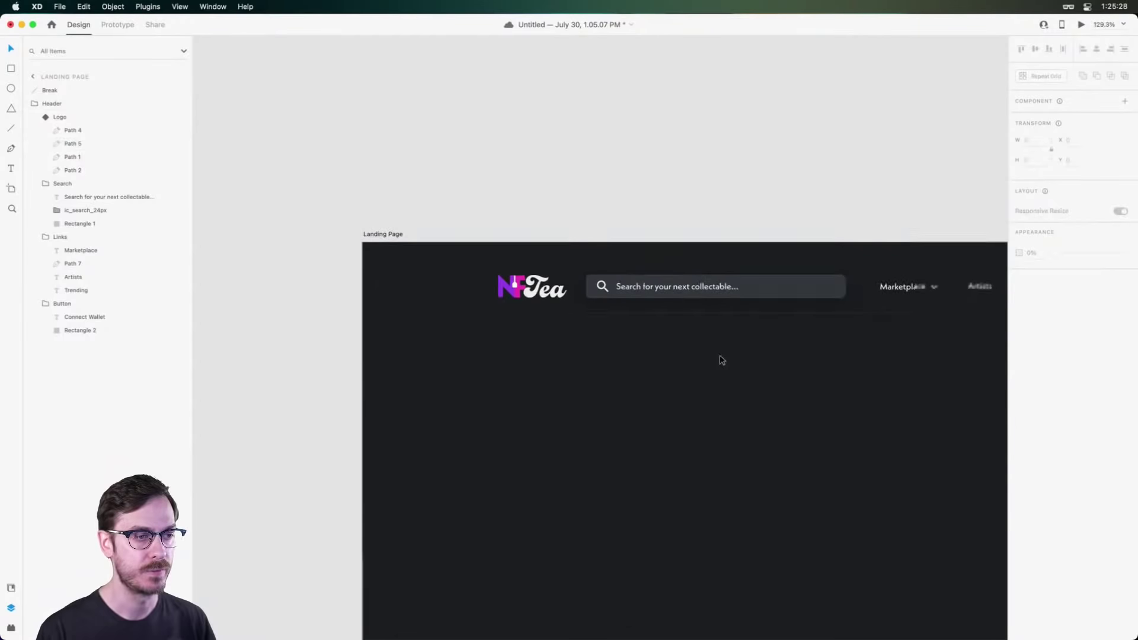
{"action": "scroll", "coordinate": [774, 358], "scroll_direction": "down", "scroll_amount": 4}
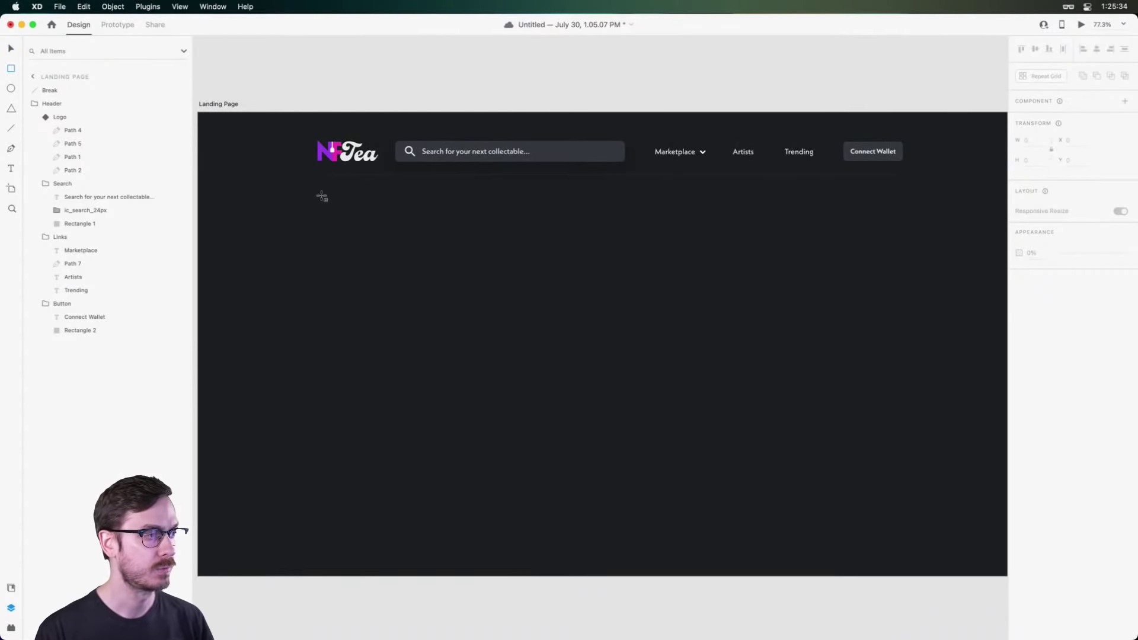
Draw a rectangle about 1363 wide and 561 high beneath the divider line, matching the header's width.
{"action": "key", "text": "r"}
{"action": "mouse_move", "coordinate": [317, 188]}
{"action": "left_mouse_down"}
{"action": "mouse_move", "coordinate": [748, 321]}
{"action": "mouse_move", "coordinate": [903, 414]}
{"action": "mouse_move", "coordinate": [905, 431]}
{"action": "left_mouse_up"}
{"action": "scroll", "coordinate": [896, 171], "scroll_direction": "up", "scroll_amount": 5}
{"action": "scroll", "coordinate": [883, 250], "scroll_direction": "down", "scroll_amount": 3}
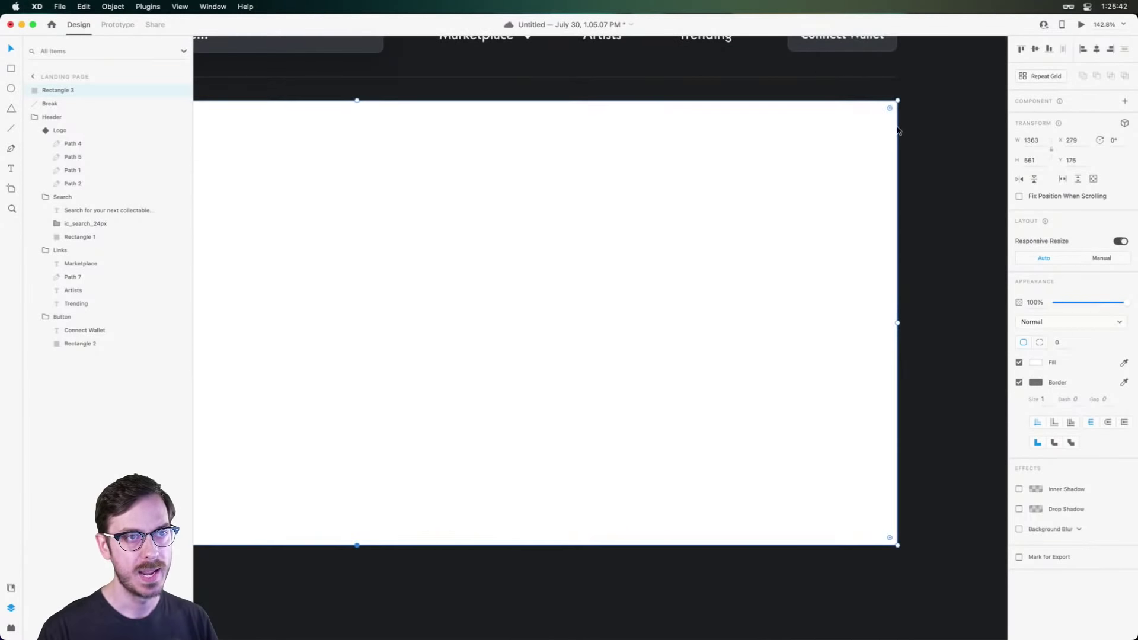
Round the large rectangle's corners to a radius of 24 and remove its border.
{"action": "left_click_drag", "start_coordinate": [890, 108], "coordinate": [884, 117]}
{"action": "scroll", "coordinate": [885, 107], "scroll_direction": "up", "scroll_amount": 3}
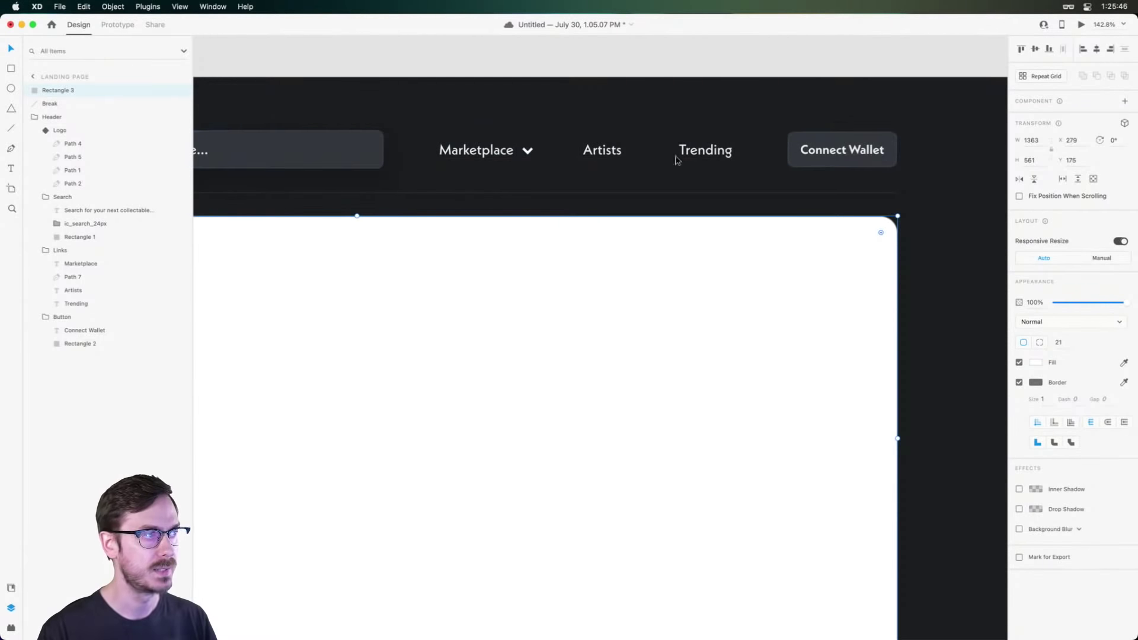
{"action": "left_click_drag", "start_coordinate": [882, 233], "coordinate": [879, 234]}
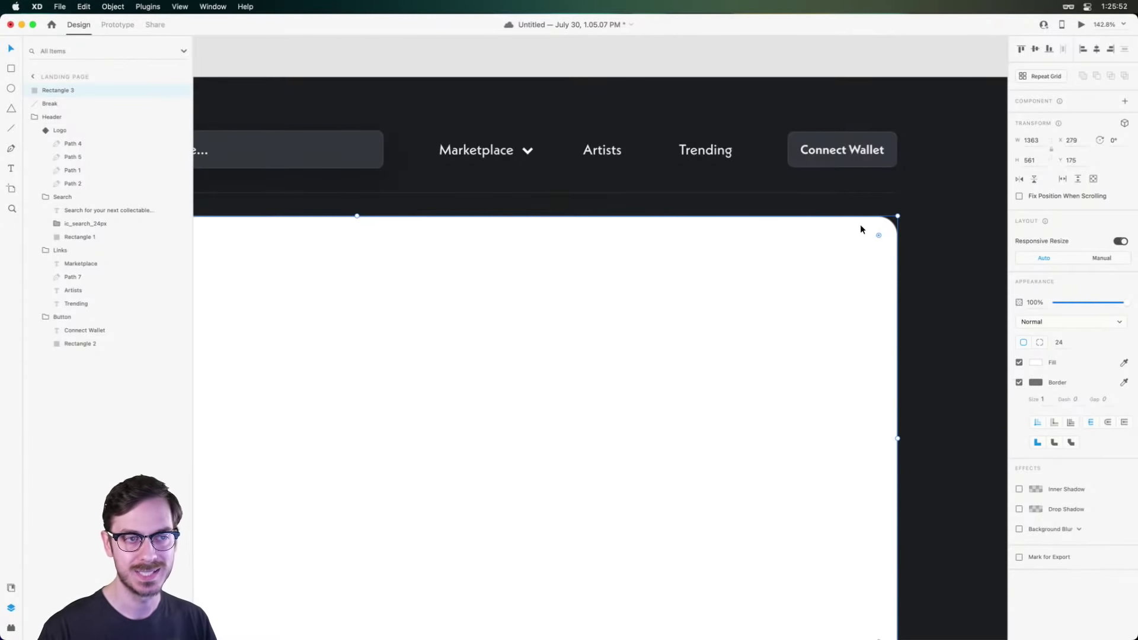
{"action": "left_click", "coordinate": [1018, 382]}
{"action": "scroll", "coordinate": [848, 325], "scroll_direction": "down", "scroll_amount": 5}
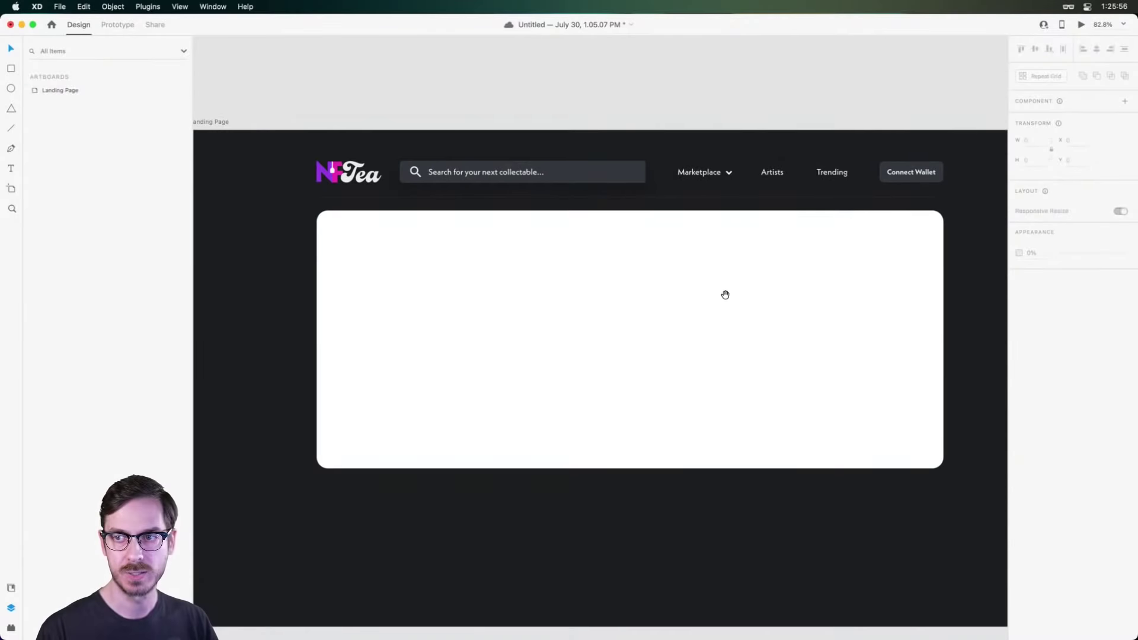
{"action": "scroll", "coordinate": [723, 294], "scroll_direction": "down", "scroll_amount": 2}
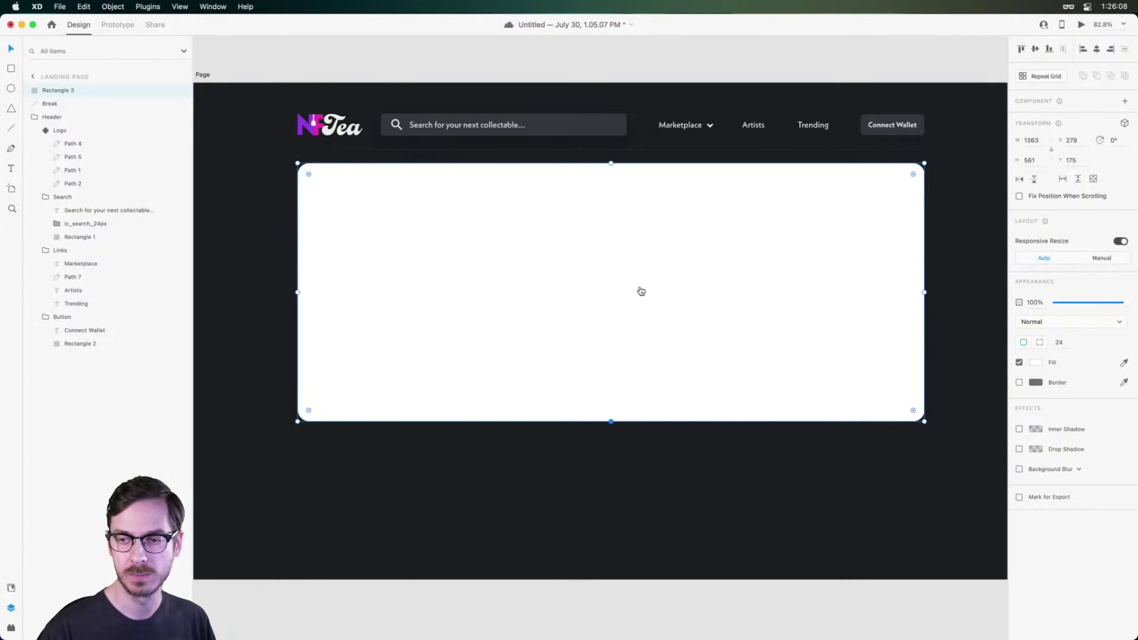
Switch to Finder and fill the rounded rectangle with AdobeStock_294524520.jpeg from the 3D folder.
{"action": "key", "text": "super+Tab"}
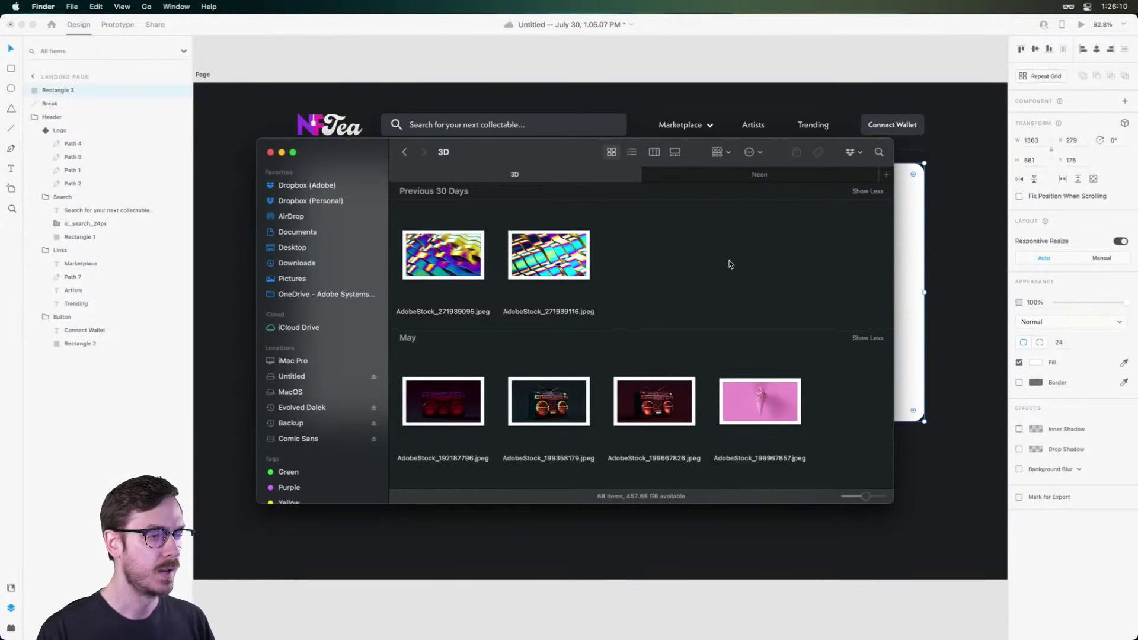
{"action": "scroll", "coordinate": [732, 265], "scroll_direction": "down", "scroll_amount": 5}
{"action": "scroll", "coordinate": [727, 269], "scroll_direction": "down", "scroll_amount": 3}
{"action": "left_click", "coordinate": [763, 318]}
{"action": "key", "text": "space"}
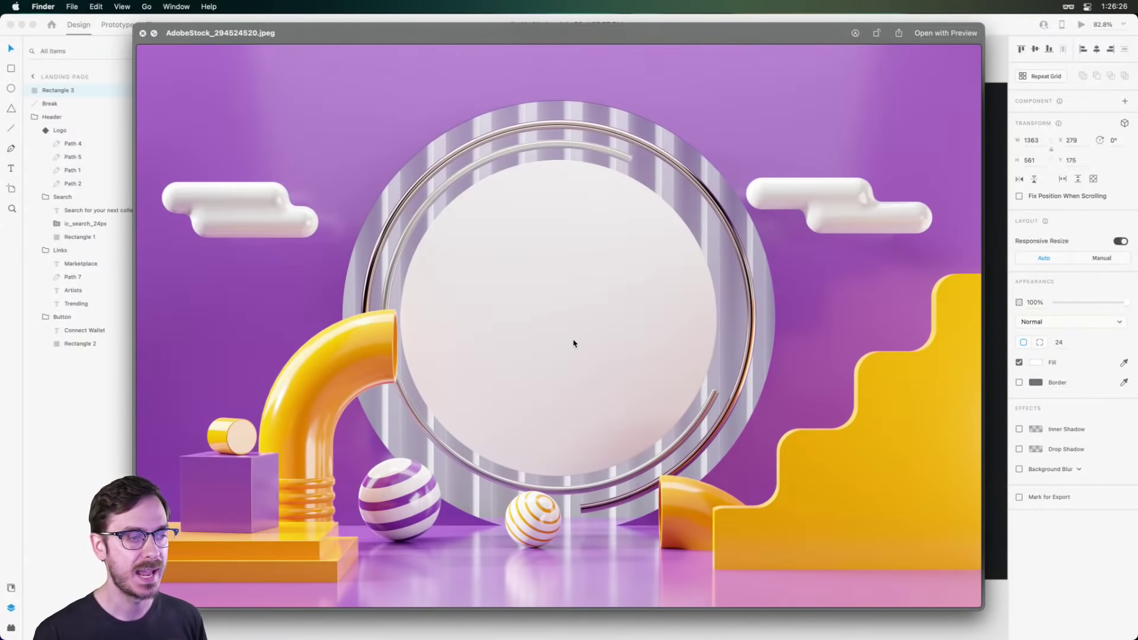
{"action": "key", "text": "space"}
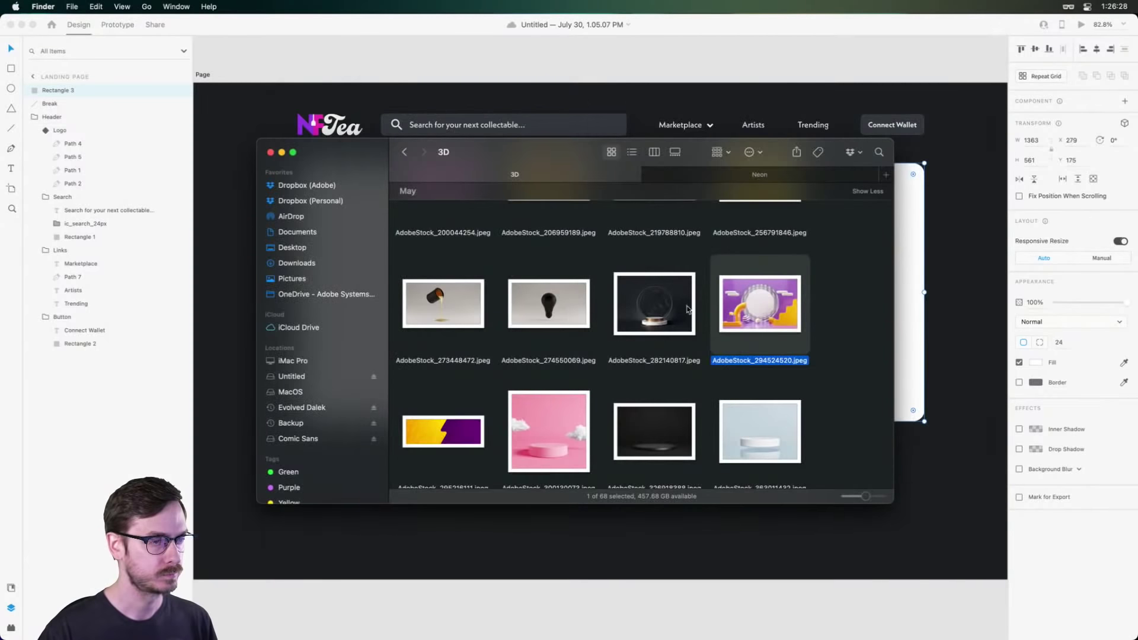
{"action": "left_click_drag", "start_coordinate": [761, 314], "coordinate": [698, 244]}
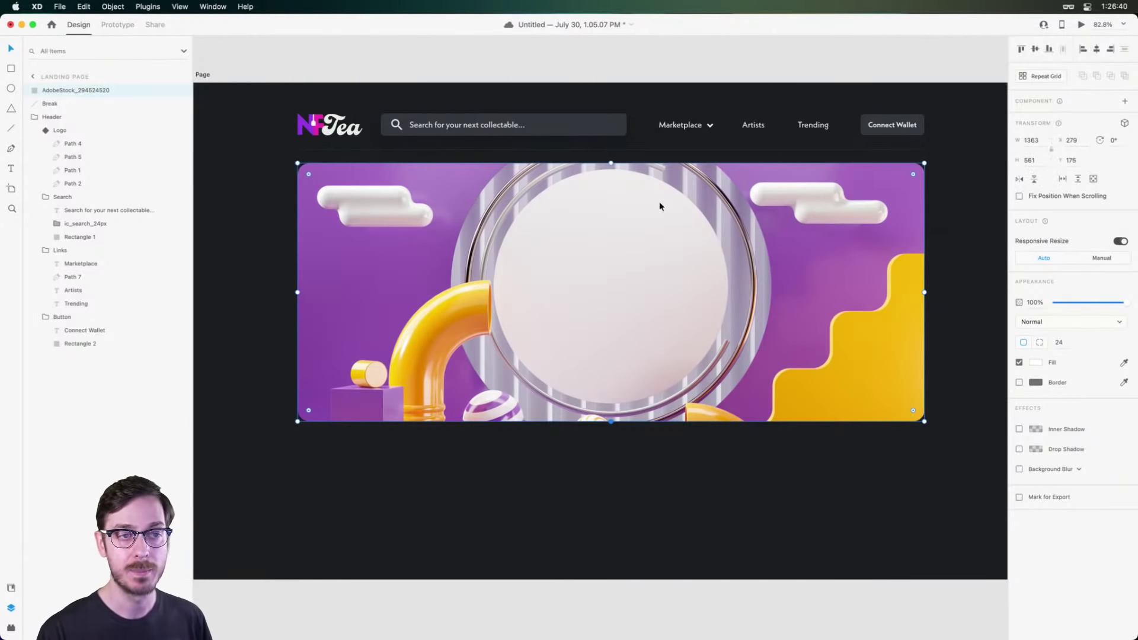
Preview the landing page with its hero image and inspect the Marketplace link up close.
{"action": "key", "text": "super+Return"}
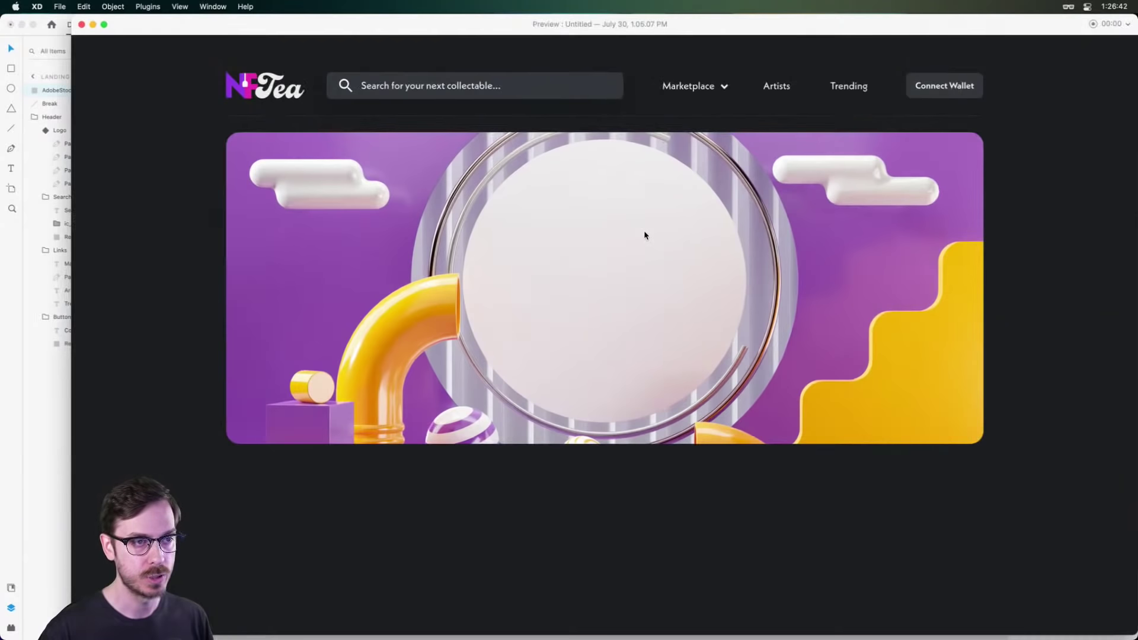
{"action": "key", "text": "super+w"}
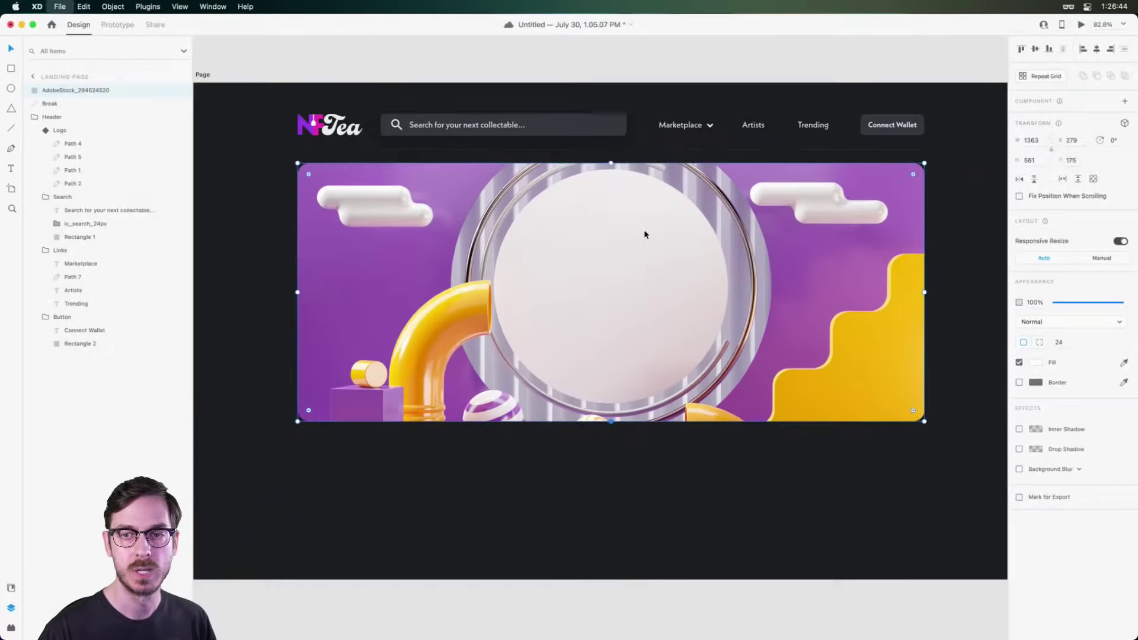
{"action": "scroll", "coordinate": [774, 132], "scroll_direction": "up", "scroll_amount": 10}
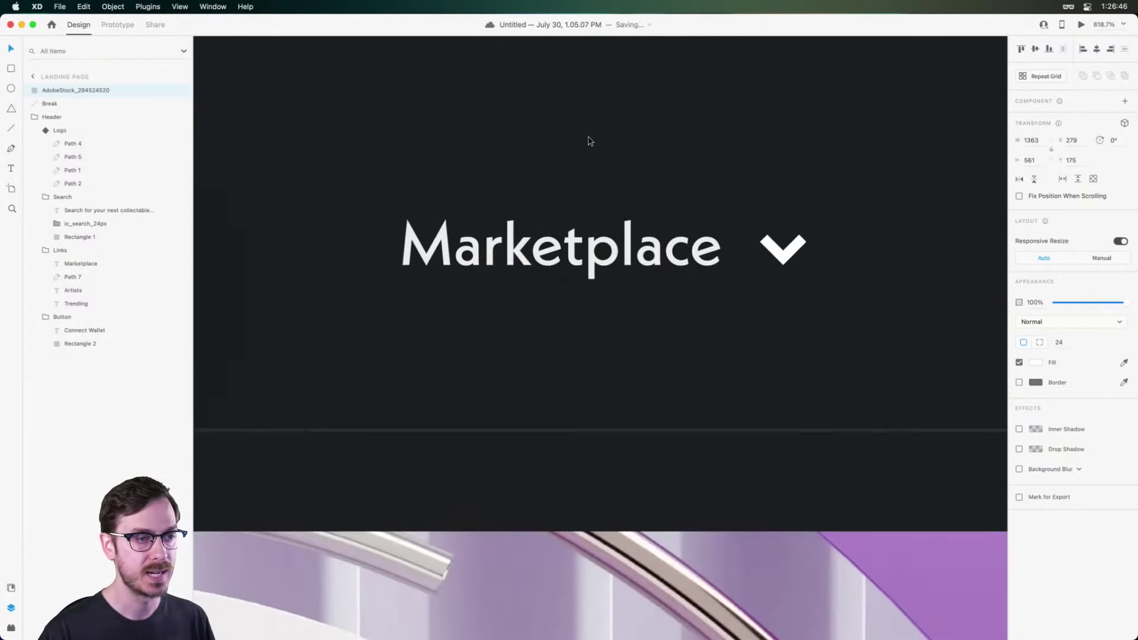
{"action": "key", "text": "super+Return"}
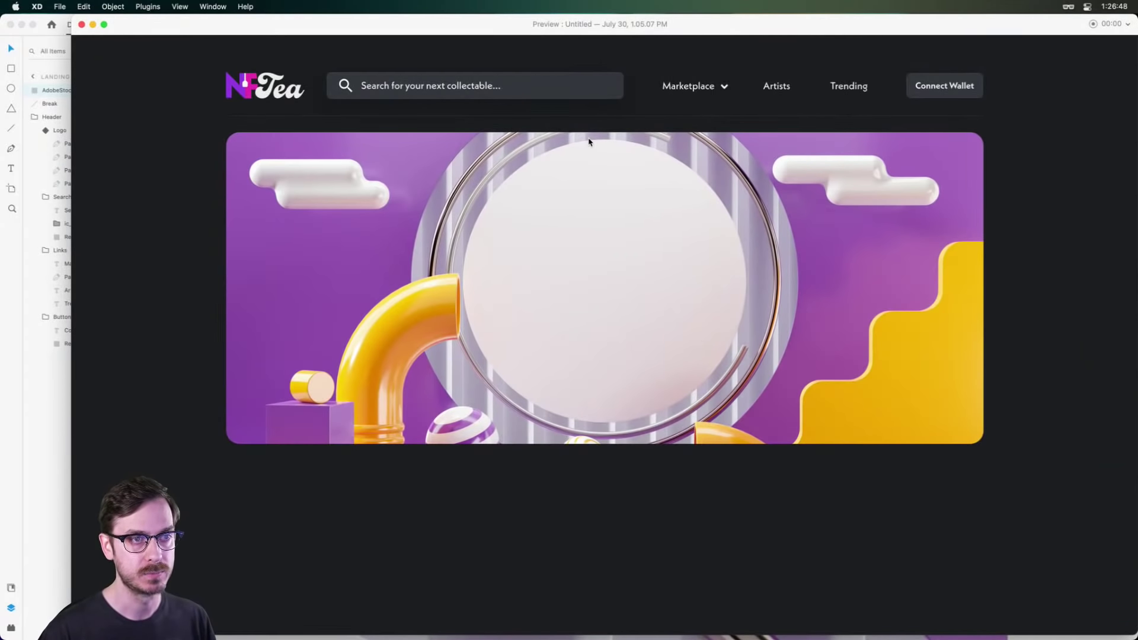
{"action": "key", "text": "super+w"}
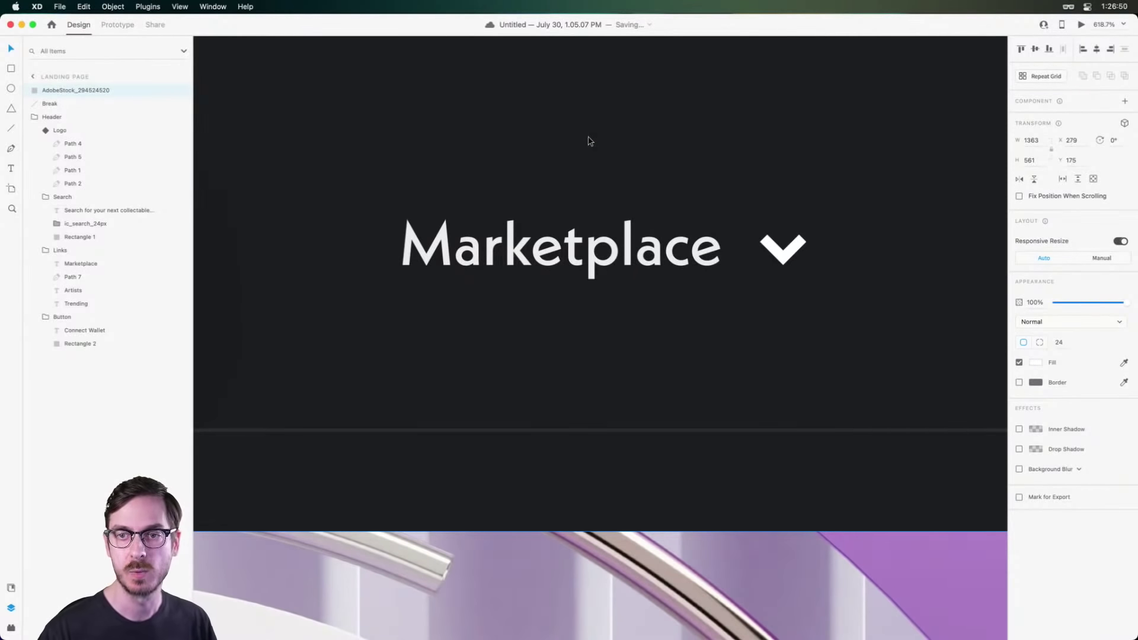
Enlarge the picture inside the hero frame and reposition it so the pale circle fills the centre.
{"action": "key", "text": "super+0"}
{"action": "left_click", "coordinate": [578, 105]}
{"action": "scroll", "coordinate": [533, 190], "scroll_direction": "up", "scroll_amount": 5}
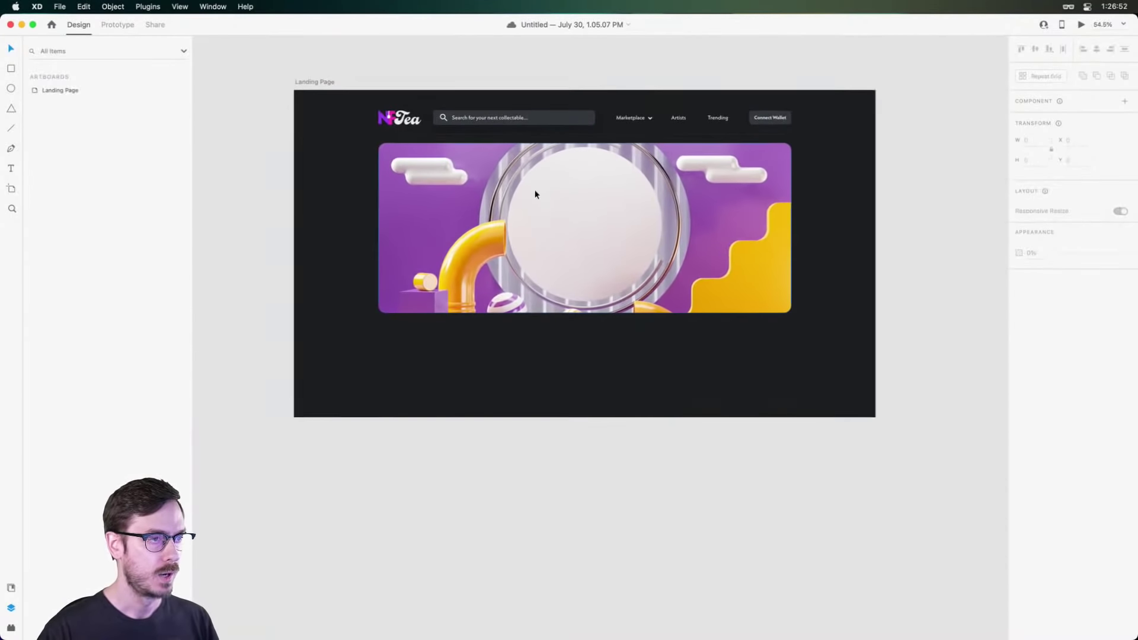
{"action": "double_click", "coordinate": [616, 225]}
{"action": "left_click_drag", "start_coordinate": [887, 432], "coordinate": [921, 460]}
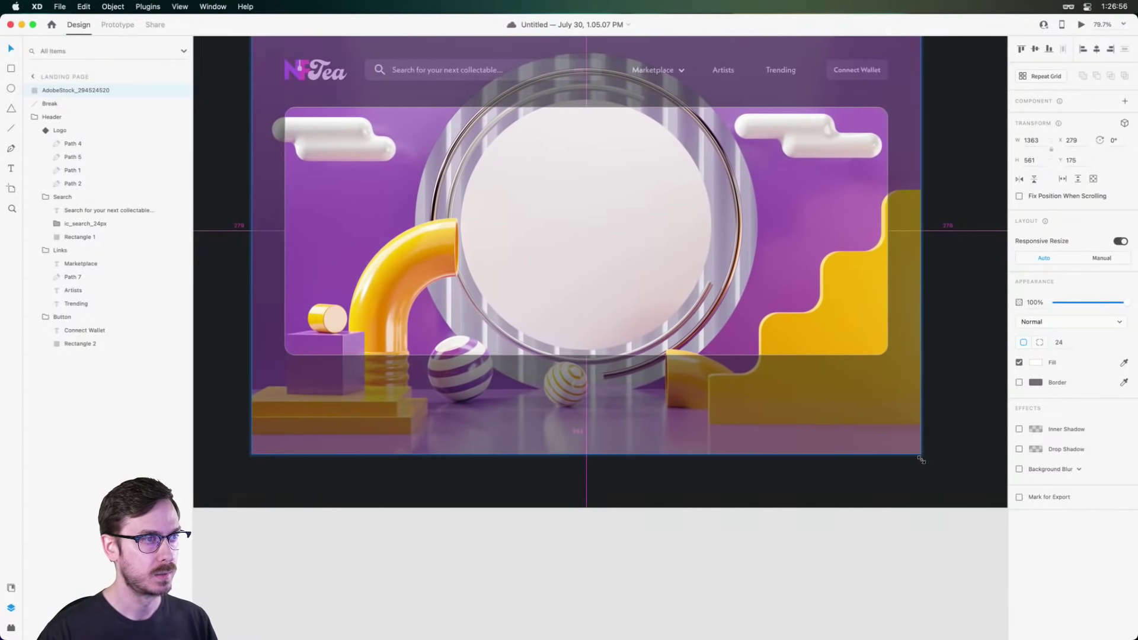
{"action": "left_click_drag", "start_coordinate": [617, 230], "coordinate": [622, 250]}
{"action": "left_click_drag", "start_coordinate": [923, 470], "coordinate": [970, 521]}
{"action": "left_click_drag", "start_coordinate": [610, 238], "coordinate": [612, 246]}
{"action": "left_click_drag", "start_coordinate": [599, 286], "coordinate": [599, 272]}
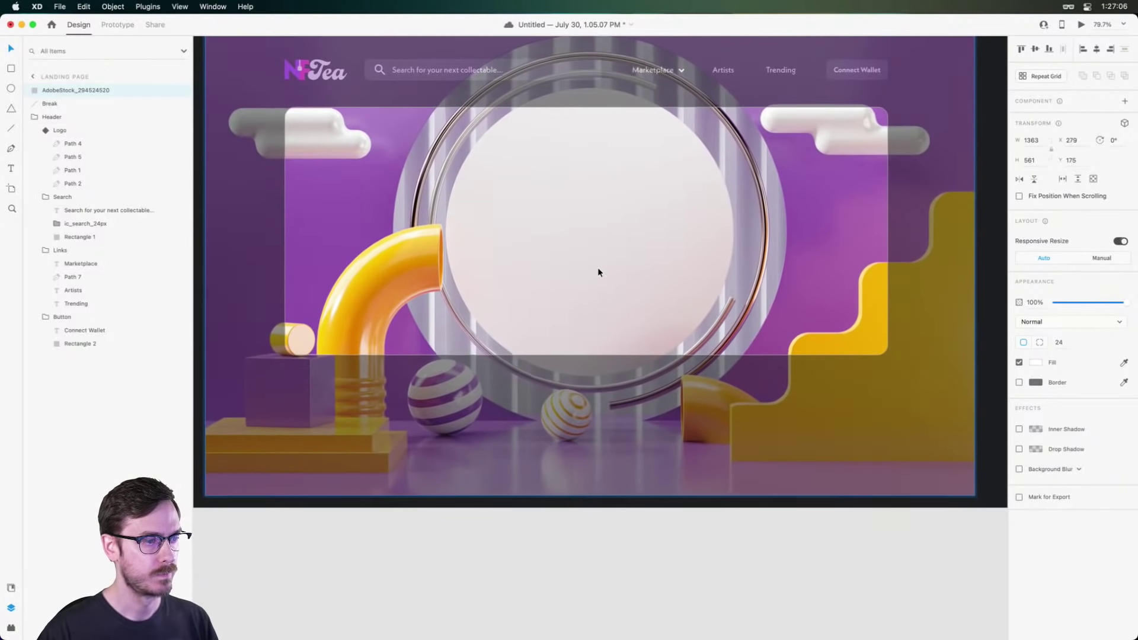
{"action": "left_click", "coordinate": [620, 539]}
{"action": "scroll", "coordinate": [562, 190], "scroll_direction": "down", "scroll_amount": 2}
{"action": "scroll", "coordinate": [563, 192], "scroll_direction": "up", "scroll_amount": 3}
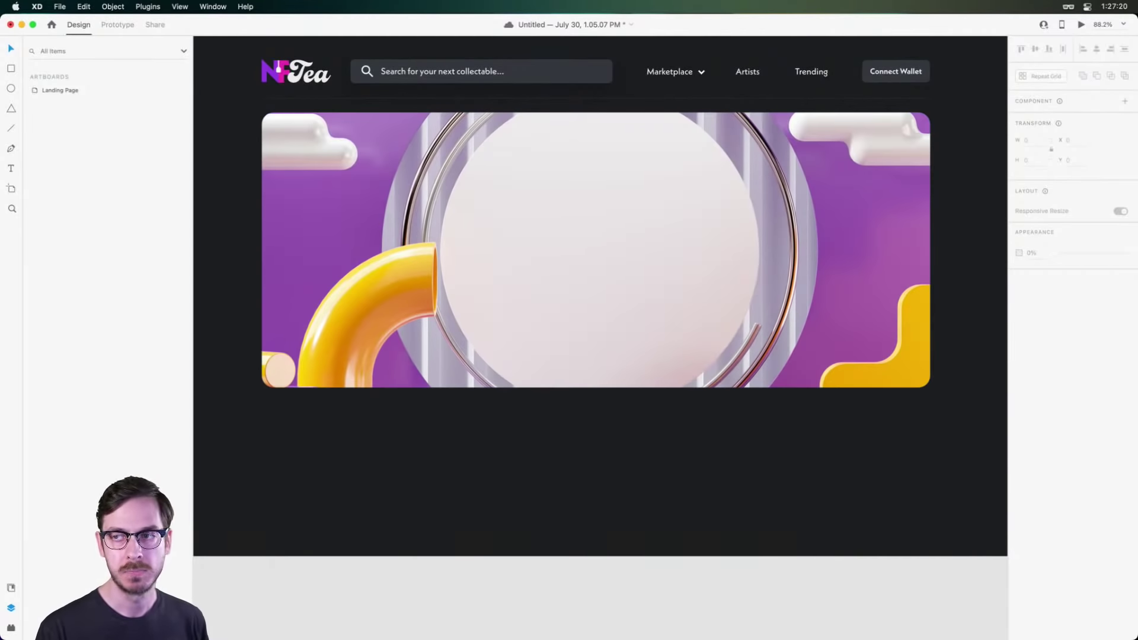
Add the text "Sippin'" on the hero image's pale circle and enlarge it to size 66.
{"action": "left_click", "coordinate": [554, 199]}
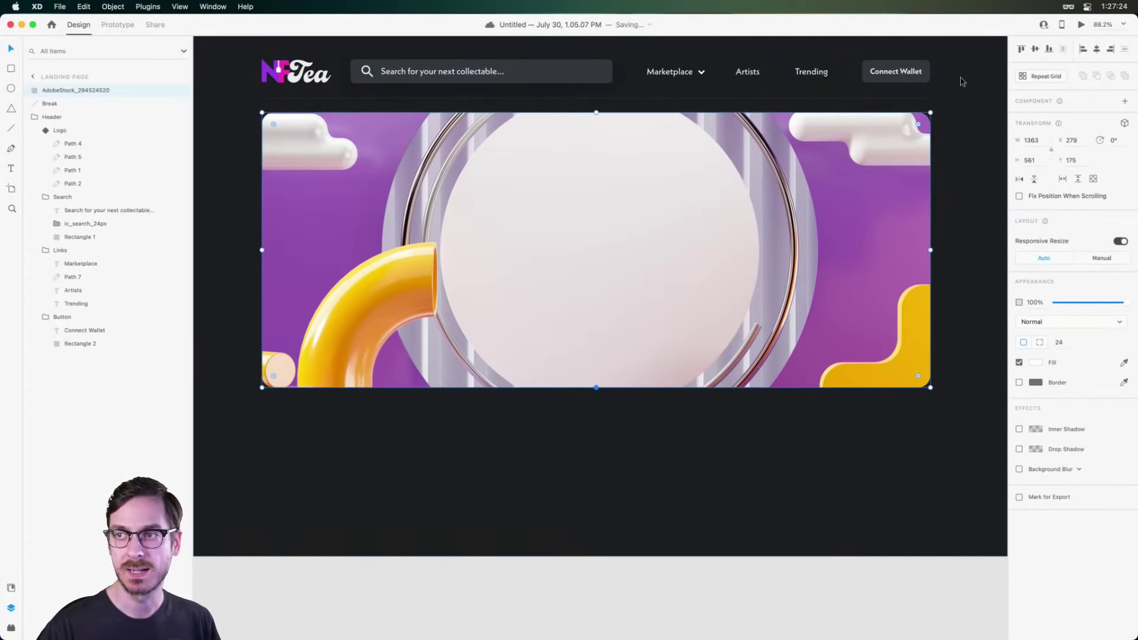
{"action": "key", "text": "t"}
{"action": "left_click", "coordinate": [501, 204]}
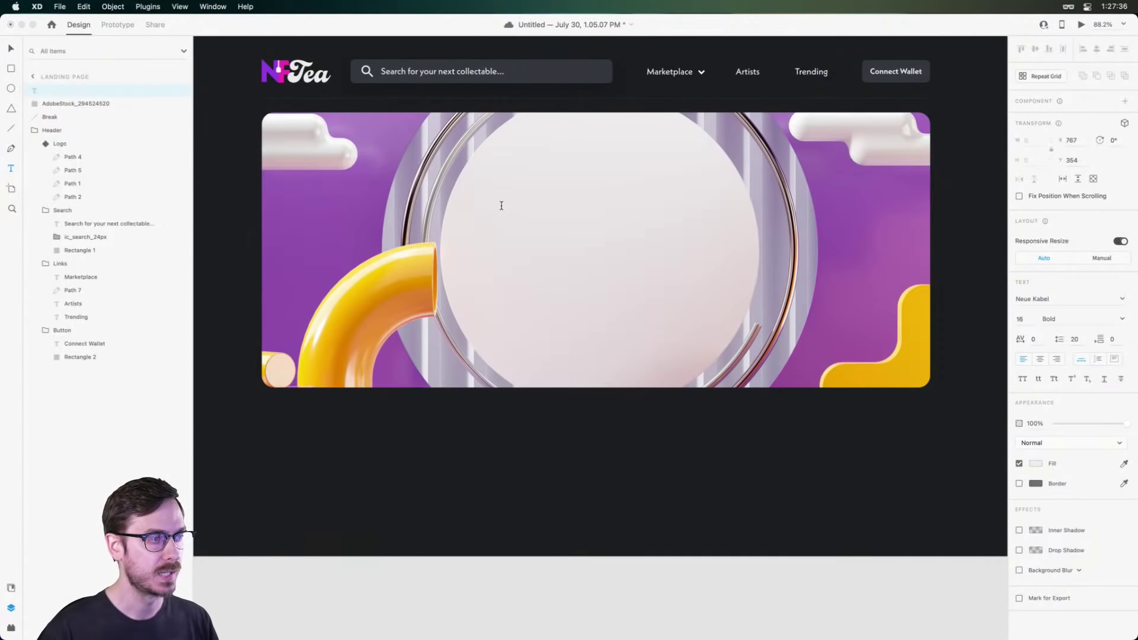
{"action": "key", "text": "Escape"}
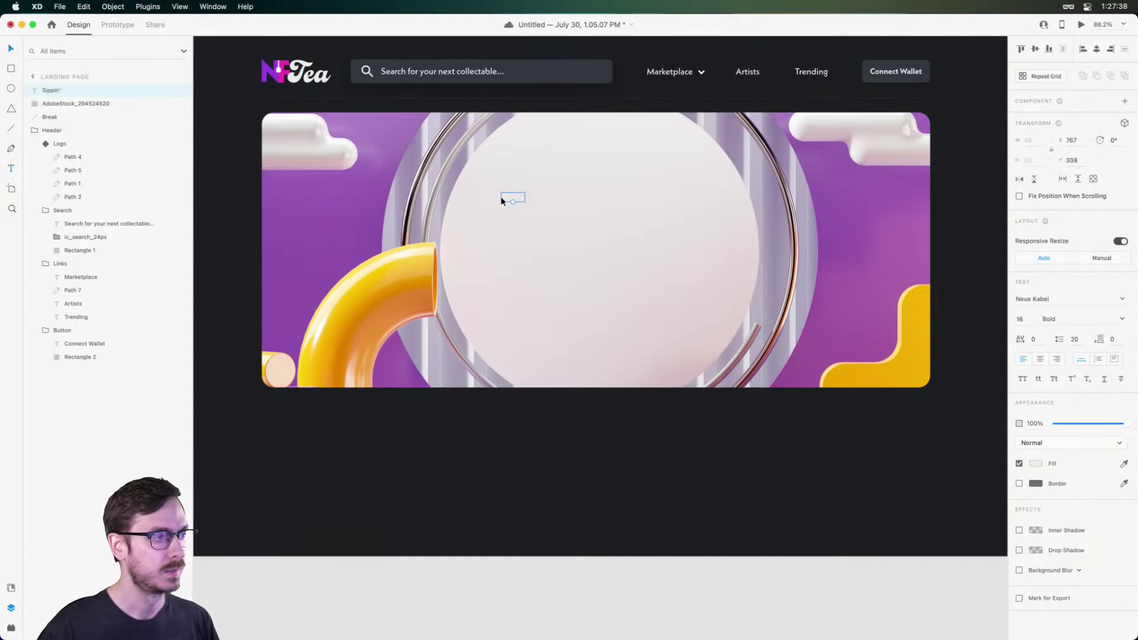
{"action": "left_click_drag", "start_coordinate": [512, 202], "coordinate": [513, 233]}
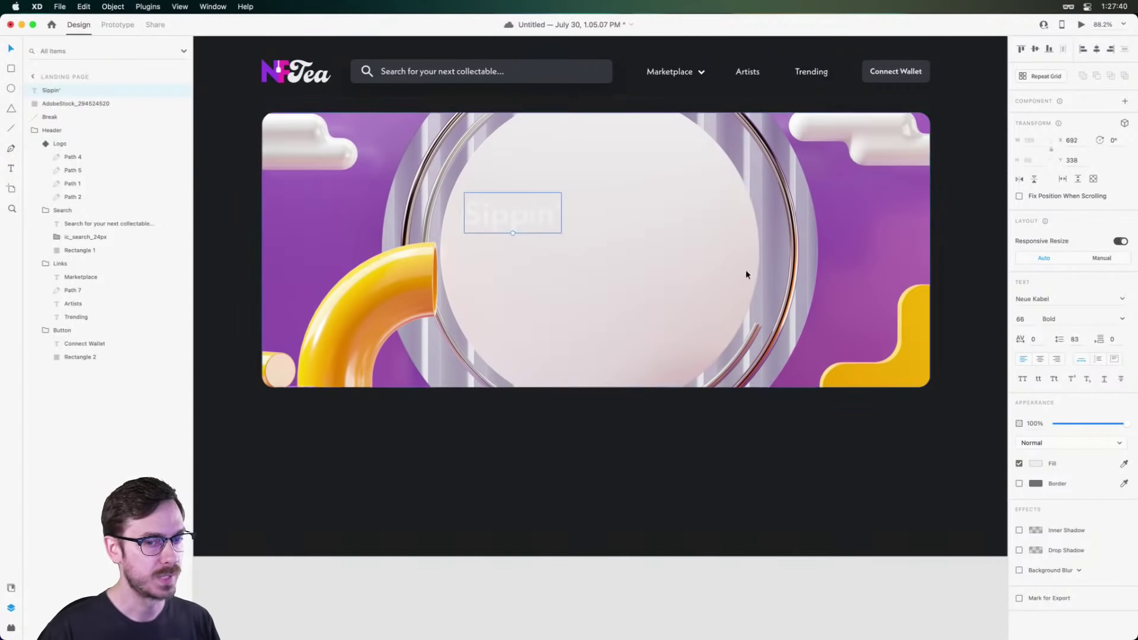
Set the "Sippin'" text's fill to a dark grey around #342F2F and move it to about X 719, Y 298.
{"action": "left_click", "coordinate": [1037, 463]}
{"action": "left_click", "coordinate": [922, 465]}
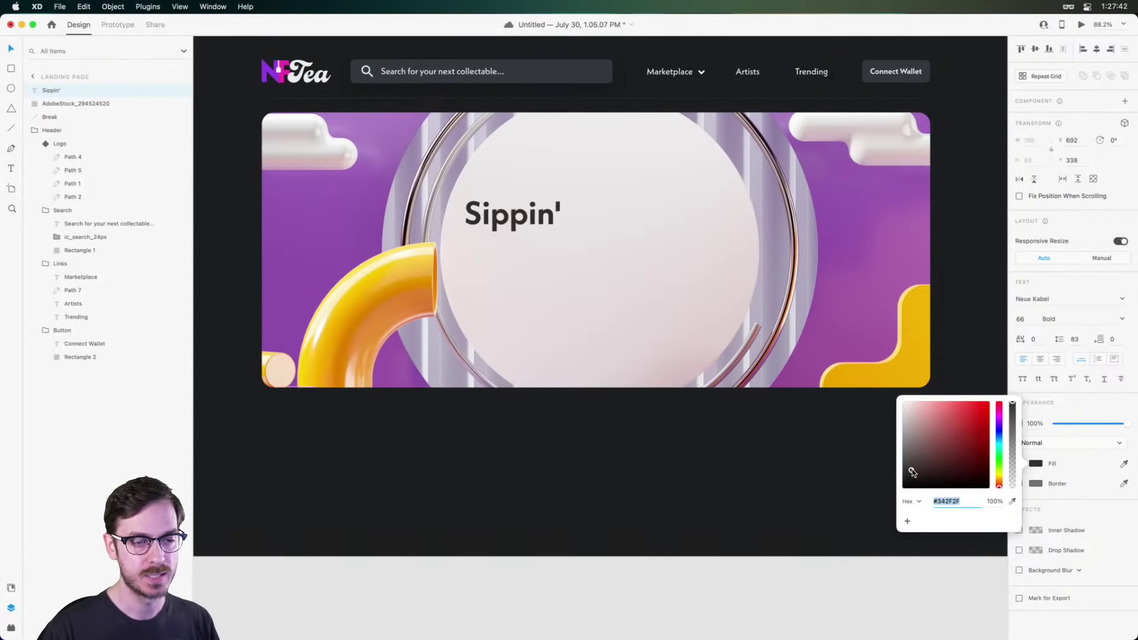
{"action": "left_click_drag", "start_coordinate": [533, 213], "coordinate": [546, 193]}
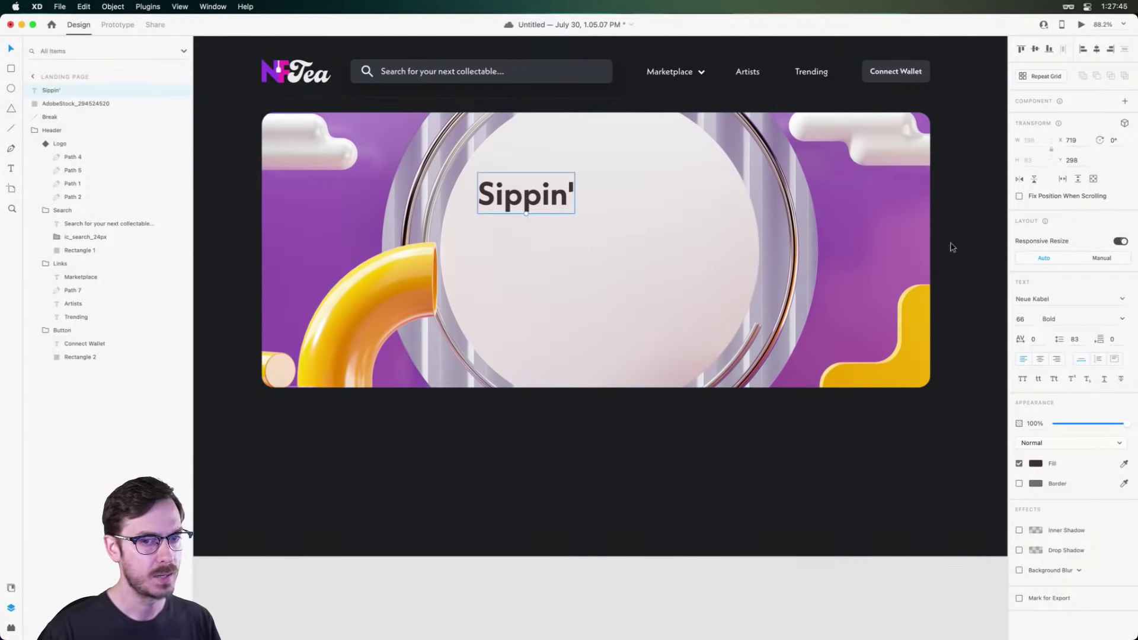
Make the heading an auto-height text box about 494 wide and complete its wording as "Sippin' tea and collection t's.".
{"action": "left_click", "coordinate": [1099, 362]}
{"action": "left_click_drag", "start_coordinate": [574, 193], "coordinate": [720, 201]}
{"action": "double_click", "coordinate": [599, 204]}
{"action": "left_click", "coordinate": [600, 206]}
{"action": "type", "text": "tea"}
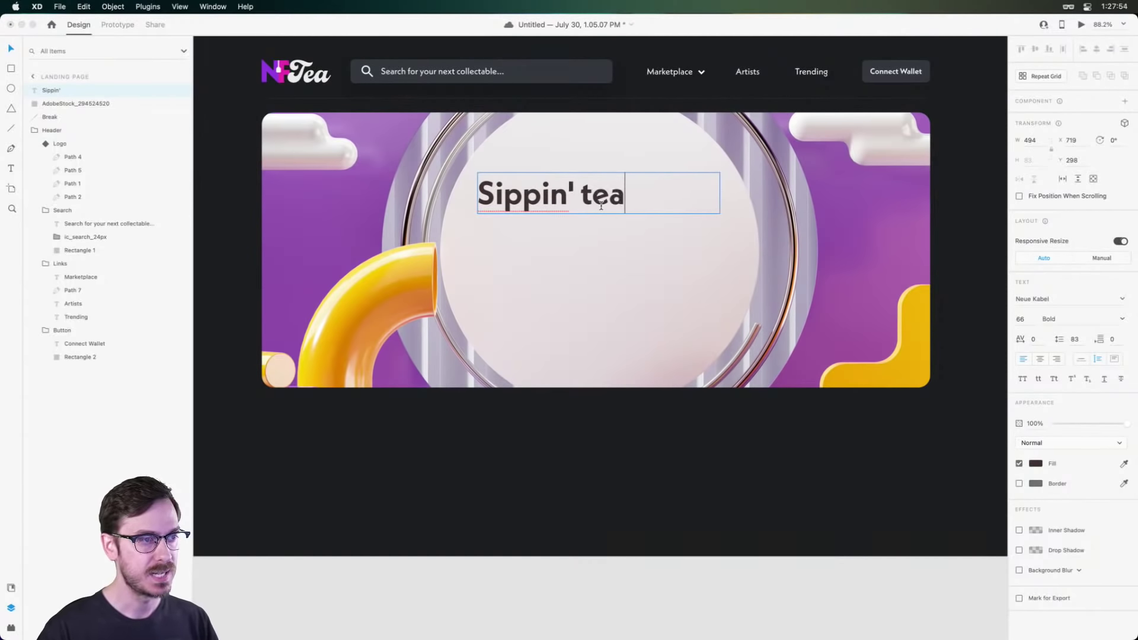
{"action": "type", "text": " and collection T"}
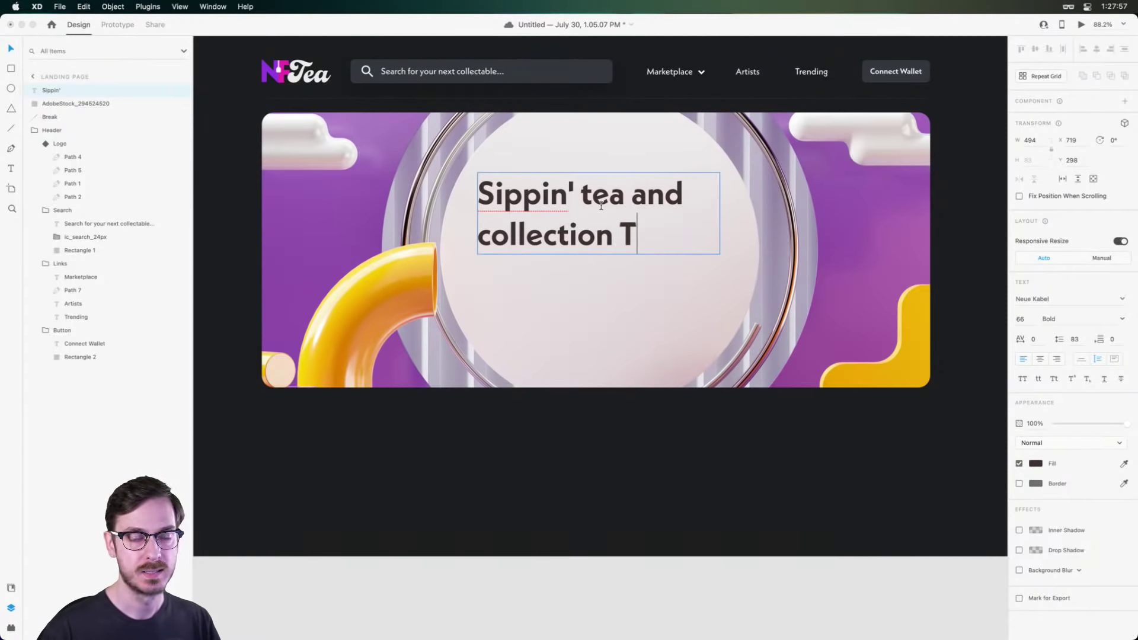
{"action": "key", "text": "BackSpace"}
{"action": "type", "text": "t's."}
{"action": "key", "text": "Escape"}
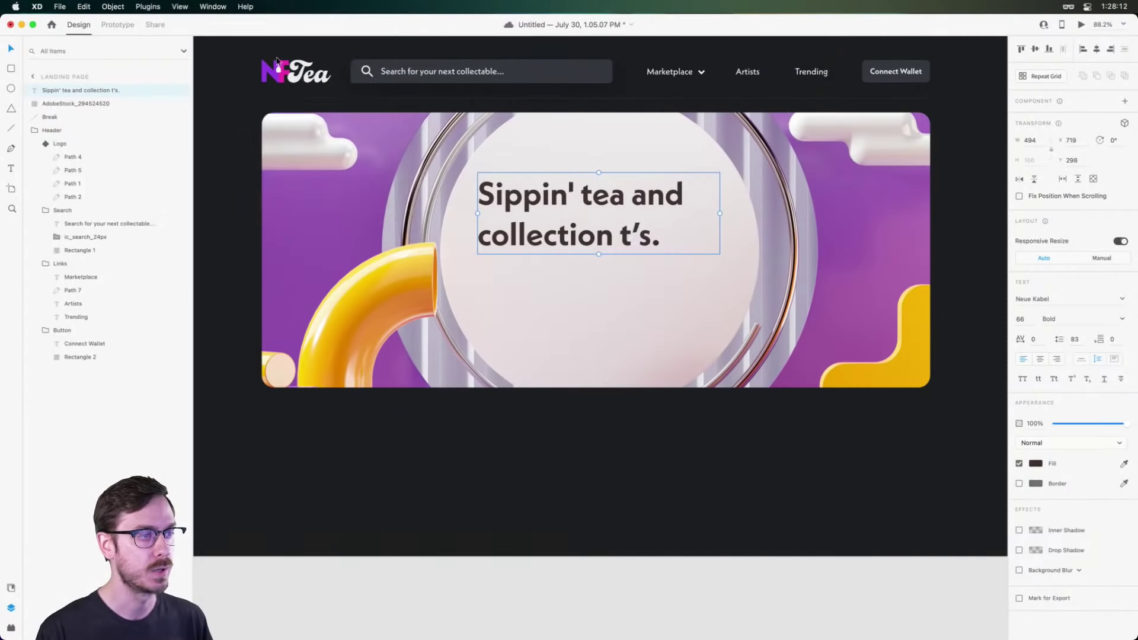
Centre-align the "Sippin' tea and collection t's." heading and set its font to AureaUltra.
{"action": "left_click", "coordinate": [1040, 360]}
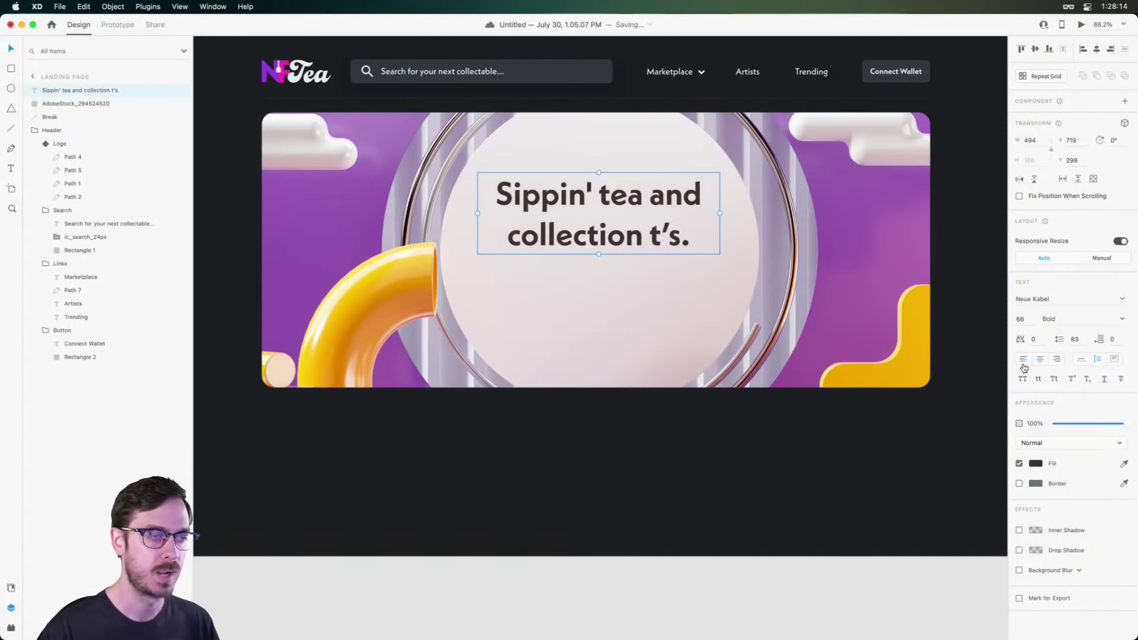
{"action": "left_click", "coordinate": [1074, 299]}
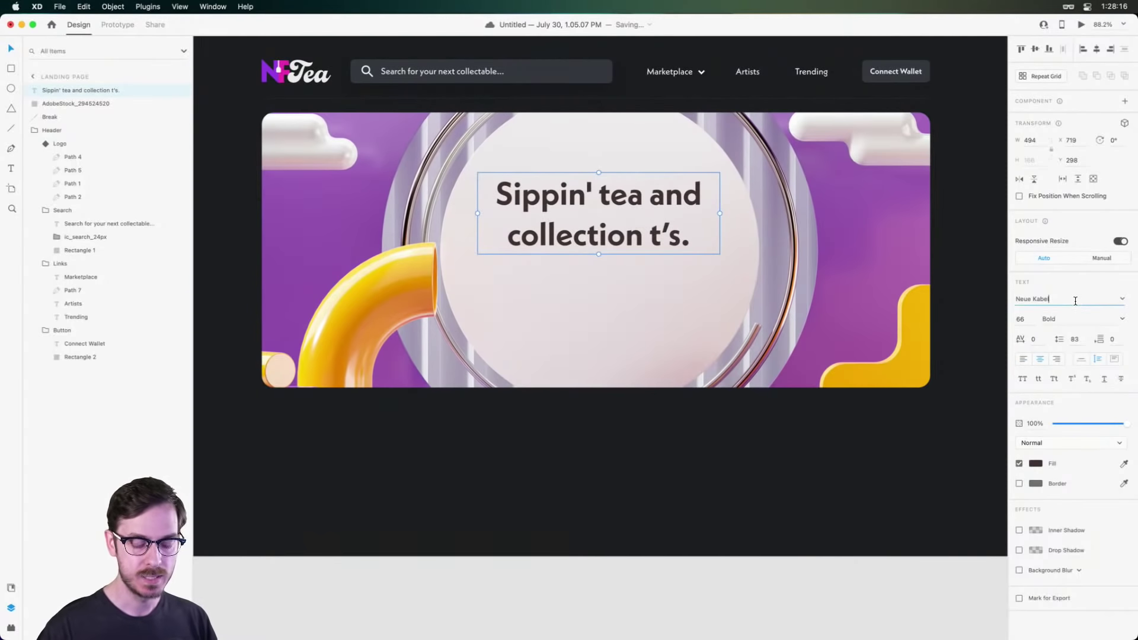
{"action": "type", "text": "AureaUltra"}
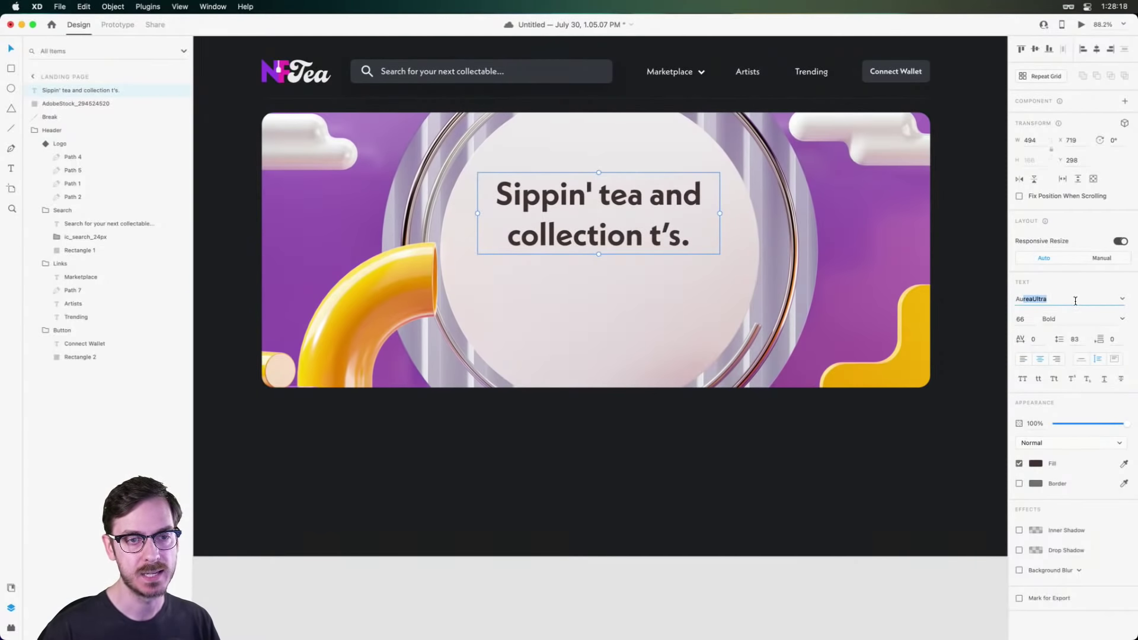
{"action": "key", "text": "Return"}
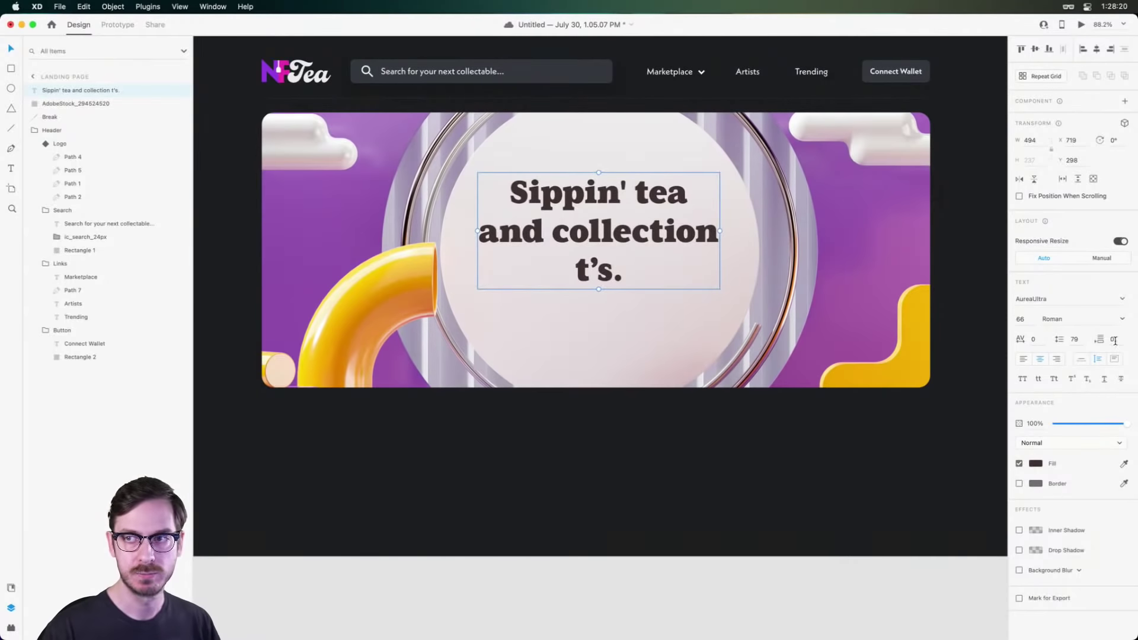
Try the Italic style on the AureaUltra heading, keeping its text box fitted to the wording's height.
{"action": "left_click", "coordinate": [1121, 319]}
{"action": "left_click", "coordinate": [1090, 341]}
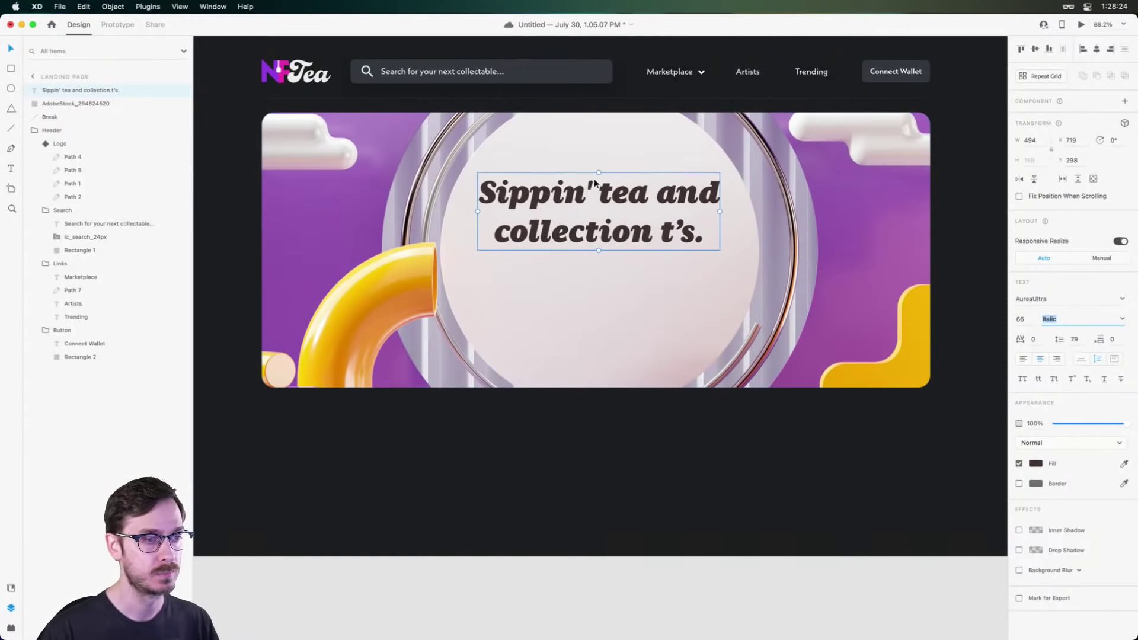
{"action": "left_click_drag", "start_coordinate": [599, 250], "coordinate": [601, 259]}
{"action": "double_click", "coordinate": [601, 259]}
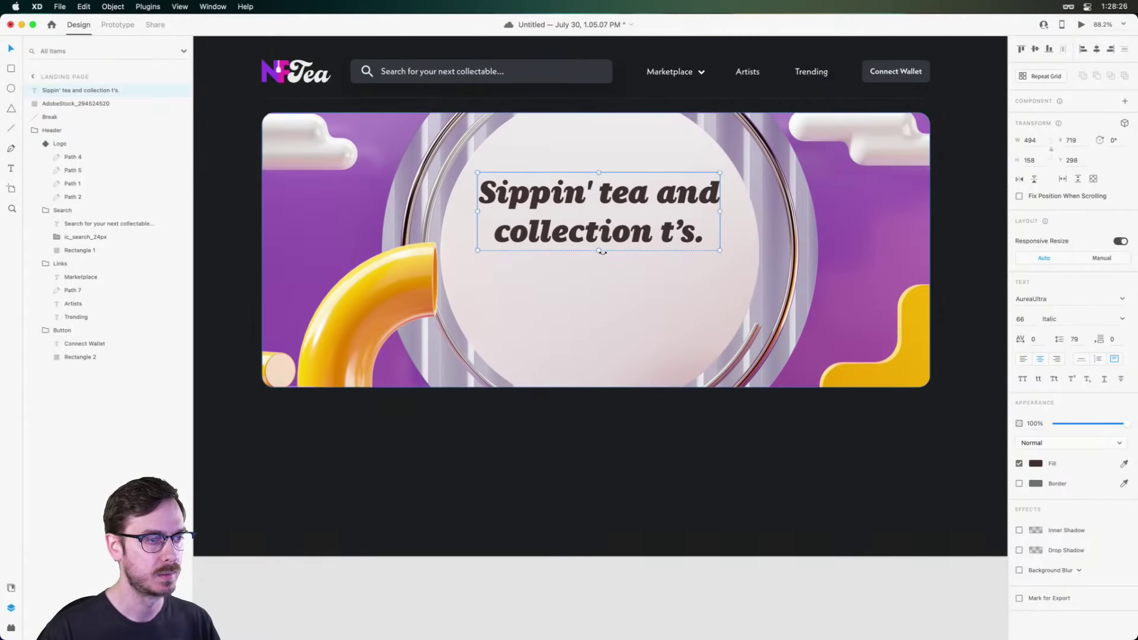
Set the heading's style to Roman and widen its text box evenly on both sides to about 528.
{"action": "left_click", "coordinate": [1125, 319]}
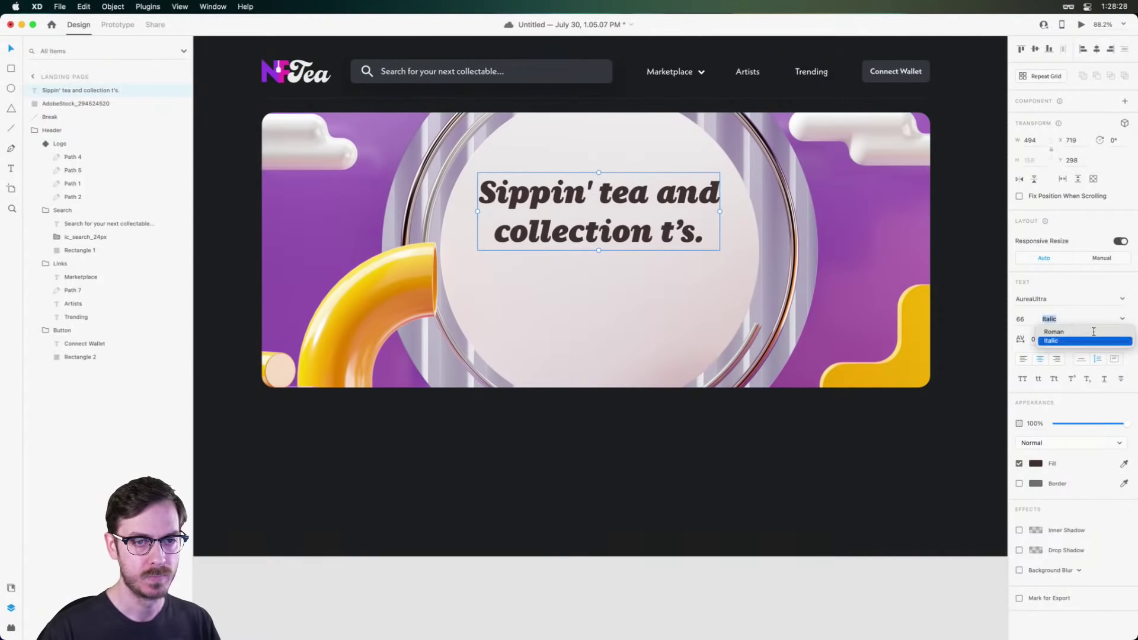
{"action": "left_click", "coordinate": [1091, 331]}
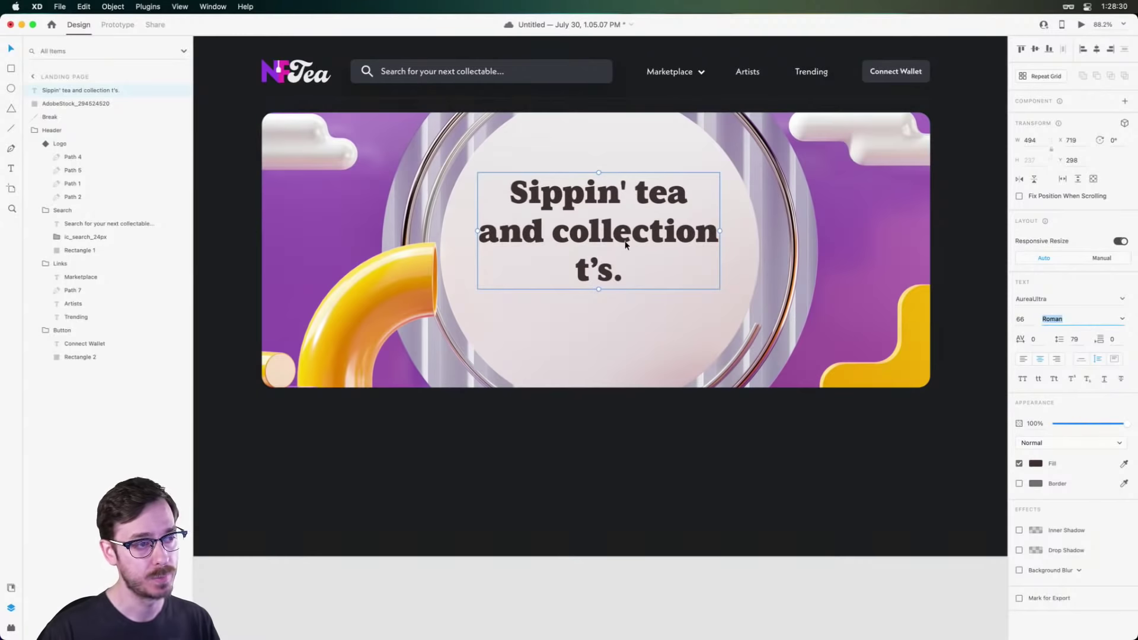
{"action": "left_click_drag", "start_coordinate": [720, 230], "coordinate": [728, 232]}
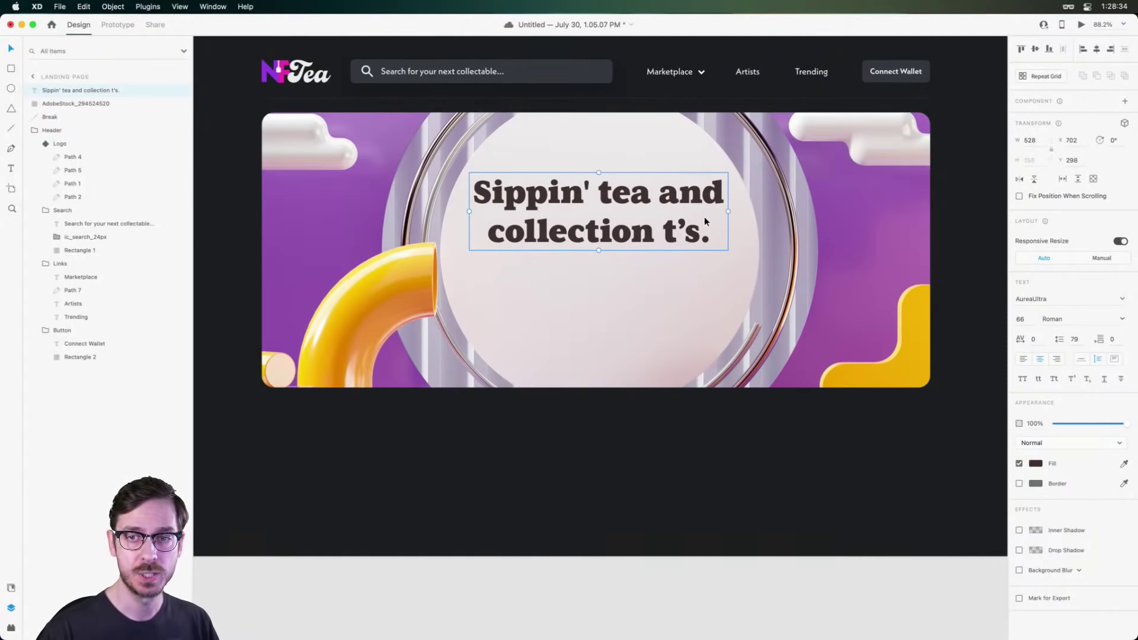
Compare the Italic style on the widened heading up close, then return it to Roman.
{"action": "scroll", "coordinate": [558, 195], "scroll_direction": "up", "scroll_amount": 5}
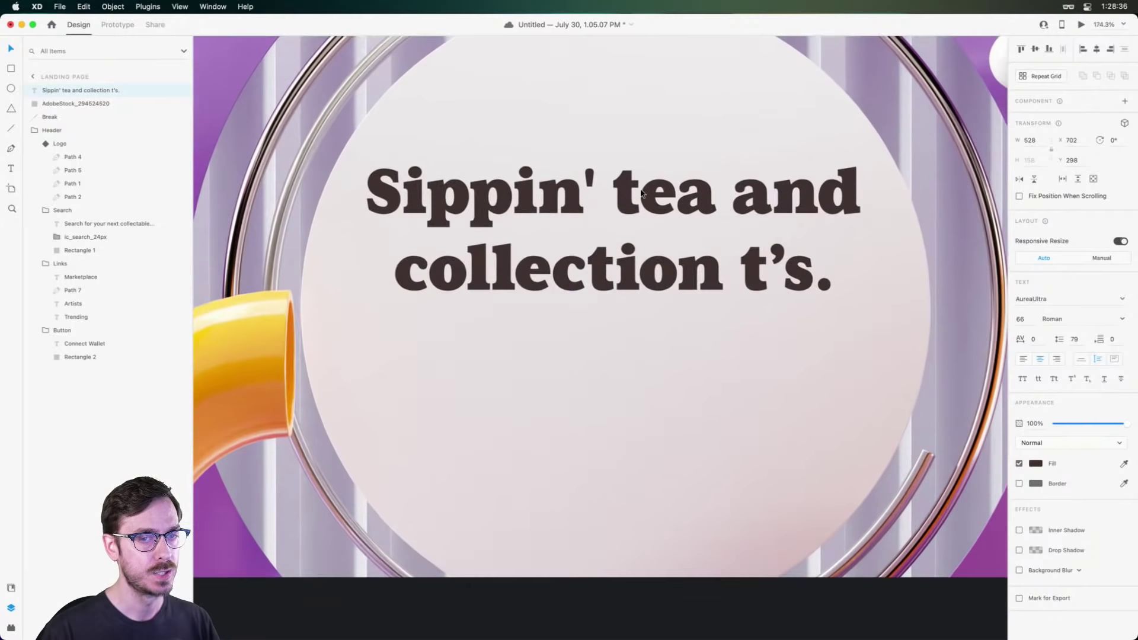
{"action": "left_click", "coordinate": [1122, 319]}
{"action": "left_click", "coordinate": [1068, 338]}
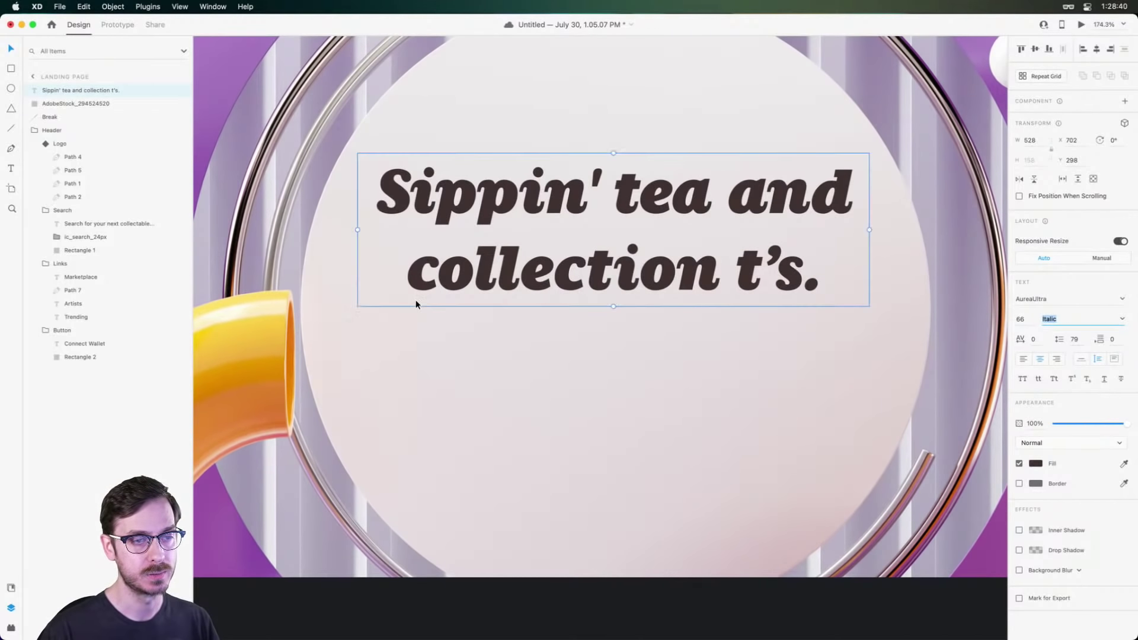
{"action": "key", "text": "Up"}
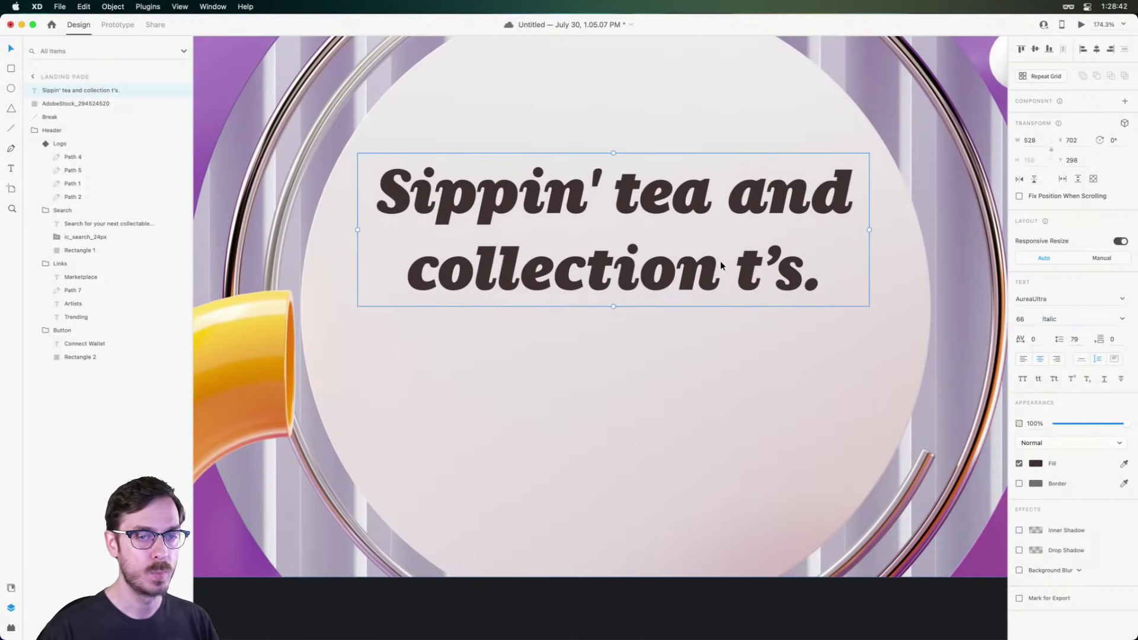
{"action": "scroll", "coordinate": [554, 254], "scroll_direction": "down", "scroll_amount": 5}
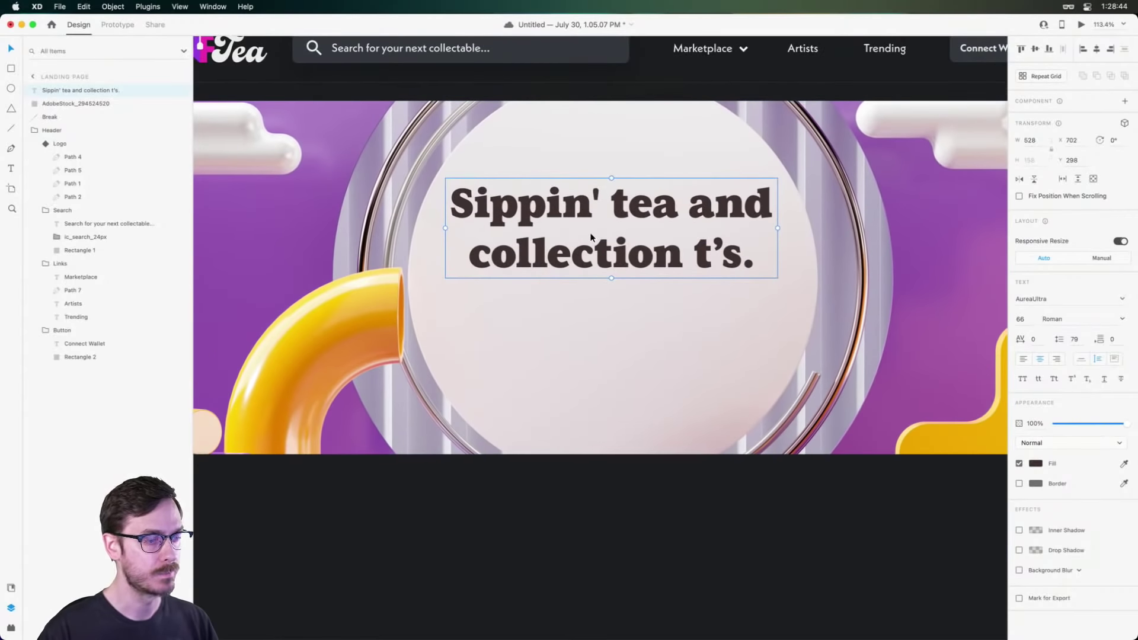
Add the colours of the NFTea logo in the header to the document's colour assets.
{"action": "key", "text": "super+shift+y"}
{"action": "scroll", "coordinate": [379, 192], "scroll_direction": "up", "scroll_amount": 2}
{"action": "scroll", "coordinate": [350, 188], "scroll_direction": "left", "scroll_amount": 5}
{"action": "left_click", "coordinate": [455, 102]}
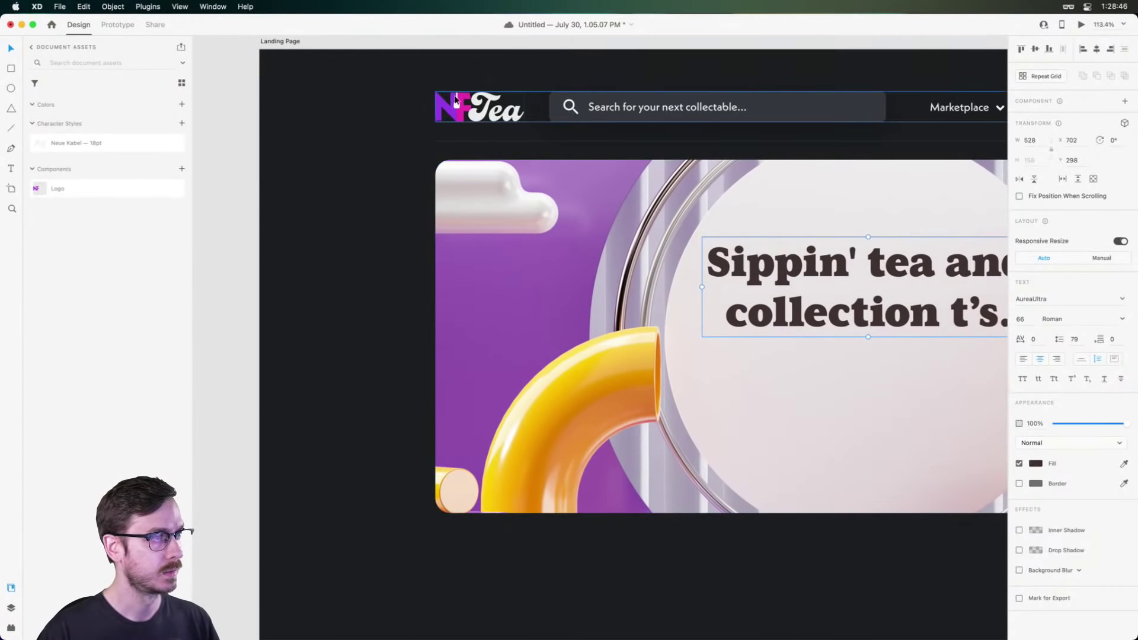
{"action": "double_click", "coordinate": [456, 104]}
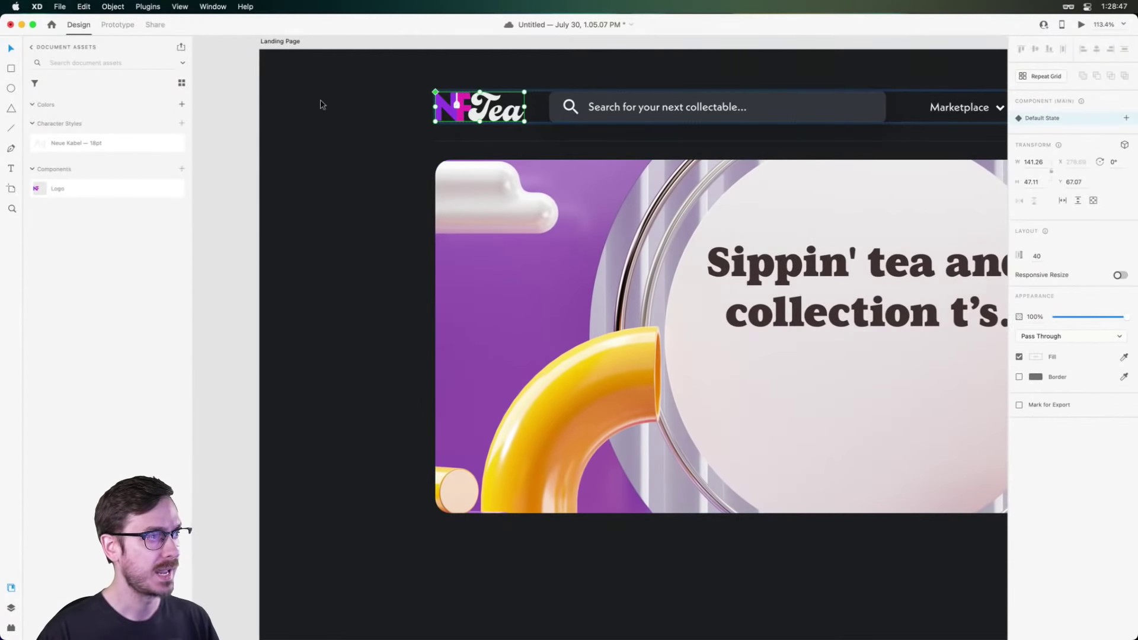
{"action": "left_click", "coordinate": [182, 105]}
Apply the logo's saved magenta colour to the hero heading.
{"action": "scroll", "coordinate": [621, 194], "scroll_direction": "right", "scroll_amount": 5}
{"action": "left_click", "coordinate": [688, 314]}
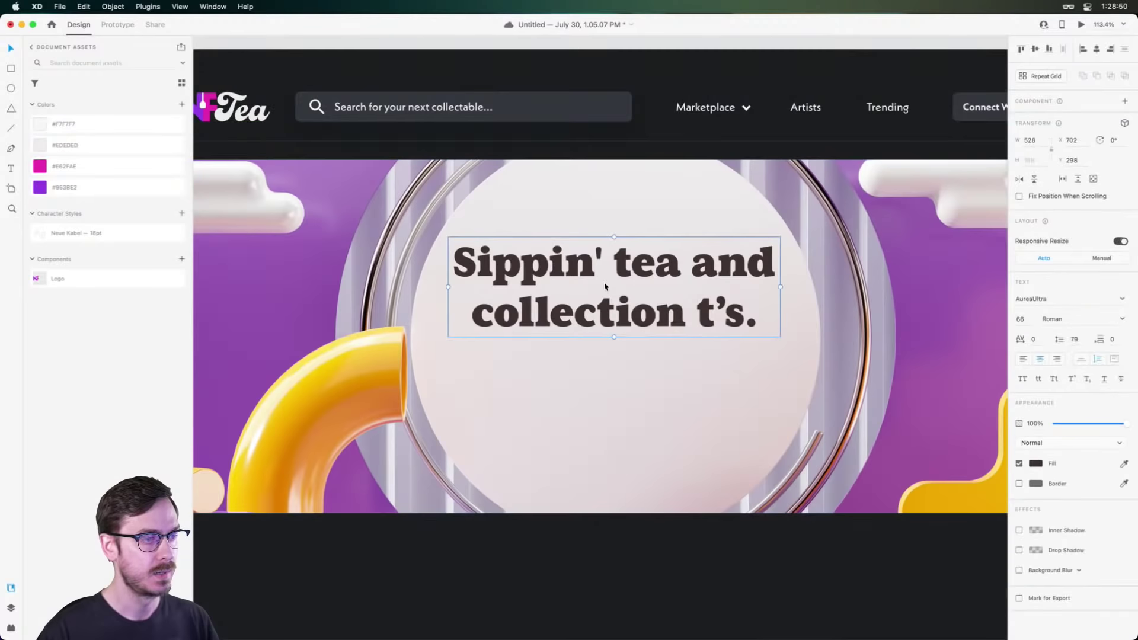
{"action": "left_click", "coordinate": [90, 167]}
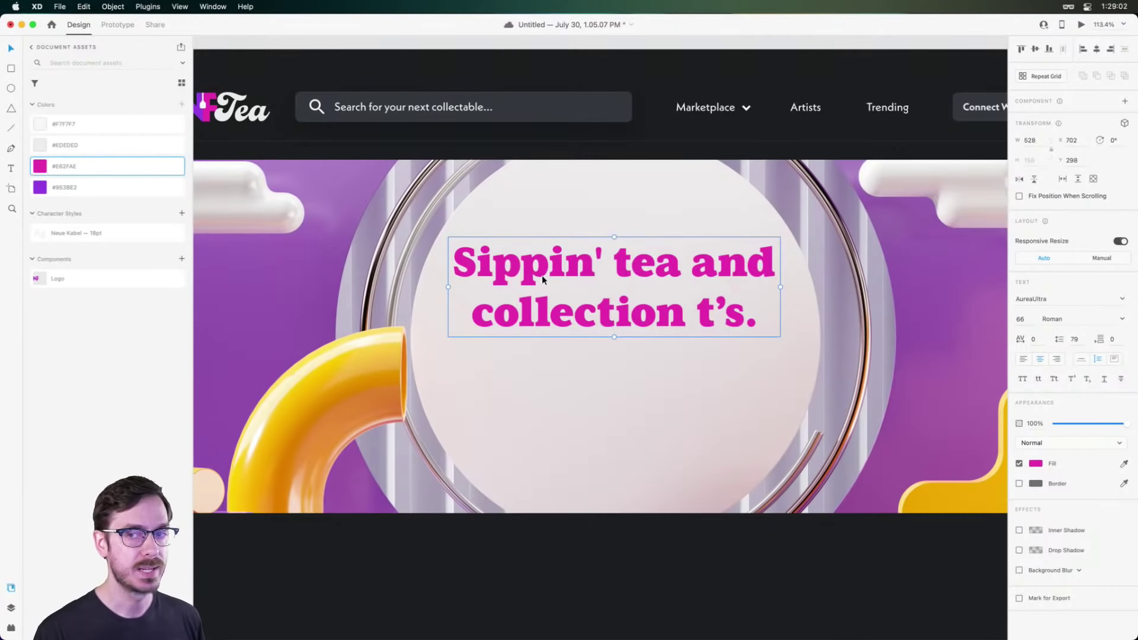
Edit the saved magenta colour asset to a slightly softer, less saturated pink.
{"action": "scroll", "coordinate": [604, 271], "scroll_direction": "left", "scroll_amount": 2}
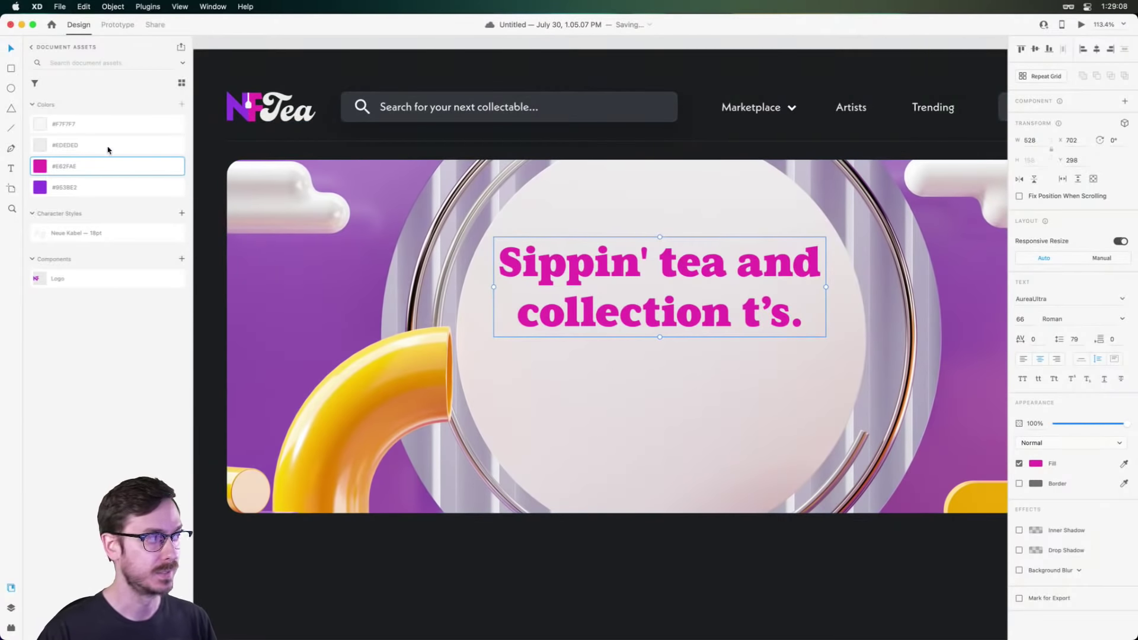
{"action": "right_click", "coordinate": [80, 165]}
{"action": "left_click", "coordinate": [122, 208]}
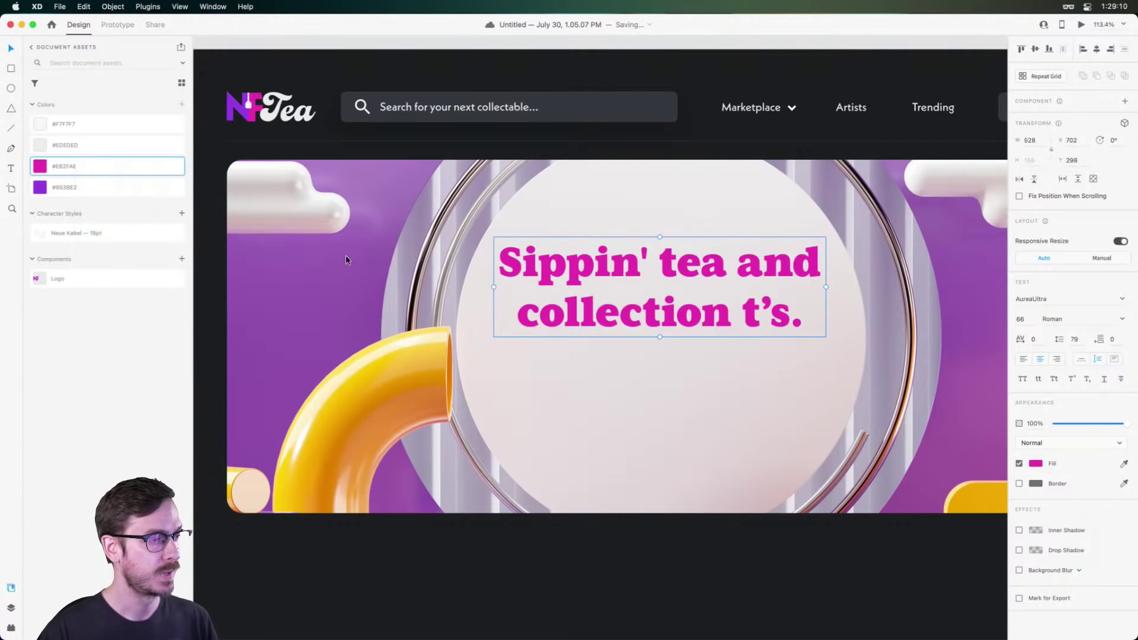
{"action": "left_click", "coordinate": [265, 125]}
{"action": "left_click_drag", "start_coordinate": [265, 124], "coordinate": [258, 126]}
{"action": "key", "text": "Escape"}
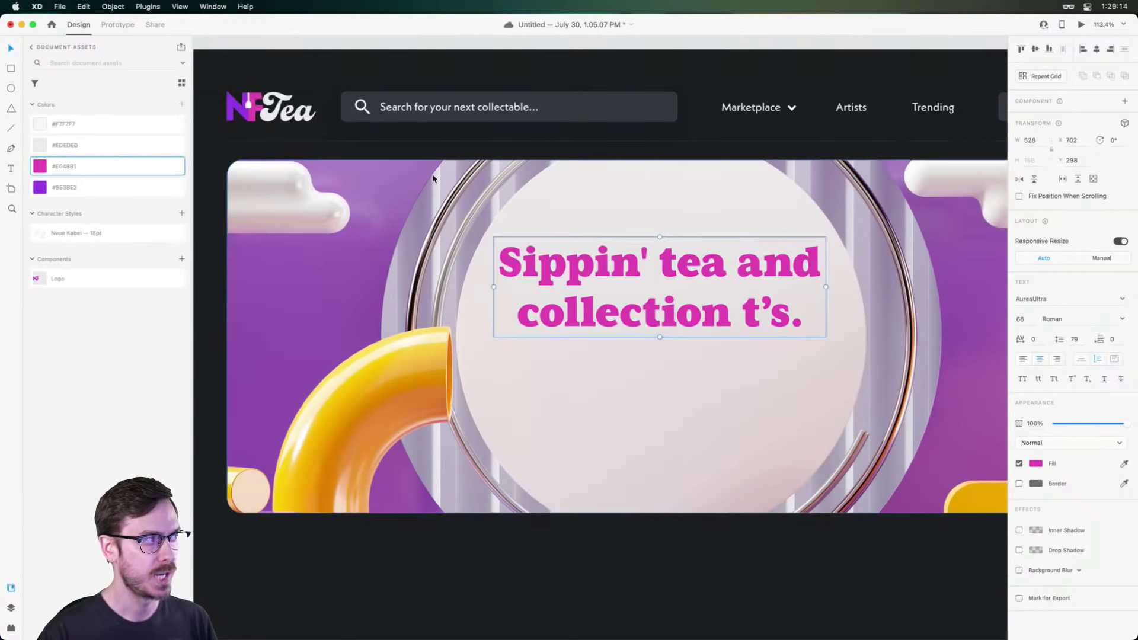
{"action": "left_click", "coordinate": [233, 171]}
{"action": "scroll", "coordinate": [216, 101], "scroll_direction": "up", "scroll_amount": 5}
{"action": "scroll", "coordinate": [220, 105], "scroll_direction": "down", "scroll_amount": 10}
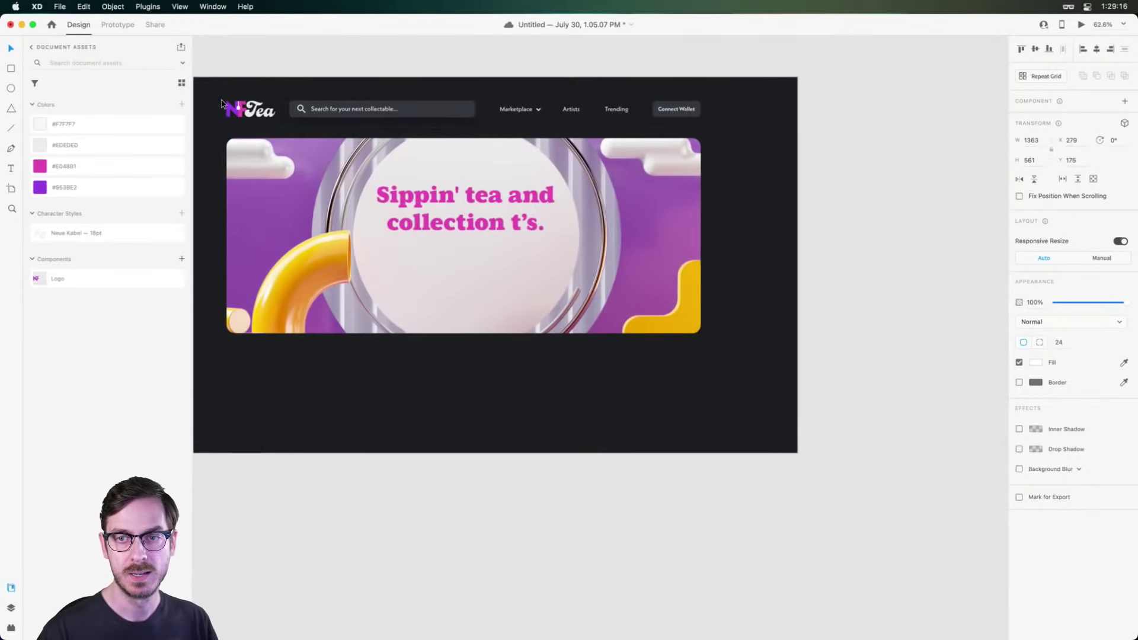
{"action": "scroll", "coordinate": [331, 137], "scroll_direction": "up", "scroll_amount": 2}
{"action": "scroll", "coordinate": [416, 159], "scroll_direction": "up", "scroll_amount": 4}
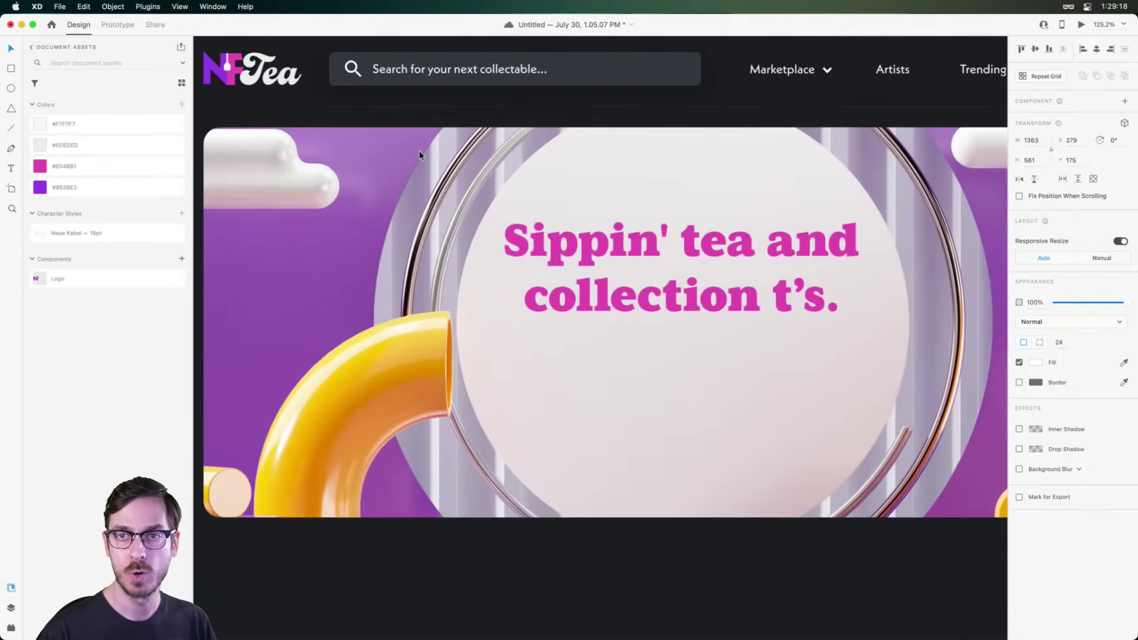
Move the pink hero heading up 15 pixels to Y 283.
{"action": "left_click", "coordinate": [561, 223]}
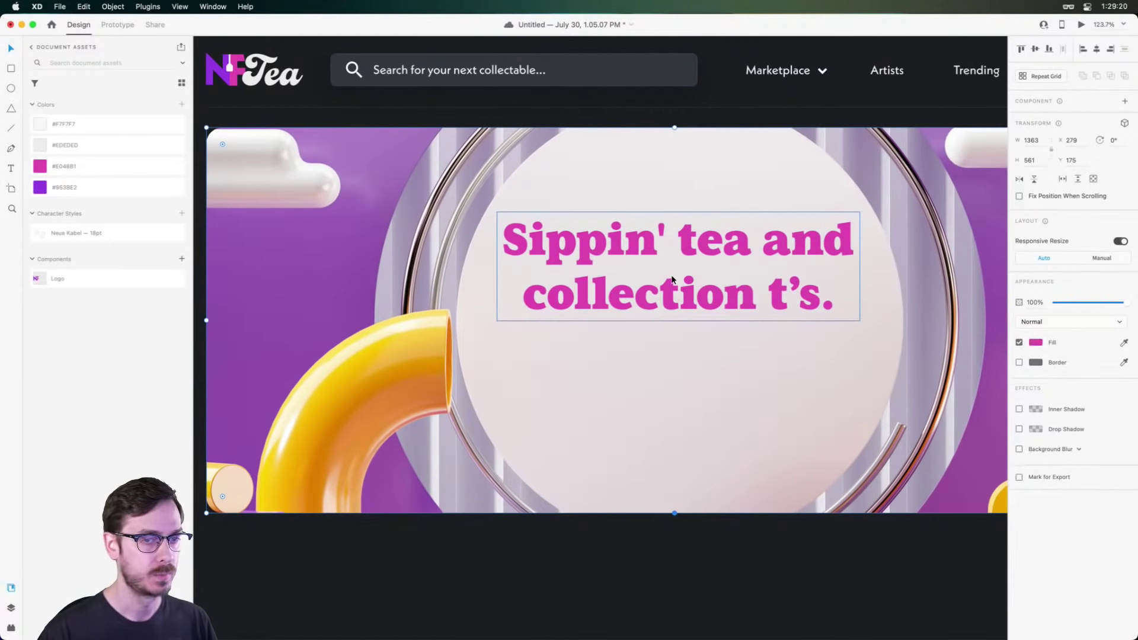
{"action": "scroll", "coordinate": [722, 343], "scroll_direction": "down", "scroll_amount": 5}
{"action": "scroll", "coordinate": [721, 346], "scroll_direction": "up", "scroll_amount": 4}
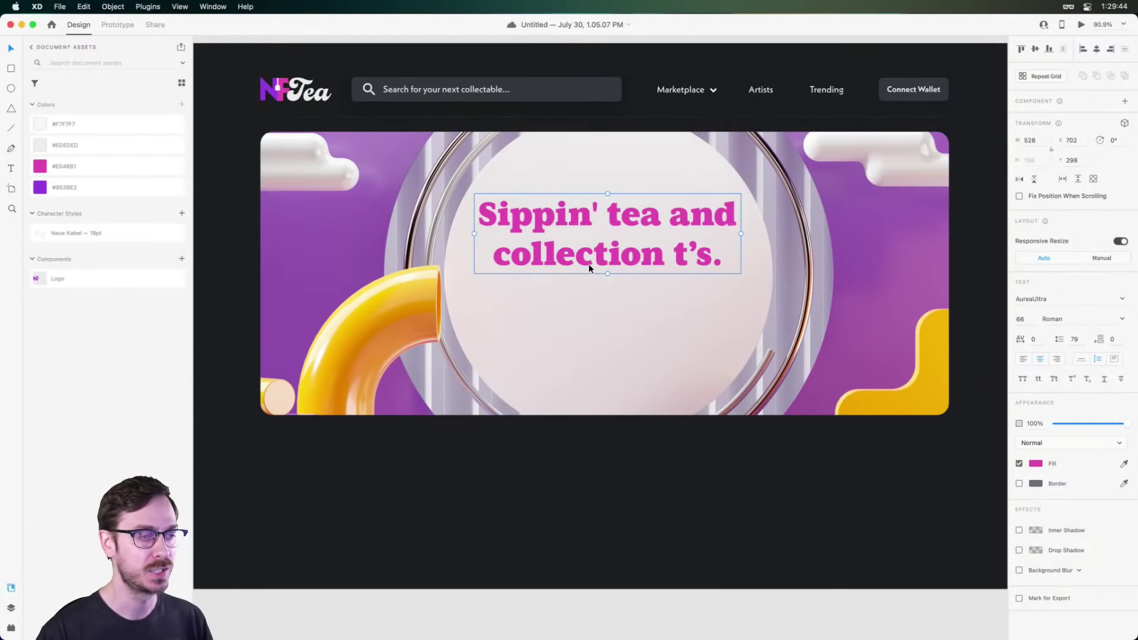
{"action": "key", "text": "shift+Up"}
{"action": "key", "text": "Up"}
{"action": "key", "text": "Up"}
{"action": "key", "text": "Up"}
{"action": "key", "text": "Up"}
{"action": "key", "text": "Up"}
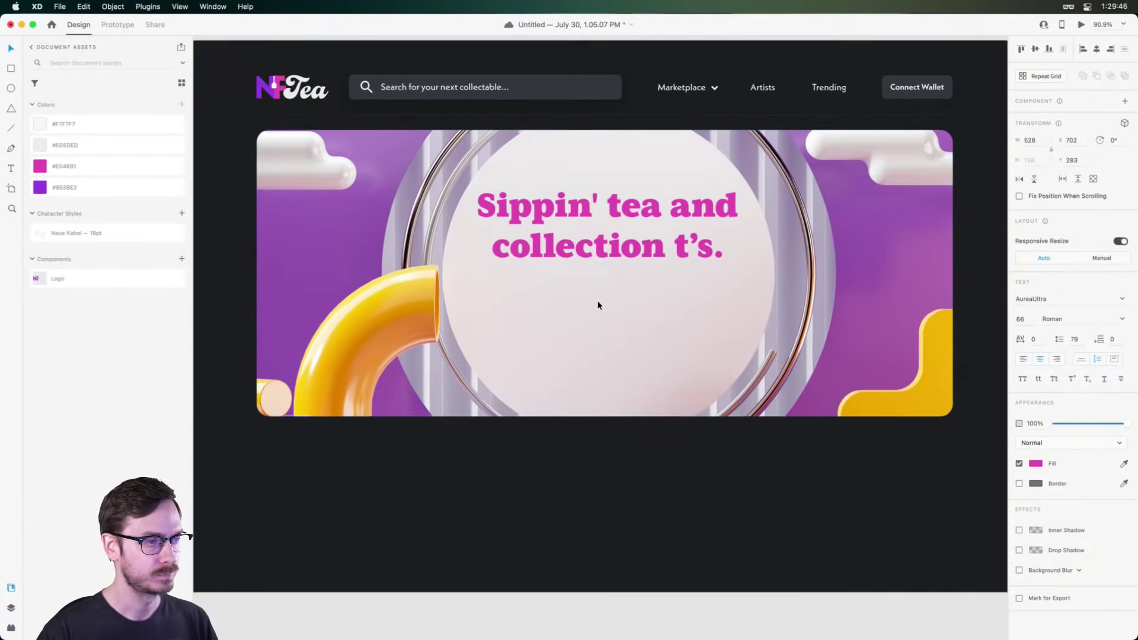
Add a text box about 528 wide just below the heading, at about Y 456, reading "Buy, sell, and trade".
{"action": "scroll", "coordinate": [598, 305], "scroll_direction": "up", "scroll_amount": 3}
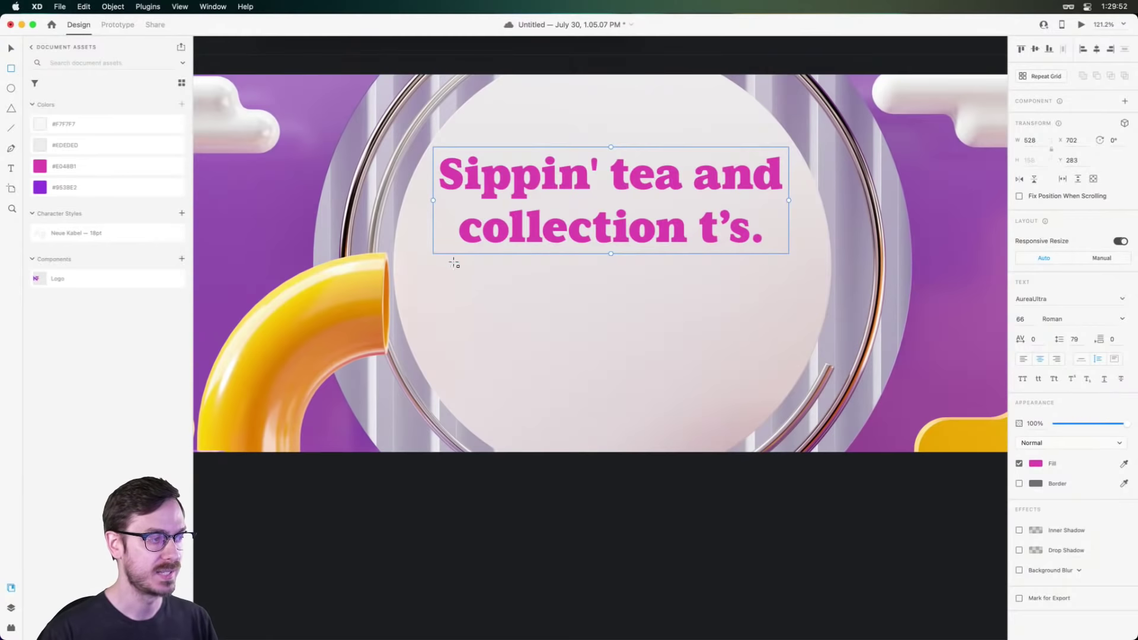
{"action": "left_click_drag", "start_coordinate": [433, 264], "coordinate": [789, 306]}
{"action": "type", "text": "B"}
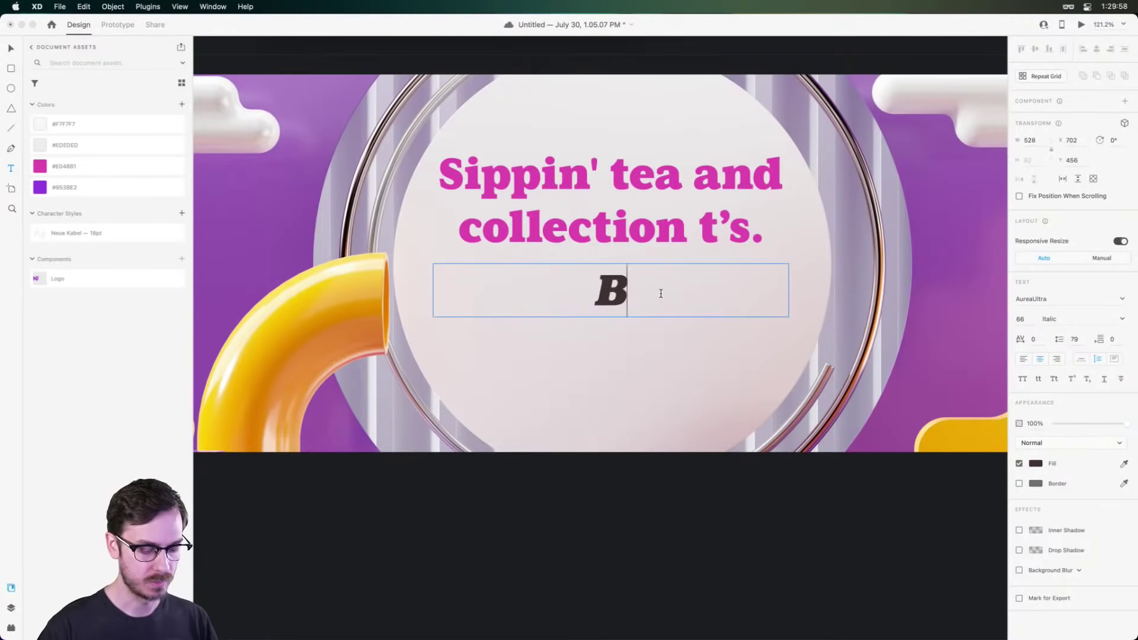
{"action": "type", "text": "uy, sell,"}
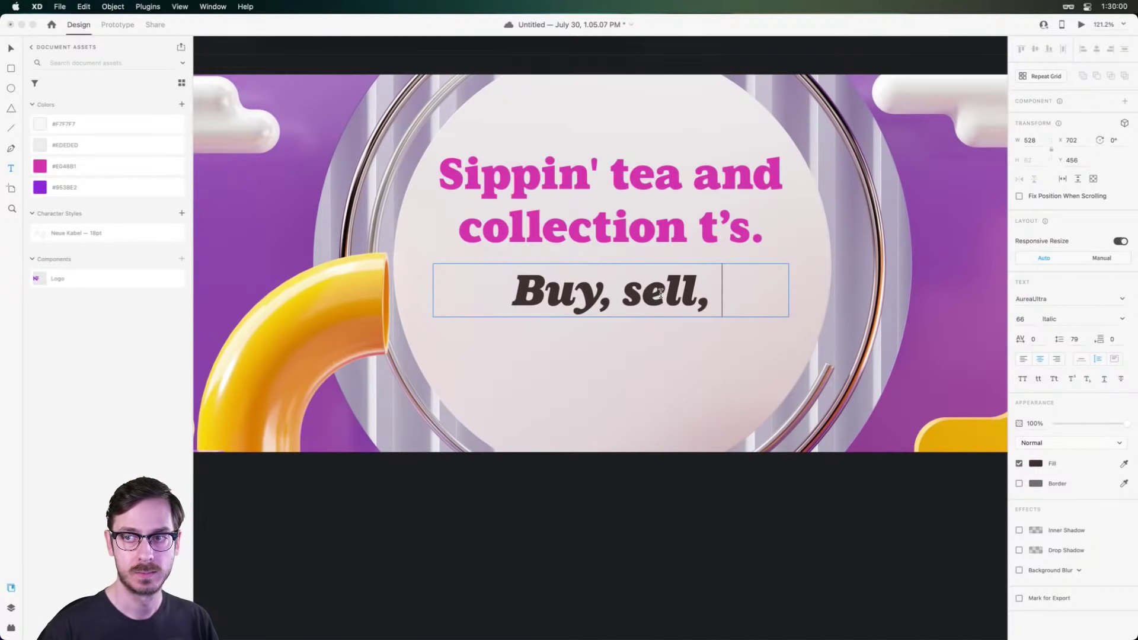
{"action": "type", "text": " and trade"}
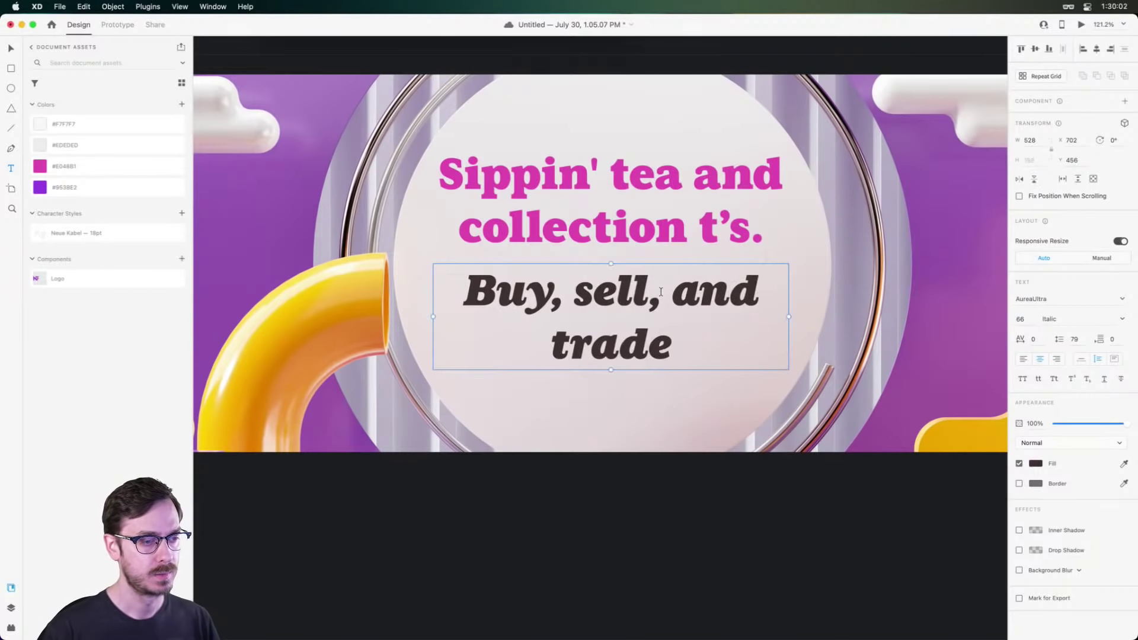
{"action": "key", "text": "Escape"}
Set the "Buy, sell, and trade" text's font to Neue Kabel in the Bold style.
{"action": "left_click", "coordinate": [1034, 299]}
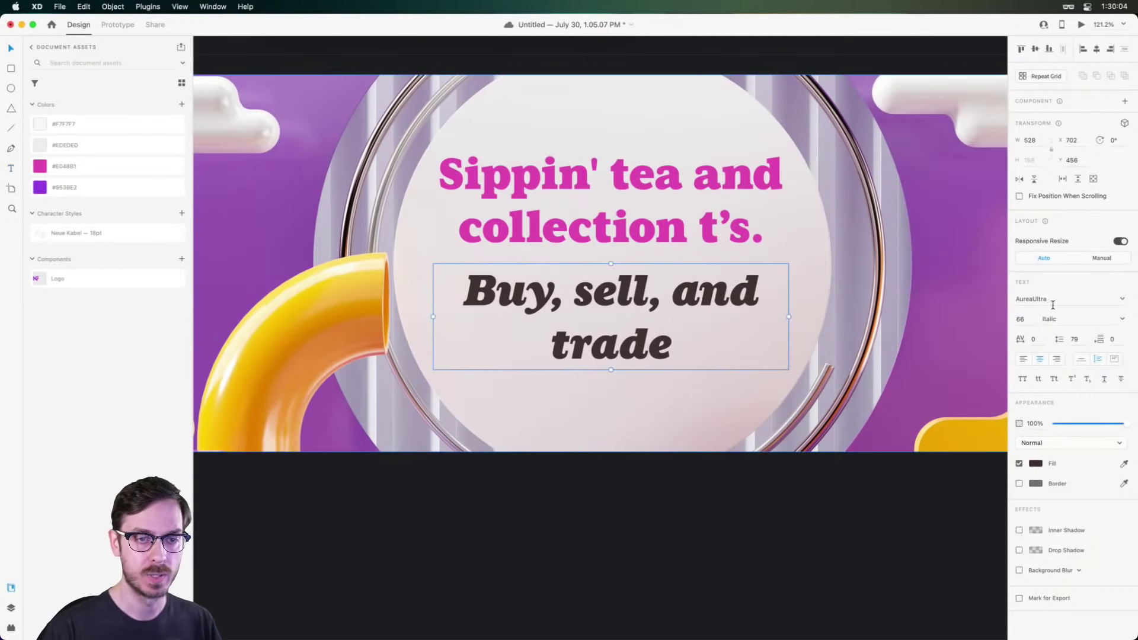
{"action": "type", "text": "Neue Kabel"}
{"action": "key", "text": "Return"}
{"action": "left_click", "coordinate": [1123, 321]}
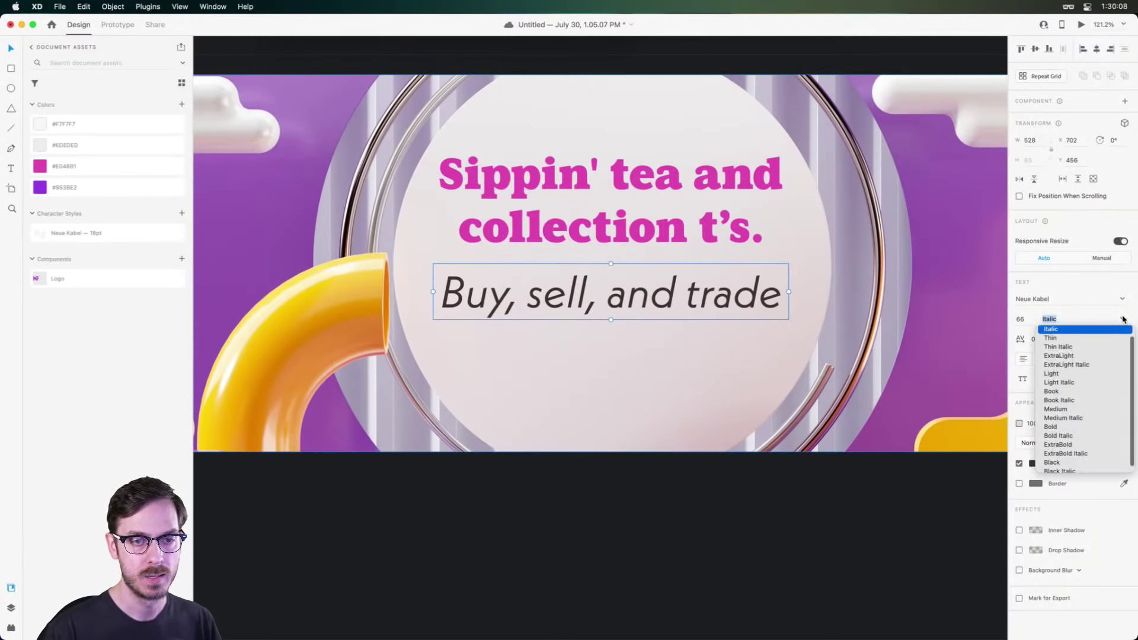
{"action": "left_click", "coordinate": [1059, 426]}
Reduce the "Buy, sell, and trade" text's size to 22.
{"action": "left_click", "coordinate": [1025, 327]}
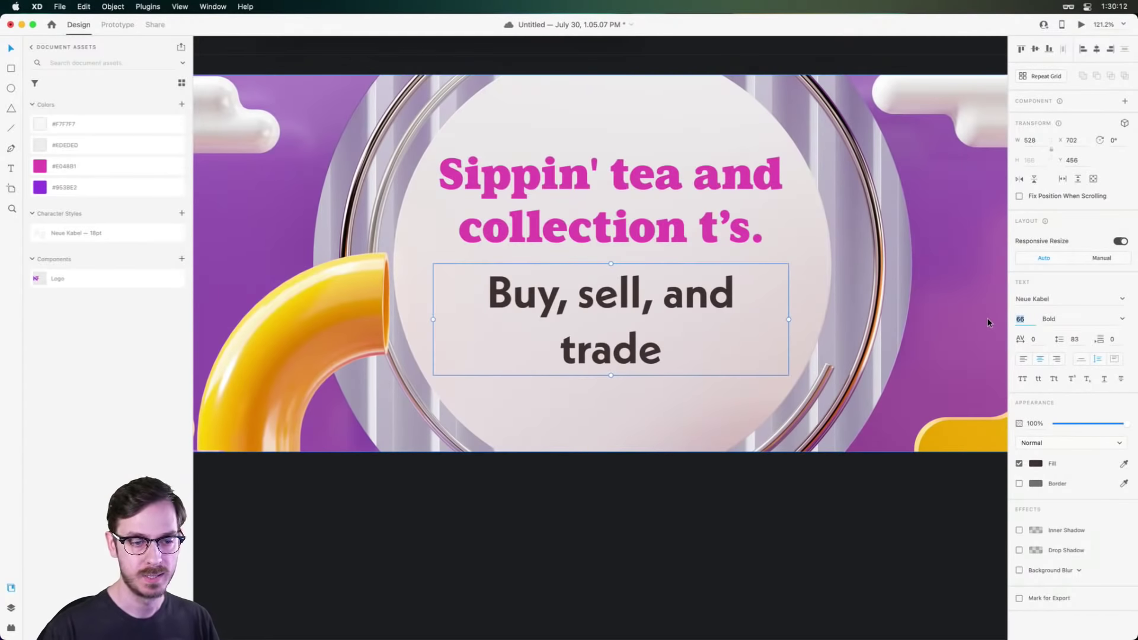
{"action": "type", "text": "24"}
{"action": "key", "text": "Return"}
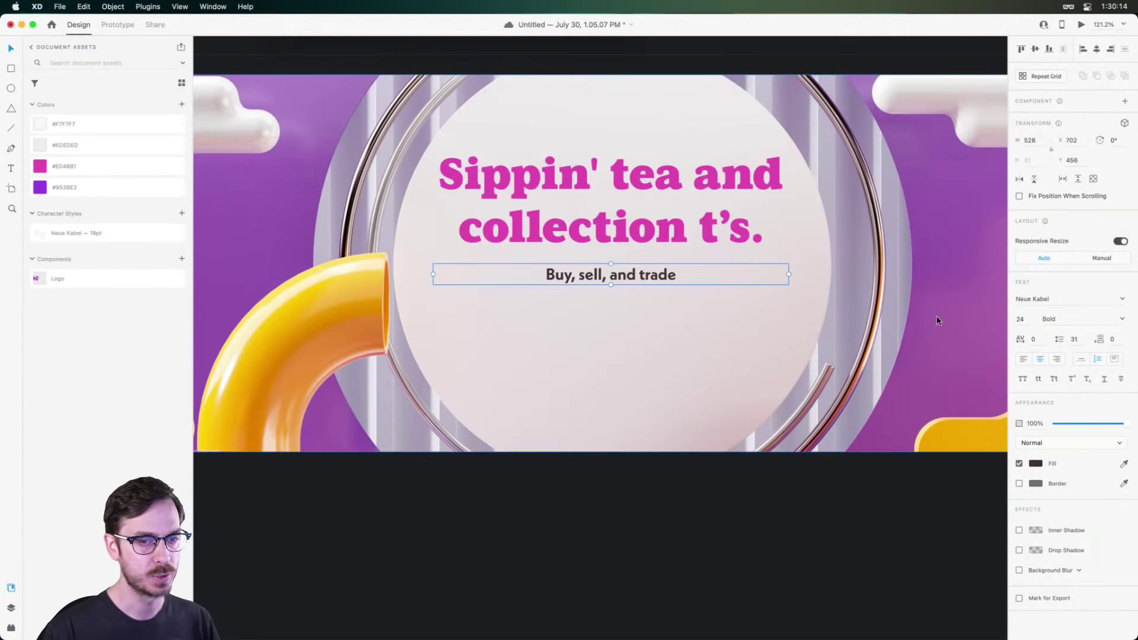
{"action": "left_click", "coordinate": [1022, 319]}
{"action": "key", "text": "Down"}
{"action": "key", "text": "Down"}
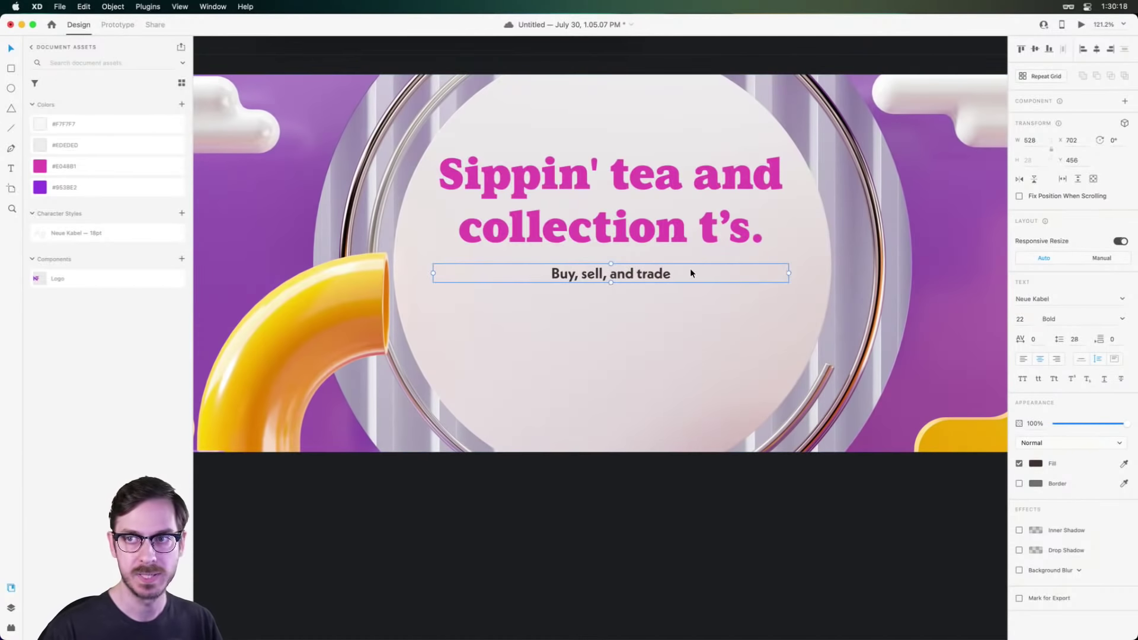
Extend the subheading to "Buy, sell, and trade collectible items from some of the world's most talented artists, animators, and illustrators." and raise it to Y 445.
{"action": "double_click", "coordinate": [671, 274]}
{"action": "left_click", "coordinate": [706, 279]}
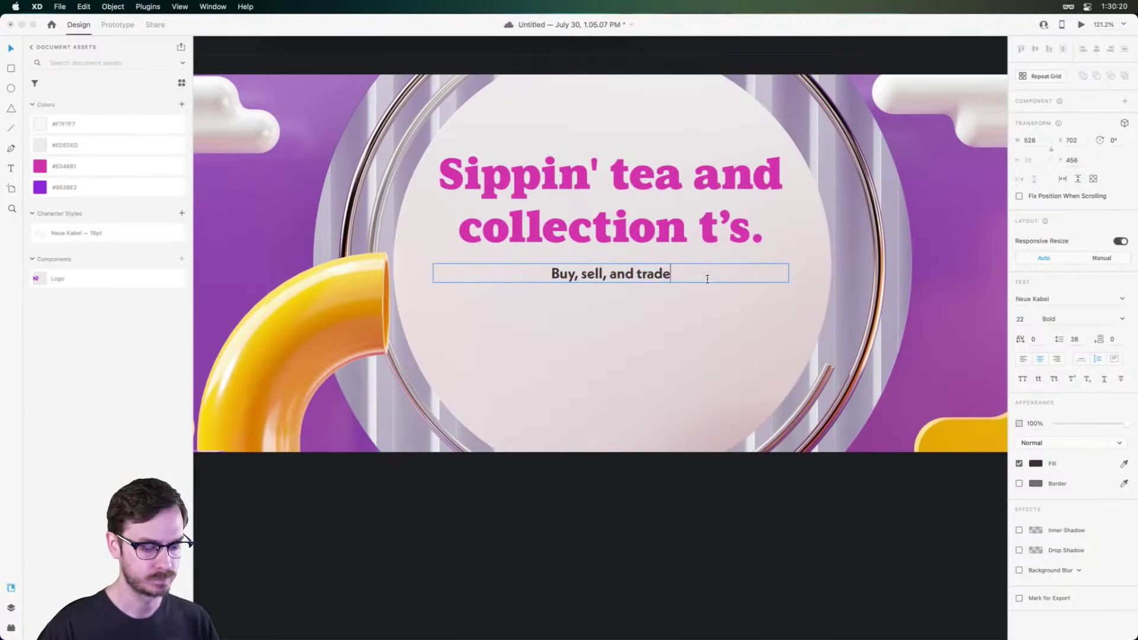
{"action": "type", "text": "colle"}
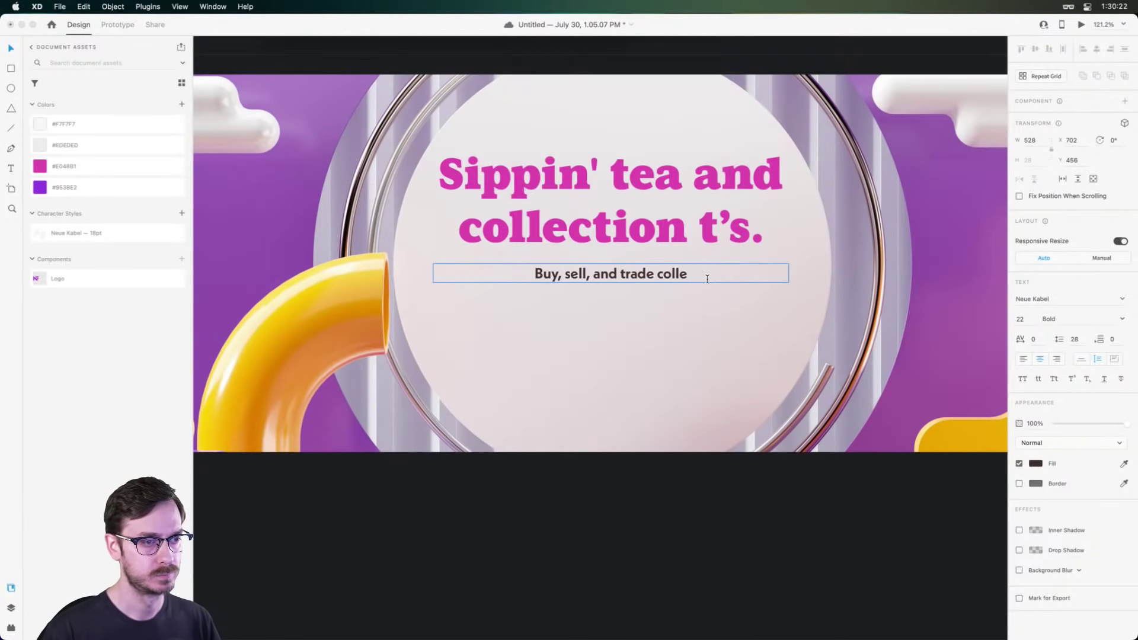
{"action": "type", "text": "ctible item"}
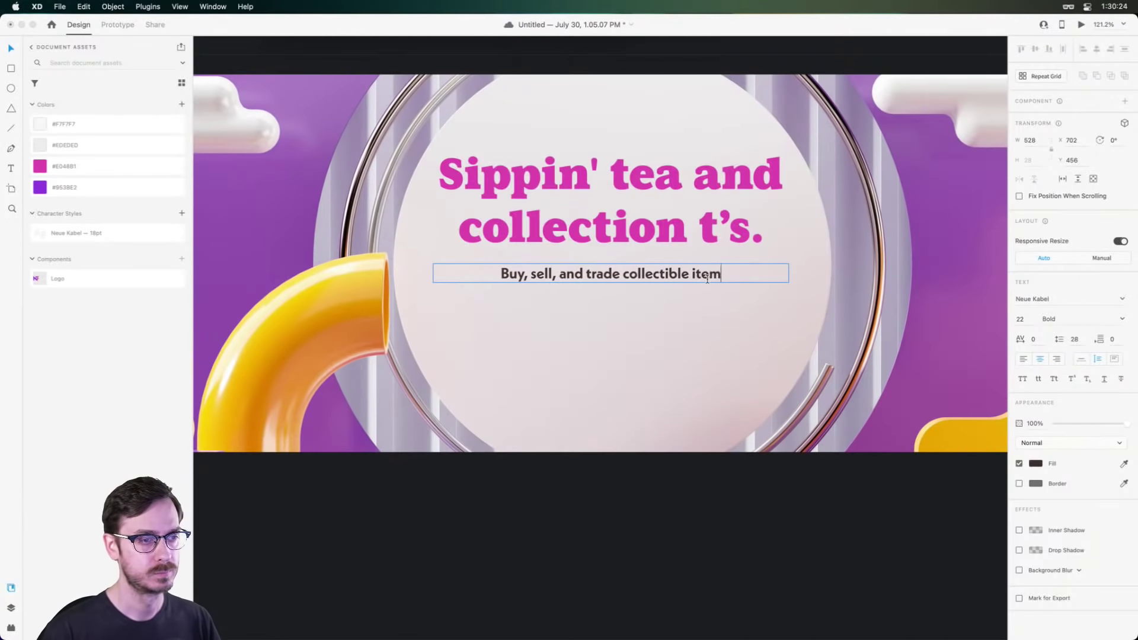
{"action": "type", "text": "s from some of the"}
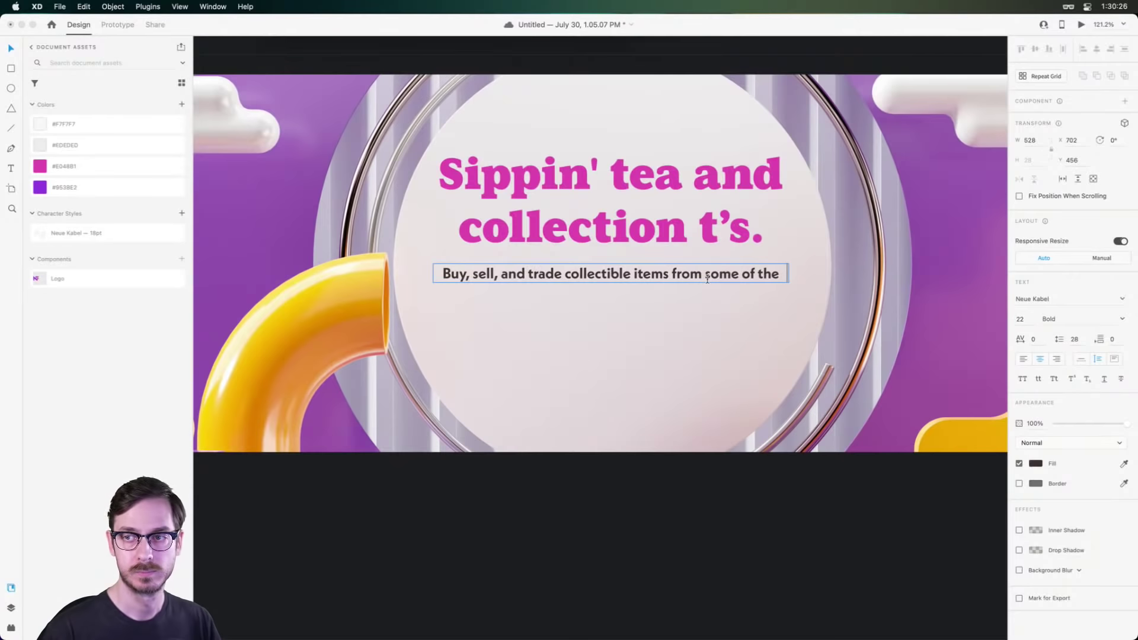
{"action": "type", "text": " world’s"}
{"action": "key", "text": "BackSpace"}
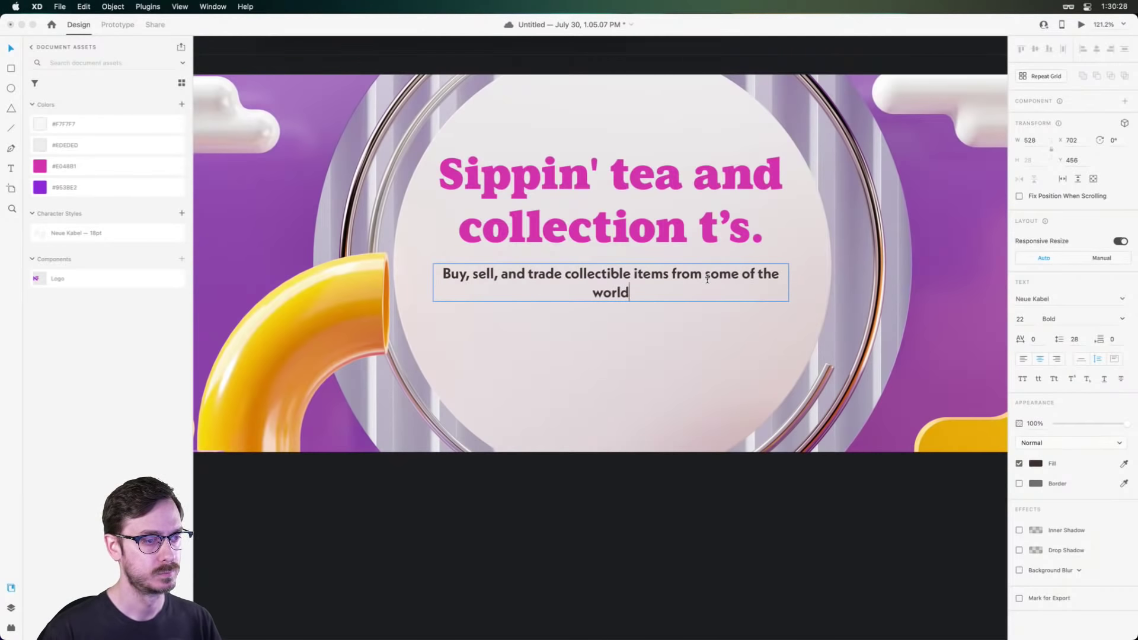
{"action": "type", "text": "'s most talent"}
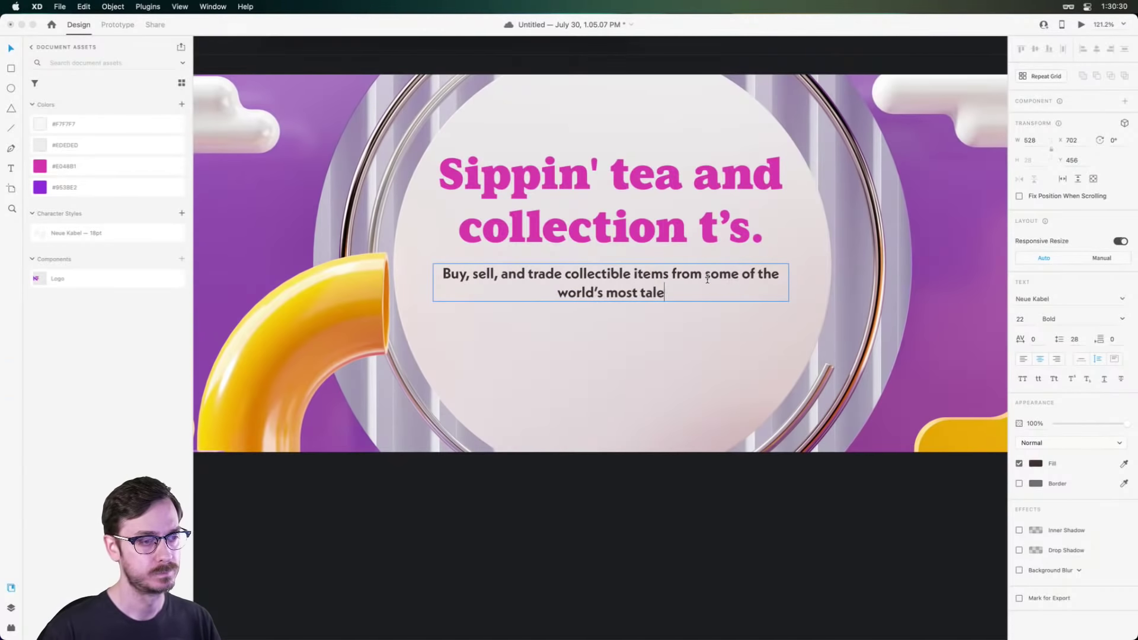
{"action": "type", "text": "ed arti"}
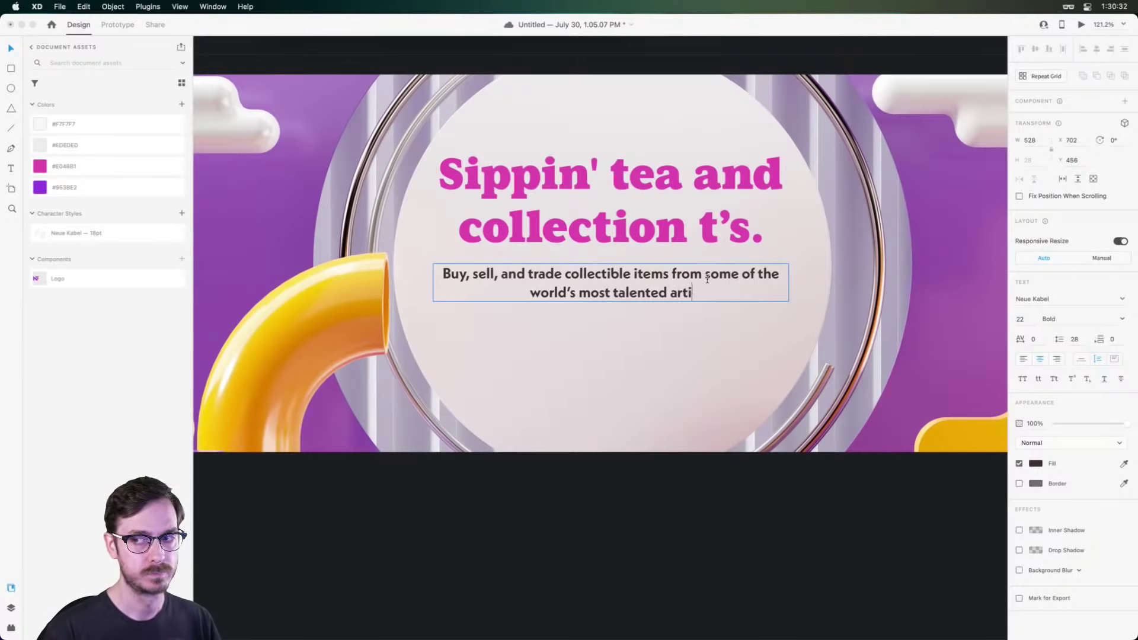
{"action": "type", "text": "sts, animator"}
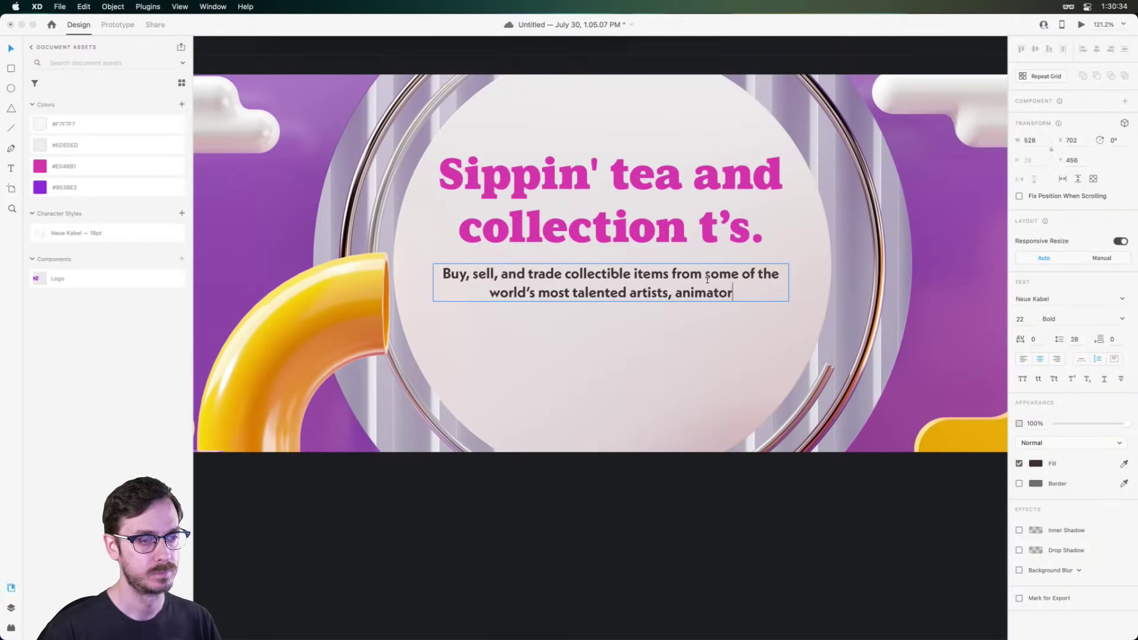
{"action": "type", "text": "s, and illus"}
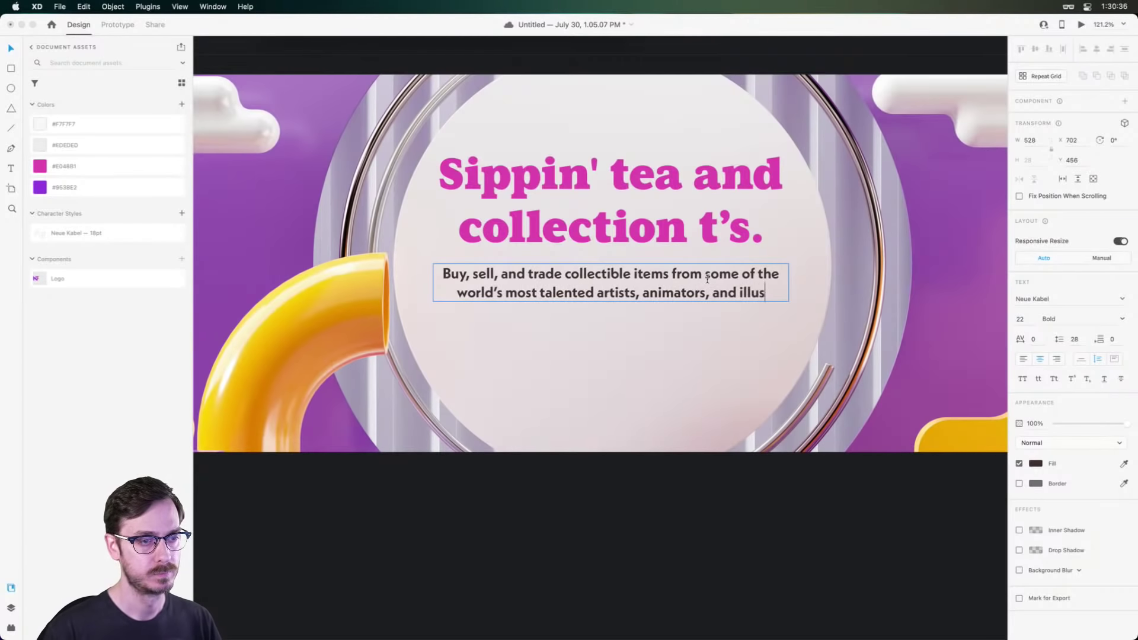
{"action": "type", "text": "trators."}
{"action": "key", "text": "Escape"}
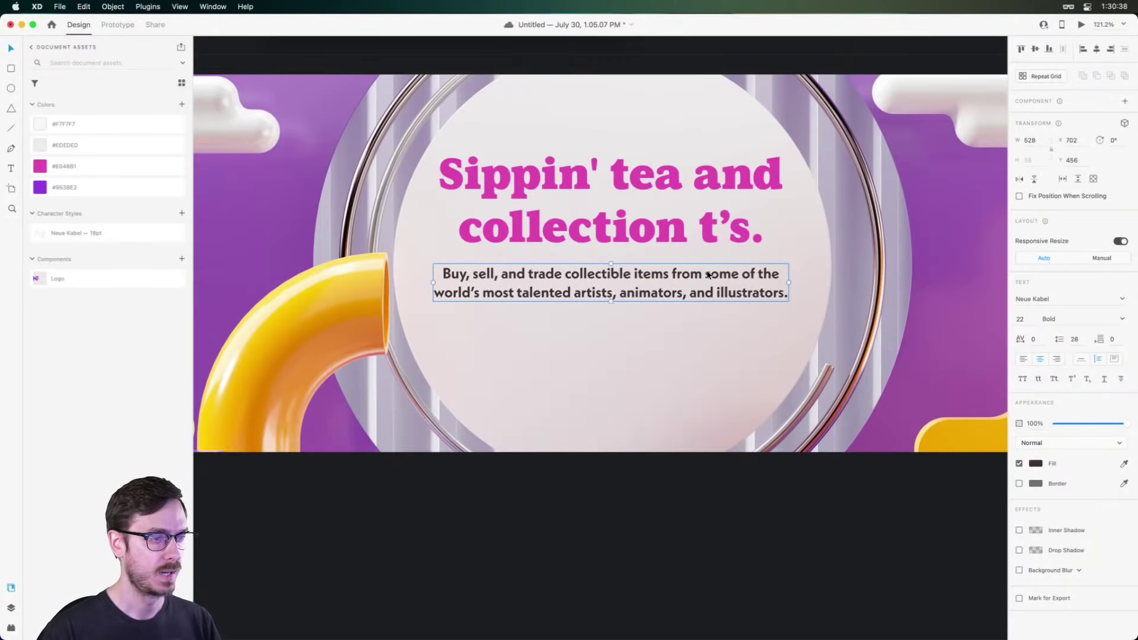
{"action": "left_click_drag", "start_coordinate": [608, 279], "coordinate": [611, 272]}
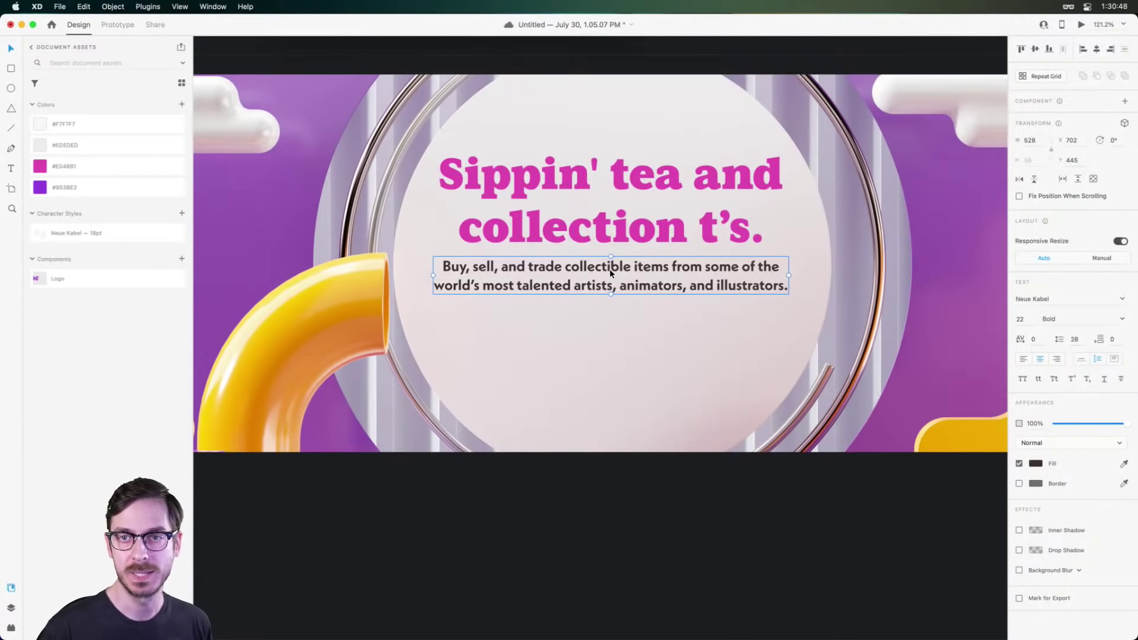
Try Comic Sans MS as the pink hero heading's font and undo the font change.
{"action": "left_click", "coordinate": [660, 153]}
{"action": "left_click", "coordinate": [1056, 302]}
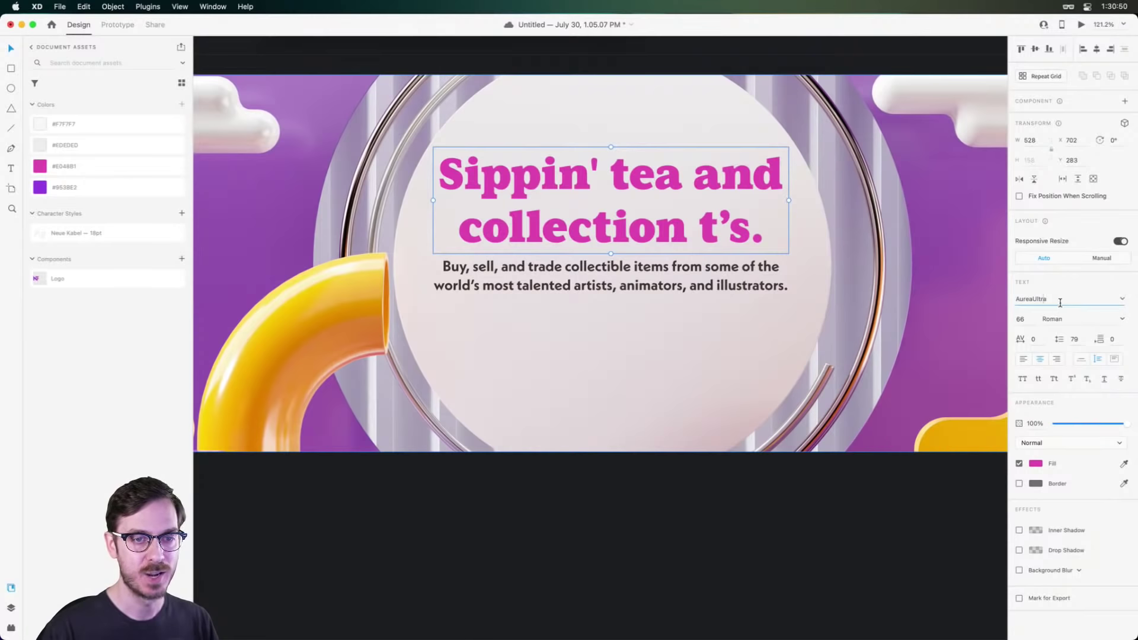
{"action": "type", "text": "Comic Sans MS"}
{"action": "key", "text": "Return"}
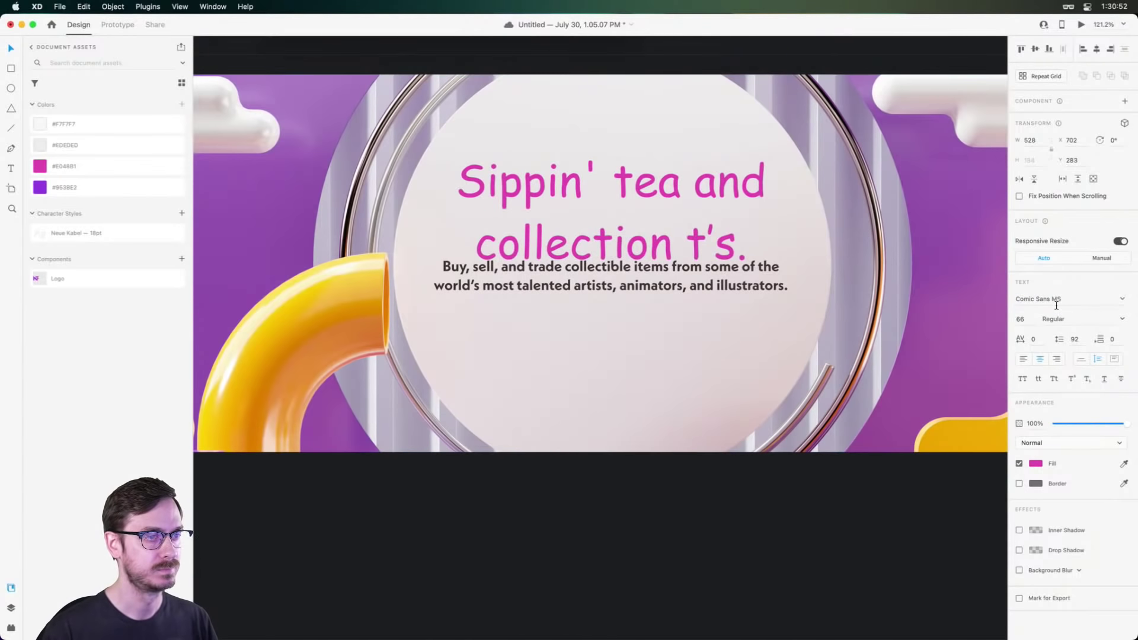
{"action": "key", "text": "super+z"}
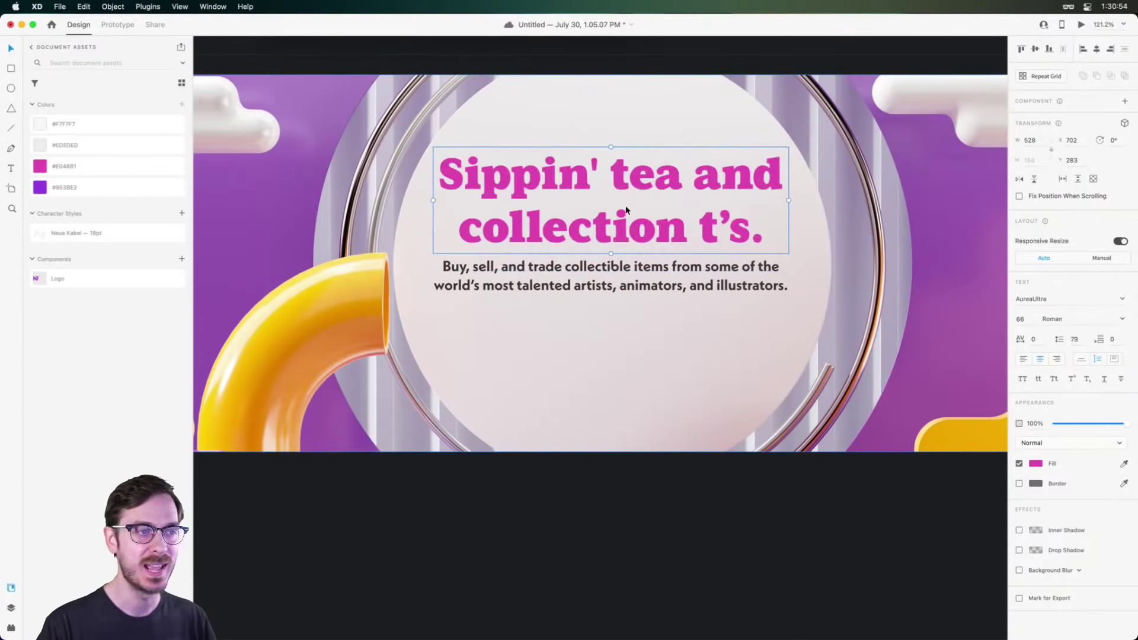
Save the subheading's and the pink hero heading's text formatting as character styles in the document assets.
{"action": "left_click", "coordinate": [663, 272]}
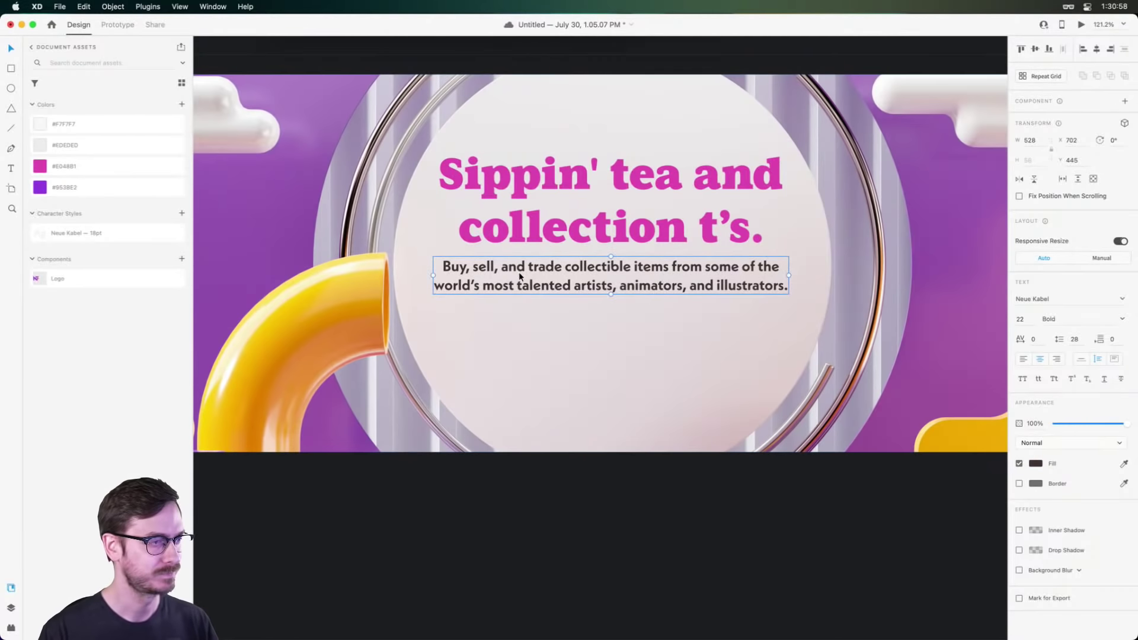
{"action": "left_click", "coordinate": [181, 213]}
{"action": "key", "text": "Tab"}
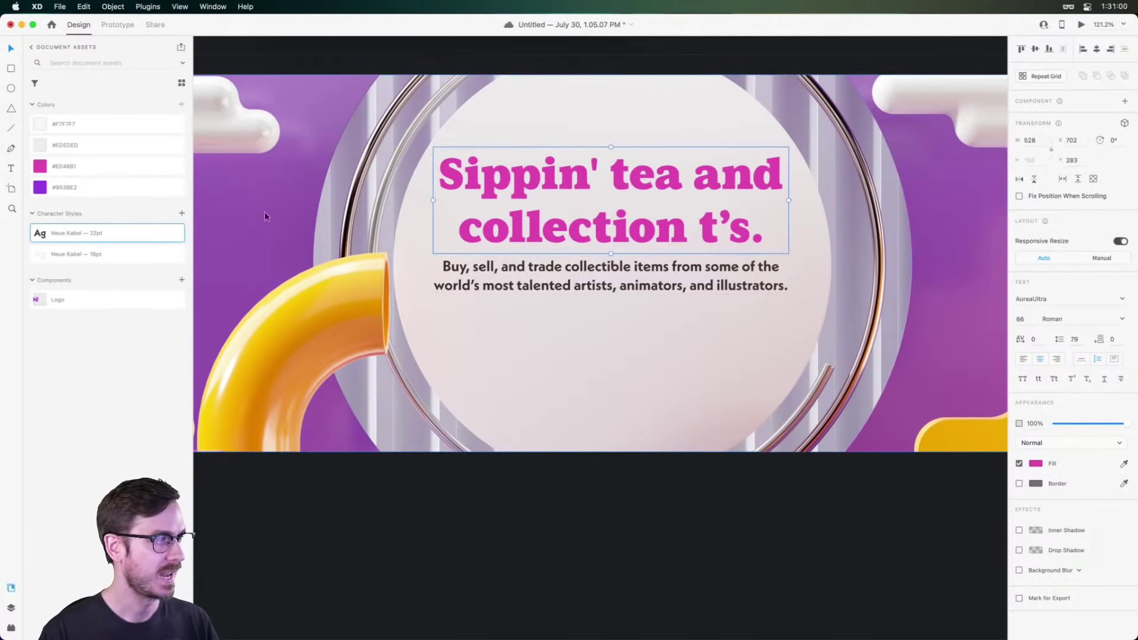
{"action": "key", "text": "super+shift+t"}
Draw a button rectangle about 129 by 45 below the subheading, positioned at about X 804, Y 522.
{"action": "scroll", "coordinate": [540, 287], "scroll_direction": "up", "scroll_amount": 3}
{"action": "left_click", "coordinate": [563, 279]}
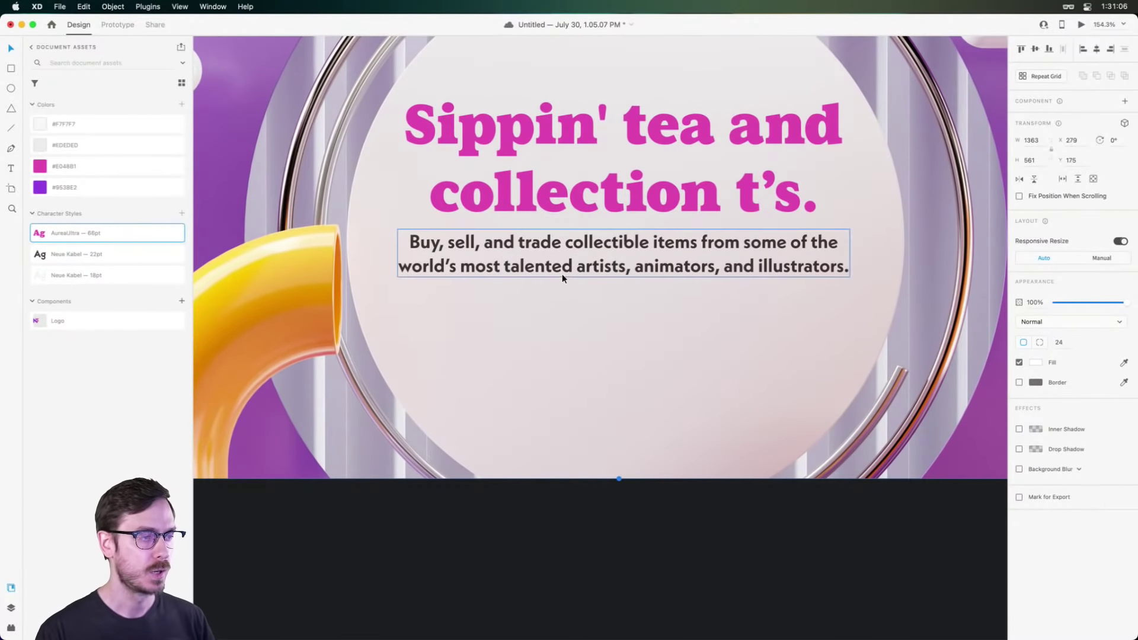
{"action": "scroll", "coordinate": [757, 255], "scroll_direction": "up", "scroll_amount": 5}
{"action": "scroll", "coordinate": [757, 255], "scroll_direction": "up", "scroll_amount": 3}
{"action": "scroll", "coordinate": [728, 235], "scroll_direction": "left", "scroll_amount": 6}
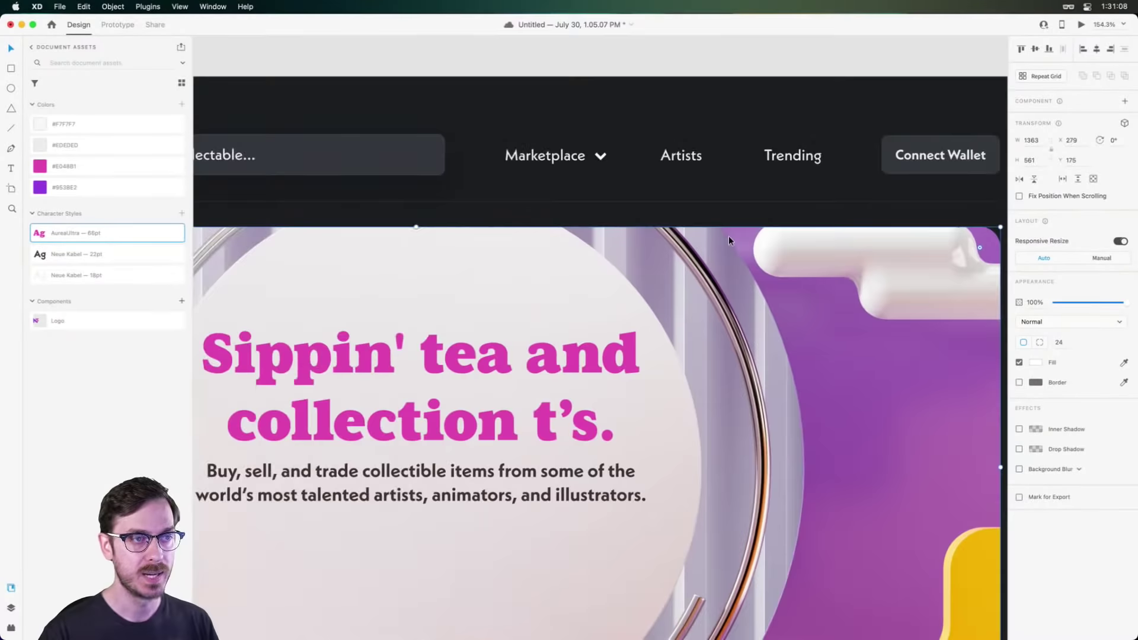
{"action": "scroll", "coordinate": [728, 235], "scroll_direction": "down", "scroll_amount": 4}
{"action": "key", "text": "r"}
{"action": "left_click_drag", "start_coordinate": [467, 277], "coordinate": [578, 315]}
{"action": "key", "text": "v"}
{"action": "left_click_drag", "start_coordinate": [514, 281], "coordinate": [516, 291]}
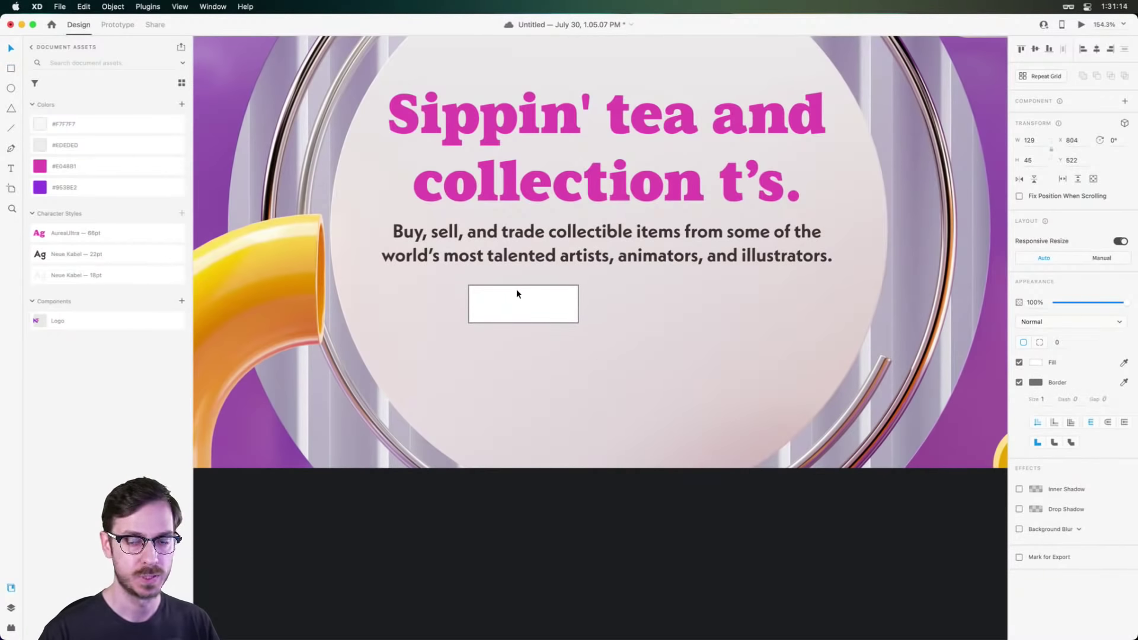
Style the button rectangle with the saved pink fill, no border and a corner radius of 8.
{"action": "left_click", "coordinate": [107, 167]}
{"action": "left_click", "coordinate": [1019, 382]}
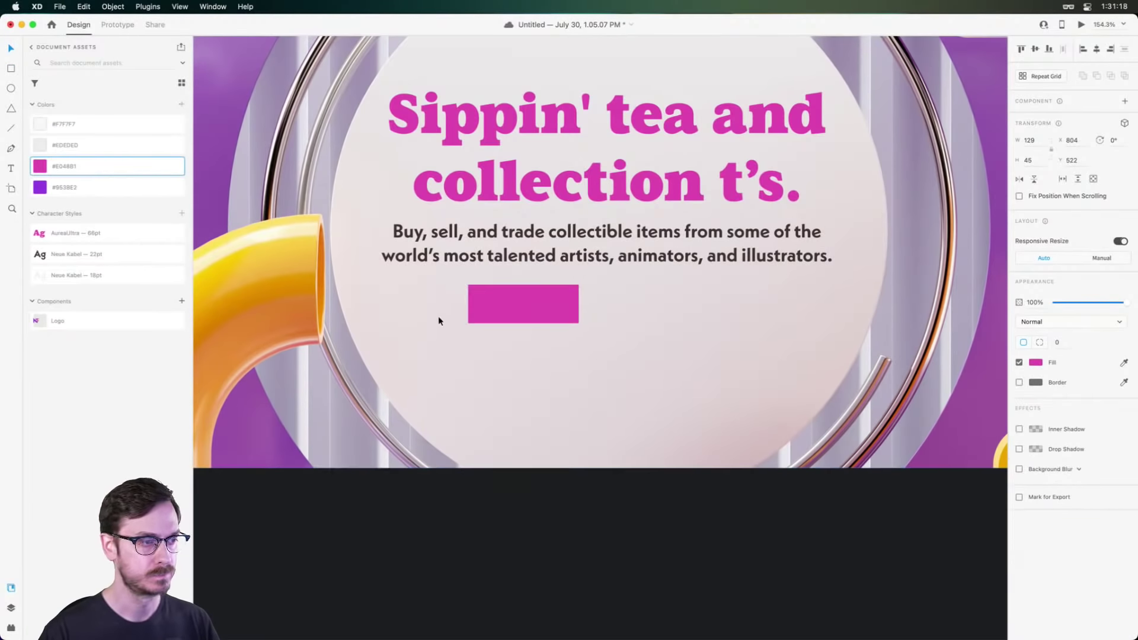
{"action": "scroll", "coordinate": [436, 323], "scroll_direction": "up", "scroll_amount": 5}
{"action": "left_click", "coordinate": [1057, 342]}
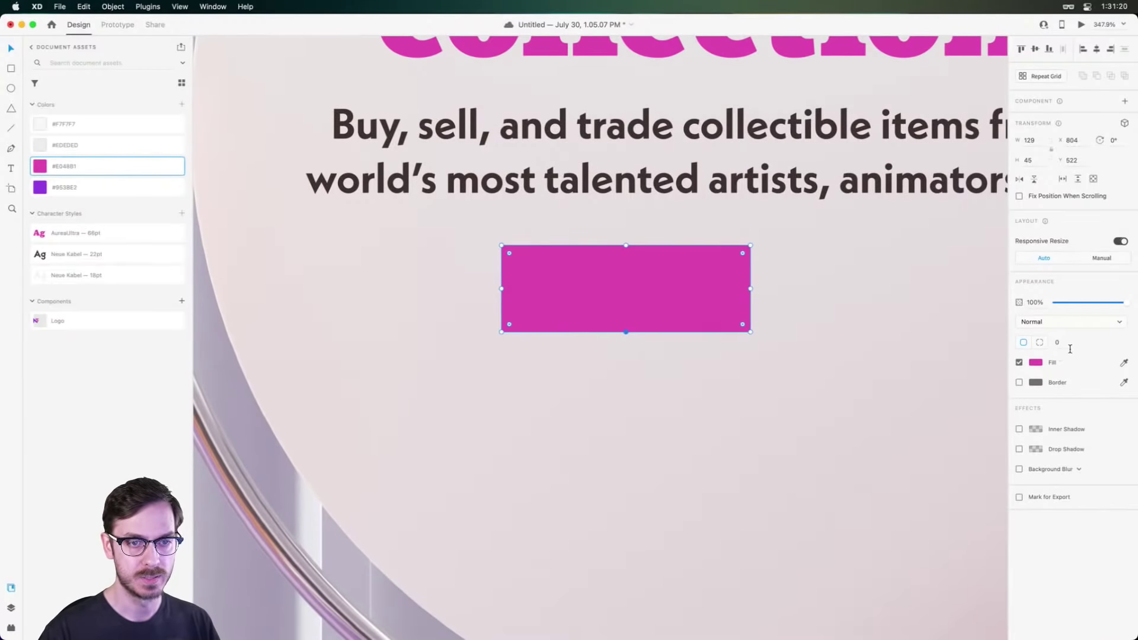
{"action": "type", "text": "8"}
{"action": "key", "text": "Return"}
Add a "Connect Wallet" text label at the button and move it just below the pink rectangle.
{"action": "left_click", "coordinate": [554, 280]}
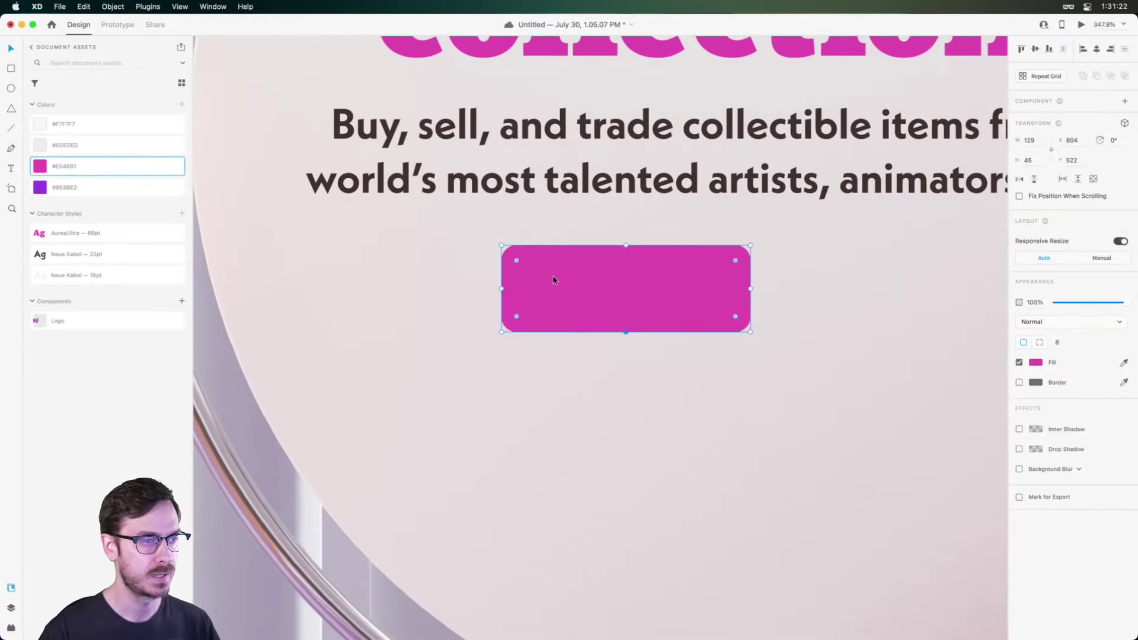
{"action": "left_click", "coordinate": [536, 305]}
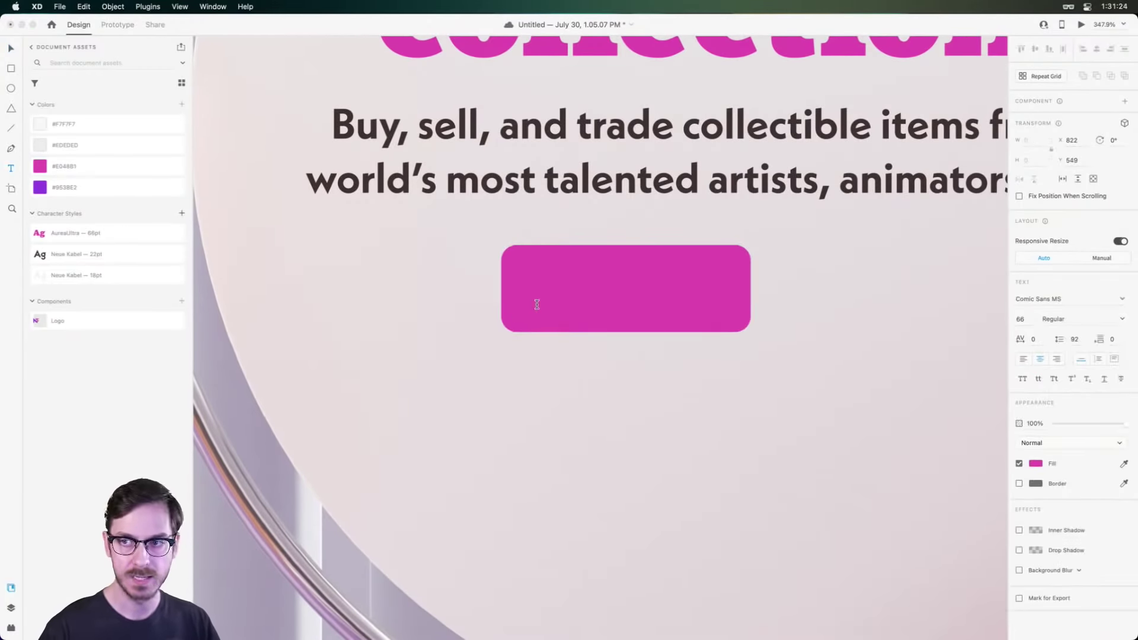
{"action": "type", "text": "Connect Wallet"}
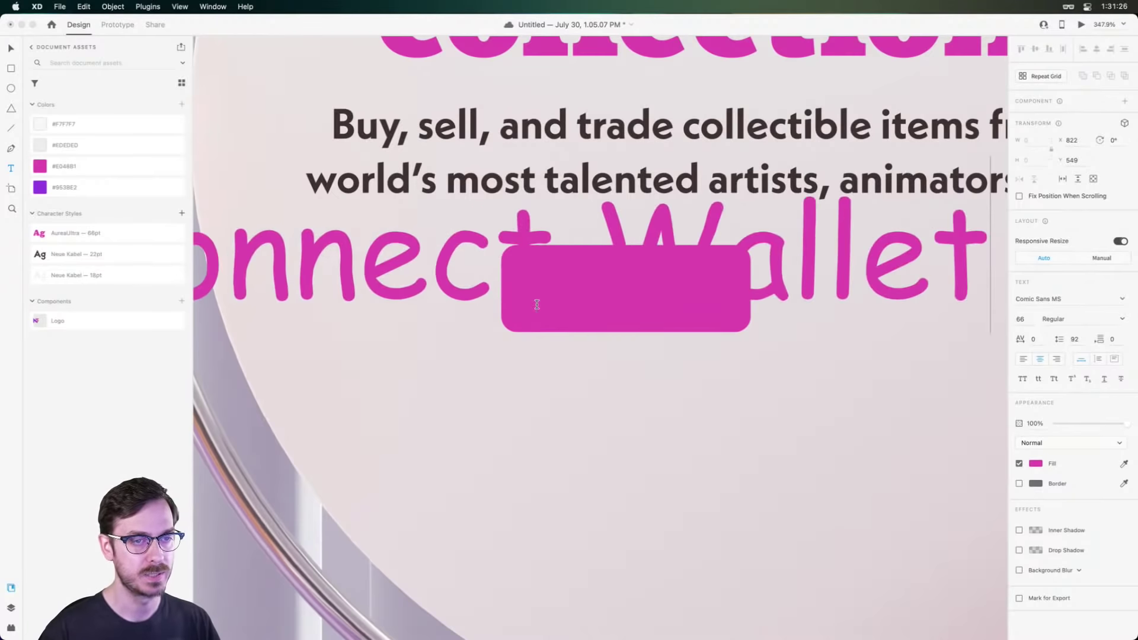
{"action": "key", "text": "Escape"}
{"action": "left_click_drag", "start_coordinate": [608, 323], "coordinate": [647, 452]}
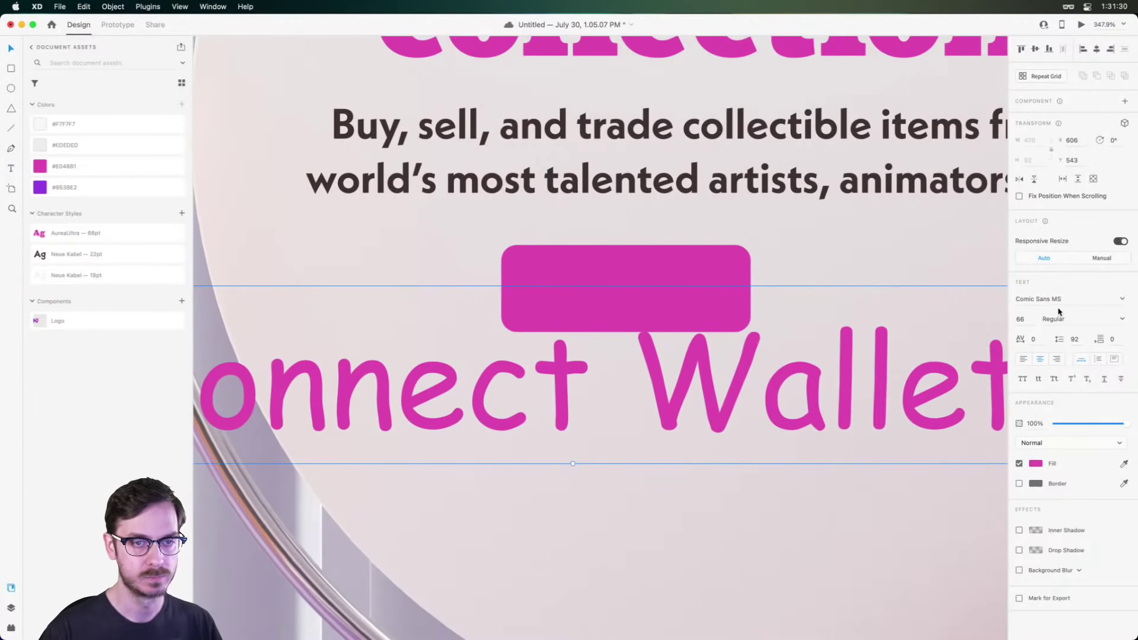
Apply the saved Neue Kabel 22pt character style to the "Connect Wallet" label and set its fill to white.
{"action": "left_click", "coordinate": [107, 254]}
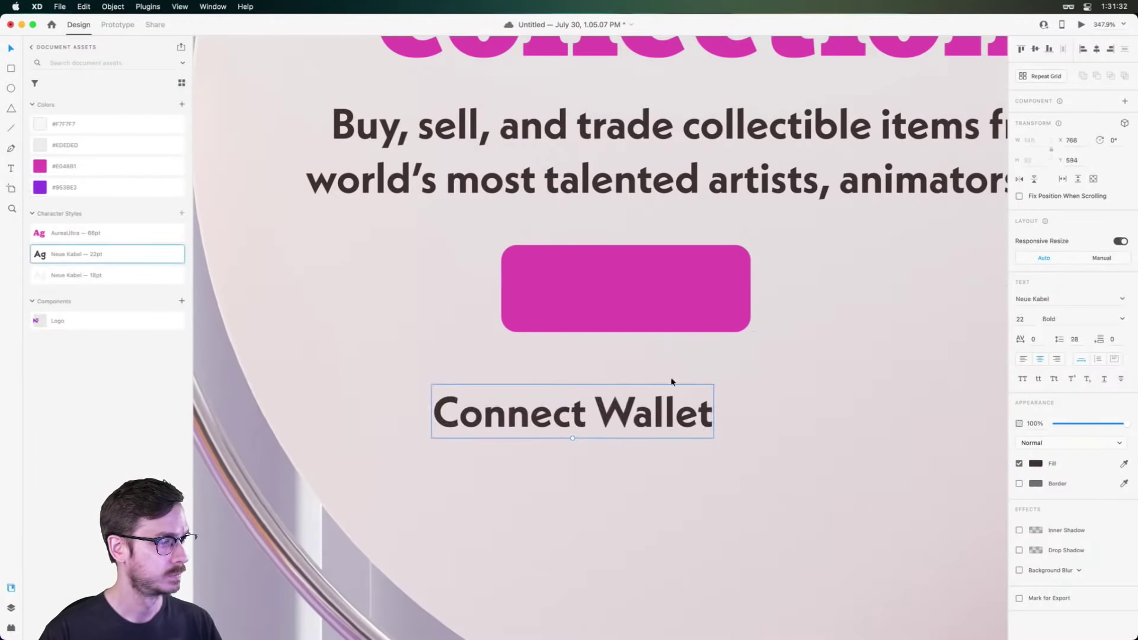
{"action": "left_click", "coordinate": [1035, 463]}
{"action": "left_click", "coordinate": [898, 398]}
{"action": "left_click", "coordinate": [555, 417]}
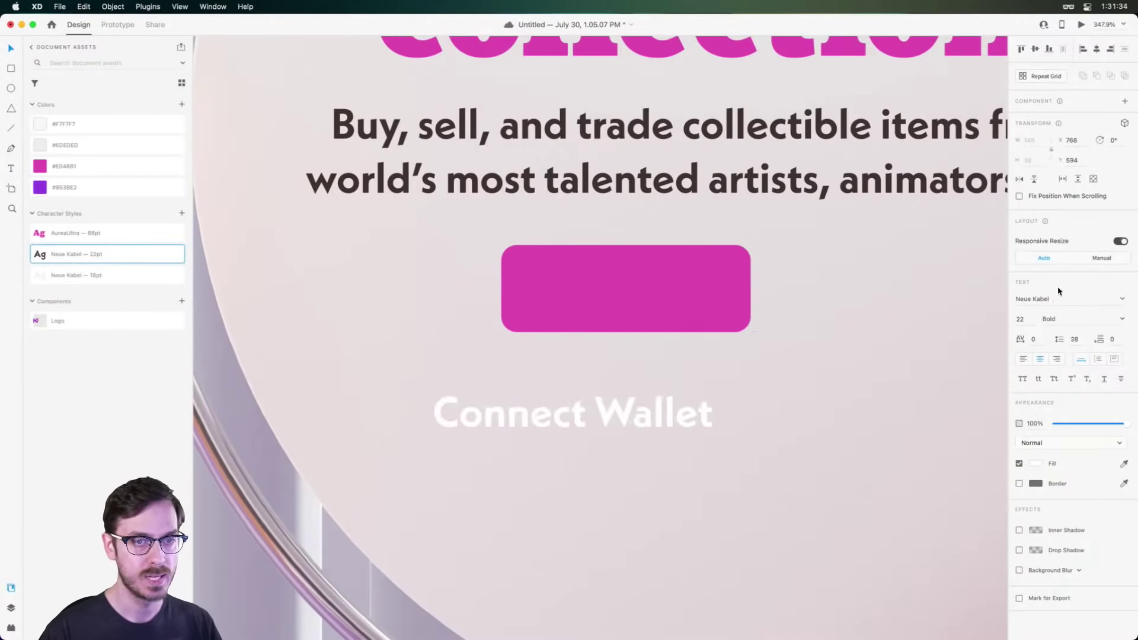
Place the "Connect Wallet" label over the pink button and reduce its text size to 20.
{"action": "left_click_drag", "start_coordinate": [556, 417], "coordinate": [609, 294]}
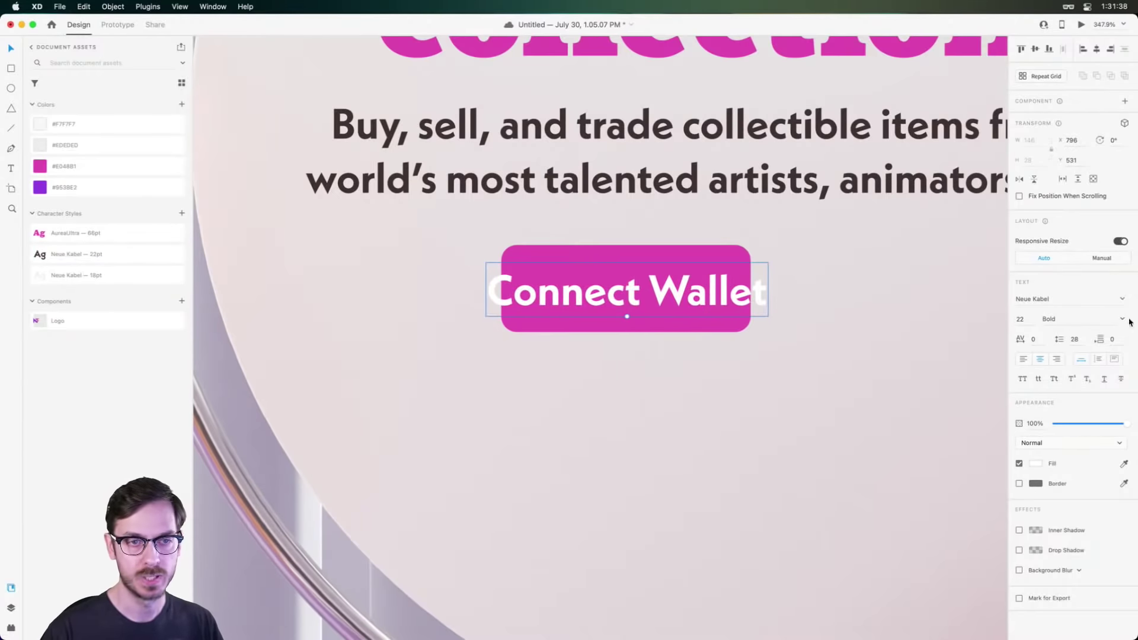
{"action": "left_click", "coordinate": [1022, 319]}
{"action": "type", "text": "20"}
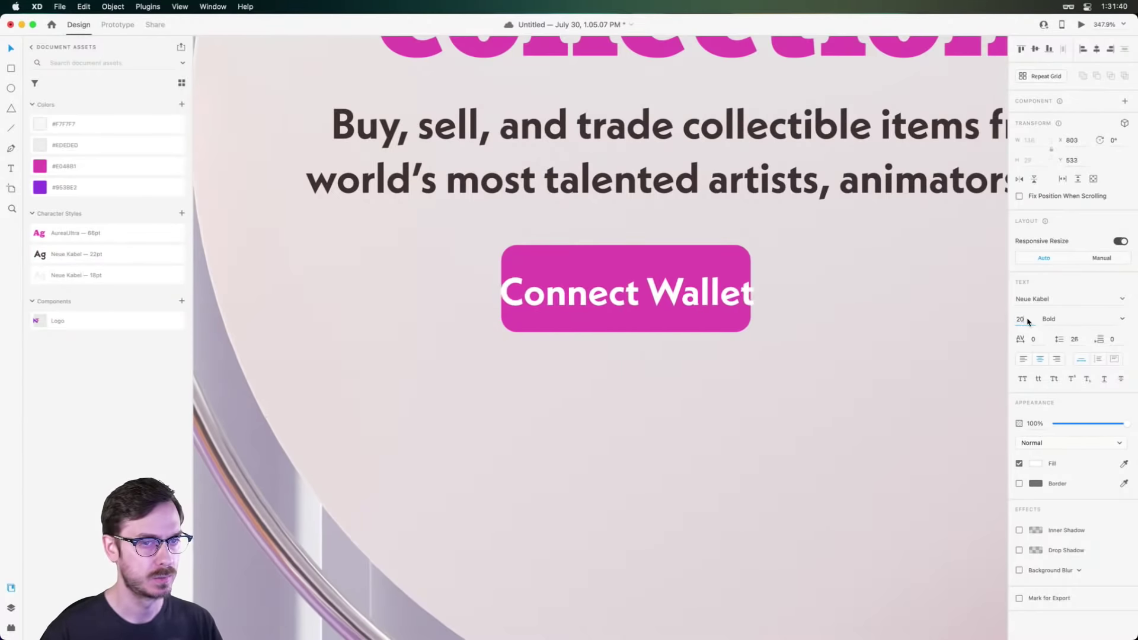
{"action": "key", "text": "super+Return"}
{"action": "key", "text": "super+w"}
Widen the pink button evenly on both sides, make it slightly taller, and recenter the "Connect Wallet" label at about X 802, Y 535.
{"action": "left_click", "coordinate": [728, 256]}
{"action": "left_click_drag", "start_coordinate": [752, 289], "coordinate": [776, 294]}
{"action": "left_click_drag", "start_coordinate": [624, 336], "coordinate": [625, 346]}
{"action": "left_click_drag", "start_coordinate": [637, 296], "coordinate": [643, 294]}
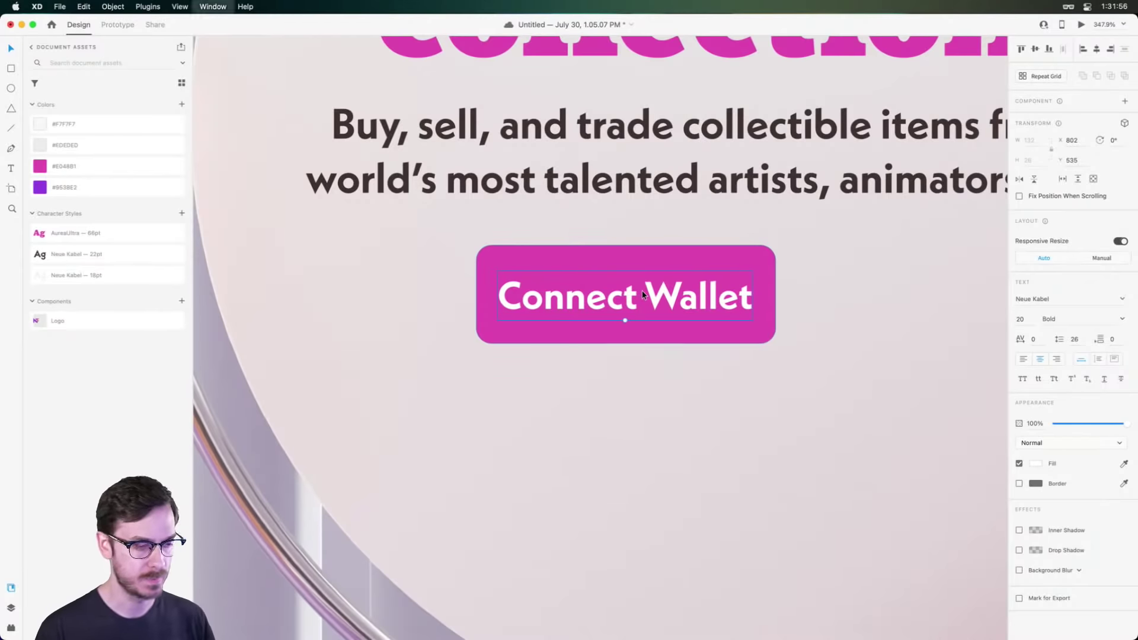
Select the "Connect Wallet" label together with its pink button rectangle.
{"action": "key", "text": "super+Return"}
{"action": "key", "text": "super+w"}
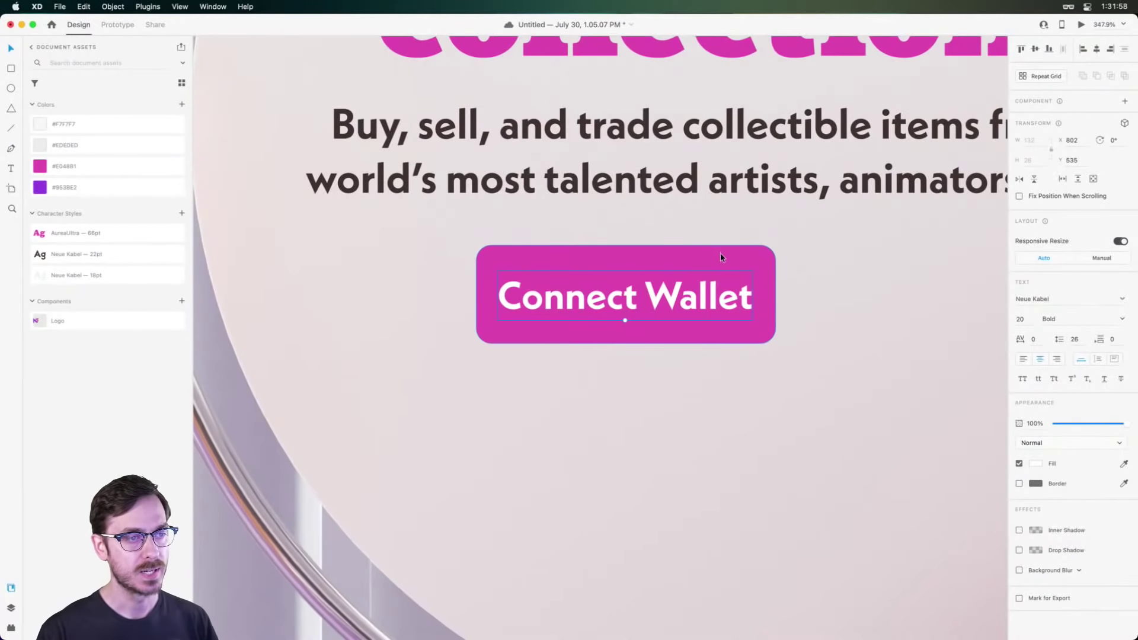
{"action": "left_click", "coordinate": [719, 256]}
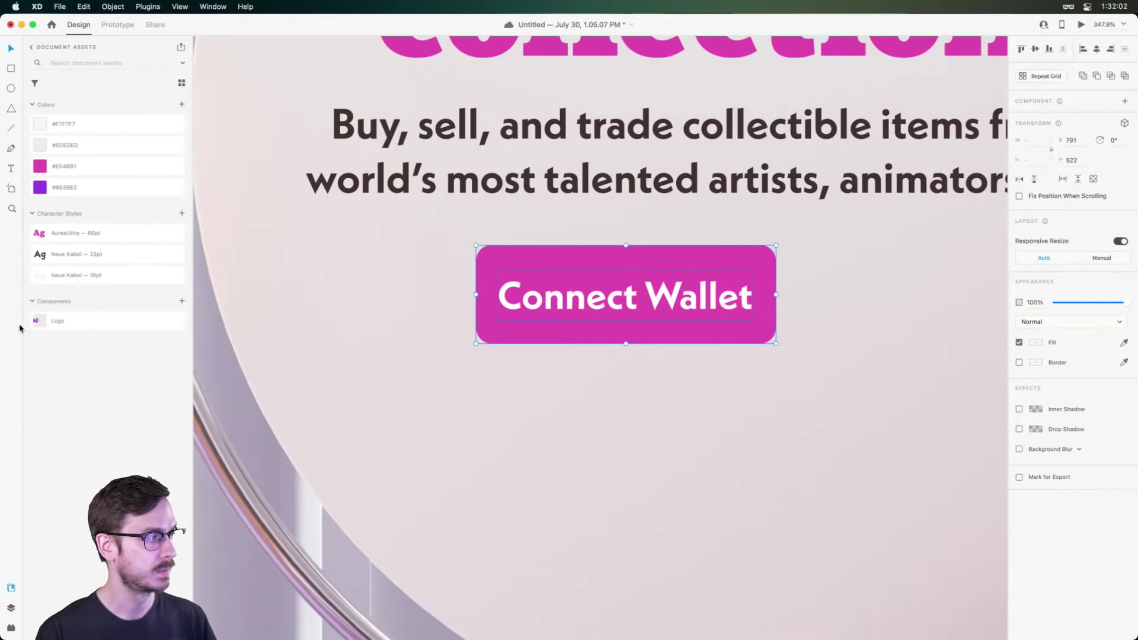
Make the pink Connect Wallet button a component and name it "Button, primary".
{"action": "left_click", "coordinate": [181, 300]}
{"action": "double_click", "coordinate": [65, 321]}
{"action": "type", "text": "Butt"}
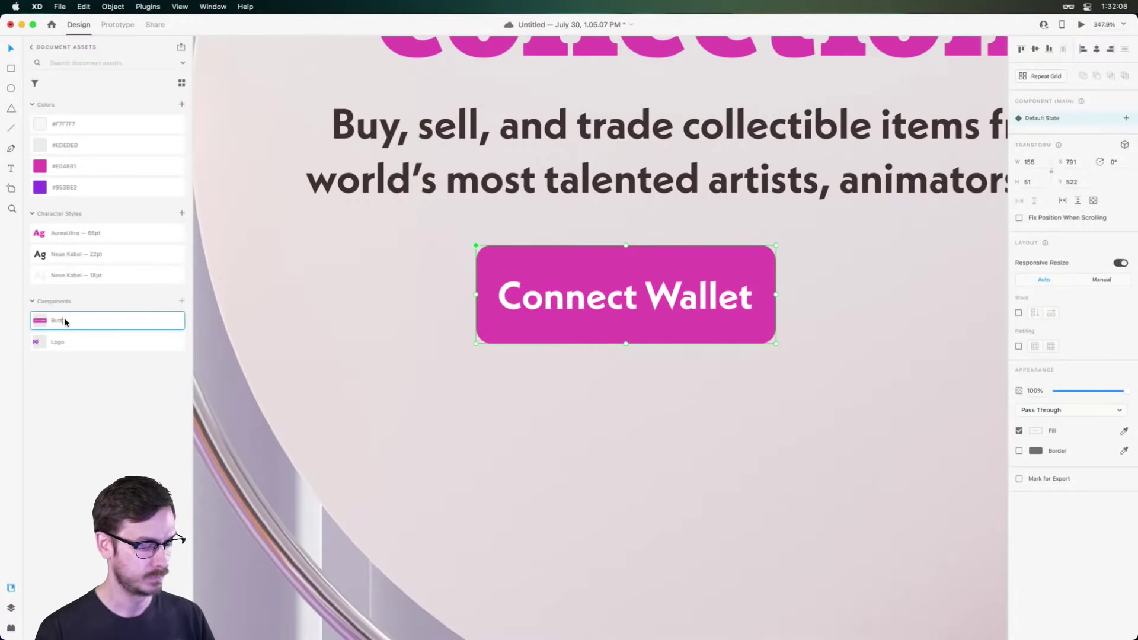
{"action": "type", "text": "on, primary"}
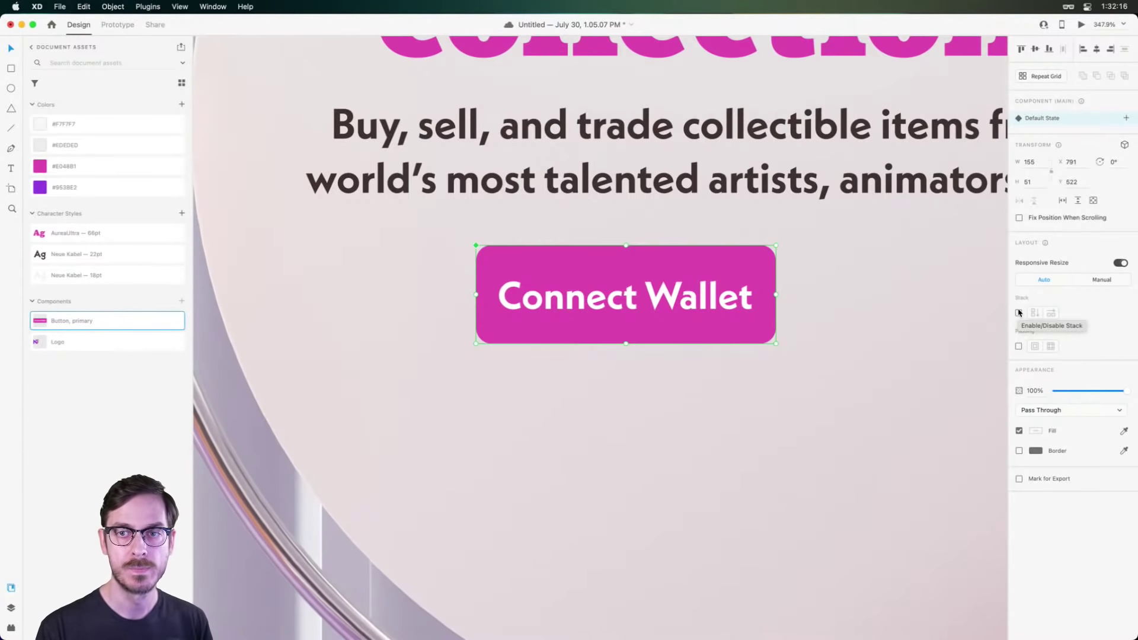
Enable padding on the Connect Wallet button, set its right and left padding to 16, and preview the design.
{"action": "left_click", "coordinate": [1018, 346]}
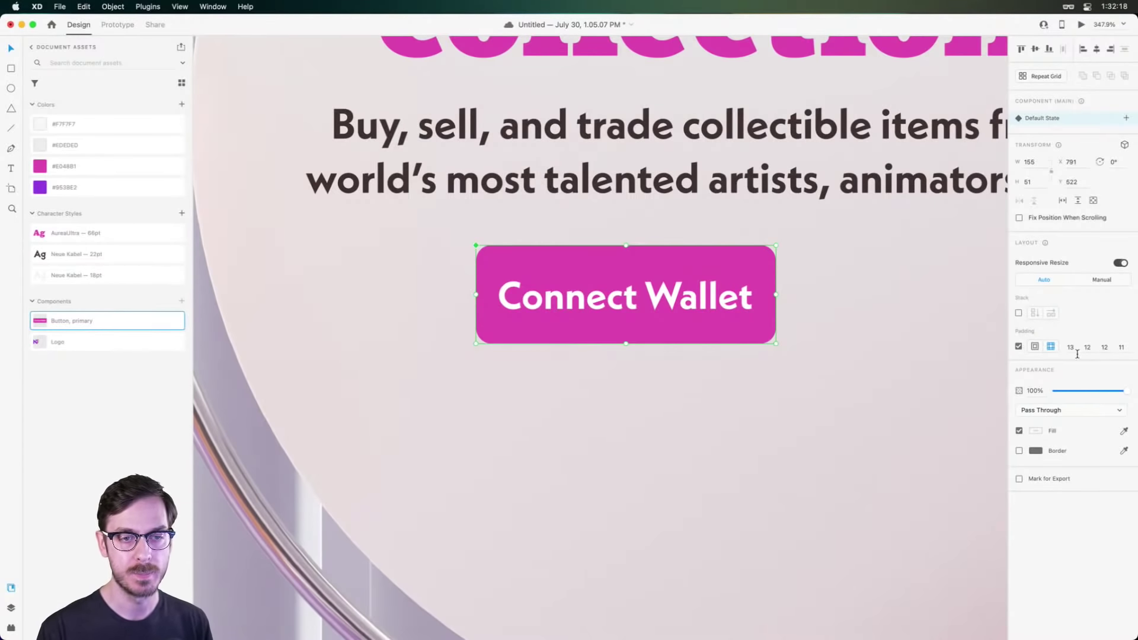
{"action": "left_click", "coordinate": [1065, 348]}
{"action": "key", "text": "Tab"}
{"action": "type", "text": "16"}
{"action": "key", "text": "Tab"}
{"action": "key", "text": "Tab"}
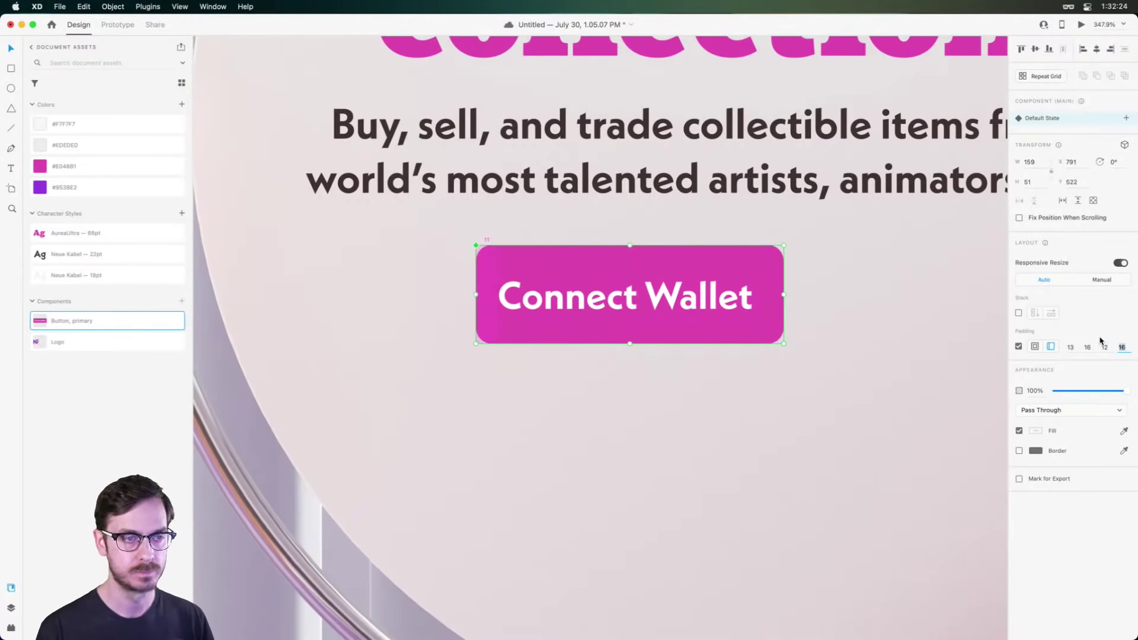
{"action": "type", "text": "16"}
{"action": "key", "text": "Return"}
{"action": "left_click", "coordinate": [788, 357]}
{"action": "left_click", "coordinate": [691, 320]}
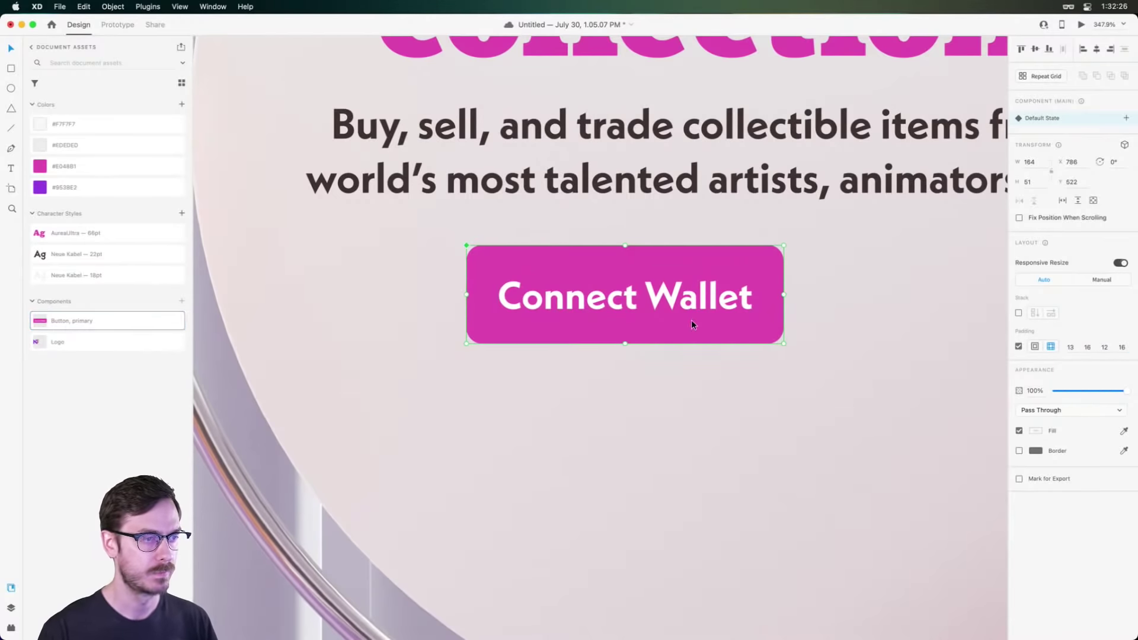
{"action": "key", "text": "super+Return"}
{"action": "key", "text": "super+w"}
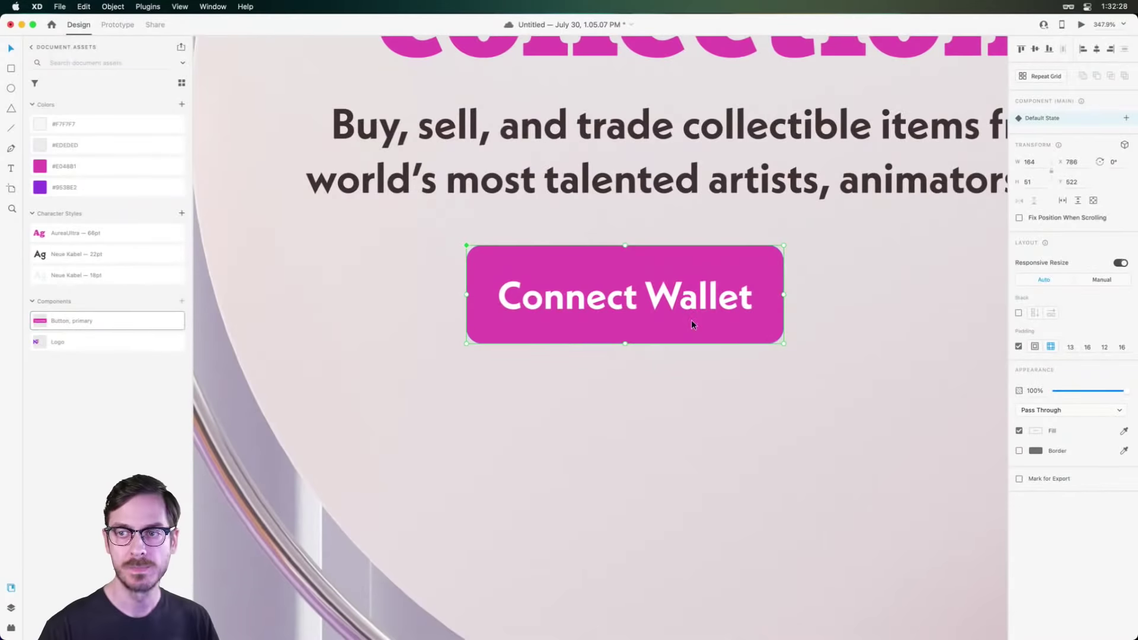
Set the Connect Wallet button's right and left padding to 24 and check it in the preview.
{"action": "left_click", "coordinate": [1087, 348]}
{"action": "type", "text": "2"}
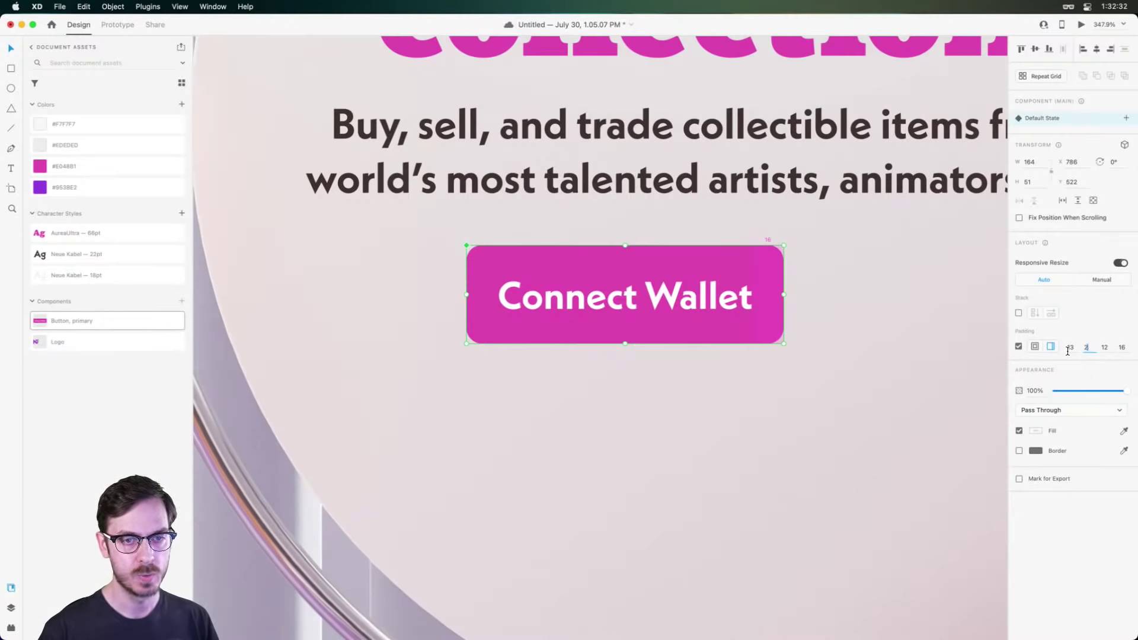
{"action": "type", "text": "4"}
{"action": "key", "text": "Tab"}
{"action": "key", "text": "Tab"}
{"action": "type", "text": "24"}
{"action": "key", "text": "Return"}
{"action": "key", "text": "super+Return"}
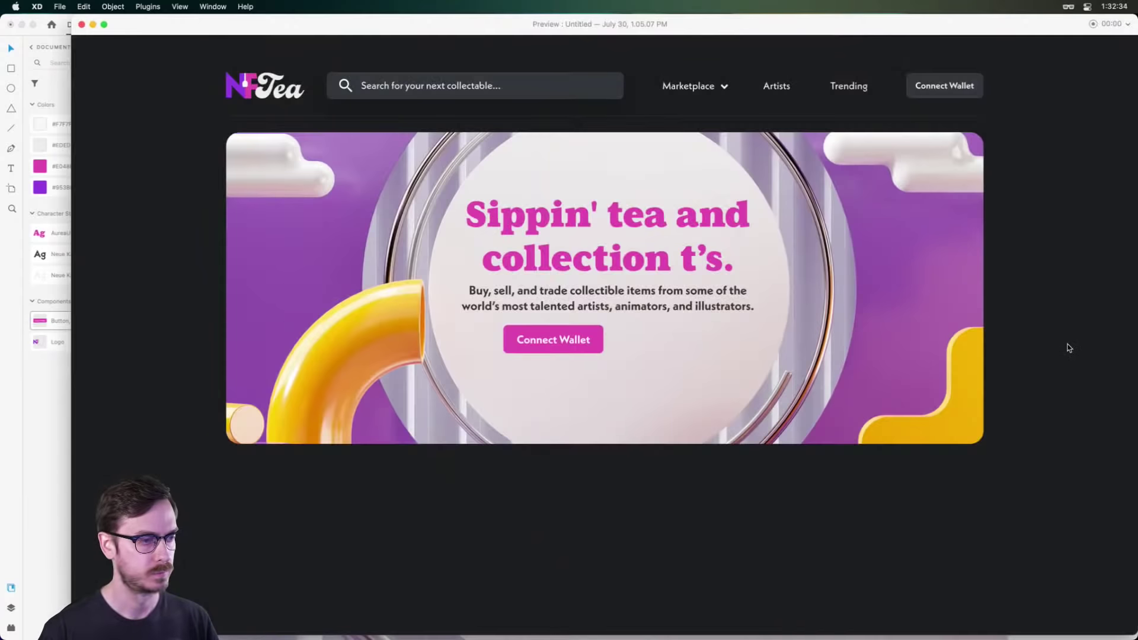
{"action": "key", "text": "super+w"}
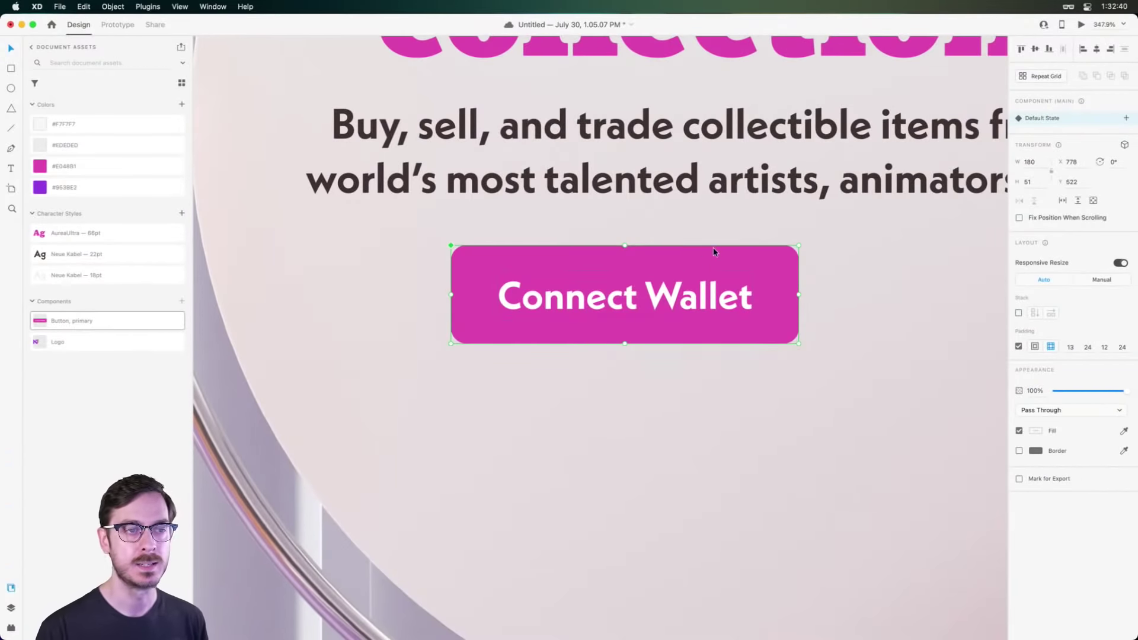
Add a new component state named Secondary and fill its button background with the purple document color.
{"action": "left_click", "coordinate": [1126, 118]}
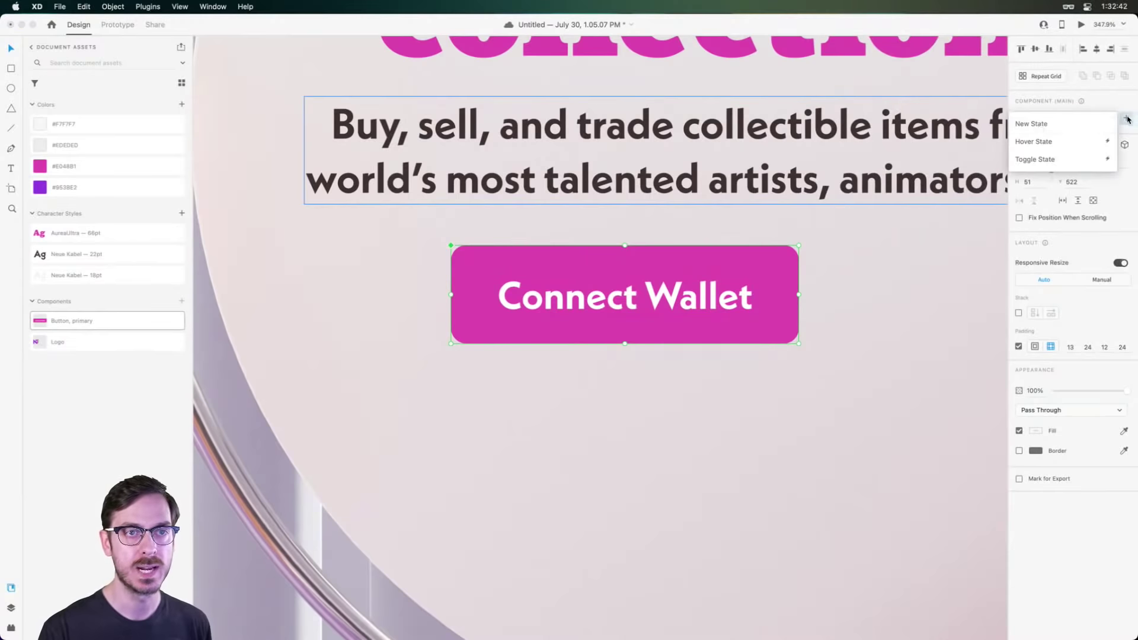
{"action": "left_click", "coordinate": [1069, 123]}
{"action": "type", "text": "ondary"}
{"action": "key", "text": "Return"}
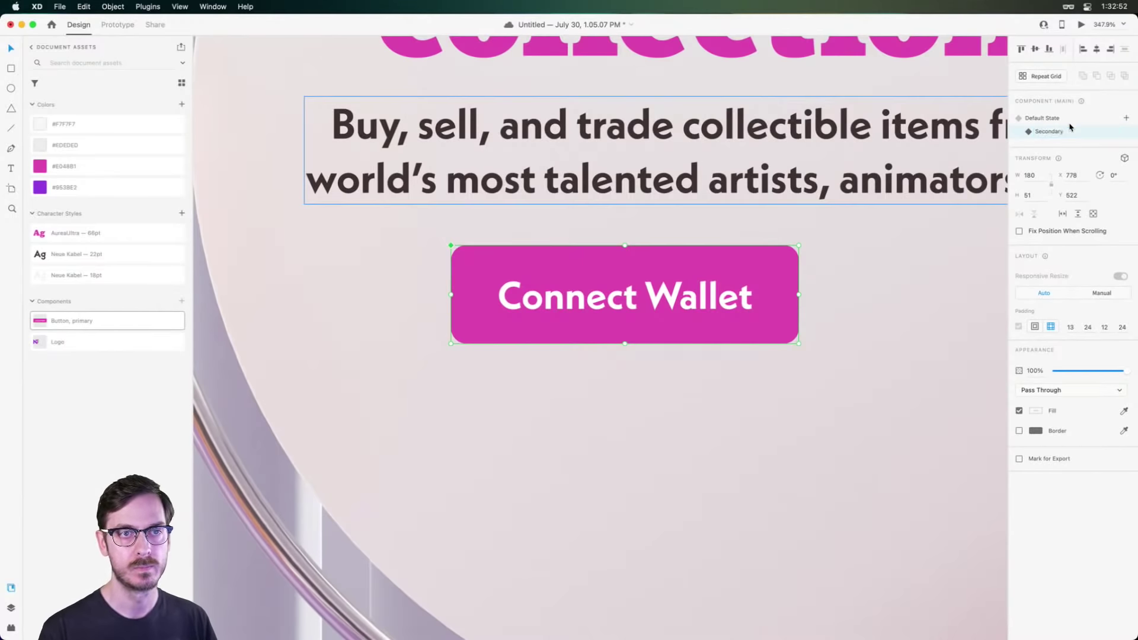
{"action": "double_click", "coordinate": [771, 283]}
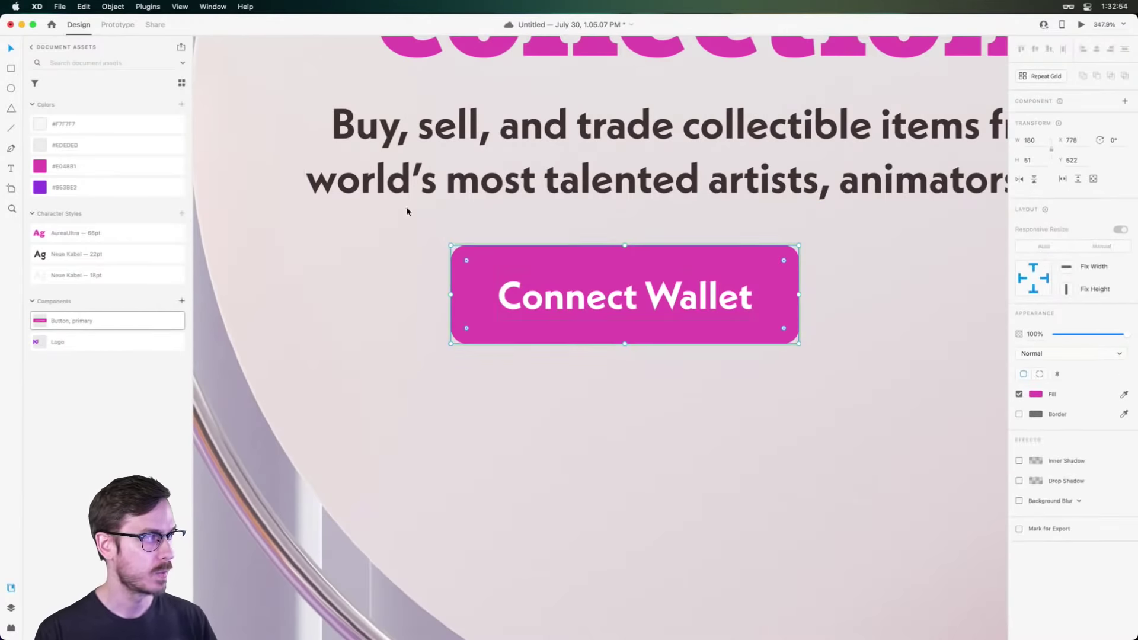
{"action": "left_click", "coordinate": [116, 188]}
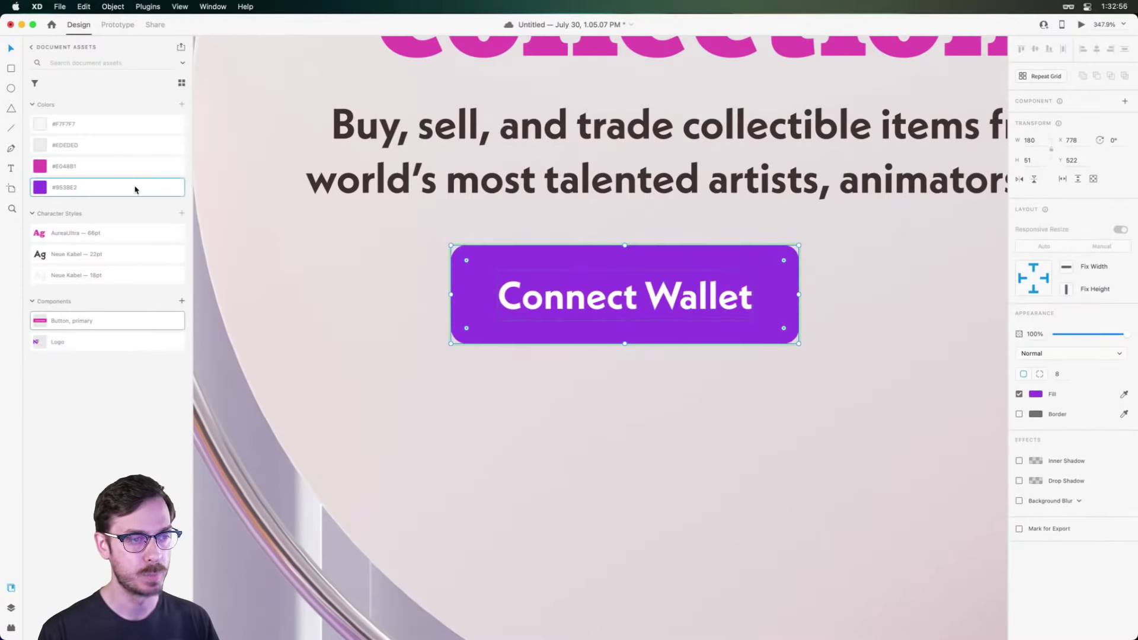
Change the Secondary state's button label to "Become a Creator".
{"action": "double_click", "coordinate": [698, 311]}
{"action": "type", "text": "Becone"}
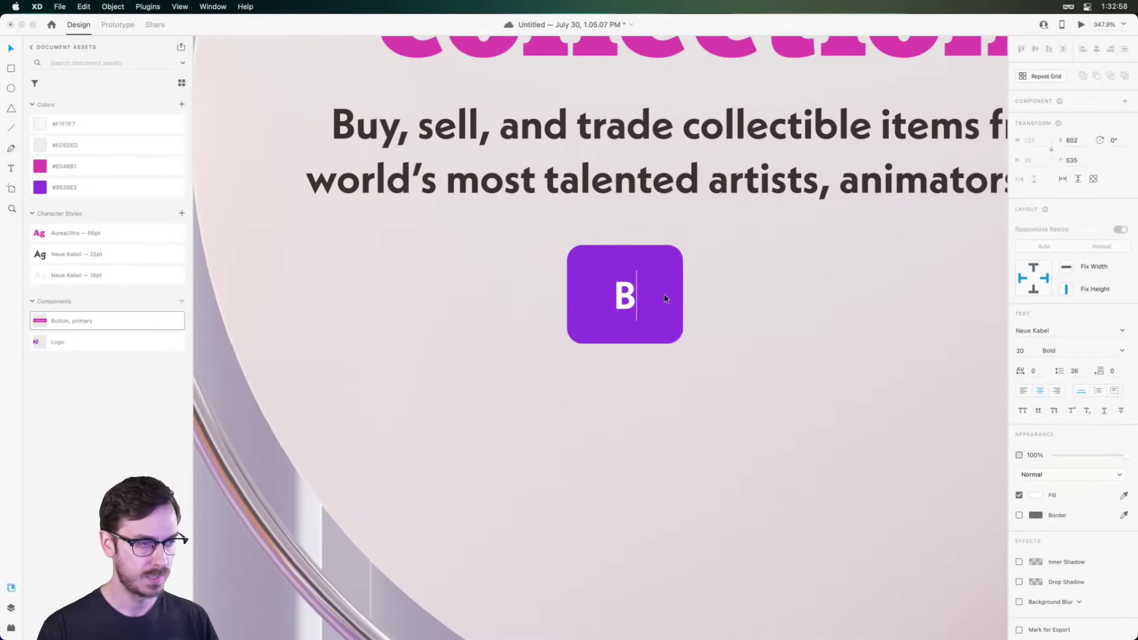
{"action": "key", "text": "BackSpace"}
{"action": "key", "text": "BackSpace"}
{"action": "type", "text": "me a creat"}
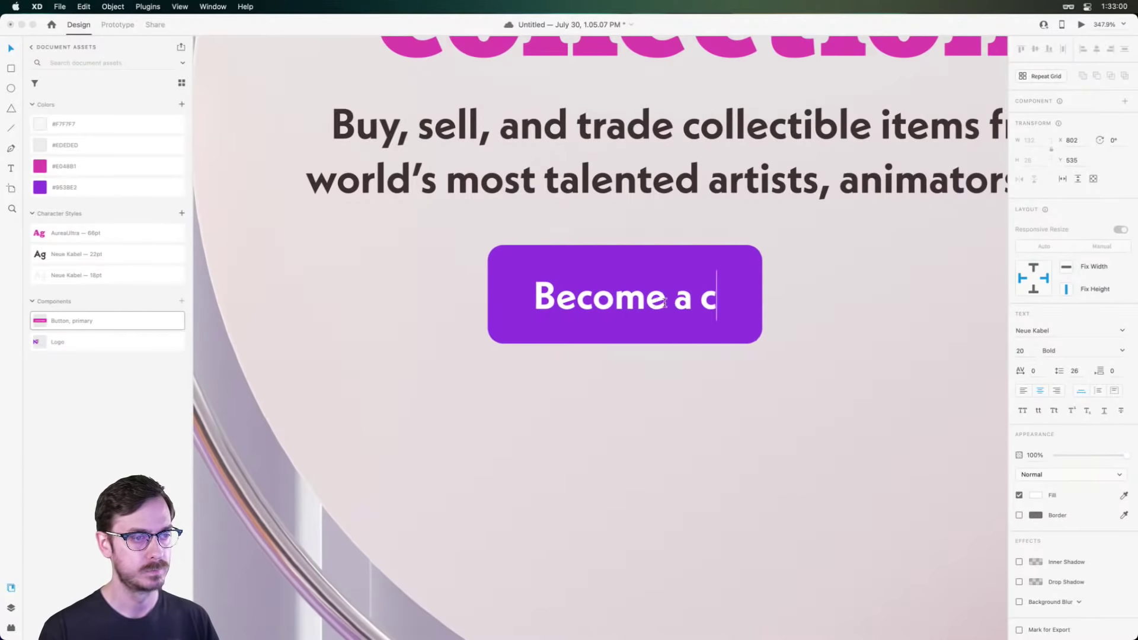
{"action": "key", "text": "BackSpace"}
{"action": "key", "text": "BackSpace"}
{"action": "key", "text": "BackSpace"}
{"action": "key", "text": "BackSpace"}
{"action": "key", "text": "BackSpace"}
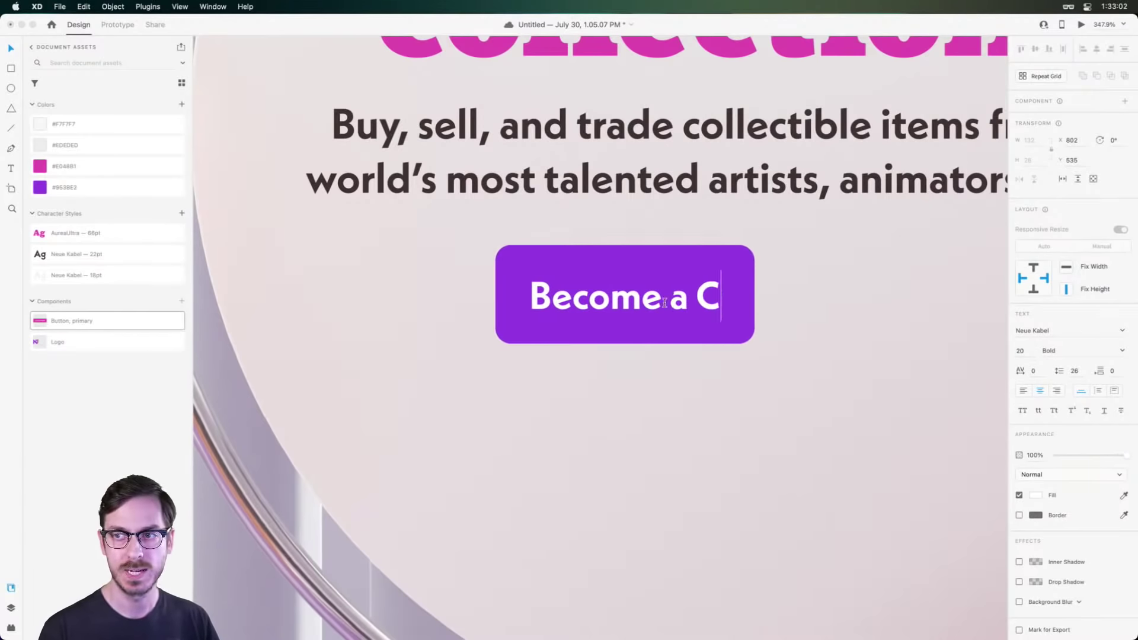
{"action": "type", "text": "Creator"}
{"action": "key", "text": "Escape"}
{"action": "key", "text": "Escape"}
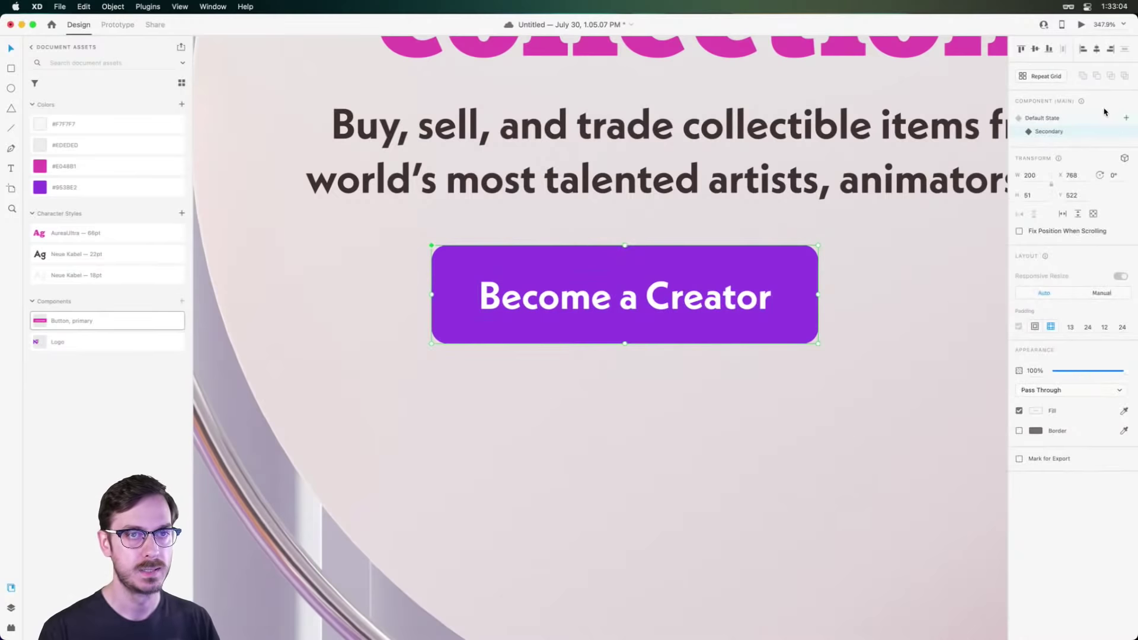
Compare the button component's Default State and Secondary state, ending on Default State.
{"action": "left_click", "coordinate": [1049, 118]}
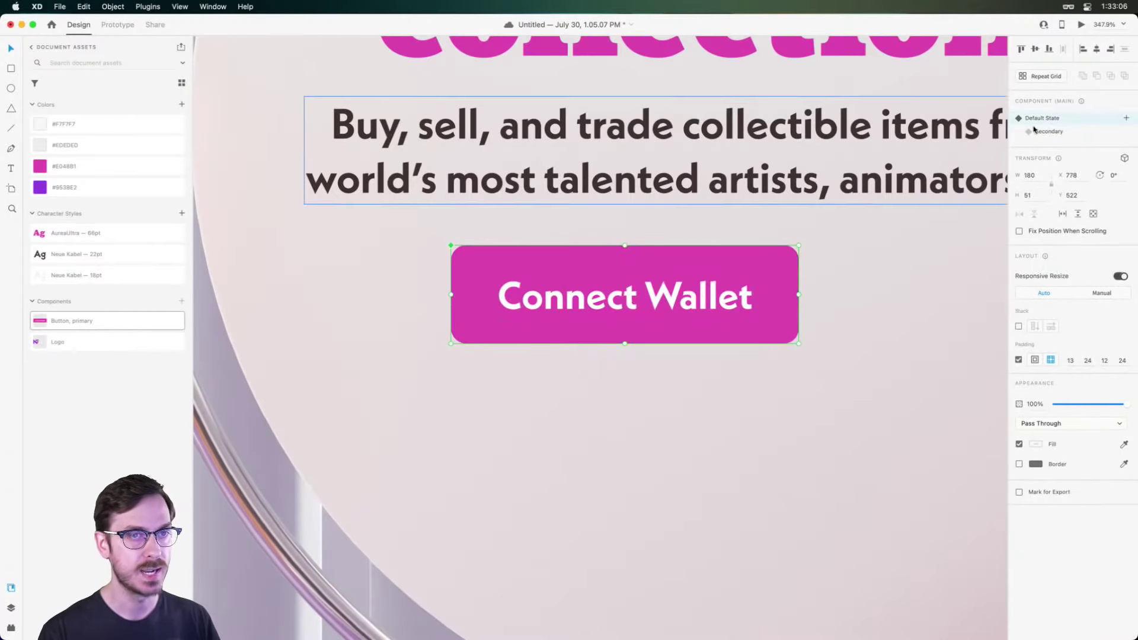
{"action": "left_click", "coordinate": [1059, 133]}
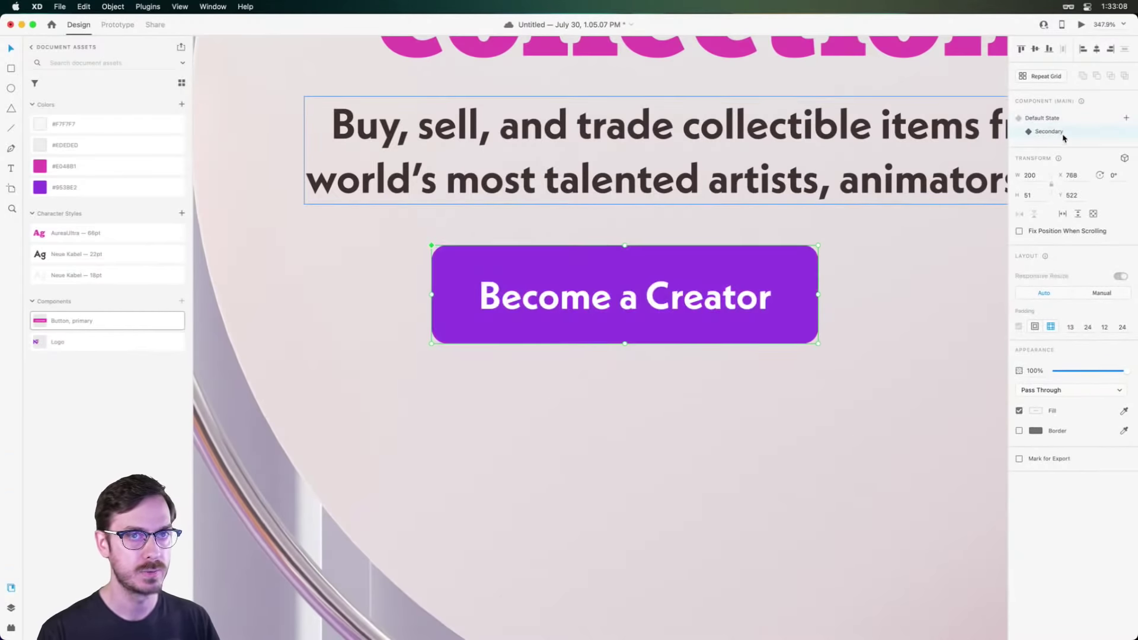
{"action": "left_click", "coordinate": [1069, 119]}
Duplicate the Connect Wallet button to its right and switch the copy to the Secondary state.
{"action": "scroll", "coordinate": [812, 300], "scroll_direction": "down", "scroll_amount": 3}
{"action": "scroll", "coordinate": [681, 291], "scroll_direction": "right", "scroll_amount": 2}
{"action": "left_click_drag", "start_coordinate": [572, 276], "coordinate": [815, 268]}
{"action": "left_click", "coordinate": [1060, 131]}
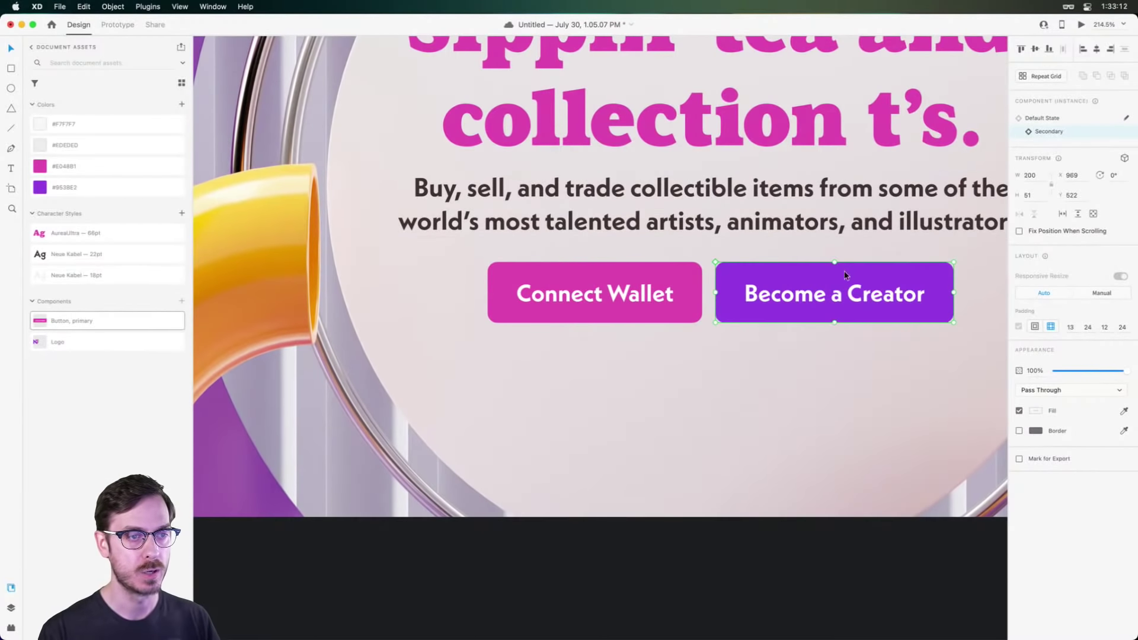
{"action": "scroll", "coordinate": [844, 270], "scroll_direction": "right", "scroll_amount": 2}
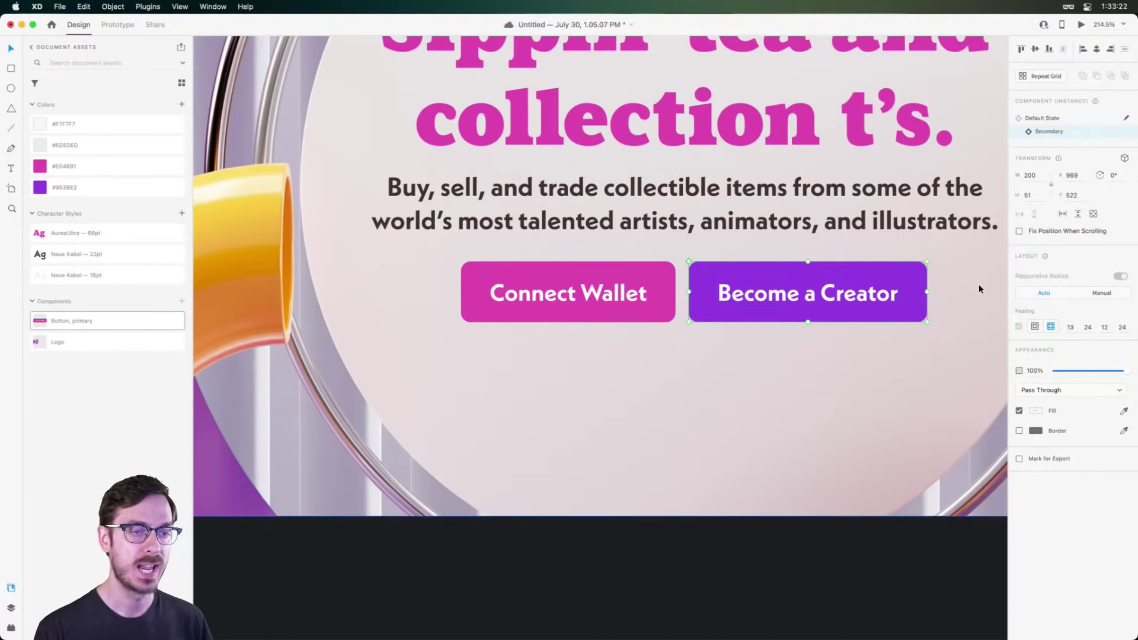
{"action": "scroll", "coordinate": [954, 289], "scroll_direction": "up", "scroll_amount": 5}
{"action": "scroll", "coordinate": [635, 295], "scroll_direction": "down", "scroll_amount": 10}
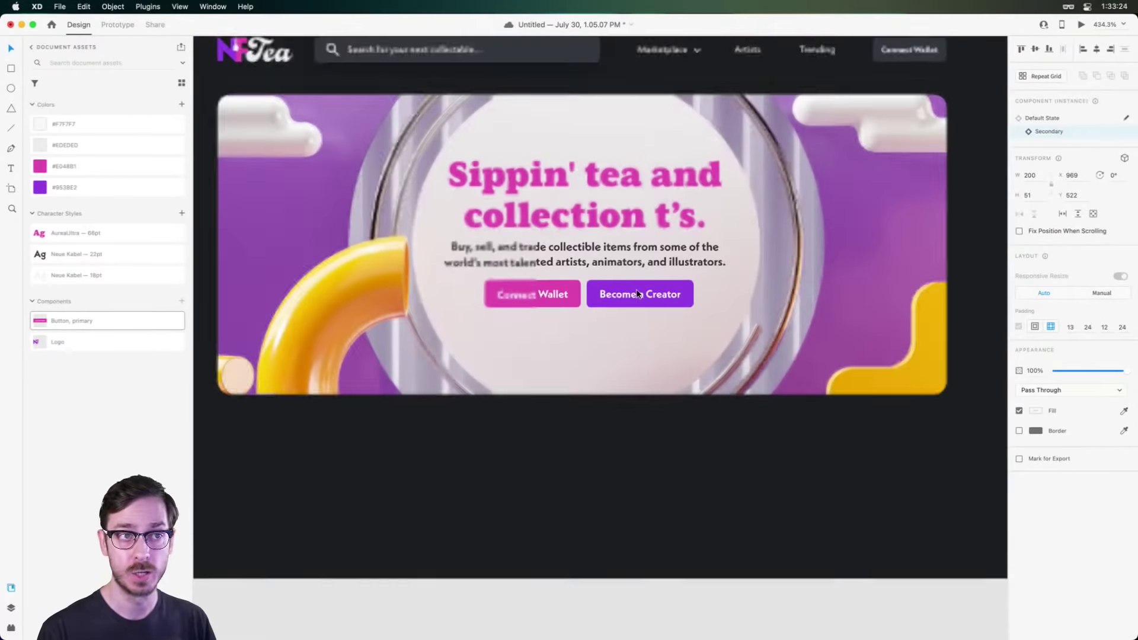
{"action": "scroll", "coordinate": [486, 272], "scroll_direction": "up", "scroll_amount": 10}
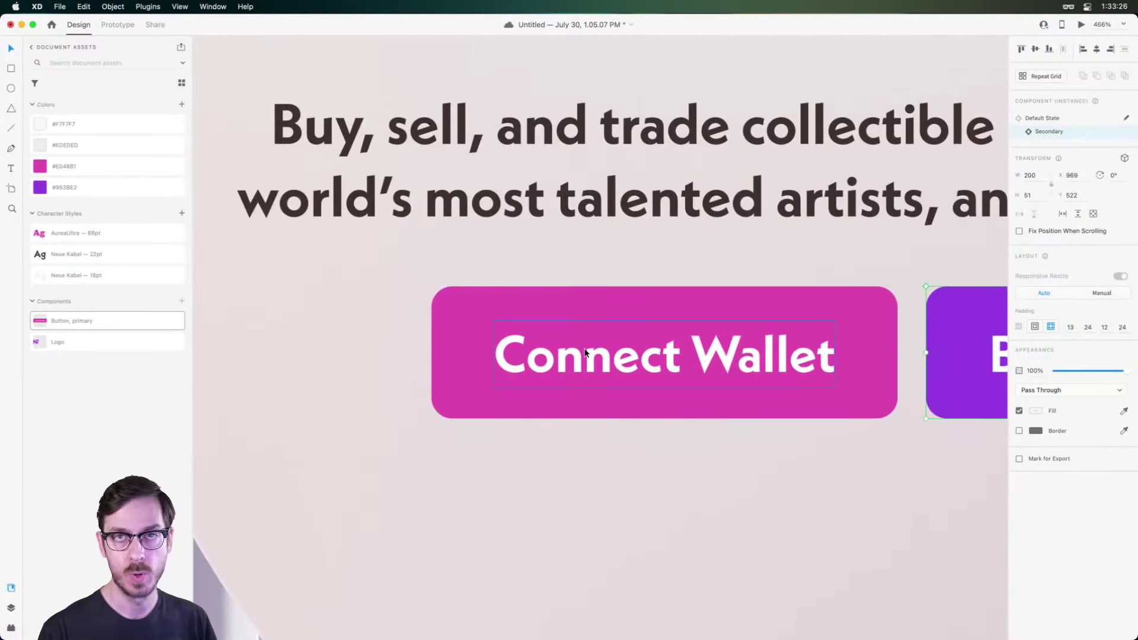
{"action": "scroll", "coordinate": [551, 344], "scroll_direction": "down", "scroll_amount": 5}
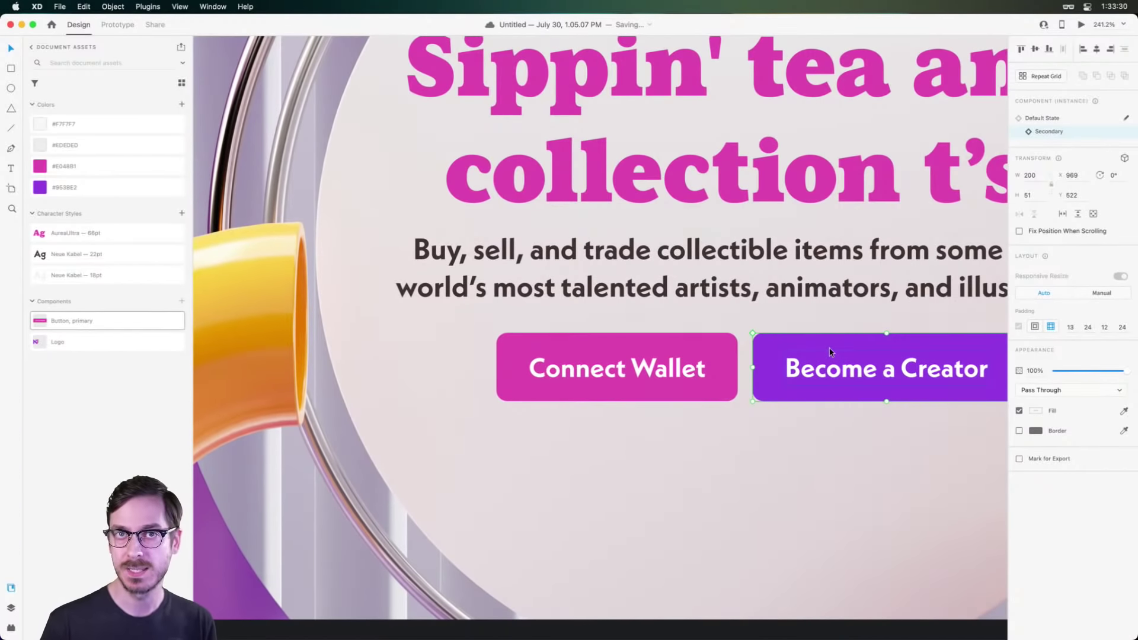
Undo the copy's switch to the Secondary state and the duplication of the button.
{"action": "scroll", "coordinate": [826, 353], "scroll_direction": "right", "scroll_amount": 3}
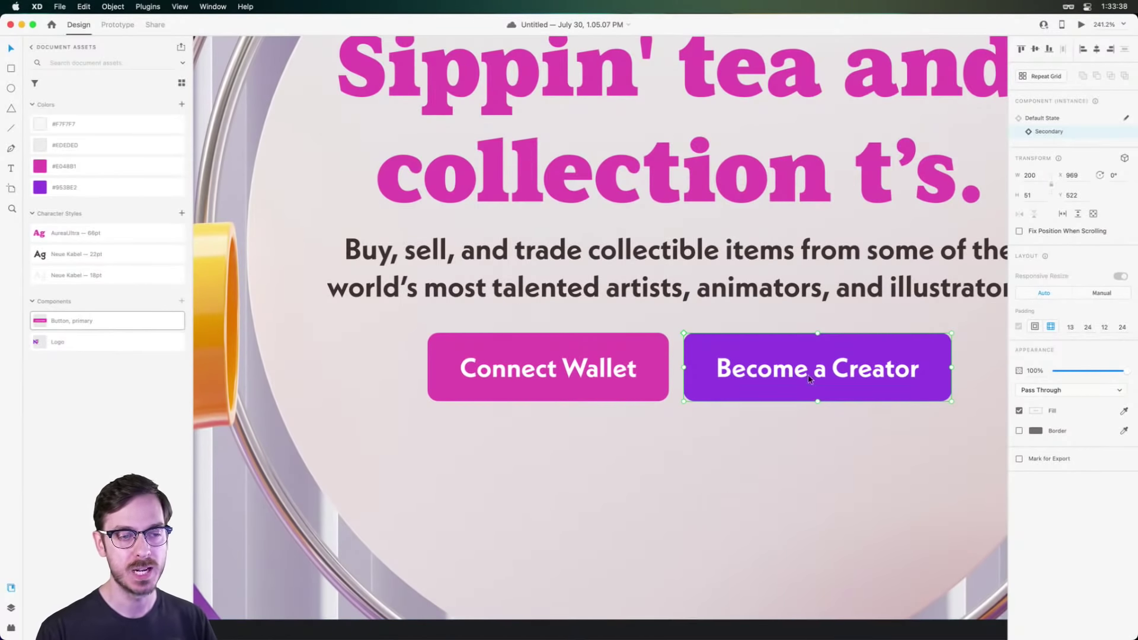
{"action": "key", "text": "super+z"}
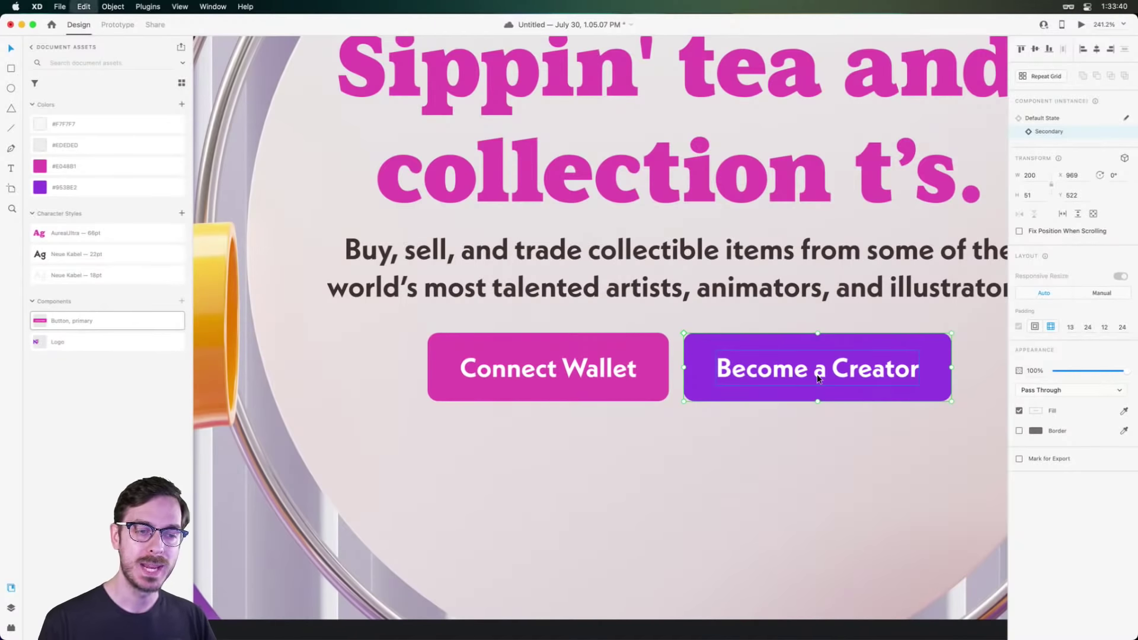
{"action": "key", "text": "super+z"}
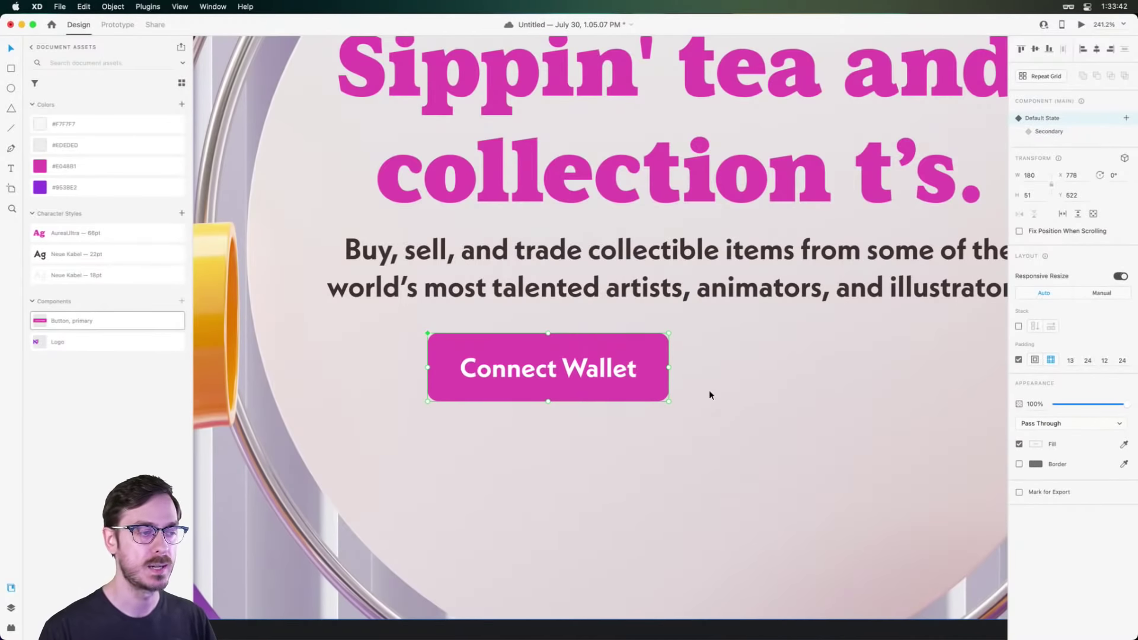
Turn off padding on the main button component, check its Secondary state, and return to Default State.
{"action": "scroll", "coordinate": [478, 350], "scroll_direction": "up", "scroll_amount": 3}
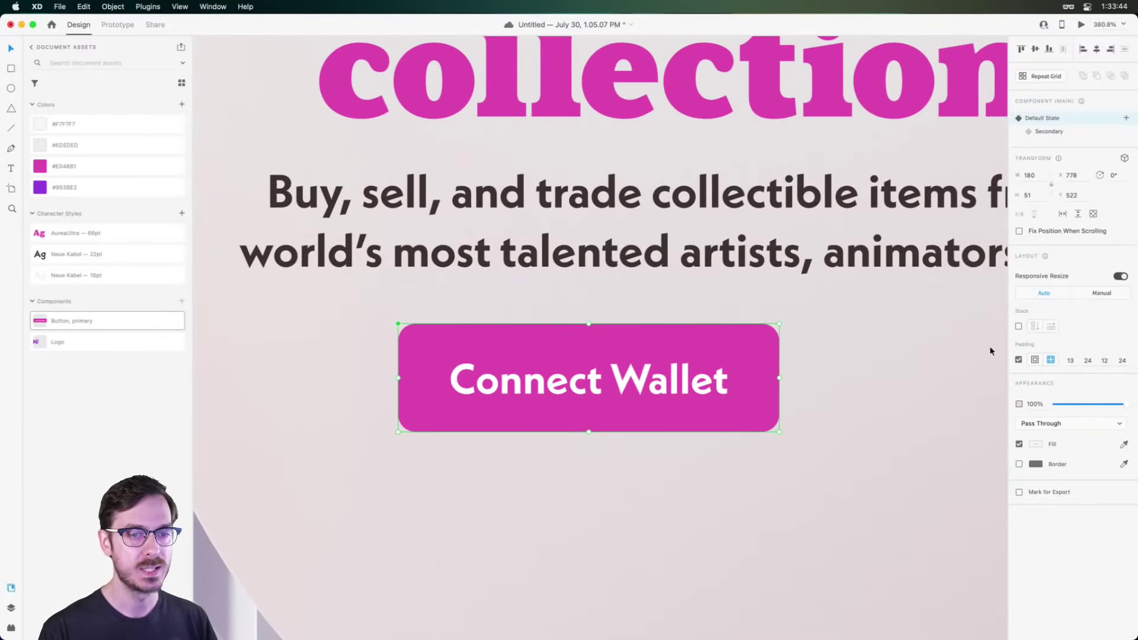
{"action": "left_click", "coordinate": [1018, 359]}
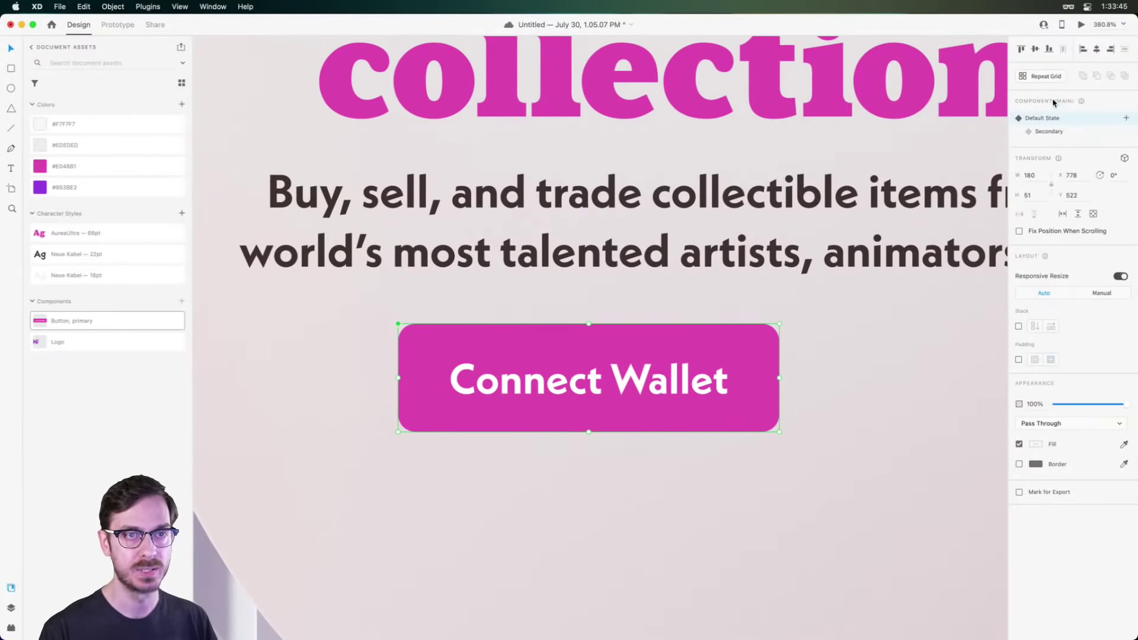
{"action": "left_click", "coordinate": [1057, 132]}
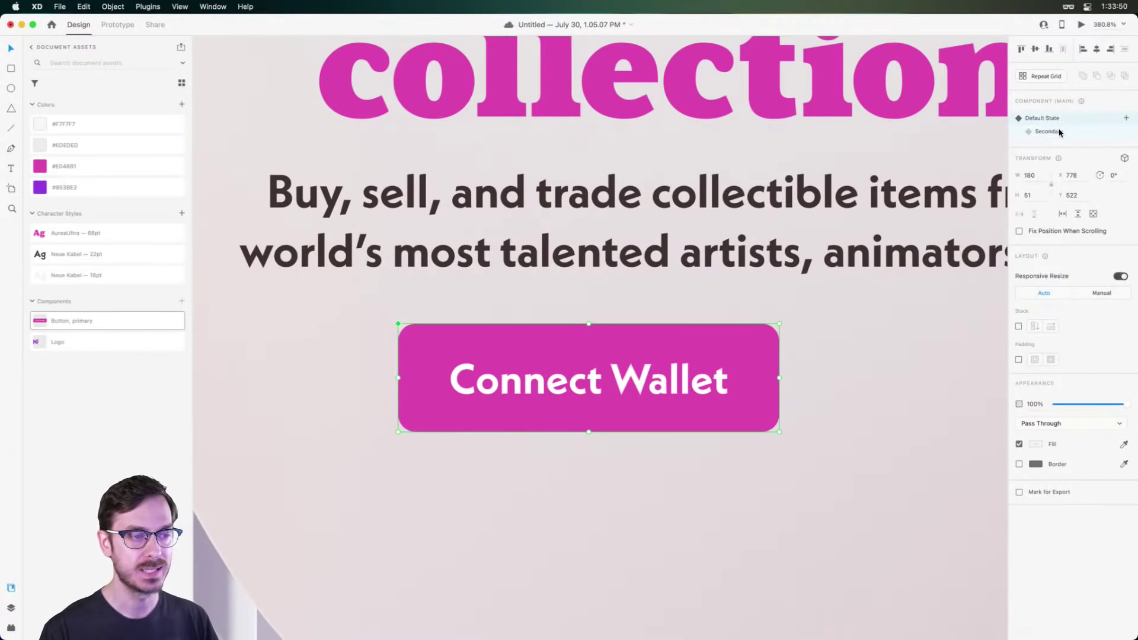
{"action": "left_click", "coordinate": [1043, 118]}
Duplicate the Connect Wallet button, switch the copy to Secondary, and align it beside the original at X 966.
{"action": "scroll", "coordinate": [651, 366], "scroll_direction": "down", "scroll_amount": 5}
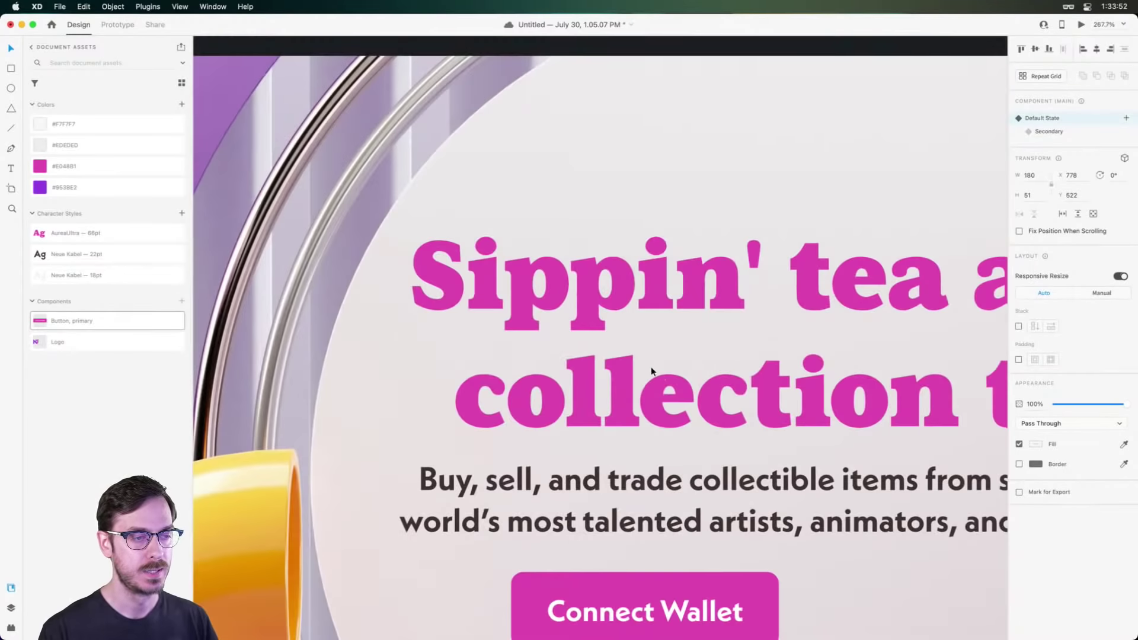
{"action": "scroll", "coordinate": [591, 405], "scroll_direction": "up", "scroll_amount": 5}
{"action": "left_click_drag", "start_coordinate": [591, 405], "coordinate": [981, 406]}
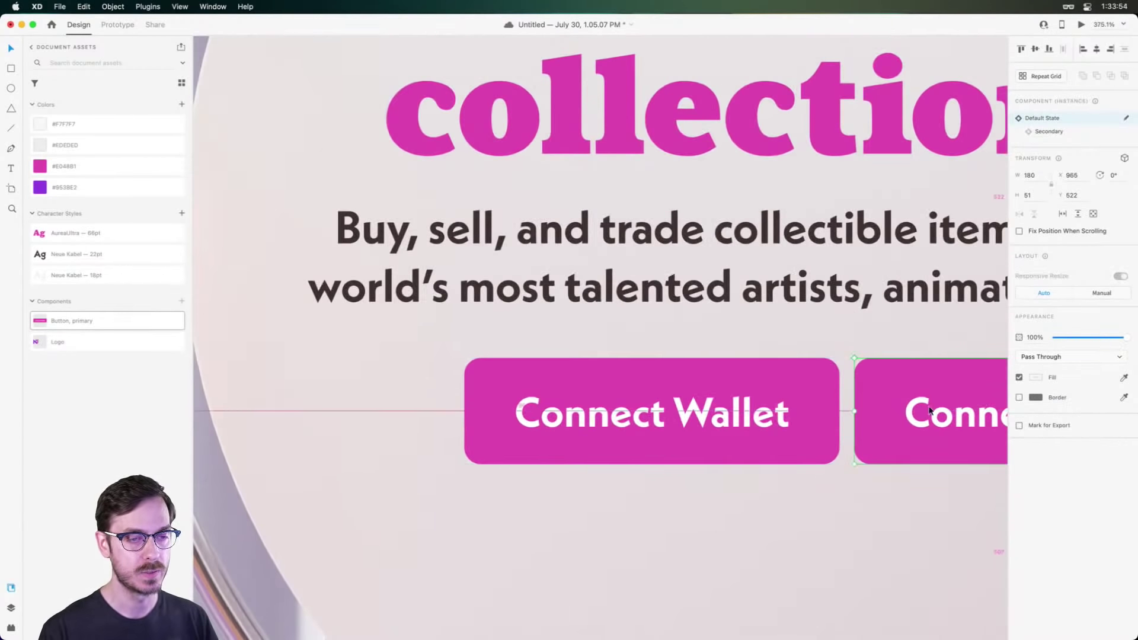
{"action": "left_click", "coordinate": [1049, 131]}
{"action": "scroll", "coordinate": [826, 300], "scroll_direction": "down", "scroll_amount": 5}
{"action": "scroll", "coordinate": [737, 311], "scroll_direction": "right", "scroll_amount": 3}
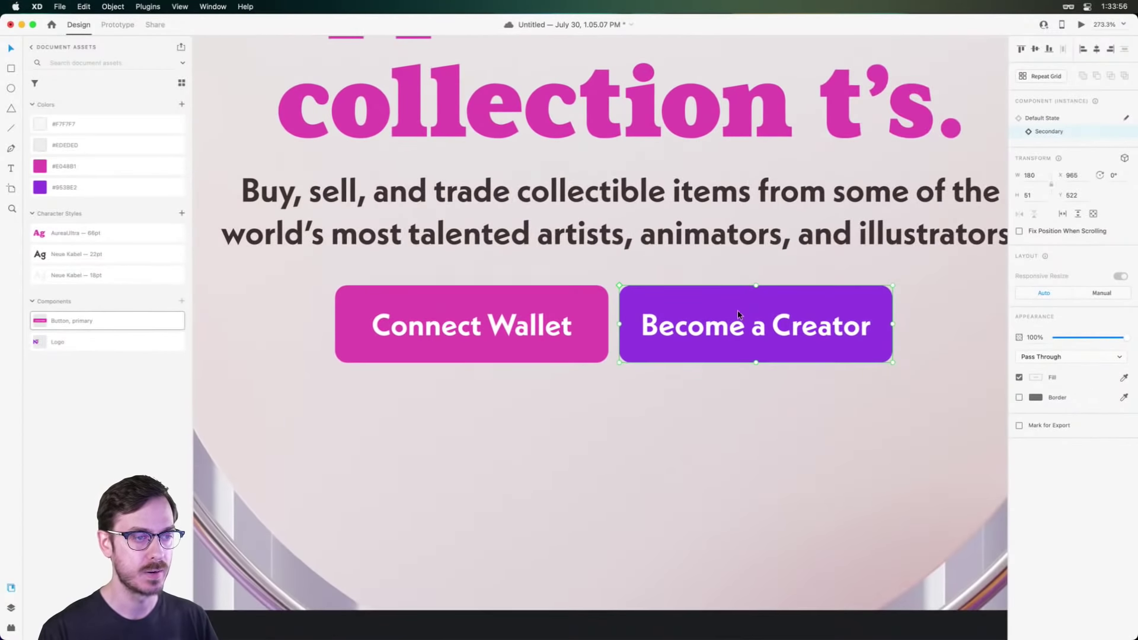
{"action": "mouse_move", "coordinate": [737, 310]}
{"action": "left_mouse_down"}
{"action": "mouse_move", "coordinate": [754, 307]}
{"action": "mouse_move", "coordinate": [521, 399]}
{"action": "mouse_move", "coordinate": [456, 385]}
{"action": "mouse_move", "coordinate": [748, 303]}
{"action": "mouse_move", "coordinate": [724, 310]}
{"action": "left_mouse_up"}
{"action": "scroll", "coordinate": [594, 302], "scroll_direction": "up", "scroll_amount": 2}
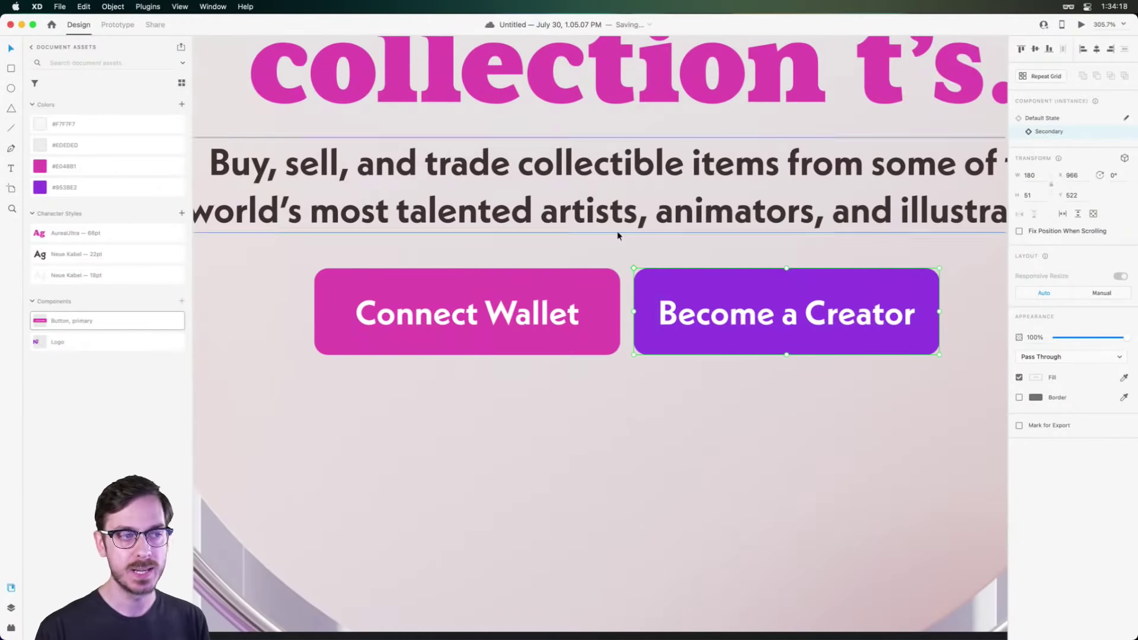
Try a light grey background fill on the Secondary state of the main button component.
{"action": "key", "text": "shift+Tab"}
{"action": "left_click", "coordinate": [1064, 132]}
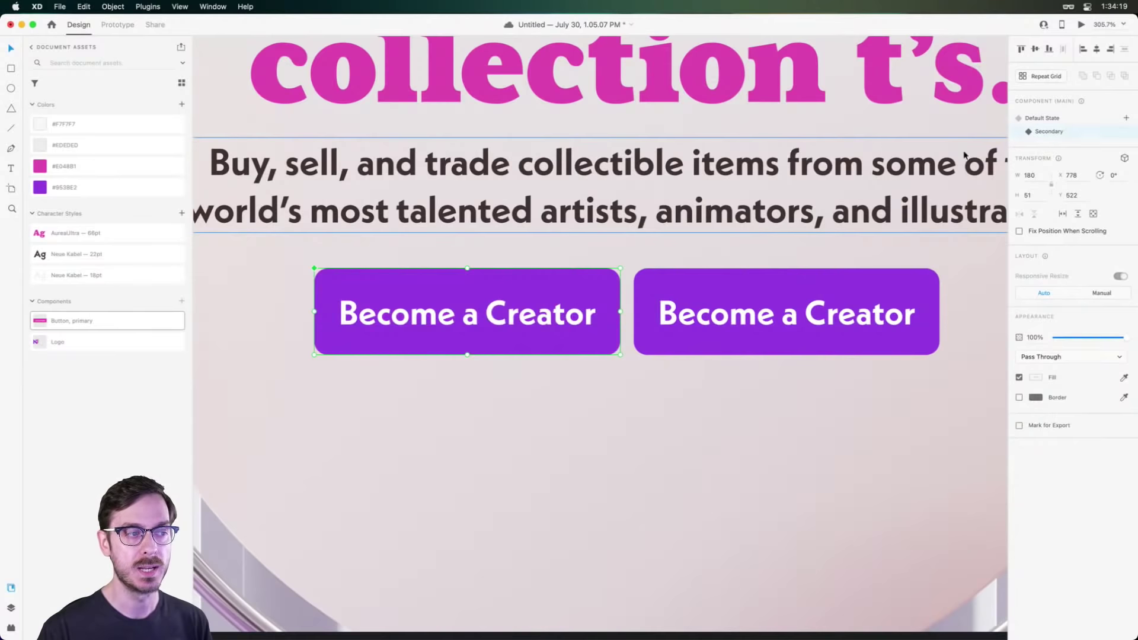
{"action": "double_click", "coordinate": [557, 280]}
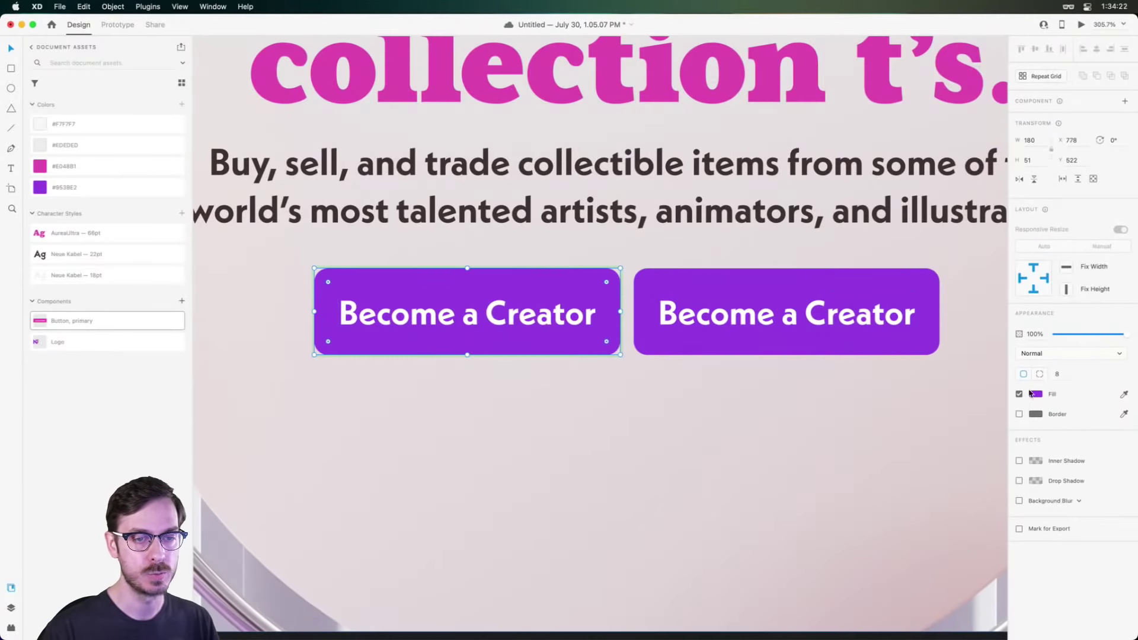
{"action": "left_click", "coordinate": [1034, 394]}
{"action": "left_click", "coordinate": [902, 350]}
{"action": "left_click_drag", "start_coordinate": [901, 350], "coordinate": [894, 357]}
{"action": "left_click", "coordinate": [1085, 323]}
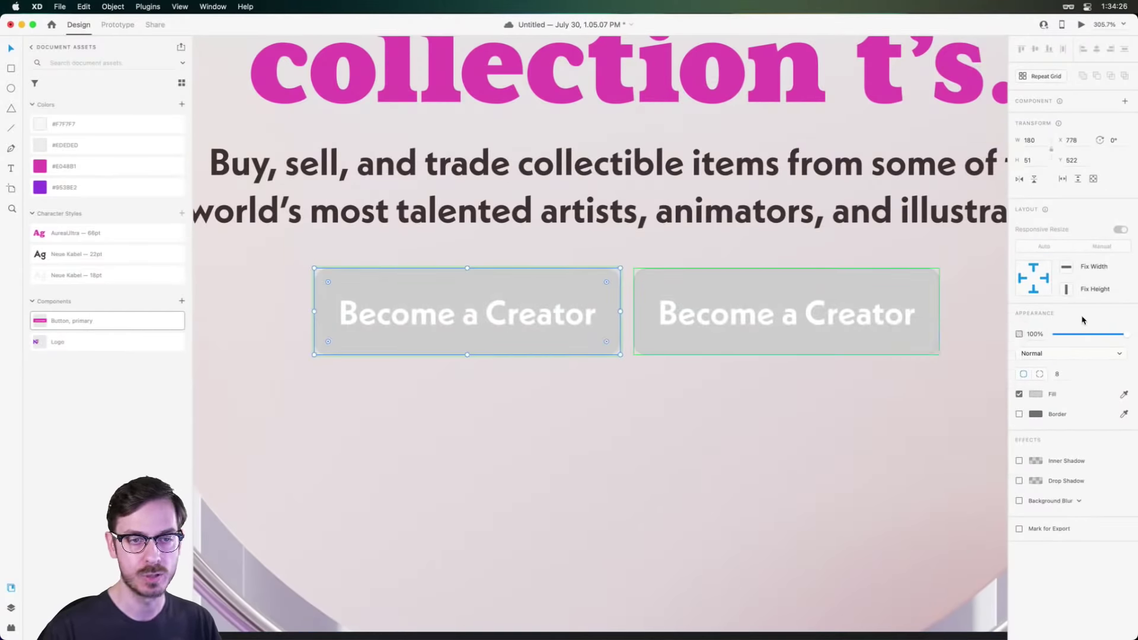
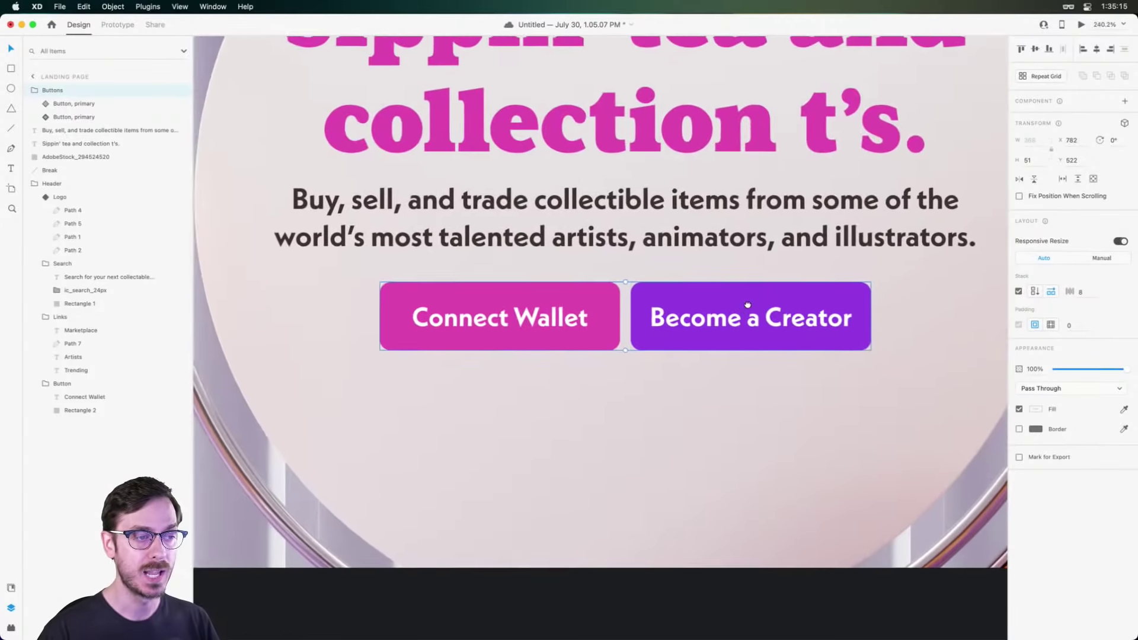
Swap the order of the two hero buttons in their stack and restore Connect Wallet to first place.
{"action": "left_click_drag", "start_coordinate": [794, 291], "coordinate": [615, 333]}
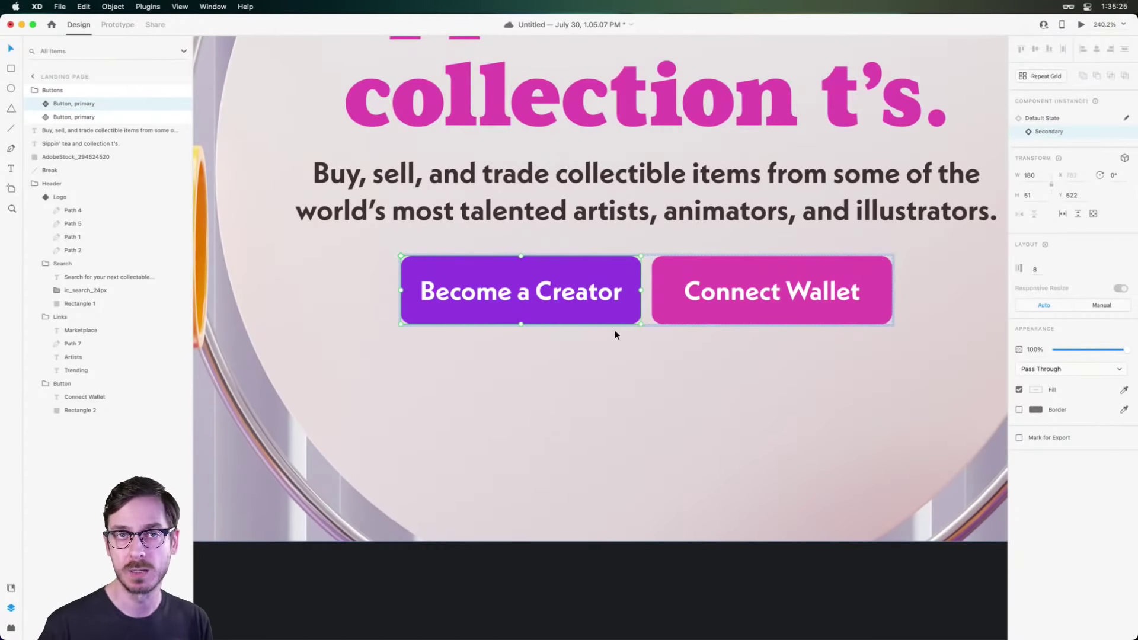
{"action": "left_click_drag", "start_coordinate": [614, 314], "coordinate": [747, 301]}
Nudge the hero paragraph and the button group down slightly to add space beneath the heading.
{"action": "scroll", "coordinate": [750, 305], "scroll_direction": "down", "scroll_amount": 5}
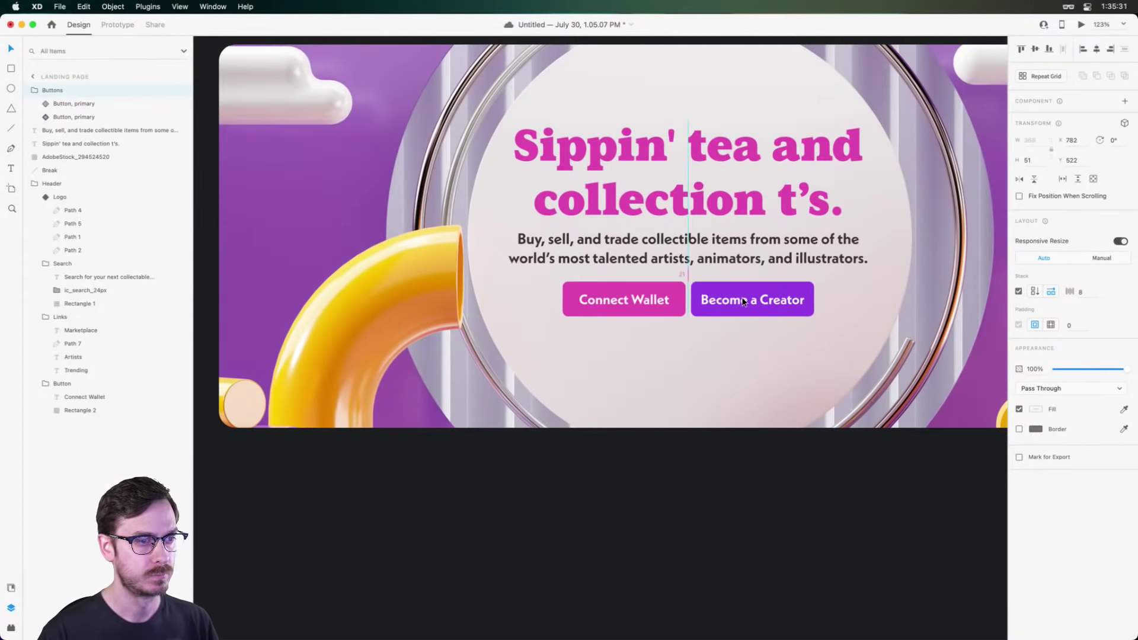
{"action": "scroll", "coordinate": [742, 302], "scroll_direction": "down", "scroll_amount": 4}
{"action": "scroll", "coordinate": [771, 294], "scroll_direction": "right", "scroll_amount": 3}
{"action": "left_click", "coordinate": [661, 227]}
{"action": "left_click", "coordinate": [661, 278], "text": "shift"}
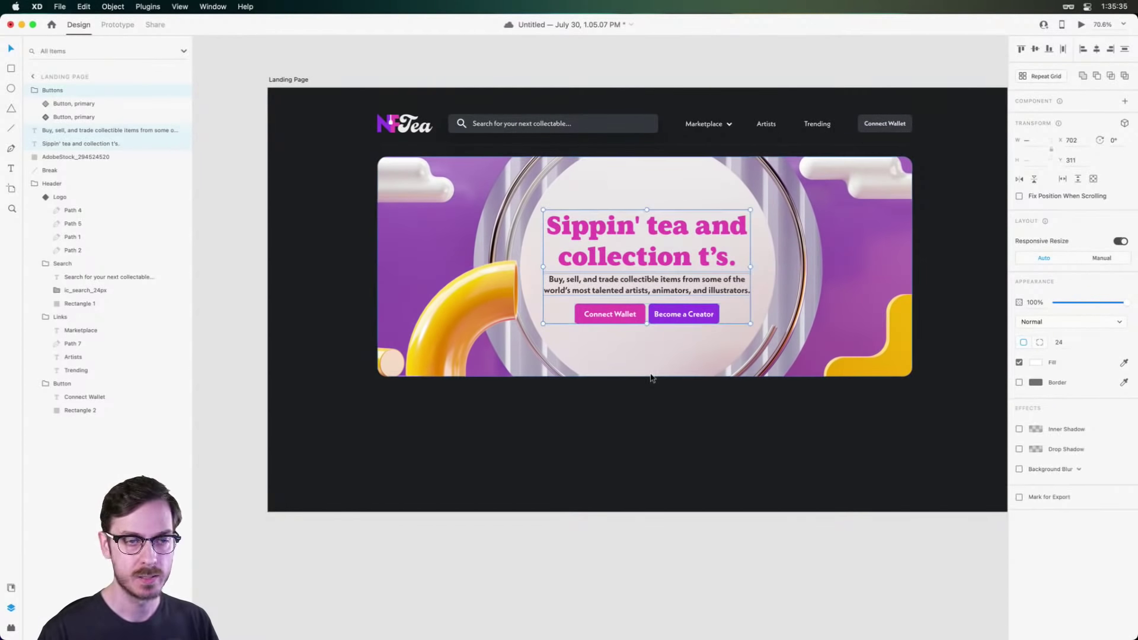
{"action": "left_click", "coordinate": [656, 374]}
{"action": "left_click", "coordinate": [674, 314]}
{"action": "left_click", "coordinate": [658, 281]}
{"action": "key", "text": "Down"}
{"action": "key", "text": "Down"}
{"action": "key", "text": "Down"}
{"action": "key", "text": "Down"}
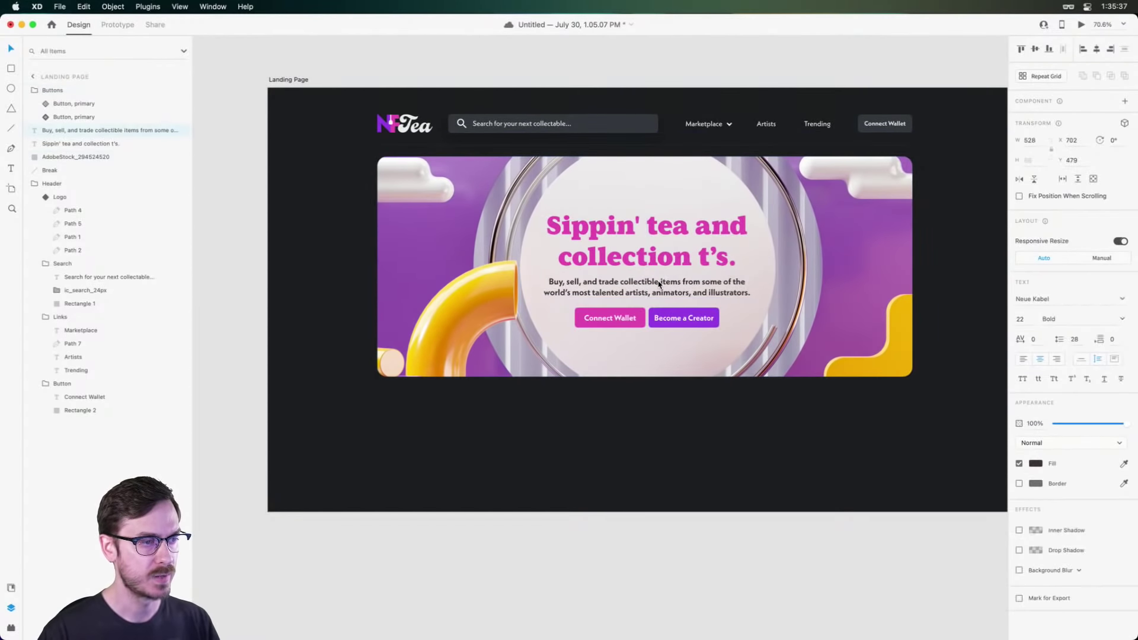
{"action": "left_click", "coordinate": [653, 257]}
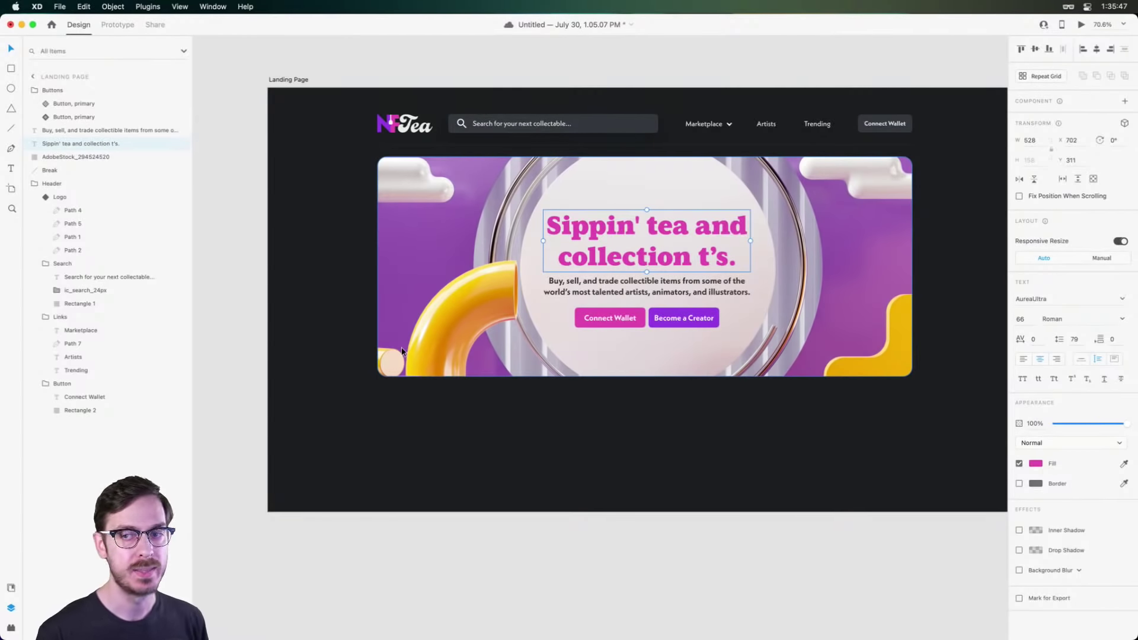
Draw a borderless, fully rounded pill about 180 by 65 in the hero image's lower-left corner.
{"action": "scroll", "coordinate": [402, 351], "scroll_direction": "up", "scroll_amount": 5}
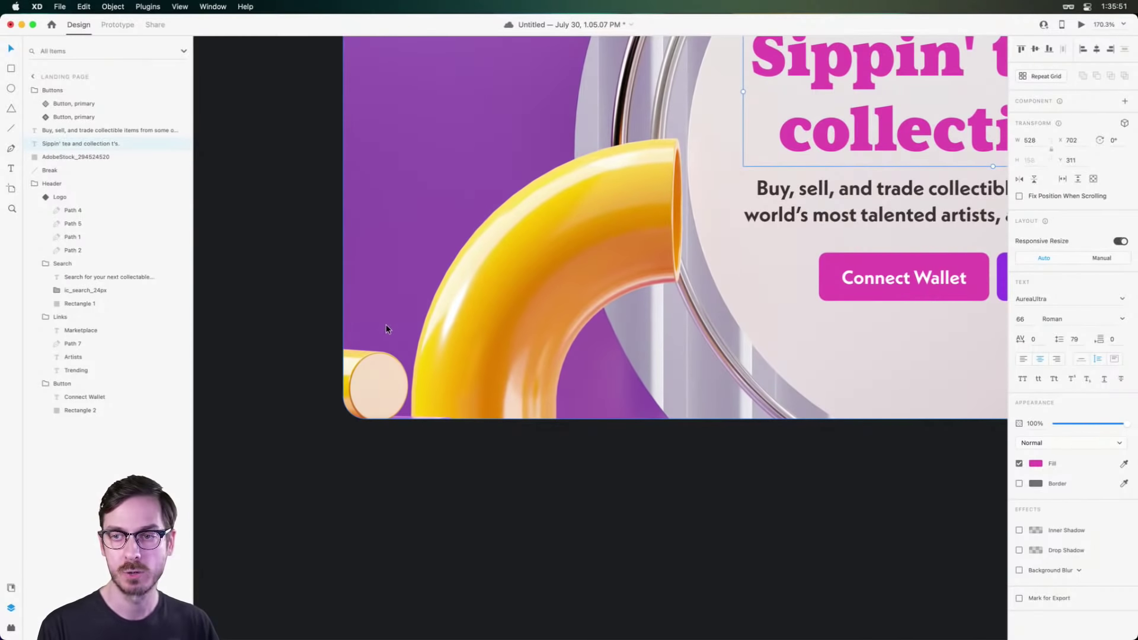
{"action": "key", "text": "r"}
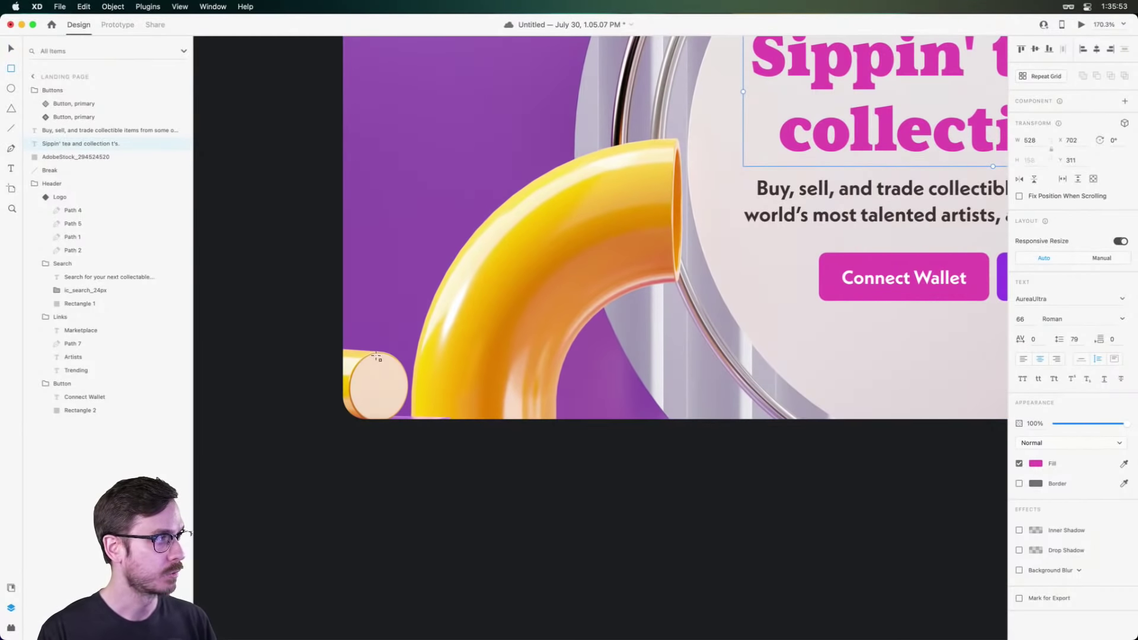
{"action": "mouse_move", "coordinate": [368, 333]}
{"action": "left_mouse_down"}
{"action": "mouse_move", "coordinate": [382, 359]}
{"action": "mouse_move", "coordinate": [524, 380]}
{"action": "mouse_move", "coordinate": [543, 398]}
{"action": "left_mouse_up"}
{"action": "key", "text": "v"}
{"action": "left_click_drag", "start_coordinate": [453, 371], "coordinate": [438, 377]}
{"action": "left_click_drag", "start_coordinate": [367, 394], "coordinate": [440, 402]}
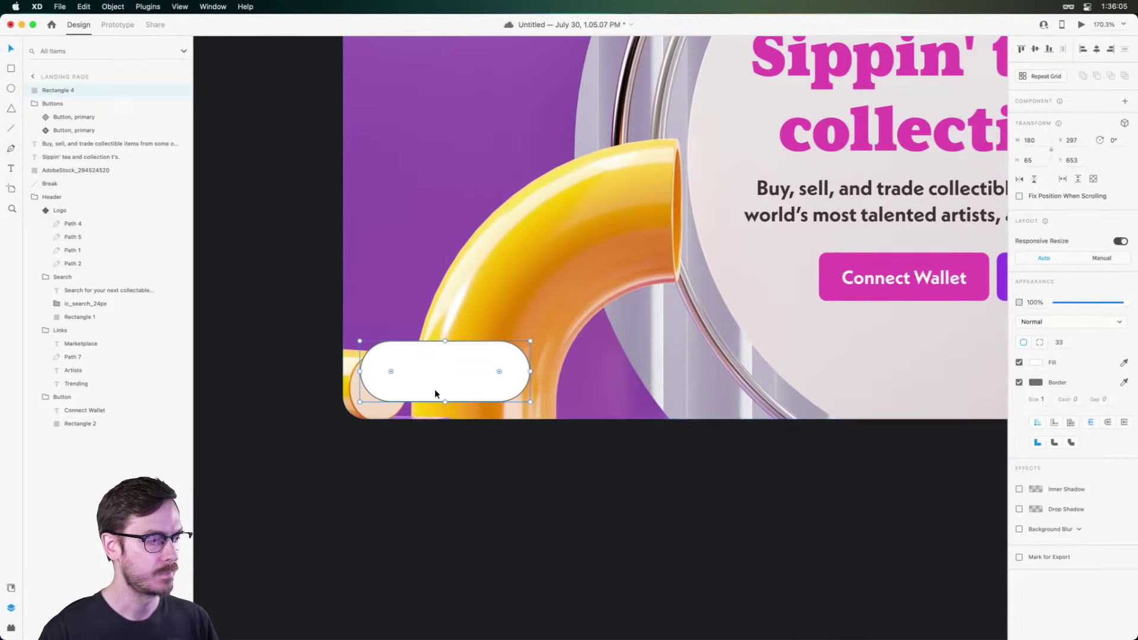
{"action": "left_click", "coordinate": [1018, 383]}
Enable Background Blur on the pill and save the document.
{"action": "left_click_drag", "start_coordinate": [653, 381], "coordinate": [718, 351]}
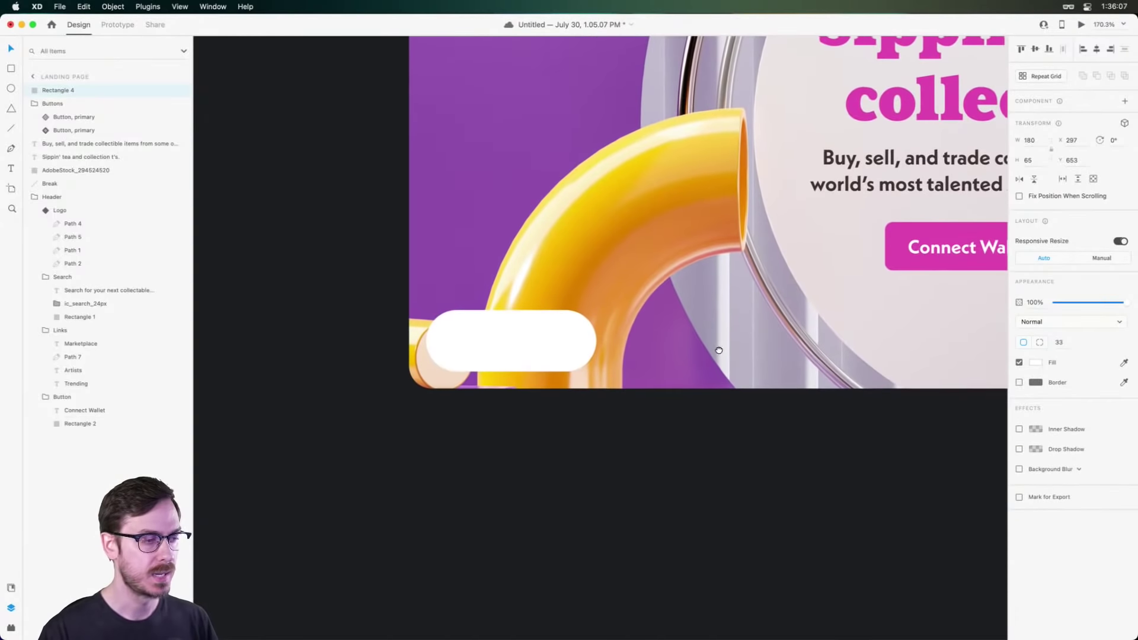
{"action": "scroll", "coordinate": [471, 339], "scroll_direction": "up", "scroll_amount": 5}
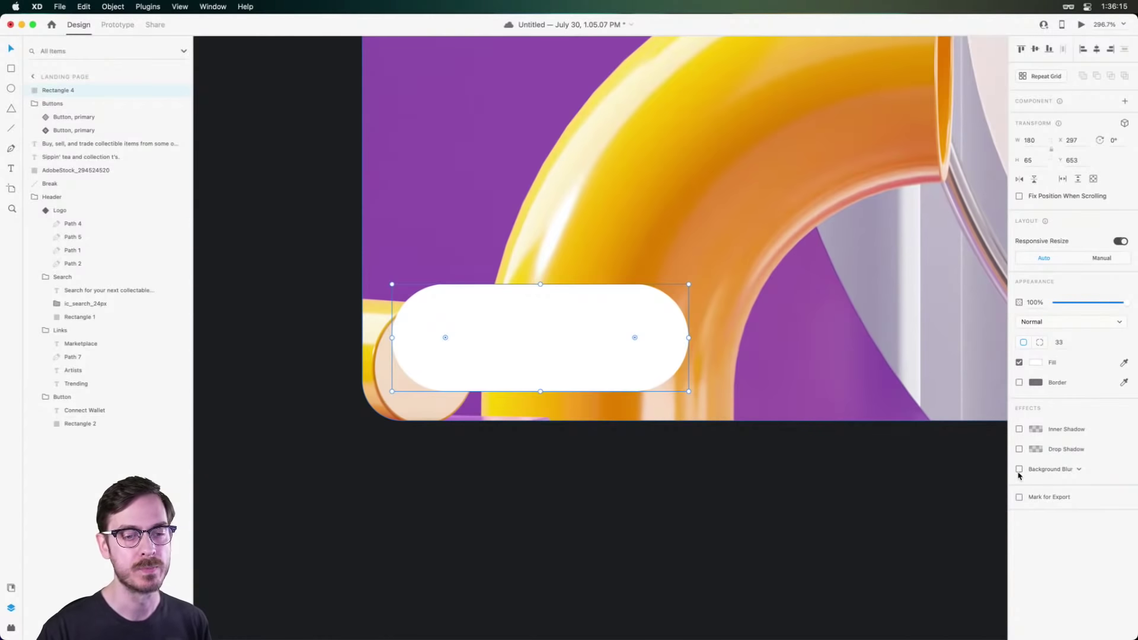
{"action": "left_click", "coordinate": [1019, 469]}
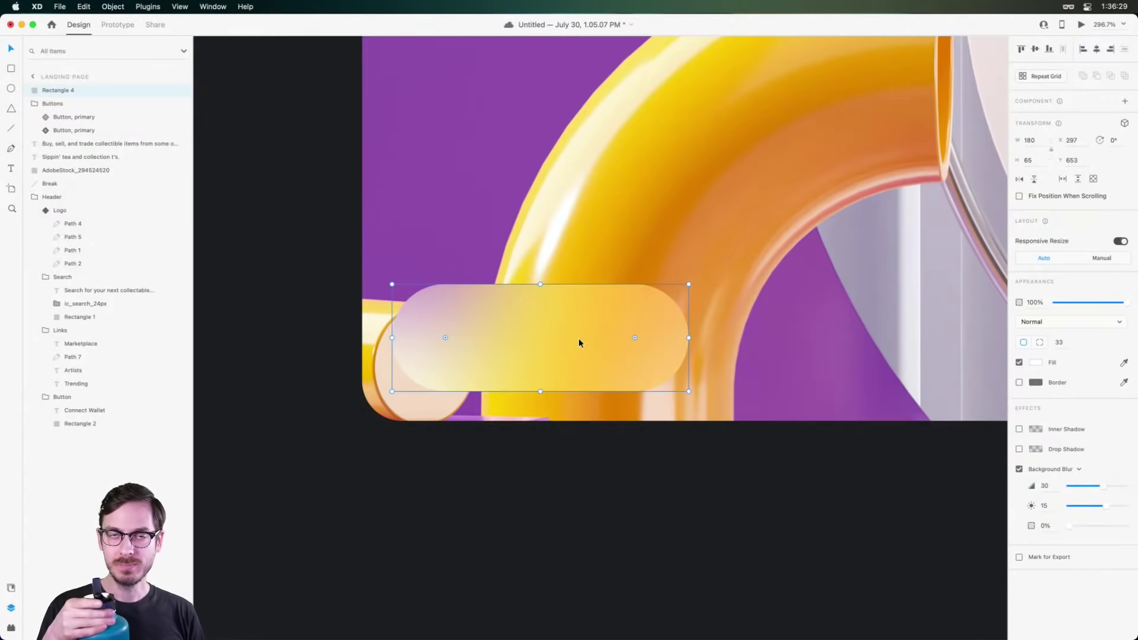
{"action": "key", "text": "super+s"}
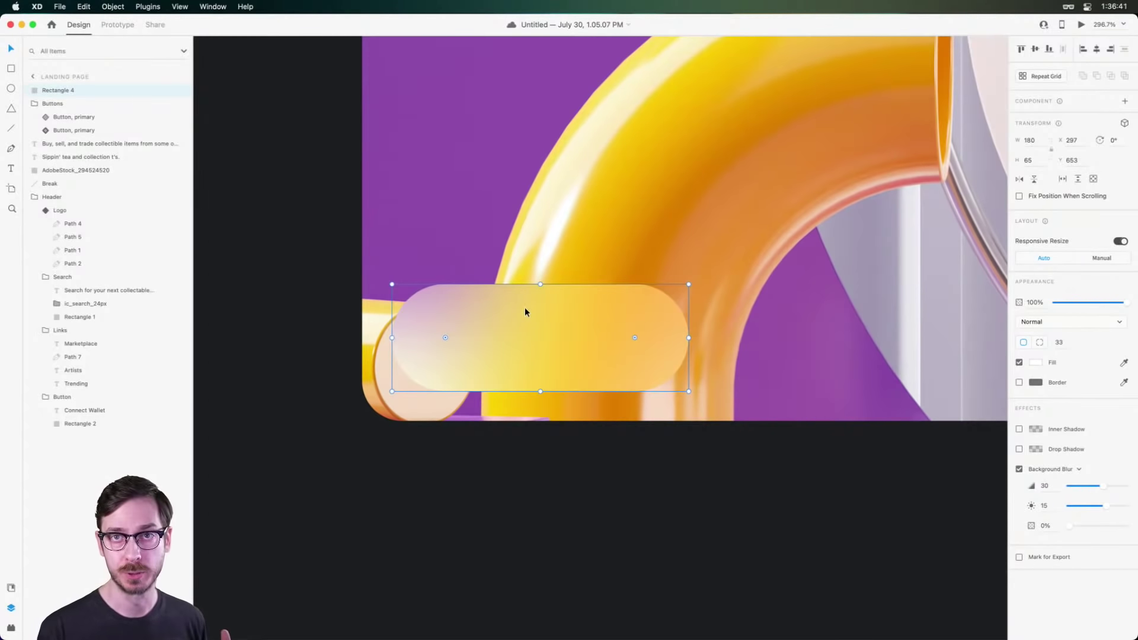
Add a label reading "Text" to the pill, color it with the saved purple, and move it near the pill's center.
{"action": "key", "text": "t"}
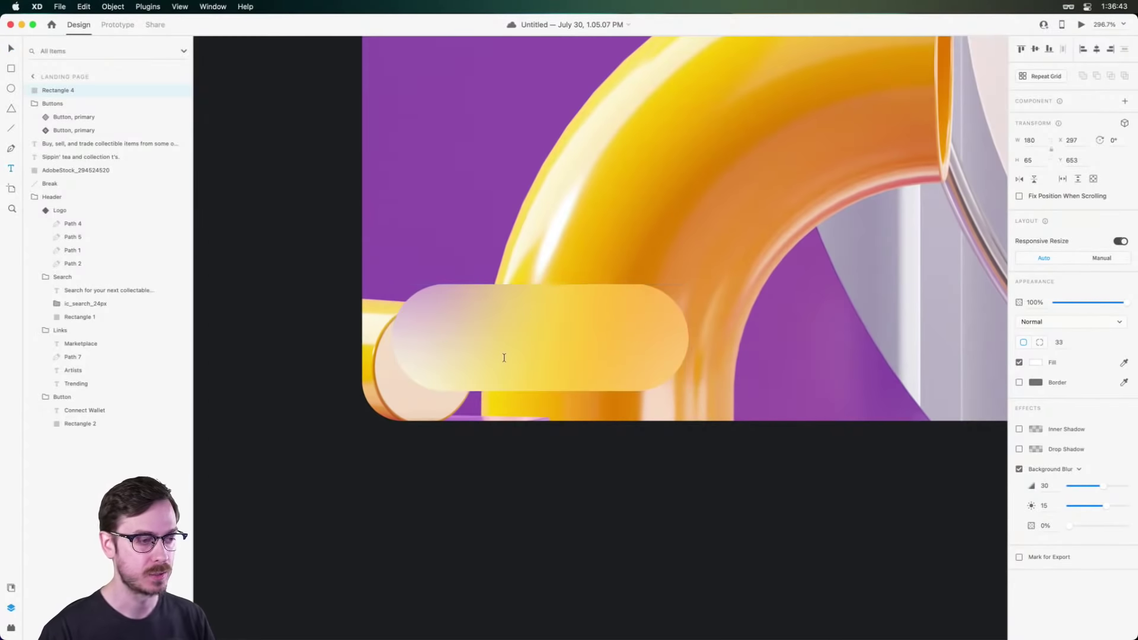
{"action": "left_click", "coordinate": [503, 357]}
{"action": "type", "text": "Text"}
{"action": "key", "text": "Escape"}
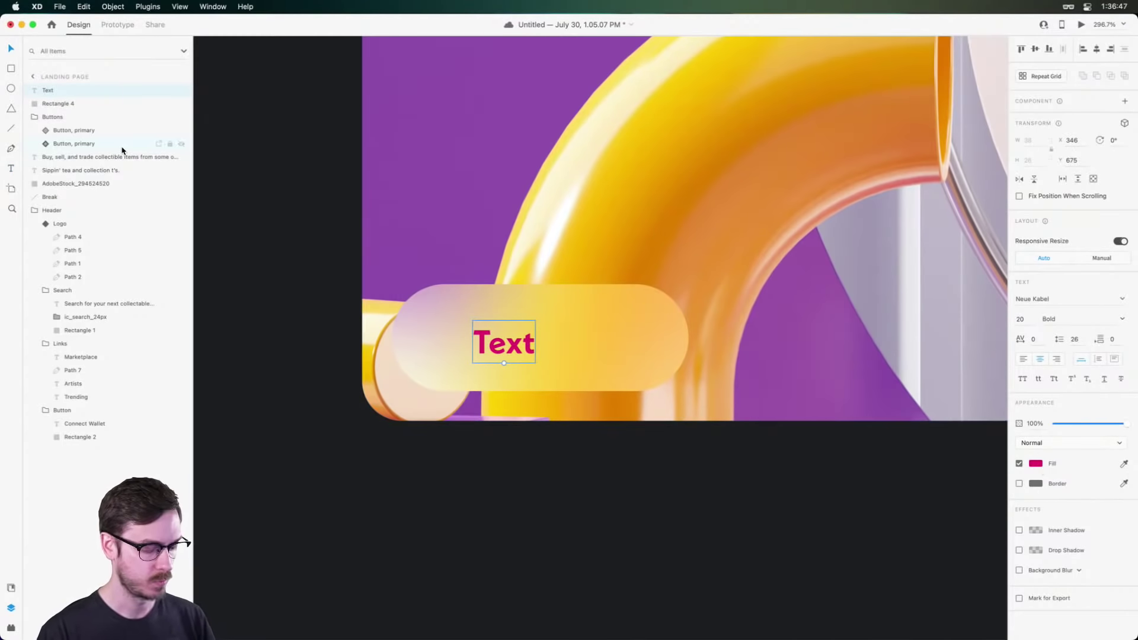
{"action": "key", "text": "super+shift+y"}
{"action": "left_click", "coordinate": [95, 188]}
{"action": "left_click_drag", "start_coordinate": [504, 343], "coordinate": [561, 340]}
Set the pill's Background Blur opacity to 80% and move the text label off the pill.
{"action": "left_click", "coordinate": [620, 331]}
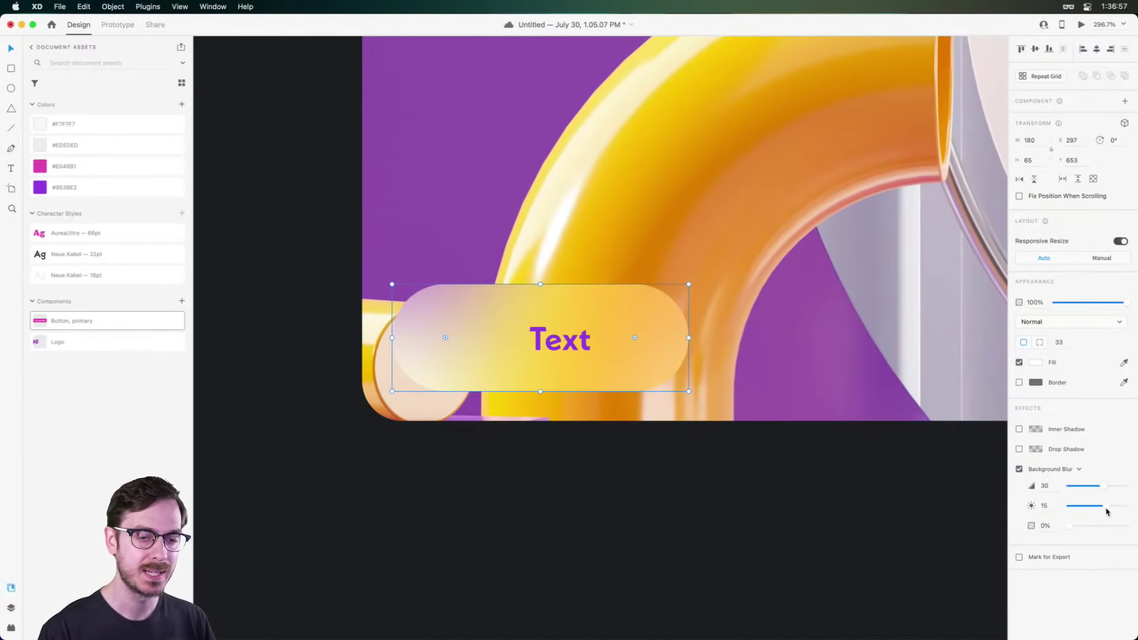
{"action": "left_click_drag", "start_coordinate": [1079, 526], "coordinate": [1114, 529]}
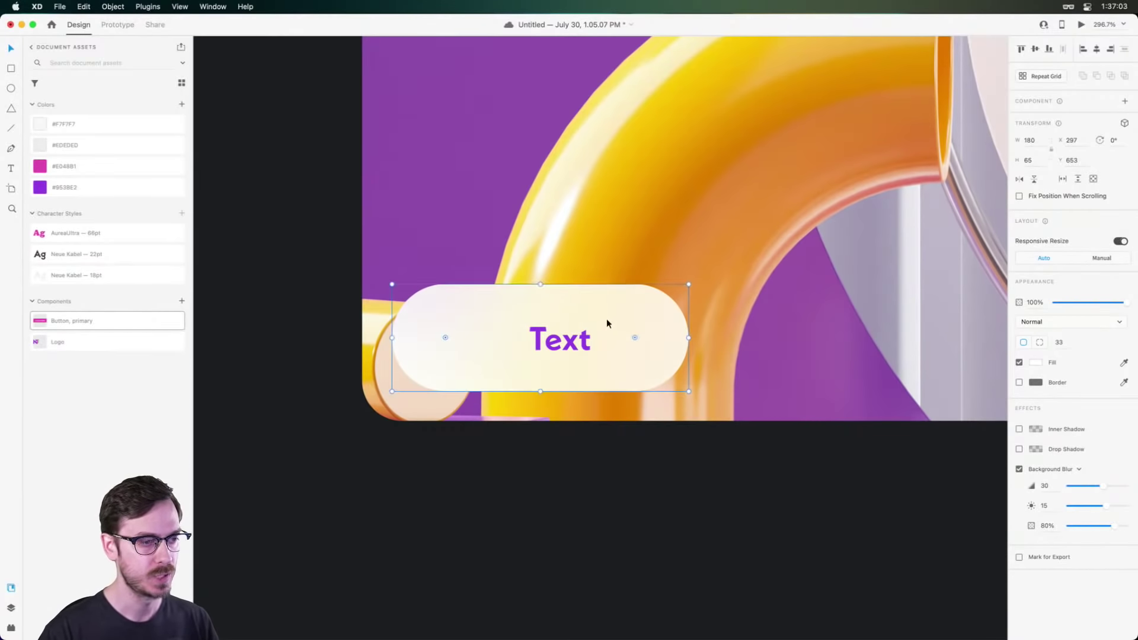
{"action": "left_click_drag", "start_coordinate": [606, 322], "coordinate": [589, 277]}
{"action": "key", "text": "super+z"}
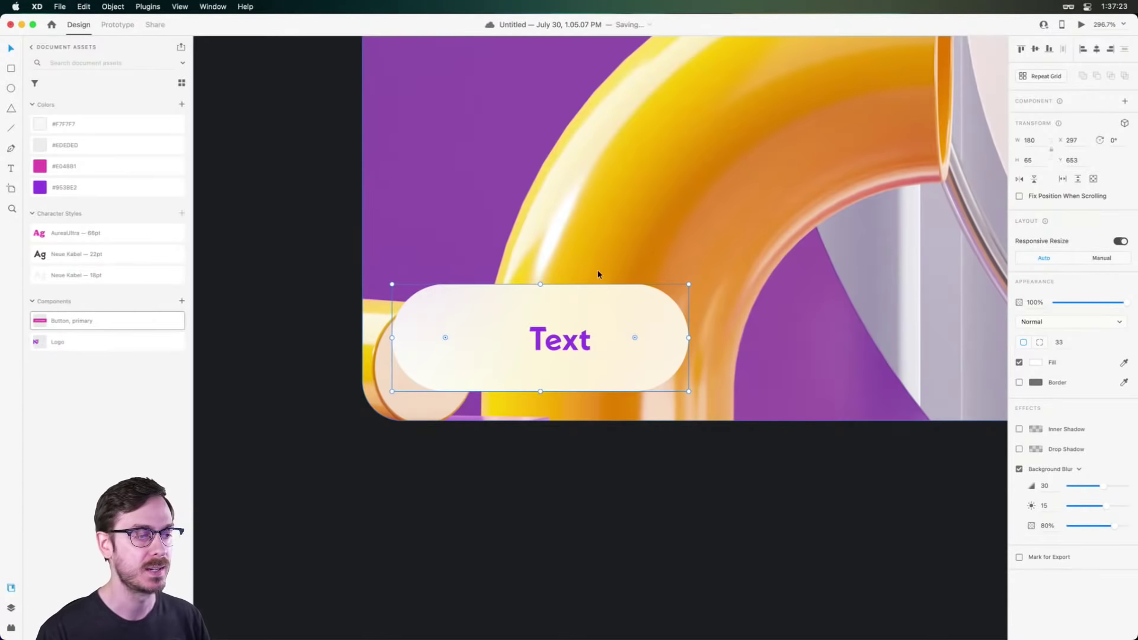
{"action": "left_click_drag", "start_coordinate": [564, 336], "coordinate": [713, 232]}
Duplicate the pill and turn the copy into a solid grey 57 by 57 circle without Background Blur, inset in the pill's left end.
{"action": "left_click", "coordinate": [482, 321]}
{"action": "scroll", "coordinate": [413, 329], "scroll_direction": "up", "scroll_amount": 3}
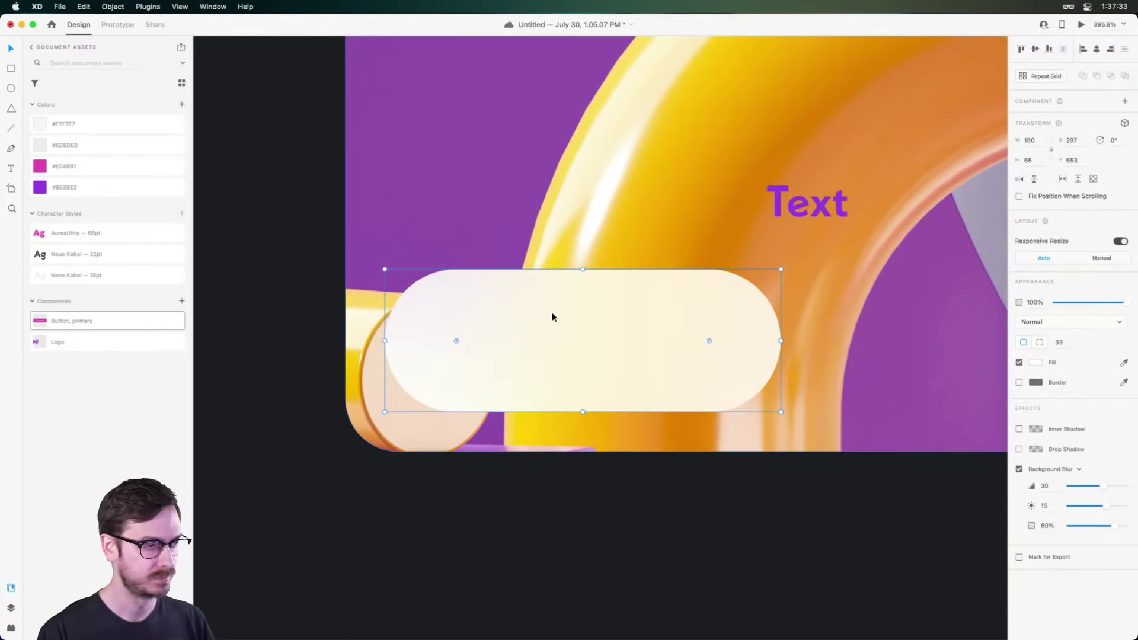
{"action": "scroll", "coordinate": [525, 295], "scroll_direction": "up", "scroll_amount": 1}
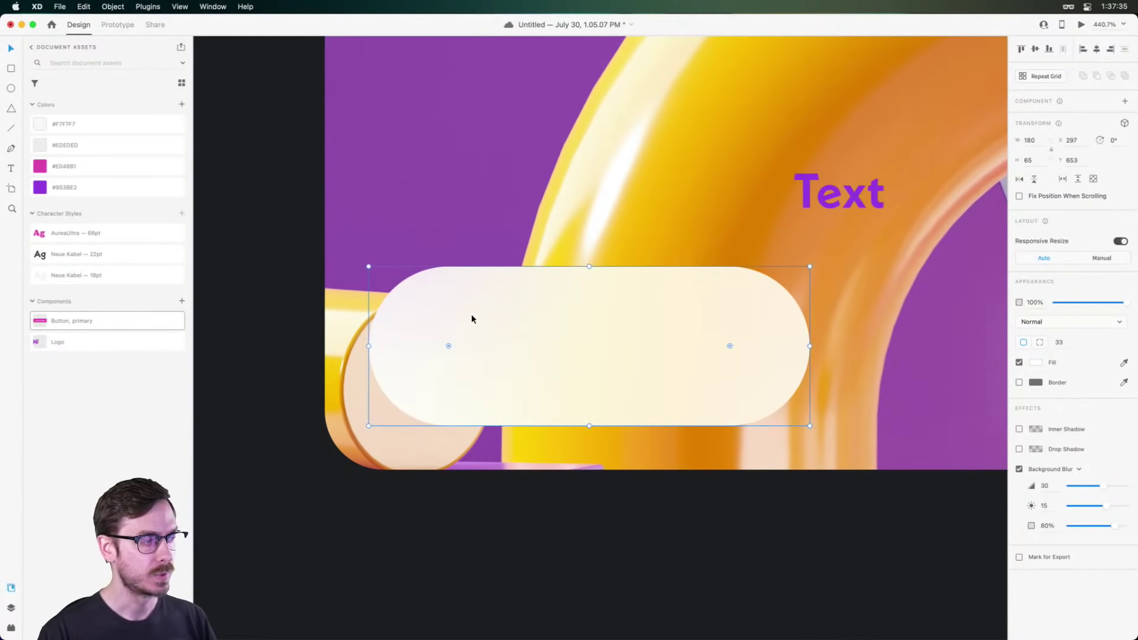
{"action": "key", "text": "super+y"}
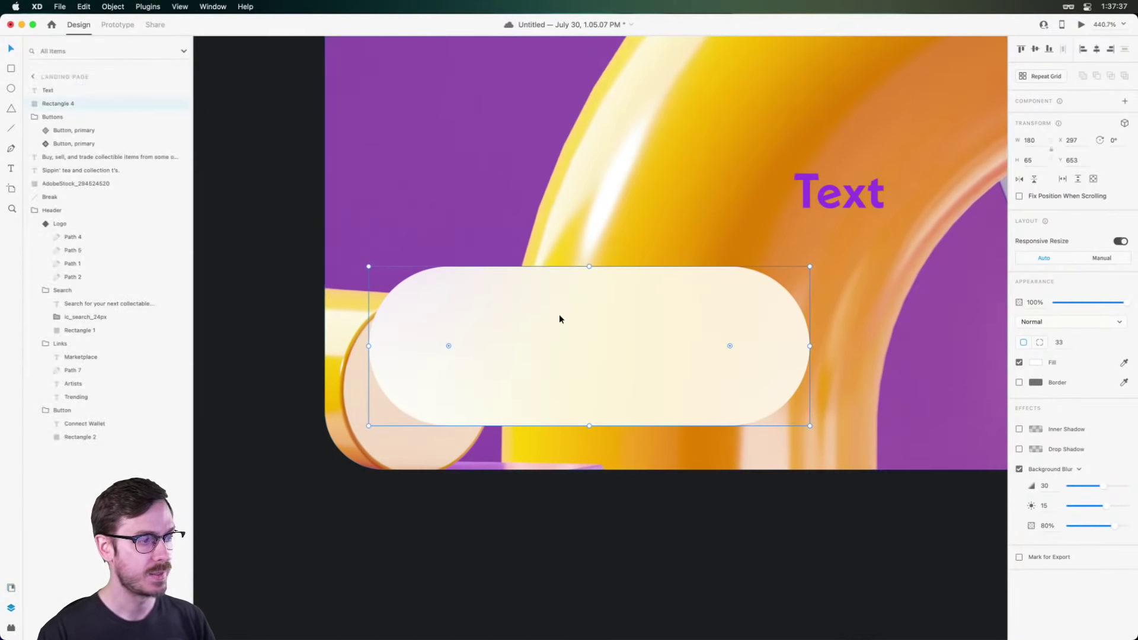
{"action": "key", "text": "super+d"}
{"action": "left_click", "coordinate": [1035, 362]}
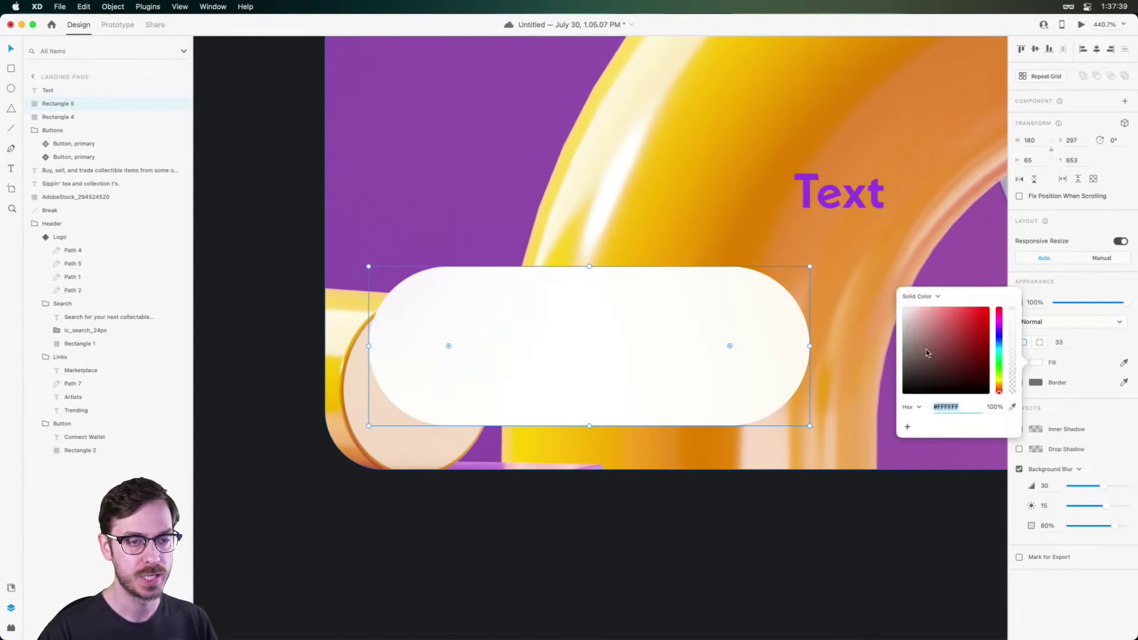
{"action": "left_click_drag", "start_coordinate": [924, 355], "coordinate": [890, 363]}
{"action": "key", "text": "Escape"}
{"action": "left_click", "coordinate": [1019, 469]}
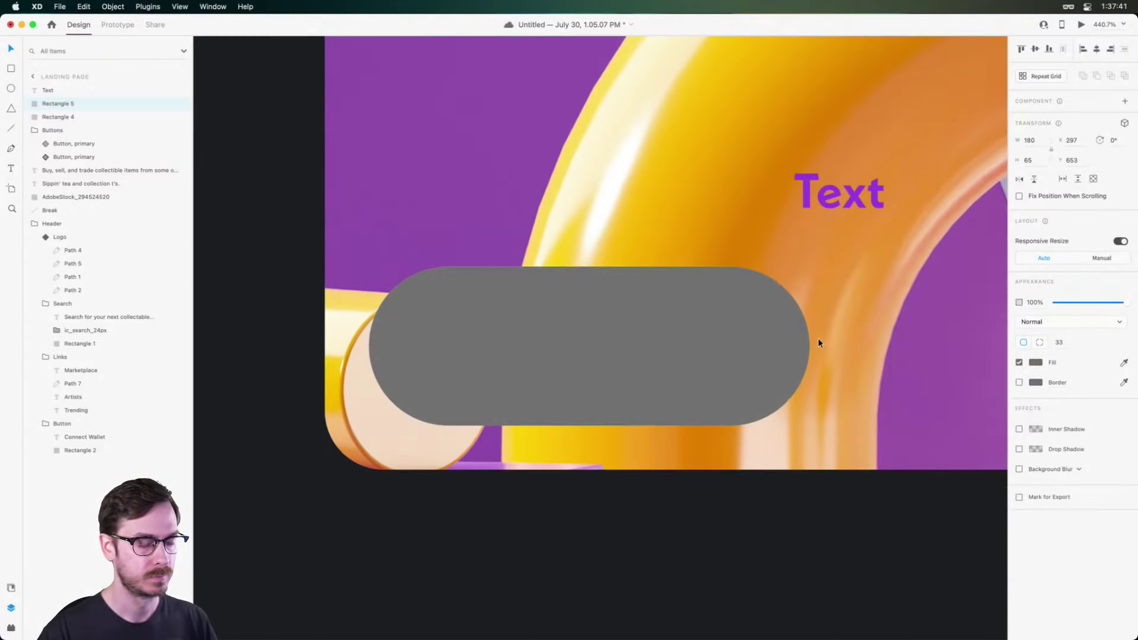
{"action": "left_click_drag", "start_coordinate": [809, 343], "coordinate": [528, 326]}
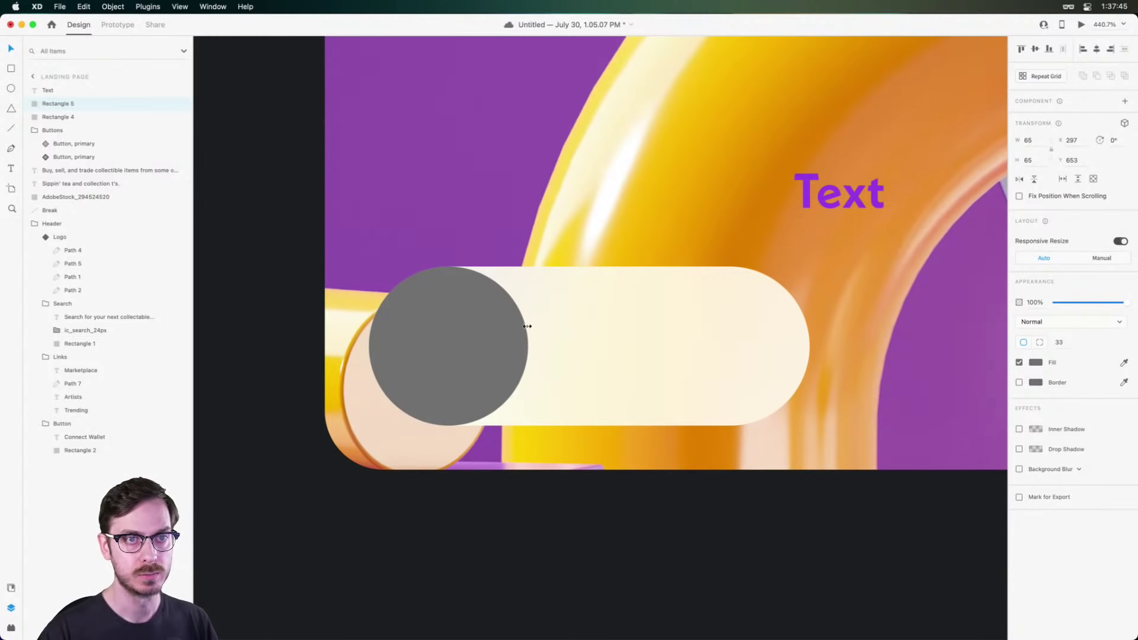
{"action": "left_click_drag", "start_coordinate": [369, 266], "coordinate": [379, 279]}
Open the Toy Faces library, collapse its Black Background group, and show the assets as a grid.
{"action": "key", "text": "super+shift+y"}
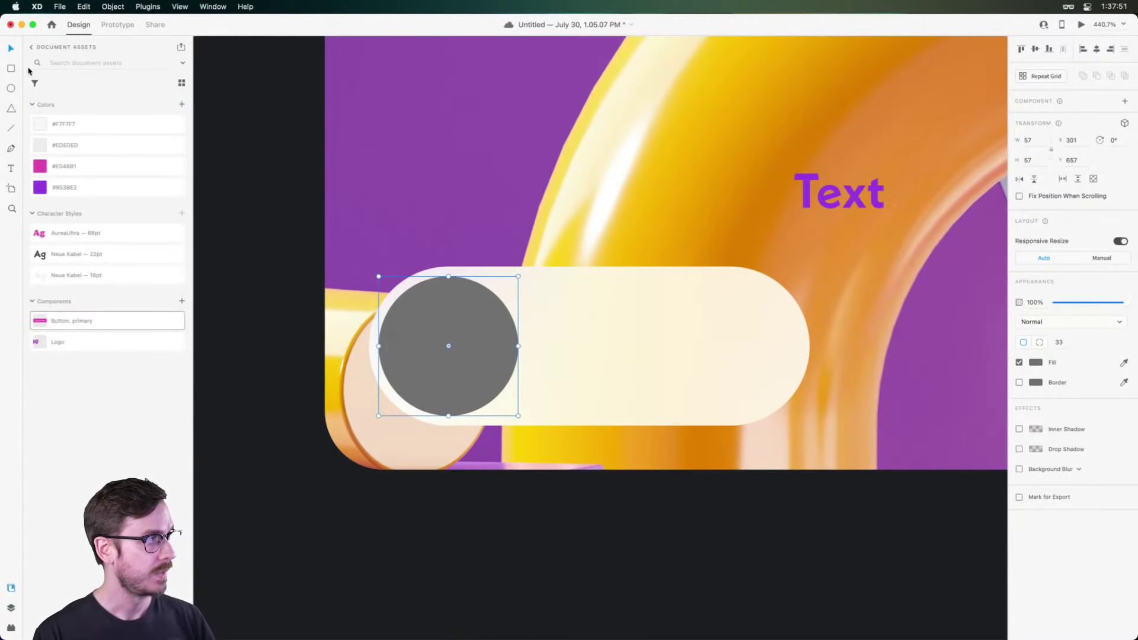
{"action": "left_click", "coordinate": [32, 52]}
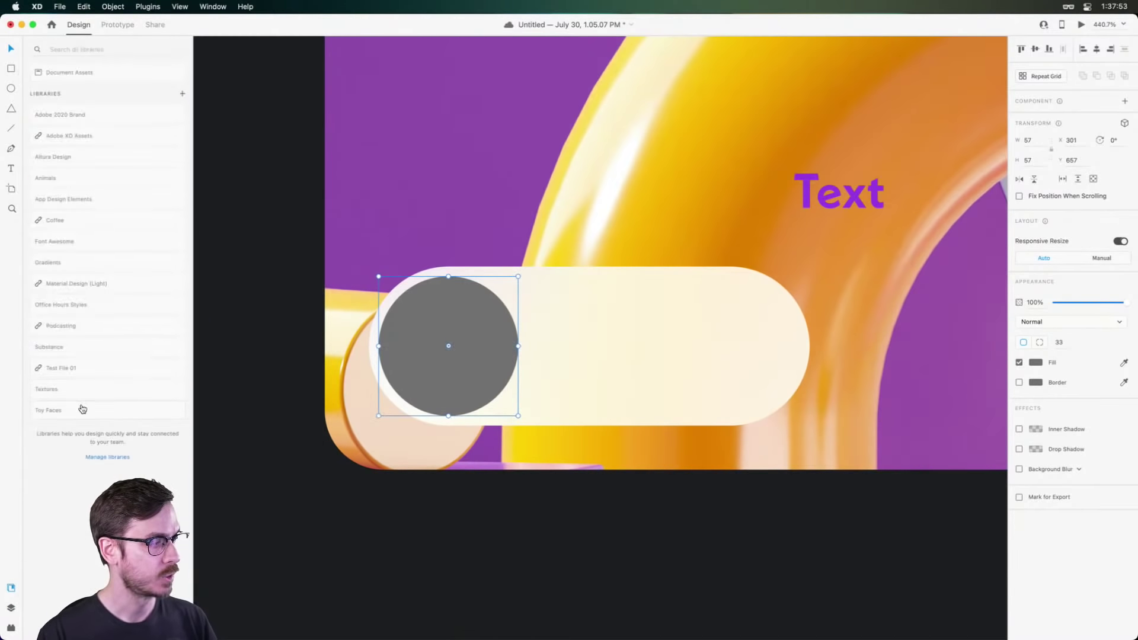
{"action": "left_click", "coordinate": [82, 408]}
{"action": "left_click", "coordinate": [83, 105]}
{"action": "left_click", "coordinate": [32, 104]}
{"action": "left_click", "coordinate": [168, 83]}
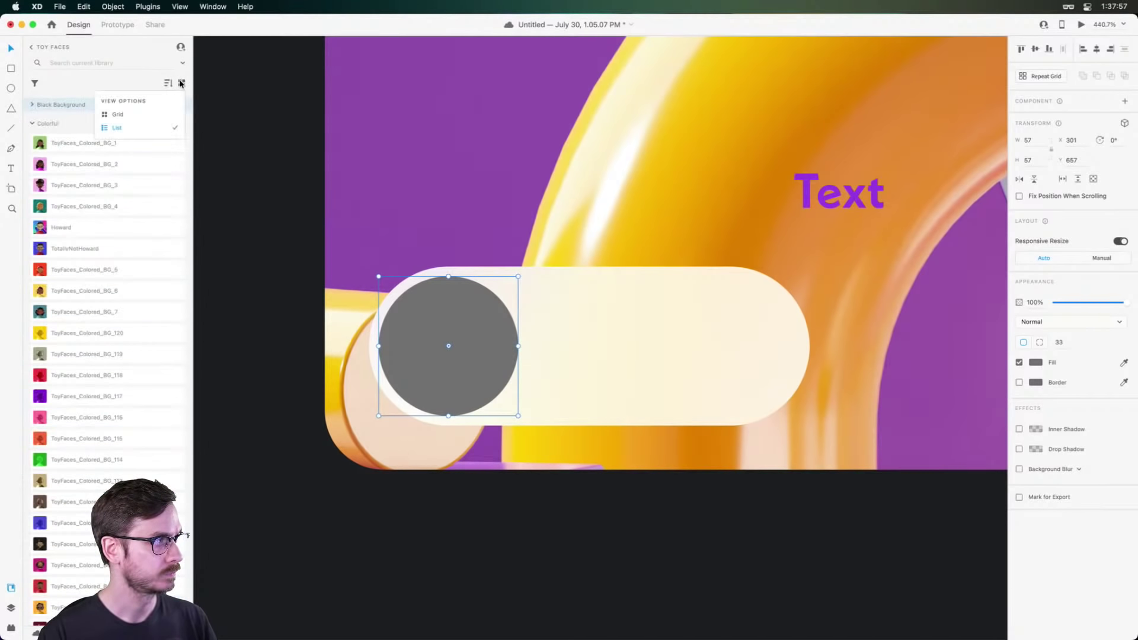
{"action": "left_click", "coordinate": [118, 114]}
Fill the grey circle with the purple toy face avatar from the library.
{"action": "scroll", "coordinate": [110, 291], "scroll_direction": "down", "scroll_amount": 2}
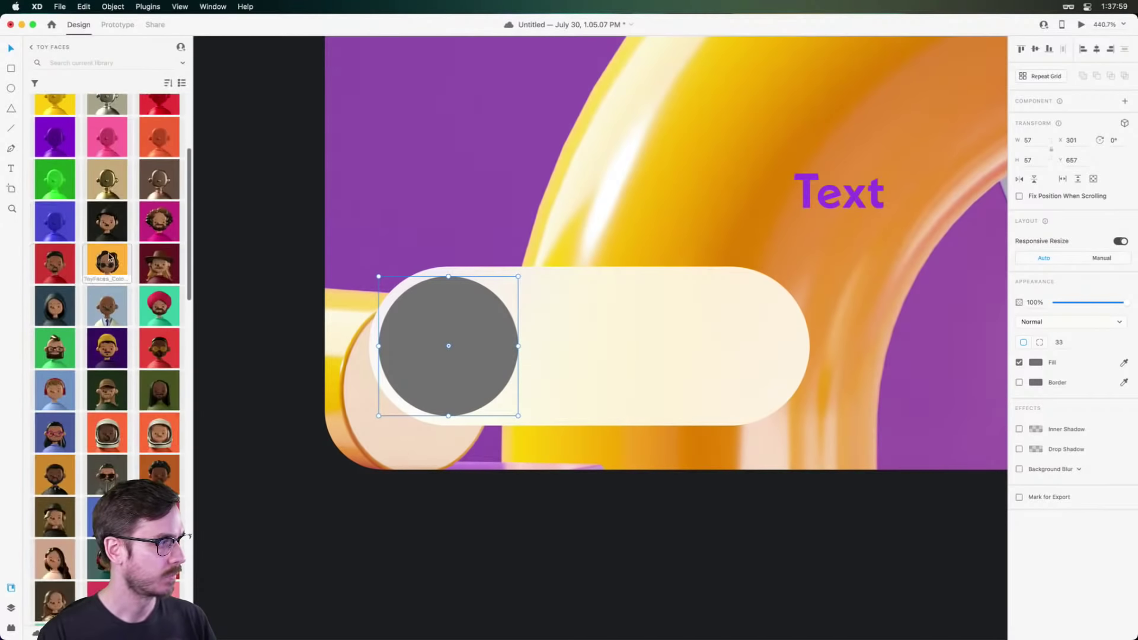
{"action": "scroll", "coordinate": [111, 291], "scroll_direction": "down", "scroll_amount": 2}
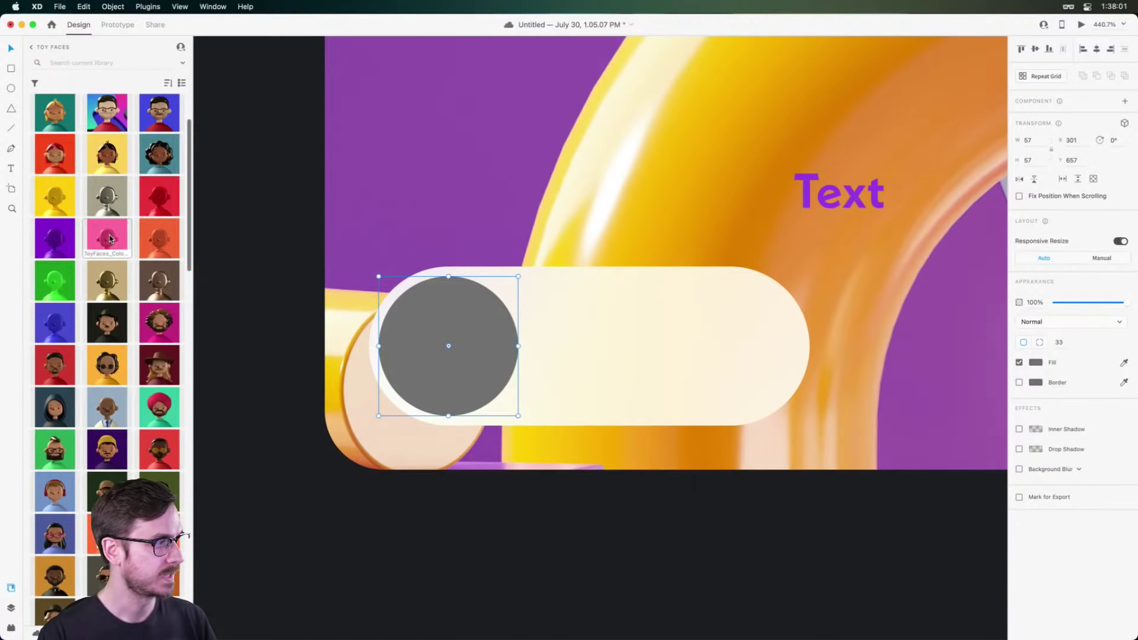
{"action": "left_click_drag", "start_coordinate": [55, 237], "coordinate": [468, 332]}
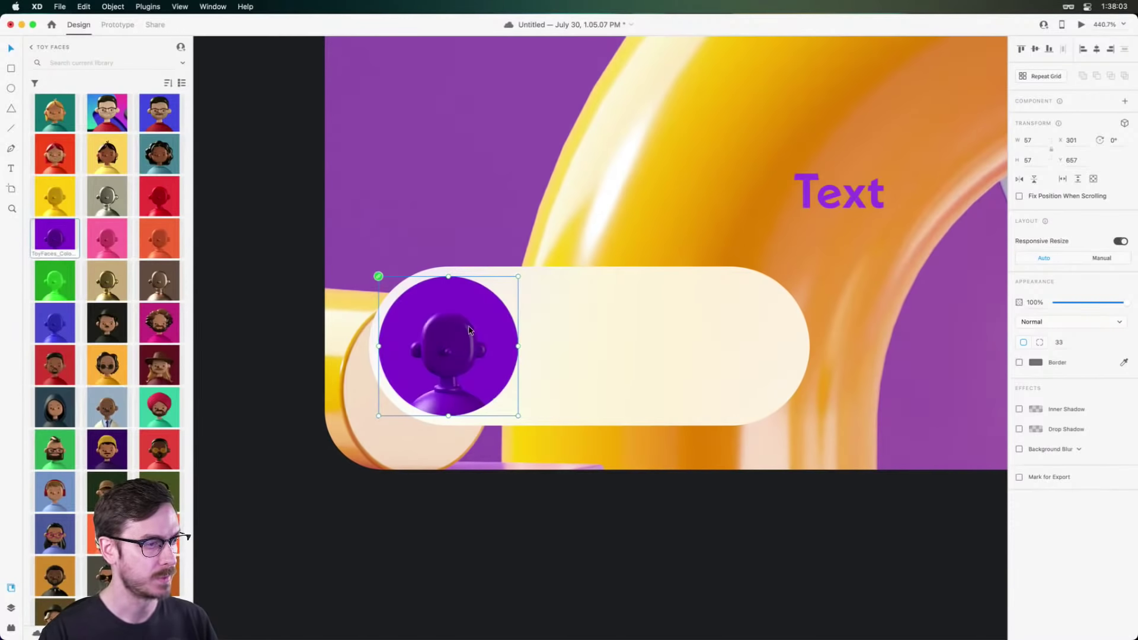
Place the text label beside the avatar inside the pill and shorten the pill to a width of 137.
{"action": "left_click", "coordinate": [646, 335]}
{"action": "left_click_drag", "start_coordinate": [861, 193], "coordinate": [621, 350]}
{"action": "left_click", "coordinate": [759, 339]}
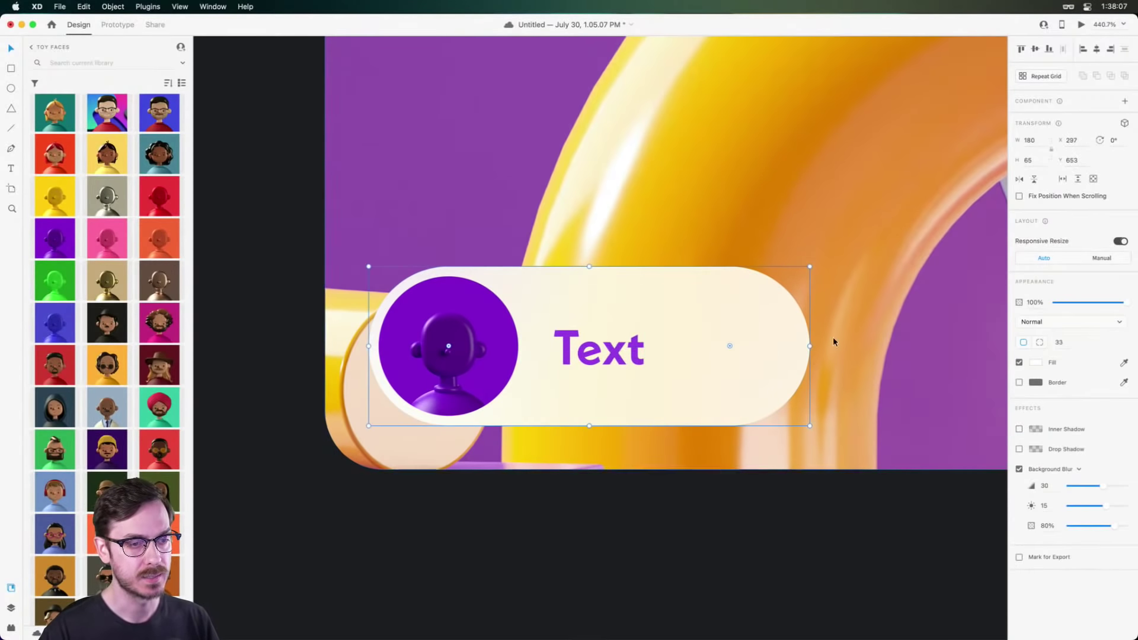
{"action": "left_click_drag", "start_coordinate": [807, 339], "coordinate": [704, 354]}
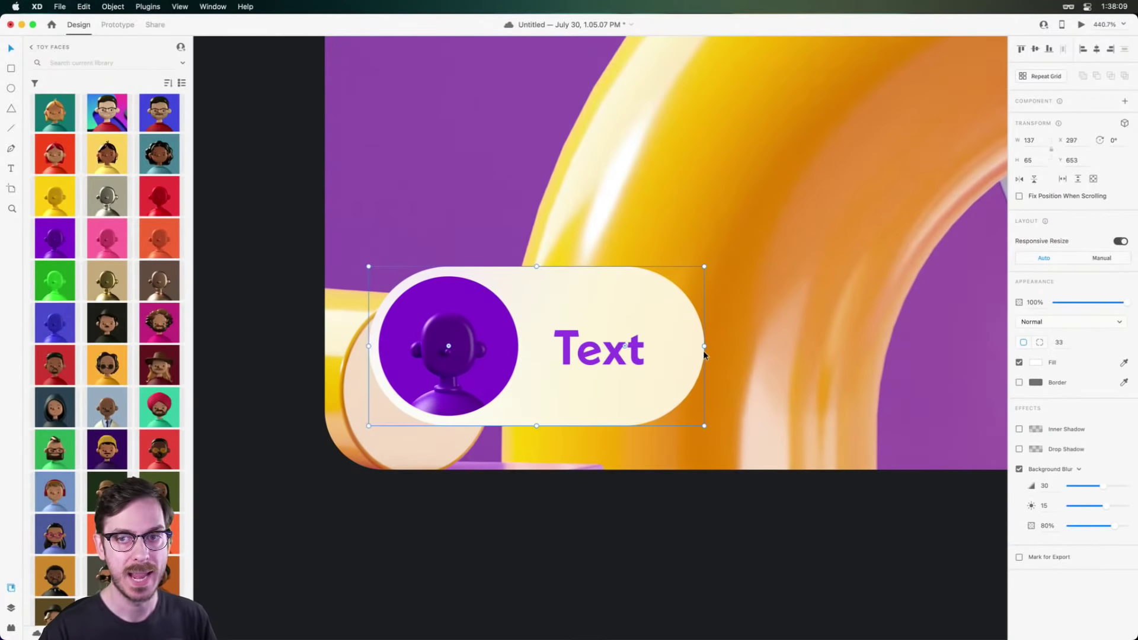
Combine the pill, avatar and text label into a component named User Tag and turn on its padding.
{"action": "key", "text": "super+y"}
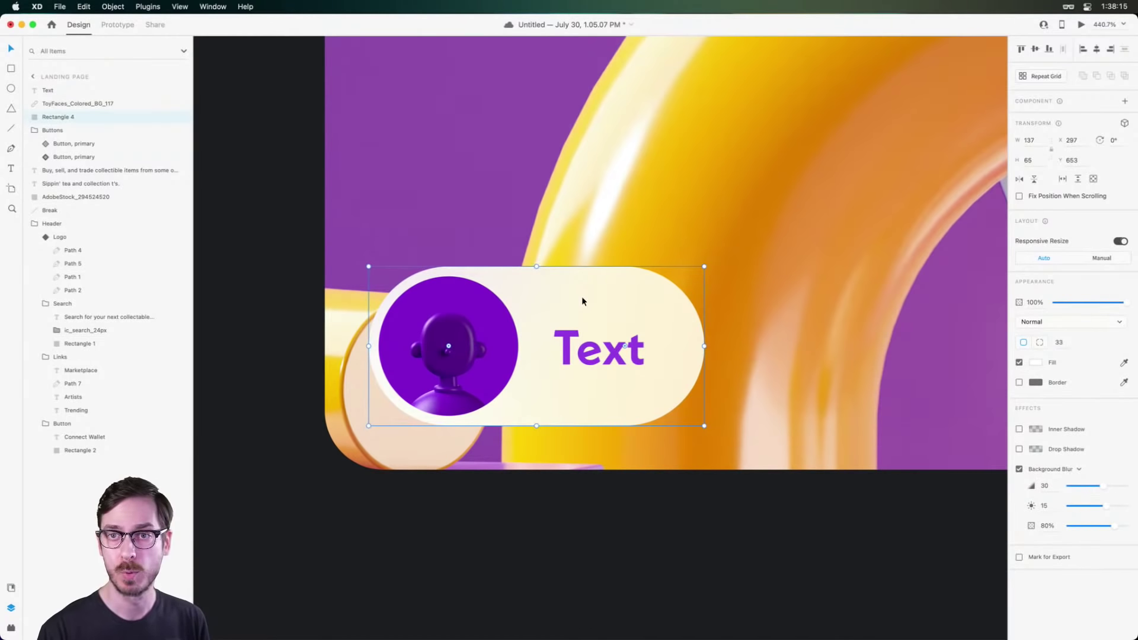
{"action": "left_click", "coordinate": [483, 325]}
{"action": "left_click", "coordinate": [621, 356], "text": "shift"}
{"action": "left_click", "coordinate": [608, 295], "text": "shift"}
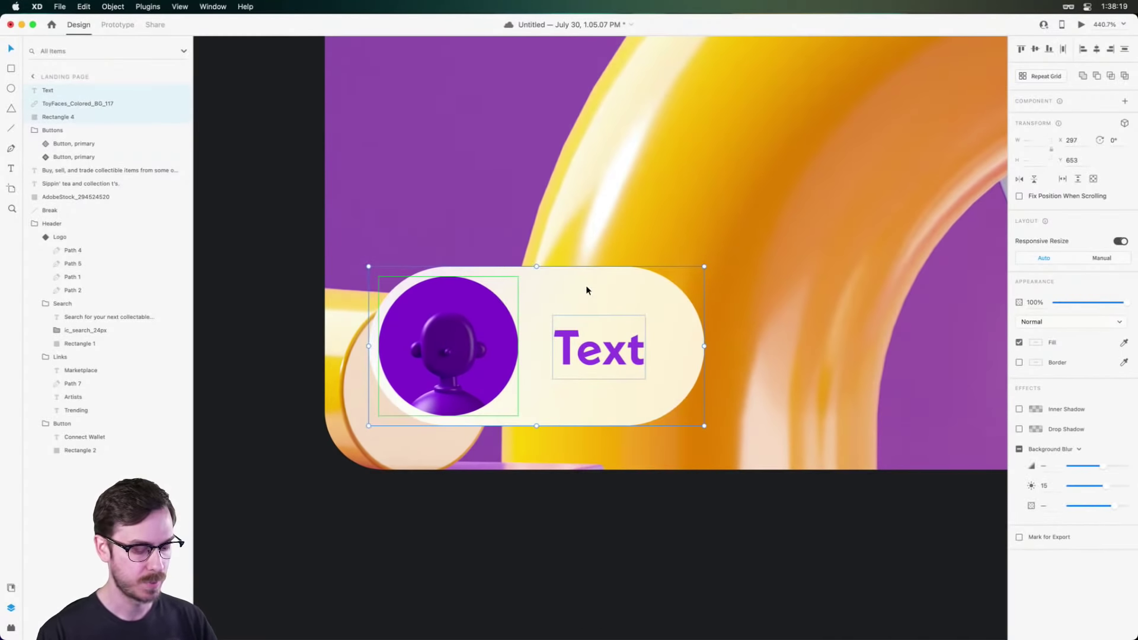
{"action": "key", "text": "super+k"}
{"action": "double_click", "coordinate": [74, 92]}
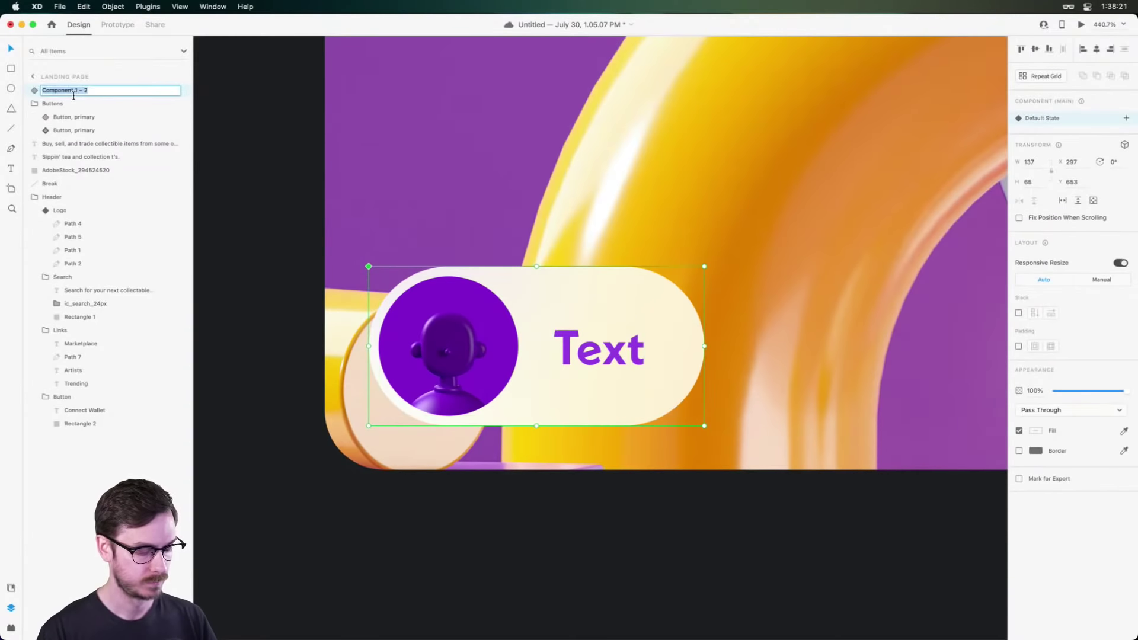
{"action": "type", "text": "User Tag"}
{"action": "key", "text": "Return"}
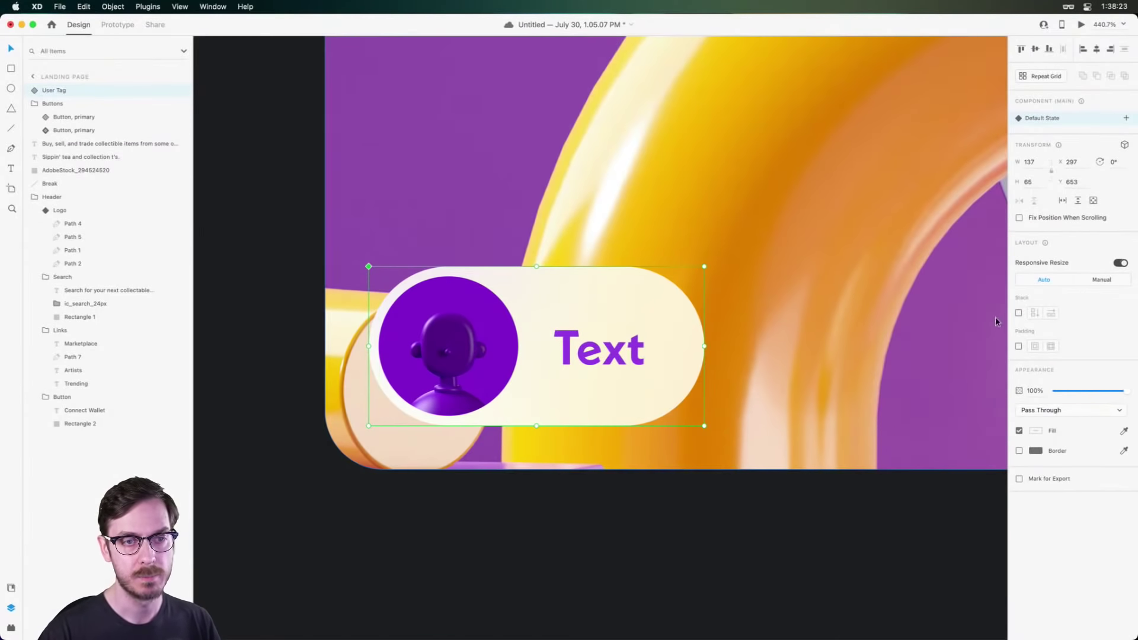
{"action": "left_click", "coordinate": [1019, 346]}
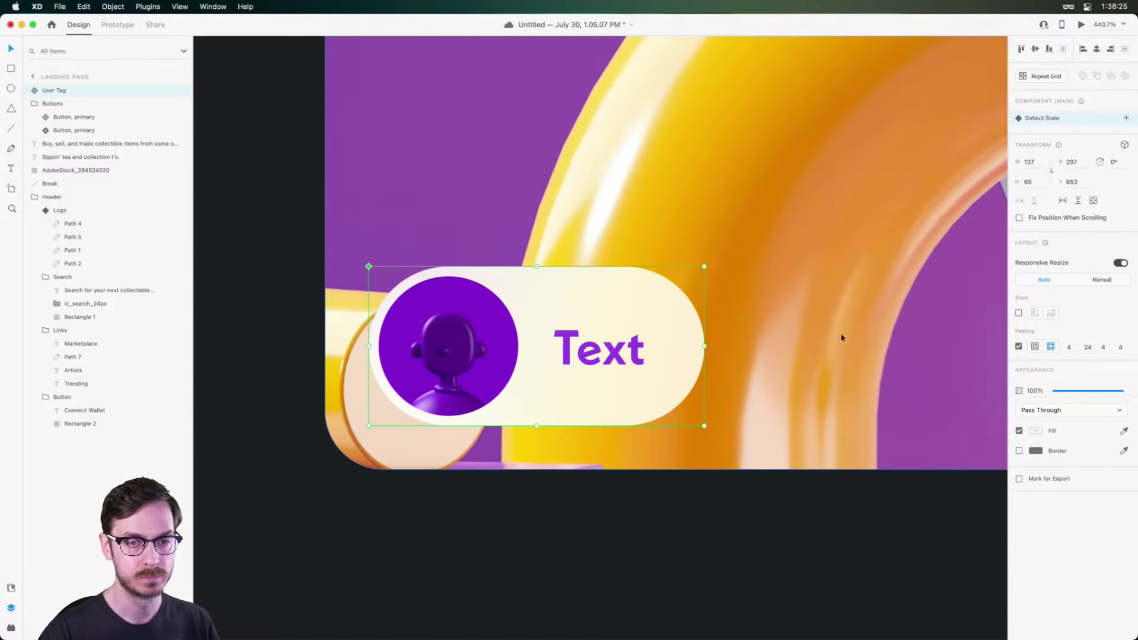
{"action": "double_click", "coordinate": [602, 356]}
{"action": "double_click", "coordinate": [602, 357]}
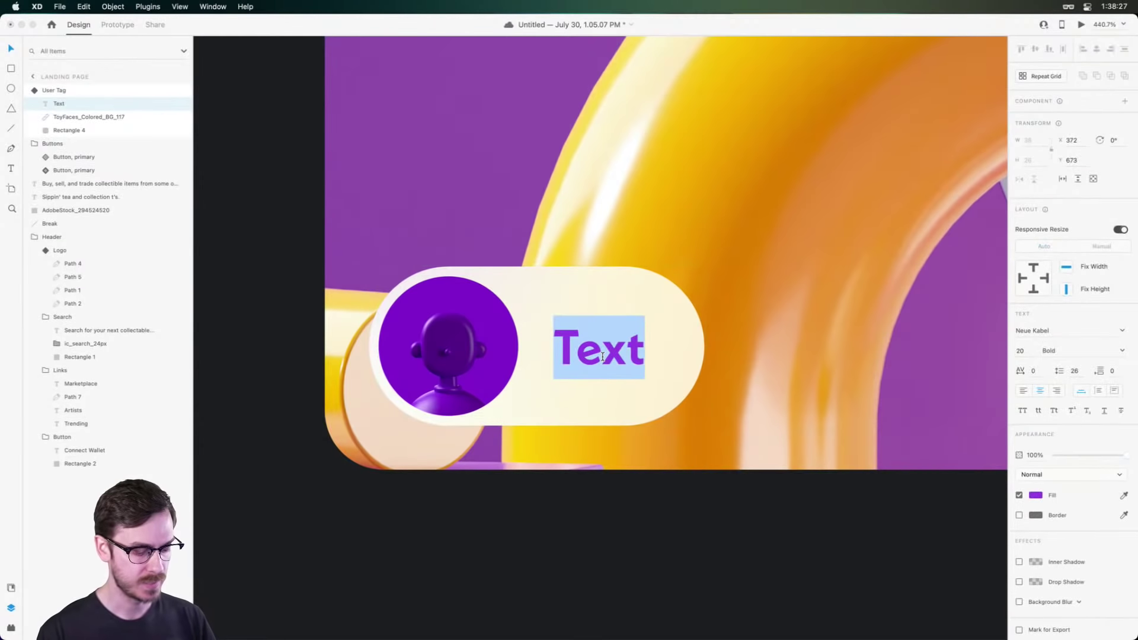
{"action": "type", "text": "@"}
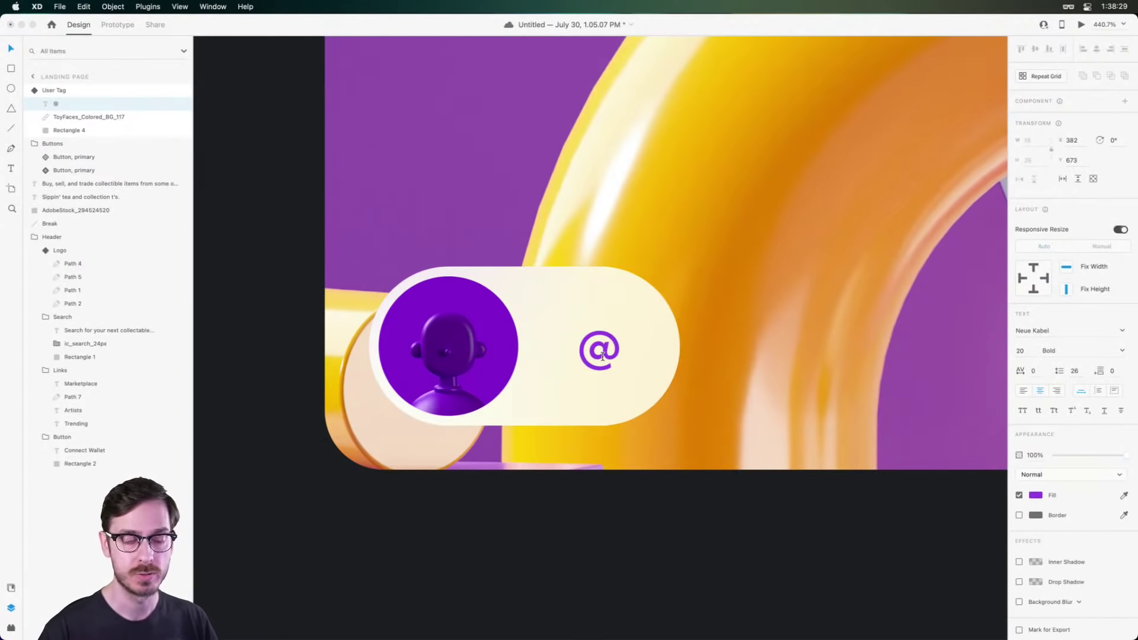
{"action": "type", "text": "Com"}
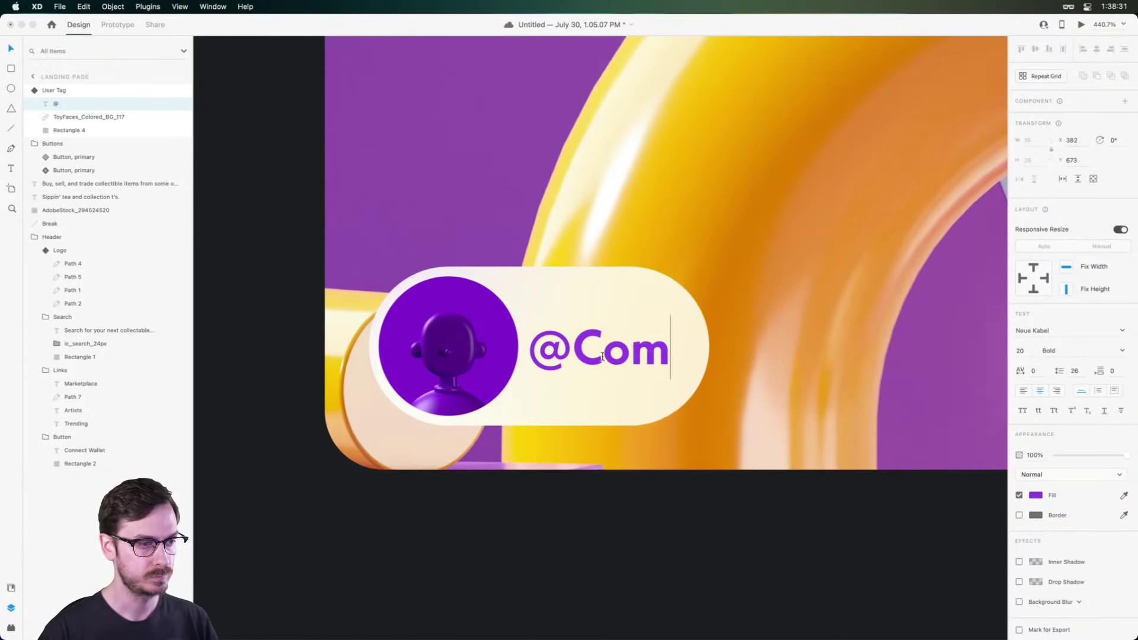
{"action": "key", "text": "Escape"}
{"action": "key", "text": "super+z"}
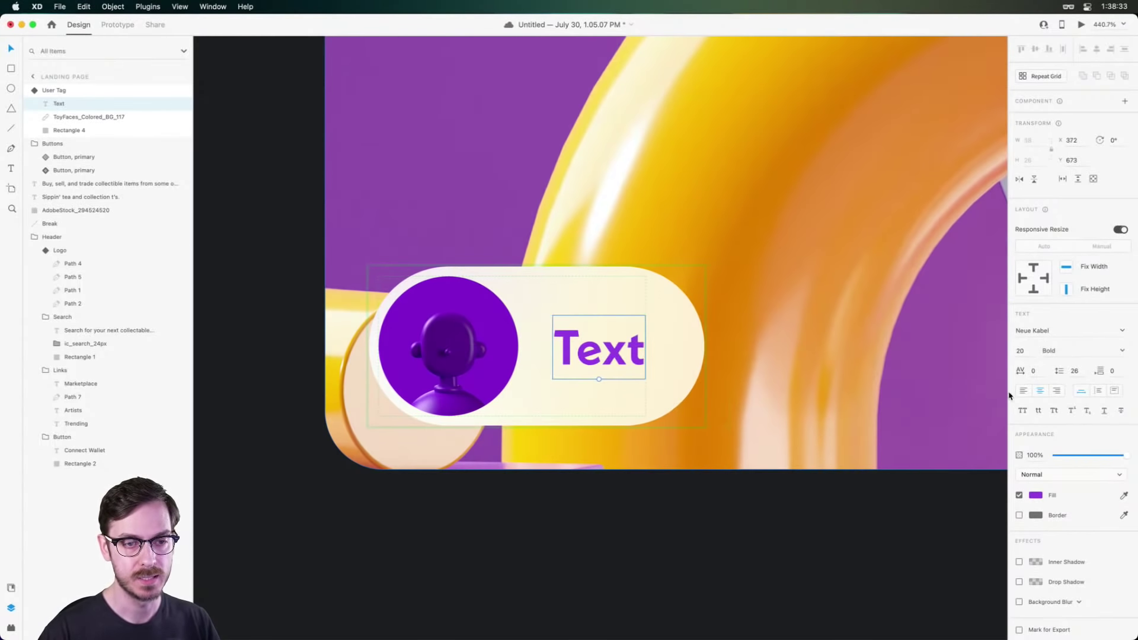
{"action": "type", "text": "@ComicSan"}
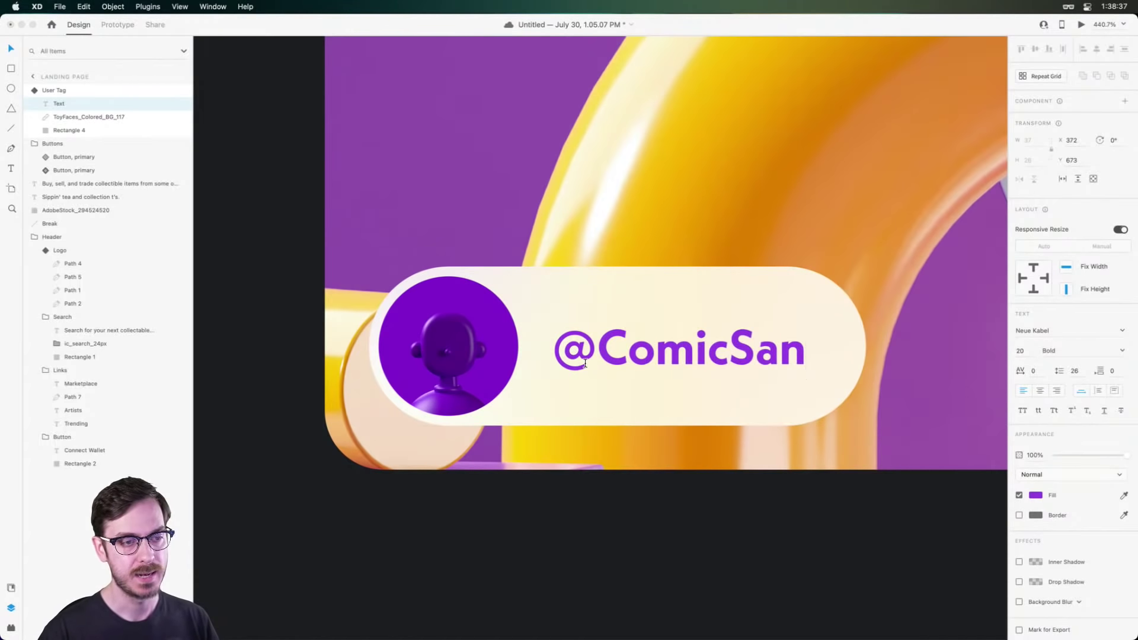
{"action": "type", "text": "ders"}
{"action": "key", "text": "Escape"}
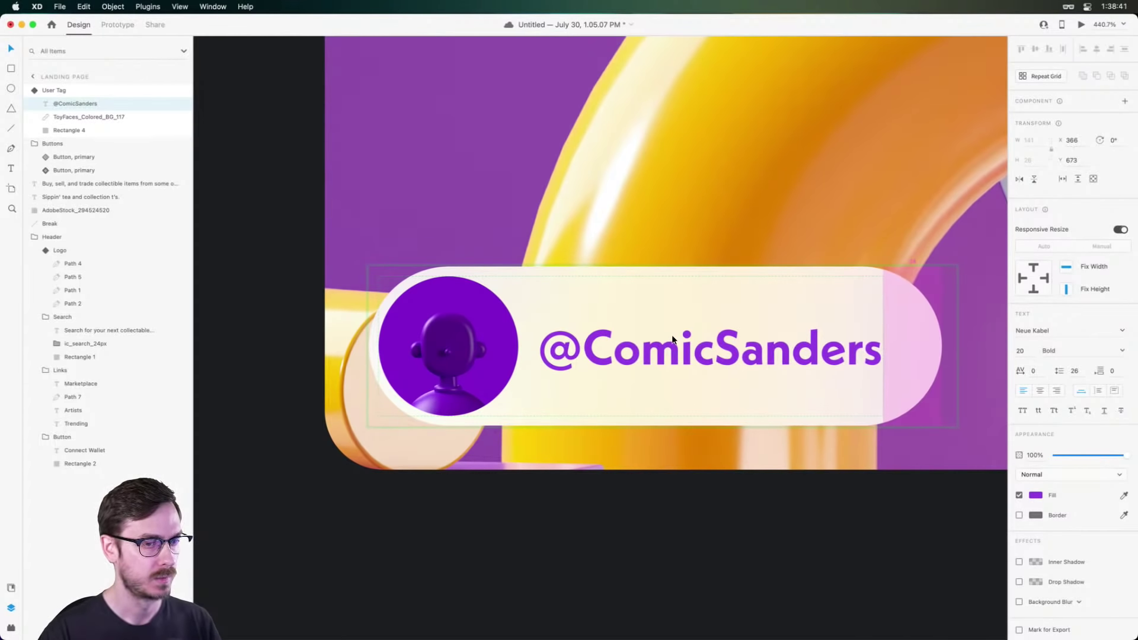
{"action": "key", "text": "Escape"}
Add a drop shadow to the User Tag's background pill with a vertical offset of 8.
{"action": "scroll", "coordinate": [760, 321], "scroll_direction": "down", "scroll_amount": 10}
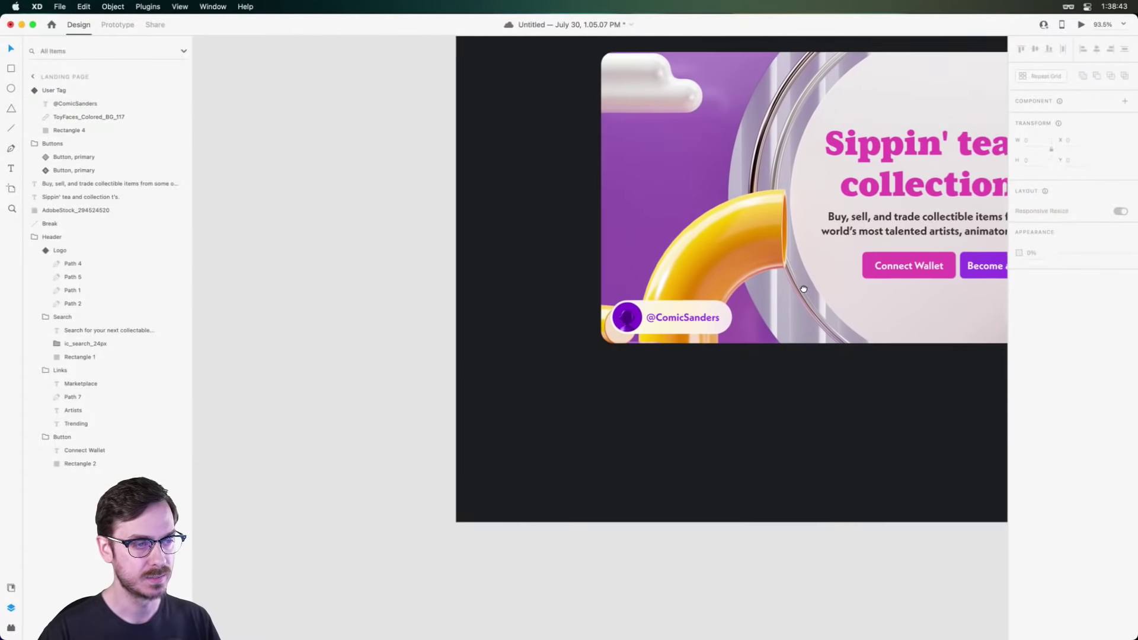
{"action": "scroll", "coordinate": [693, 315], "scroll_direction": "up", "scroll_amount": 10}
{"action": "left_click", "coordinate": [656, 352]}
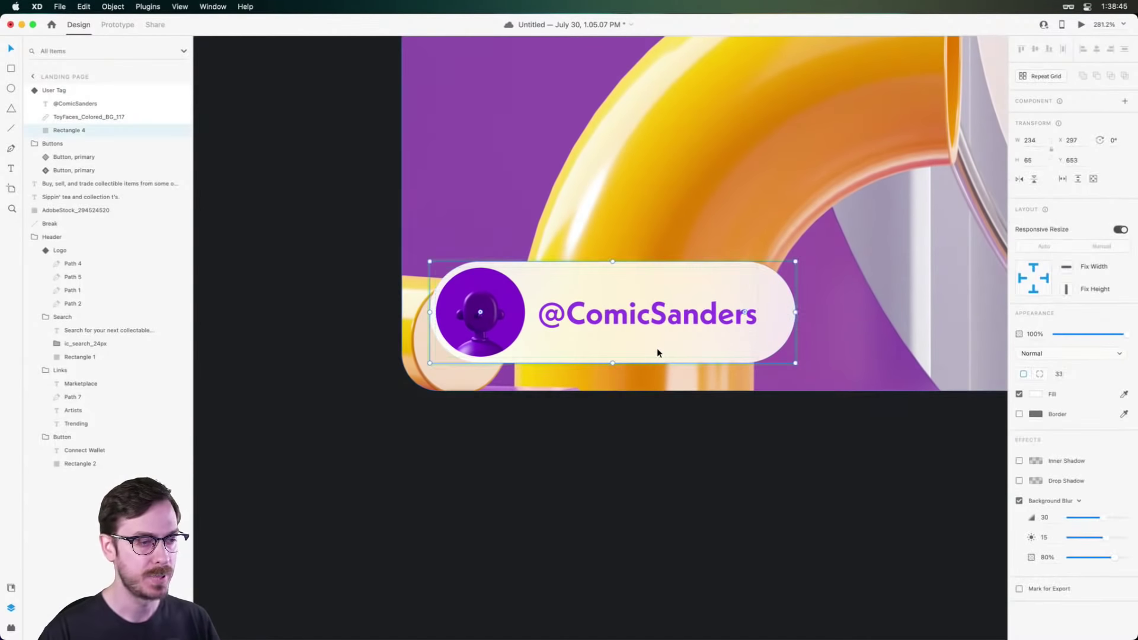
{"action": "scroll", "coordinate": [657, 347], "scroll_direction": "up", "scroll_amount": 3}
{"action": "scroll", "coordinate": [569, 340], "scroll_direction": "down", "scroll_amount": 1}
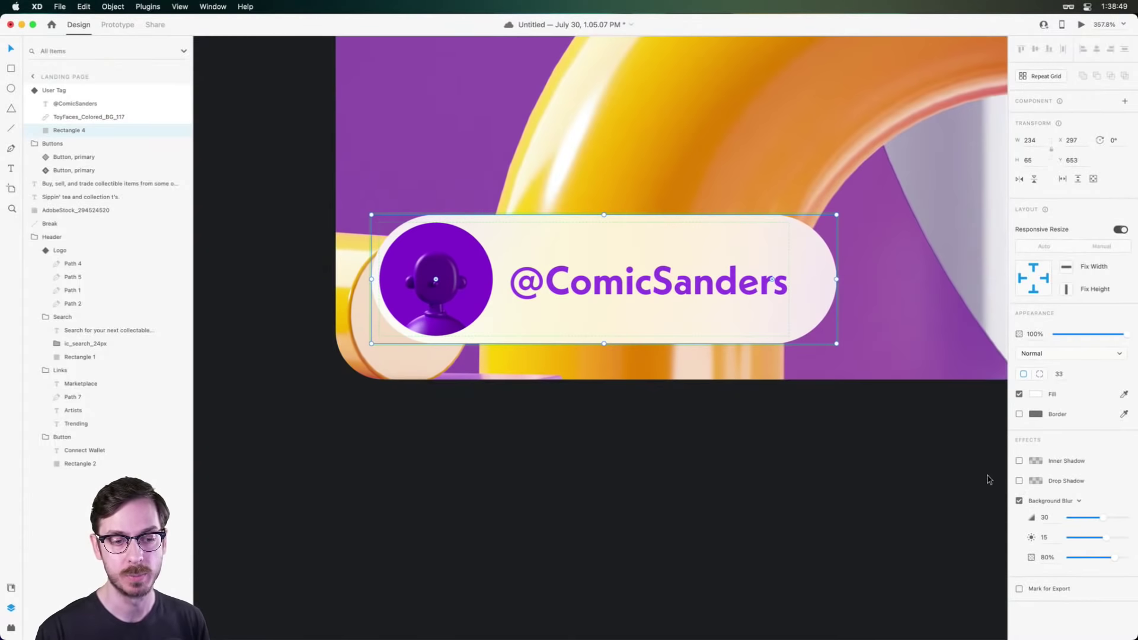
{"action": "left_click", "coordinate": [1019, 481]}
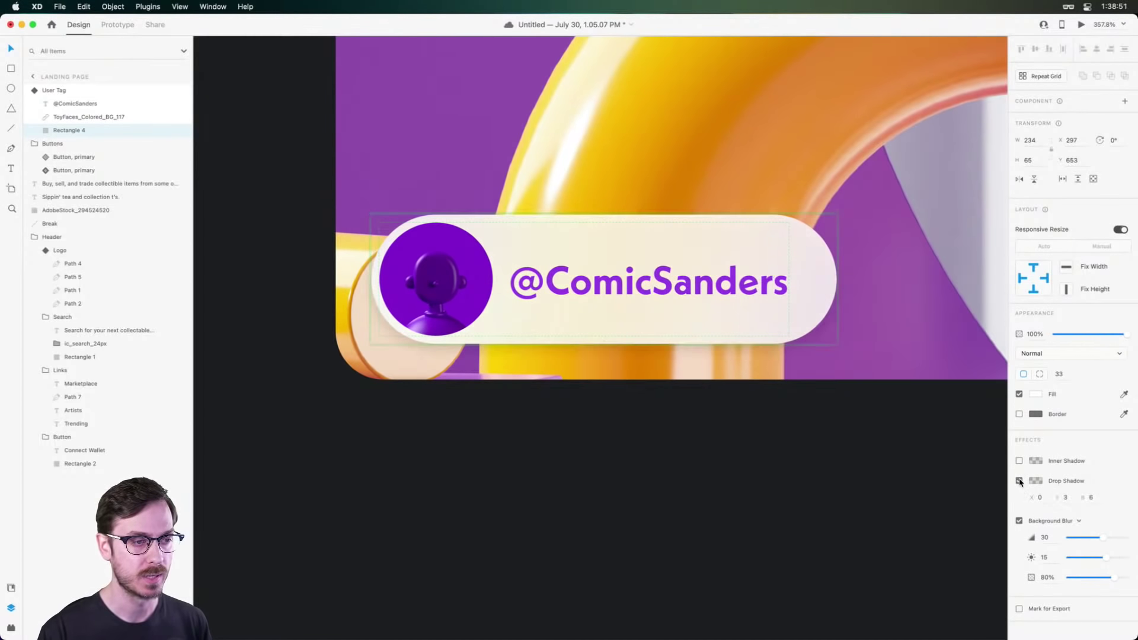
{"action": "left_click", "coordinate": [1059, 500]}
{"action": "type", "text": "7"}
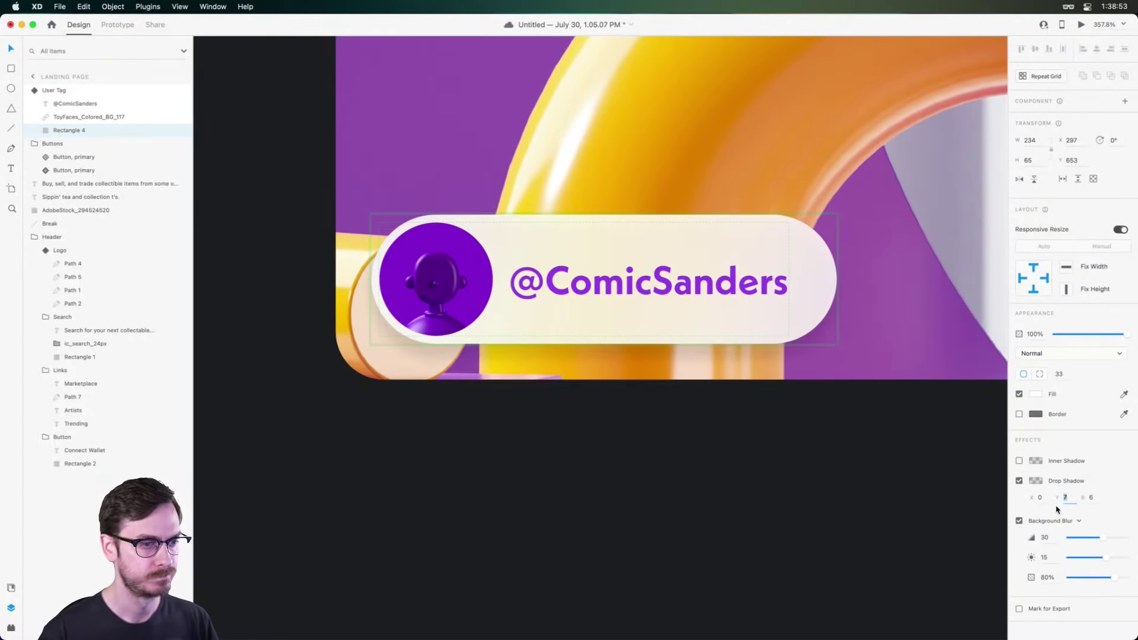
Set the pill's drop shadow blur to 16 and raise the shadow colour's opacity to 37%.
{"action": "left_click", "coordinate": [1037, 481]}
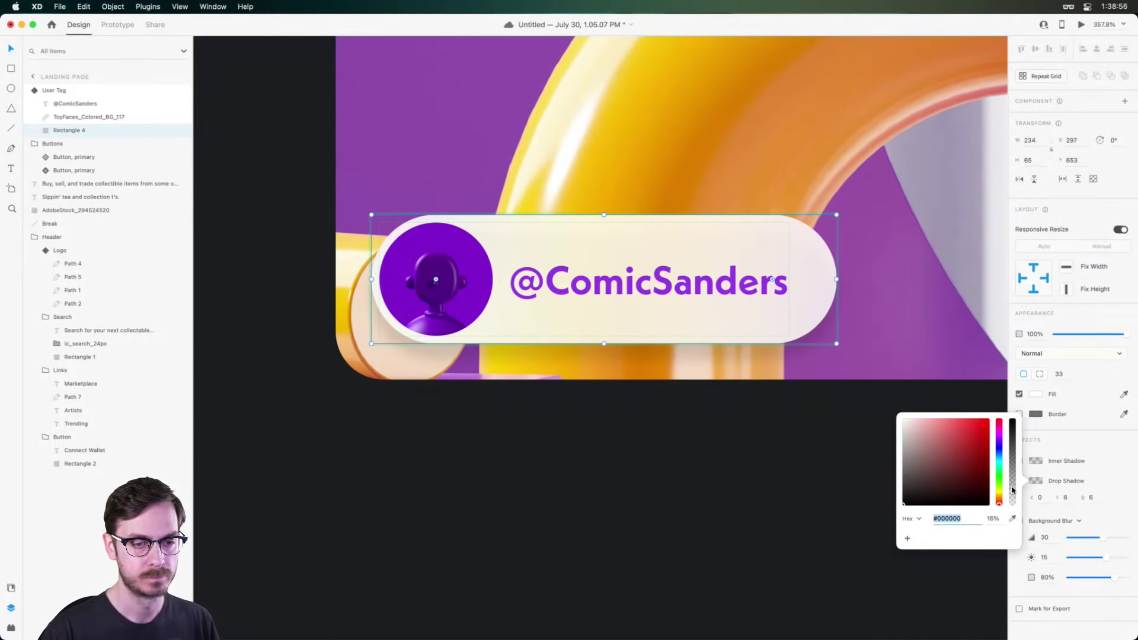
{"action": "key", "text": "Escape"}
{"action": "left_click", "coordinate": [1091, 497]}
{"action": "type", "text": "16"}
{"action": "key", "text": "Return"}
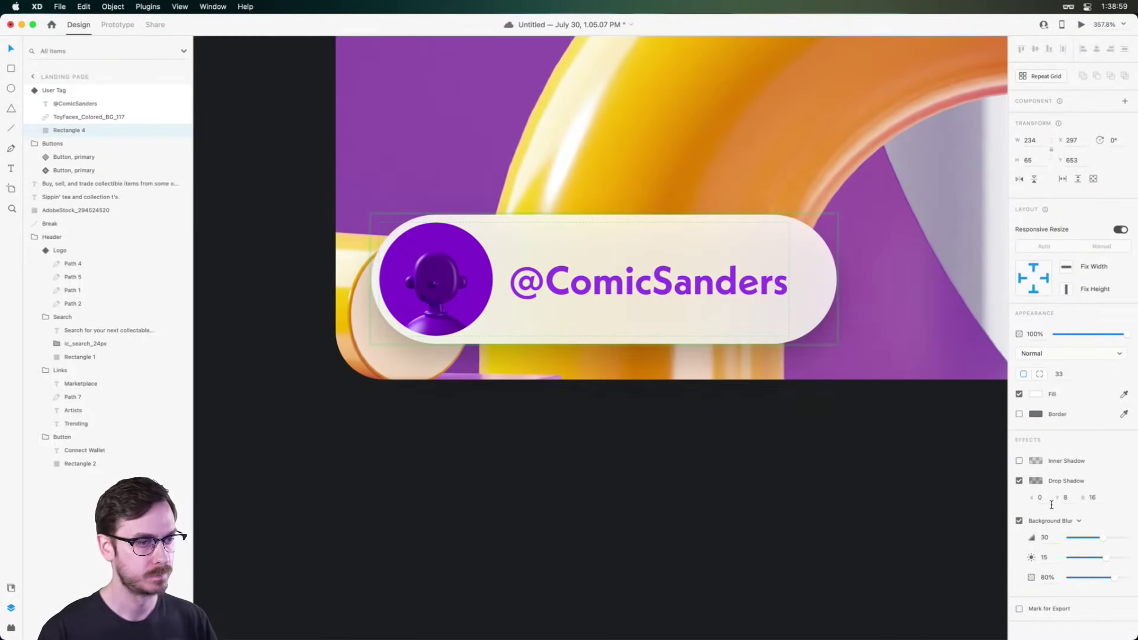
{"action": "left_click", "coordinate": [1037, 481]}
{"action": "left_click_drag", "start_coordinate": [1012, 482], "coordinate": [1014, 468]}
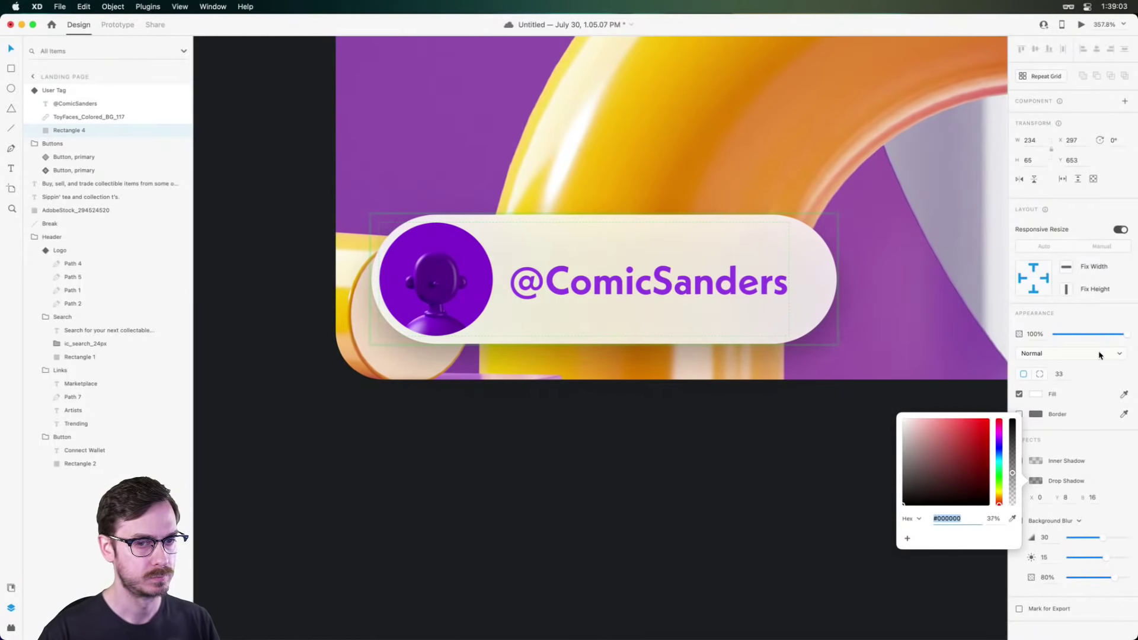
{"action": "key", "text": "Escape"}
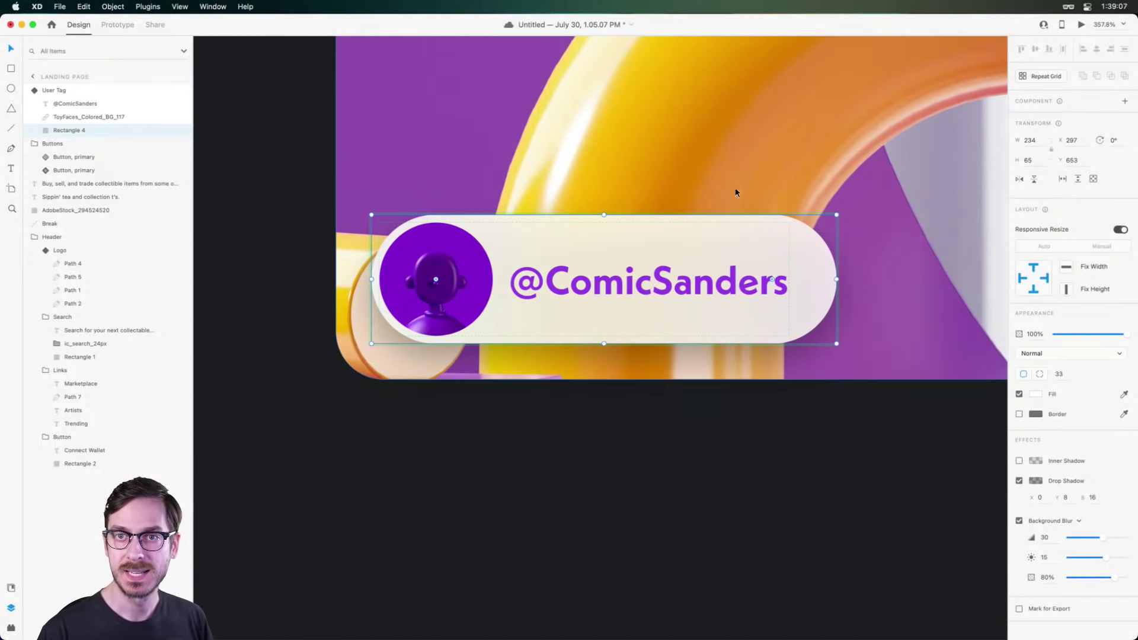
Try narrowing the hero description text box to a width of 442 and reducing its font size to 18.
{"action": "scroll", "coordinate": [713, 195], "scroll_direction": "down", "scroll_amount": 5}
{"action": "scroll", "coordinate": [713, 195], "scroll_direction": "right", "scroll_amount": 10}
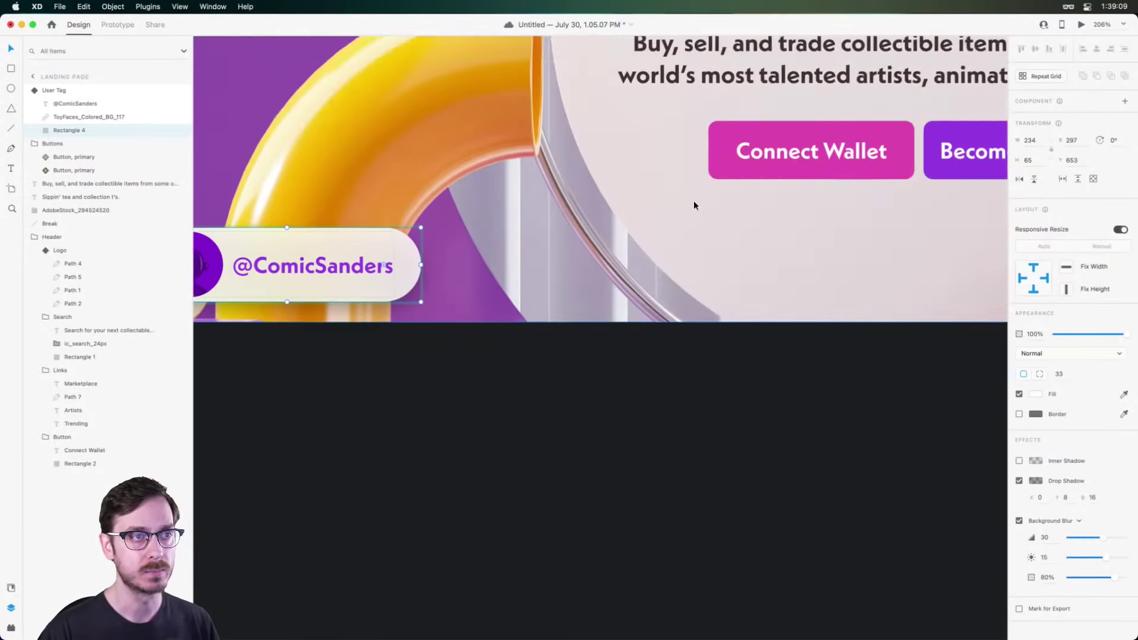
{"action": "scroll", "coordinate": [692, 205], "scroll_direction": "down", "scroll_amount": 2}
{"action": "left_click", "coordinate": [913, 279]}
{"action": "scroll", "coordinate": [920, 259], "scroll_direction": "down", "scroll_amount": 2}
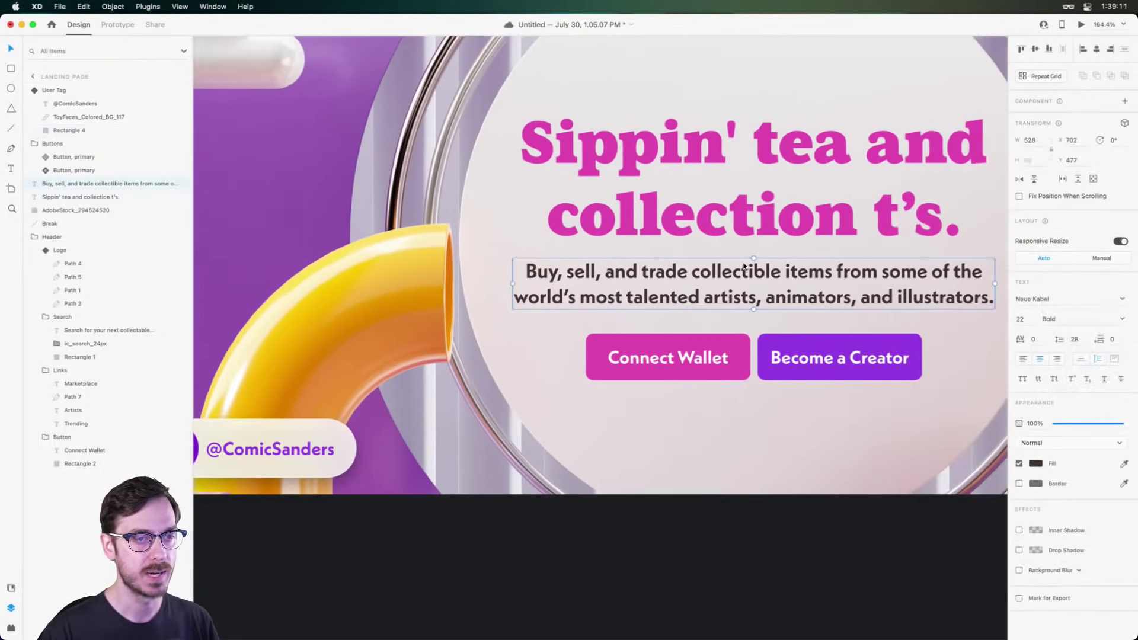
{"action": "key", "text": "alt"}
{"action": "left_click_drag", "start_coordinate": [926, 283], "coordinate": [889, 284]}
{"action": "left_click", "coordinate": [1020, 320]}
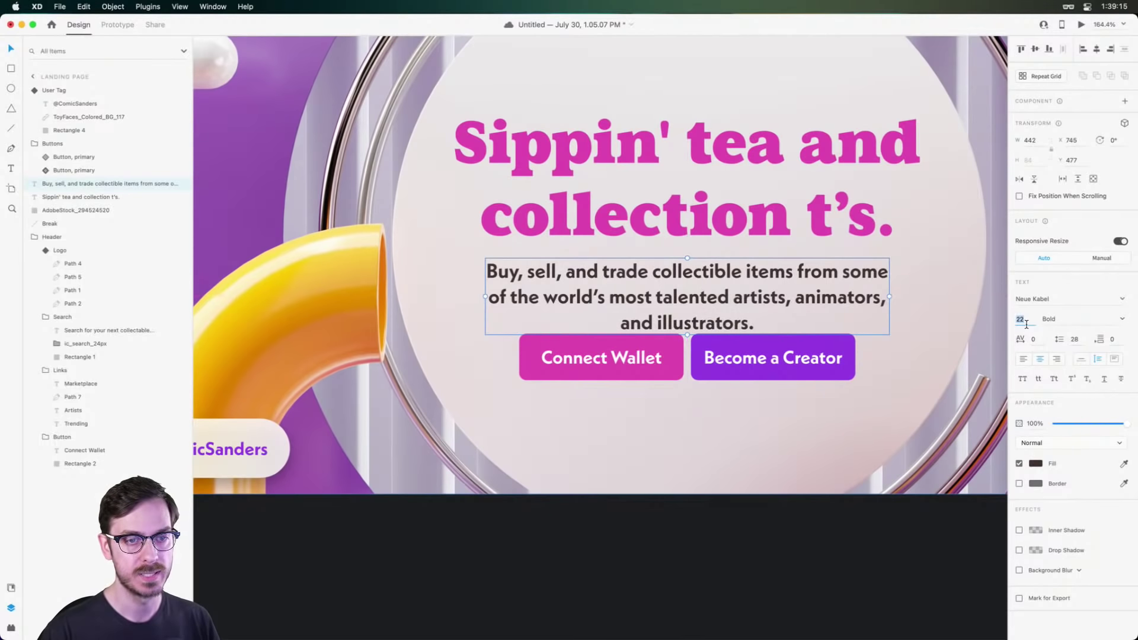
{"action": "key", "text": "Down"}
{"action": "key", "text": "Down"}
{"action": "key", "text": "Down"}
{"action": "key", "text": "Down"}
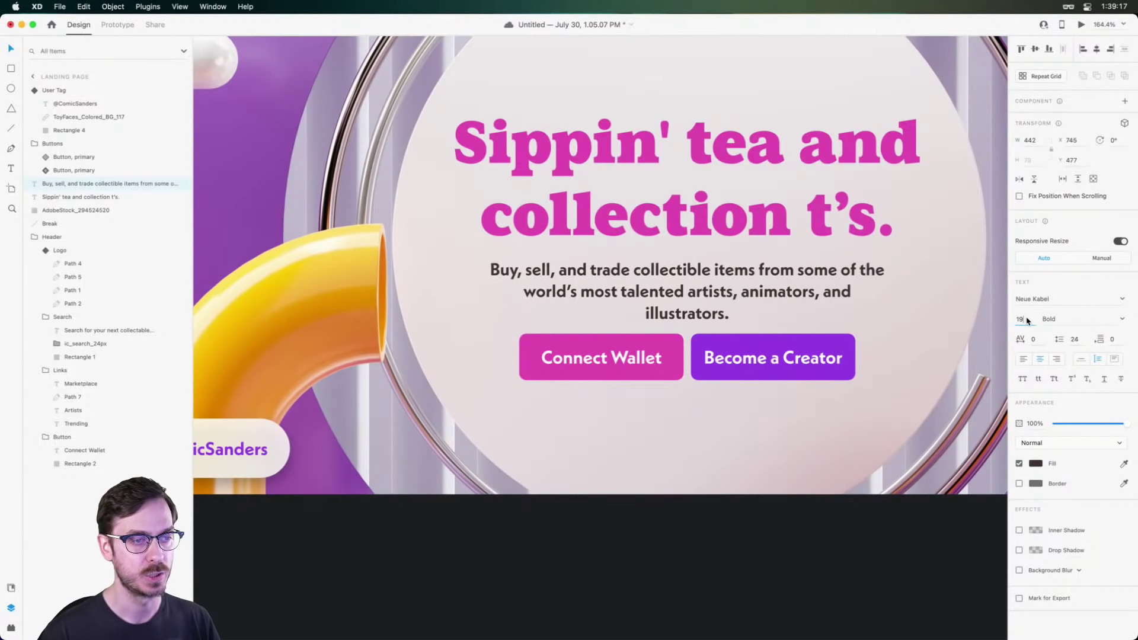
{"action": "key", "text": "Return"}
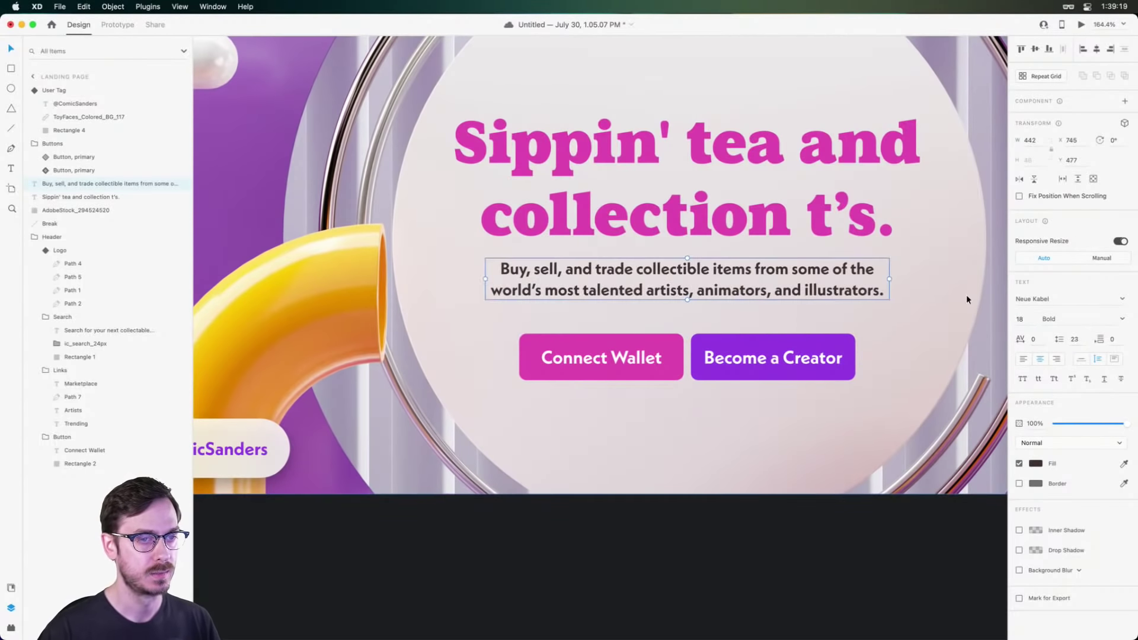
Undo the hero description's font size and width changes.
{"action": "key", "text": "super+z"}
{"action": "key", "text": "super+z"}
{"action": "key", "text": "super+z"}
{"action": "key", "text": "super+z"}
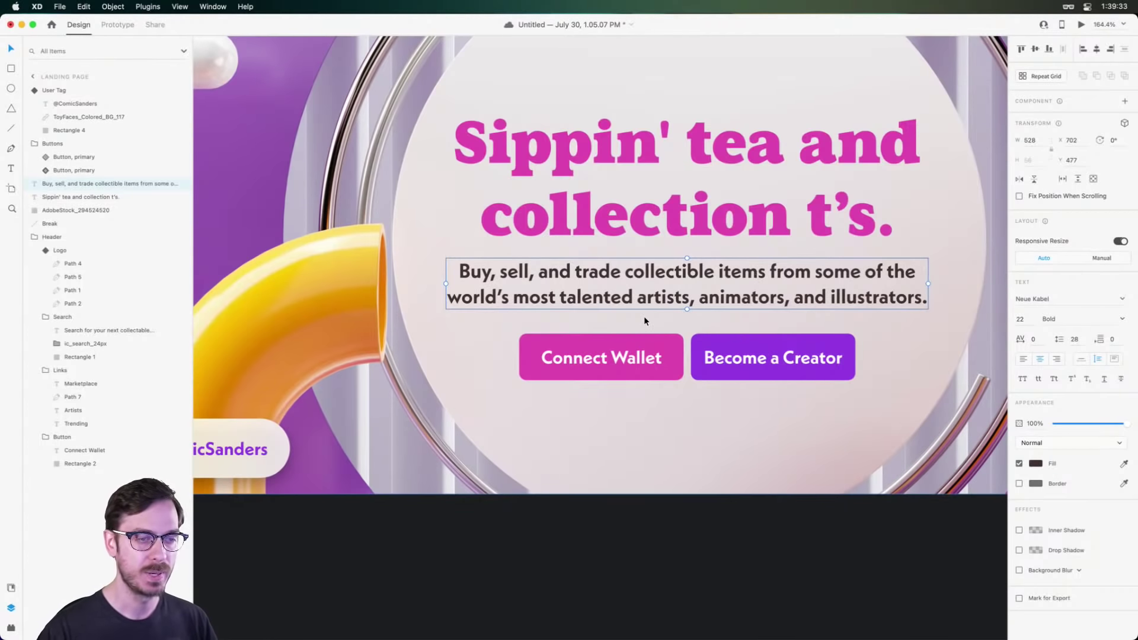
Replace the User Tag's purple avatar with the pink toy face from the Toy Faces library.
{"action": "scroll", "coordinate": [643, 315], "scroll_direction": "left", "scroll_amount": 10}
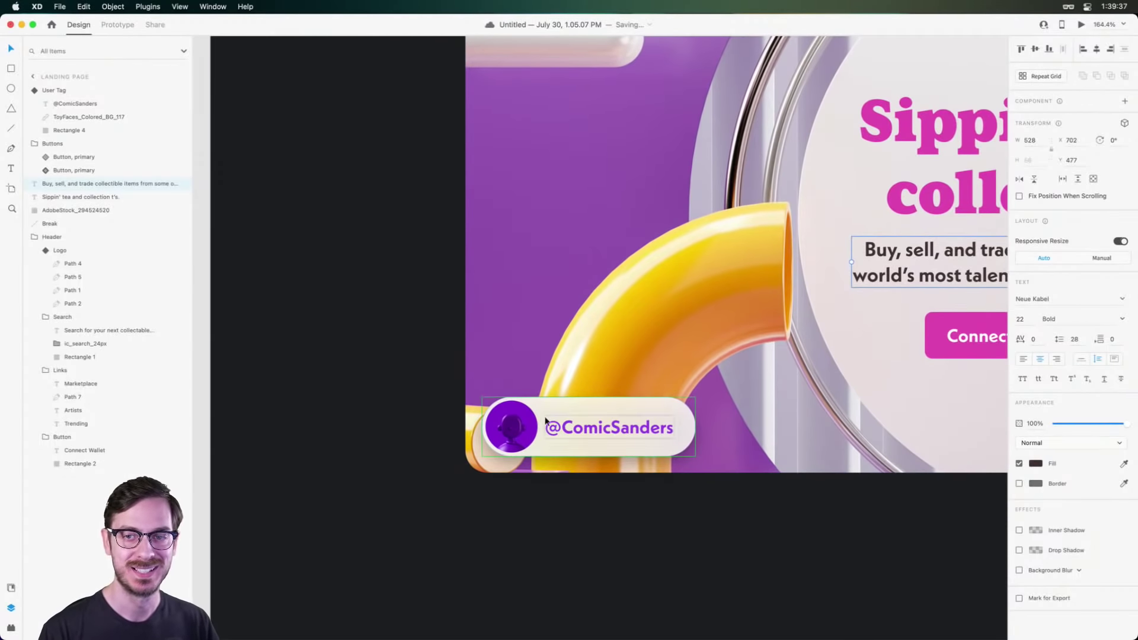
{"action": "scroll", "coordinate": [533, 457], "scroll_direction": "up", "scroll_amount": 5}
{"action": "left_click", "coordinate": [605, 430]}
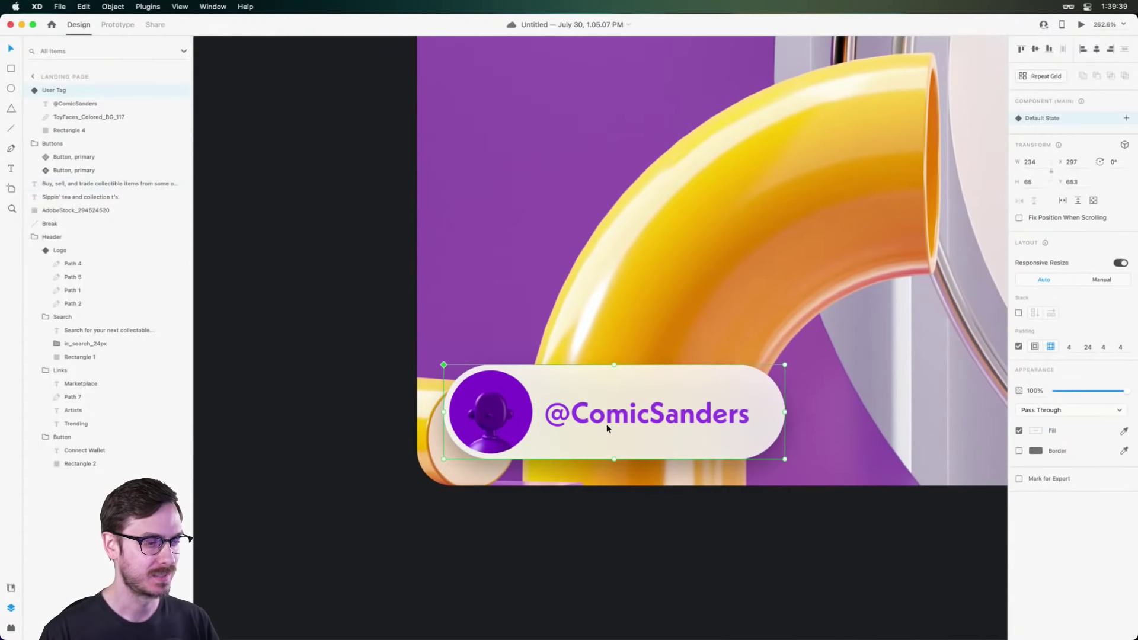
{"action": "scroll", "coordinate": [606, 421], "scroll_direction": "down", "scroll_amount": 5}
{"action": "scroll", "coordinate": [599, 415], "scroll_direction": "up", "scroll_amount": 7}
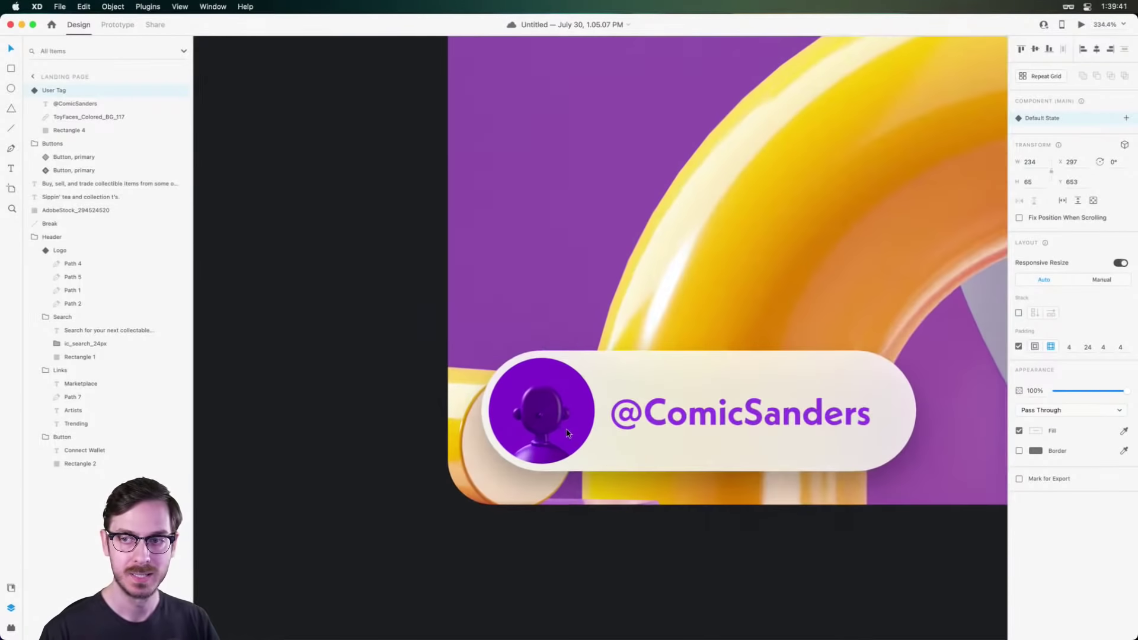
{"action": "key", "text": "super+shift+y"}
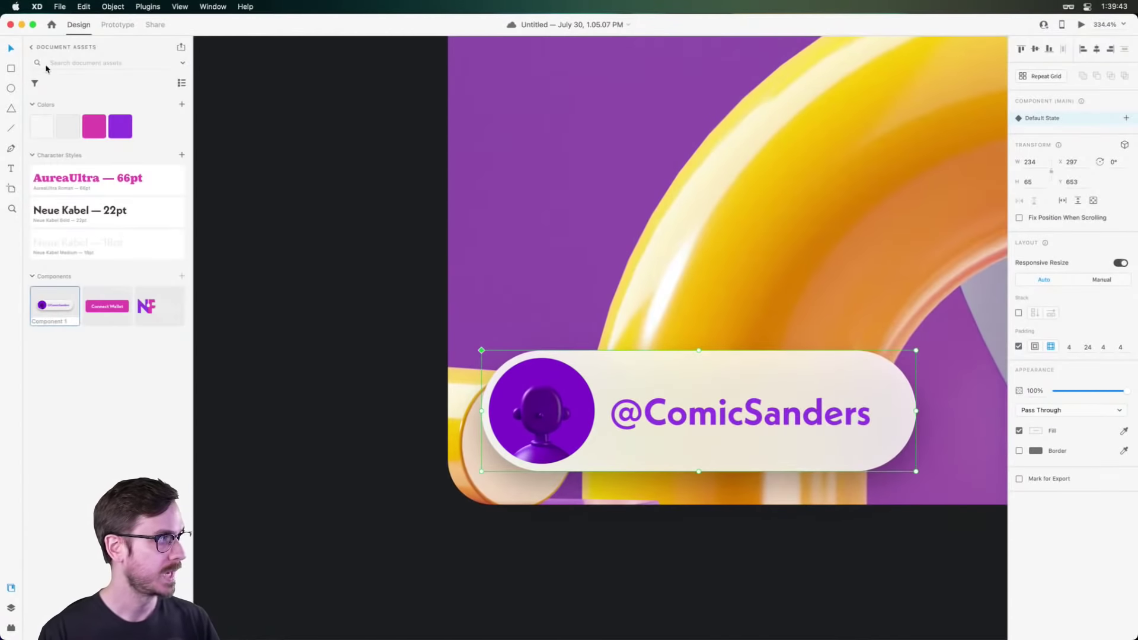
{"action": "left_click", "coordinate": [36, 50]}
{"action": "left_click", "coordinate": [75, 407]}
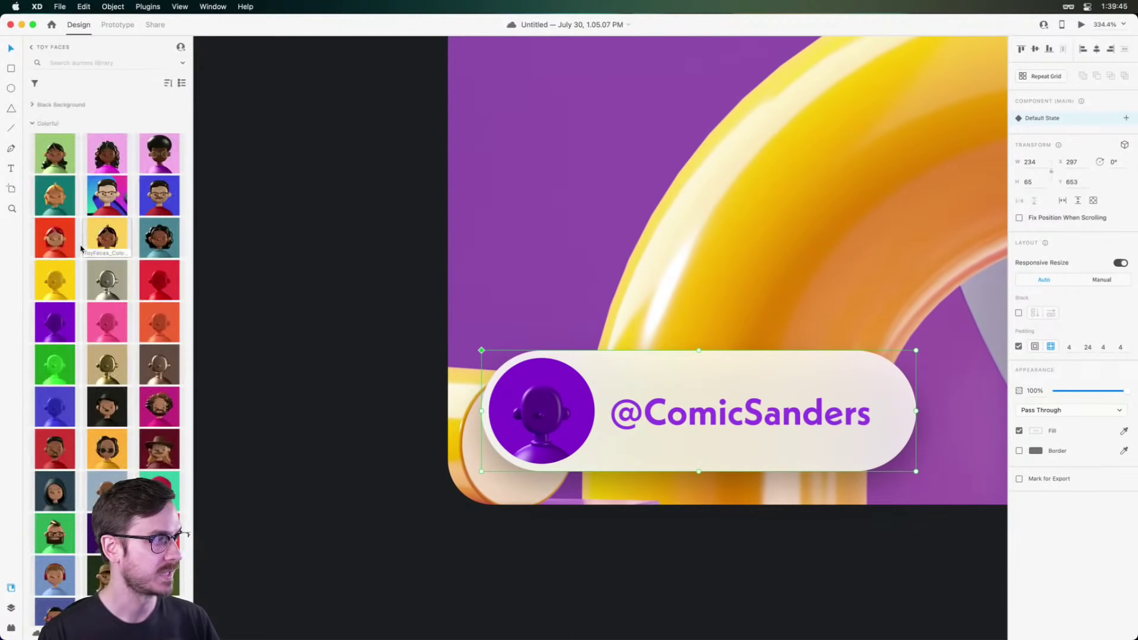
{"action": "left_click_drag", "start_coordinate": [106, 322], "coordinate": [542, 410]}
{"action": "left_click", "coordinate": [409, 307]}
Preview the landing page to check the hero section, and close the preview.
{"action": "scroll", "coordinate": [652, 308], "scroll_direction": "down", "scroll_amount": 3}
{"action": "left_click", "coordinate": [652, 307]}
{"action": "key", "text": "super+Return"}
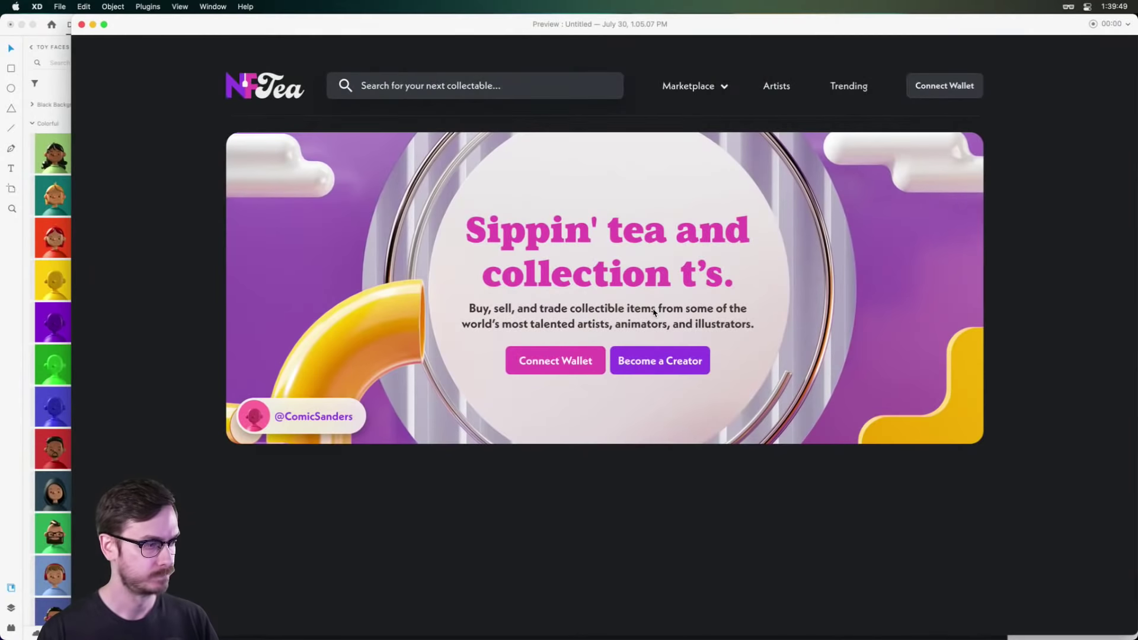
{"action": "key", "text": "super+w"}
{"action": "left_click", "coordinate": [546, 360]}
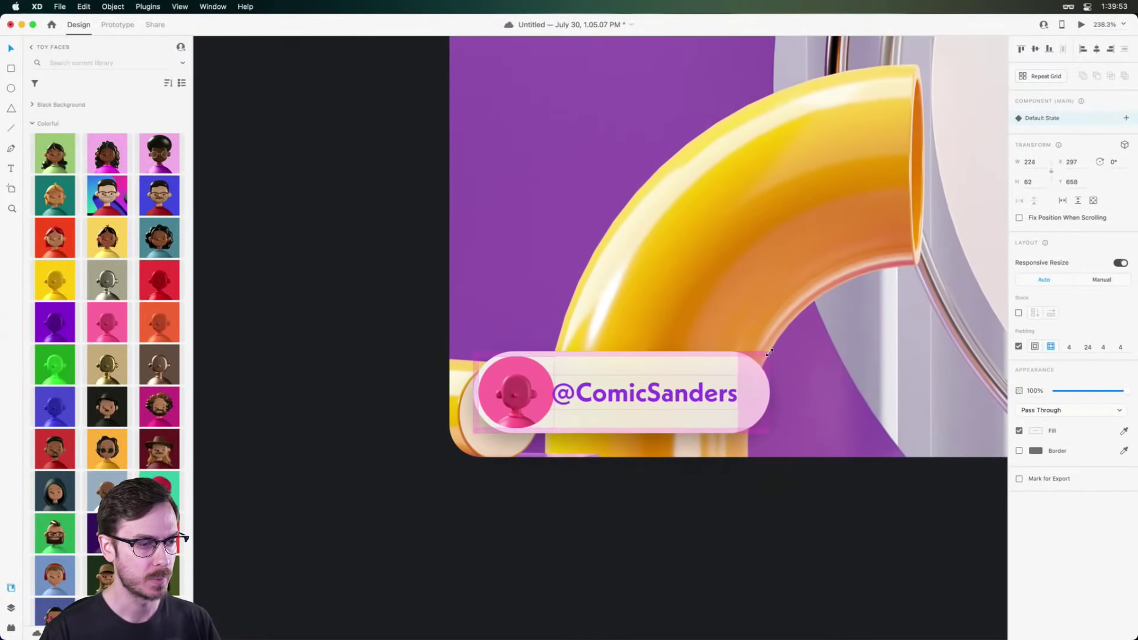
{"action": "double_click", "coordinate": [681, 390]}
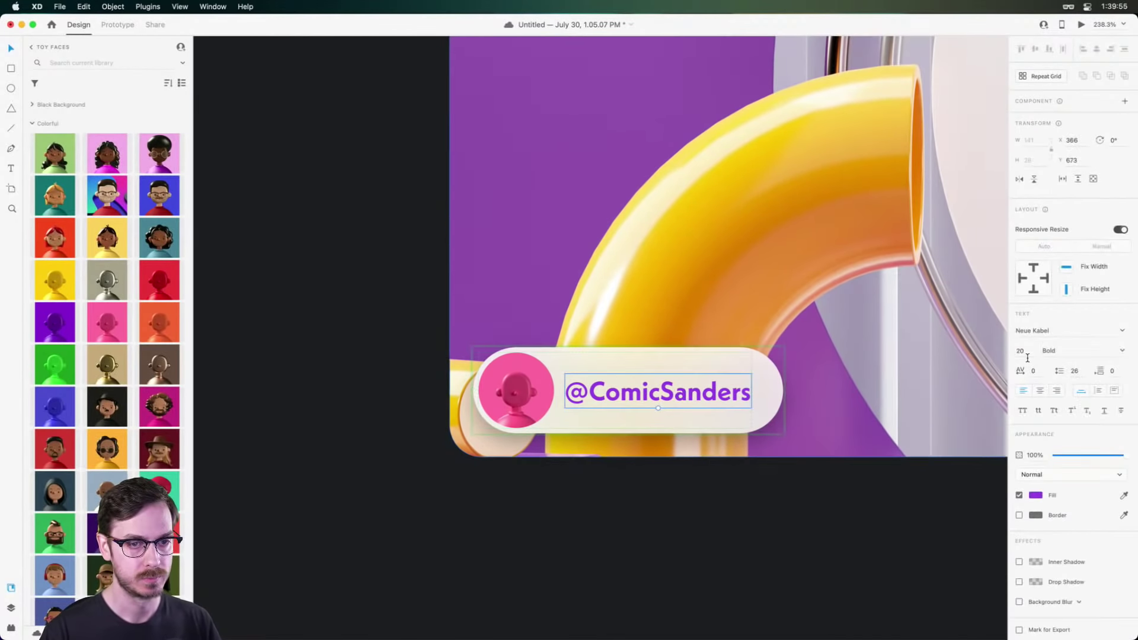
{"action": "left_click", "coordinate": [1024, 355]}
{"action": "type", "text": "18"}
{"action": "key", "text": "Return"}
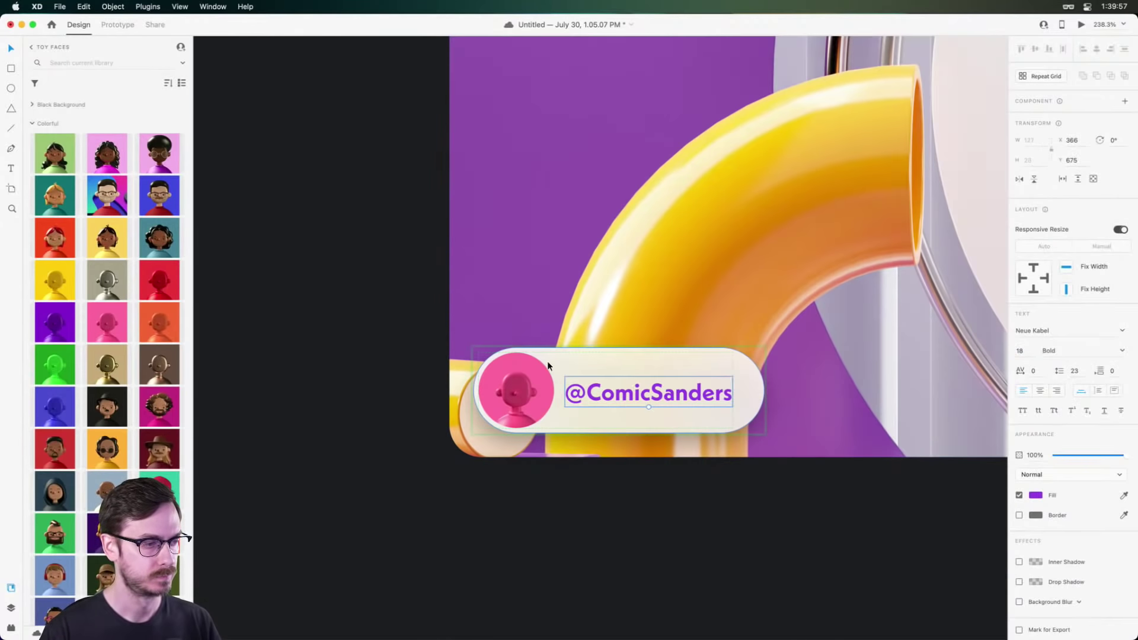
Scale the User Tag's avatar down around its center to 43 by 43.
{"action": "left_click", "coordinate": [479, 352]}
{"action": "key", "text": "alt"}
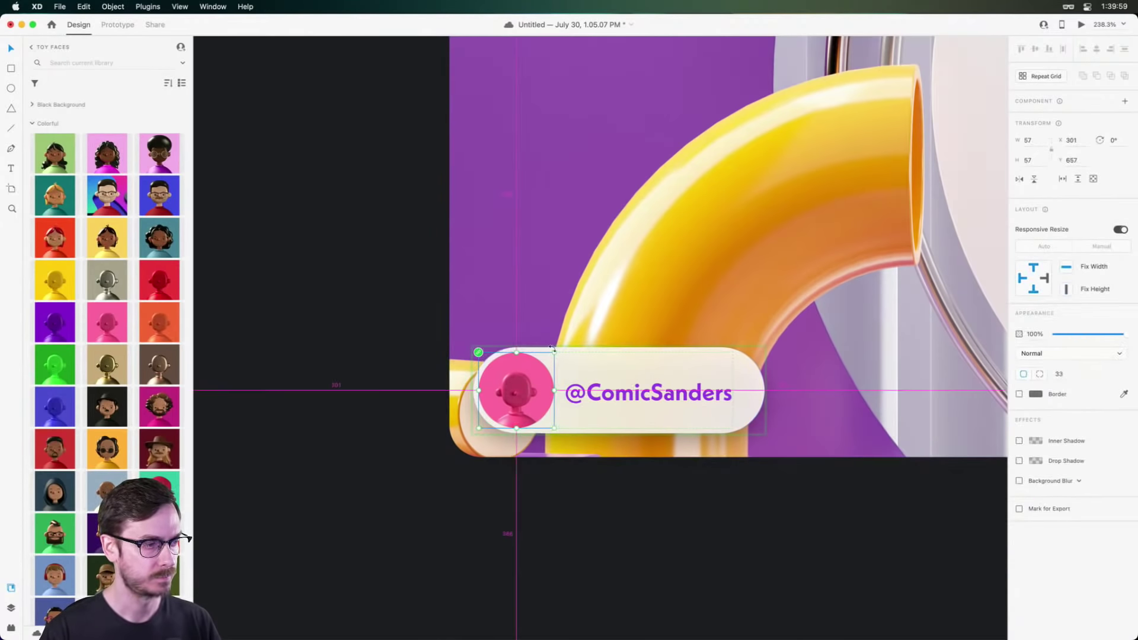
{"action": "left_click_drag", "start_coordinate": [555, 353], "coordinate": [545, 362]}
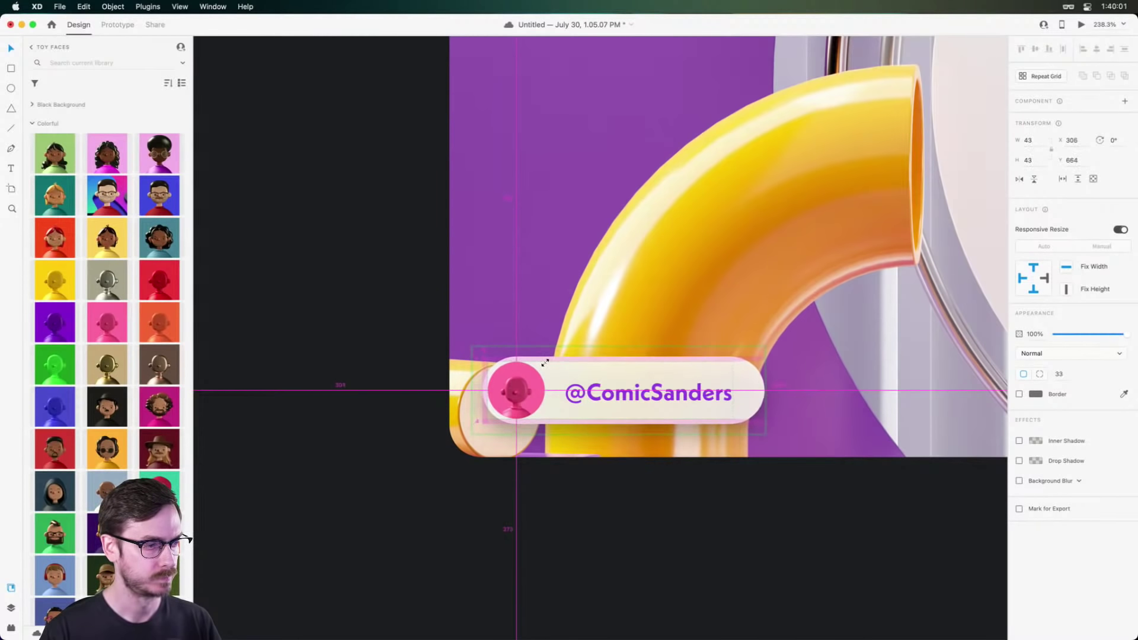
{"action": "left_click", "coordinate": [623, 394]}
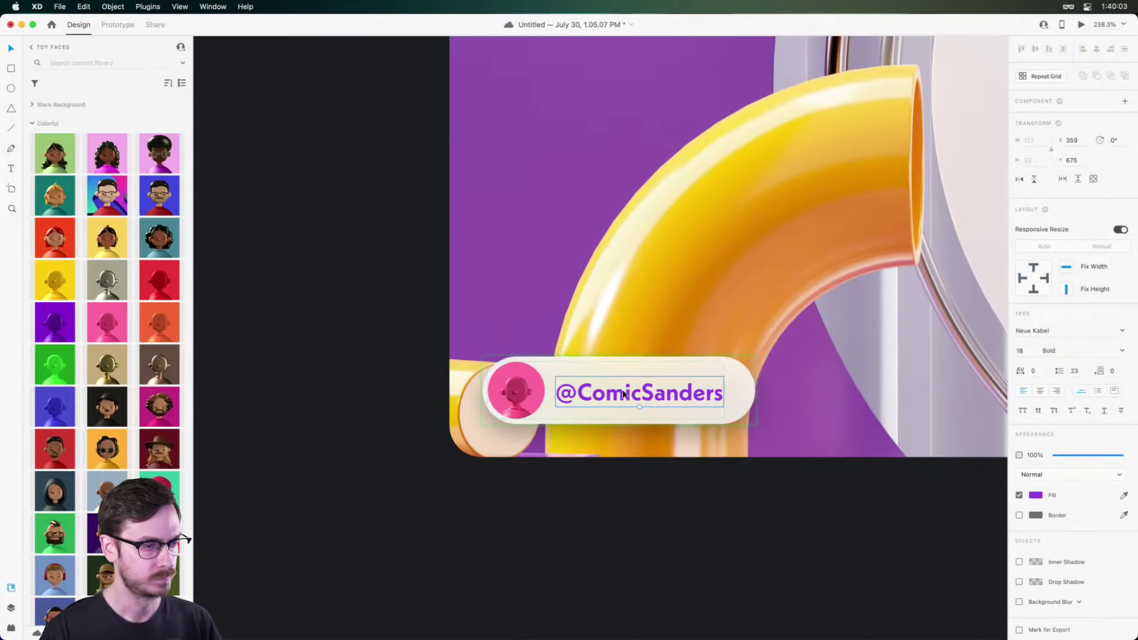
{"action": "key", "text": "Escape"}
{"action": "key", "text": "super+Return"}
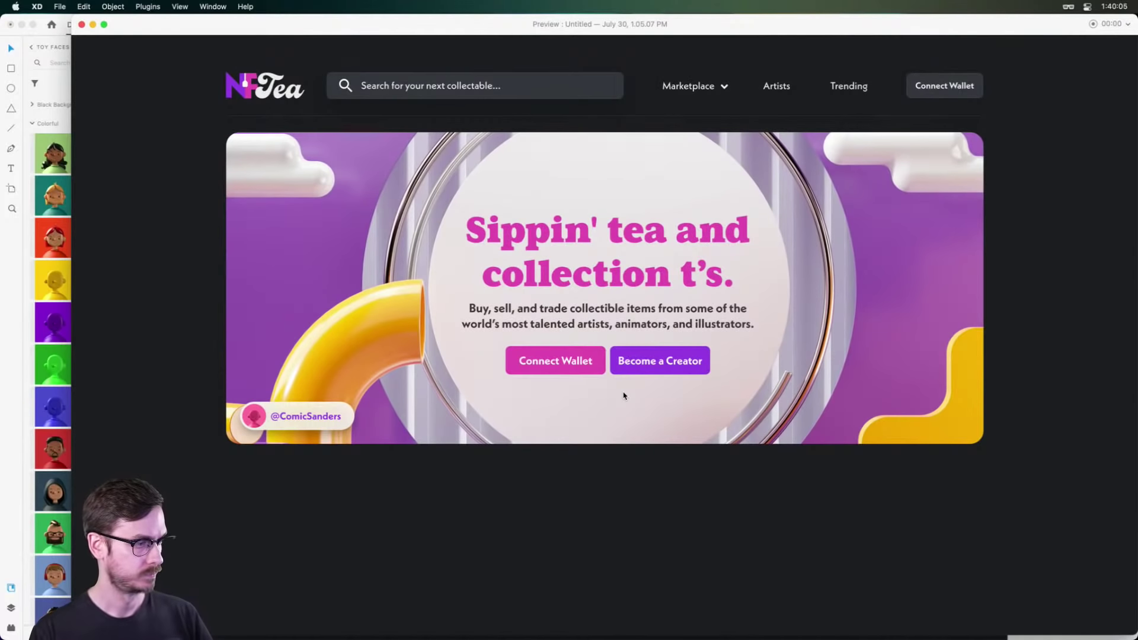
{"action": "key", "text": "super+w"}
Position the User Tag at X 303, Y 661 in the lower-left corner of the hero image.
{"action": "left_click", "coordinate": [648, 410]}
{"action": "left_click_drag", "start_coordinate": [578, 365], "coordinate": [576, 377]}
{"action": "key", "text": "Left"}
{"action": "key", "text": "Up"}
{"action": "key", "text": "Up"}
{"action": "key", "text": "Up"}
{"action": "key", "text": "Up"}
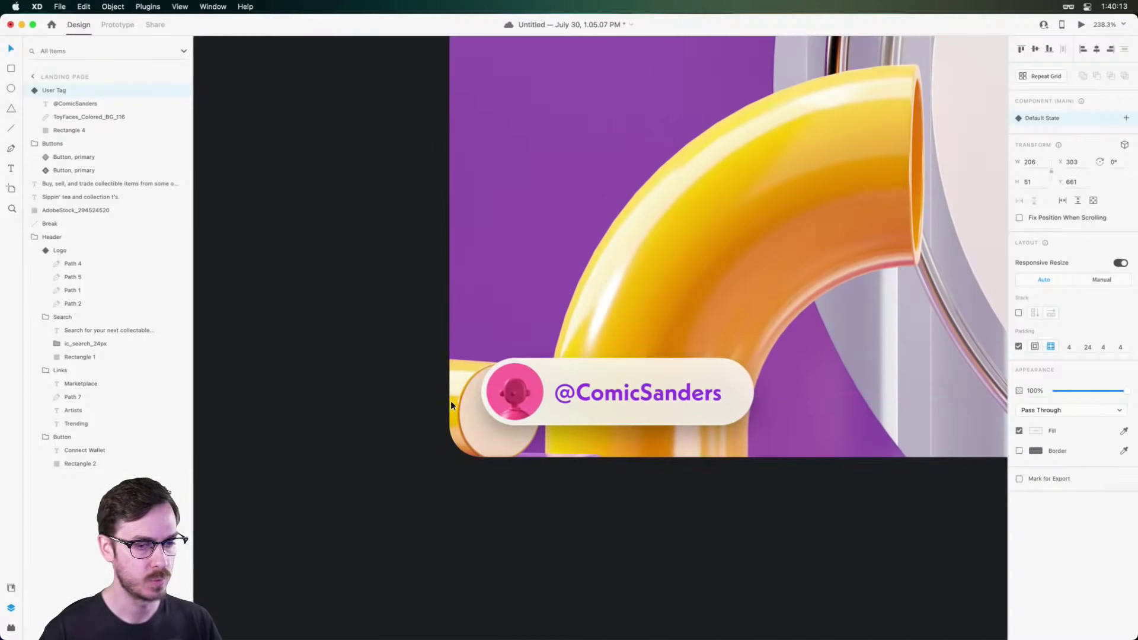
{"action": "key", "text": "alt"}
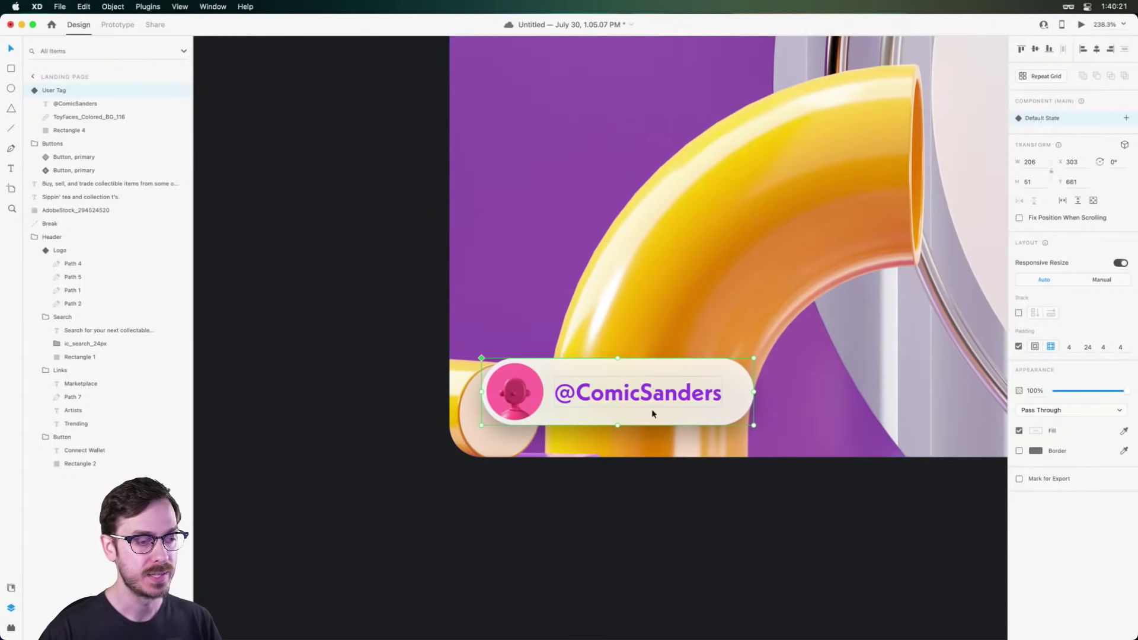
{"action": "key", "text": "alt"}
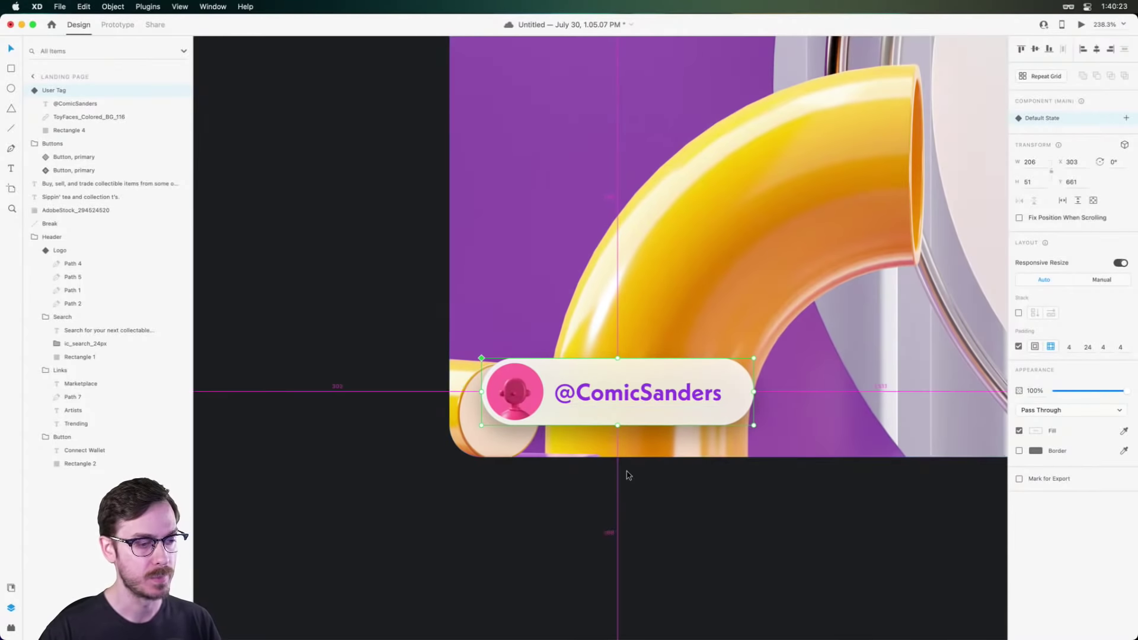
Preview the landing page to check the User Tag and the hero buttons, and close the preview.
{"action": "scroll", "coordinate": [463, 343], "scroll_direction": "down", "scroll_amount": 10}
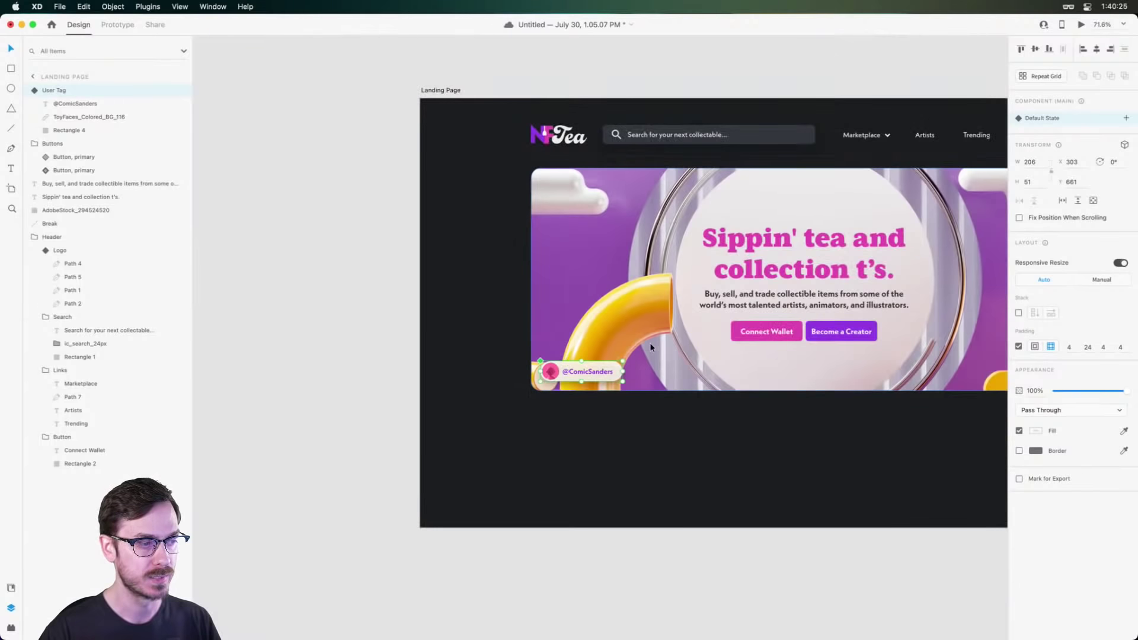
{"action": "scroll", "coordinate": [787, 354], "scroll_direction": "right", "scroll_amount": 2}
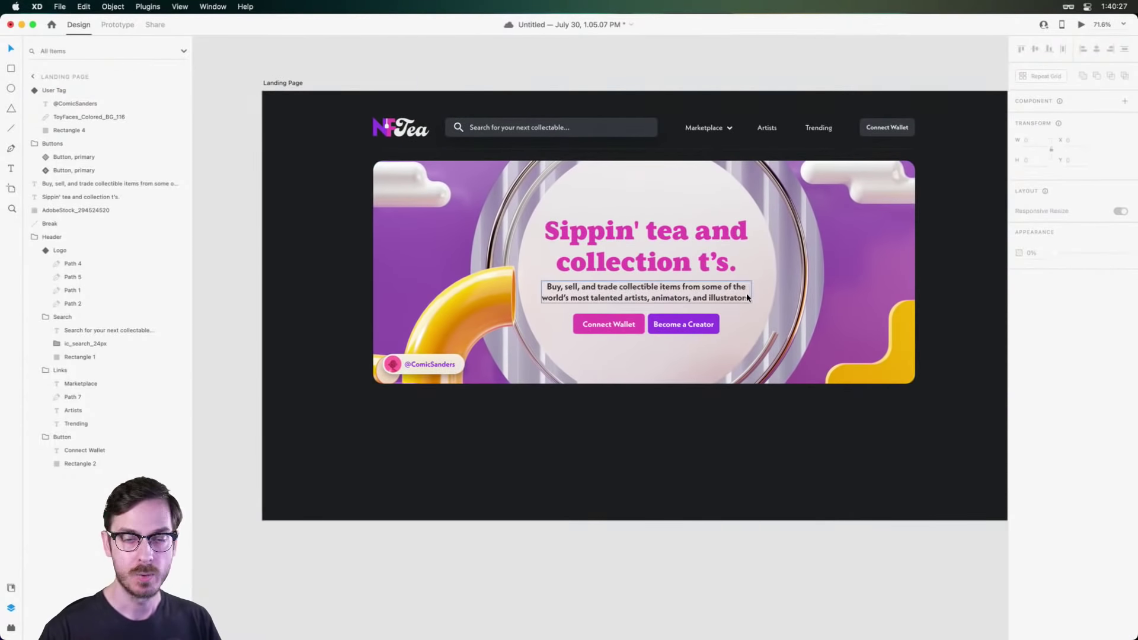
{"action": "left_click", "coordinate": [630, 314]}
{"action": "key", "text": "super+Return"}
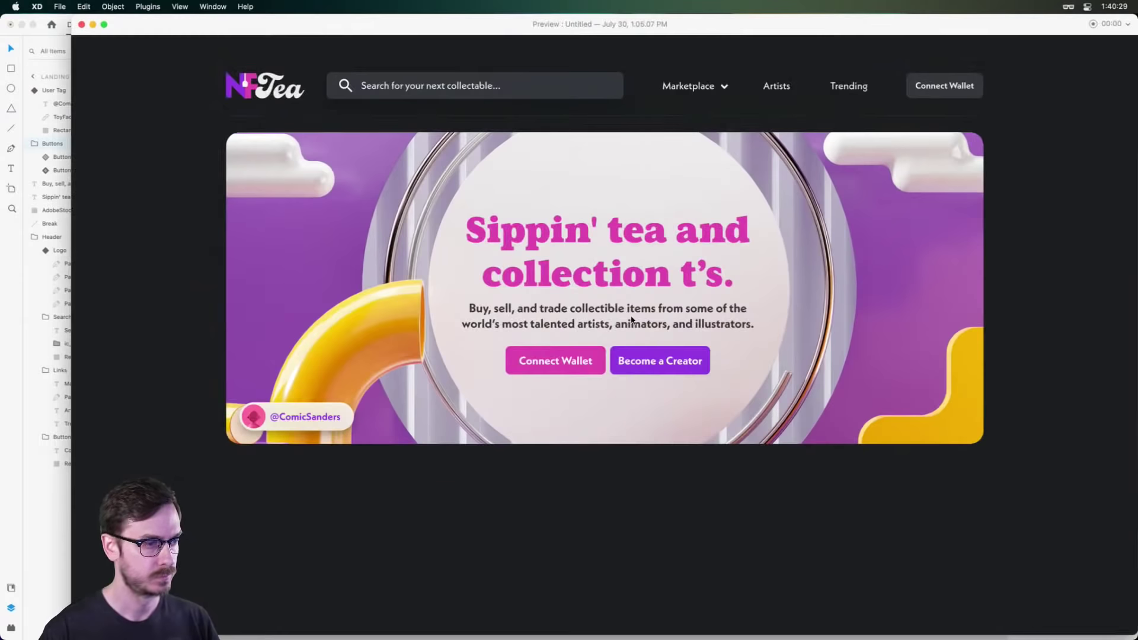
{"action": "key", "text": "super+w"}
Set the stack spacing of the hero's Buttons group to 16.
{"action": "scroll", "coordinate": [601, 321], "scroll_direction": "up", "scroll_amount": 8}
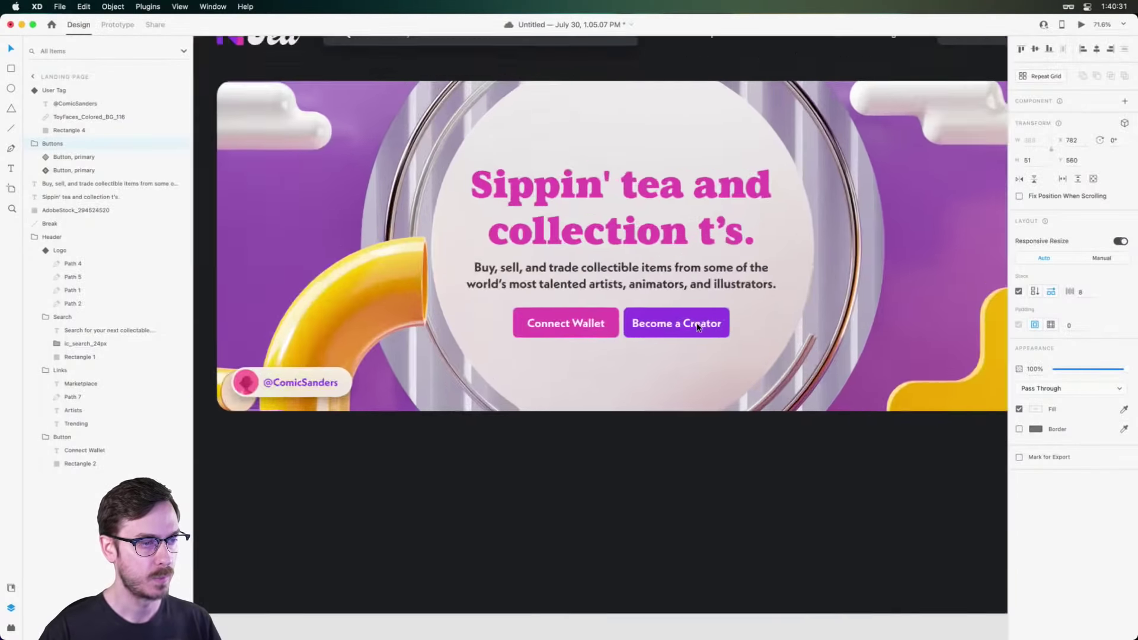
{"action": "scroll", "coordinate": [564, 324], "scroll_direction": "up", "scroll_amount": 3}
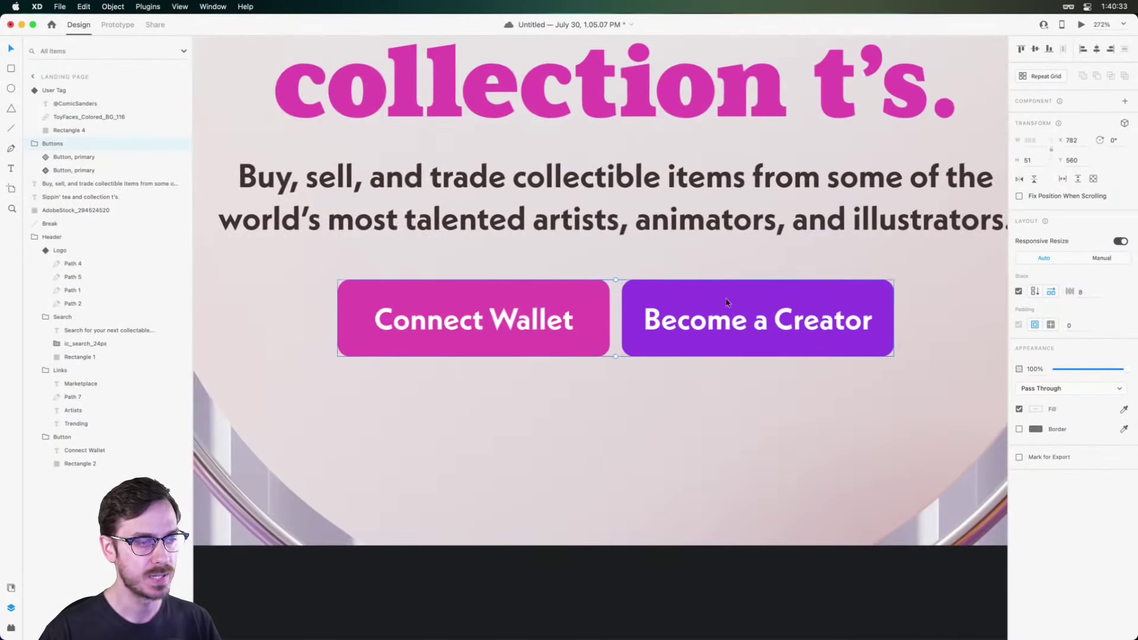
{"action": "left_click", "coordinate": [1079, 292]}
{"action": "type", "text": "16"}
{"action": "key", "text": "Return"}
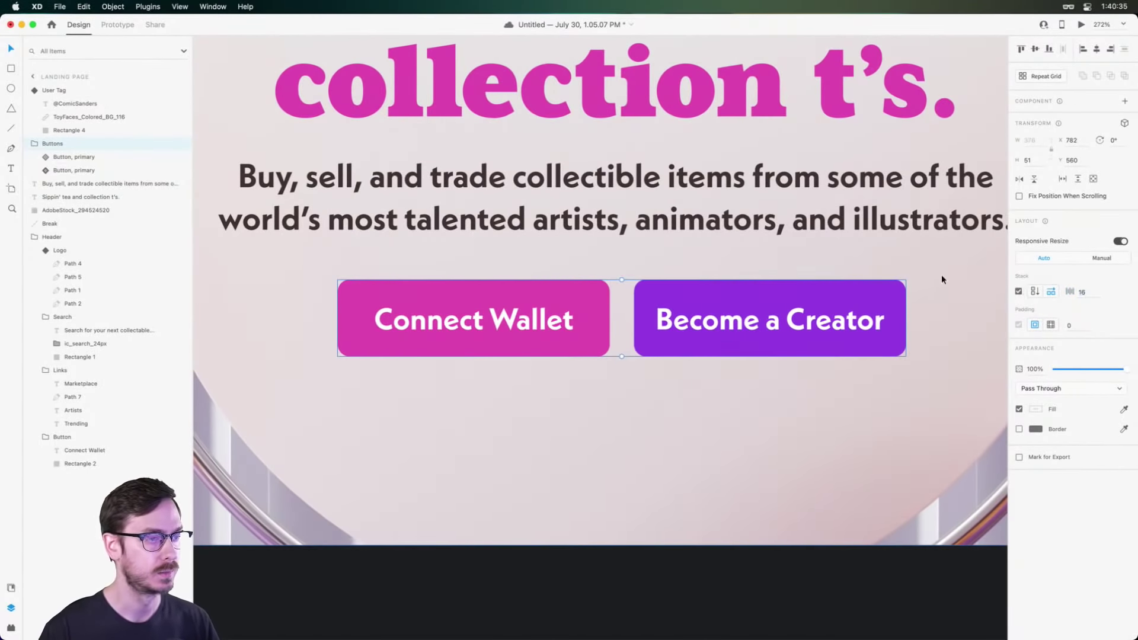
Center the Buttons group under the hero description at X 778 and save the document.
{"action": "key", "text": "Escape"}
{"action": "key", "text": "super+0"}
{"action": "left_click", "coordinate": [711, 330]}
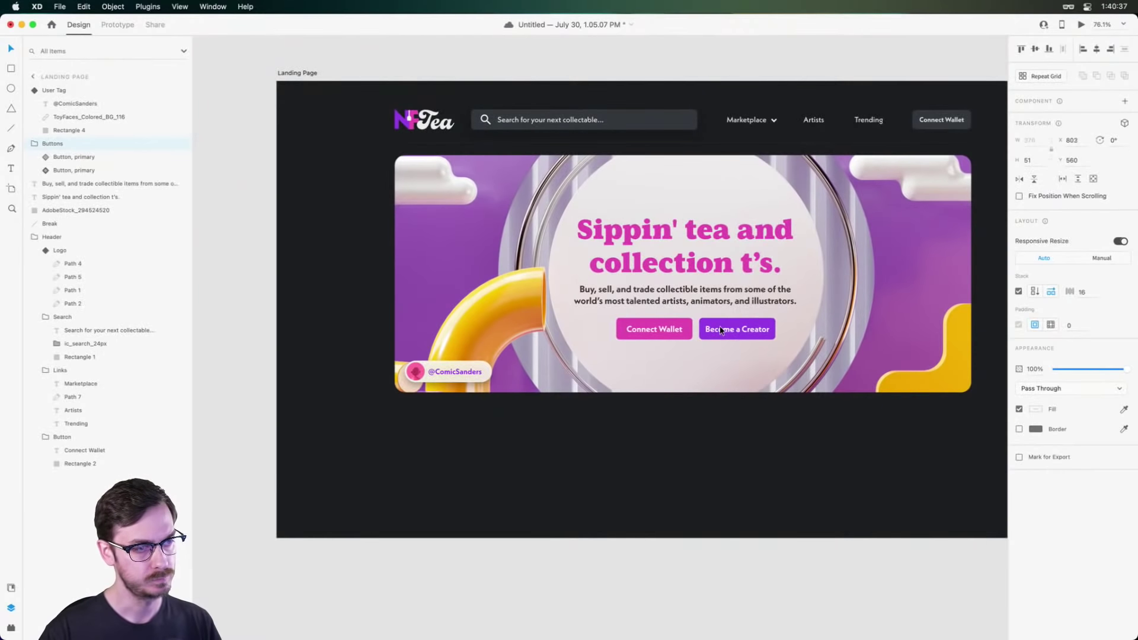
{"action": "left_click_drag", "start_coordinate": [711, 330], "coordinate": [710, 330]}
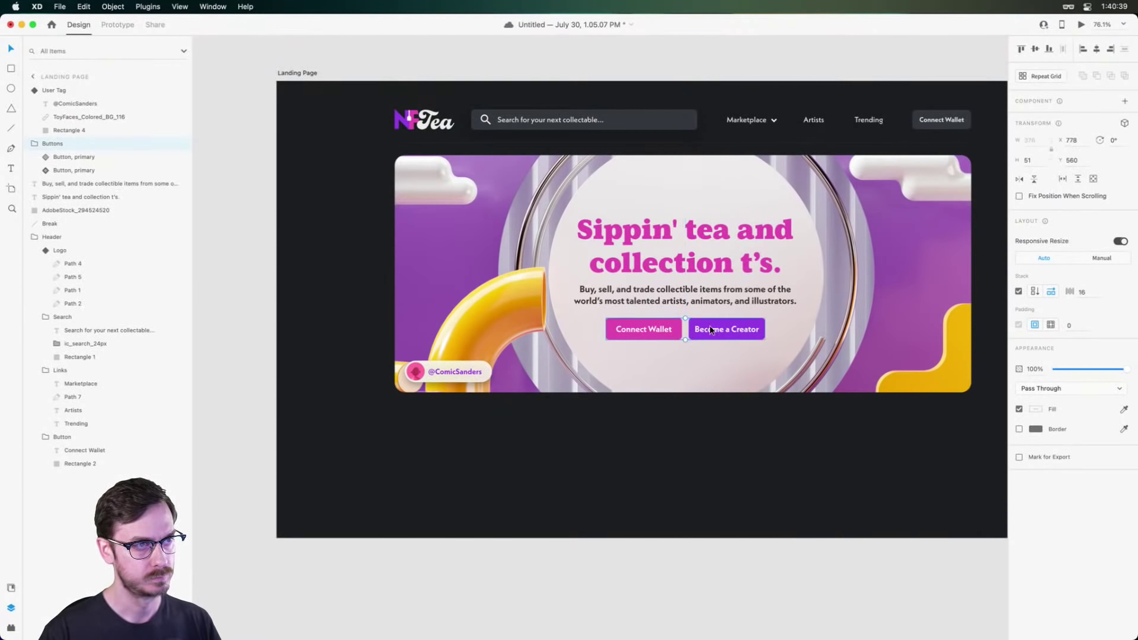
{"action": "scroll", "coordinate": [711, 356], "scroll_direction": "down", "scroll_amount": 2}
{"action": "key", "text": "Escape"}
{"action": "left_click_drag", "start_coordinate": [723, 416], "coordinate": [704, 400]}
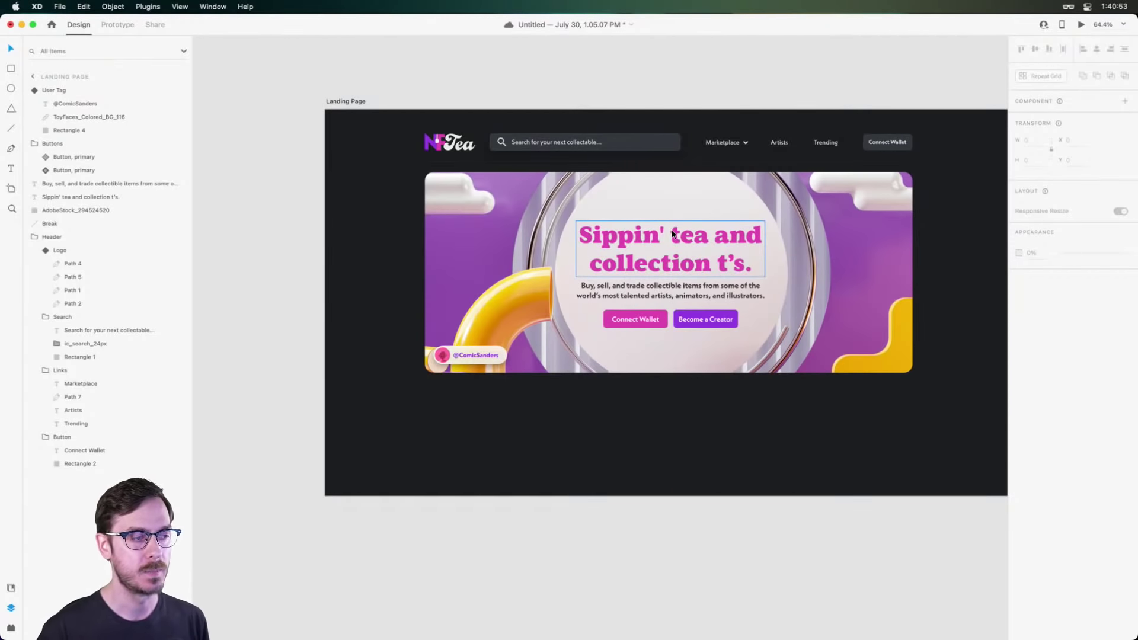
{"action": "key", "text": "super+s"}
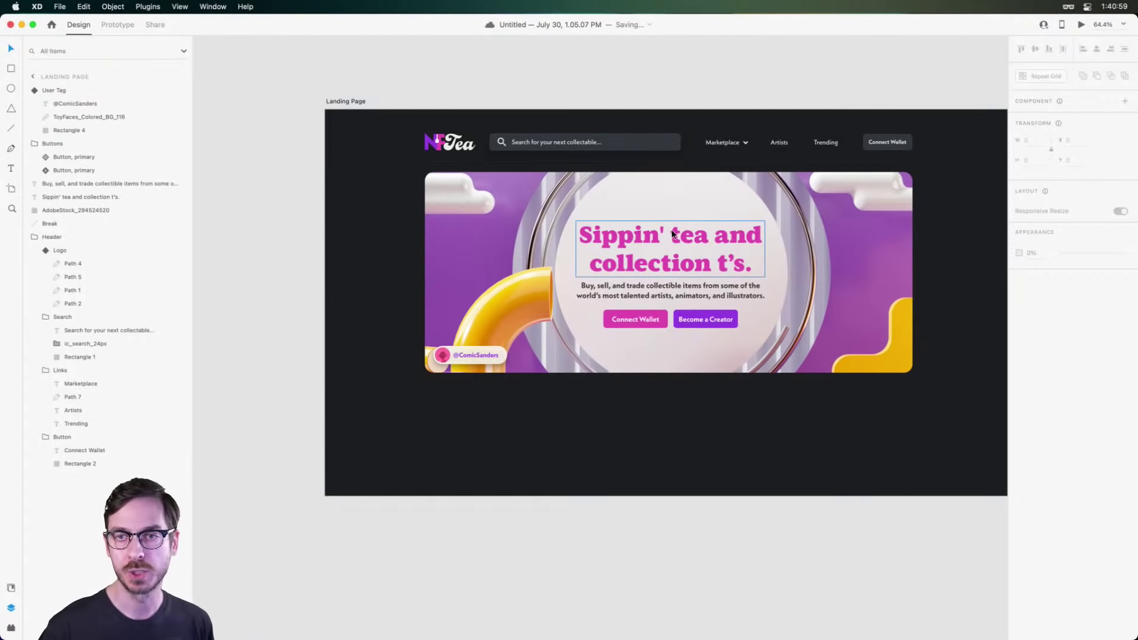
Extend the Landing Page artboard downward to a height of about 1546.
{"action": "scroll", "coordinate": [476, 445], "scroll_direction": "up", "scroll_amount": 3}
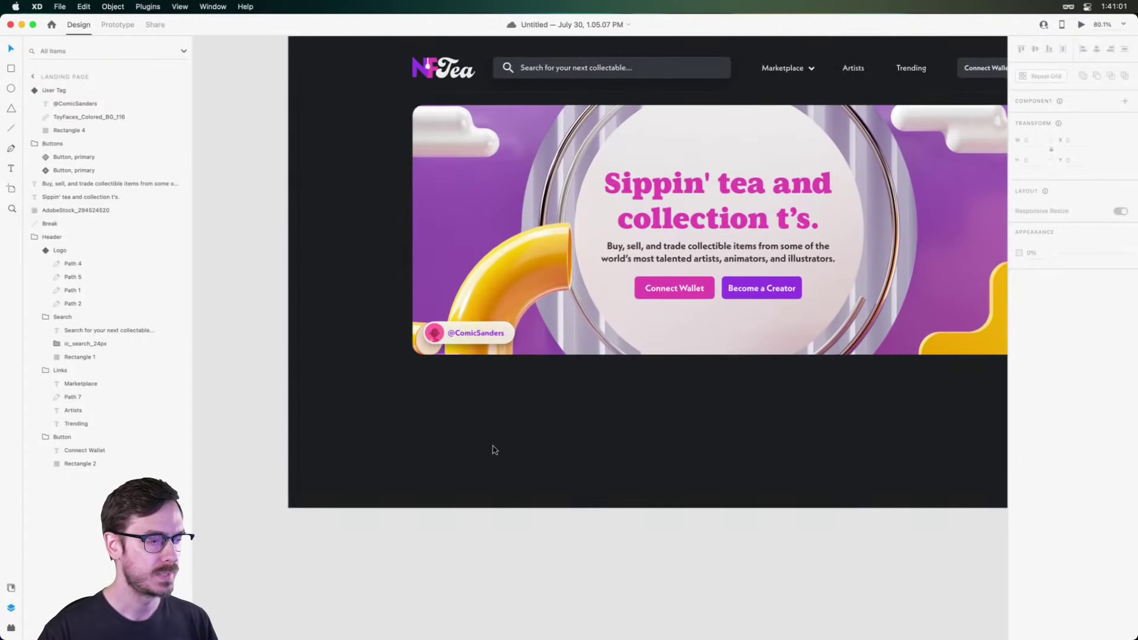
{"action": "left_click", "coordinate": [590, 442]}
{"action": "scroll", "coordinate": [616, 409], "scroll_direction": "down", "scroll_amount": 5}
{"action": "scroll", "coordinate": [616, 409], "scroll_direction": "right", "scroll_amount": 5}
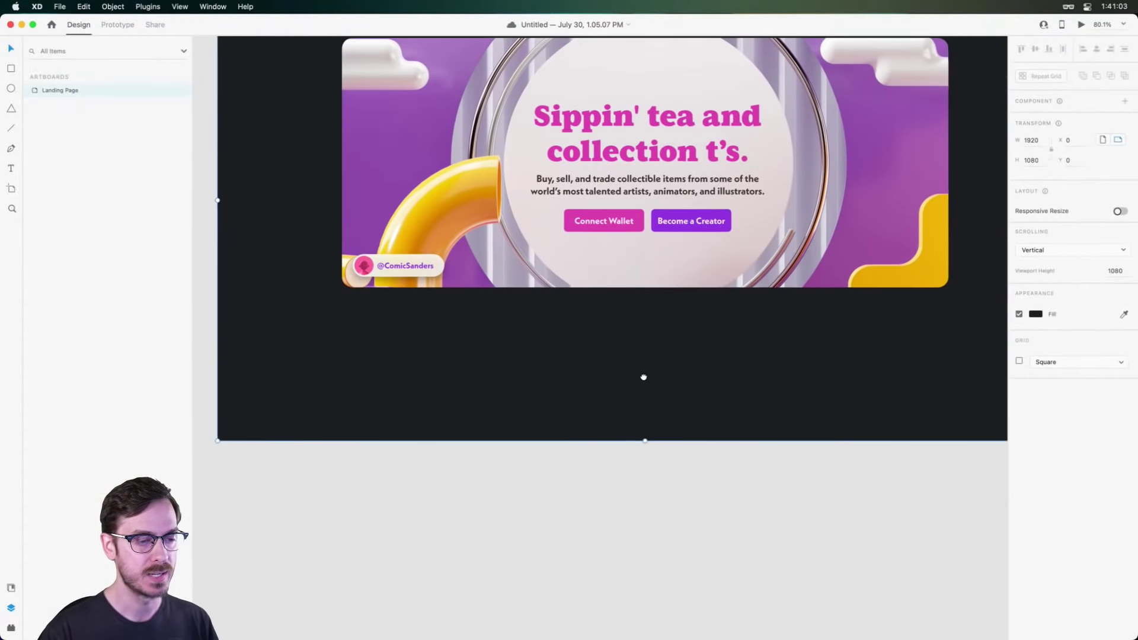
{"action": "left_click_drag", "start_coordinate": [612, 410], "coordinate": [606, 619]}
{"action": "scroll", "coordinate": [662, 413], "scroll_direction": "left", "scroll_amount": 5}
{"action": "scroll", "coordinate": [662, 414], "scroll_direction": "down", "scroll_amount": 1}
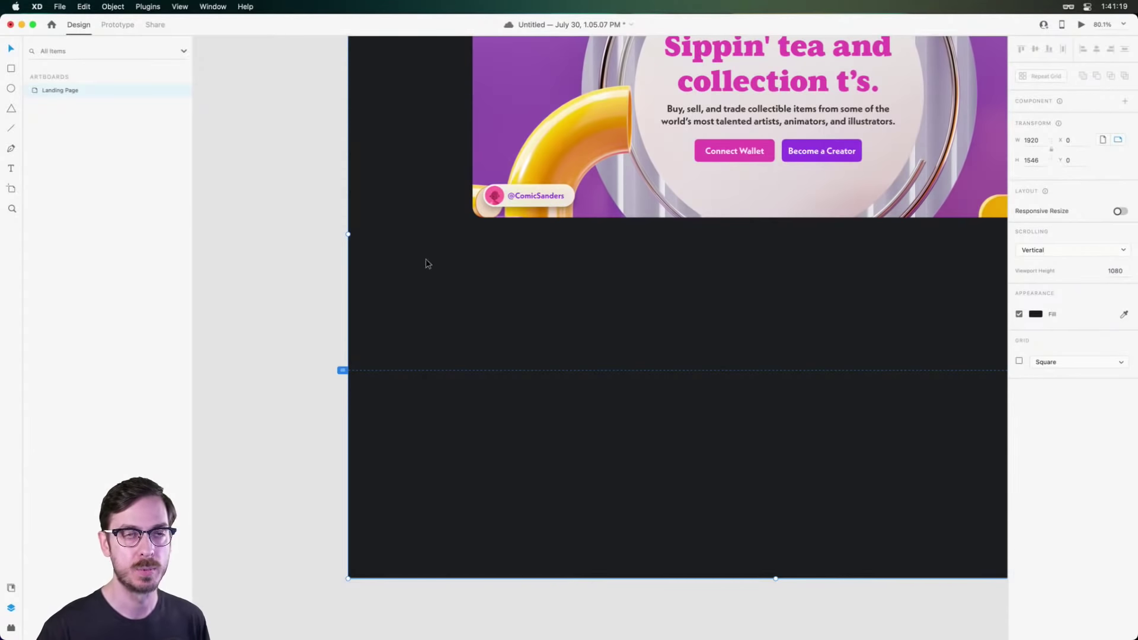
Preview the lengthened landing page, scroll down to the empty area below the hero, and close the preview.
{"action": "left_click", "coordinate": [1080, 25]}
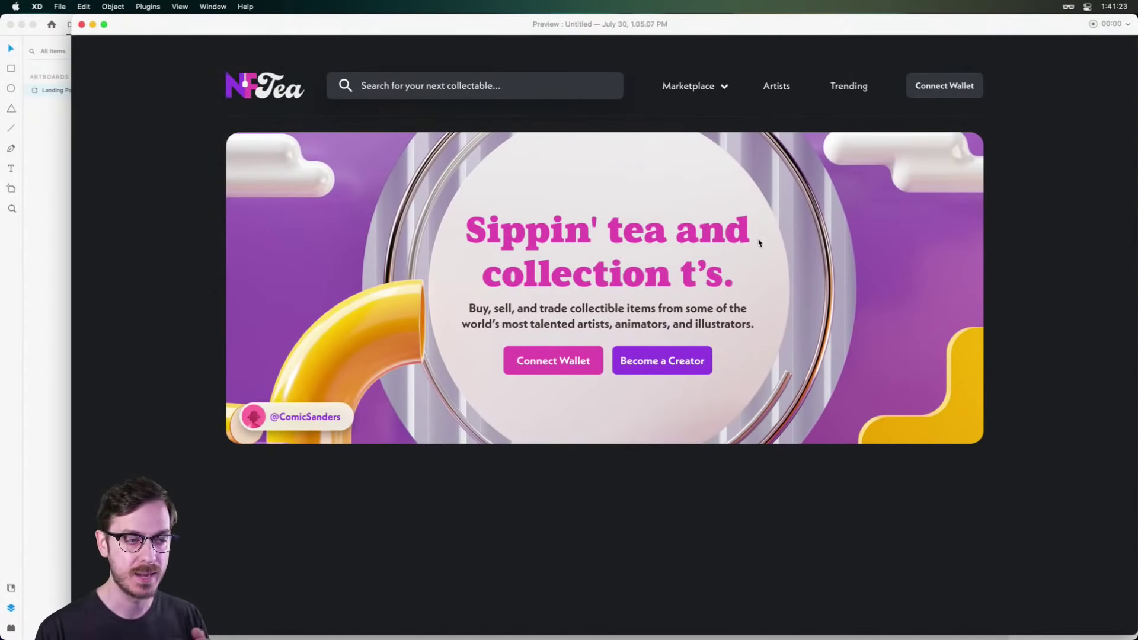
{"action": "scroll", "coordinate": [767, 246], "scroll_direction": "down", "scroll_amount": 5}
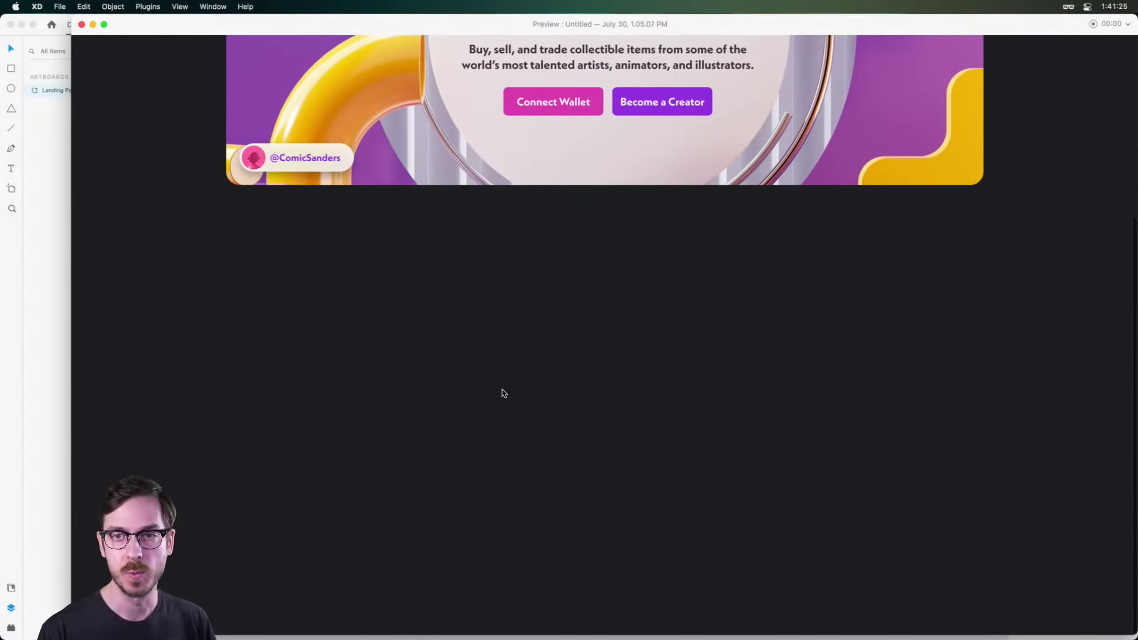
{"action": "key", "text": "super+w"}
Draw a rectangle about 423 by 449 below the hero image, aligned with its left edge.
{"action": "left_click", "coordinate": [646, 290]}
{"action": "scroll", "coordinate": [574, 261], "scroll_direction": "right", "scroll_amount": 2}
{"action": "scroll", "coordinate": [574, 262], "scroll_direction": "down", "scroll_amount": 1}
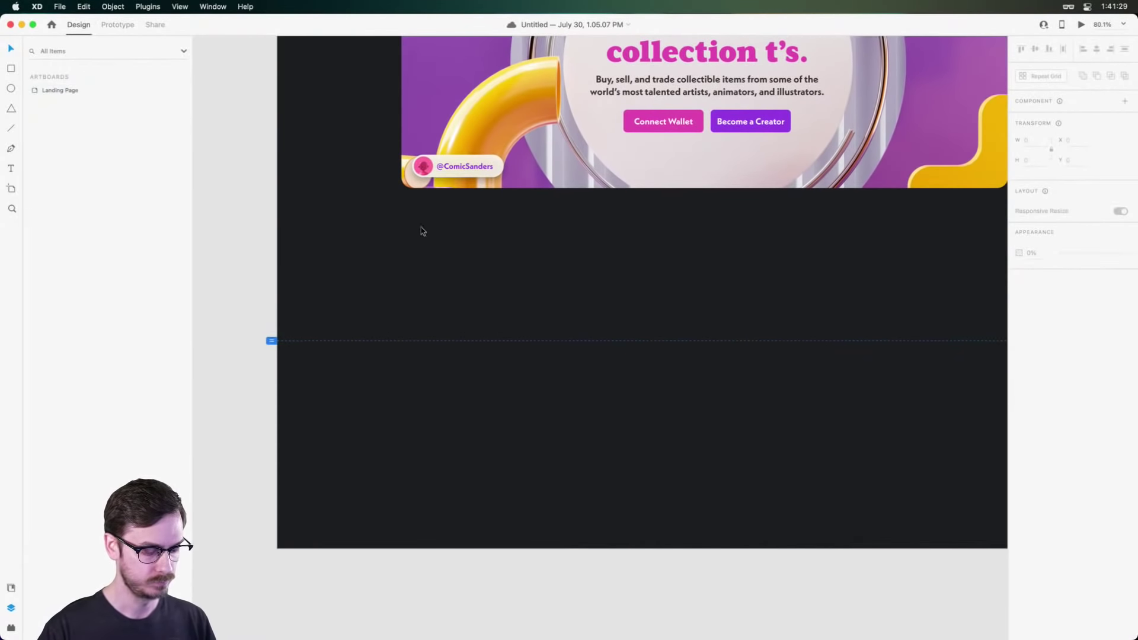
{"action": "key", "text": "r"}
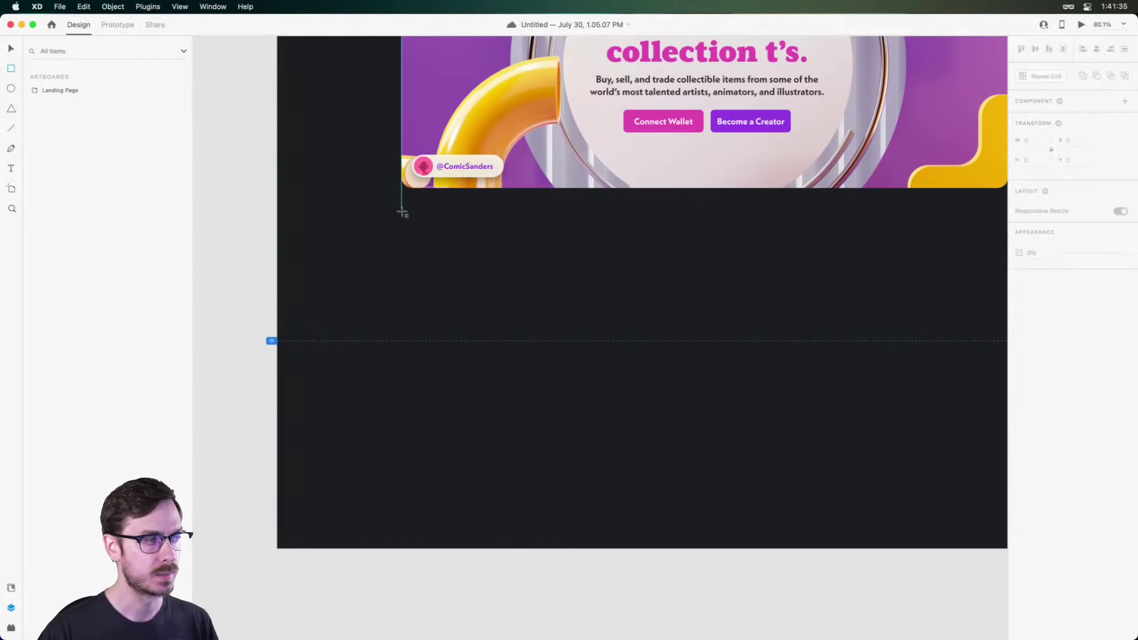
{"action": "mouse_move", "coordinate": [402, 210]}
{"action": "left_mouse_down"}
{"action": "mouse_move", "coordinate": [584, 383]}
{"action": "mouse_move", "coordinate": [591, 414]}
{"action": "left_mouse_up"}
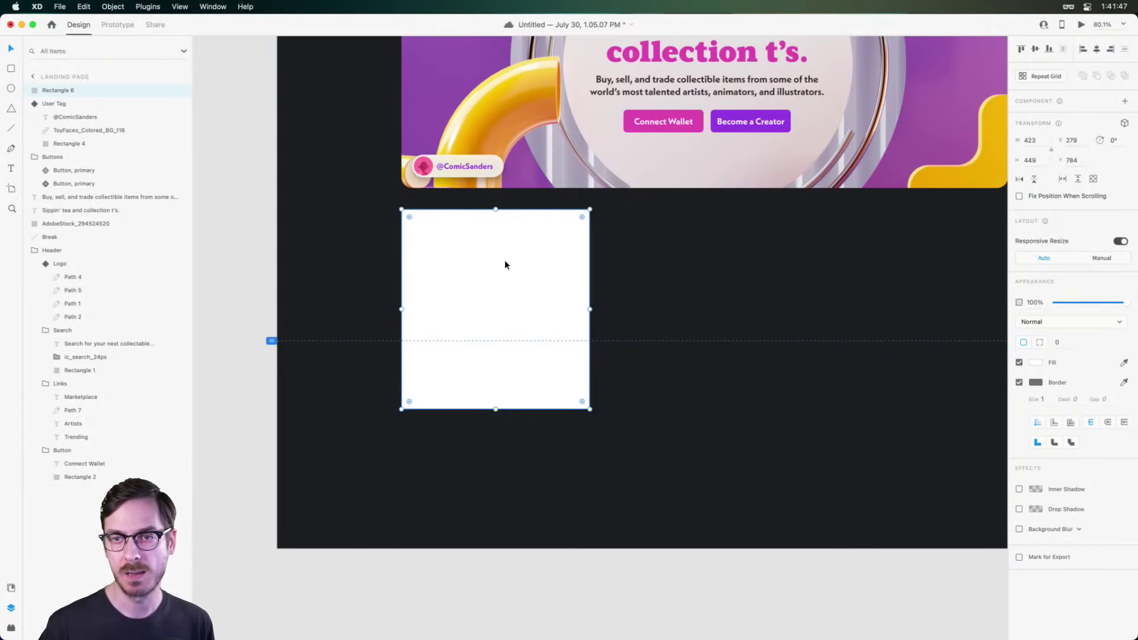
Stretch the rectangle rightward to the hero image's right edge, about 1363 wide.
{"action": "scroll", "coordinate": [504, 261], "scroll_direction": "down", "scroll_amount": 3}
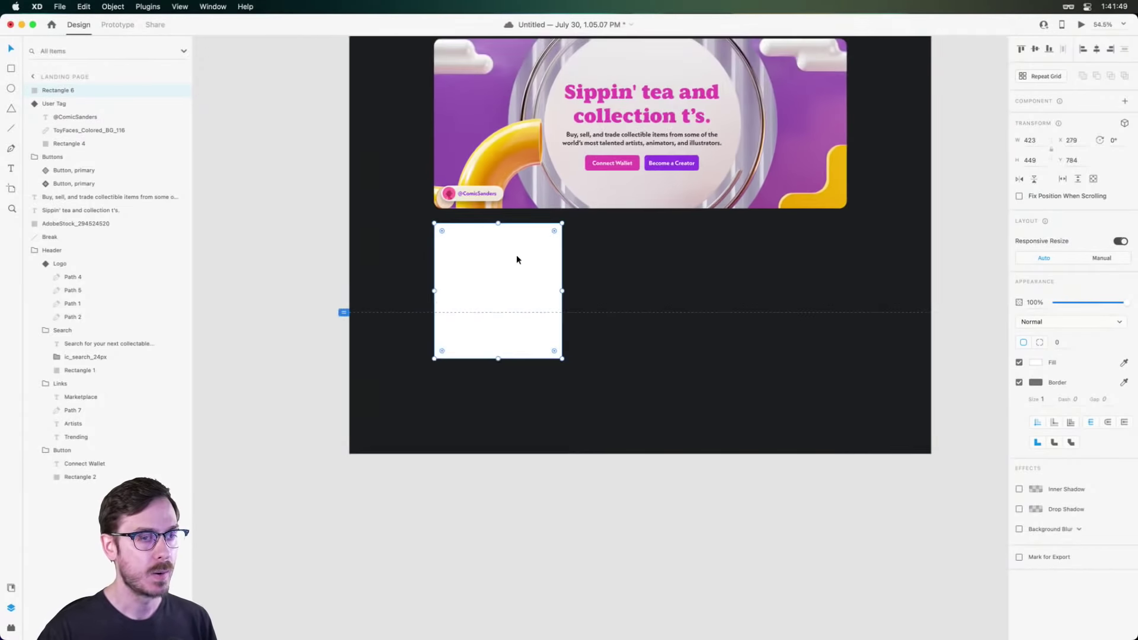
{"action": "scroll", "coordinate": [509, 258], "scroll_direction": "right", "scroll_amount": 3}
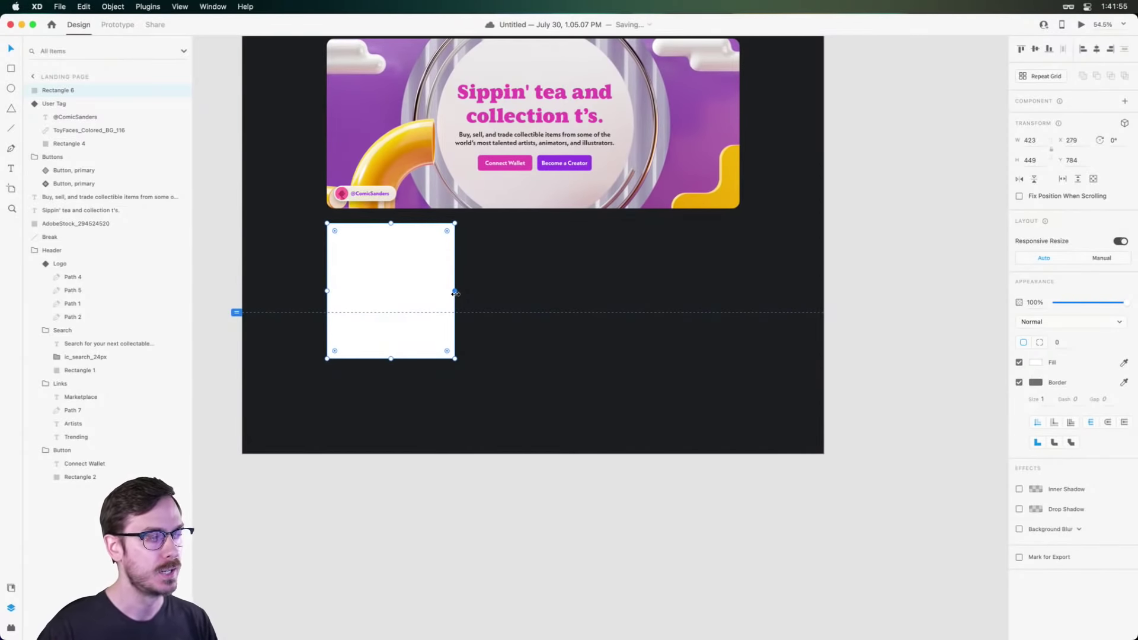
{"action": "scroll", "coordinate": [453, 288], "scroll_direction": "up", "scroll_amount": 5}
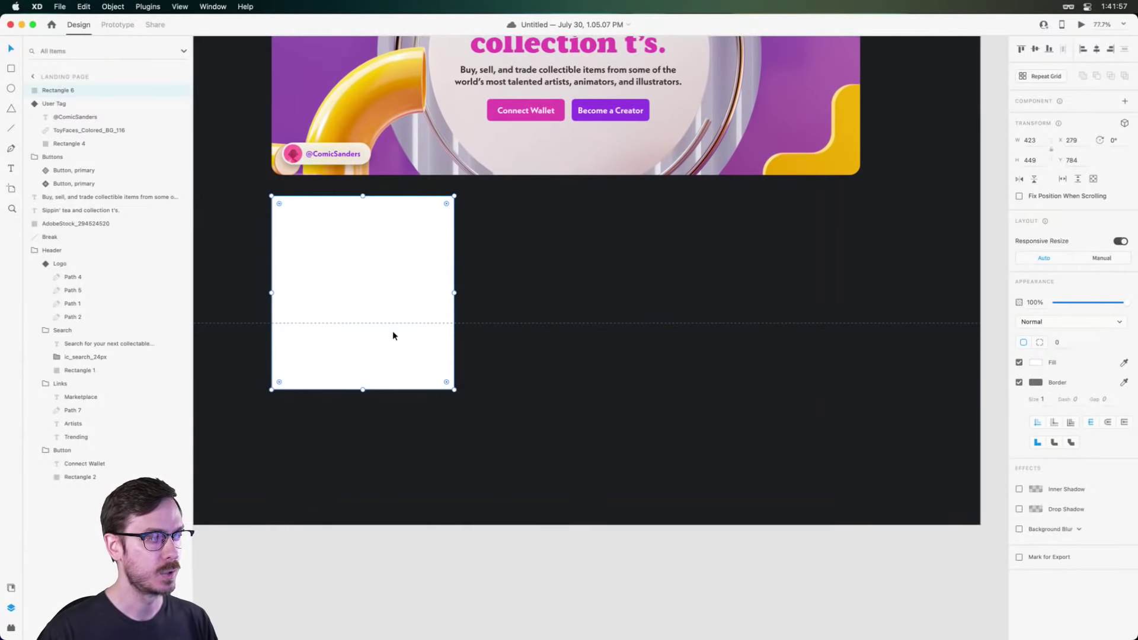
{"action": "left_click_drag", "start_coordinate": [452, 295], "coordinate": [860, 285]}
{"action": "scroll", "coordinate": [741, 259], "scroll_direction": "left", "scroll_amount": 2}
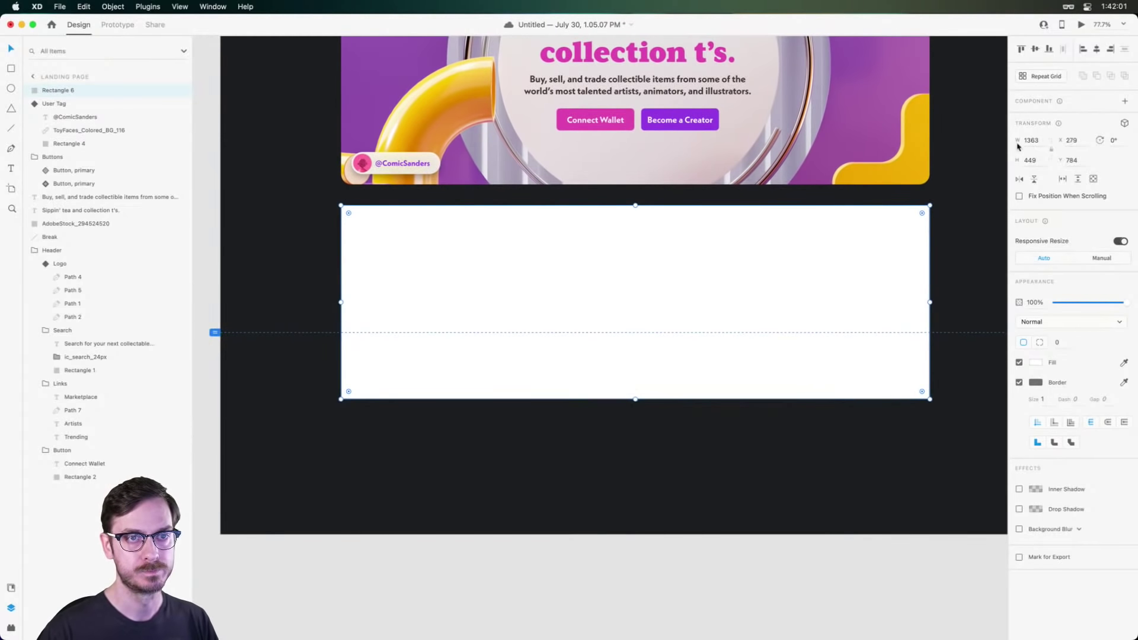
Set the rectangle's width to one third of the hero width minus 16, using 1363/3-16.
{"action": "left_click", "coordinate": [1042, 142]}
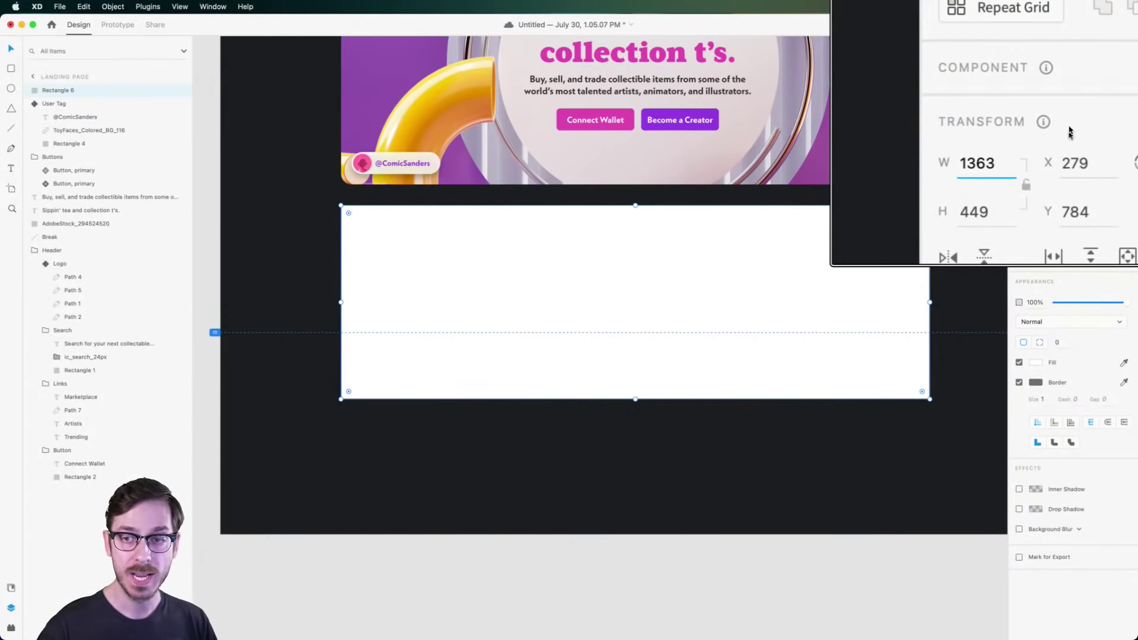
{"action": "type", "text": "/3-"}
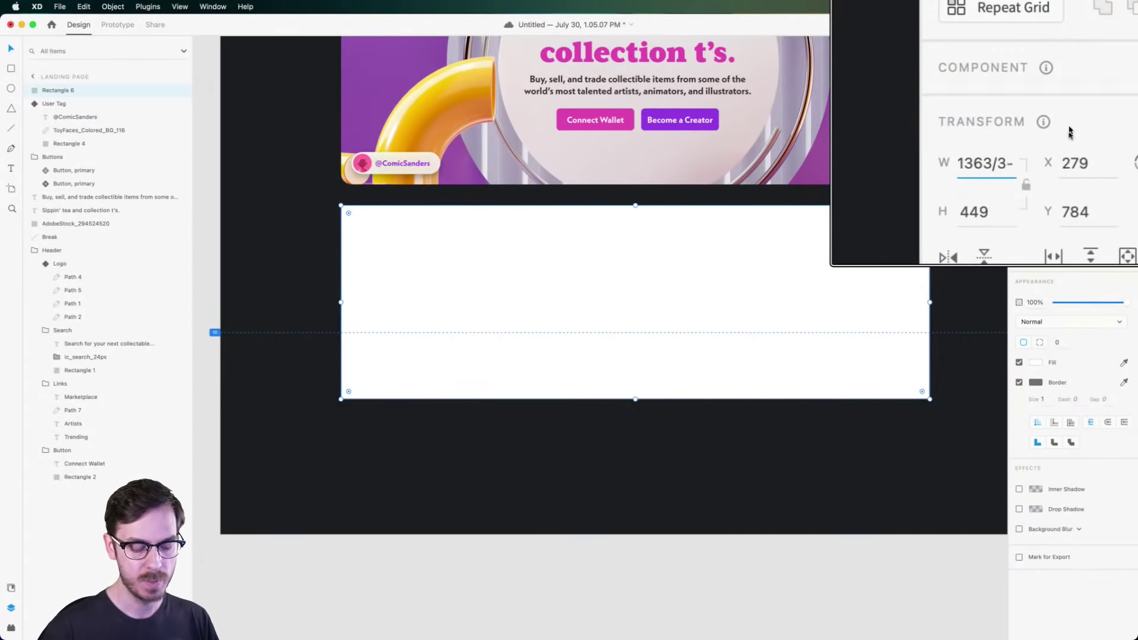
{"action": "type", "text": "16"}
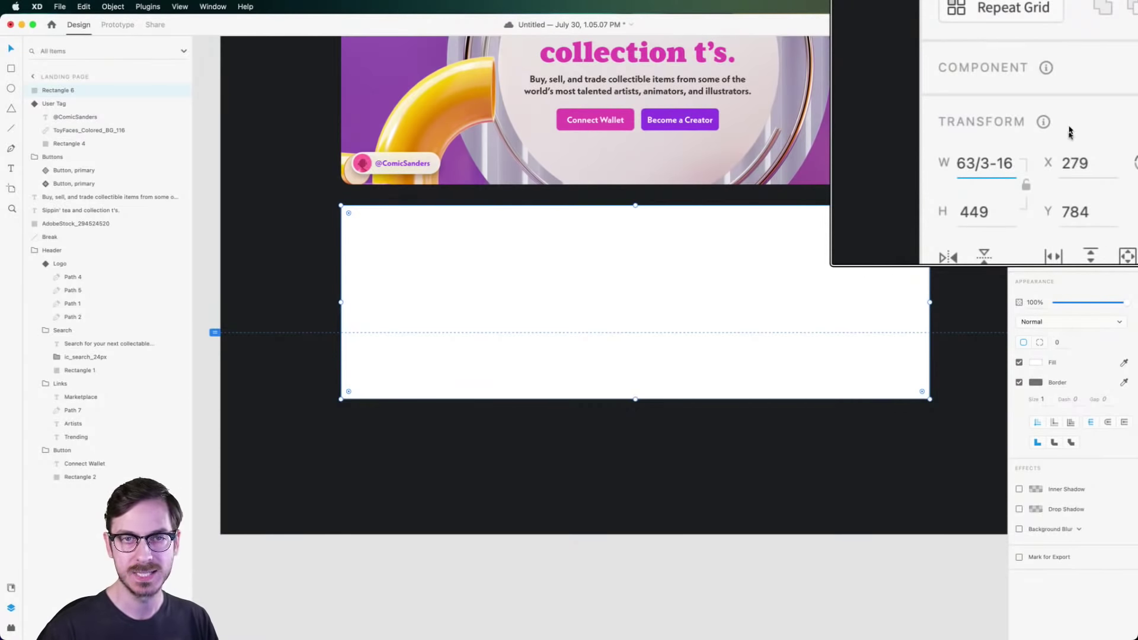
{"action": "key", "text": "Return"}
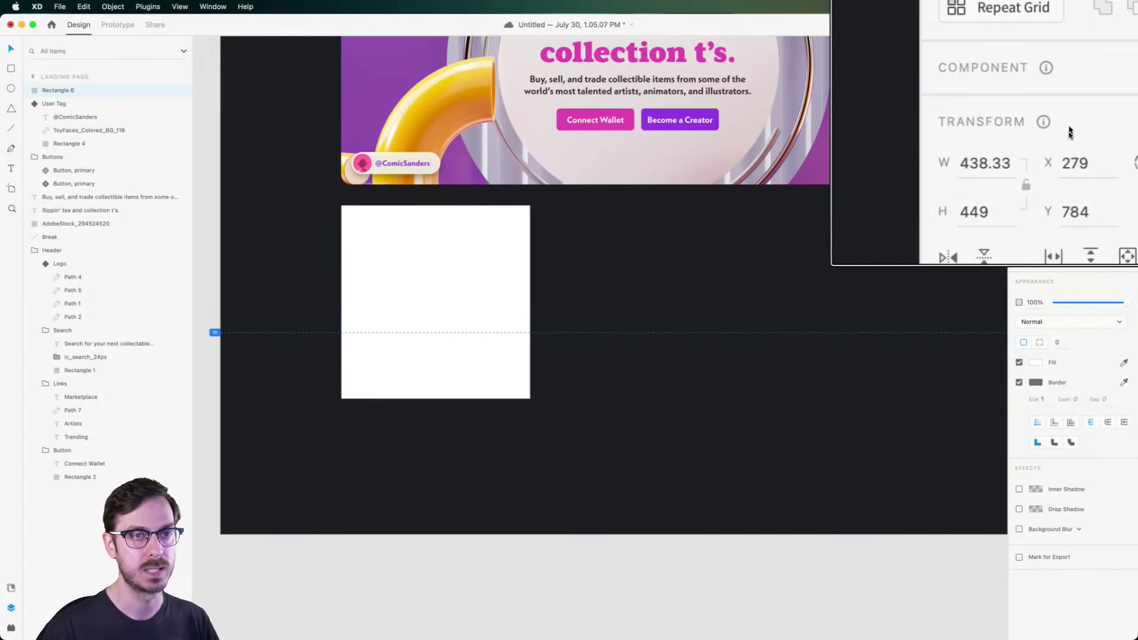
Try filling the row below the hero with two evenly spaced copies of the rectangle, and undo both copies.
{"action": "left_click_drag", "start_coordinate": [433, 288], "coordinate": [640, 265]}
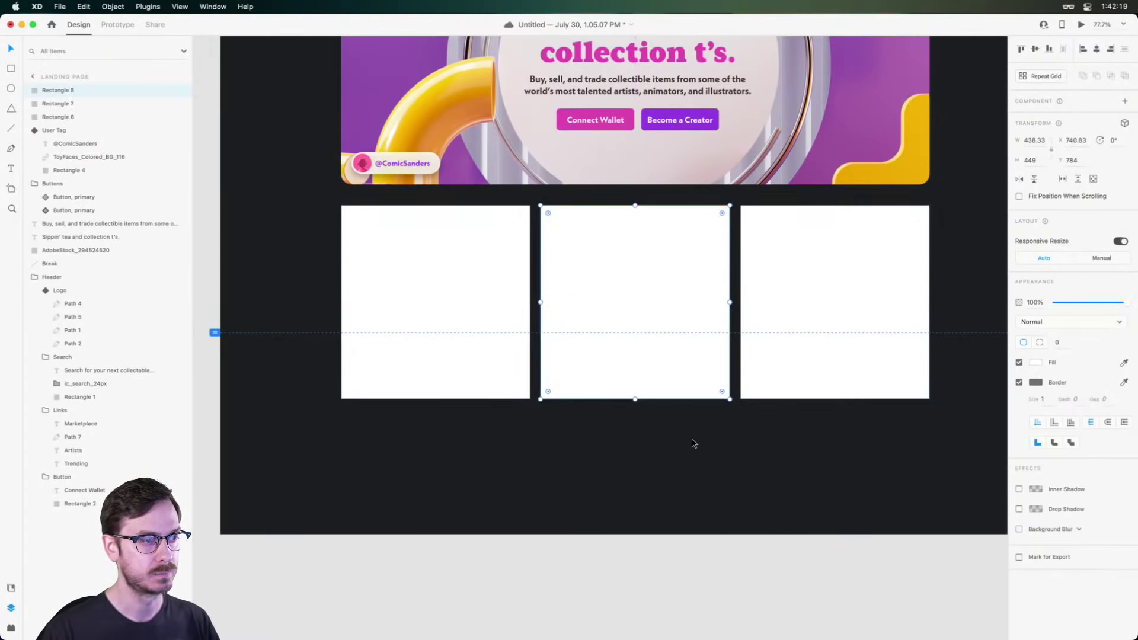
{"action": "key", "text": "super+z"}
{"action": "key", "text": "super+z"}
{"action": "scroll", "coordinate": [407, 253], "scroll_direction": "up", "scroll_amount": 5}
{"action": "scroll", "coordinate": [405, 261], "scroll_direction": "up", "scroll_amount": 2}
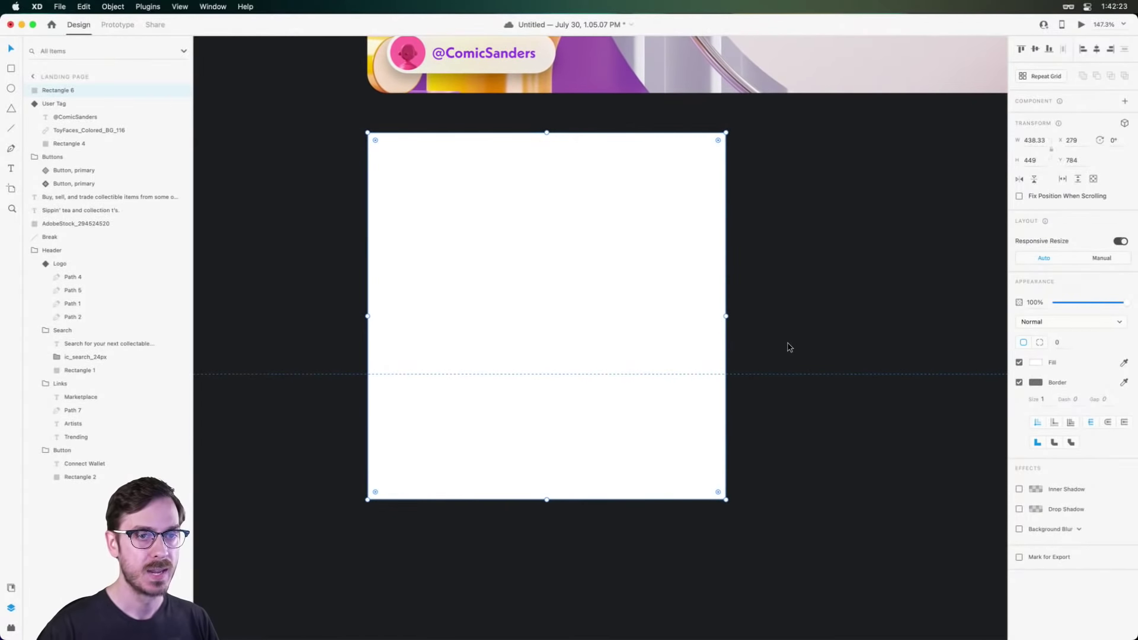
Fill the card rectangle below the hero image with the dark blue-grey colour #2F3339.
{"action": "scroll", "coordinate": [577, 259], "scroll_direction": "left", "scroll_amount": 2}
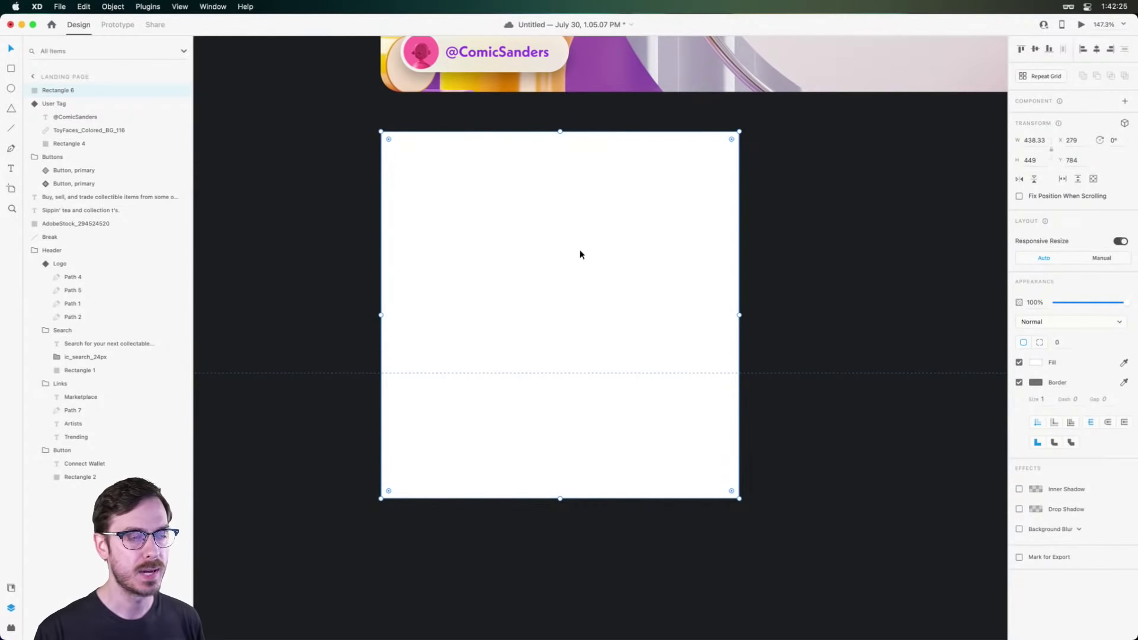
{"action": "scroll", "coordinate": [615, 253], "scroll_direction": "up", "scroll_amount": 10}
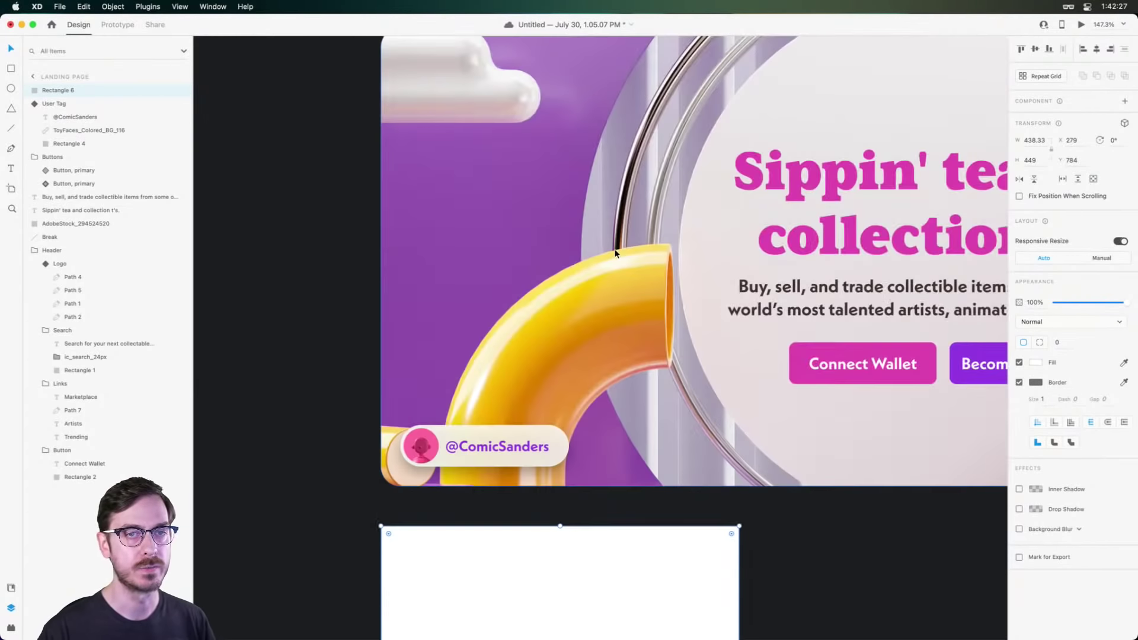
{"action": "scroll", "coordinate": [714, 376], "scroll_direction": "down", "scroll_amount": 10}
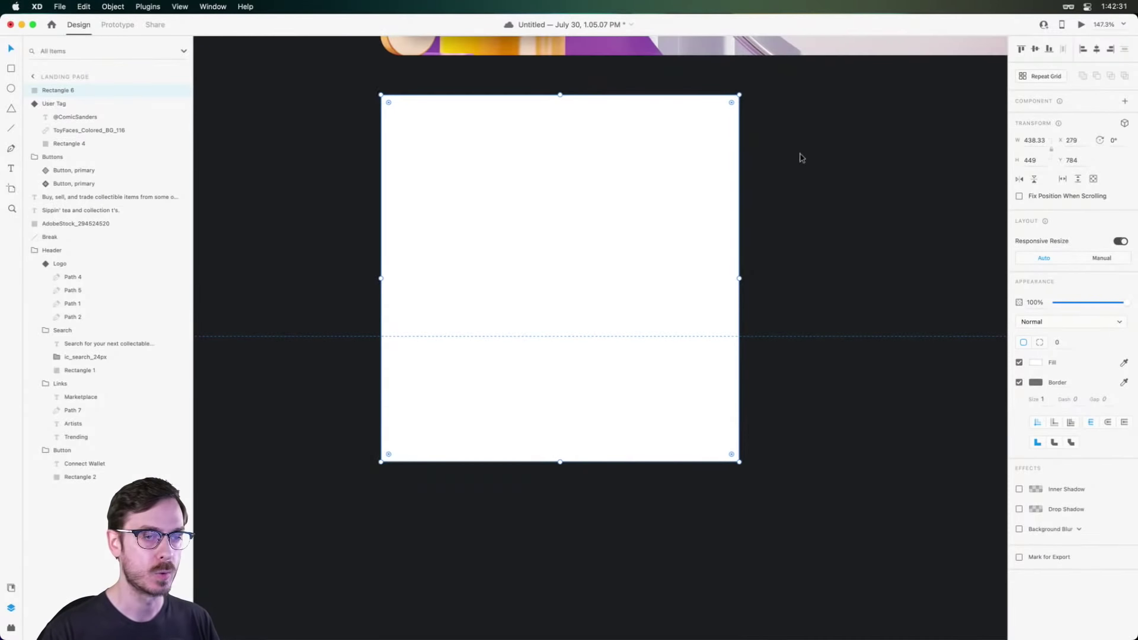
{"action": "left_click", "coordinate": [1036, 364]}
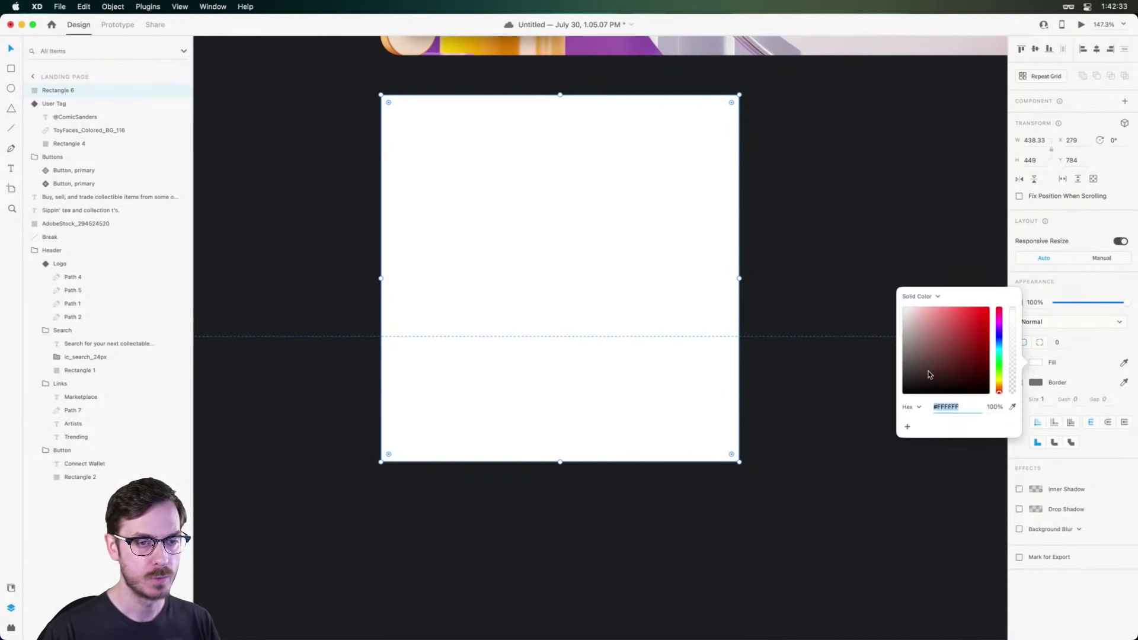
{"action": "left_click", "coordinate": [999, 346]}
{"action": "left_click_drag", "start_coordinate": [999, 346], "coordinate": [998, 342]}
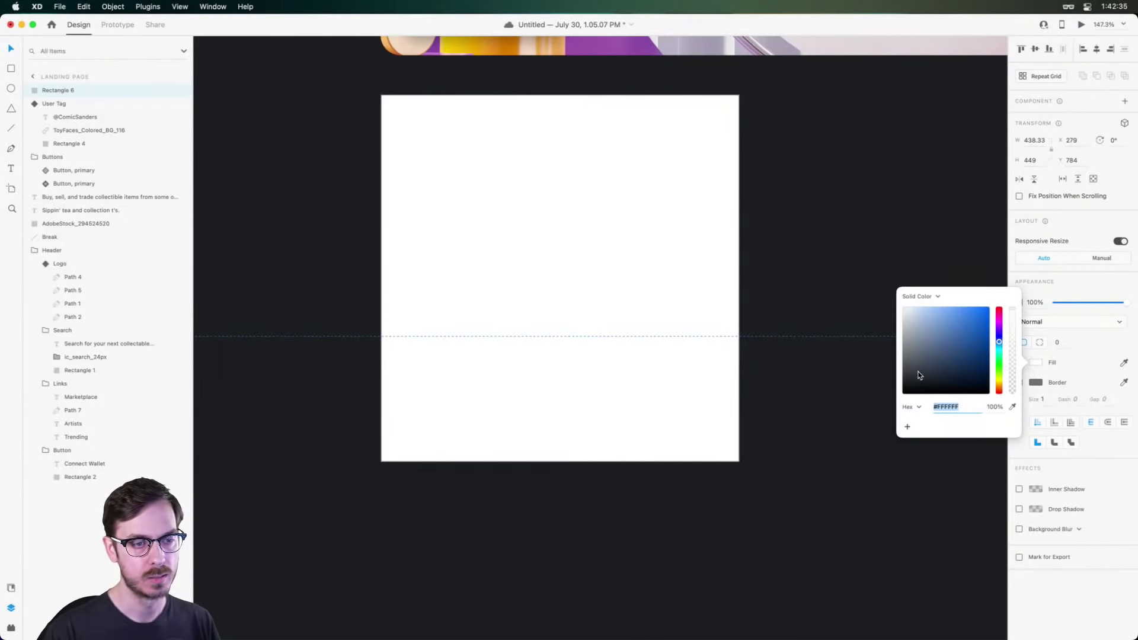
{"action": "left_click_drag", "start_coordinate": [919, 375], "coordinate": [919, 376]}
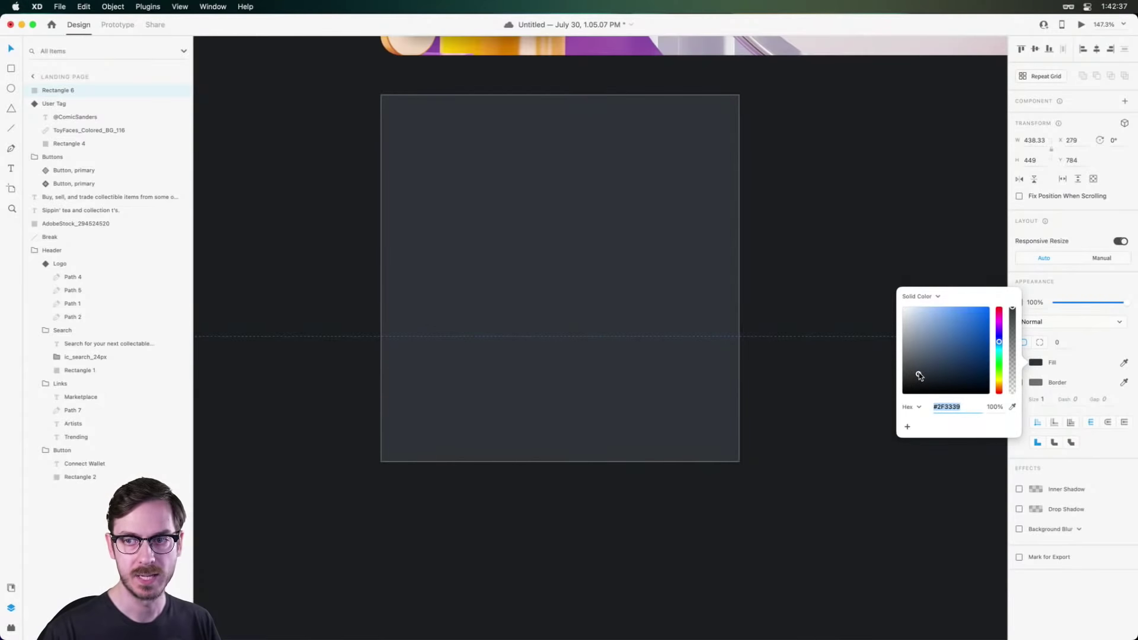
{"action": "left_click", "coordinate": [1093, 294]}
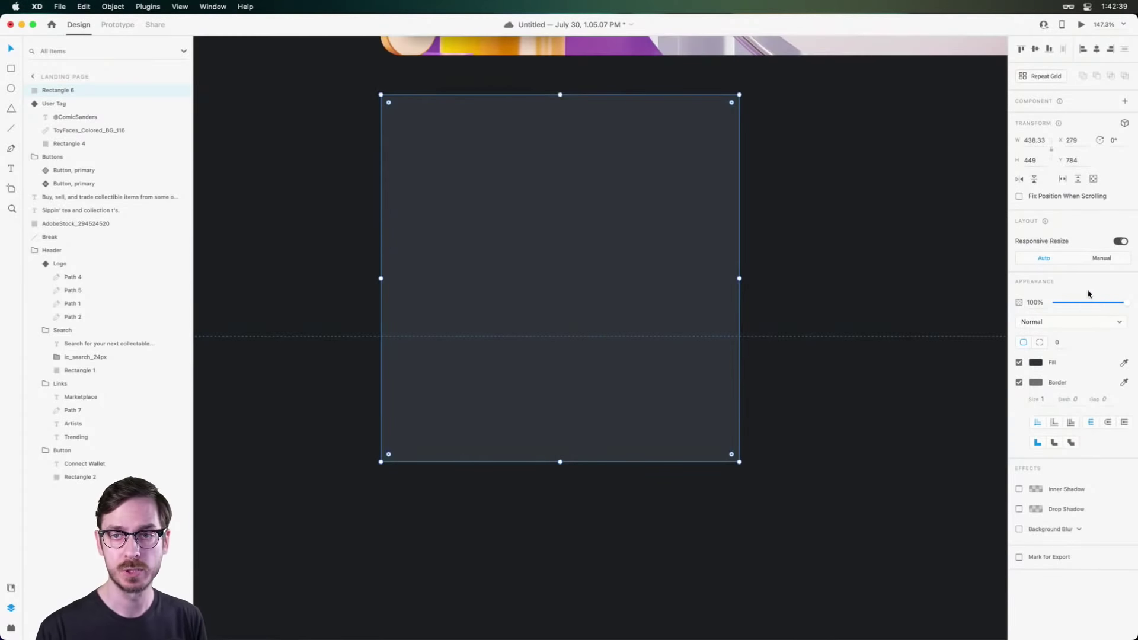
Set the card rectangle's border to white #FFFFFF at 5% opacity.
{"action": "left_click", "coordinate": [1036, 384]}
{"action": "left_click_drag", "start_coordinate": [1012, 332], "coordinate": [1013, 402]}
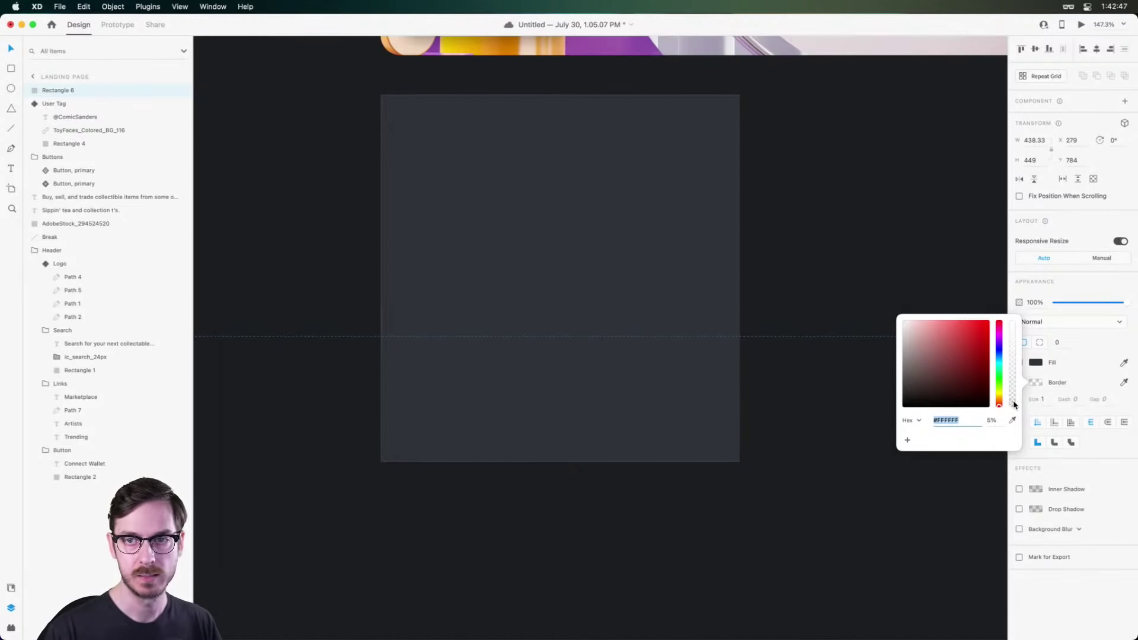
{"action": "left_click", "coordinate": [1087, 289]}
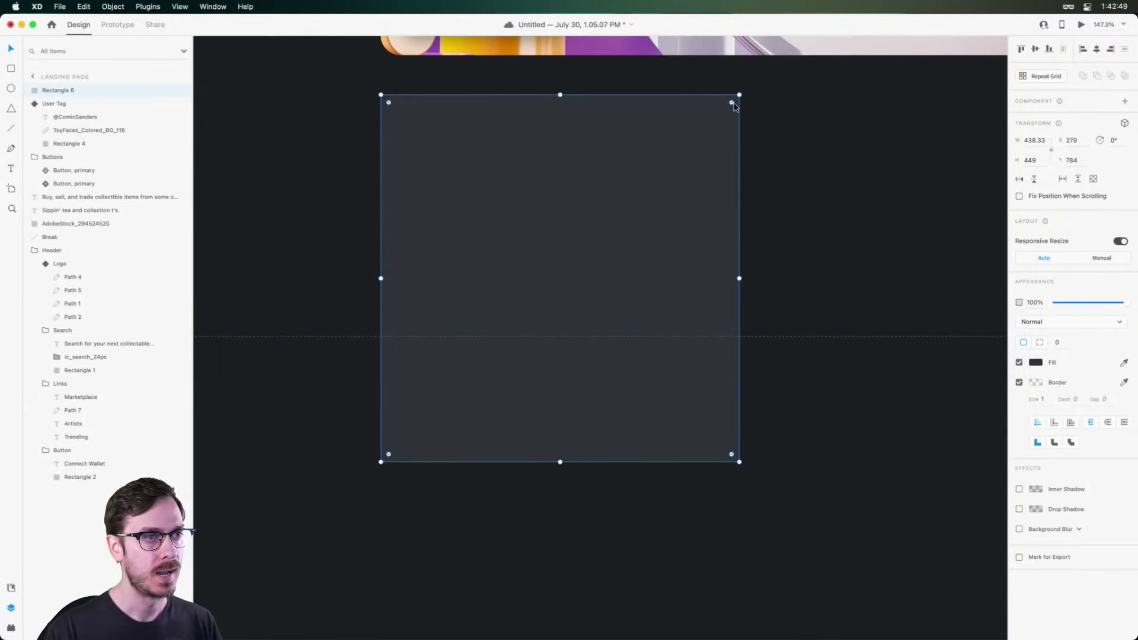
Try a corner radius of 16 on the card rectangle.
{"action": "left_click", "coordinate": [1058, 342]}
{"action": "type", "text": "16"}
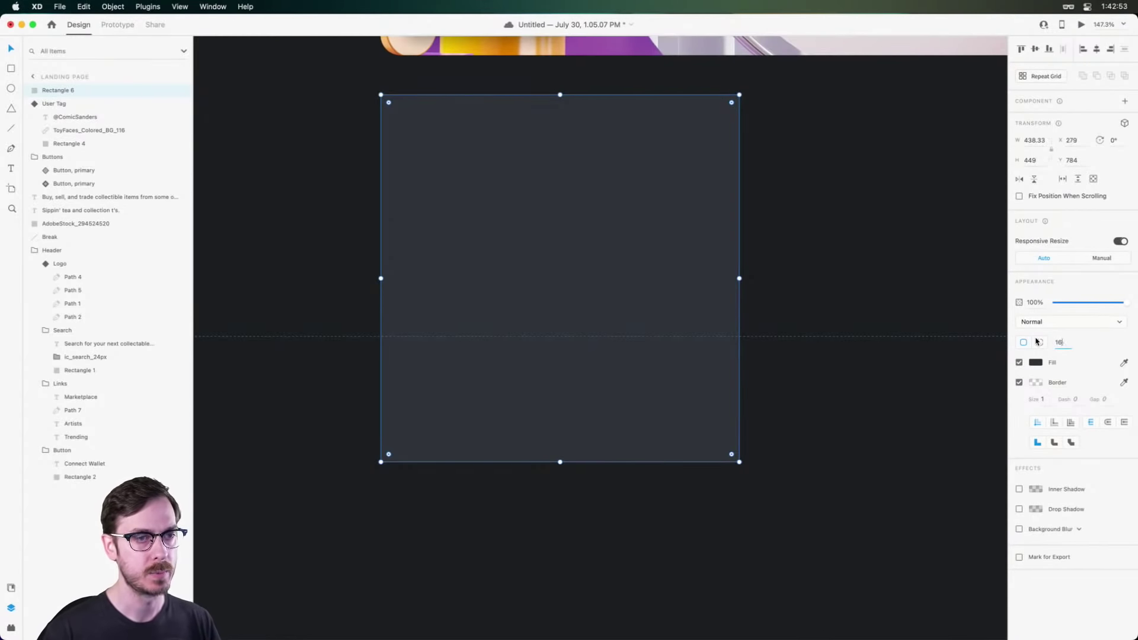
{"action": "key", "text": "Return"}
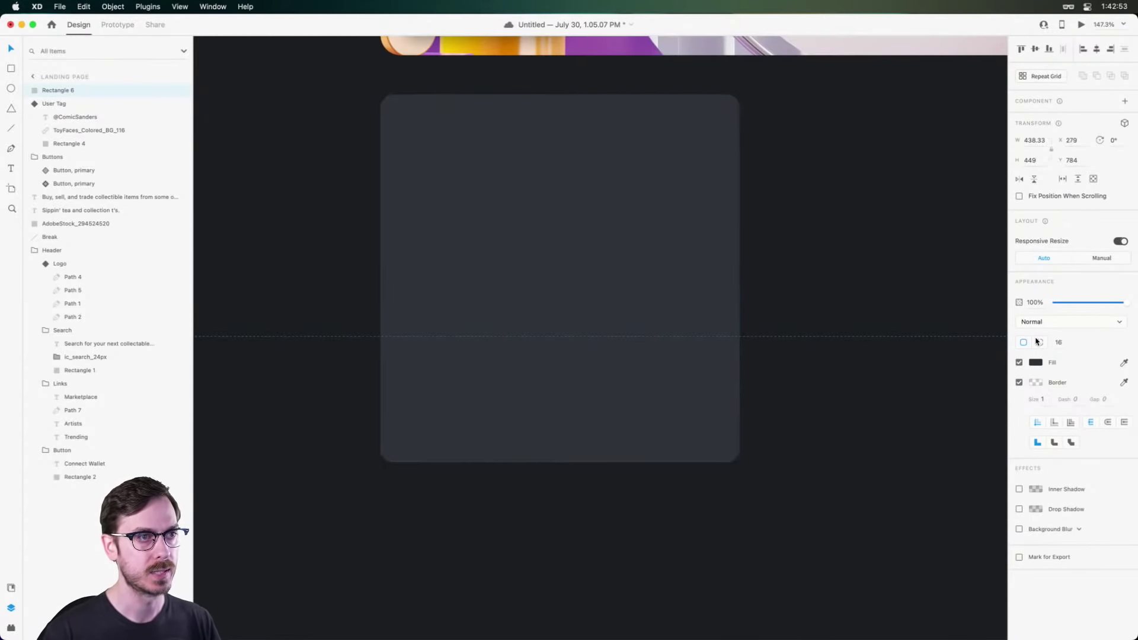
{"action": "key", "text": "super+Return"}
{"action": "key", "text": "super+w"}
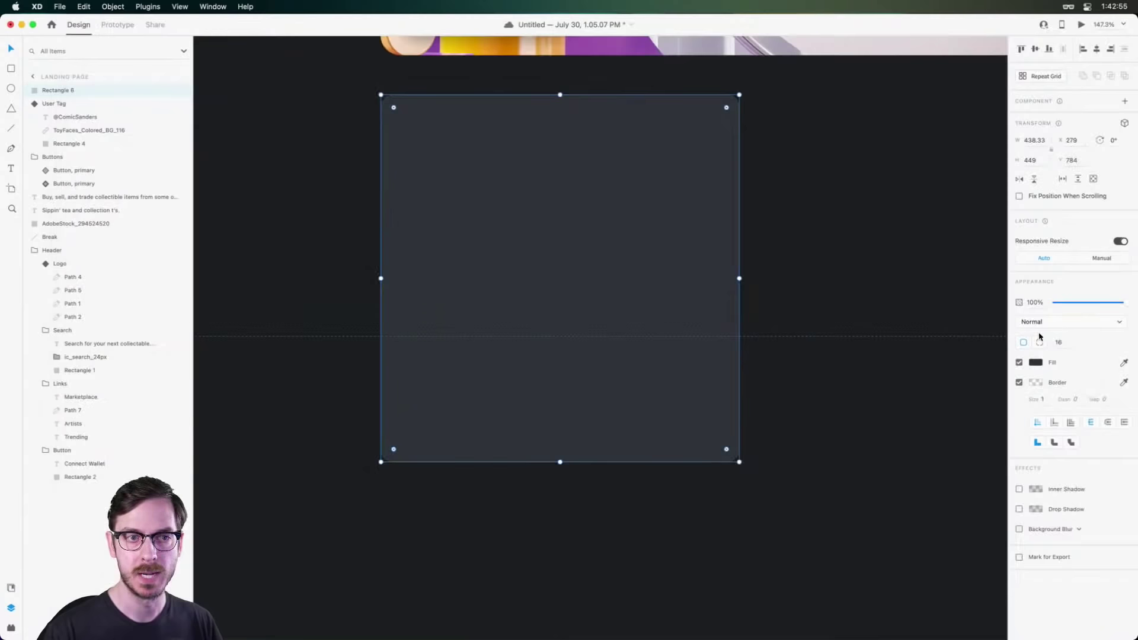
Set the card rectangle's corner radius to 8.
{"action": "left_click", "coordinate": [1059, 343]}
{"action": "type", "text": "8"}
{"action": "key", "text": "Return"}
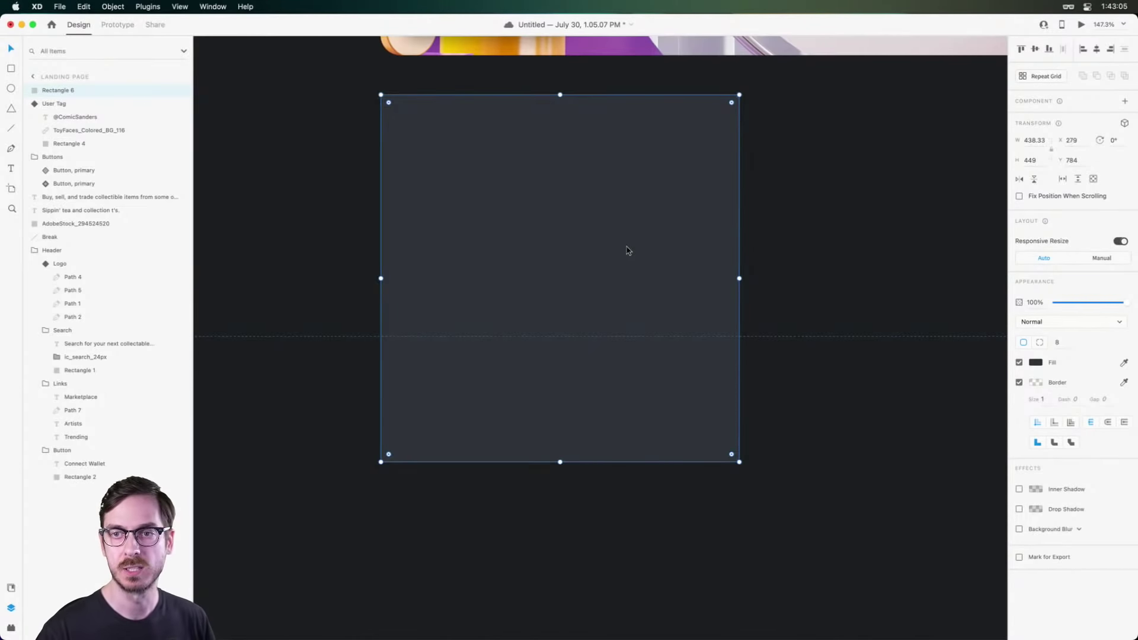
Duplicate the card rectangle in place and shorten the copy from its lower edge to a height of about 285.
{"action": "scroll", "coordinate": [640, 256], "scroll_direction": "up", "scroll_amount": 2}
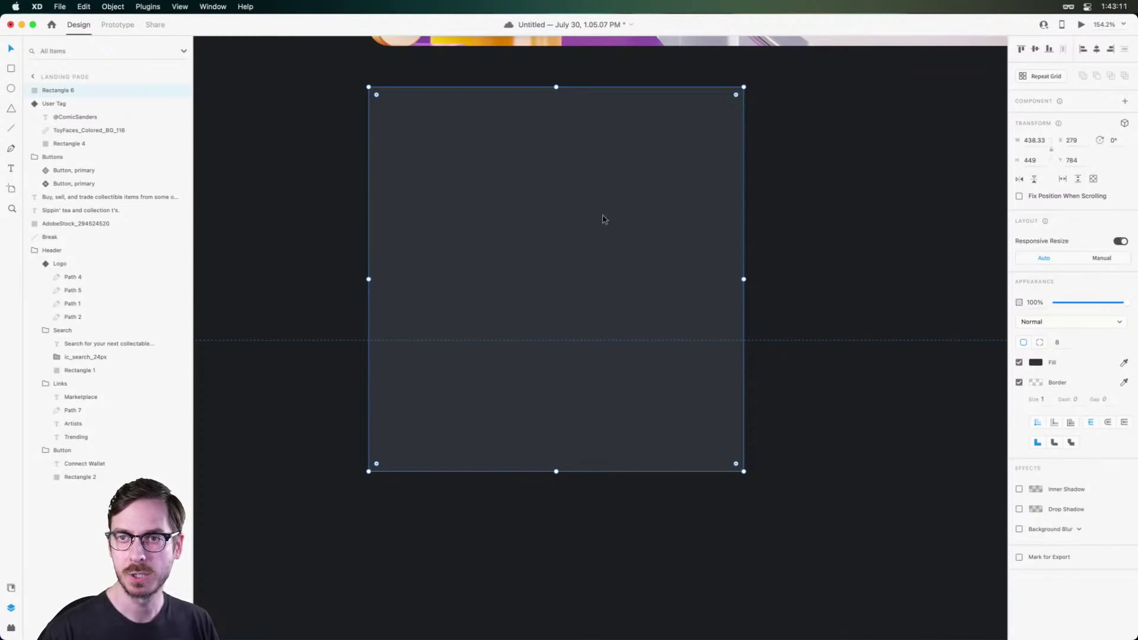
{"action": "scroll", "coordinate": [627, 218], "scroll_direction": "up", "scroll_amount": 2}
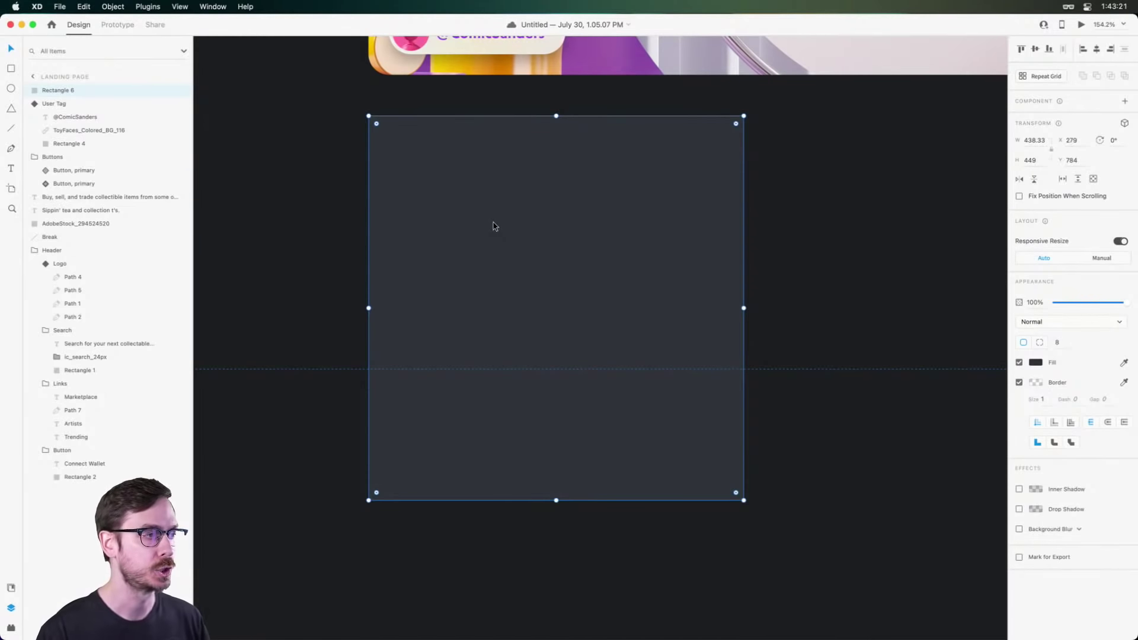
{"action": "key", "text": "super+d"}
{"action": "left_click_drag", "start_coordinate": [556, 500], "coordinate": [563, 360]}
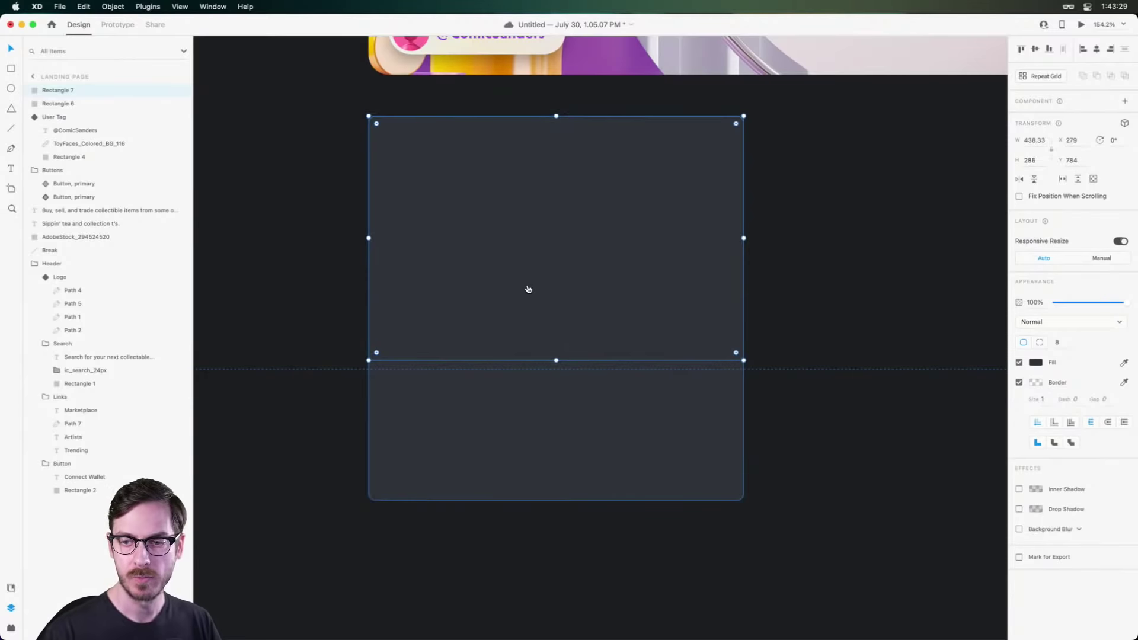
Fill the shortened rectangle with the image AdobeStock_320629110.jpeg from the Neon folder in Finder.
{"action": "key", "text": "super+Tab"}
{"action": "scroll", "coordinate": [574, 284], "scroll_direction": "down", "scroll_amount": 3}
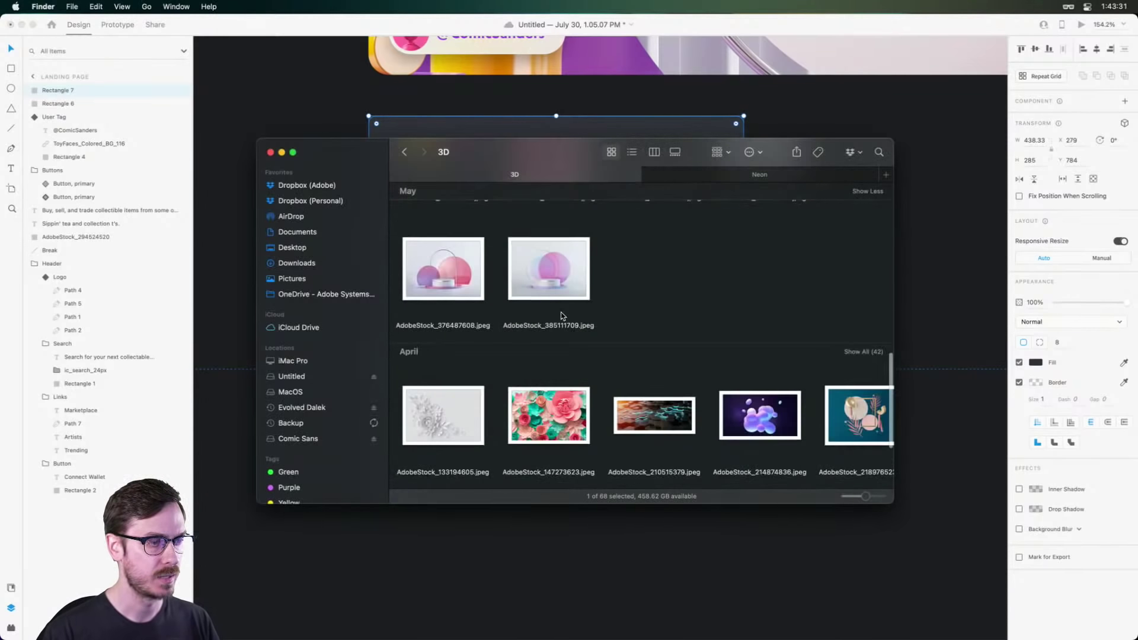
{"action": "scroll", "coordinate": [563, 316], "scroll_direction": "down", "scroll_amount": 3}
{"action": "left_click", "coordinate": [687, 175]}
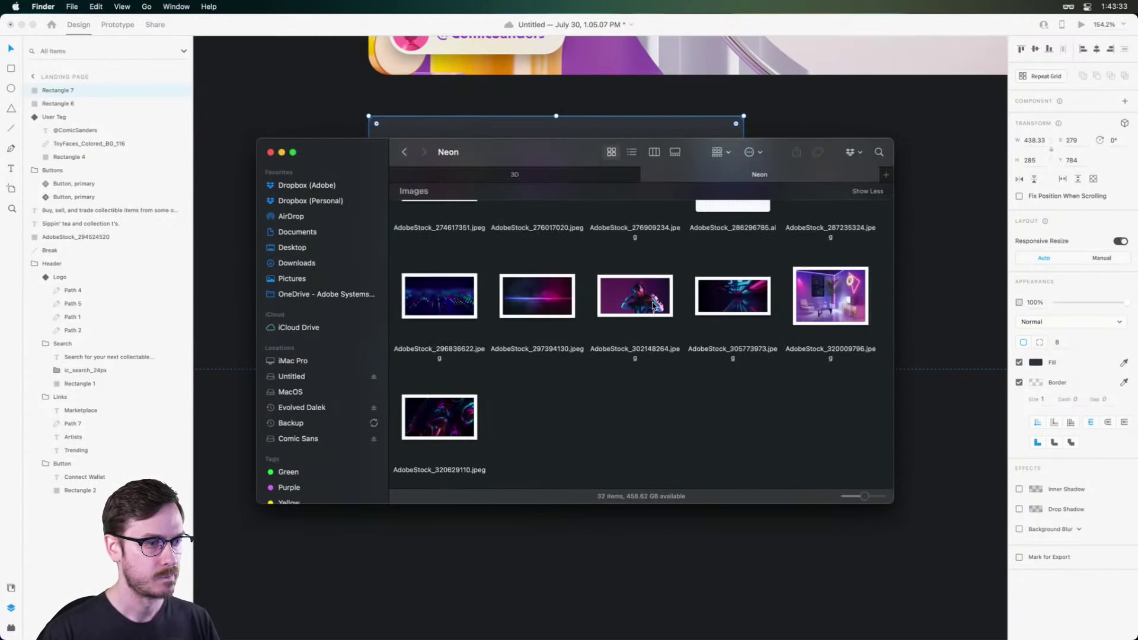
{"action": "left_click_drag", "start_coordinate": [432, 404], "coordinate": [521, 234]}
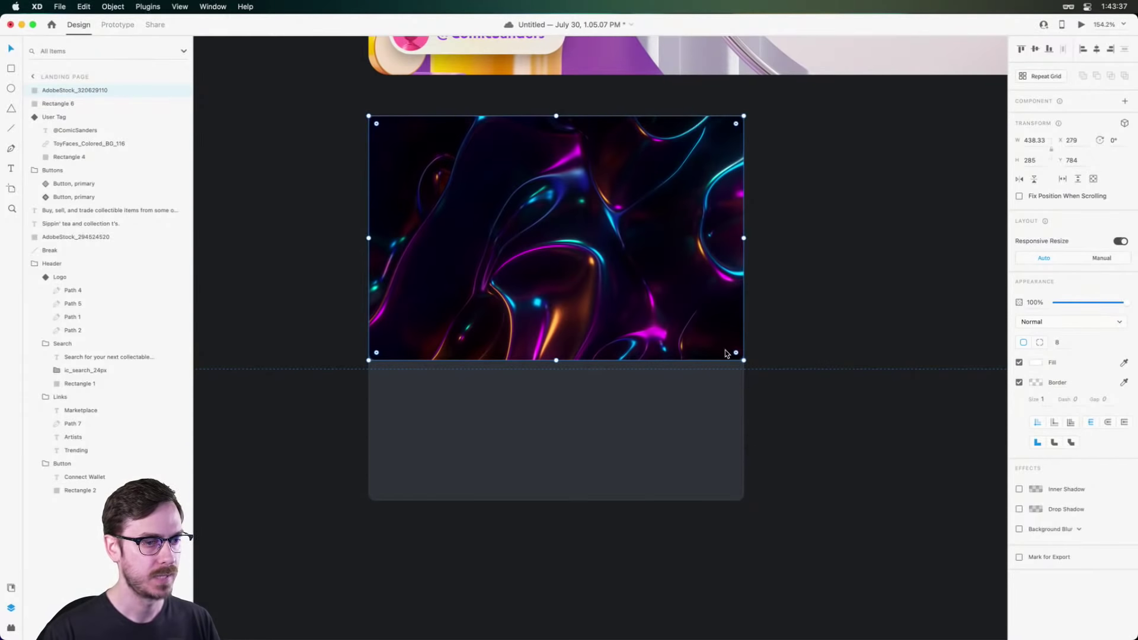
{"action": "left_click", "coordinate": [812, 313]}
Square off the card image's two lower corners to radius 0, keeping the upper corners at 8.
{"action": "left_click", "coordinate": [736, 353]}
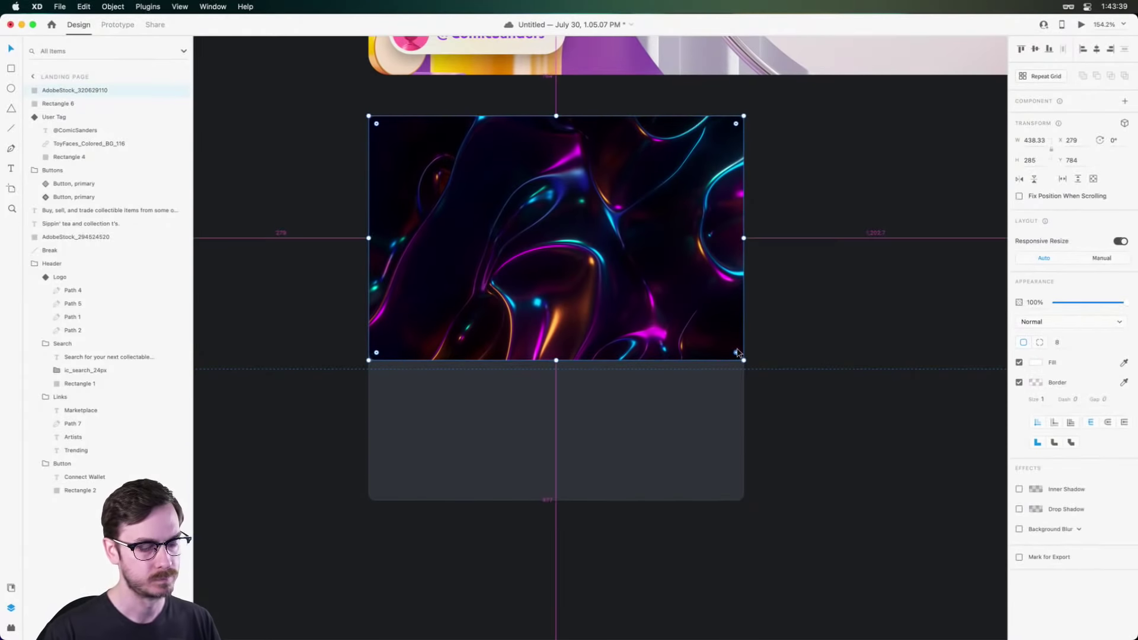
{"action": "scroll", "coordinate": [736, 353], "scroll_direction": "up", "scroll_amount": 5}
{"action": "left_click_drag", "start_coordinate": [741, 355], "coordinate": [772, 368]}
{"action": "scroll", "coordinate": [614, 350], "scroll_direction": "left", "scroll_amount": 6}
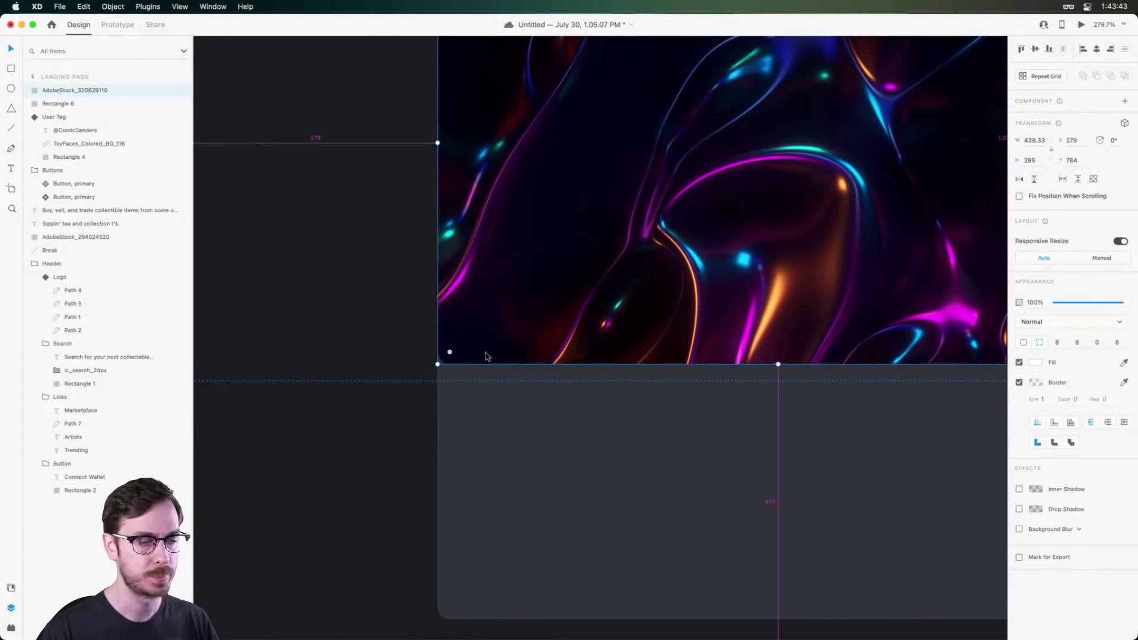
{"action": "left_click_drag", "start_coordinate": [449, 352], "coordinate": [445, 356]}
{"action": "scroll", "coordinate": [736, 404], "scroll_direction": "down", "scroll_amount": 5}
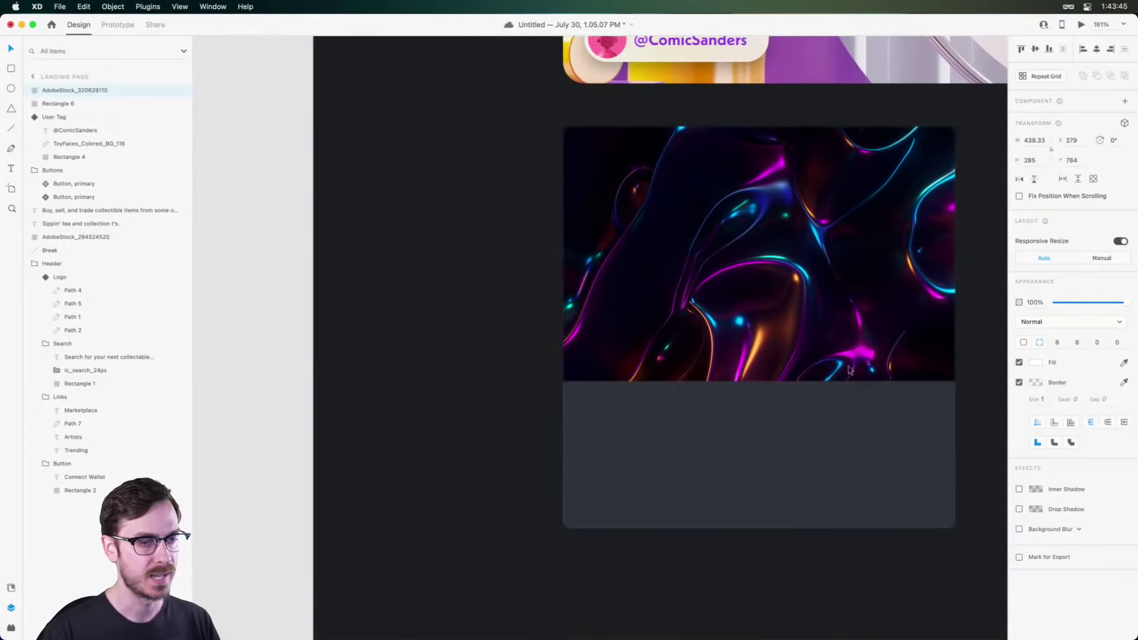
{"action": "left_click", "coordinate": [965, 261]}
{"action": "left_click_drag", "start_coordinate": [968, 256], "coordinate": [853, 272]}
{"action": "left_click", "coordinate": [570, 323]}
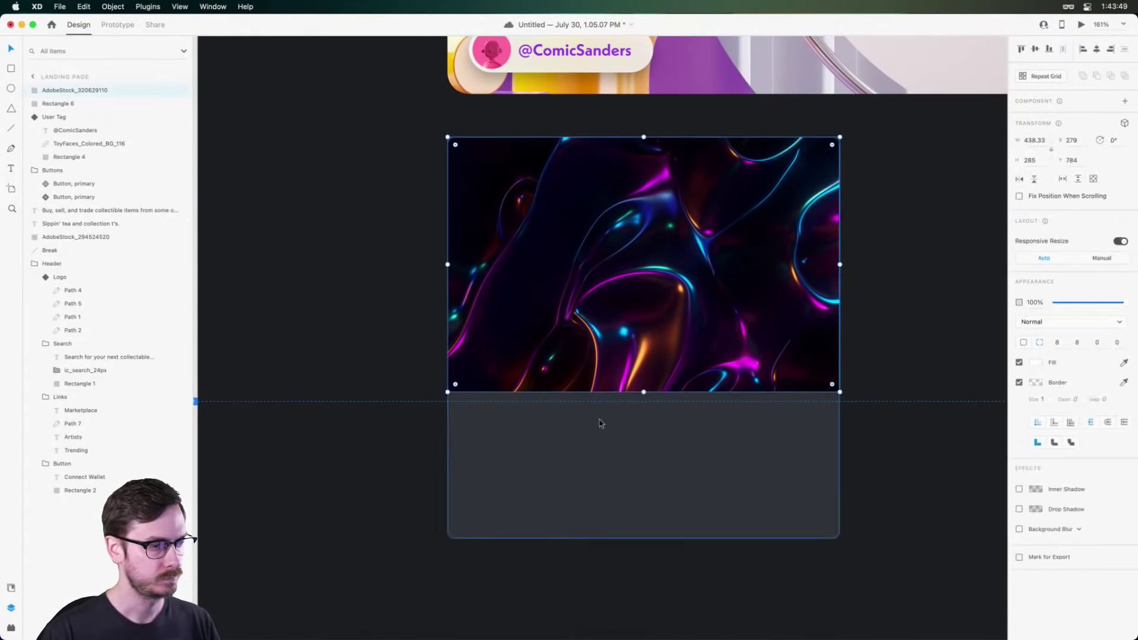
Add the text "Title of piece here" on the card just below the image and enlarge it to size 23.
{"action": "scroll", "coordinate": [495, 421], "scroll_direction": "up", "scroll_amount": 3}
{"action": "scroll", "coordinate": [510, 396], "scroll_direction": "down", "scroll_amount": 1}
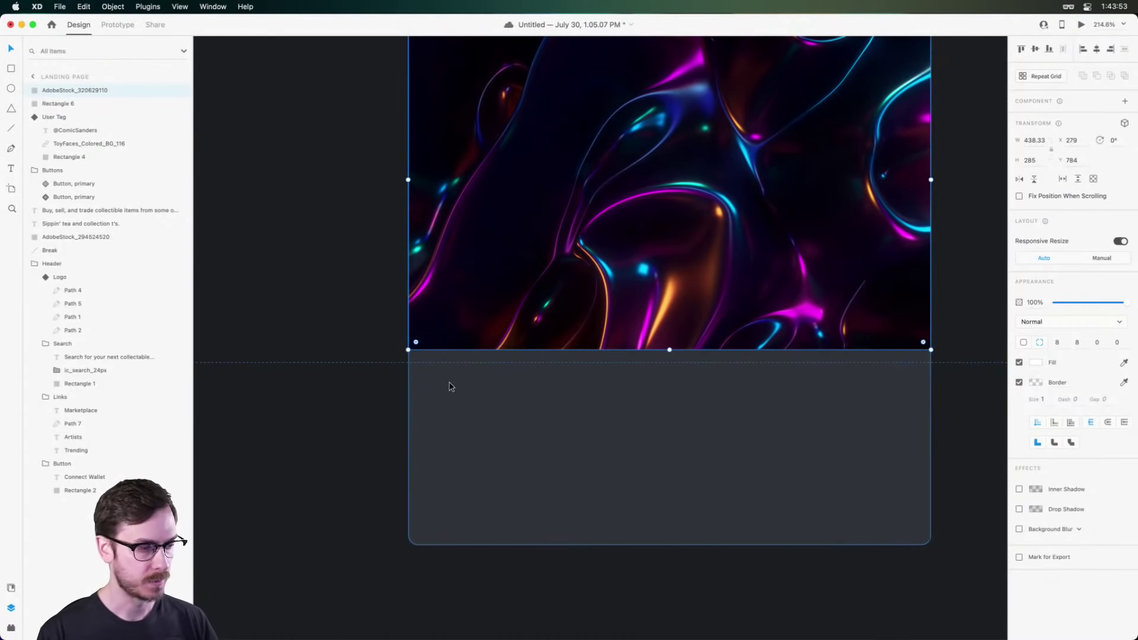
{"action": "key", "text": "t"}
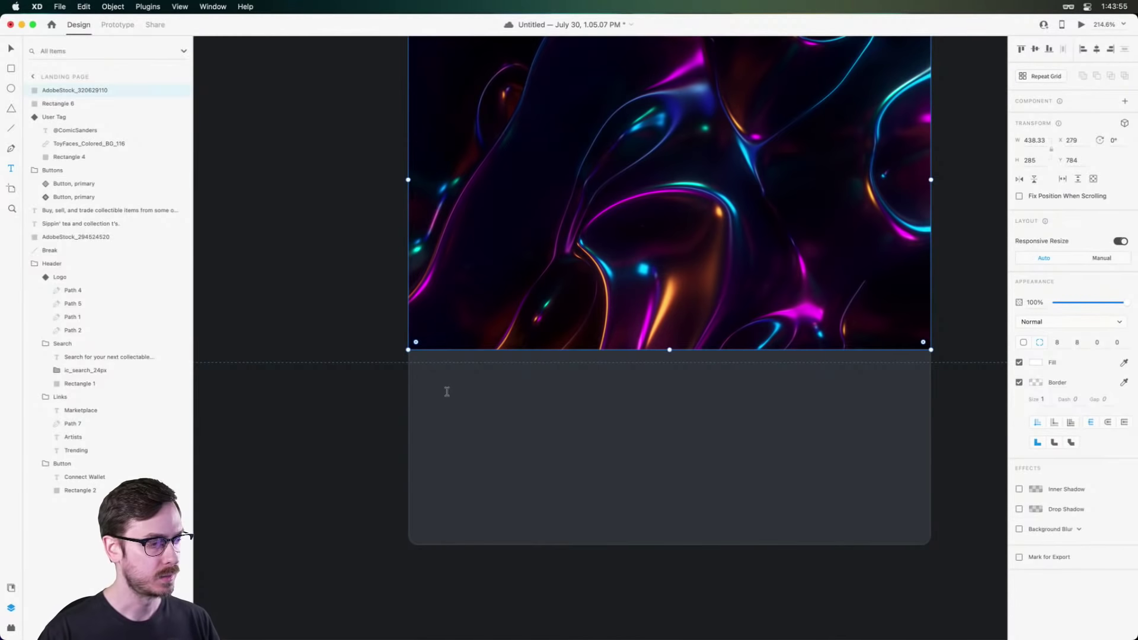
{"action": "left_click", "coordinate": [447, 392]}
{"action": "type", "text": "Title of"}
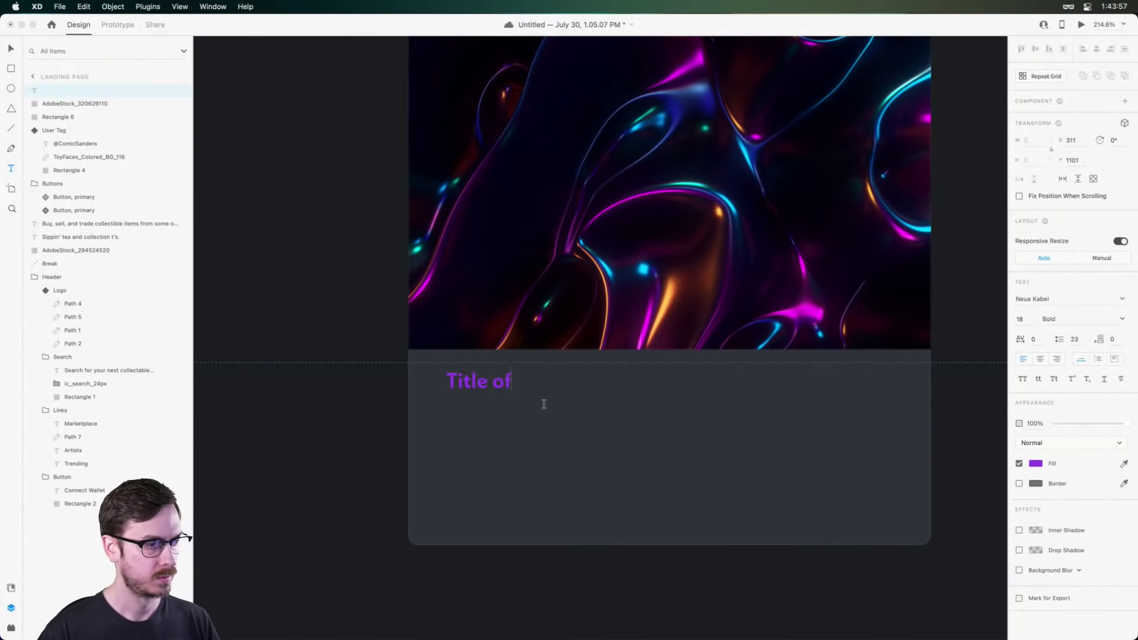
{"action": "type", "text": " piece here"}
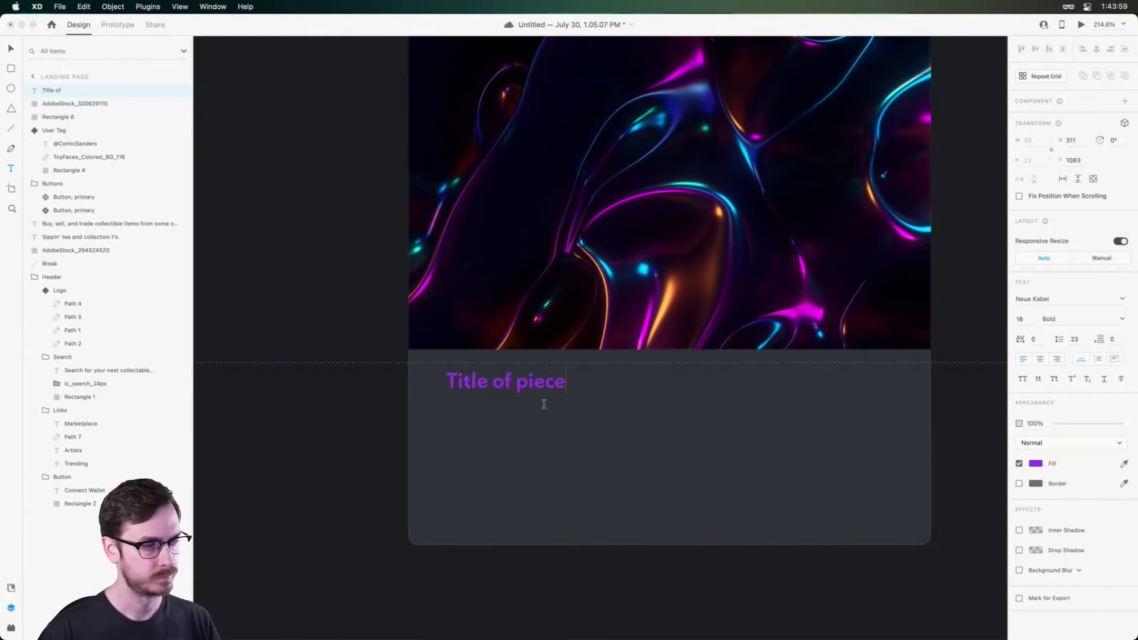
{"action": "key", "text": "Escape"}
{"action": "key", "text": "v"}
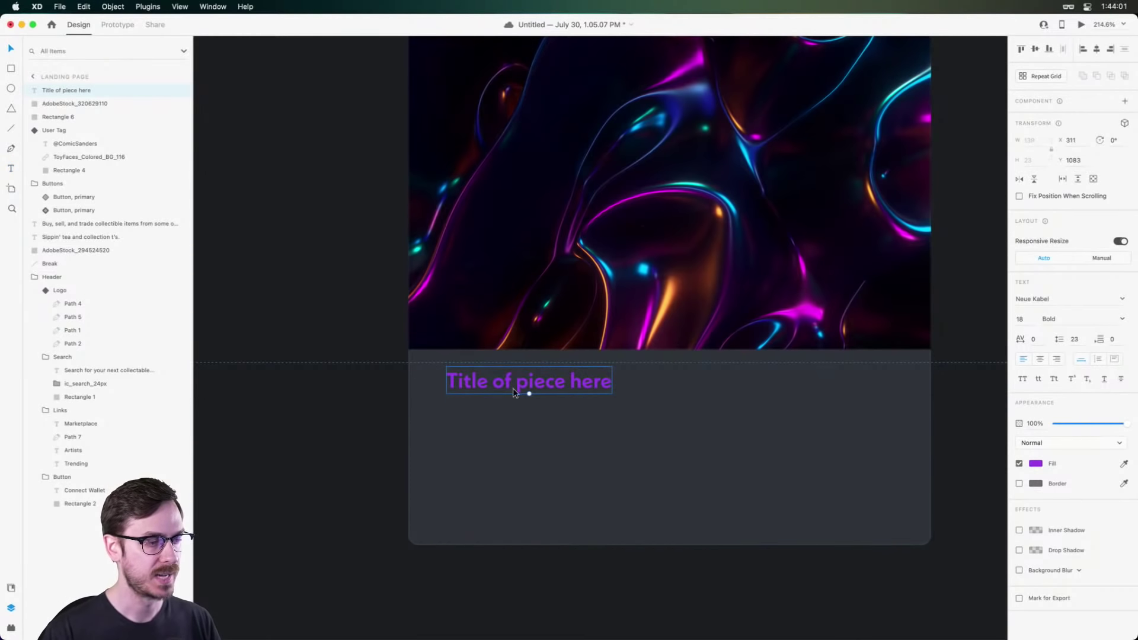
{"action": "left_click_drag", "start_coordinate": [530, 395], "coordinate": [551, 375]}
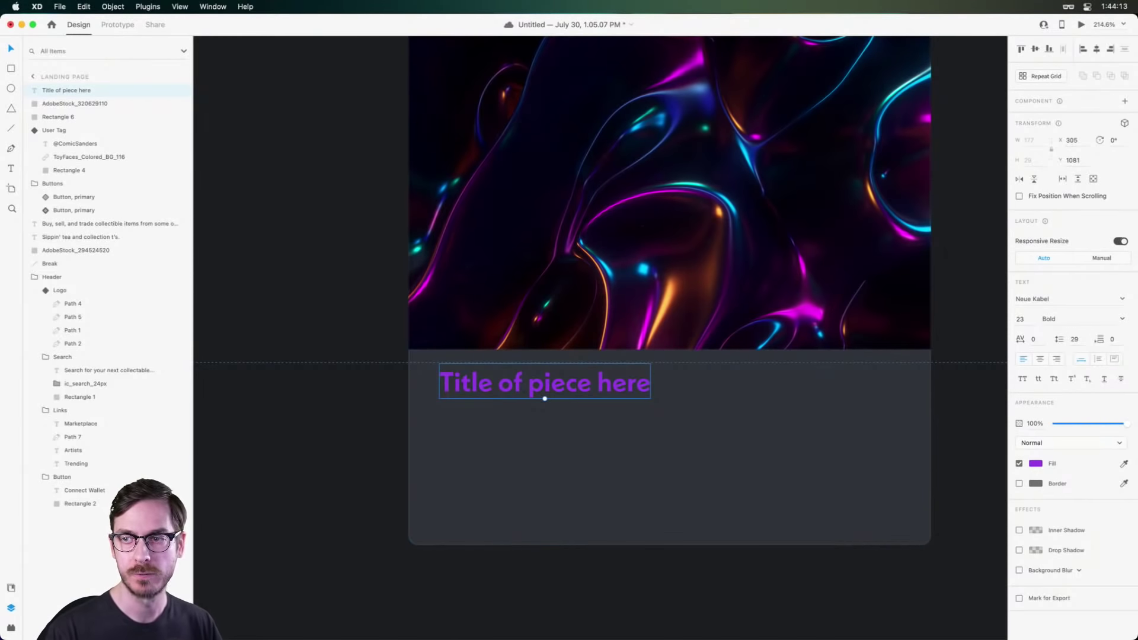
Check the hero headline's font and apply the same AureaUltra font to the card title.
{"action": "scroll", "coordinate": [823, 244], "scroll_direction": "up", "scroll_amount": 5}
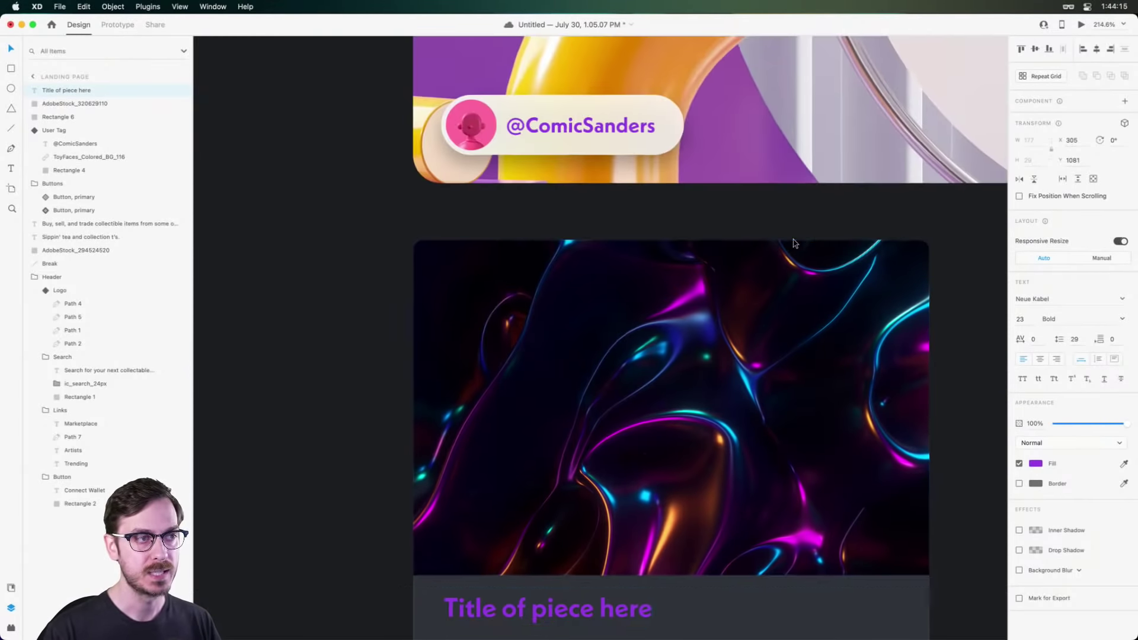
{"action": "scroll", "coordinate": [794, 243], "scroll_direction": "down", "scroll_amount": 5}
{"action": "left_click", "coordinate": [920, 133]}
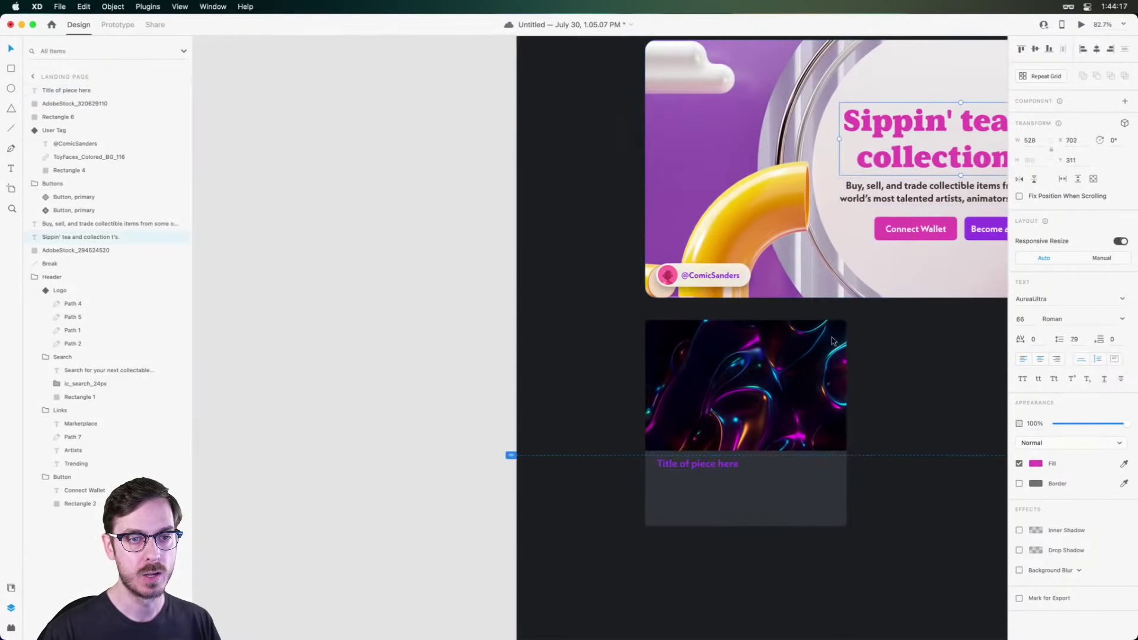
{"action": "scroll", "coordinate": [739, 479], "scroll_direction": "up", "scroll_amount": 5}
{"action": "left_click", "coordinate": [640, 452]}
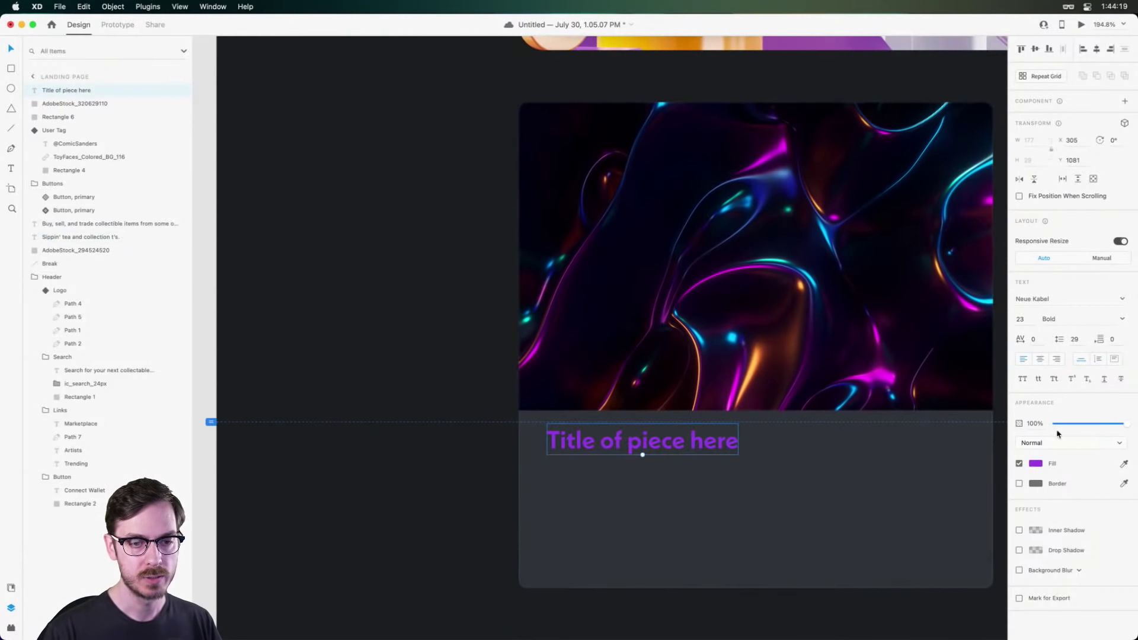
{"action": "left_click", "coordinate": [1064, 303]}
{"action": "type", "text": "AureaUltra"}
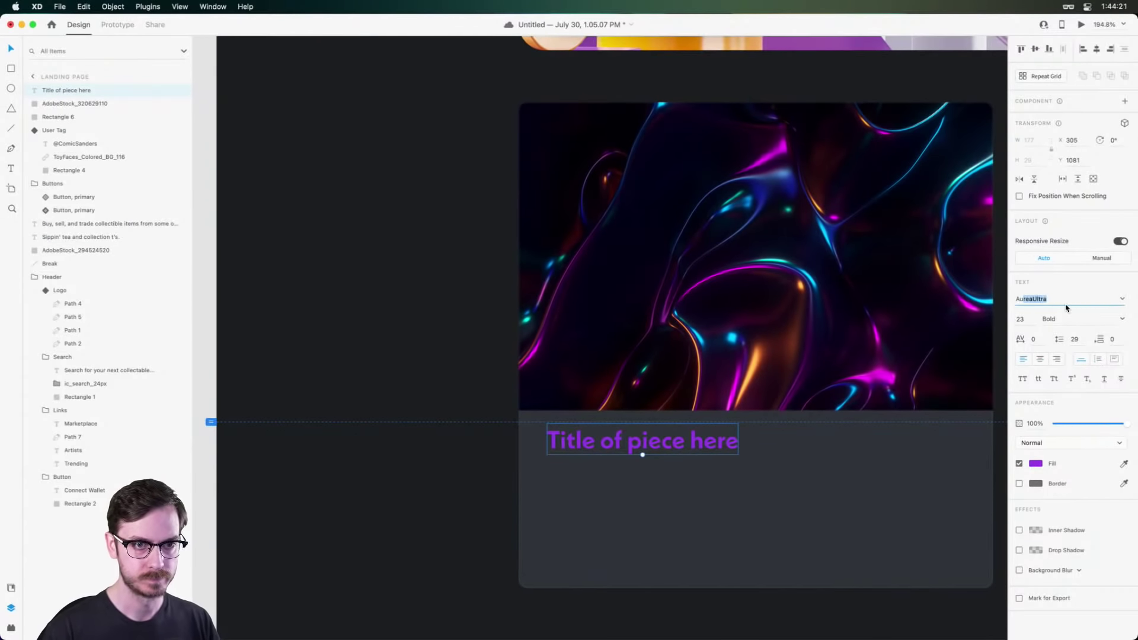
{"action": "key", "text": "Return"}
Switch the card title to the Italic style and reduce its size to 22.
{"action": "left_click", "coordinate": [1122, 319]}
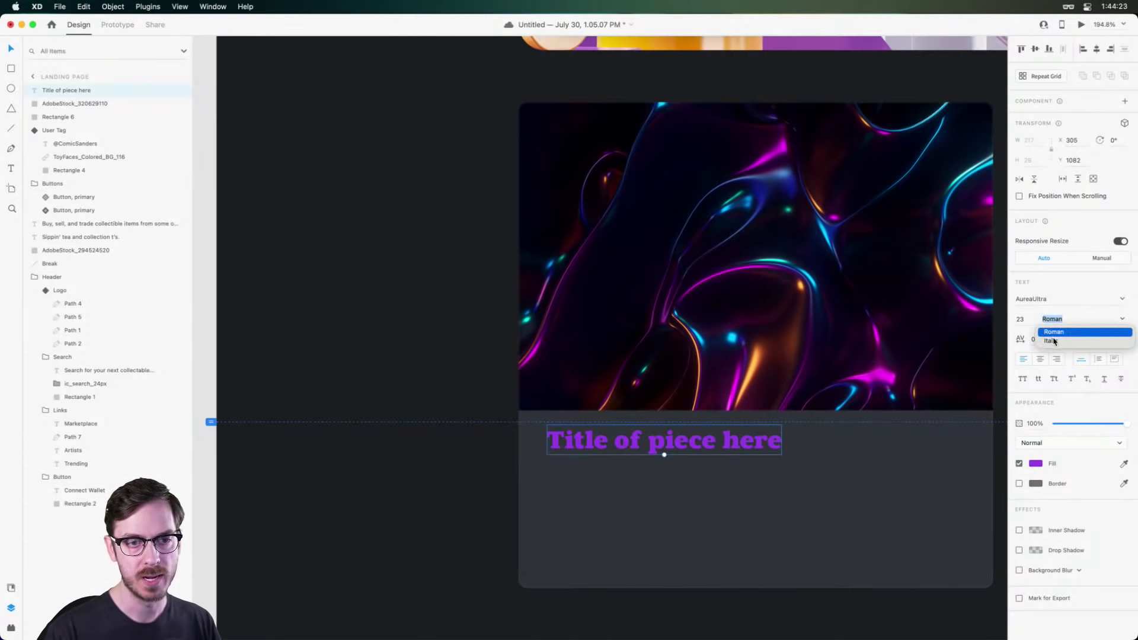
{"action": "left_click", "coordinate": [1053, 342]}
{"action": "left_click", "coordinate": [1020, 319]}
{"action": "key", "text": "Down"}
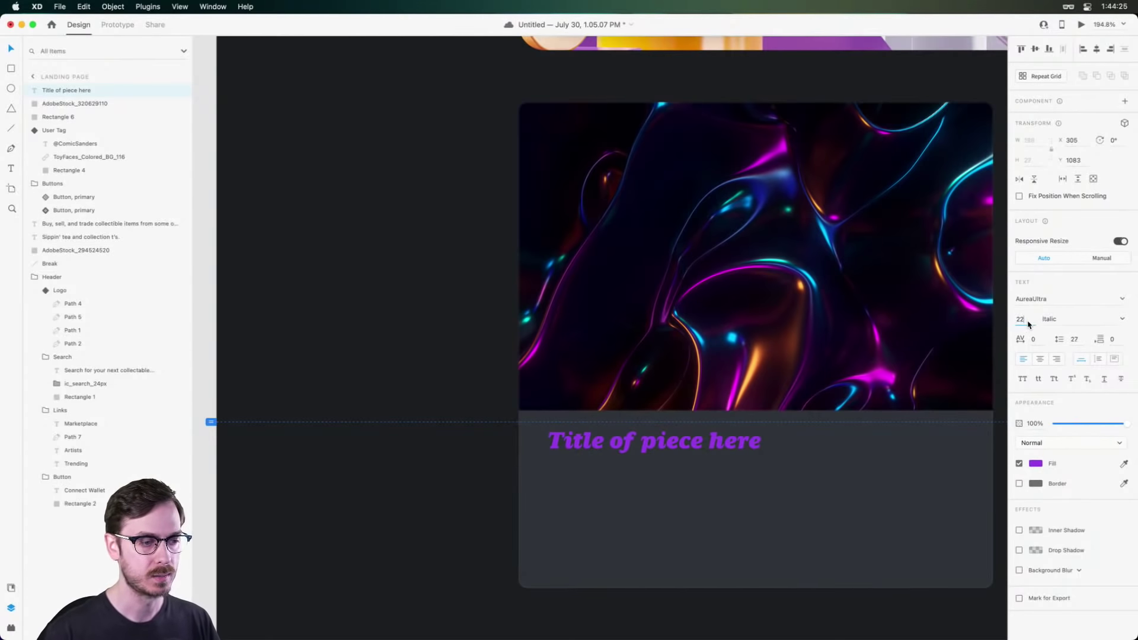
Change the card title's fill to white and move it slightly up and left to X 300, Y 1081.
{"action": "left_click", "coordinate": [1035, 464]}
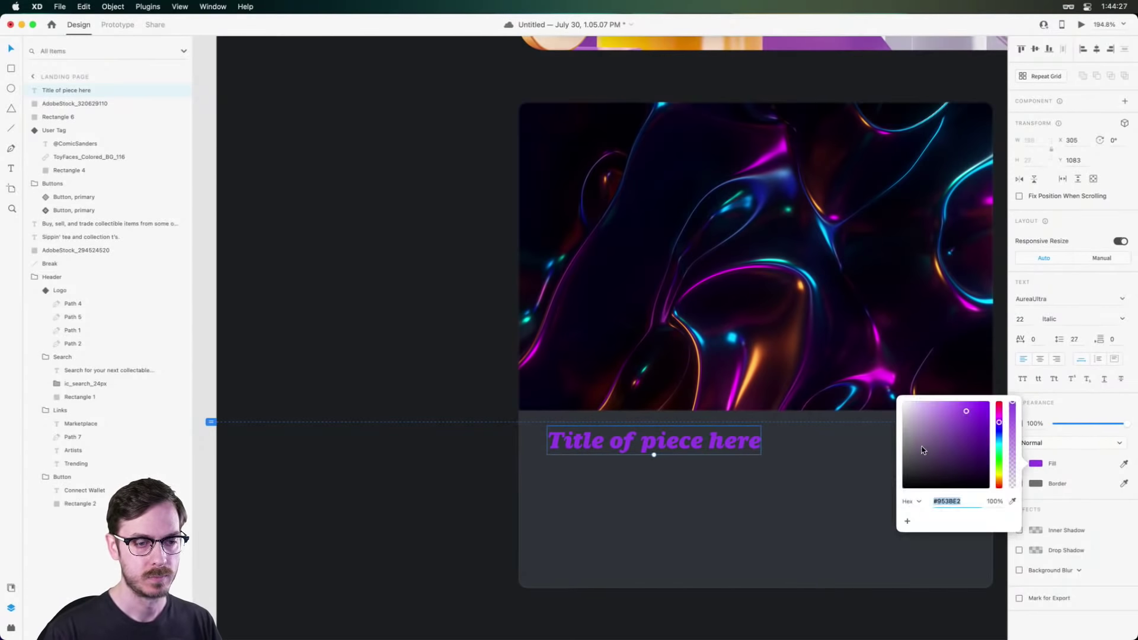
{"action": "left_click_drag", "start_coordinate": [925, 450], "coordinate": [870, 384]}
{"action": "left_click", "coordinate": [1079, 286]}
{"action": "scroll", "coordinate": [774, 411], "scroll_direction": "down", "scroll_amount": 4}
{"action": "scroll", "coordinate": [774, 411], "scroll_direction": "right", "scroll_amount": 3}
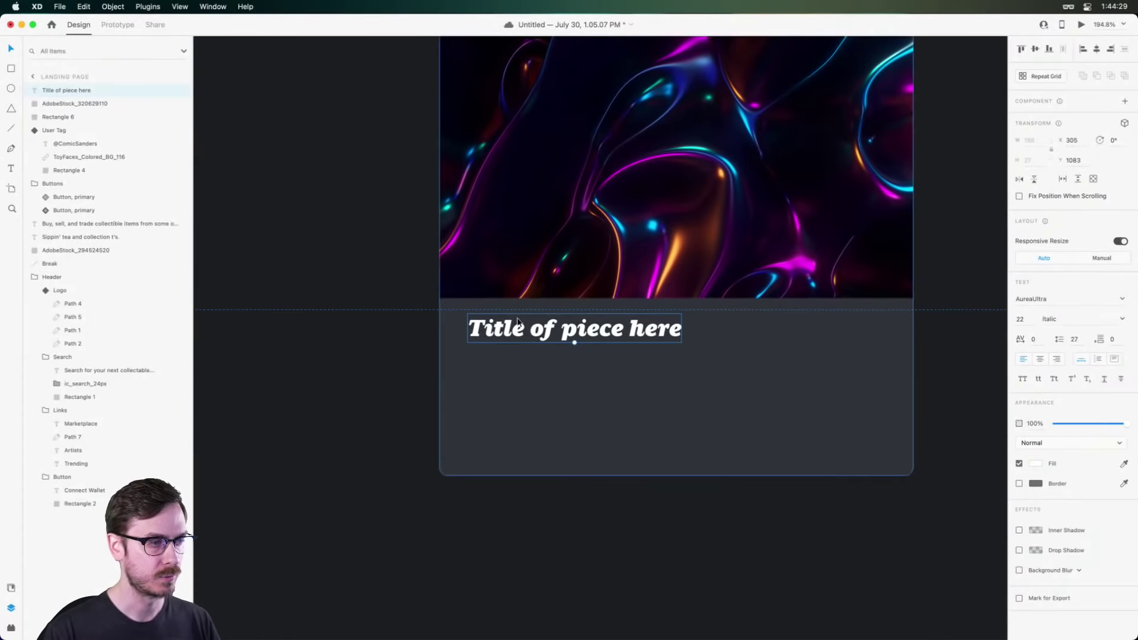
{"action": "left_click_drag", "start_coordinate": [505, 332], "coordinate": [499, 329]}
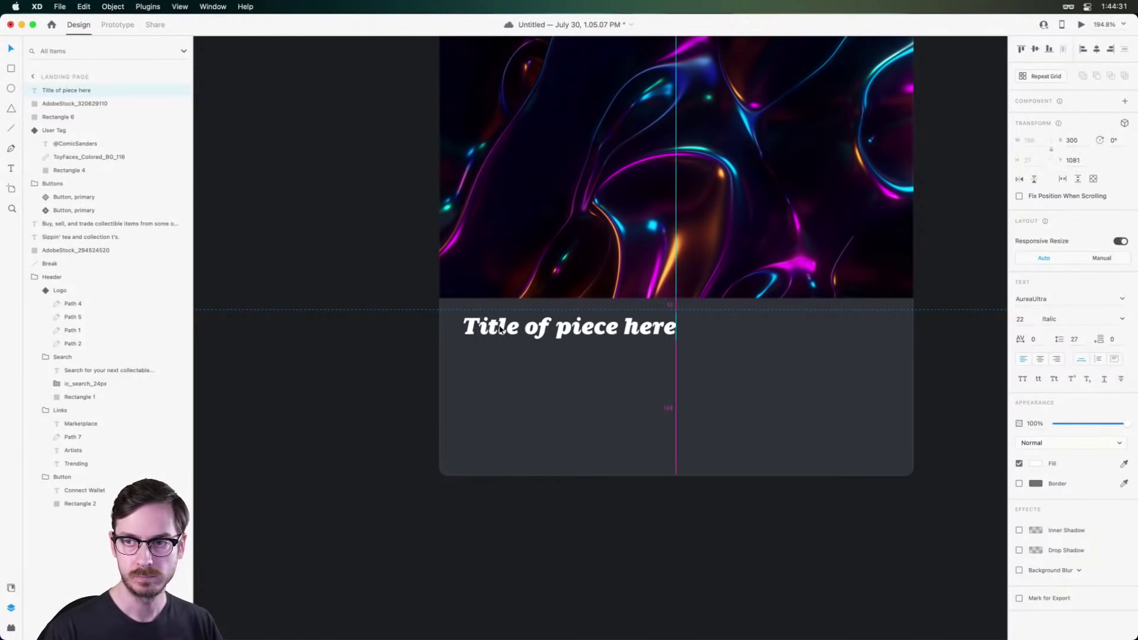
Duplicate the card title directly below itself at Y 1118 and replace the copy's text with "1.2 ETH".
{"action": "scroll", "coordinate": [501, 320], "scroll_direction": "up", "scroll_amount": 5}
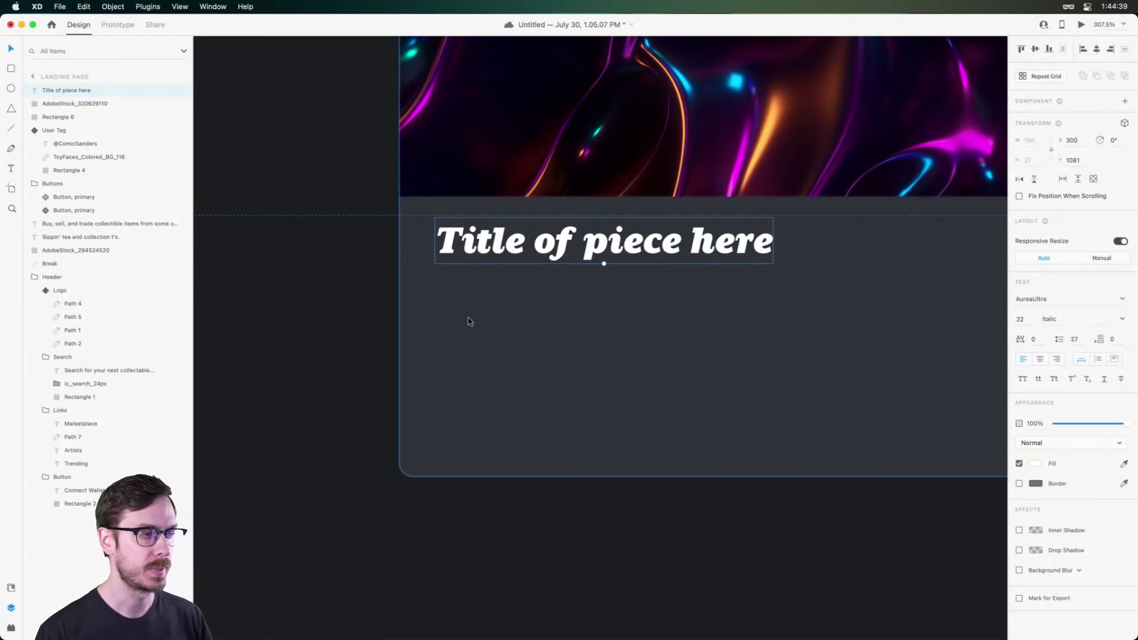
{"action": "key", "text": "alt"}
{"action": "left_click_drag", "start_coordinate": [487, 237], "coordinate": [489, 300]}
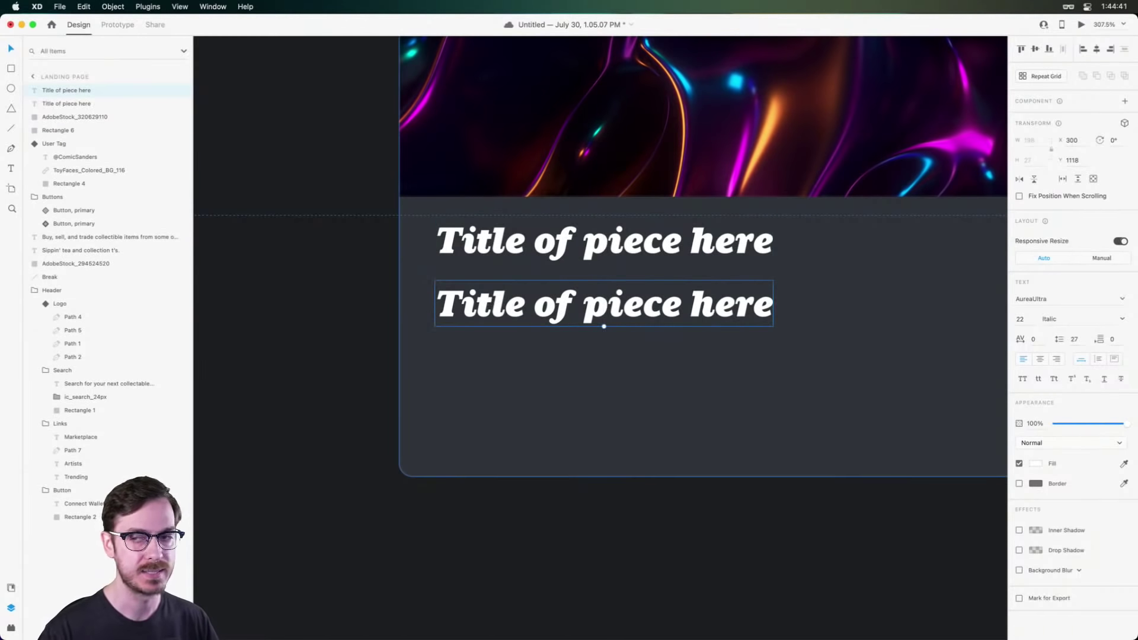
{"action": "double_click", "coordinate": [555, 313]}
{"action": "type", "text": "I.2 ETH"}
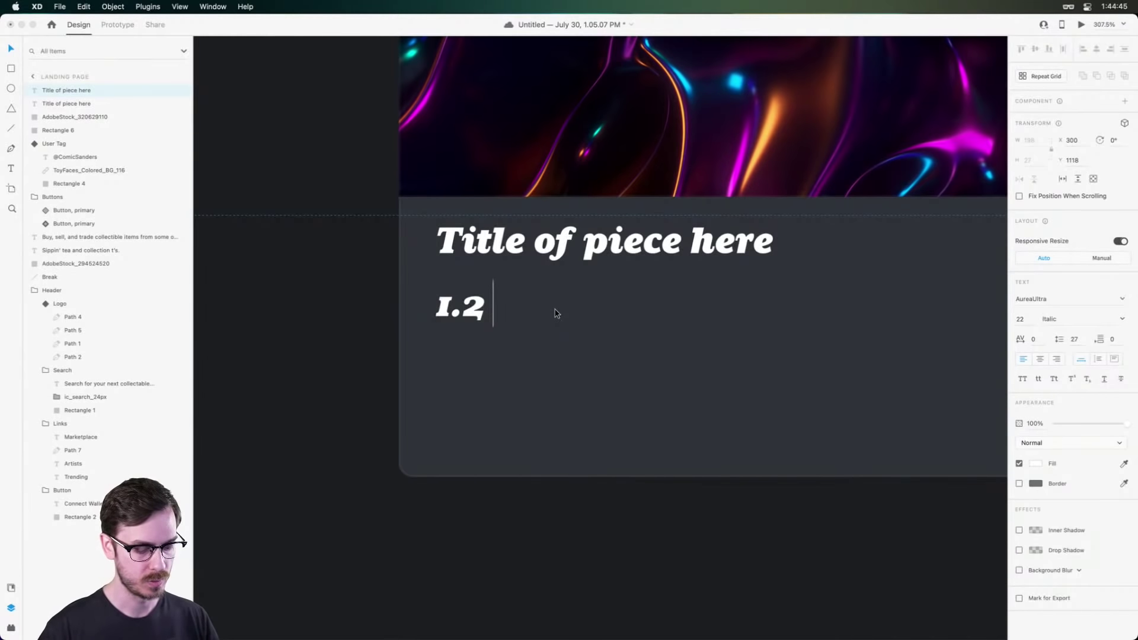
{"action": "key", "text": "Escape"}
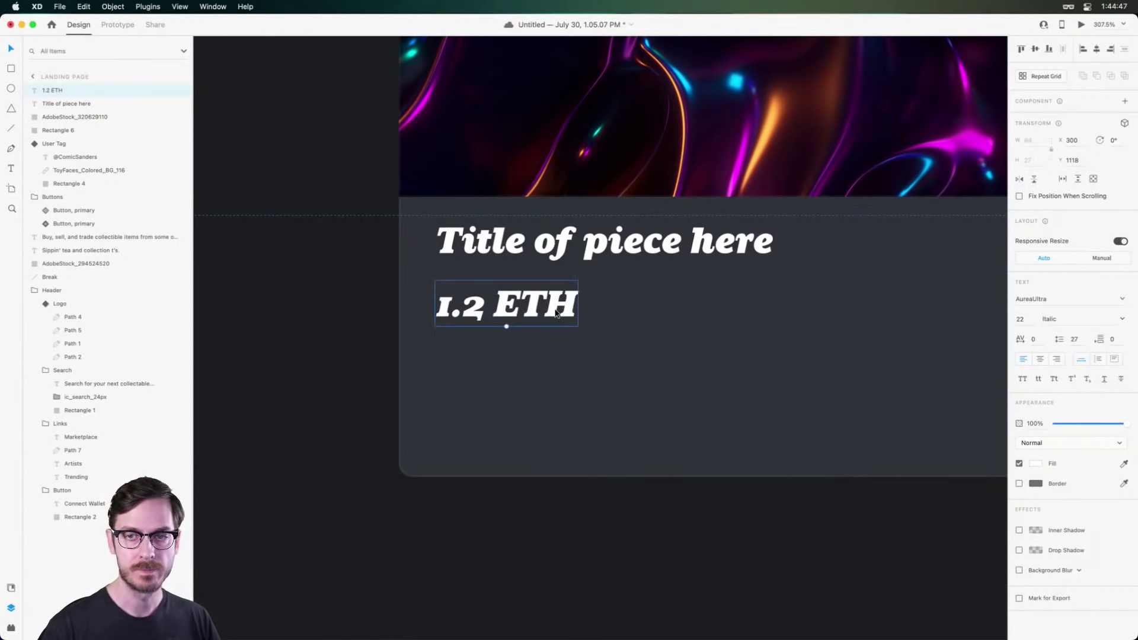
Set the price text to Neue Kabel Bold at size 16 and move it to X 326, Y 1141.
{"action": "left_click_drag", "start_coordinate": [506, 326], "coordinate": [508, 317]}
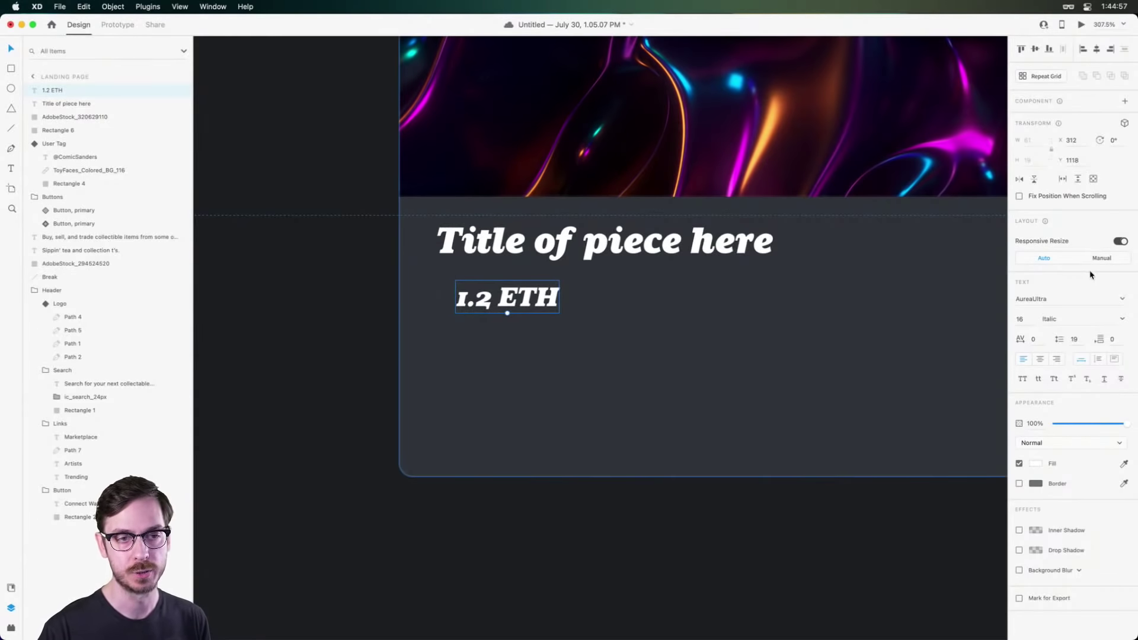
{"action": "left_click", "coordinate": [1055, 301]}
{"action": "type", "text": "Neue Kabel"}
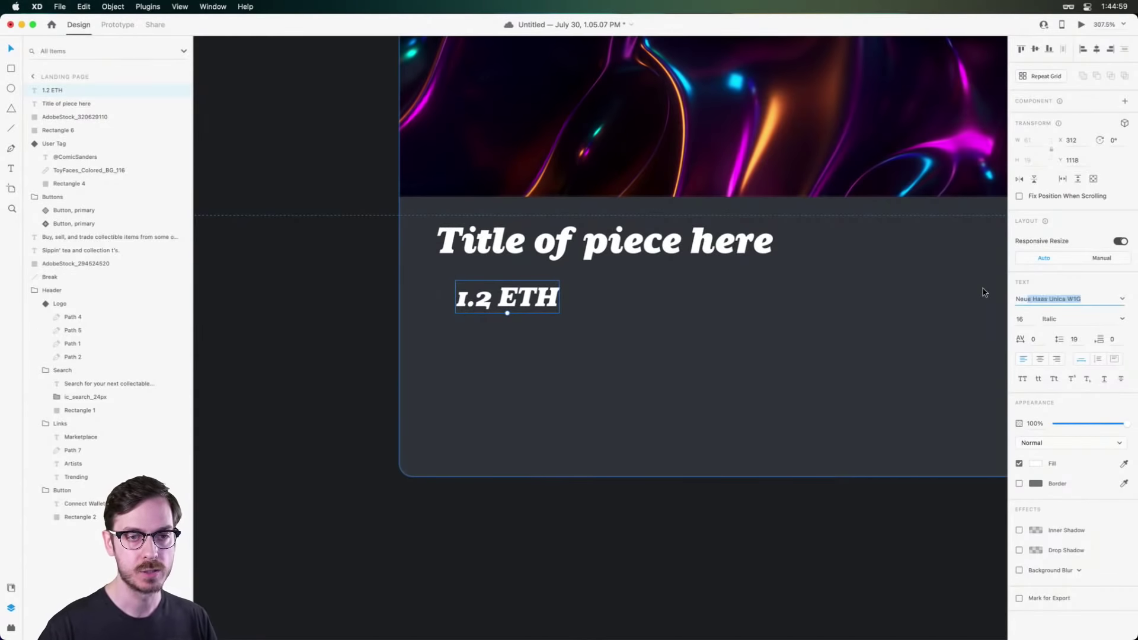
{"action": "key", "text": "Return"}
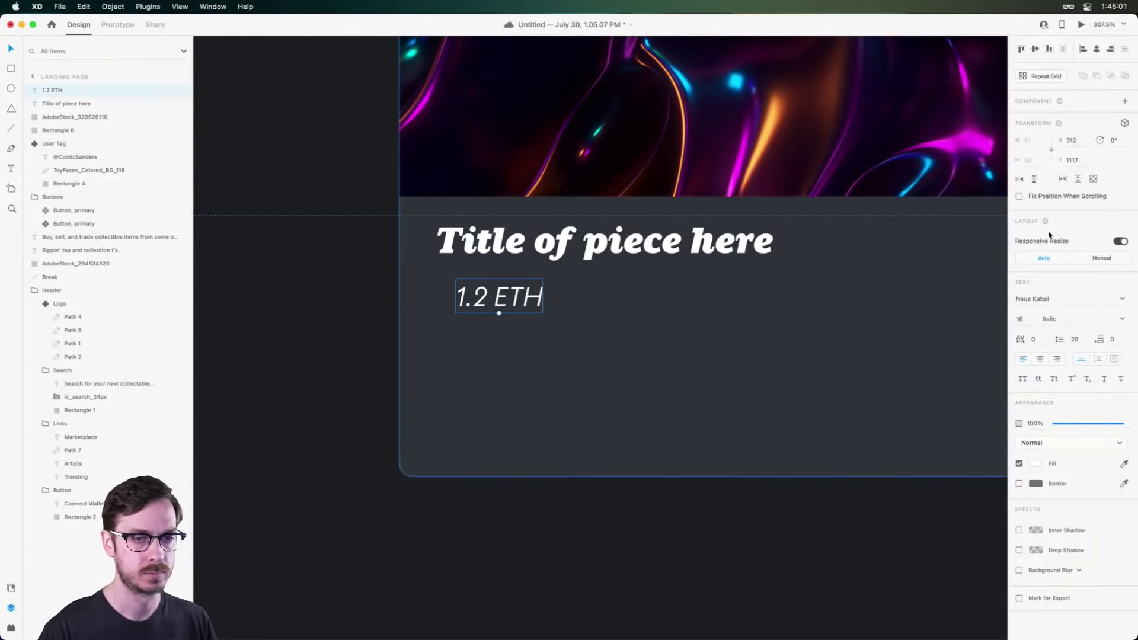
{"action": "left_click", "coordinate": [1120, 318]}
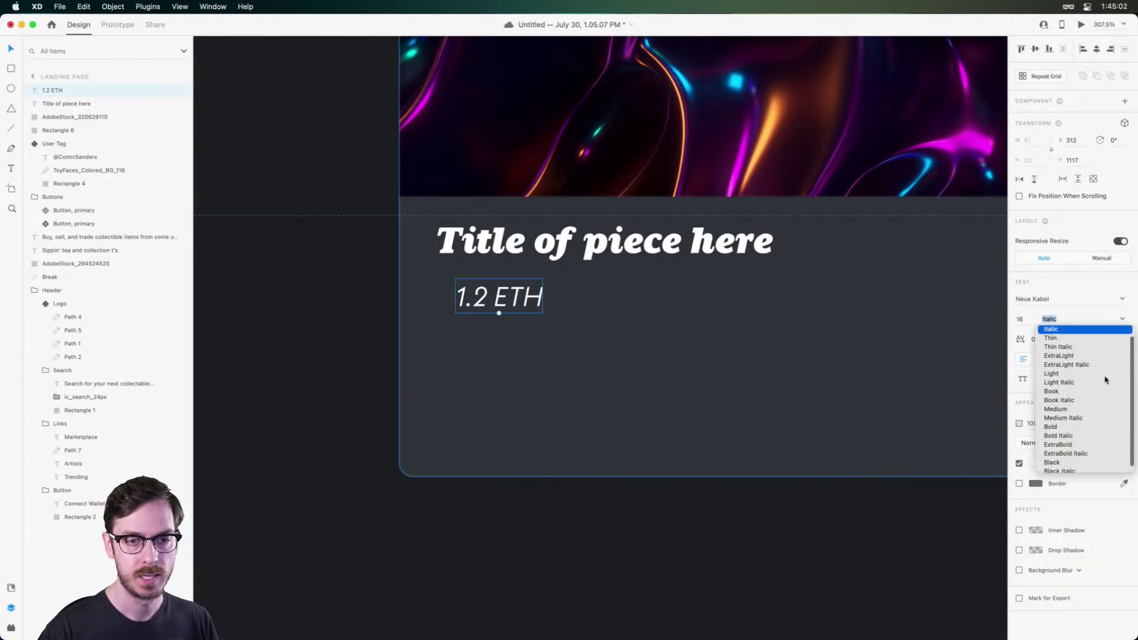
{"action": "left_click", "coordinate": [1060, 426]}
{"action": "left_click_drag", "start_coordinate": [499, 297], "coordinate": [576, 325]}
Build an icon of three stacked horizontal lines, 10 wide with border size 2, beside the price text and check it in the preview.
{"action": "scroll", "coordinate": [510, 336], "scroll_direction": "up", "scroll_amount": 5}
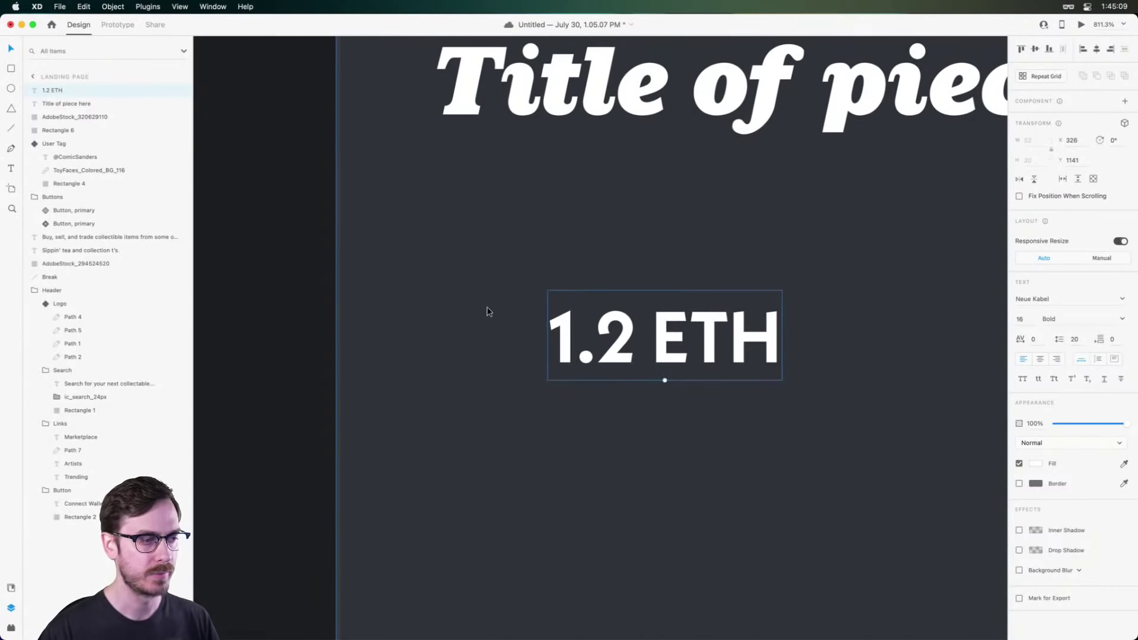
{"action": "key", "text": "l"}
{"action": "left_click_drag", "start_coordinate": [478, 320], "coordinate": [523, 320]}
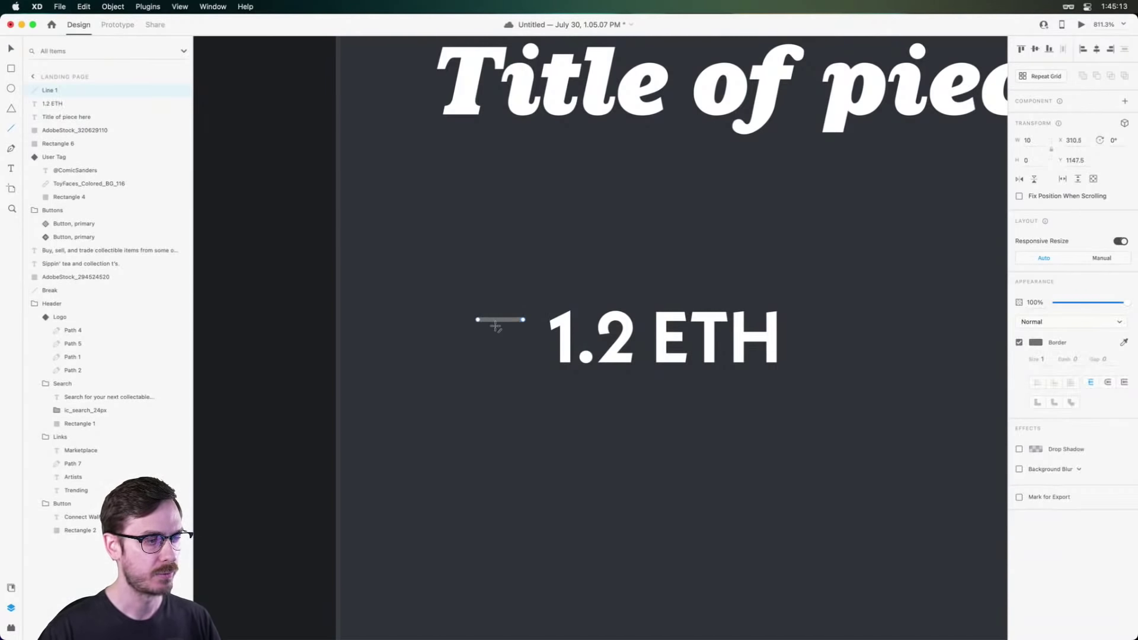
{"action": "key", "text": "v"}
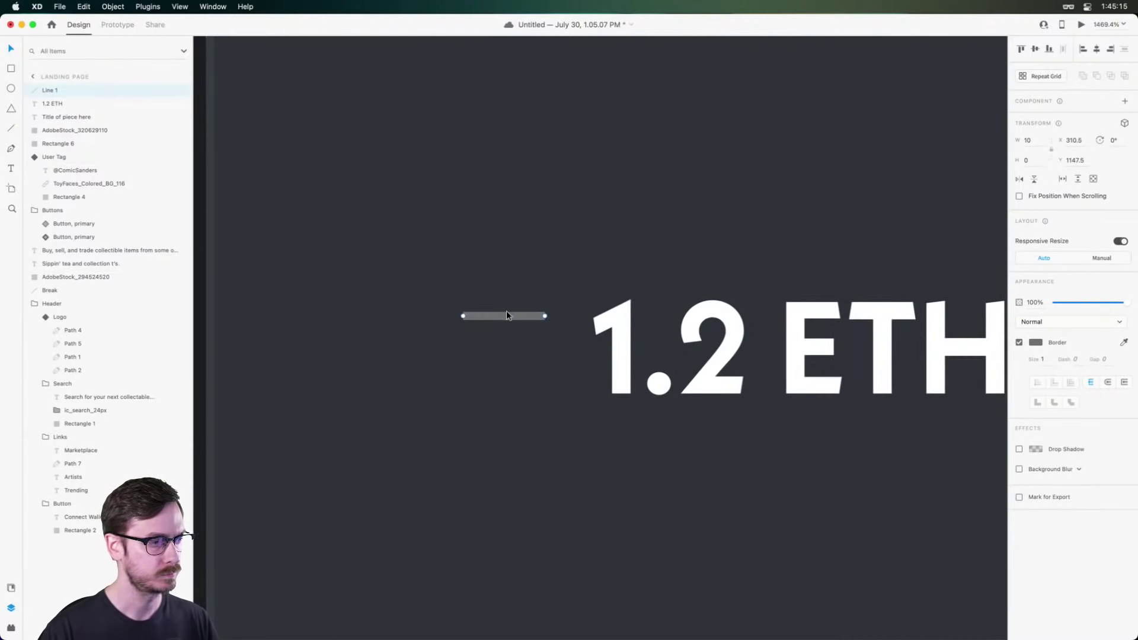
{"action": "type", "text": "2"}
{"action": "left_click_drag", "start_coordinate": [510, 311], "coordinate": [511, 386]}
{"action": "key", "text": "super+Return"}
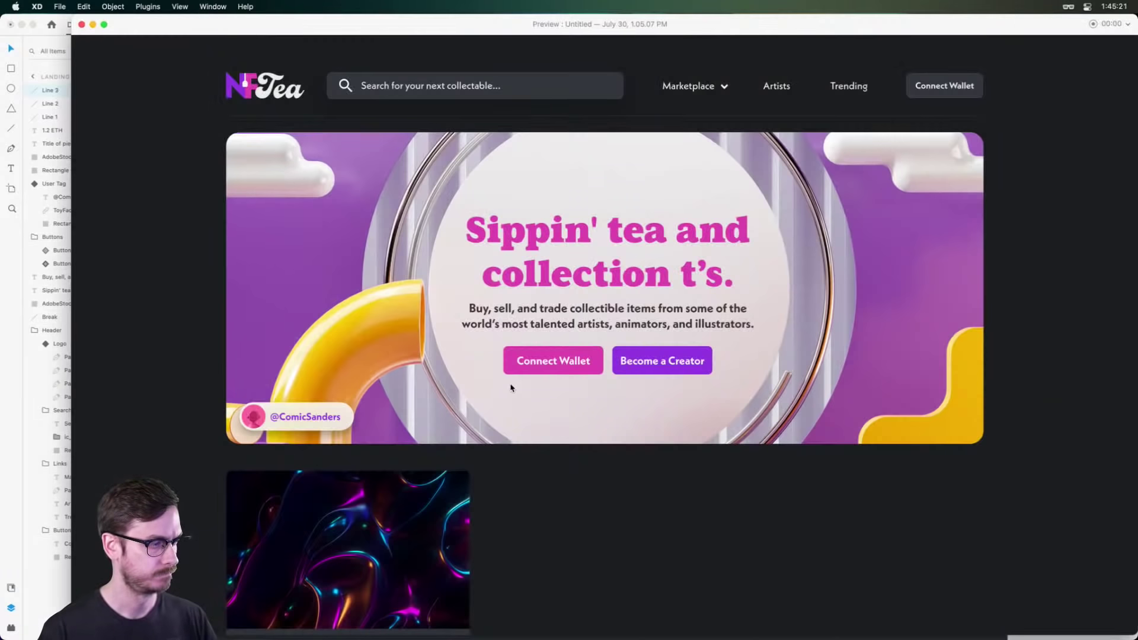
{"action": "scroll", "coordinate": [522, 382], "scroll_direction": "down", "scroll_amount": 5}
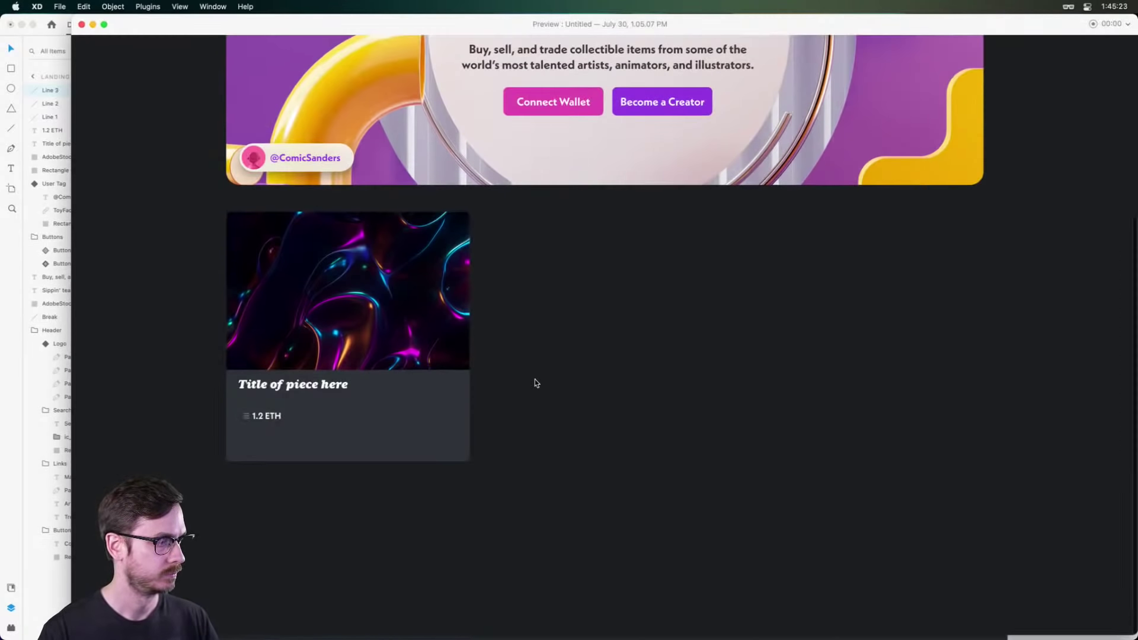
{"action": "key", "text": "super+w"}
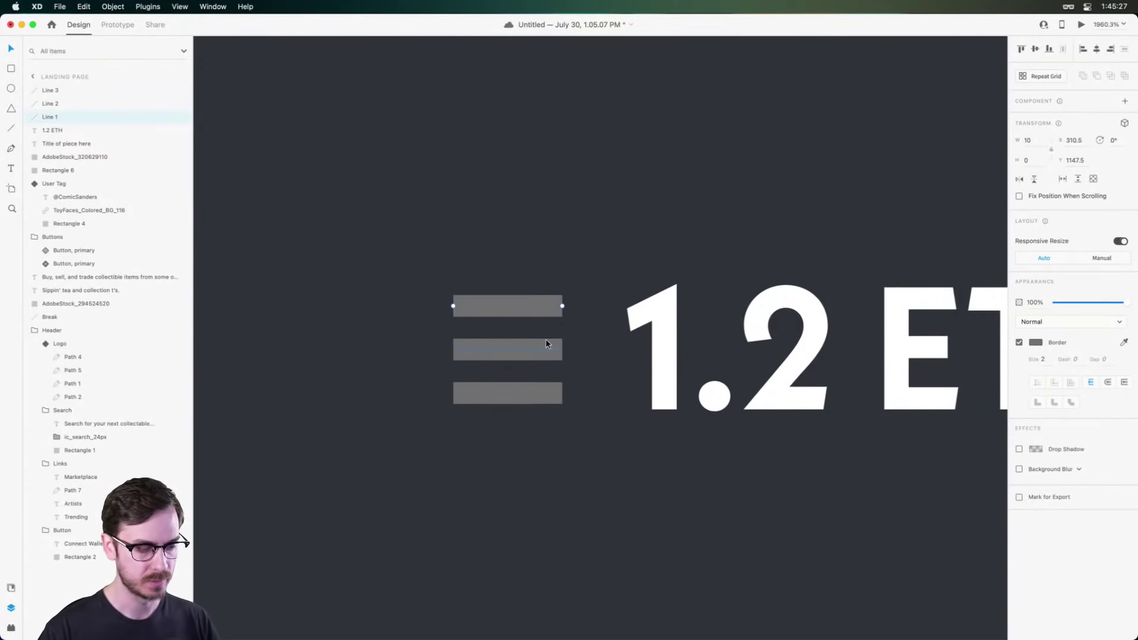
Apply the pink document color (#e048b1) to the icon's middle line and the purple one (#953be2) to its lowest line.
{"action": "key", "text": "alt+super+y"}
{"action": "key", "text": "super+y"}
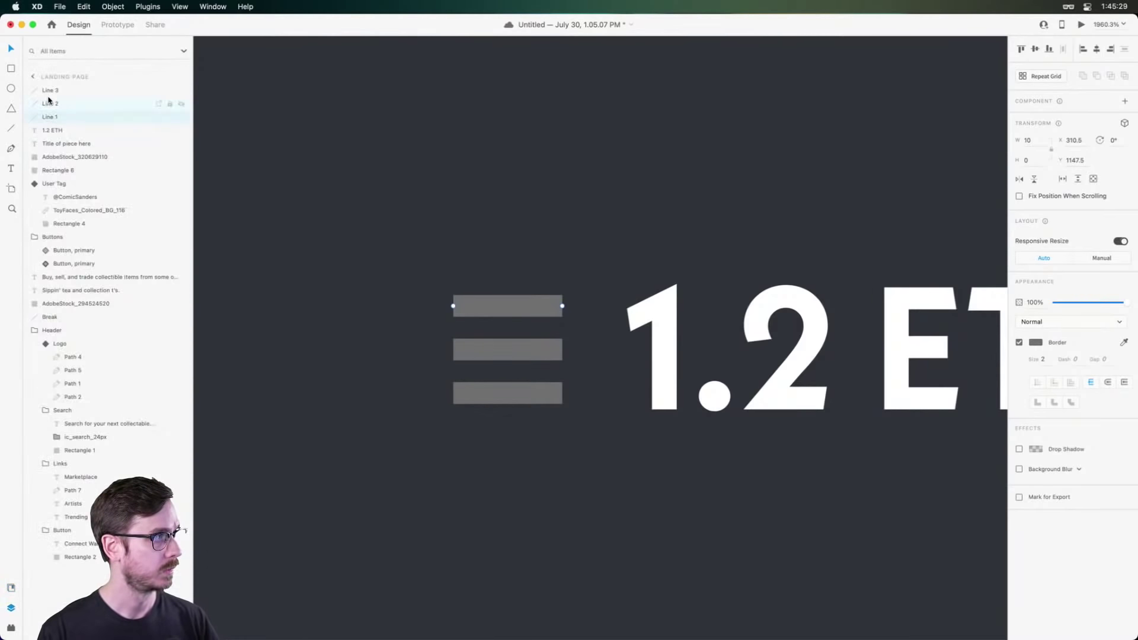
{"action": "key", "text": "alt+super+y"}
{"action": "key", "text": "shift+super+y"}
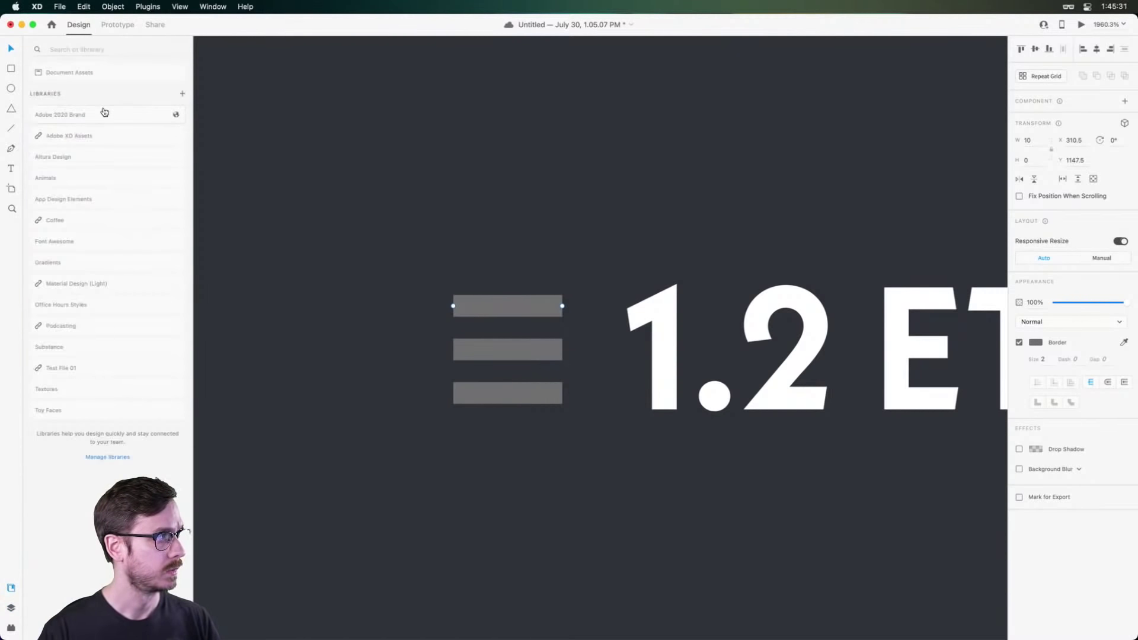
{"action": "left_click", "coordinate": [91, 78]}
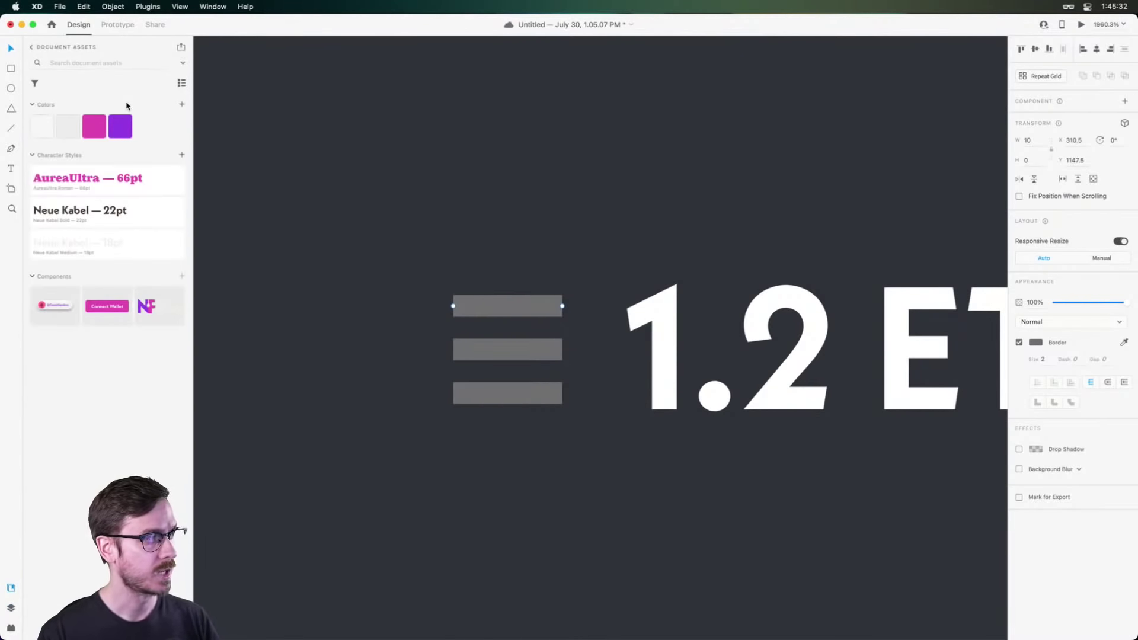
{"action": "right_click", "coordinate": [89, 120]}
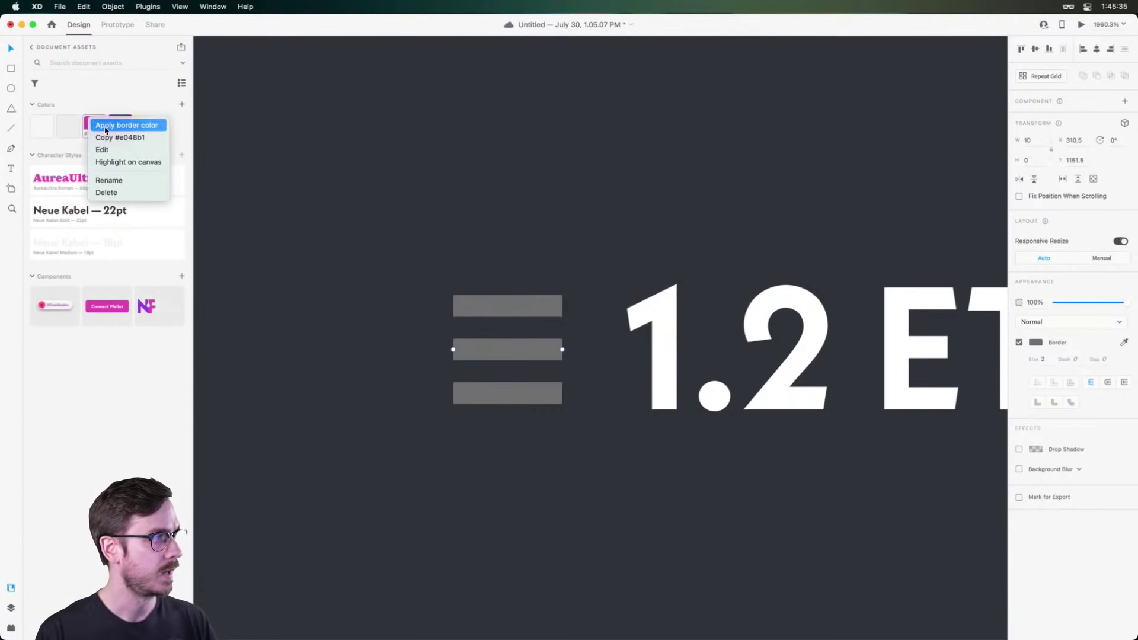
{"action": "left_click", "coordinate": [111, 128]}
{"action": "left_click", "coordinate": [474, 391]}
{"action": "right_click", "coordinate": [123, 129]}
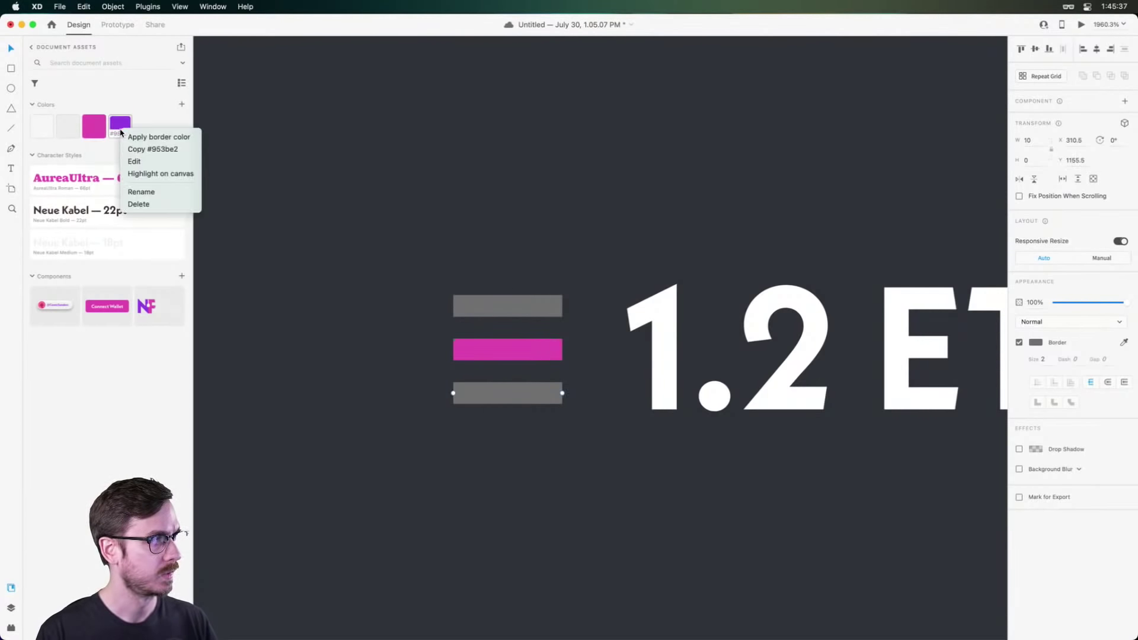
{"action": "left_click", "coordinate": [155, 137]}
Color the icon's uppermost line blue (#4B77E0) by shifting the hue of the pink document color.
{"action": "left_click", "coordinate": [501, 308]}
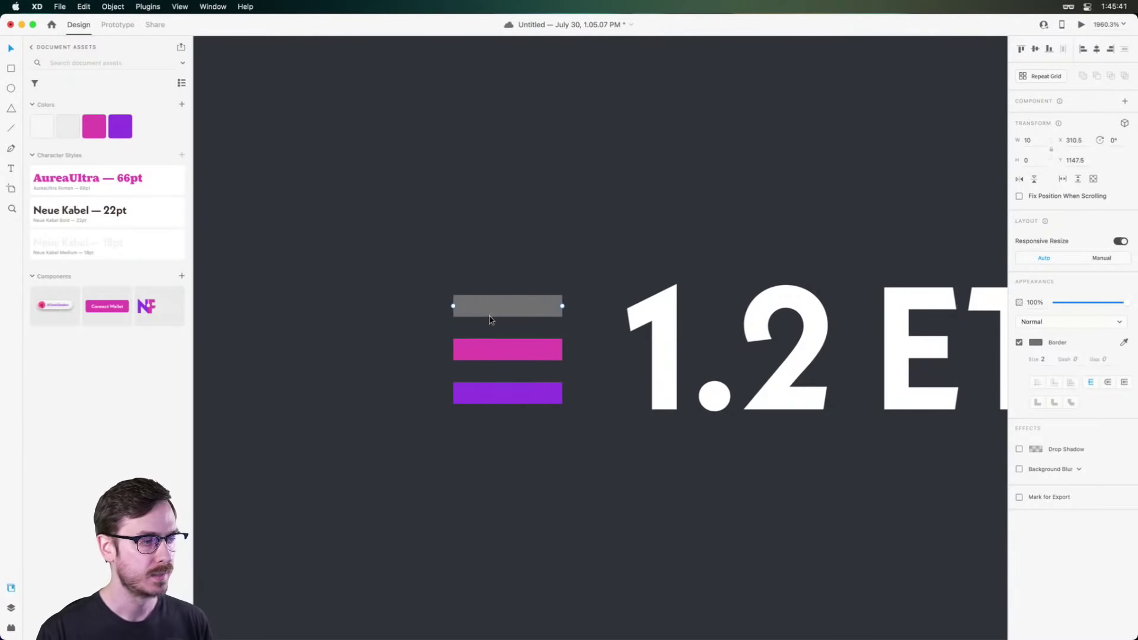
{"action": "right_click", "coordinate": [94, 118]}
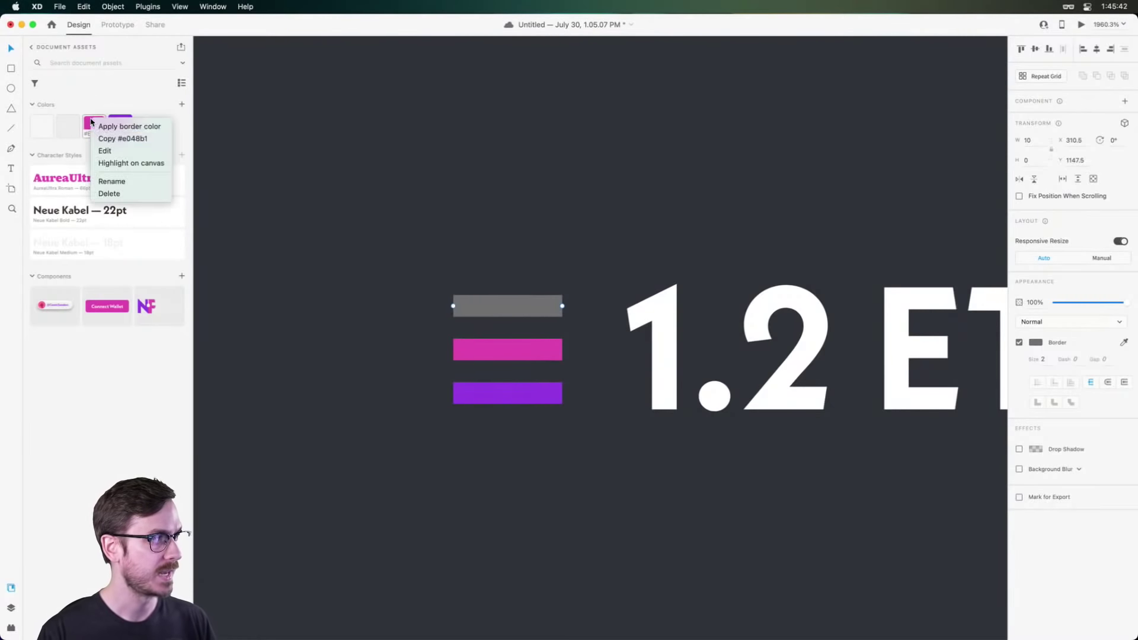
{"action": "left_click", "coordinate": [124, 122]}
{"action": "left_click", "coordinate": [1035, 343]}
{"action": "left_click_drag", "start_coordinate": [1000, 291], "coordinate": [1000, 316]}
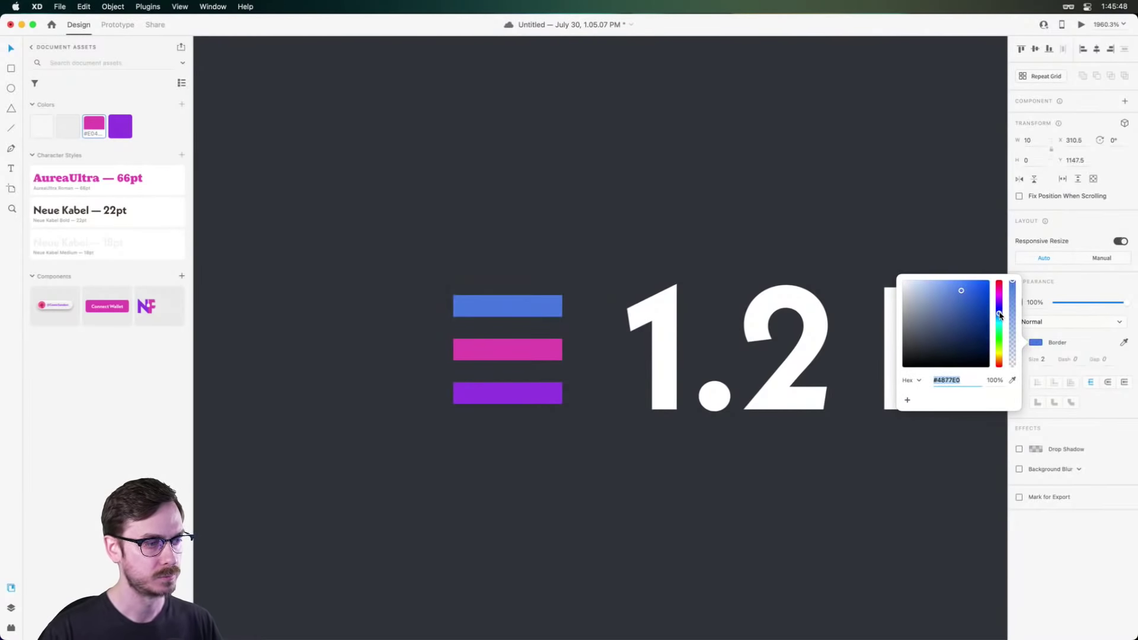
Group the three colored lines, group them together with the "1.2 ETH" text, and name the combined group "Price".
{"action": "left_click", "coordinate": [318, 229]}
{"action": "left_click", "coordinate": [513, 350], "text": "shift"}
{"action": "left_click", "coordinate": [508, 389], "text": "shift"}
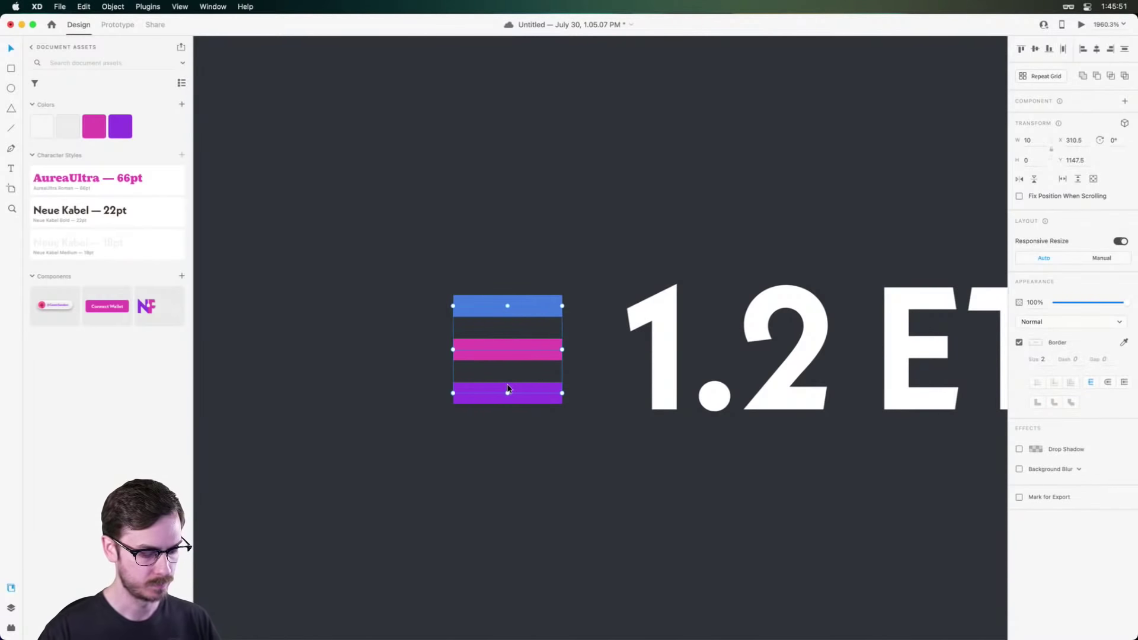
{"action": "key", "text": "super+g"}
{"action": "key", "text": "super+y"}
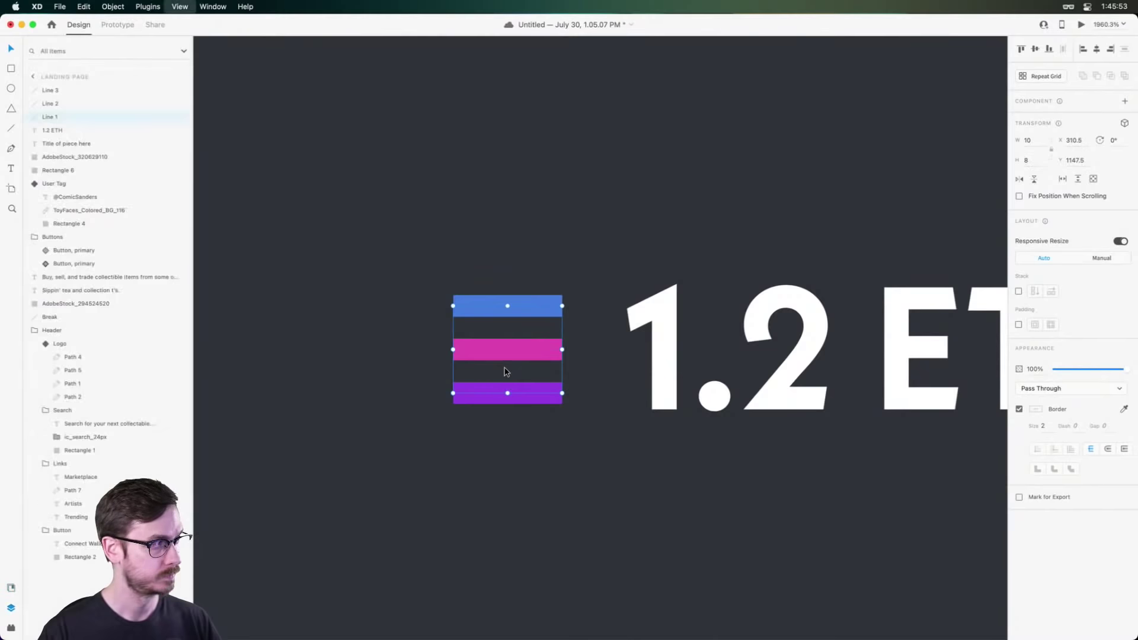
{"action": "left_click", "coordinate": [735, 342], "text": "shift"}
{"action": "key", "text": "super+g"}
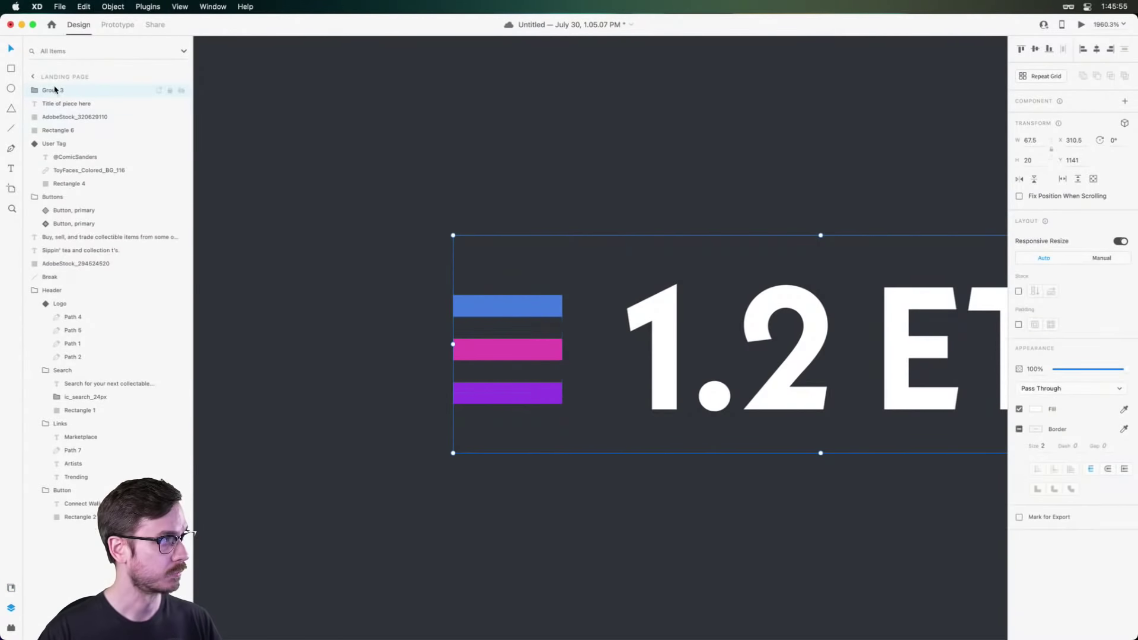
{"action": "double_click", "coordinate": [56, 92]}
{"action": "type", "text": "Price"}
{"action": "key", "text": "Return"}
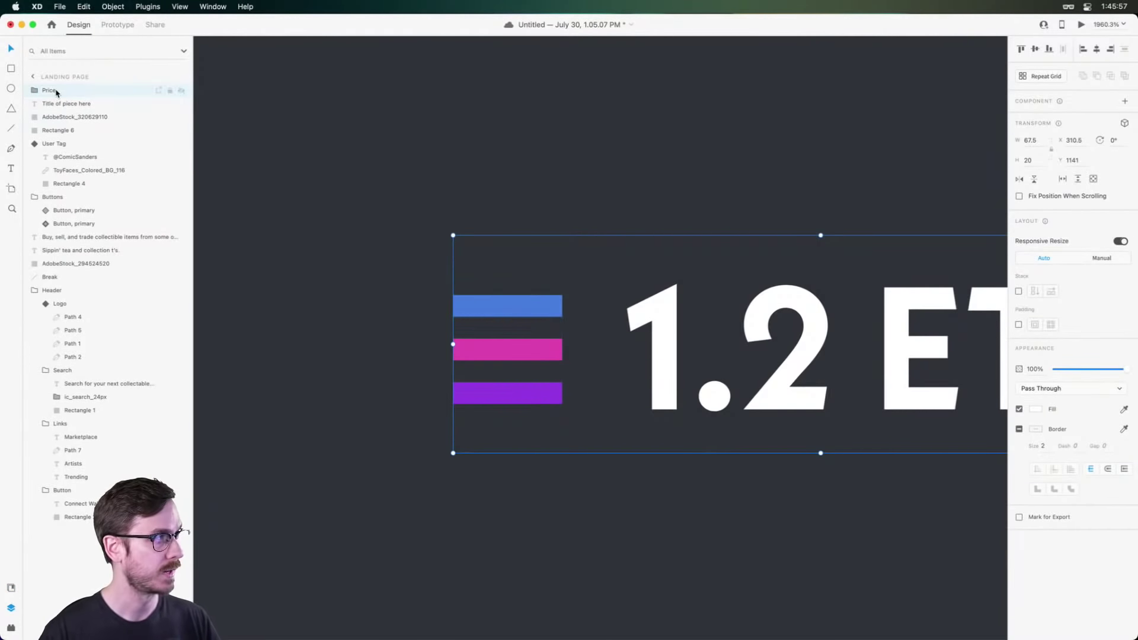
Move the Price group up to X 300, Y 1126 so it aligns with the card title's left edge.
{"action": "scroll", "coordinate": [372, 164], "scroll_direction": "down", "scroll_amount": 10}
{"action": "left_click", "coordinate": [435, 201]}
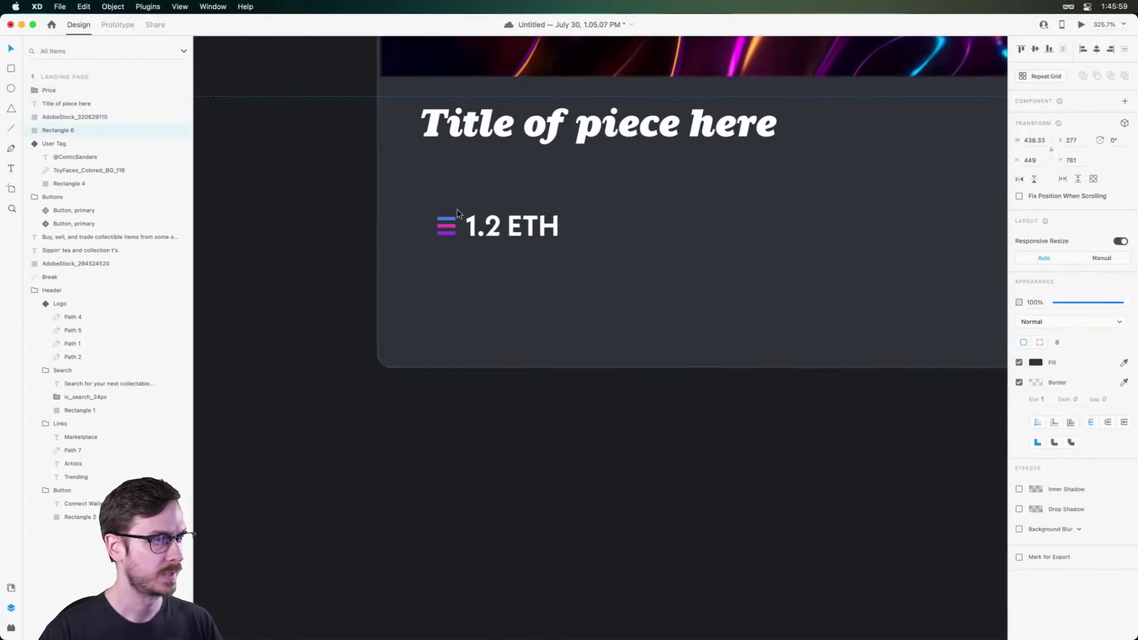
{"action": "left_click_drag", "start_coordinate": [484, 227], "coordinate": [493, 201]}
Add the text "6 hrs left" on the card to the right of the price.
{"action": "scroll", "coordinate": [650, 187], "scroll_direction": "right", "scroll_amount": 3}
{"action": "scroll", "coordinate": [650, 188], "scroll_direction": "up", "scroll_amount": 2}
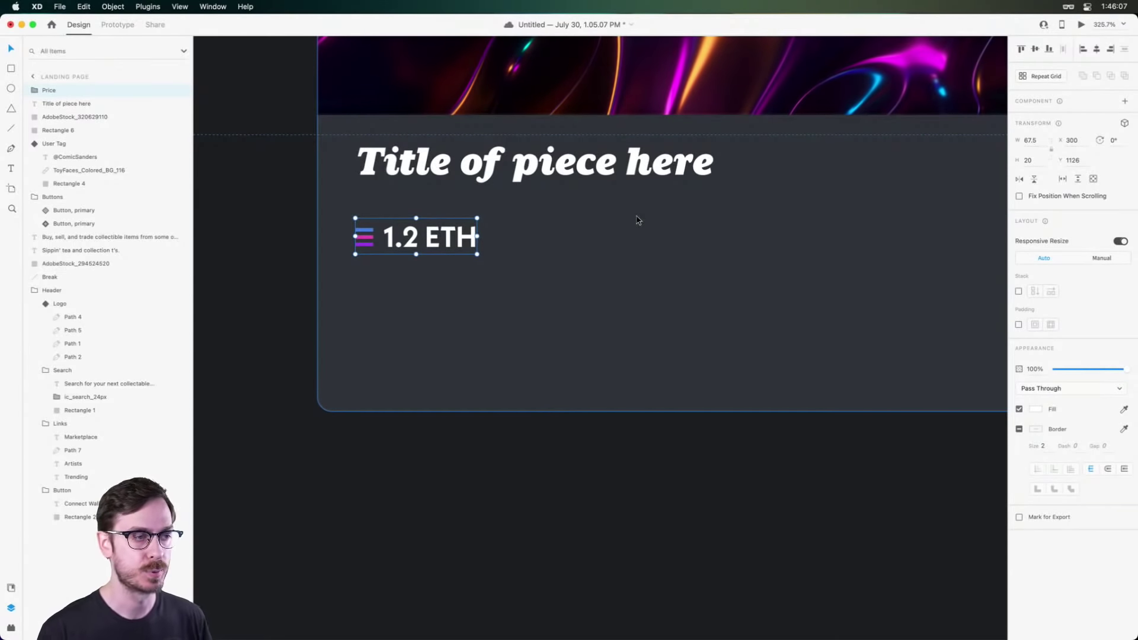
{"action": "scroll", "coordinate": [529, 233], "scroll_direction": "up", "scroll_amount": 3}
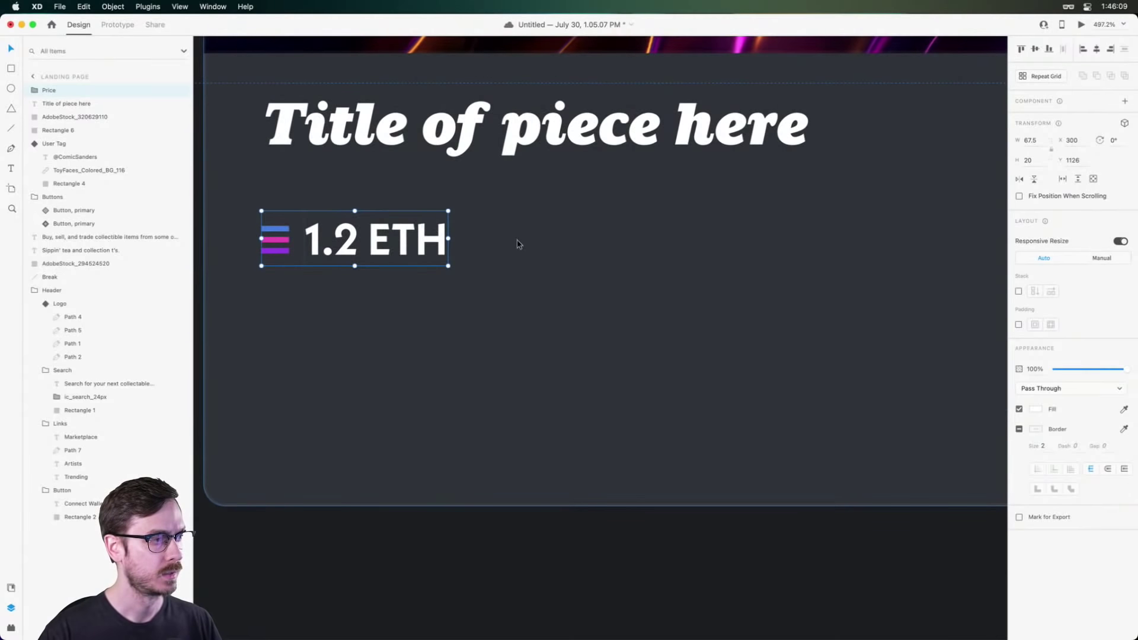
{"action": "key", "text": "t"}
{"action": "left_click", "coordinate": [533, 250]}
{"action": "type", "text": "6"}
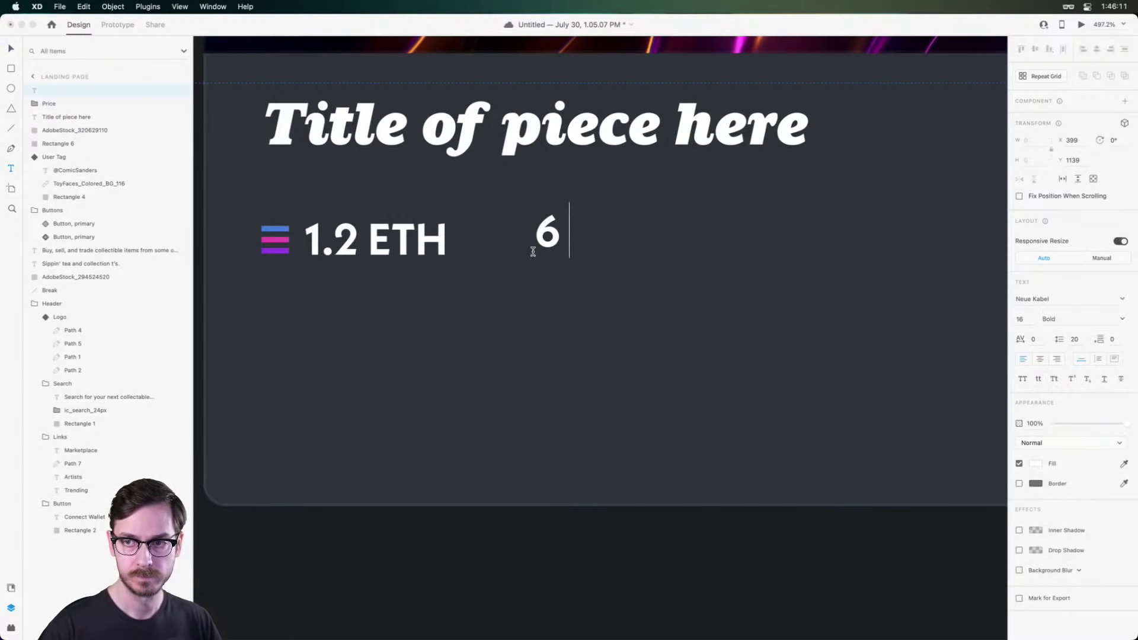
{"action": "type", "text": " hrd"}
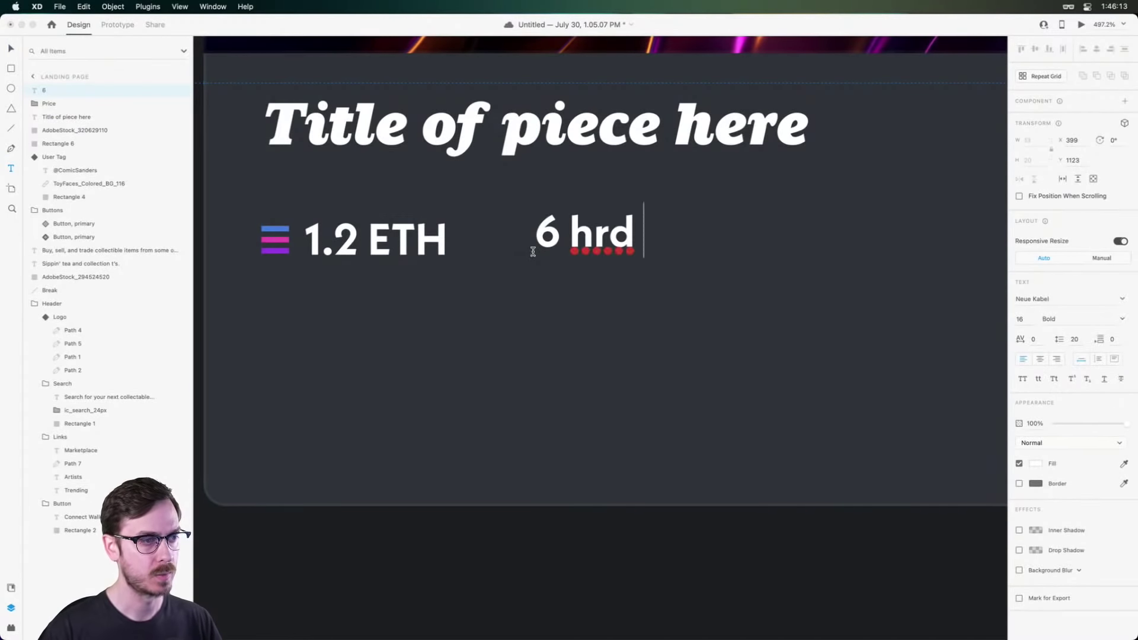
{"action": "key", "text": "BackSpace"}
{"action": "type", "text": "s left"}
{"action": "key", "text": "Escape"}
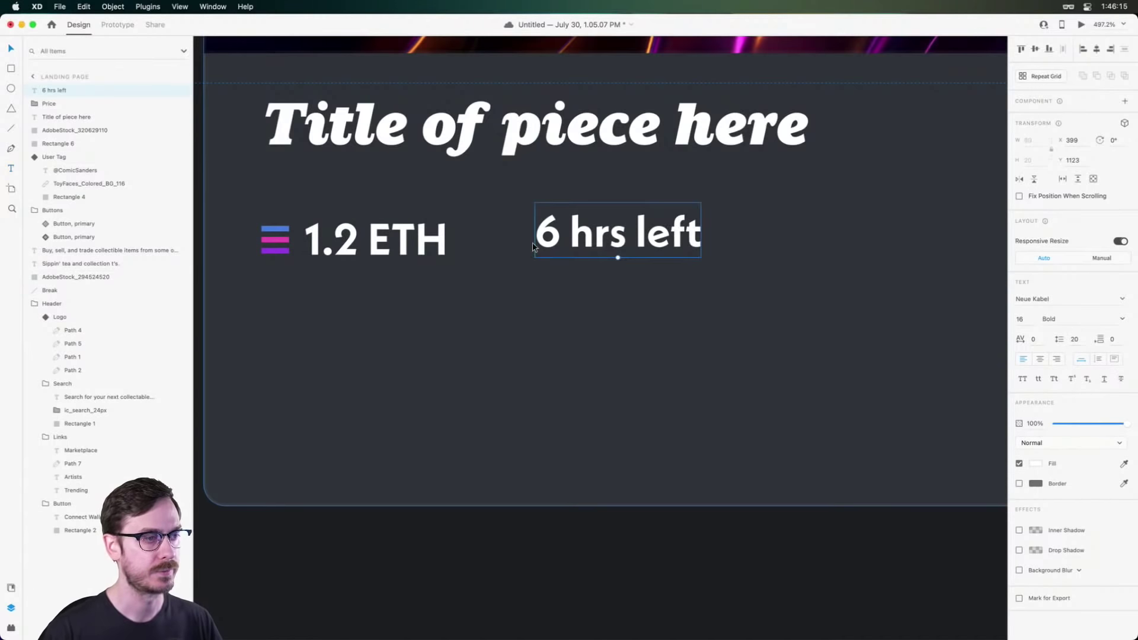
Move the "6 hrs left" text to X 433, Y 1126, level with the price.
{"action": "left_click_drag", "start_coordinate": [616, 238], "coordinate": [712, 243]}
{"action": "scroll", "coordinate": [630, 216], "scroll_direction": "up", "scroll_amount": 2}
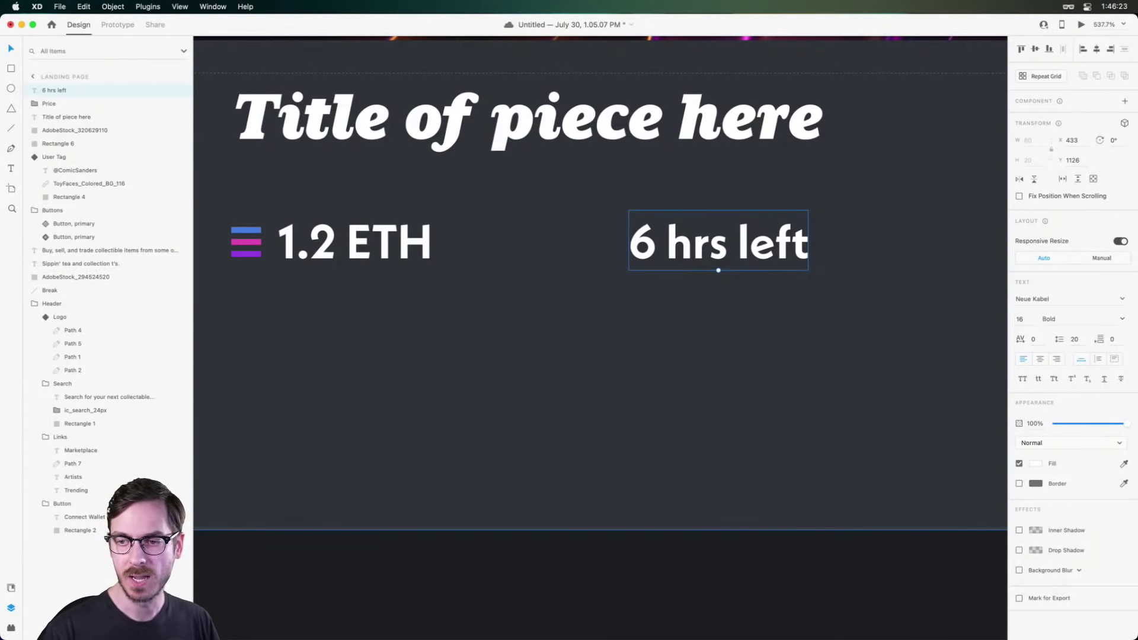
Switch to Nucleo, search for "clock" in the regular style of Font Awesome 6, and copy the clock-five icon.
{"action": "key", "text": "super+Tab"}
{"action": "left_click_drag", "start_coordinate": [369, 138], "coordinate": [343, 142]}
{"action": "left_click", "coordinate": [346, 254]}
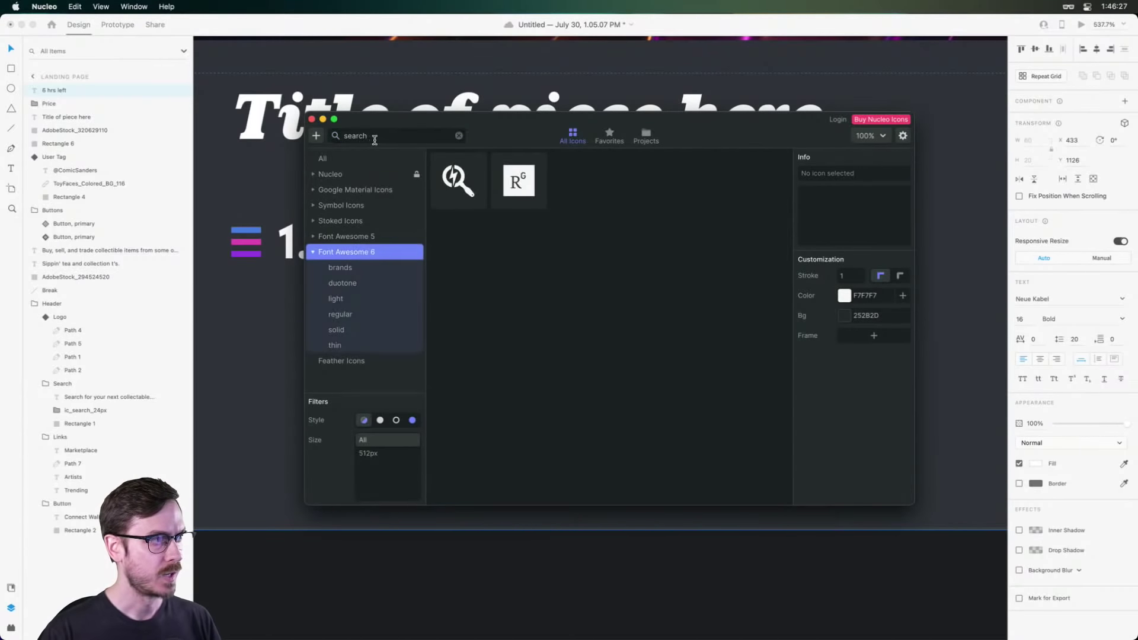
{"action": "type", "text": "clock"}
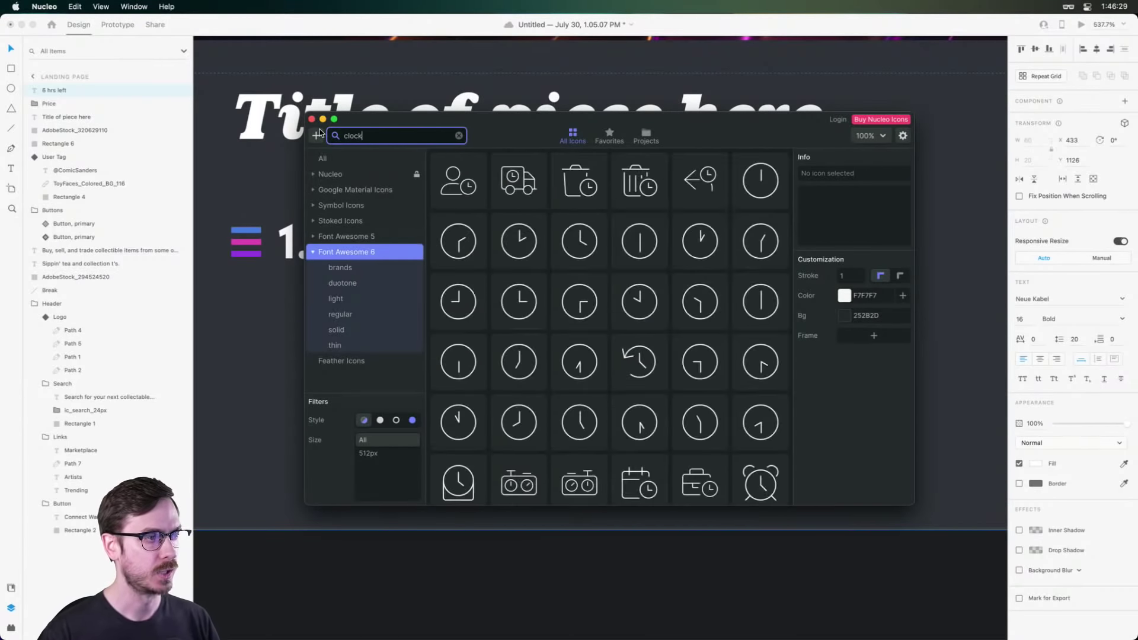
{"action": "left_click", "coordinate": [349, 331]}
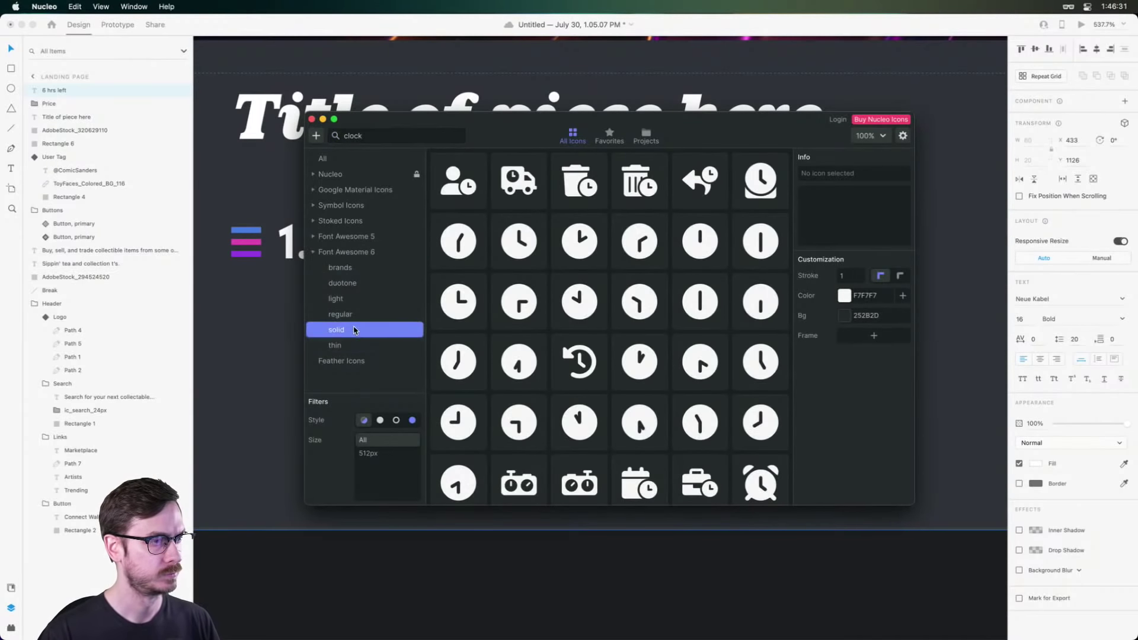
{"action": "left_click", "coordinate": [340, 314]}
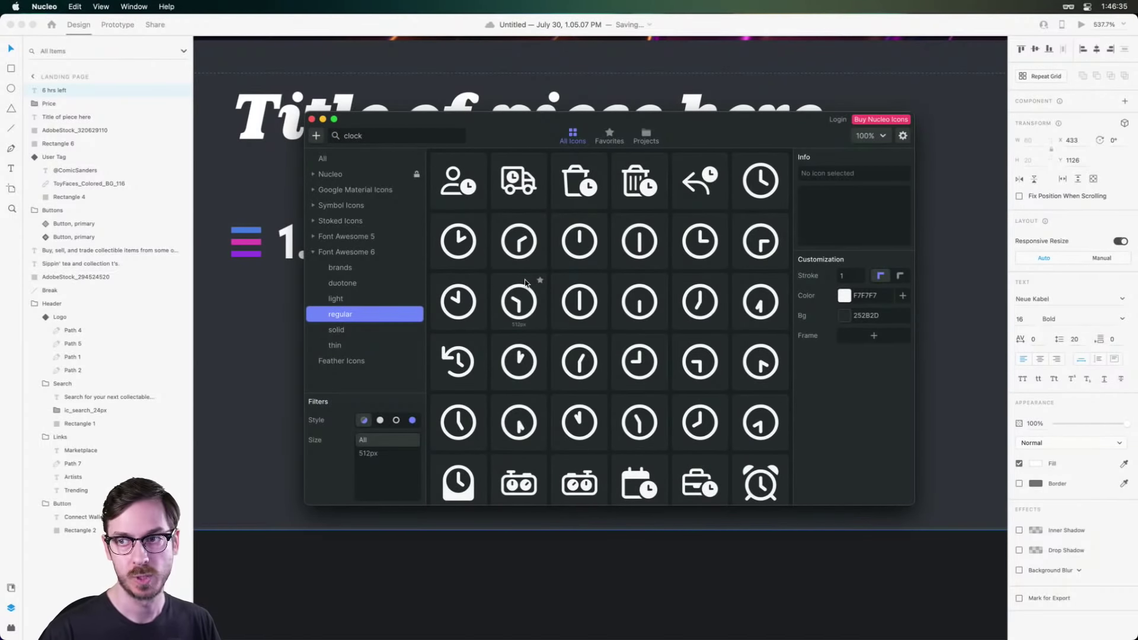
{"action": "scroll", "coordinate": [527, 285], "scroll_direction": "down", "scroll_amount": 1}
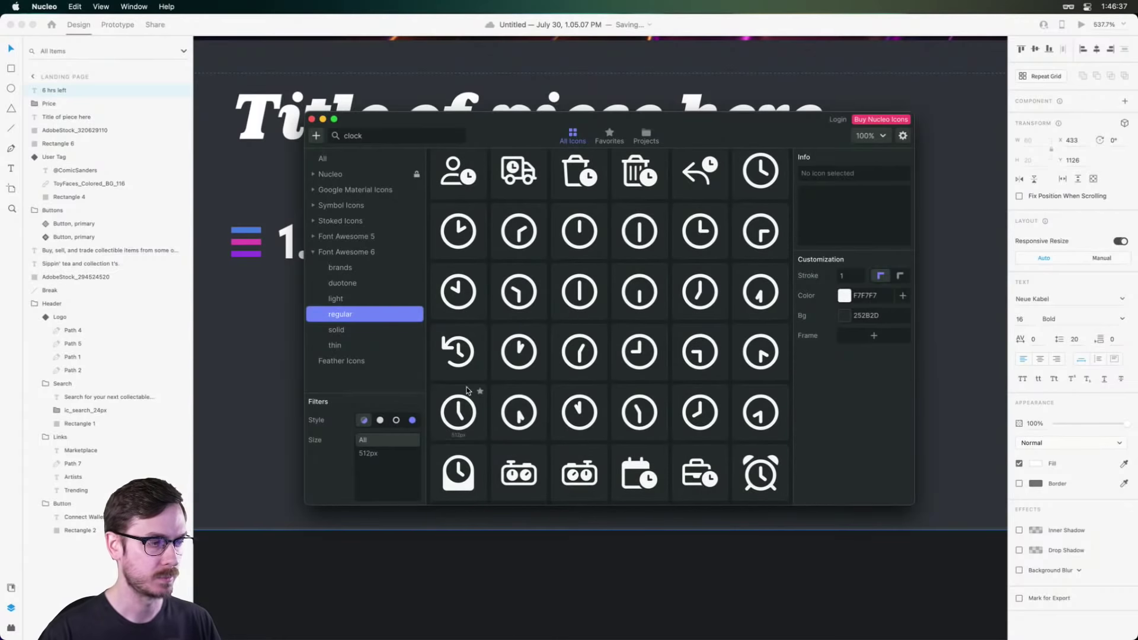
{"action": "left_click", "coordinate": [466, 410]}
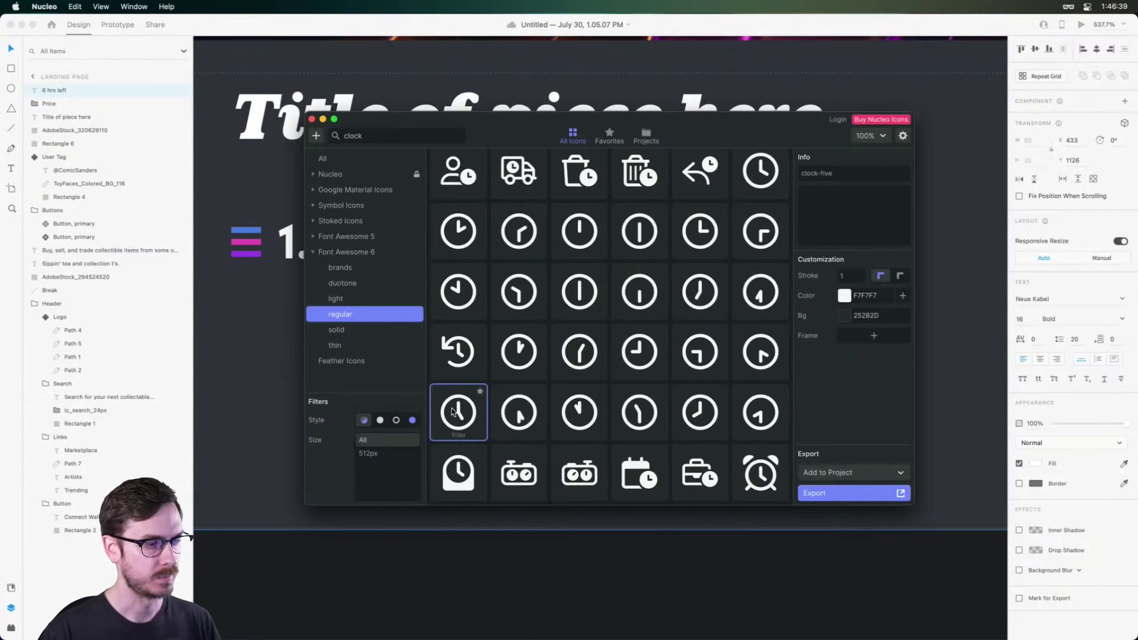
{"action": "key", "text": "super+c"}
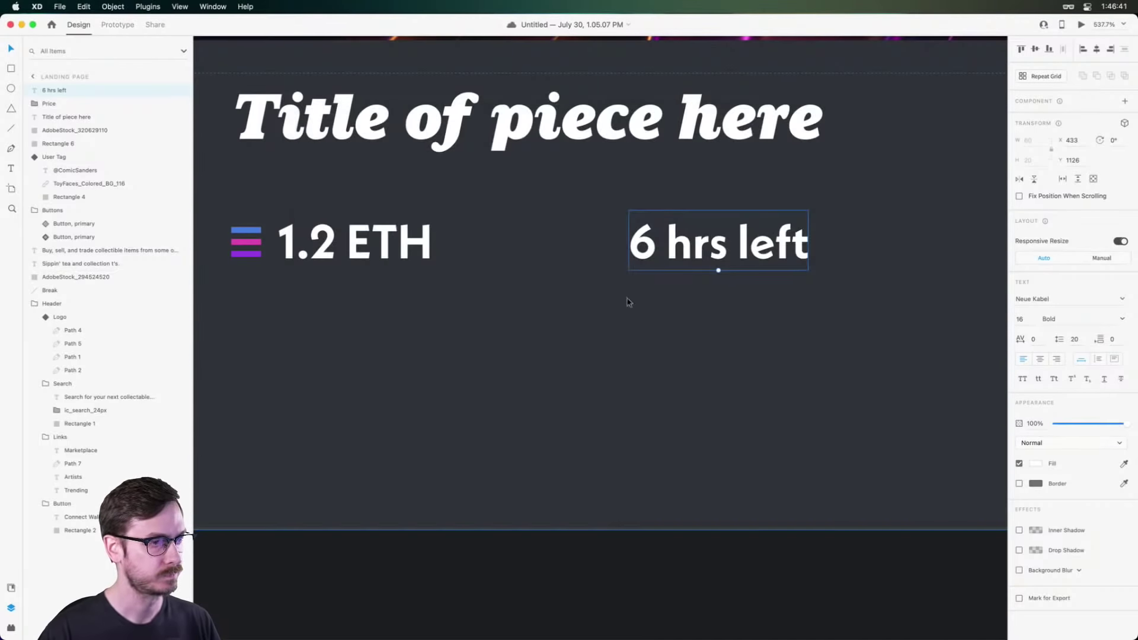
Paste the clock-five icon into the XD landing page and scale it down to 18 × 18 below the "6 hrs left" text.
{"action": "key", "text": "super+v"}
{"action": "key", "text": "super+3"}
{"action": "scroll", "coordinate": [662, 304], "scroll_direction": "down", "scroll_amount": 2}
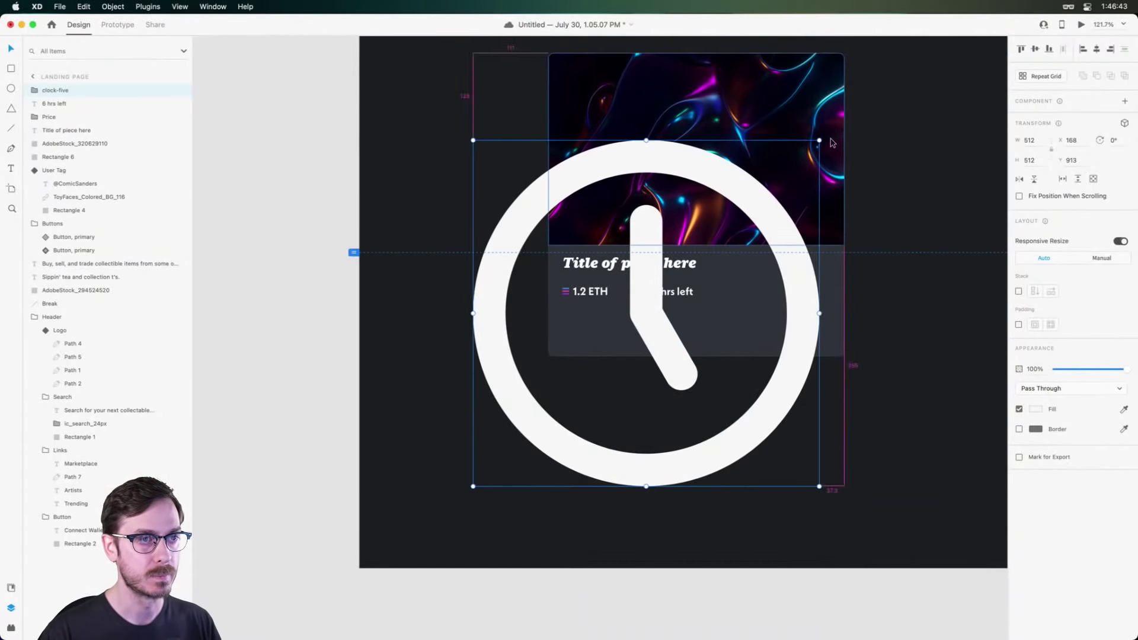
{"action": "left_click_drag", "start_coordinate": [838, 482], "coordinate": [684, 351]}
{"action": "left_click_drag", "start_coordinate": [672, 236], "coordinate": [651, 255]}
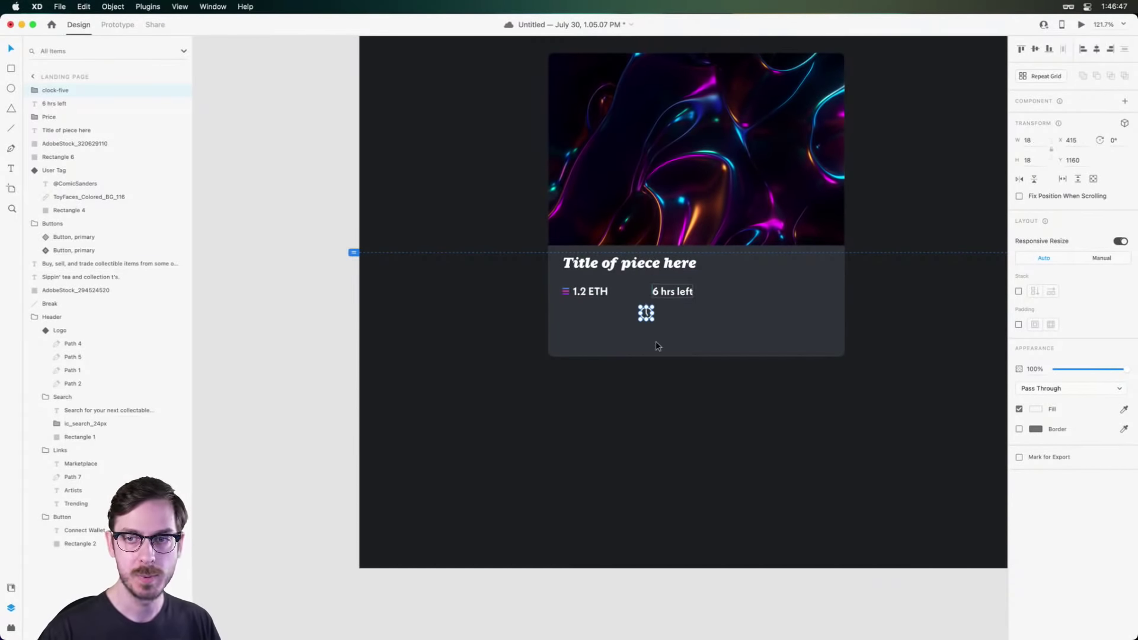
Place the clock icon directly before the "6 hrs left" text at X 415, Y 1129.74 and shrink it to 13.14 × 13.14.
{"action": "scroll", "coordinate": [655, 340], "scroll_direction": "up", "scroll_amount": 5}
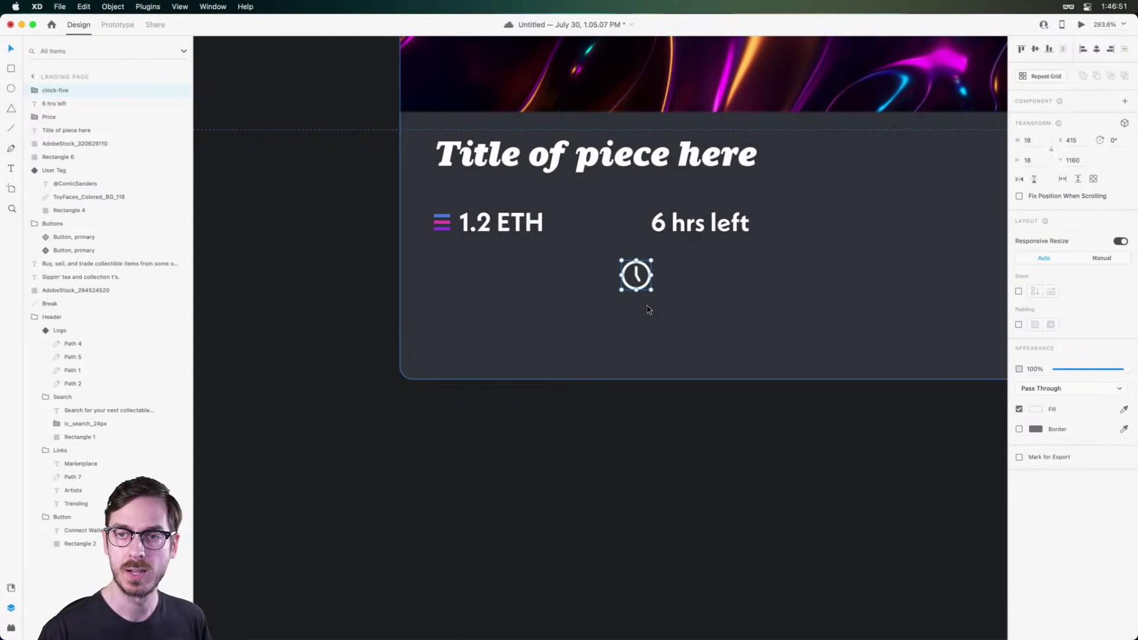
{"action": "scroll", "coordinate": [665, 274], "scroll_direction": "up", "scroll_amount": 2}
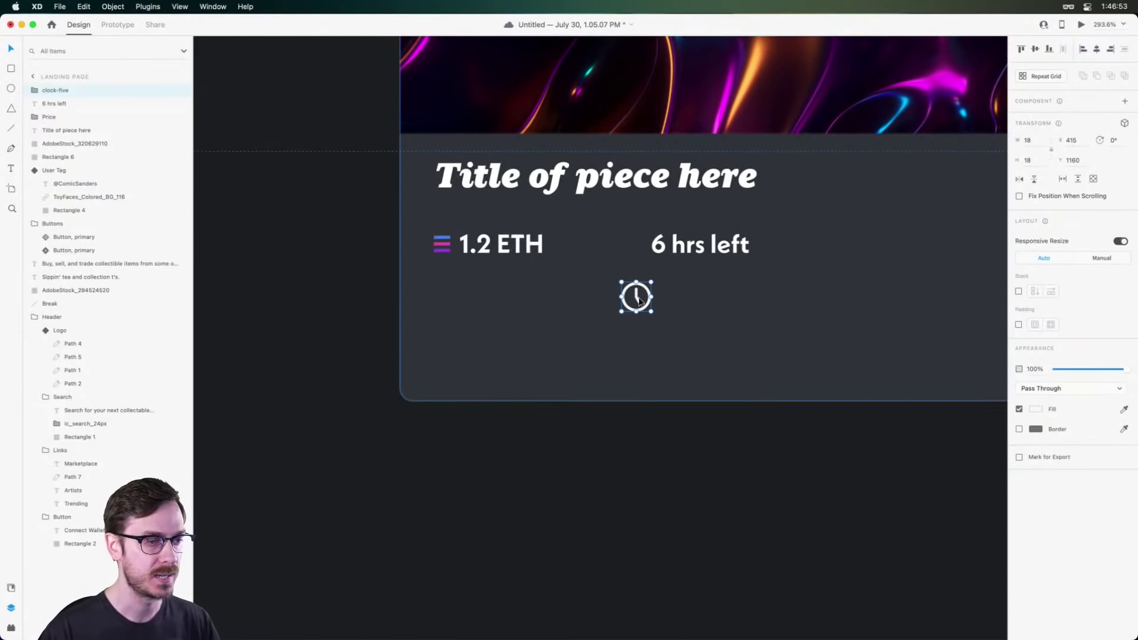
{"action": "left_click_drag", "start_coordinate": [638, 298], "coordinate": [645, 230]}
{"action": "scroll", "coordinate": [633, 239], "scroll_direction": "up", "scroll_amount": 3}
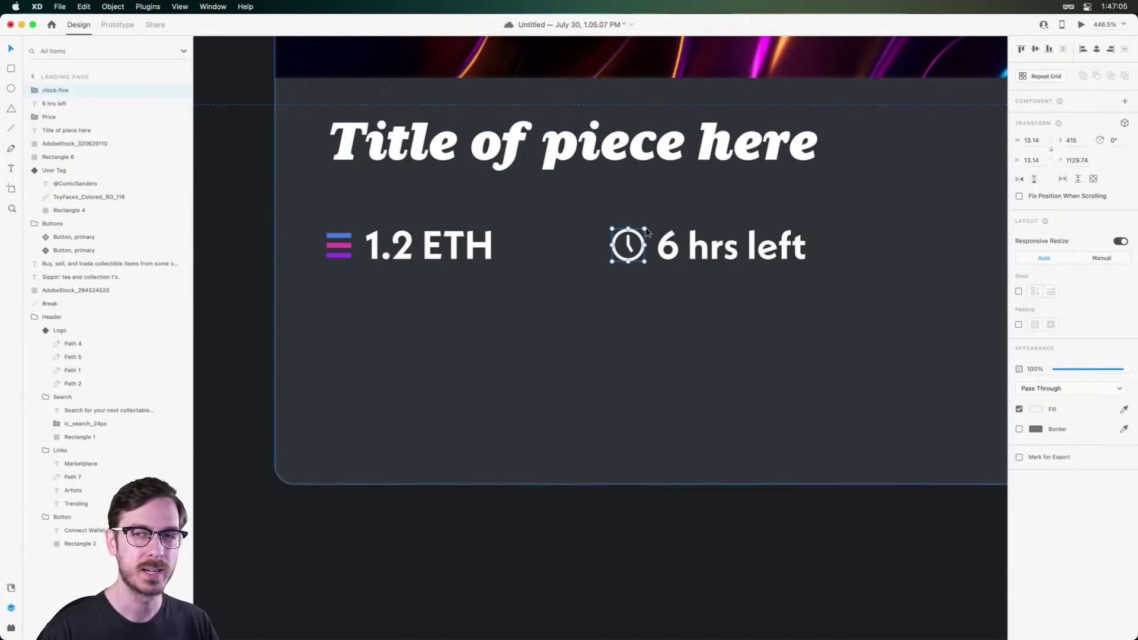
Change the clock icon's fill to the muted blue-gray #66707C.
{"action": "left_click", "coordinate": [1036, 410]}
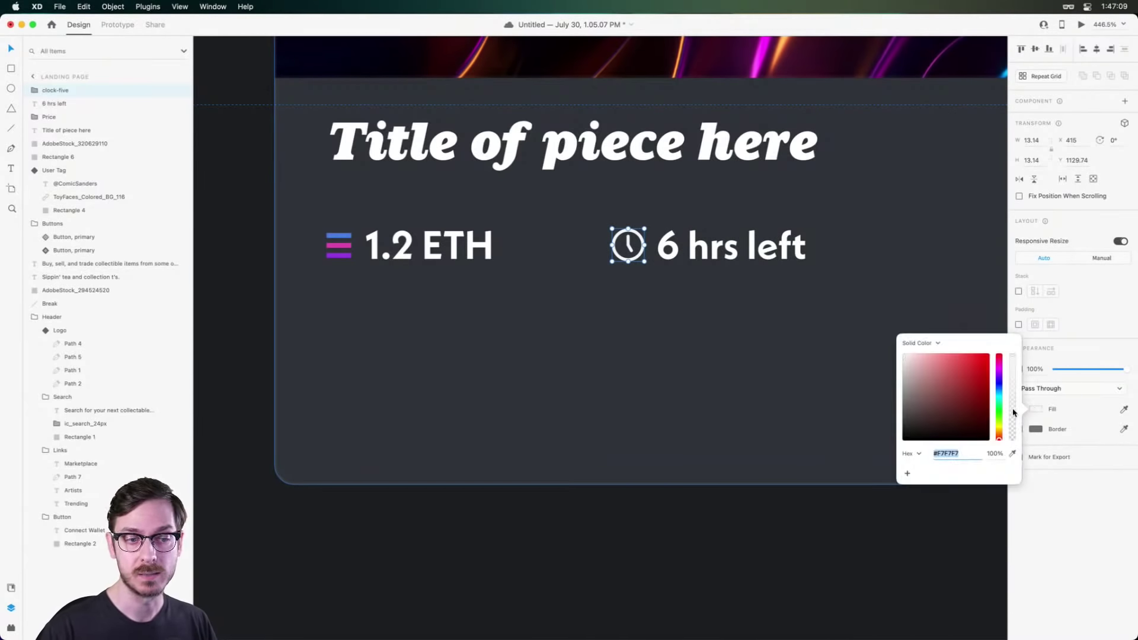
{"action": "left_click_drag", "start_coordinate": [1003, 402], "coordinate": [1000, 390]}
{"action": "left_click_drag", "start_coordinate": [933, 413], "coordinate": [915, 395]}
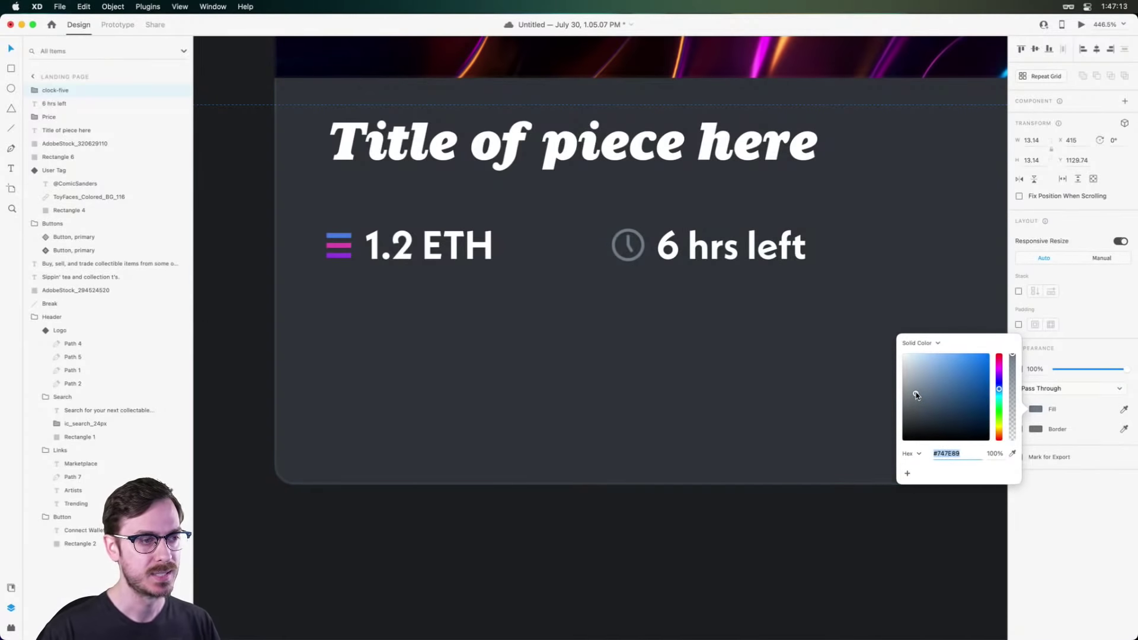
{"action": "left_click_drag", "start_coordinate": [1003, 386], "coordinate": [1001, 391]}
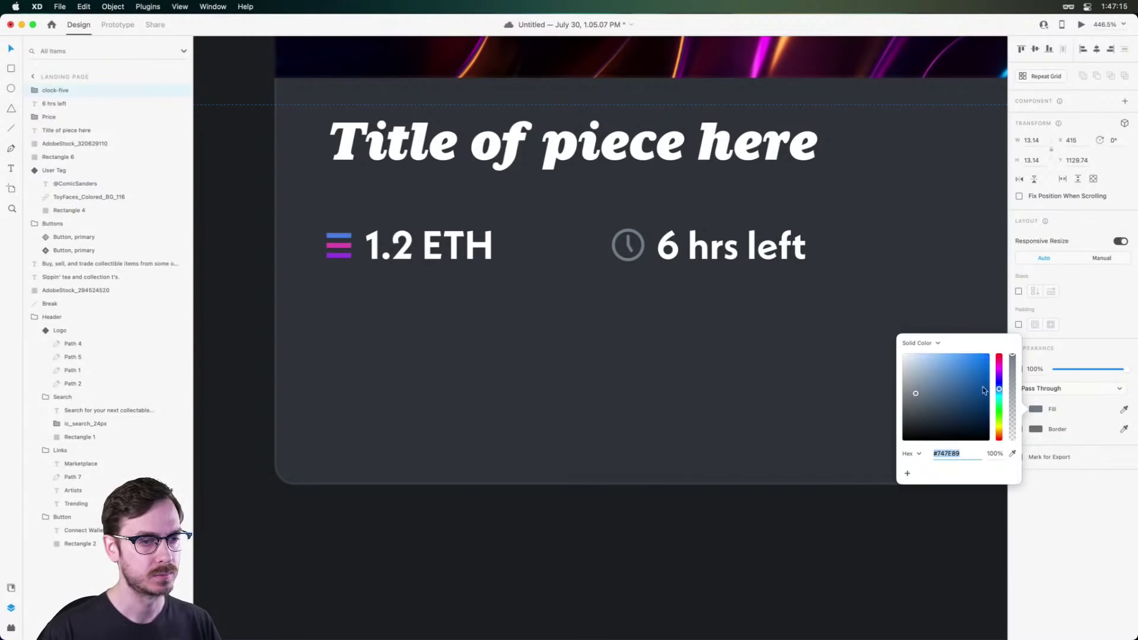
{"action": "left_click_drag", "start_coordinate": [917, 395], "coordinate": [919, 399]}
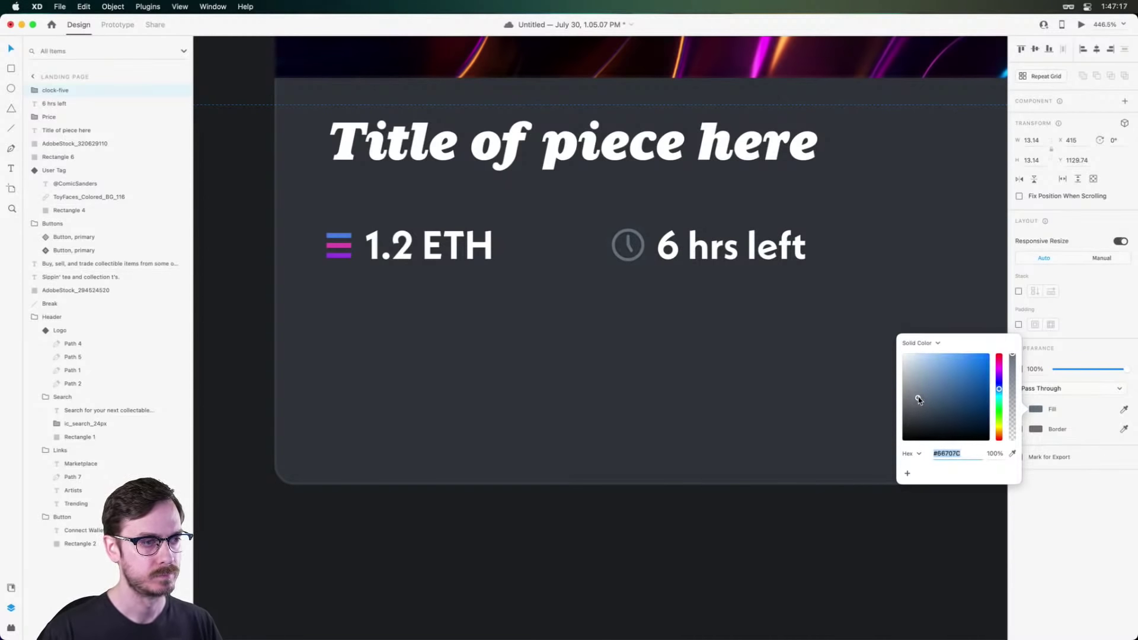
Apply the clock icon's gray fill to the "6 hrs left" text and set its font weight to Medium.
{"action": "left_click", "coordinate": [652, 257]}
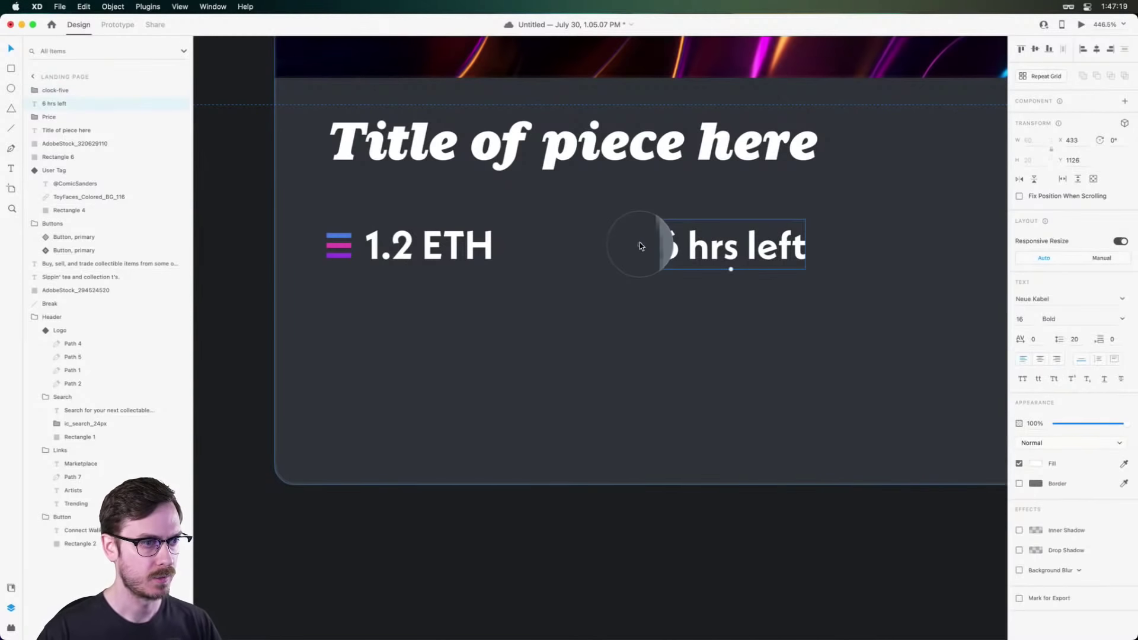
{"action": "key", "text": "super+shift+v"}
{"action": "scroll", "coordinate": [726, 294], "scroll_direction": "down", "scroll_amount": 5}
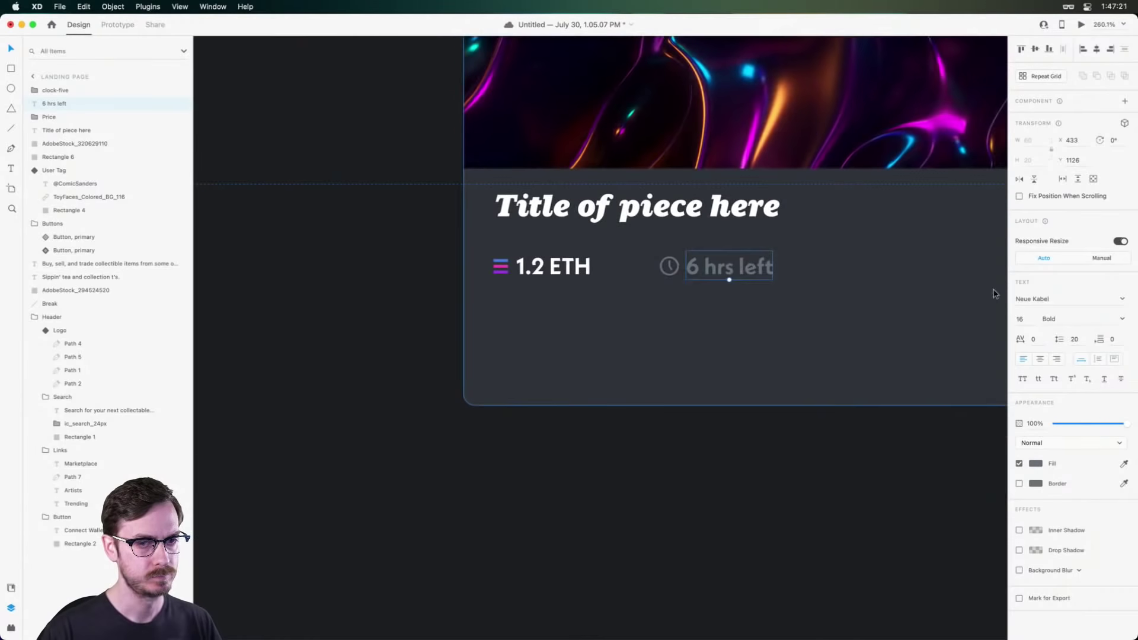
{"action": "left_click", "coordinate": [1122, 319]}
{"action": "left_click", "coordinate": [1060, 404]}
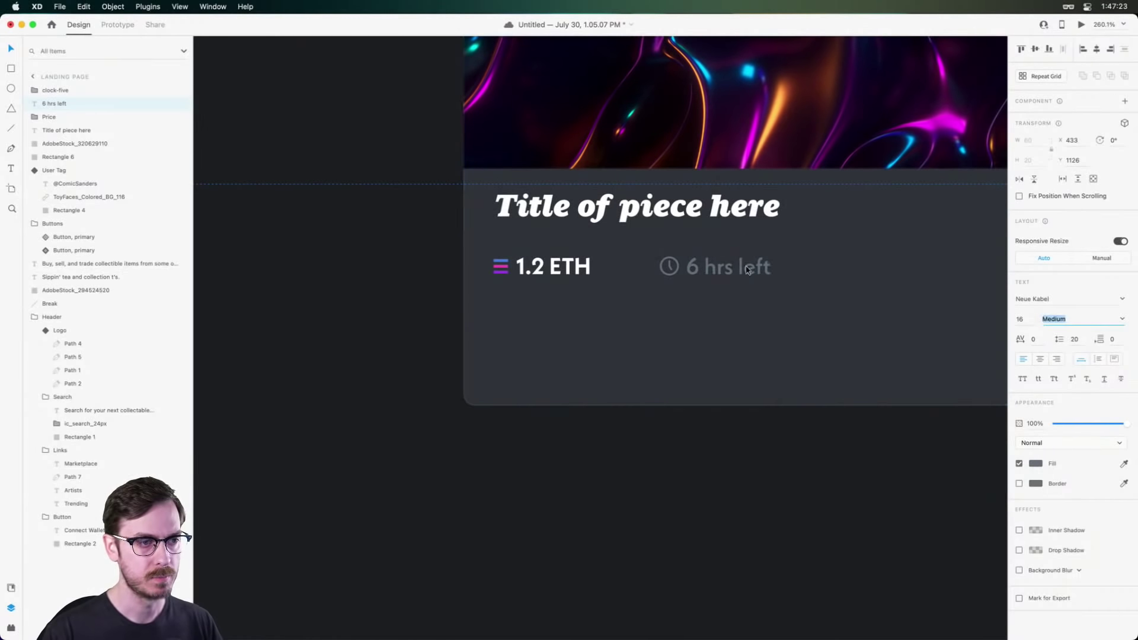
Group the clock icon with the "6 hrs left" text and name the group "Time left".
{"action": "scroll", "coordinate": [733, 273], "scroll_direction": "down", "scroll_amount": 2}
{"action": "left_click_drag", "start_coordinate": [778, 264], "coordinate": [650, 277]}
{"action": "key", "text": "super+z"}
{"action": "left_click", "coordinate": [747, 403]}
{"action": "left_click", "coordinate": [712, 268]}
{"action": "left_click", "coordinate": [683, 266], "text": "shift"}
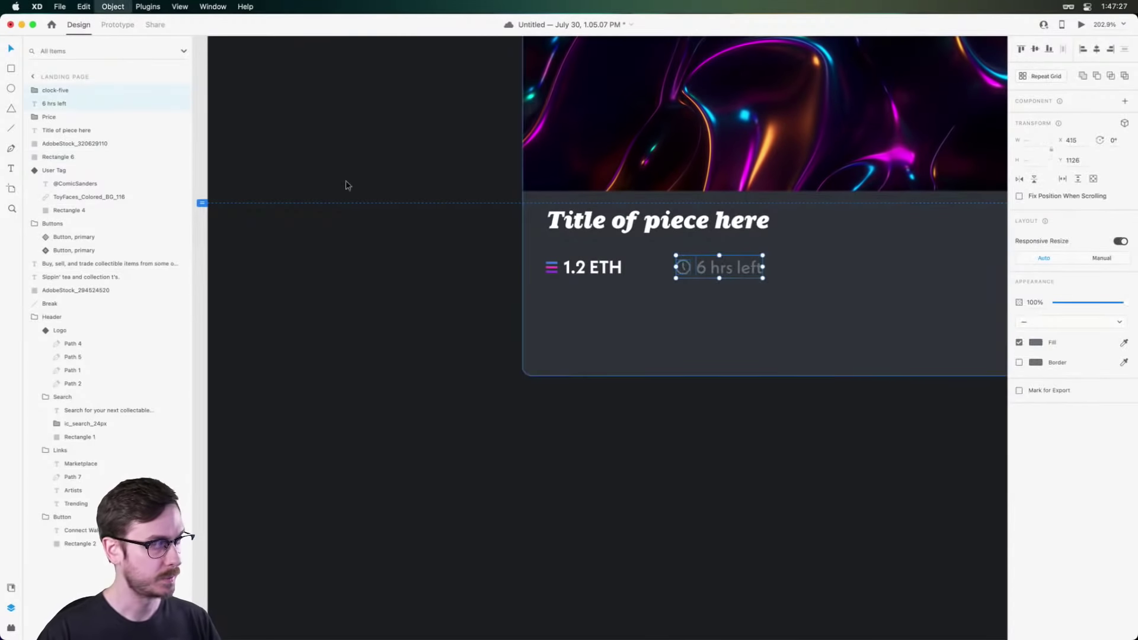
{"action": "key", "text": "super+g"}
{"action": "double_click", "coordinate": [57, 92]}
{"action": "type", "text": "Time left"}
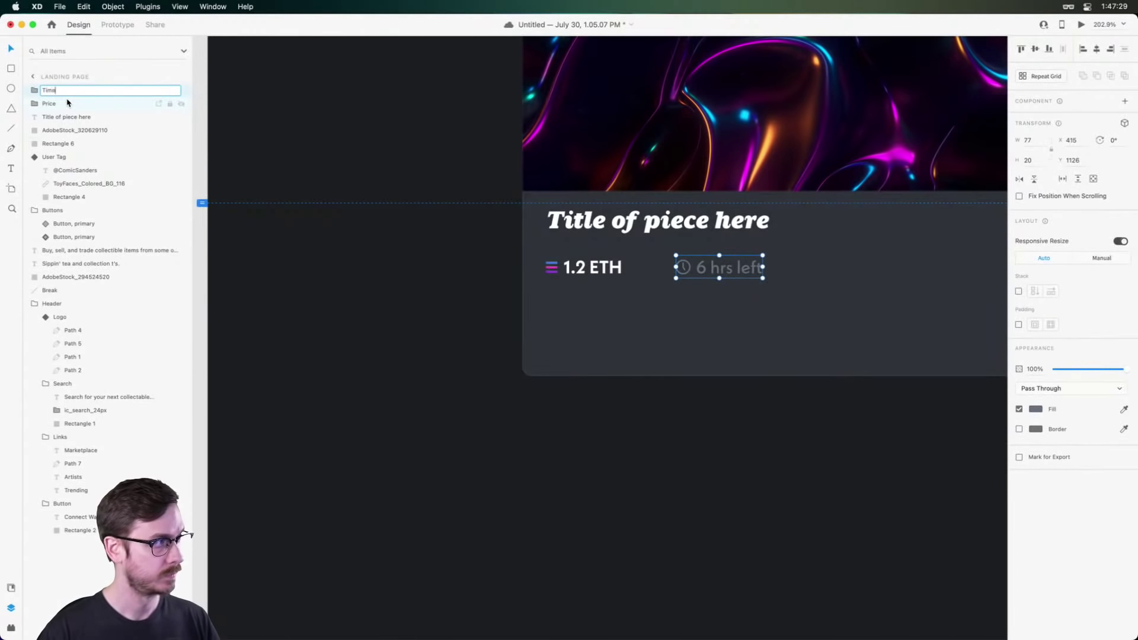
{"action": "key", "text": "Return"}
Move the Time left group across to the card's right side at X 611, Y 1126.
{"action": "scroll", "coordinate": [346, 237], "scroll_direction": "down", "scroll_amount": 3}
{"action": "scroll", "coordinate": [534, 237], "scroll_direction": "right", "scroll_amount": 2}
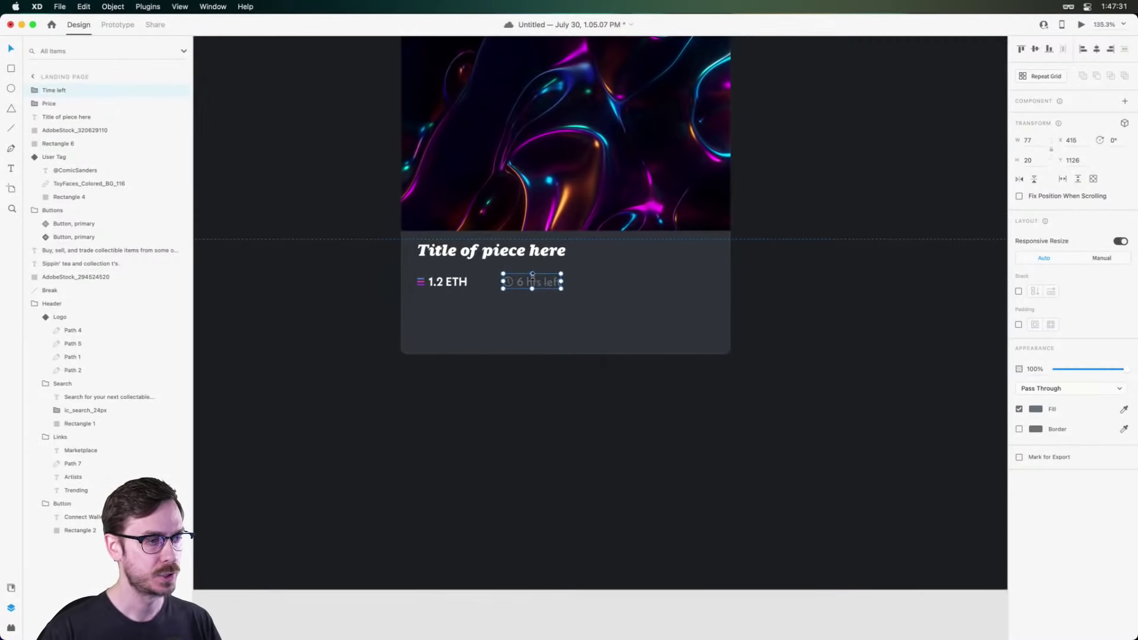
{"action": "left_click_drag", "start_coordinate": [536, 283], "coordinate": [684, 287]}
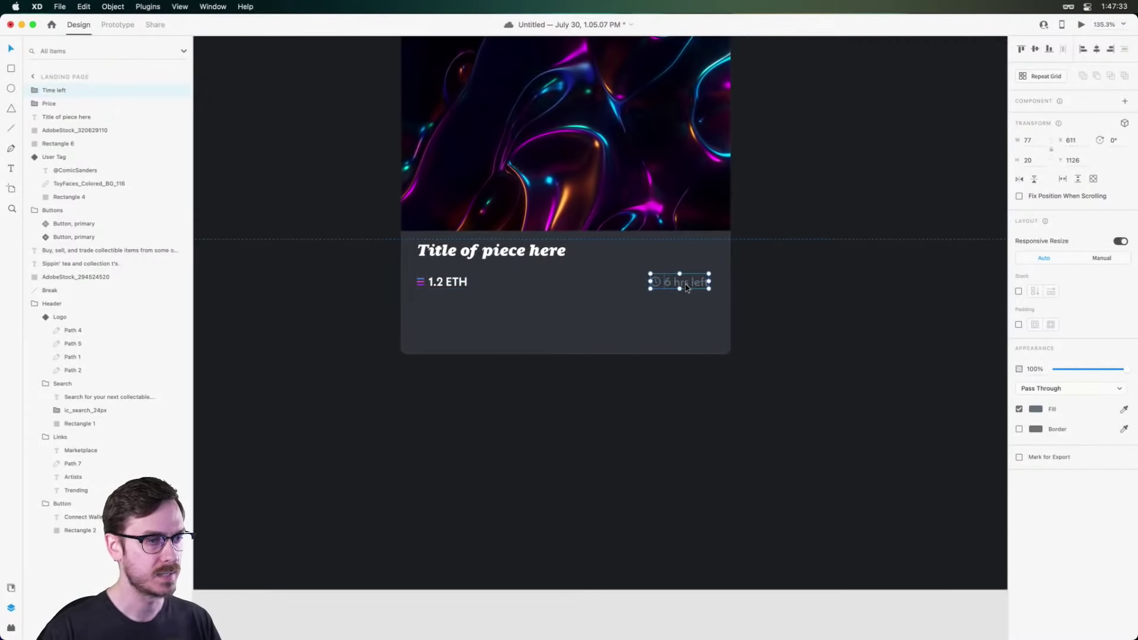
Preview the landing page to check the card below the hero, and close the preview.
{"action": "key", "text": "super+Return"}
{"action": "scroll", "coordinate": [688, 284], "scroll_direction": "down", "scroll_amount": 5}
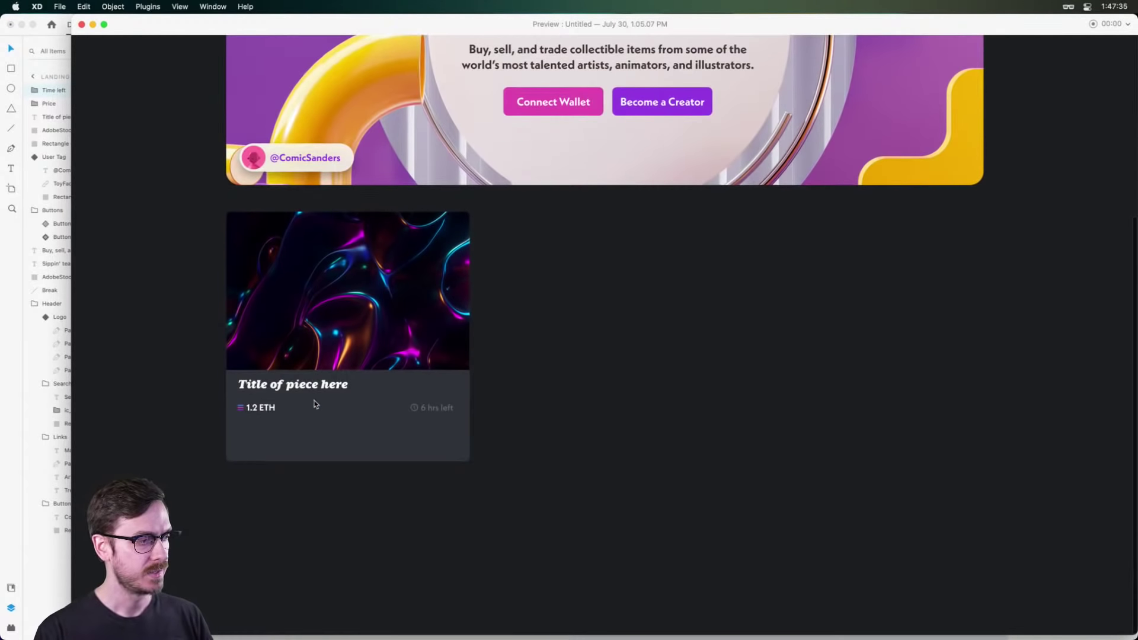
{"action": "key", "text": "super+w"}
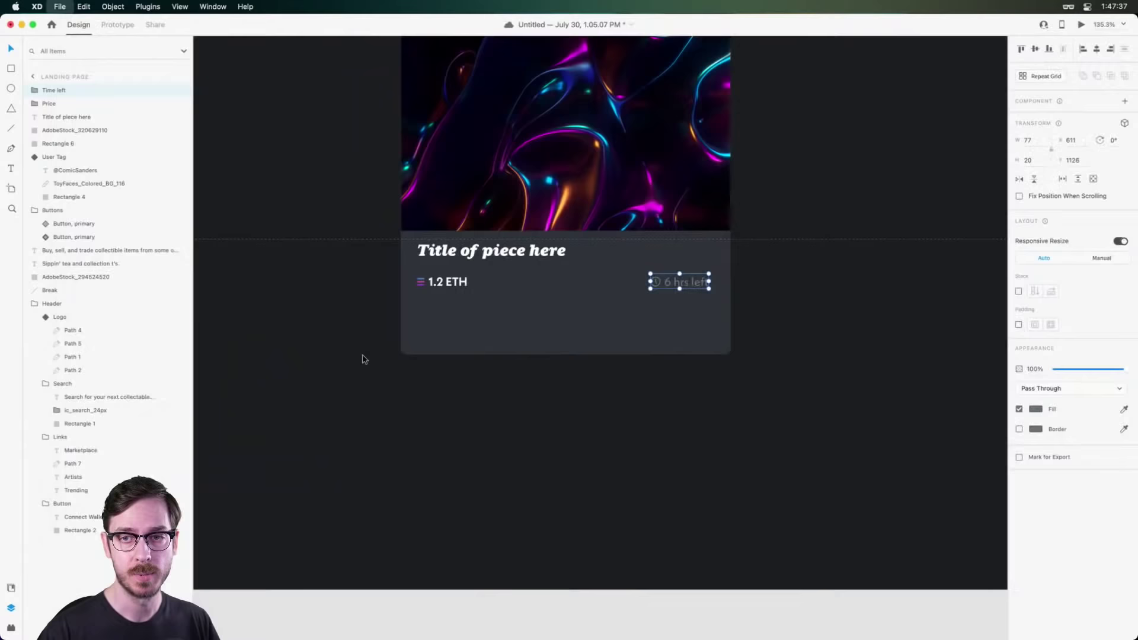
Increase the font size of the "Title of piece here" text to 24.
{"action": "scroll", "coordinate": [392, 218], "scroll_direction": "up", "scroll_amount": 5}
{"action": "left_click", "coordinate": [512, 192]}
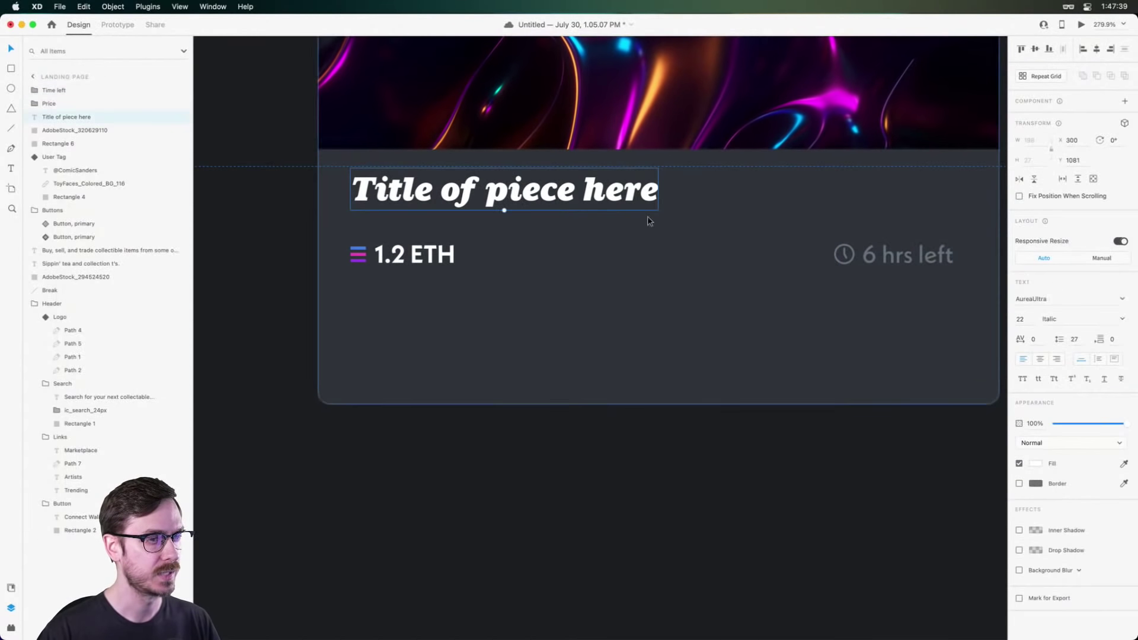
{"action": "left_click", "coordinate": [1021, 320]}
{"action": "key", "text": "Up"}
{"action": "key", "text": "Up"}
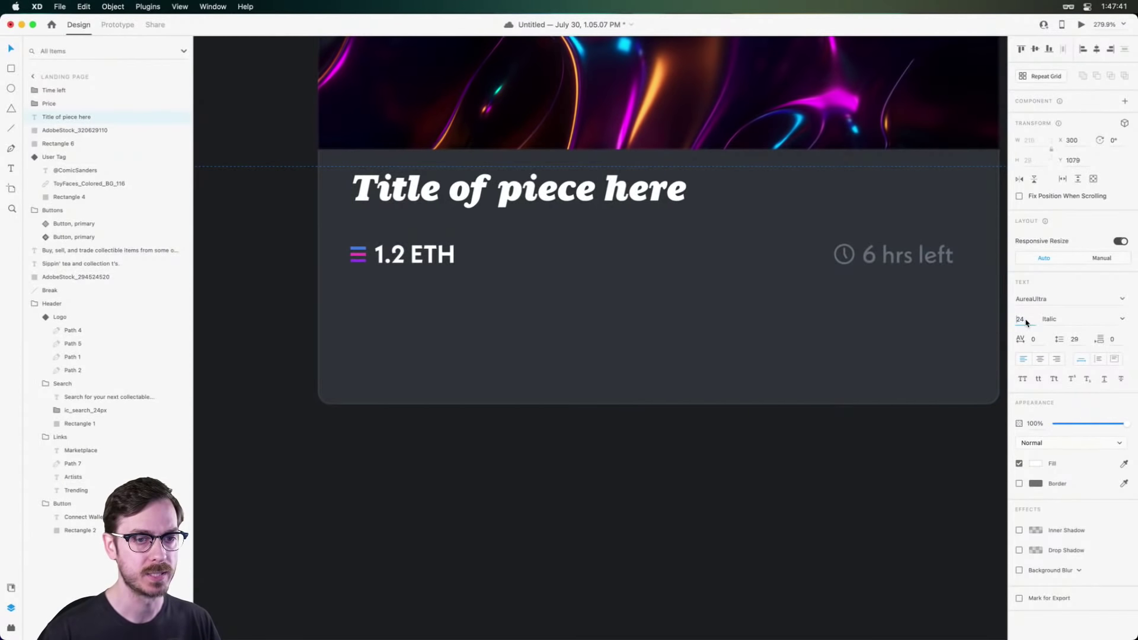
Scale the Price group up to 26 high and set its "1.2 ETH" text to size 20.
{"action": "left_click", "coordinate": [454, 260]}
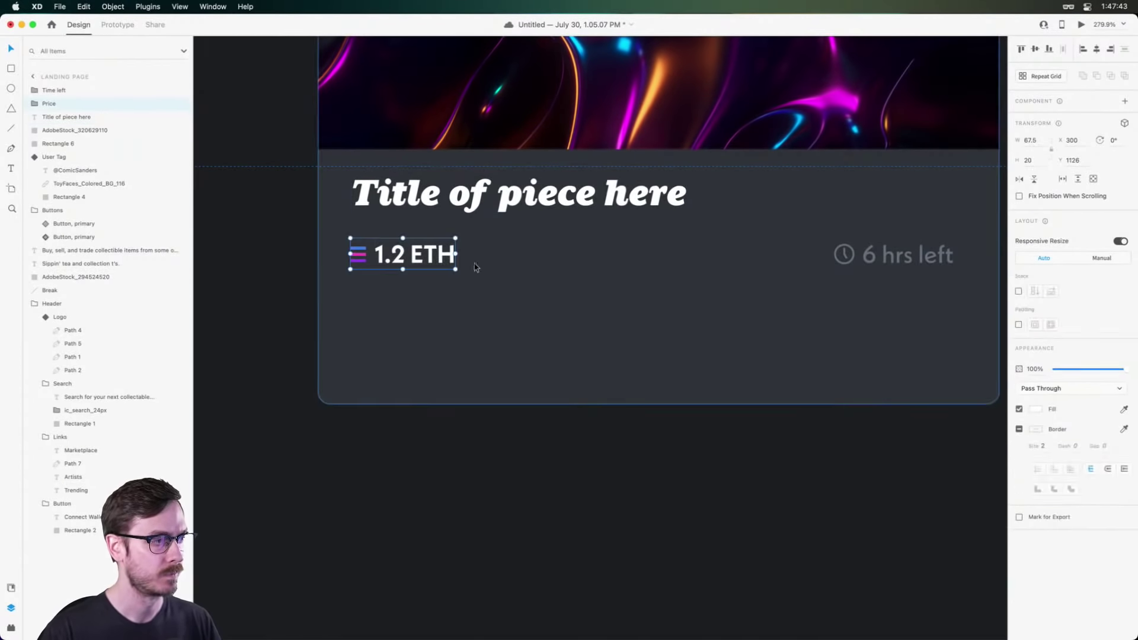
{"action": "left_click_drag", "start_coordinate": [459, 270], "coordinate": [493, 288]}
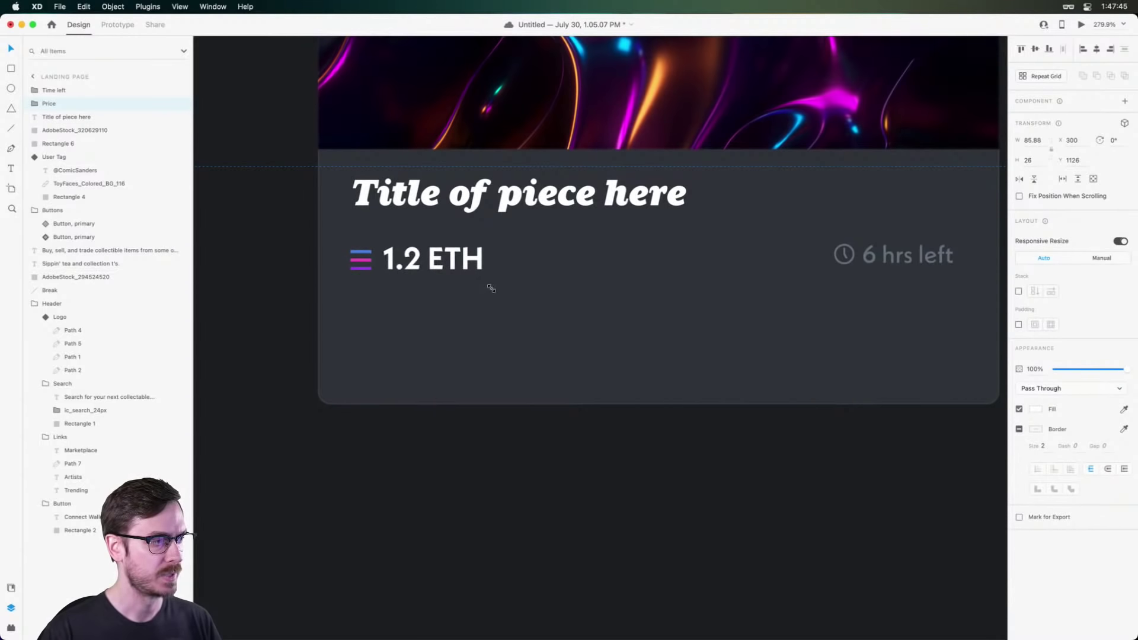
{"action": "double_click", "coordinate": [461, 265]}
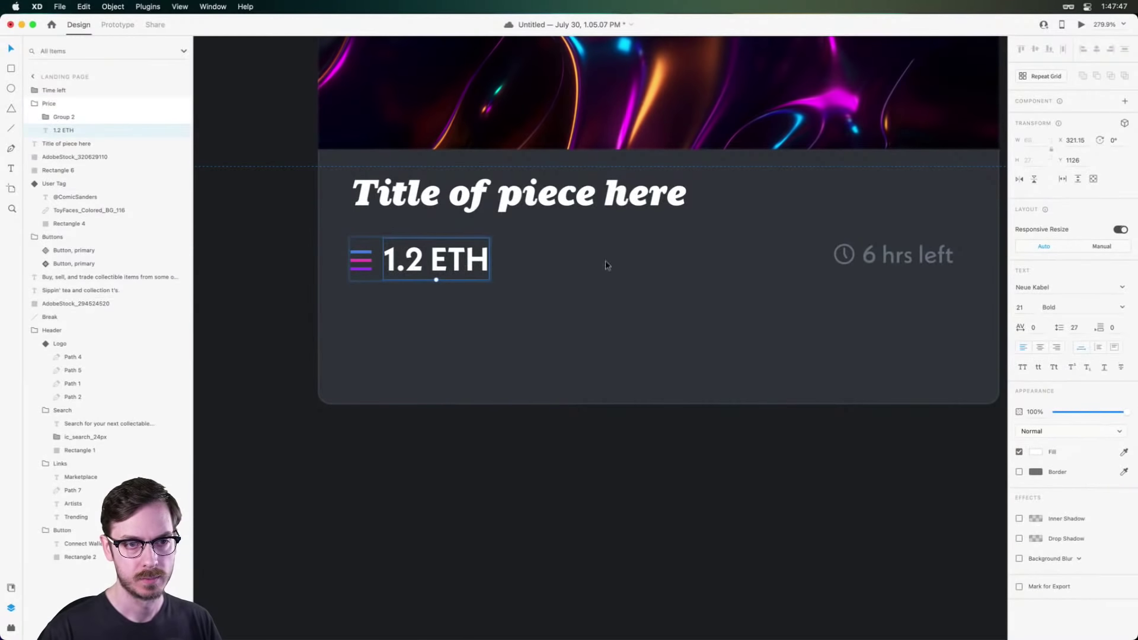
{"action": "type", "text": "20"}
{"action": "key", "text": "Return"}
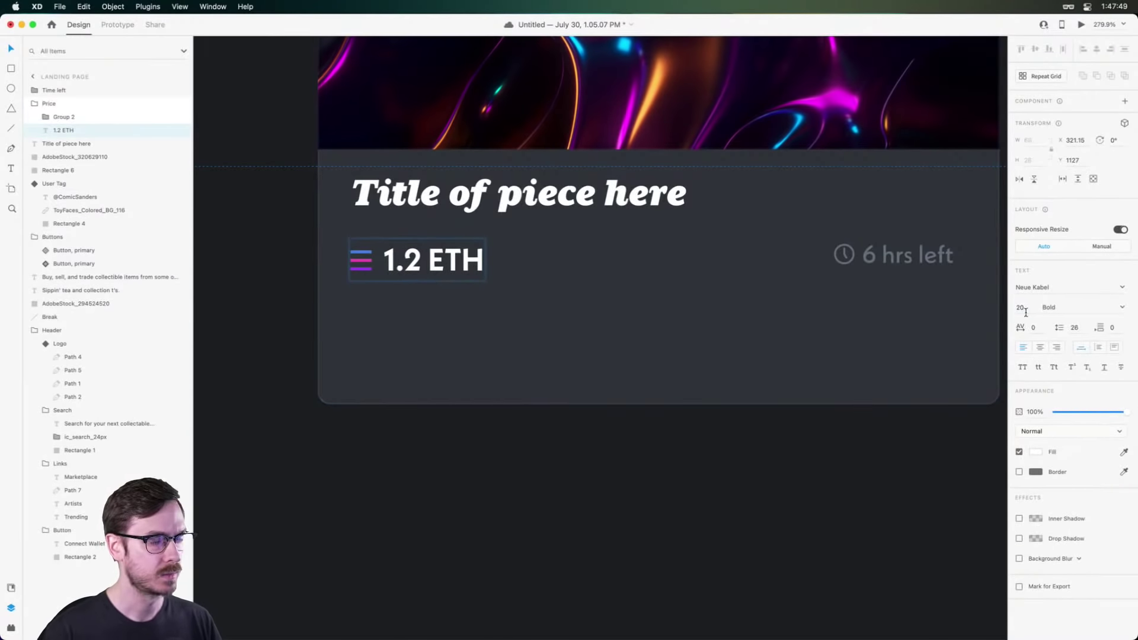
Set the "6 hrs left" text to size 20 and nudge it to Y 1123.
{"action": "double_click", "coordinate": [907, 255]}
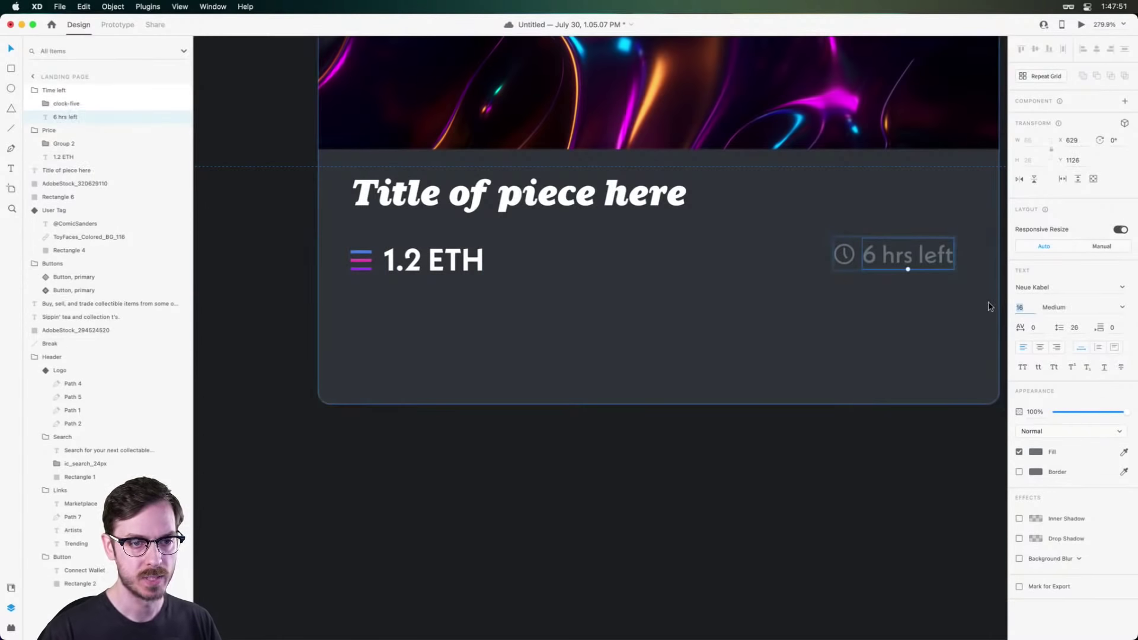
{"action": "type", "text": "20"}
{"action": "key", "text": "Return"}
{"action": "left_click", "coordinate": [881, 287]}
{"action": "left_click", "coordinate": [876, 259]}
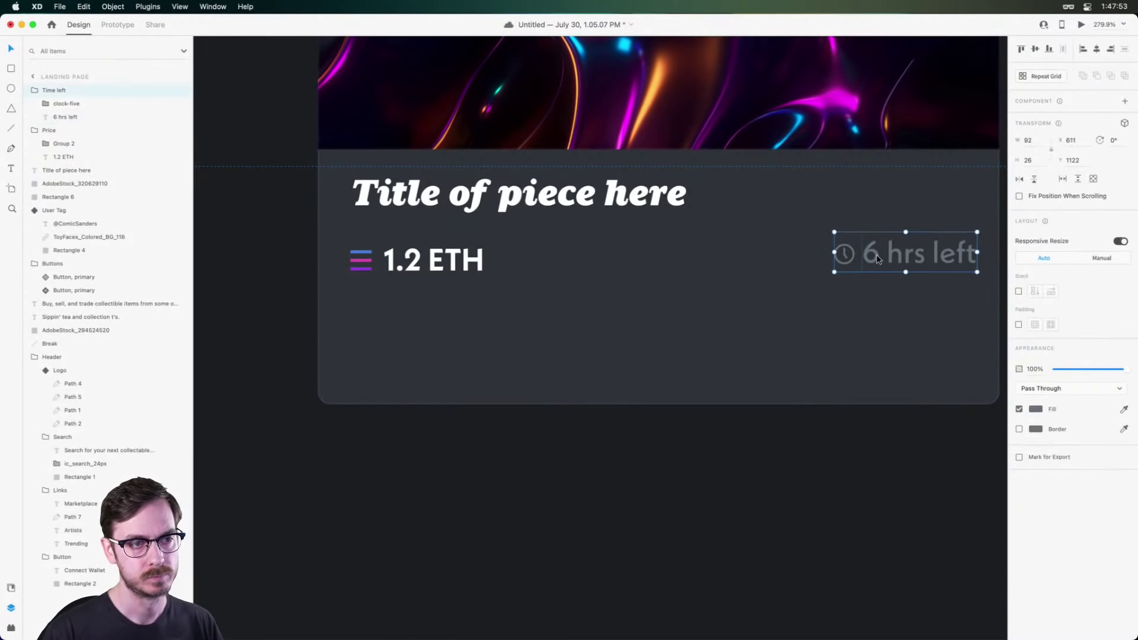
{"action": "left_click_drag", "start_coordinate": [878, 257], "coordinate": [877, 257]}
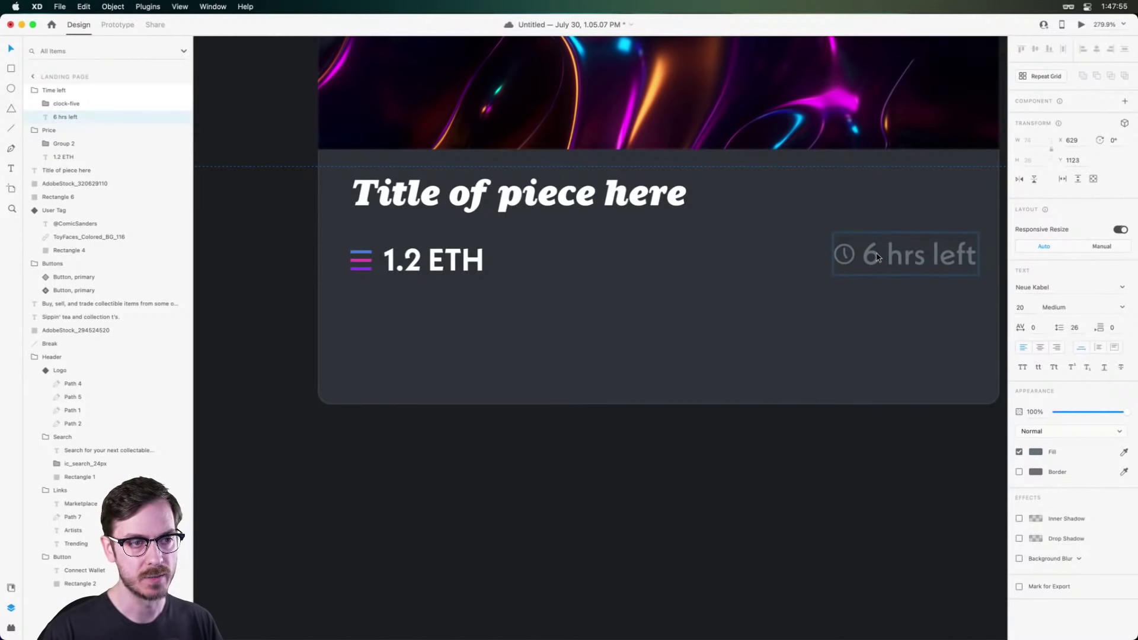
Align the Time left group with the Price group at Y 1127, and group both under the name "Info".
{"action": "key", "text": "Escape"}
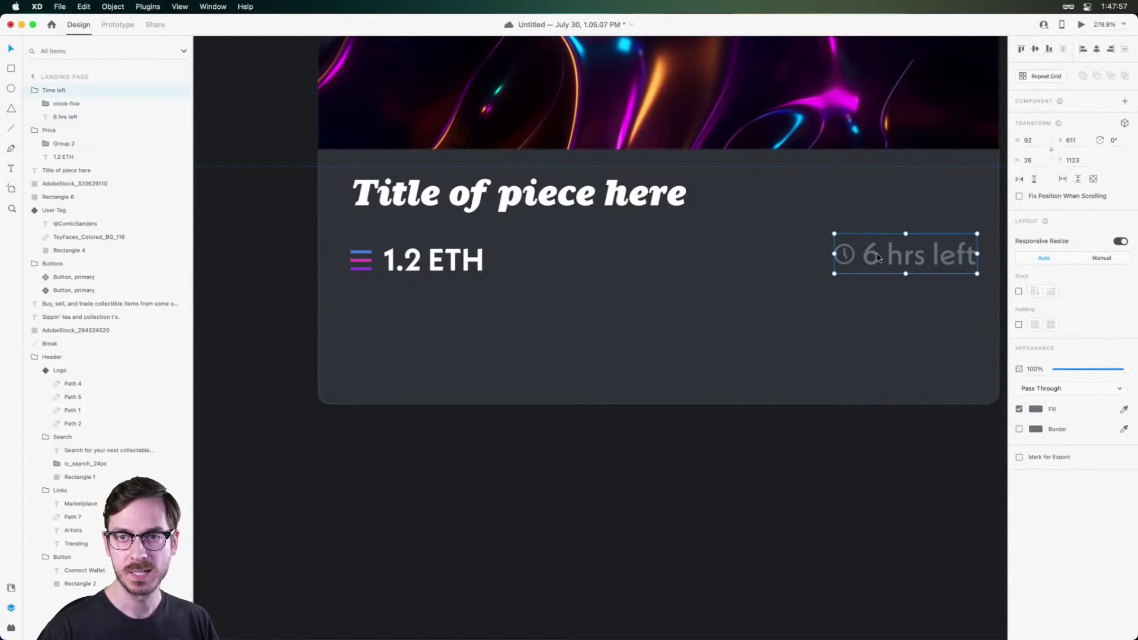
{"action": "left_click_drag", "start_coordinate": [855, 250], "coordinate": [882, 265]}
{"action": "left_click", "coordinate": [444, 262], "text": "shift"}
{"action": "key", "text": "super+g"}
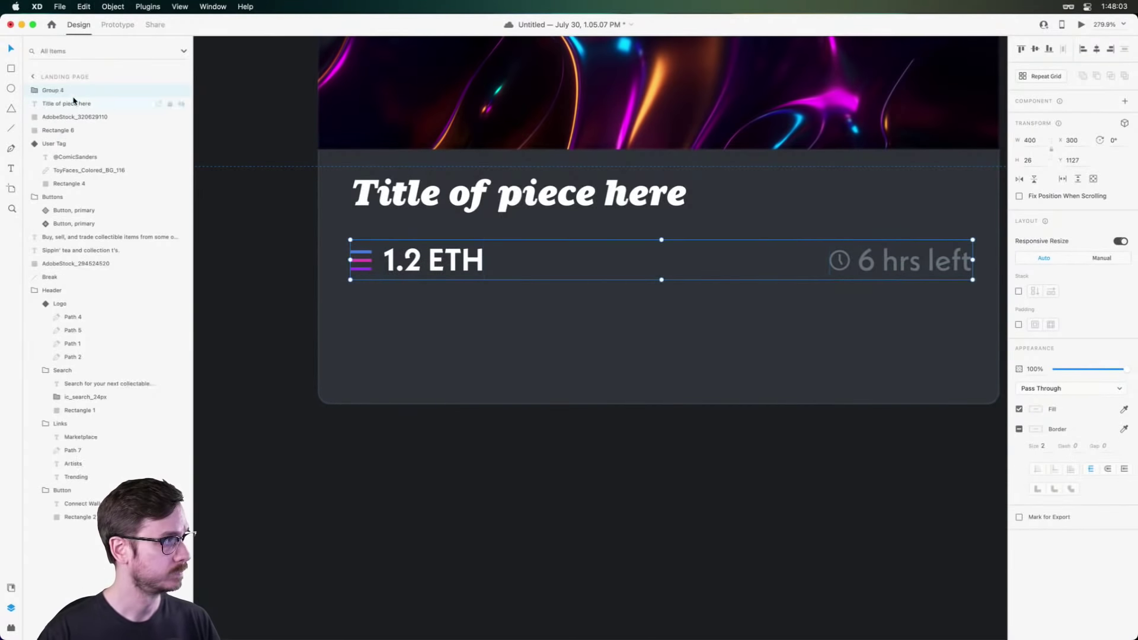
{"action": "double_click", "coordinate": [54, 91]}
{"action": "type", "text": "Info"}
{"action": "key", "text": "Return"}
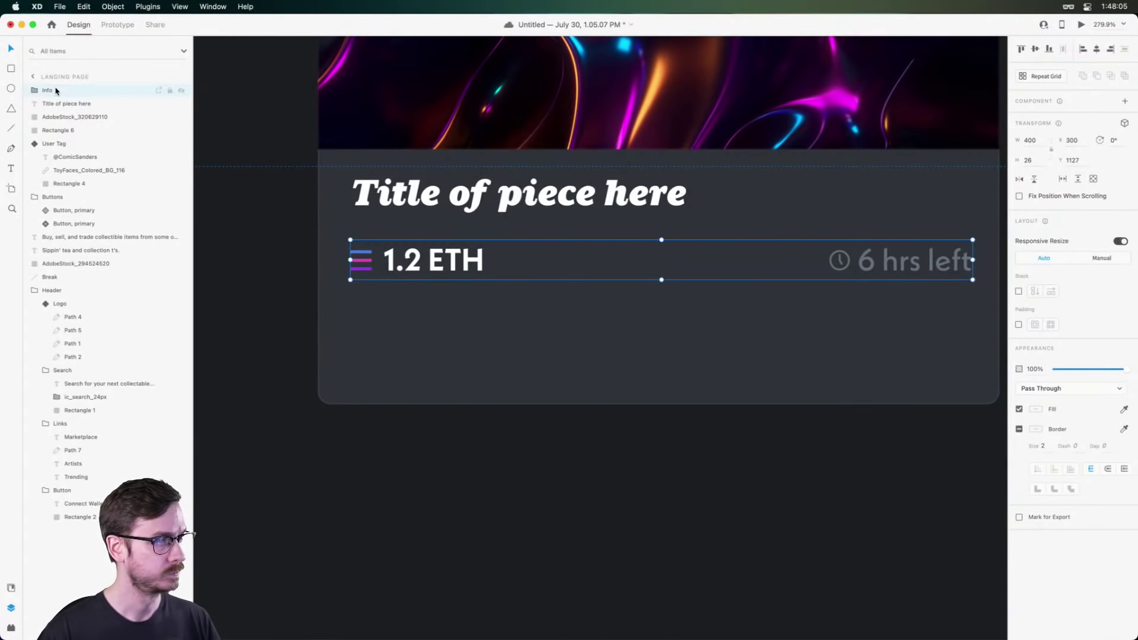
Preview the landing page to check the card's title and info row, and close the preview.
{"action": "key", "text": "super+Return"}
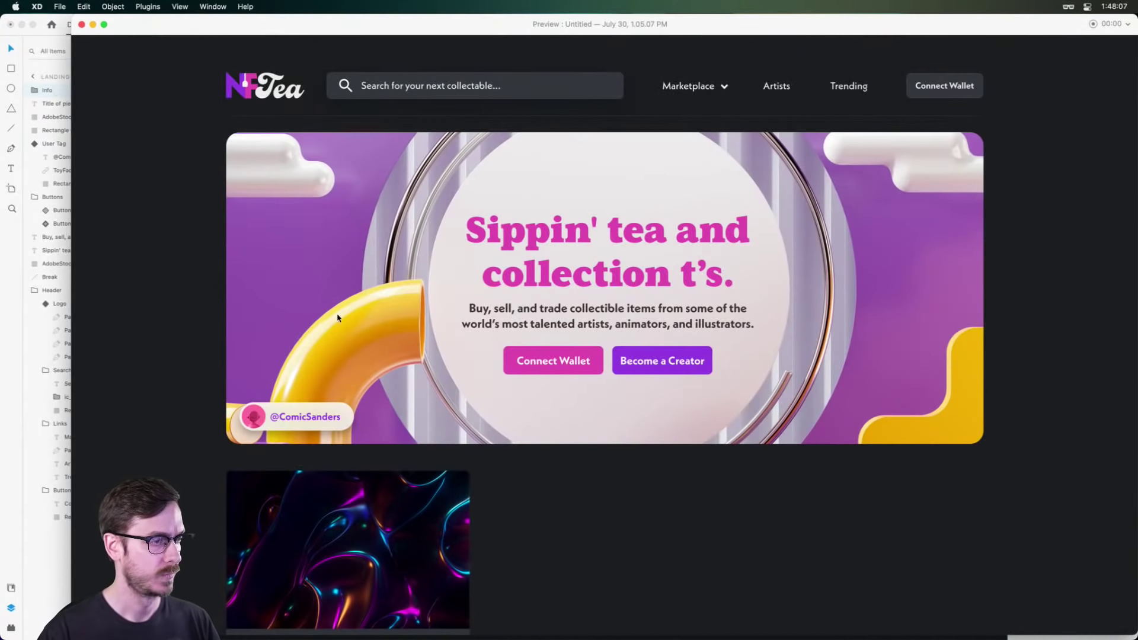
{"action": "scroll", "coordinate": [338, 318], "scroll_direction": "down", "scroll_amount": 5}
{"action": "key", "text": "super+w"}
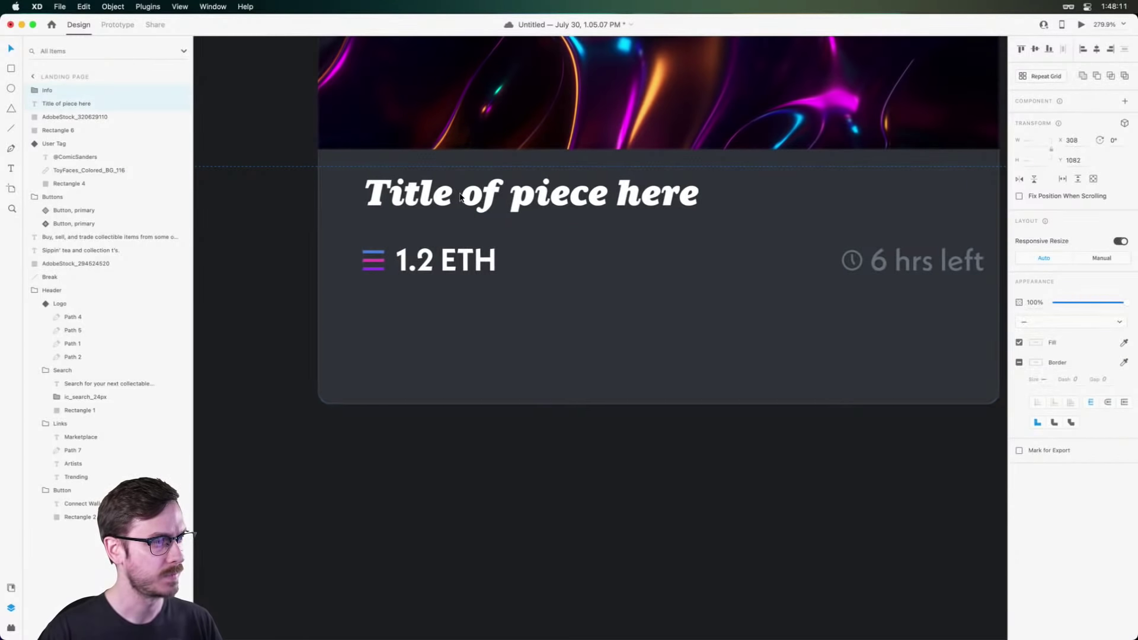
Shift the "6 hrs left" end of the Info row inward until the group is 384 wide.
{"action": "left_click", "coordinate": [709, 320]}
{"action": "double_click", "coordinate": [930, 261]}
{"action": "left_click_drag", "start_coordinate": [931, 260], "coordinate": [963, 259]}
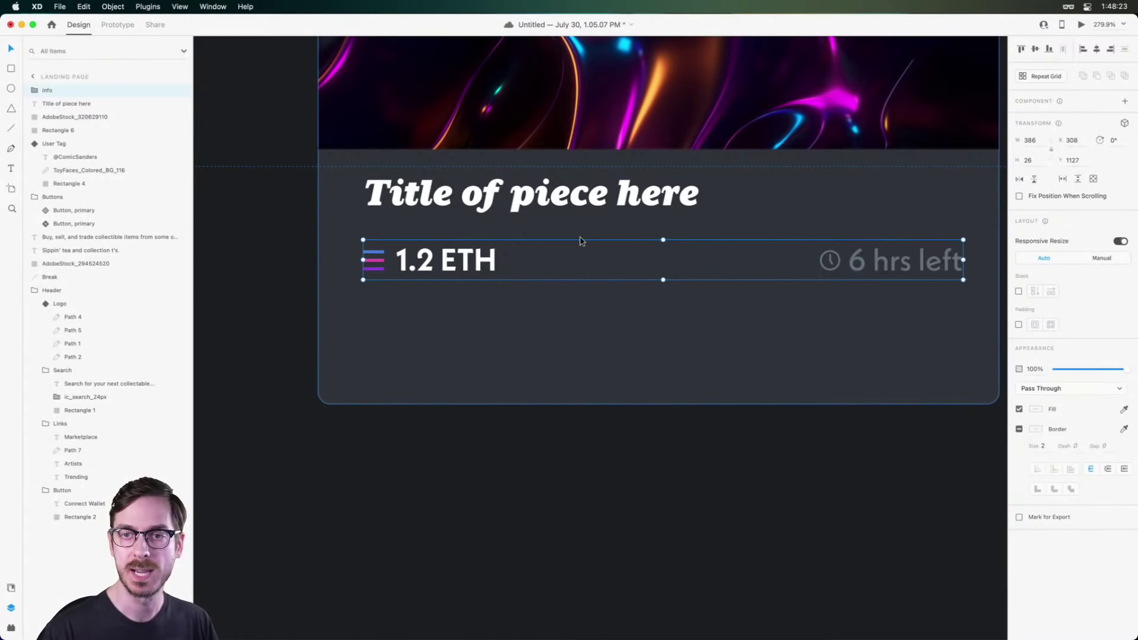
{"action": "scroll", "coordinate": [872, 285], "scroll_direction": "down", "scroll_amount": 3}
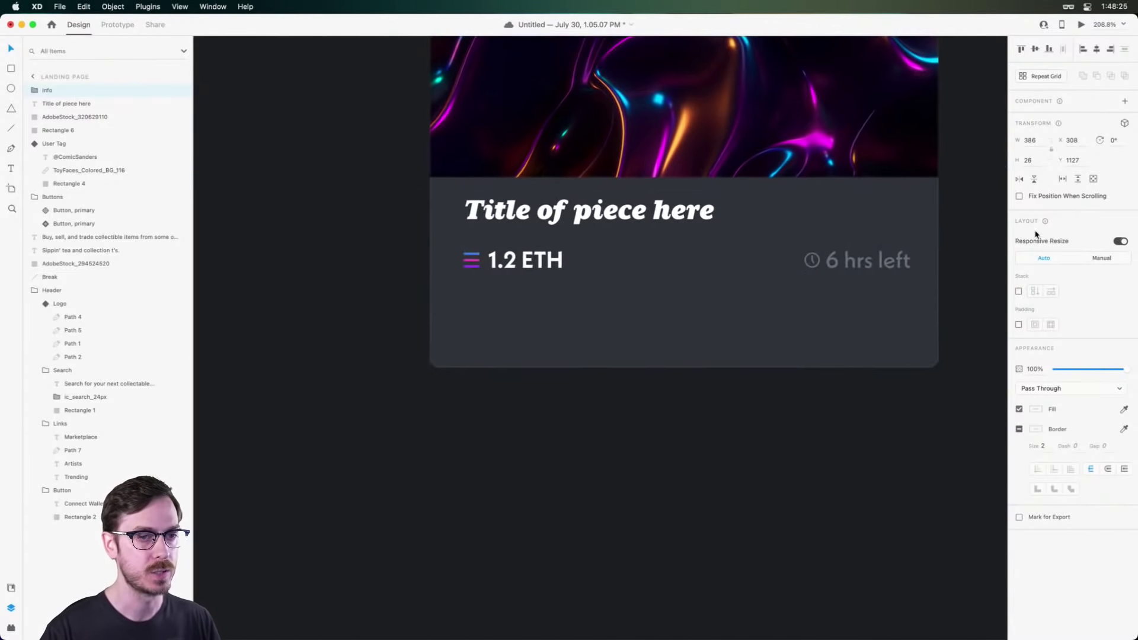
{"action": "left_click", "coordinate": [947, 243]}
{"action": "scroll", "coordinate": [947, 243], "scroll_direction": "right", "scroll_amount": 3}
{"action": "left_click", "coordinate": [818, 267]}
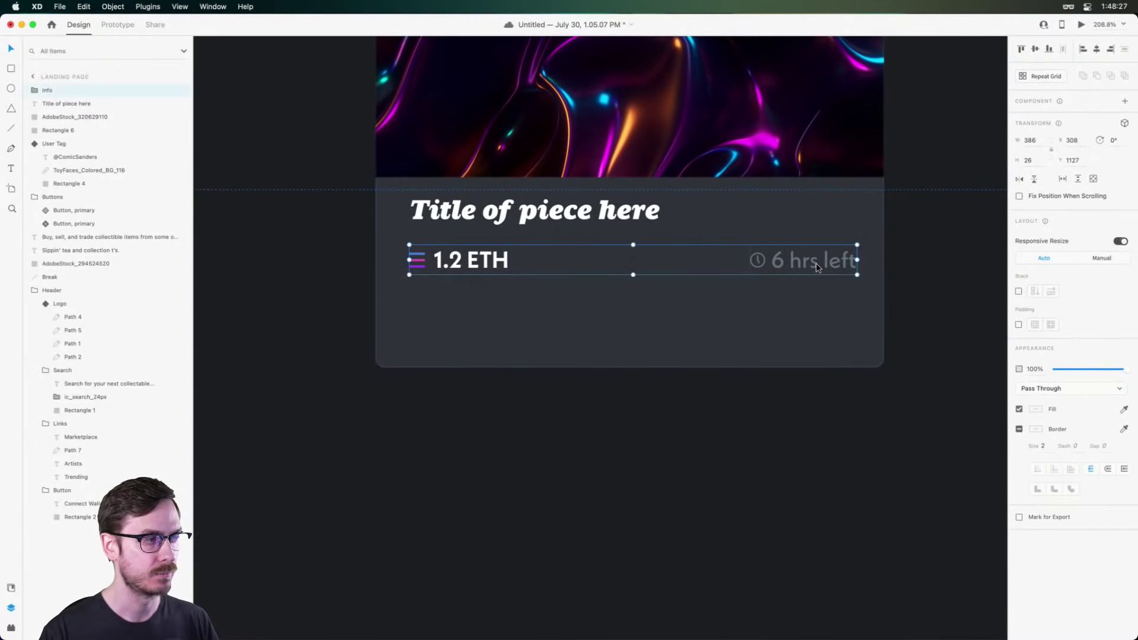
{"action": "left_click_drag", "start_coordinate": [857, 260], "coordinate": [854, 260]}
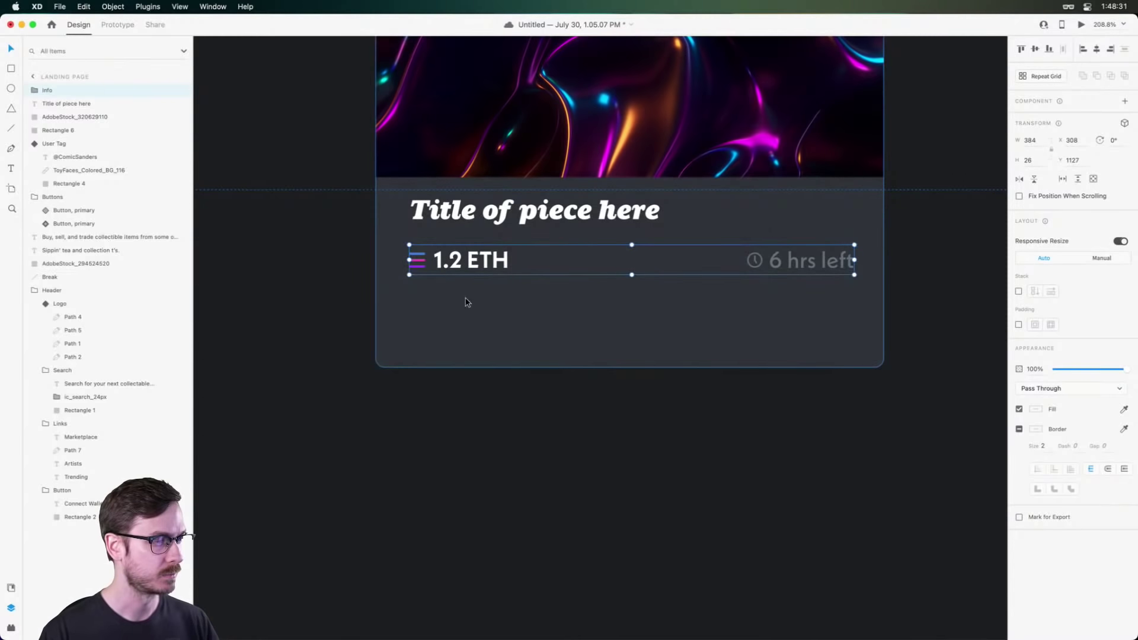
Draw a 384 by 57 rectangle with corner radius 8 below the Info row, and save the document.
{"action": "key", "text": "r"}
{"action": "left_click_drag", "start_coordinate": [409, 283], "coordinate": [854, 349]}
{"action": "left_click_drag", "start_coordinate": [855, 353], "coordinate": [853, 349]}
{"action": "scroll", "coordinate": [680, 304], "scroll_direction": "up", "scroll_amount": 5}
{"action": "left_click_drag", "start_coordinate": [680, 304], "coordinate": [700, 296]}
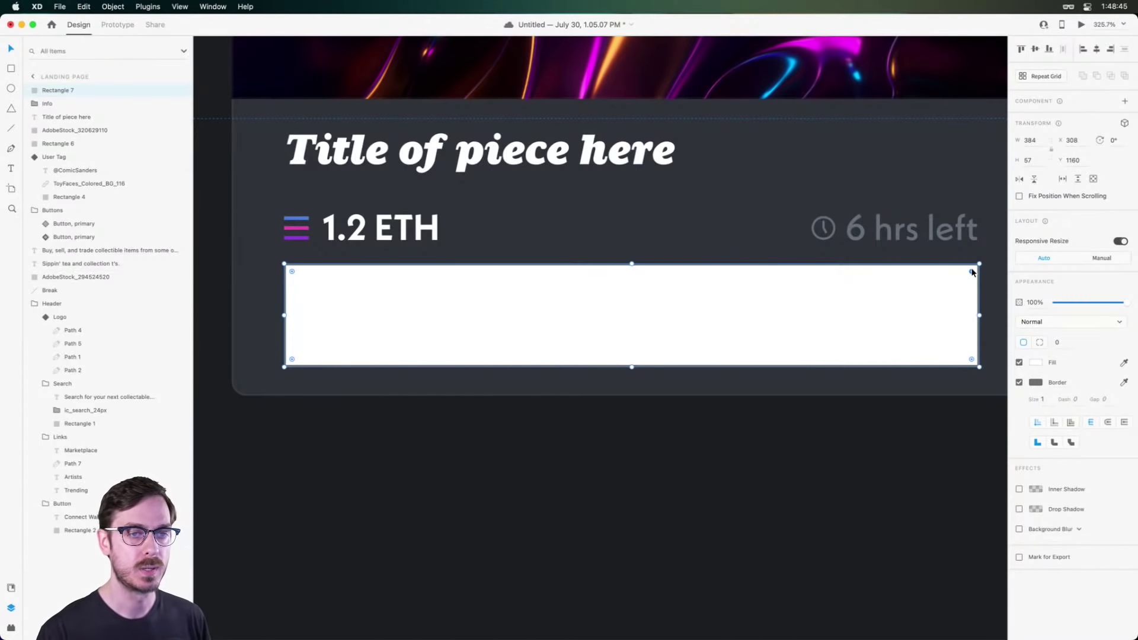
{"action": "left_click_drag", "start_coordinate": [969, 268], "coordinate": [965, 277]}
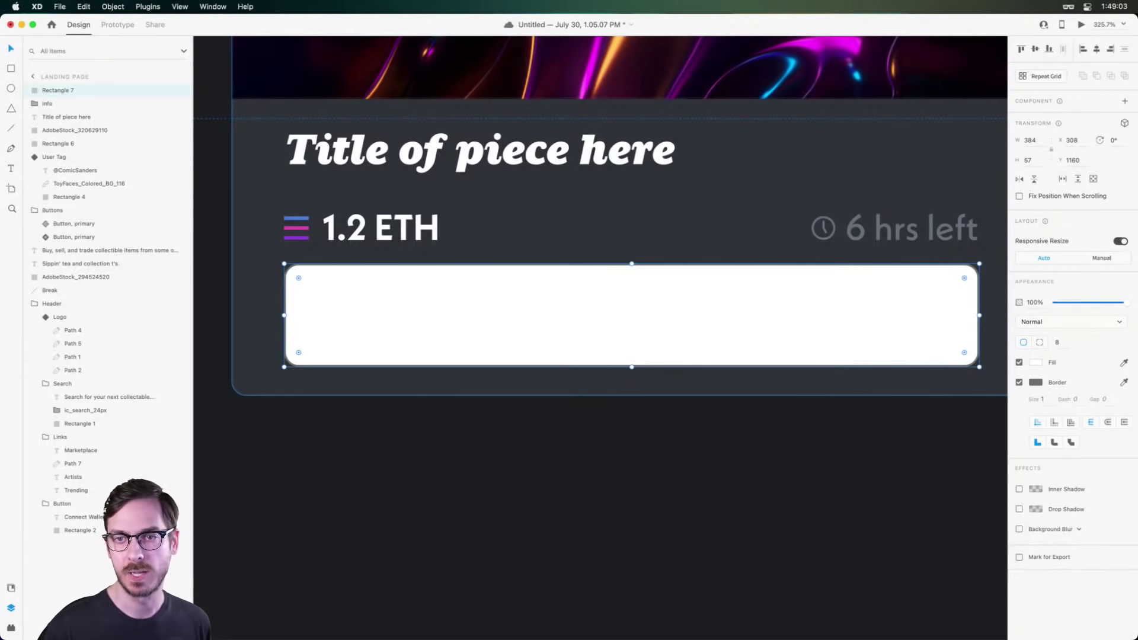
{"action": "key", "text": "super+s"}
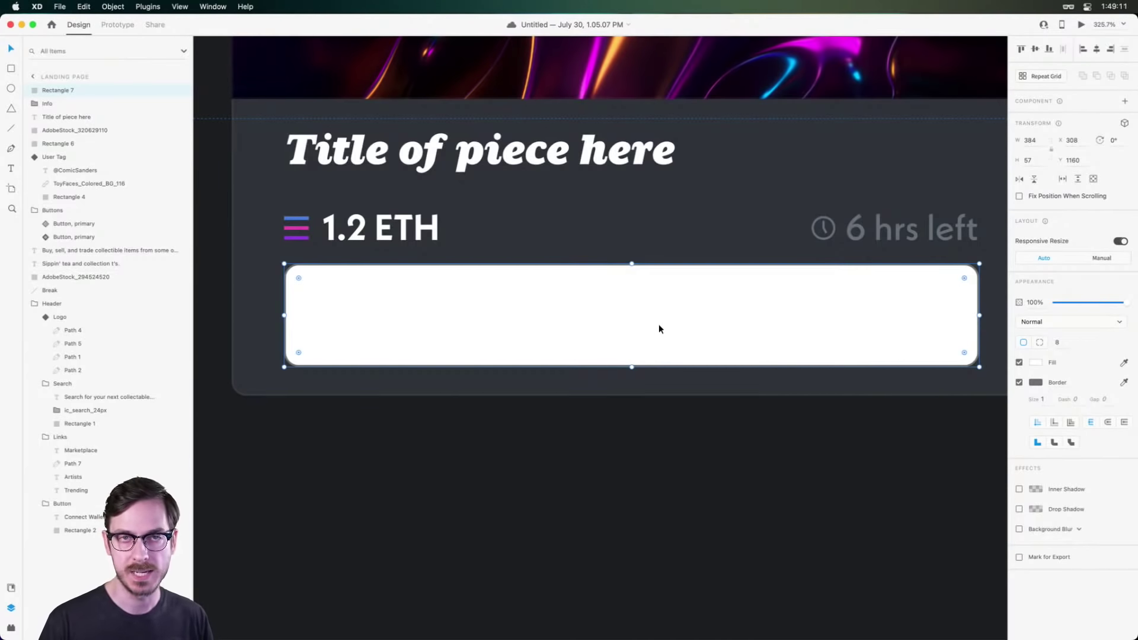
Extend the card background's lower edge to a height of 458 and move the white rectangle down to Y 1169.
{"action": "left_click_drag", "start_coordinate": [689, 305], "coordinate": [688, 320]}
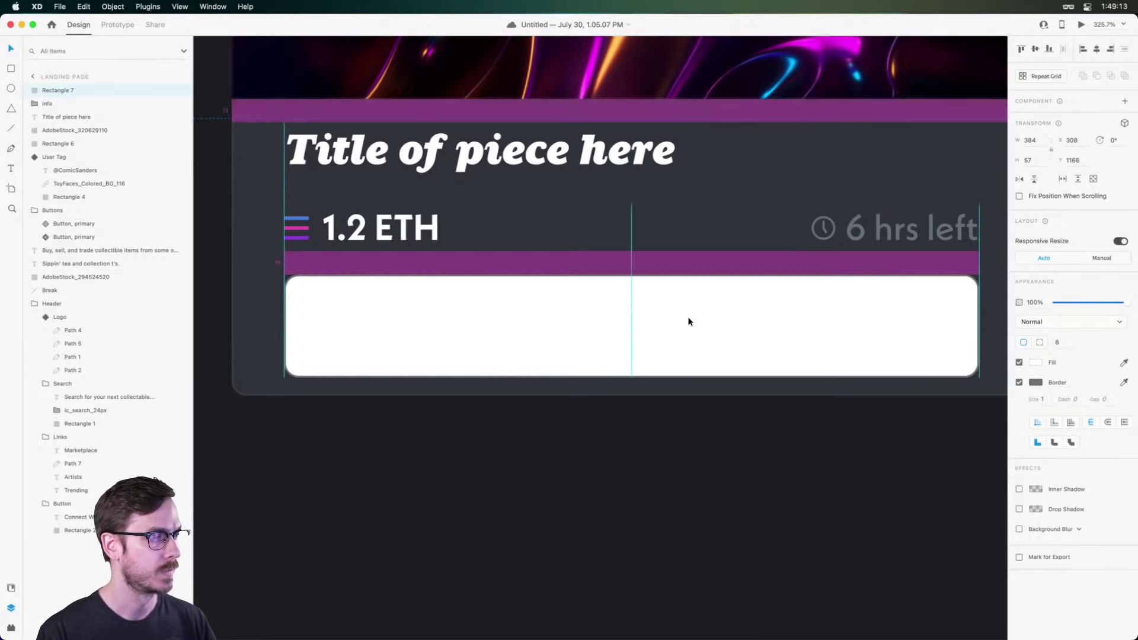
{"action": "left_click", "coordinate": [266, 332]}
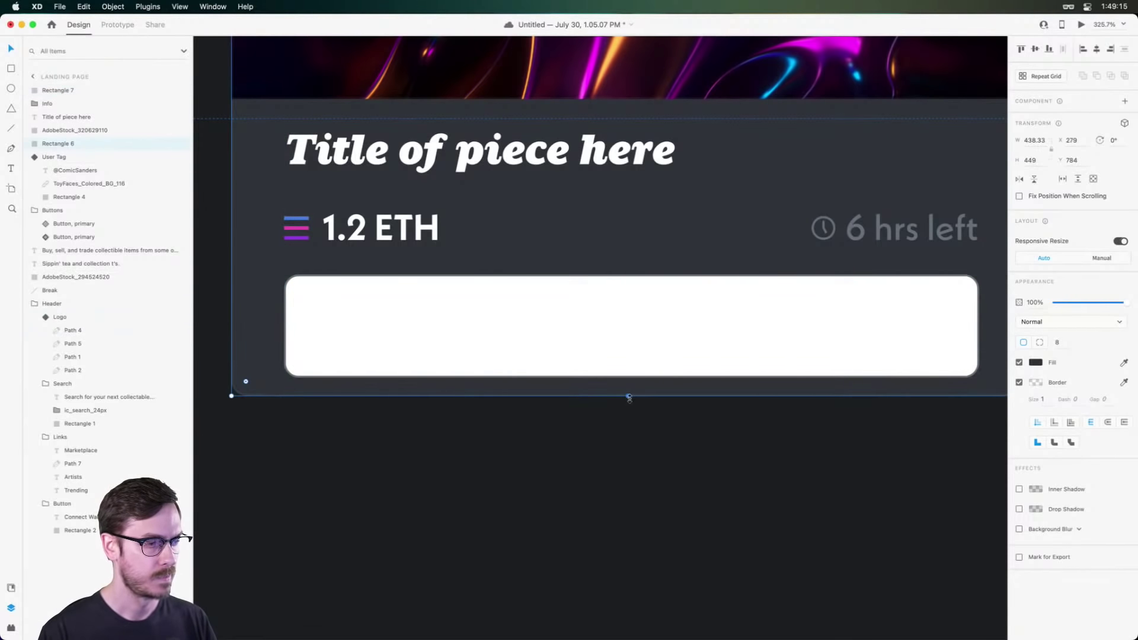
{"action": "left_click_drag", "start_coordinate": [629, 395], "coordinate": [629, 411]}
{"action": "left_click", "coordinate": [717, 322]}
{"action": "left_click_drag", "start_coordinate": [717, 322], "coordinate": [716, 328]}
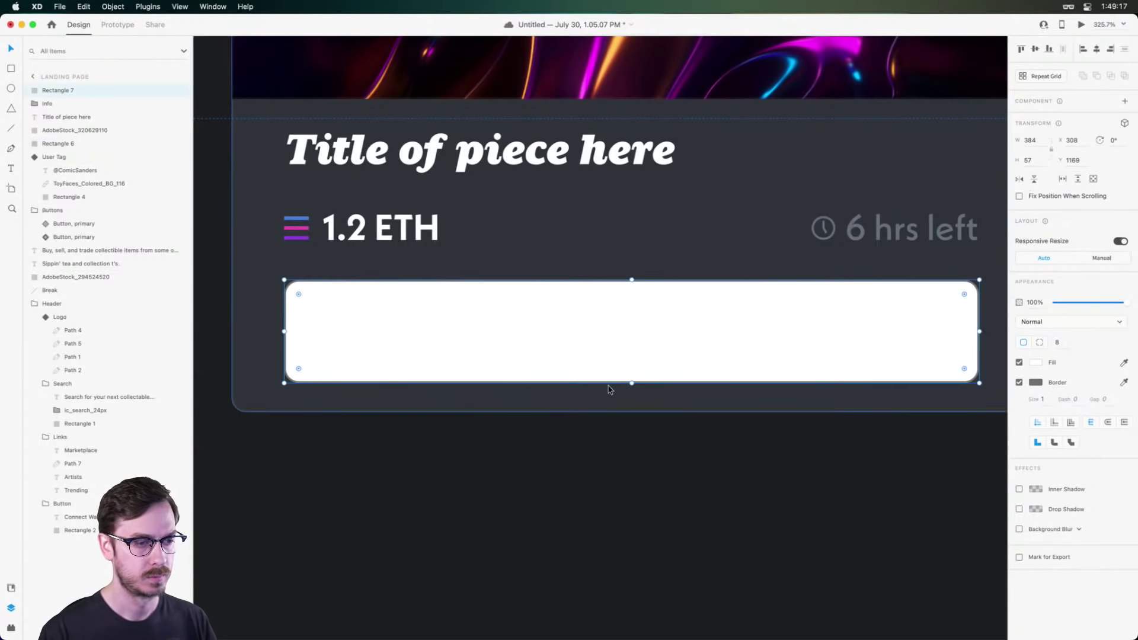
Group all the elements of the card and name the group "NFT".
{"action": "scroll", "coordinate": [676, 456], "scroll_direction": "down", "scroll_amount": 10}
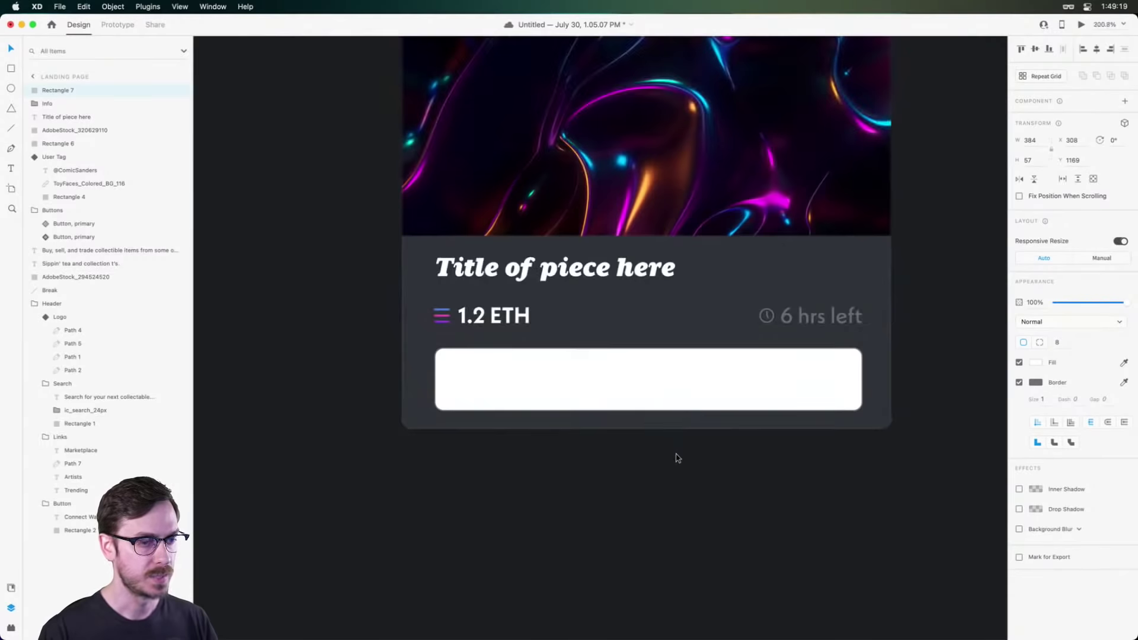
{"action": "left_click_drag", "start_coordinate": [781, 448], "coordinate": [493, 236]}
{"action": "key", "text": "super+g"}
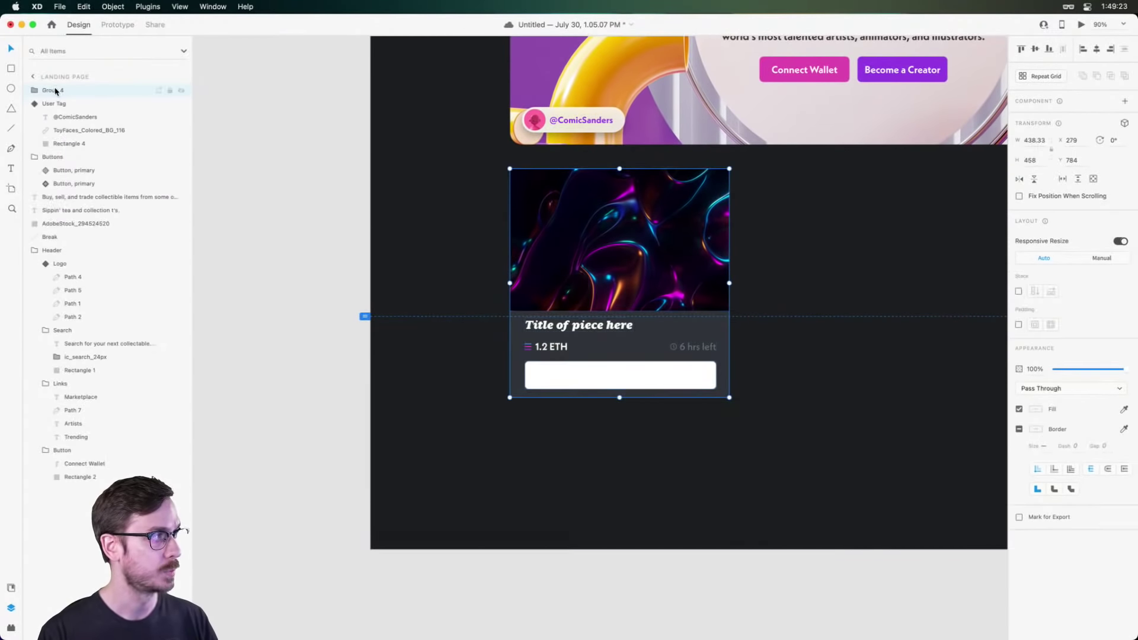
{"action": "double_click", "coordinate": [56, 94]}
{"action": "type", "text": "NFT"}
{"action": "key", "text": "Return"}
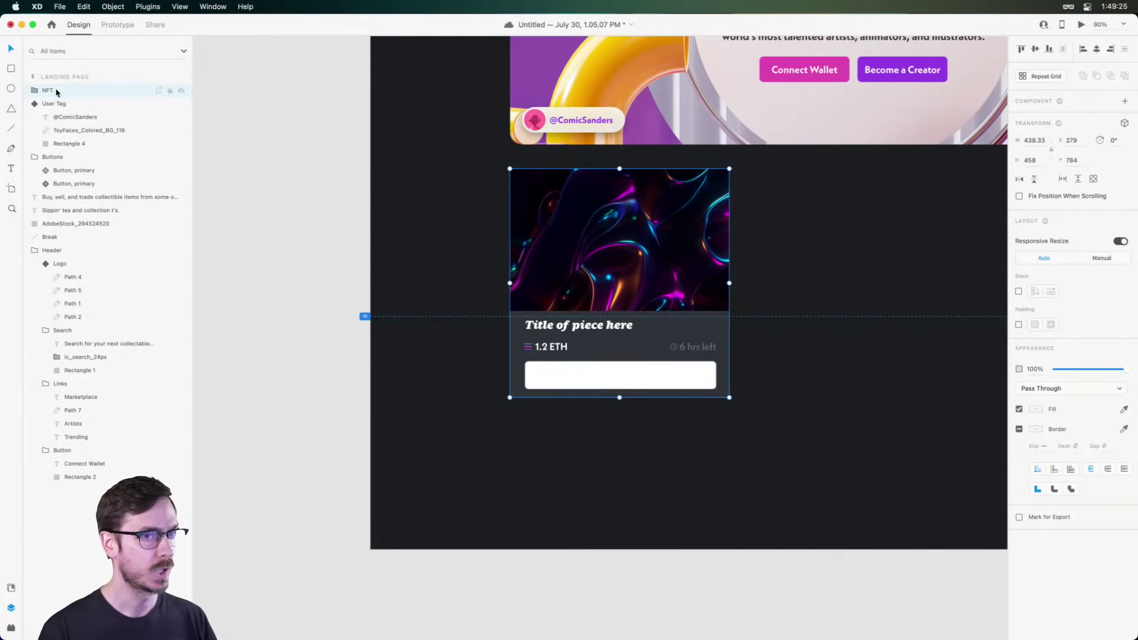
Turn on padding for the NFT group and set its bottom padding to 16.
{"action": "scroll", "coordinate": [574, 316], "scroll_direction": "up", "scroll_amount": 3}
{"action": "left_click", "coordinate": [1018, 325]}
{"action": "scroll", "coordinate": [972, 330], "scroll_direction": "up", "scroll_amount": 3}
{"action": "left_click", "coordinate": [1105, 325]}
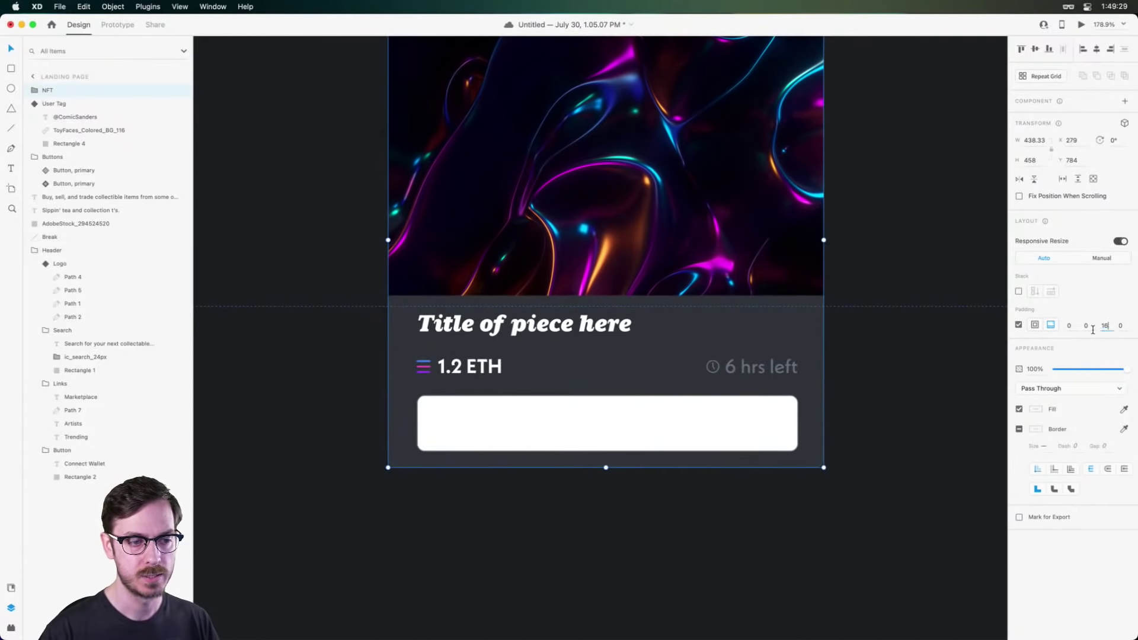
{"action": "scroll", "coordinate": [452, 496], "scroll_direction": "up", "scroll_amount": 3}
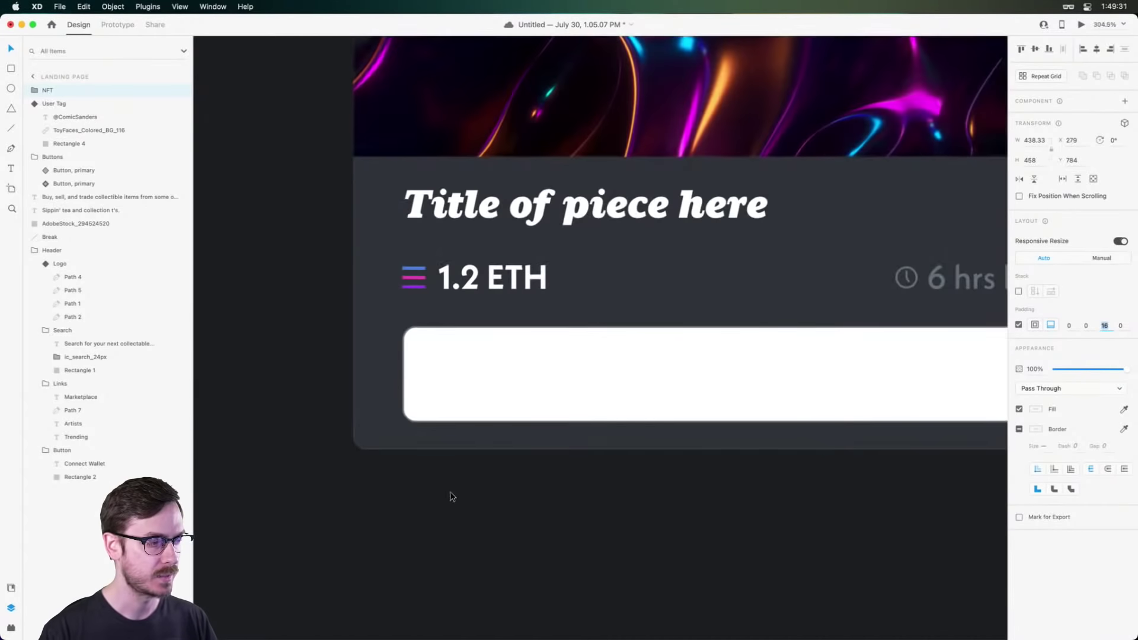
Fill the white rectangle inside the NFT group with the dark page background colour sampled from the artboard.
{"action": "scroll", "coordinate": [676, 470], "scroll_direction": "right", "scroll_amount": 3}
{"action": "scroll", "coordinate": [675, 470], "scroll_direction": "down", "scroll_amount": 1}
{"action": "left_click", "coordinate": [599, 283]}
{"action": "double_click", "coordinate": [584, 294]}
{"action": "scroll", "coordinate": [658, 335], "scroll_direction": "left", "scroll_amount": 2}
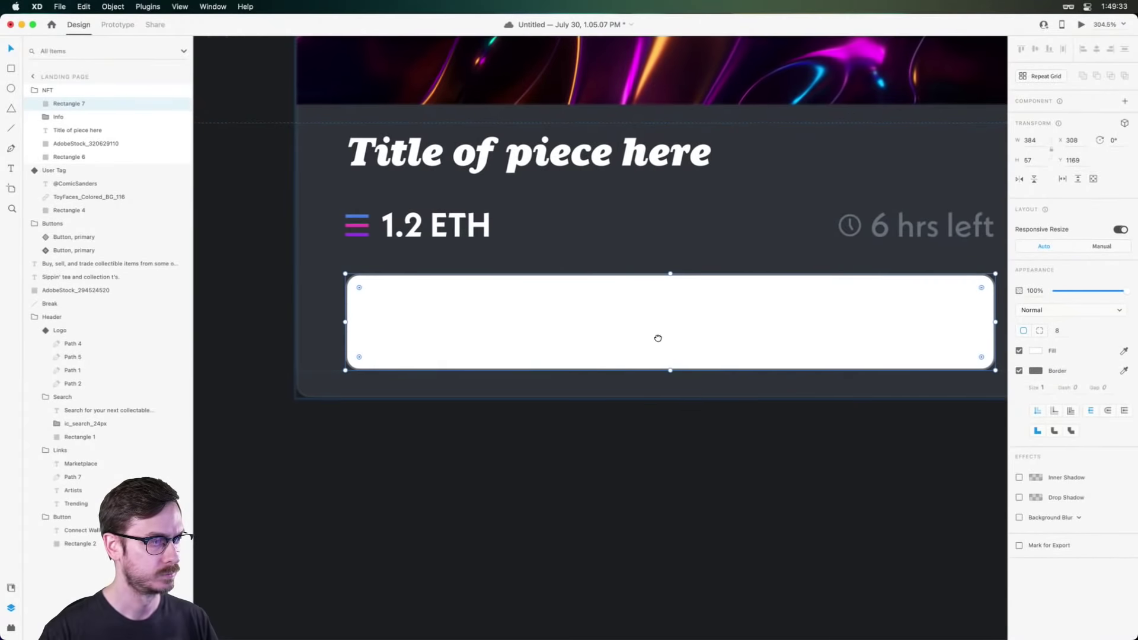
{"action": "scroll", "coordinate": [624, 330], "scroll_direction": "right", "scroll_amount": 1}
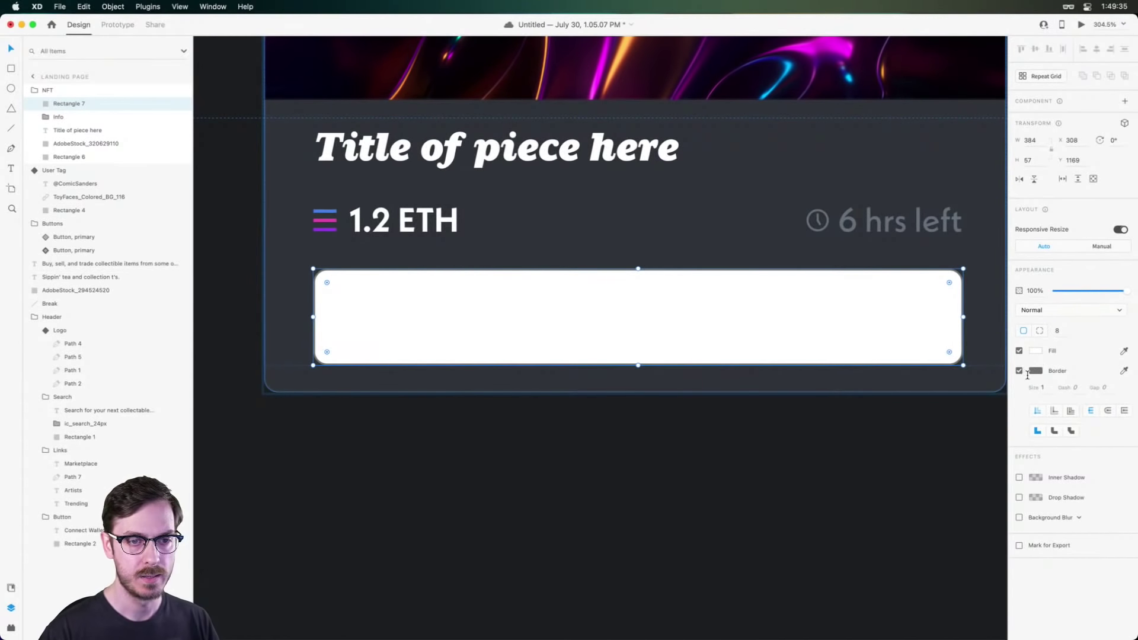
{"action": "left_click", "coordinate": [1124, 351]}
{"action": "left_click", "coordinate": [886, 457]}
Give the dark button rectangle a #FFFFFF border at 13% opacity.
{"action": "left_click", "coordinate": [1019, 370]}
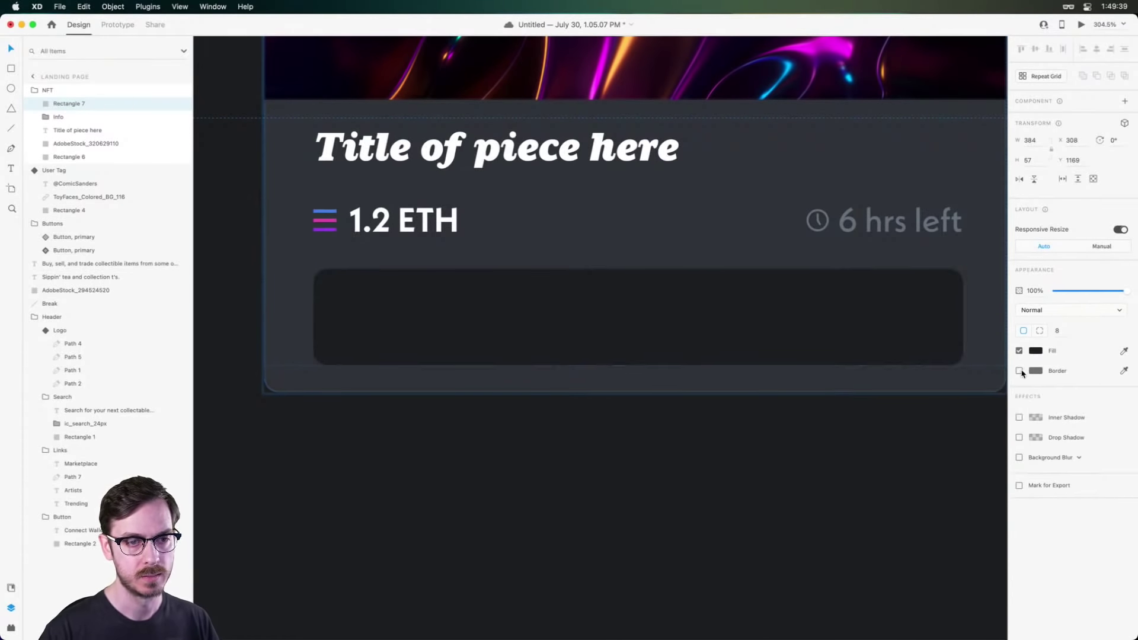
{"action": "left_click", "coordinate": [1035, 370]}
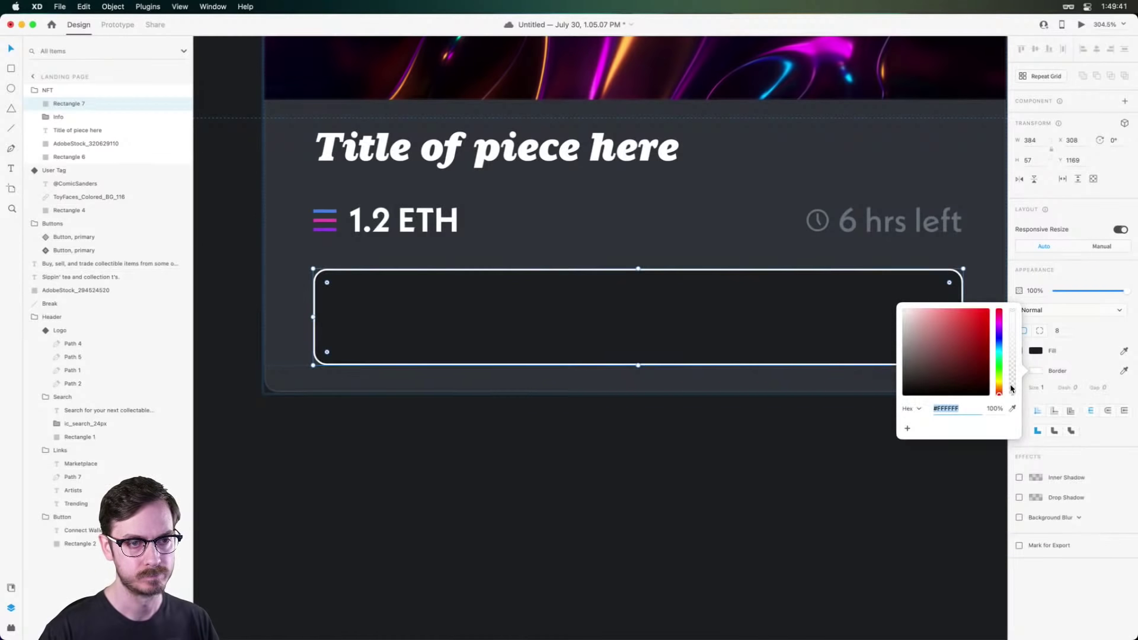
{"action": "left_click_drag", "start_coordinate": [1013, 391], "coordinate": [1012, 385]}
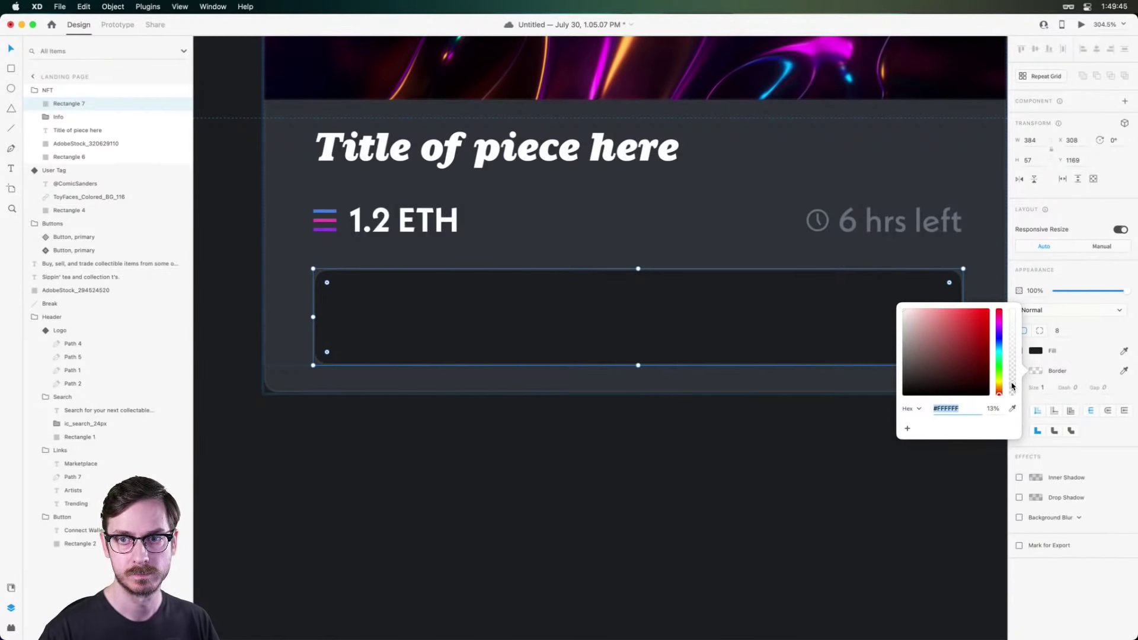
Add the text "Place a Bid" on the dark button rectangle.
{"action": "left_click", "coordinate": [619, 315]}
{"action": "scroll", "coordinate": [616, 314], "scroll_direction": "left", "scroll_amount": 1}
{"action": "key", "text": "t"}
{"action": "left_click", "coordinate": [602, 320]}
{"action": "type", "text": "Place a Bid"}
{"action": "key", "text": "Escape"}
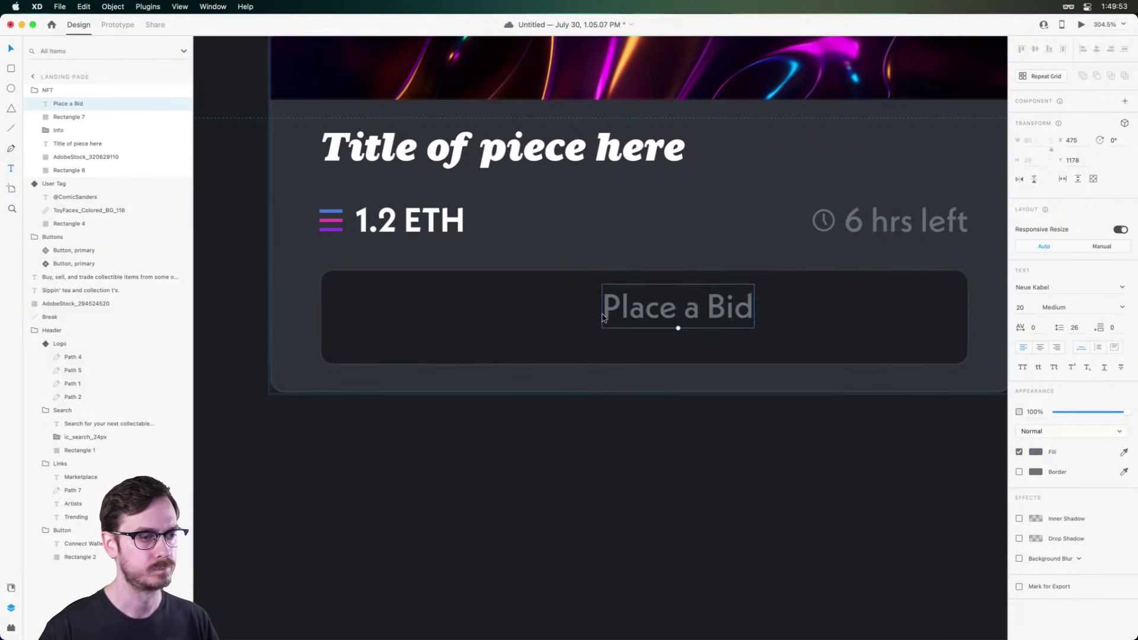
Set the "Place a Bid" text to Bold with centred alignment, and position it in the middle of the button rectangle.
{"action": "left_click", "coordinate": [1119, 307]}
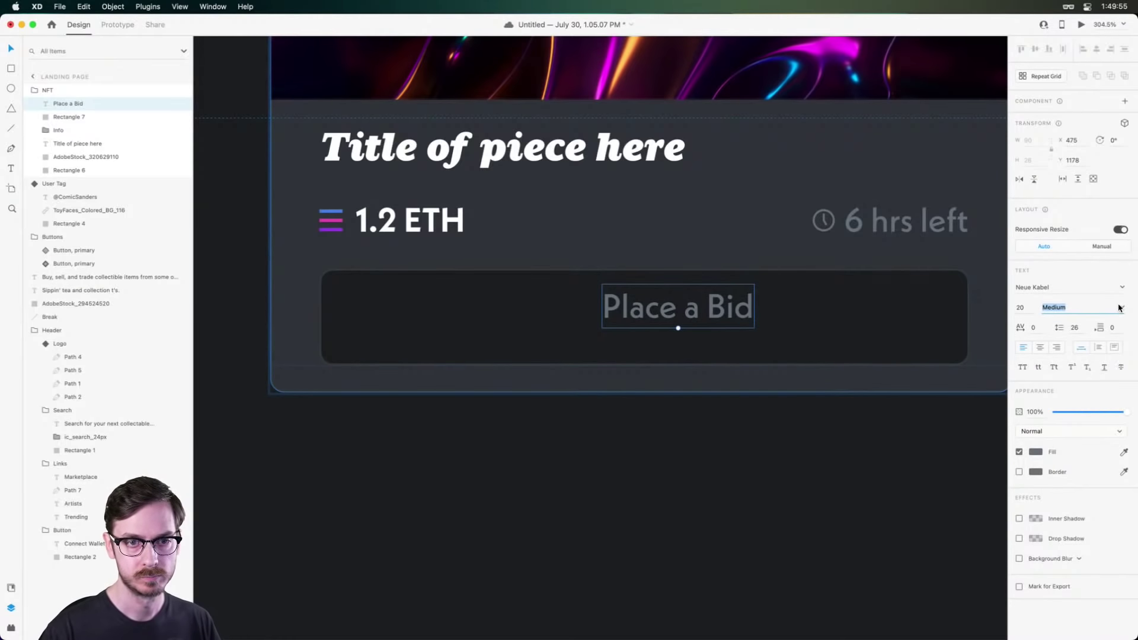
{"action": "left_click", "coordinate": [1123, 307]}
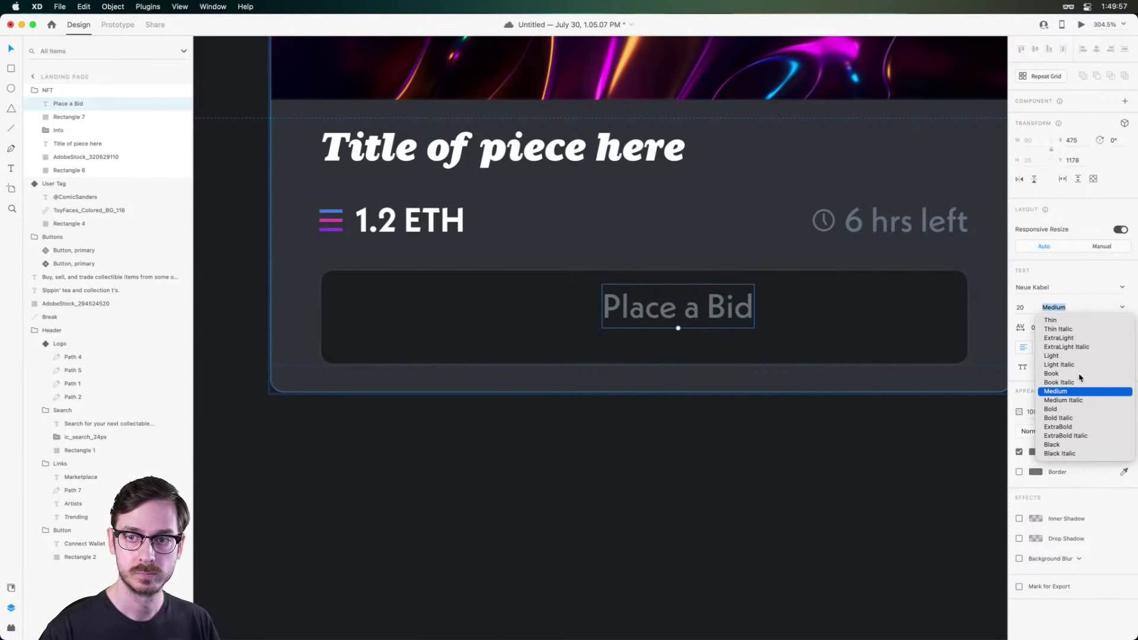
{"action": "left_click", "coordinate": [1061, 408]}
{"action": "left_click_drag", "start_coordinate": [688, 309], "coordinate": [653, 322]}
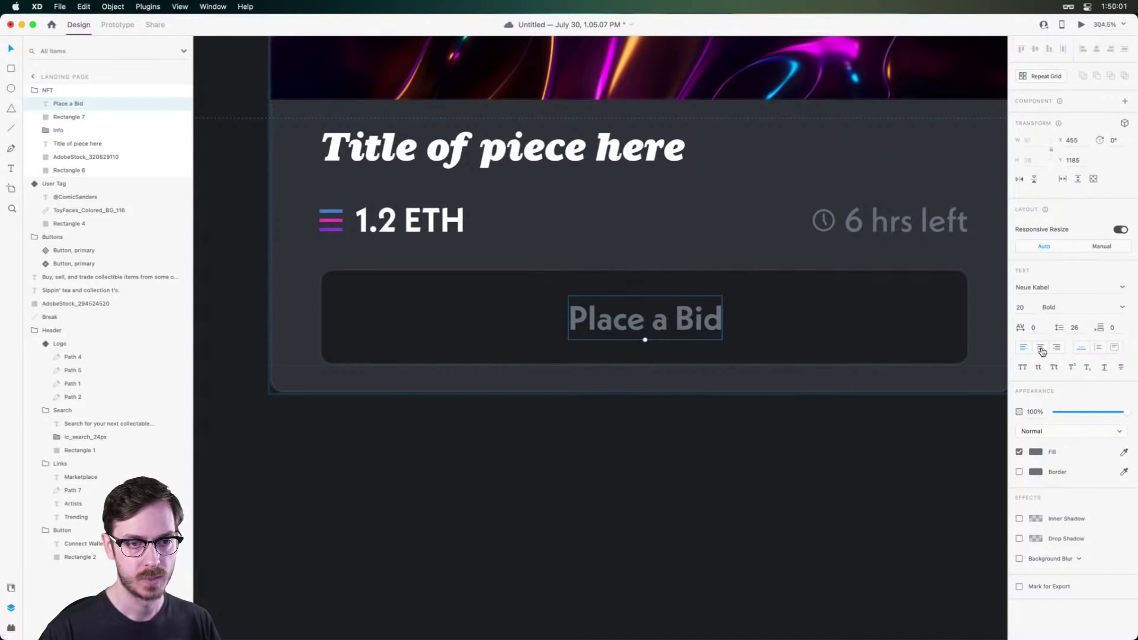
{"action": "left_click", "coordinate": [1039, 347]}
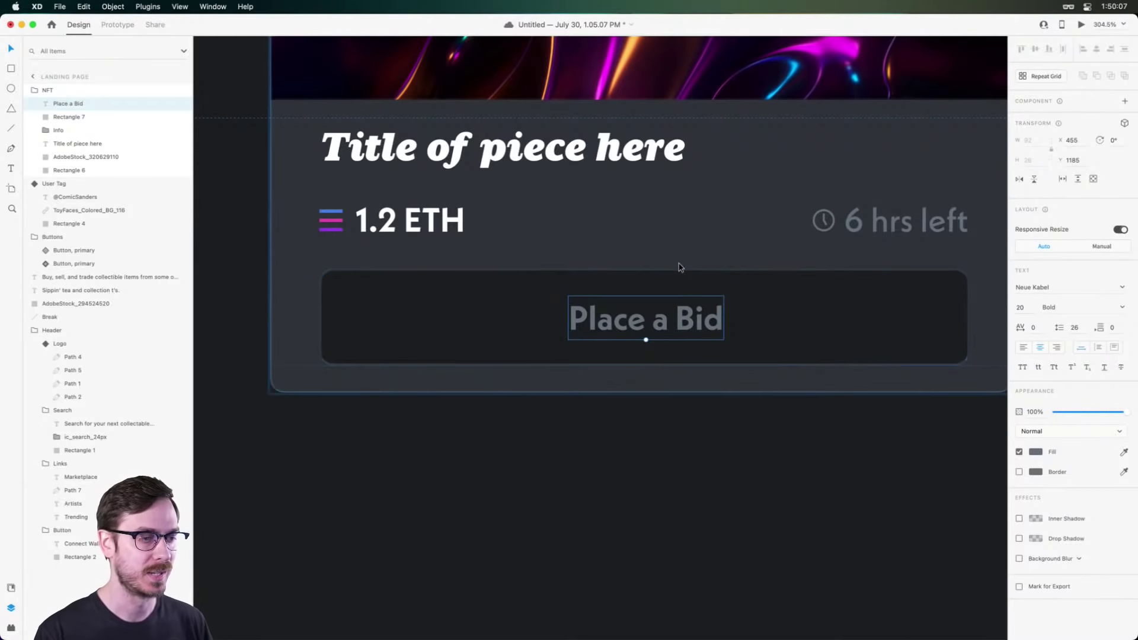
{"action": "left_click_drag", "start_coordinate": [676, 315], "coordinate": [678, 318]}
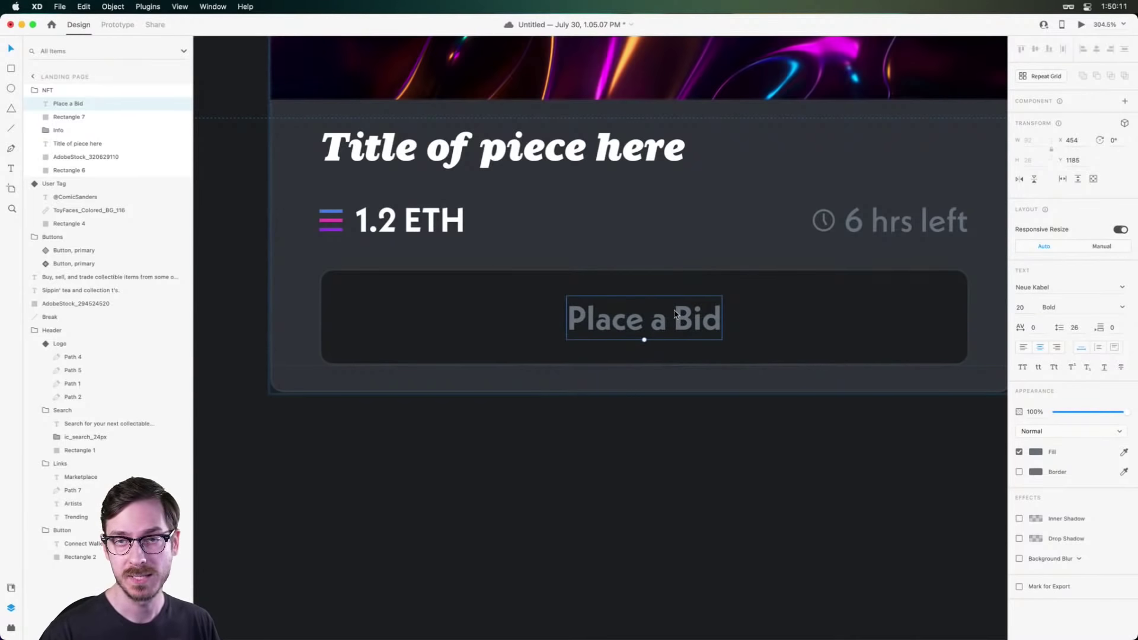
Preview the landing page to check the card with its bid button, and close the preview.
{"action": "scroll", "coordinate": [674, 314], "scroll_direction": "down", "scroll_amount": 5}
{"action": "scroll", "coordinate": [673, 309], "scroll_direction": "up", "scroll_amount": 5}
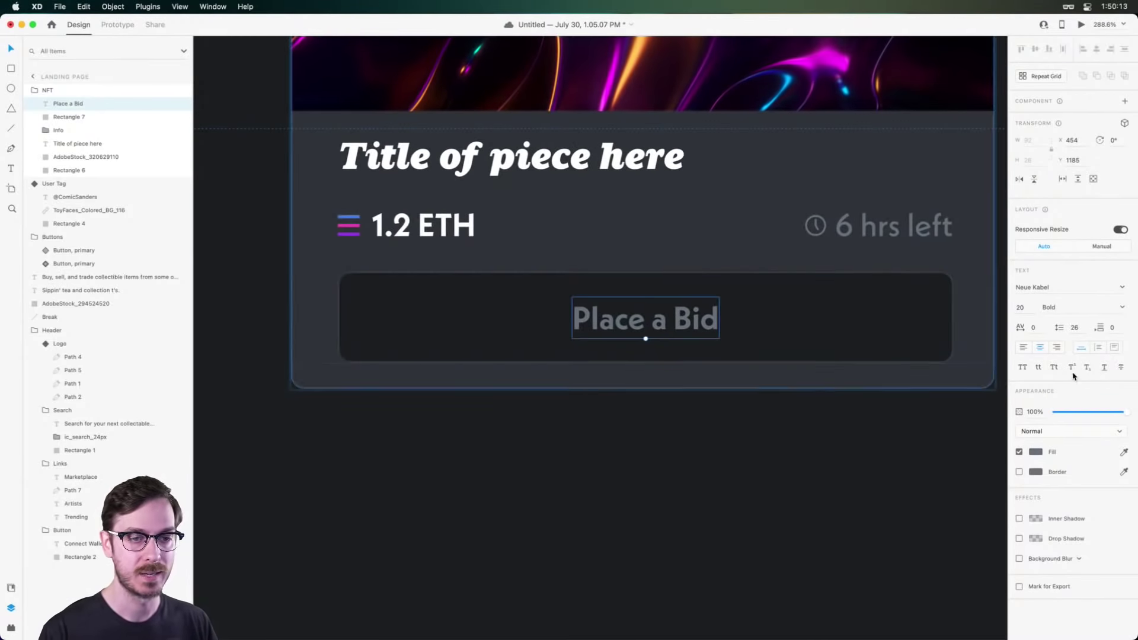
{"action": "key", "text": "super+Return"}
{"action": "scroll", "coordinate": [569, 403], "scroll_direction": "down", "scroll_amount": 5}
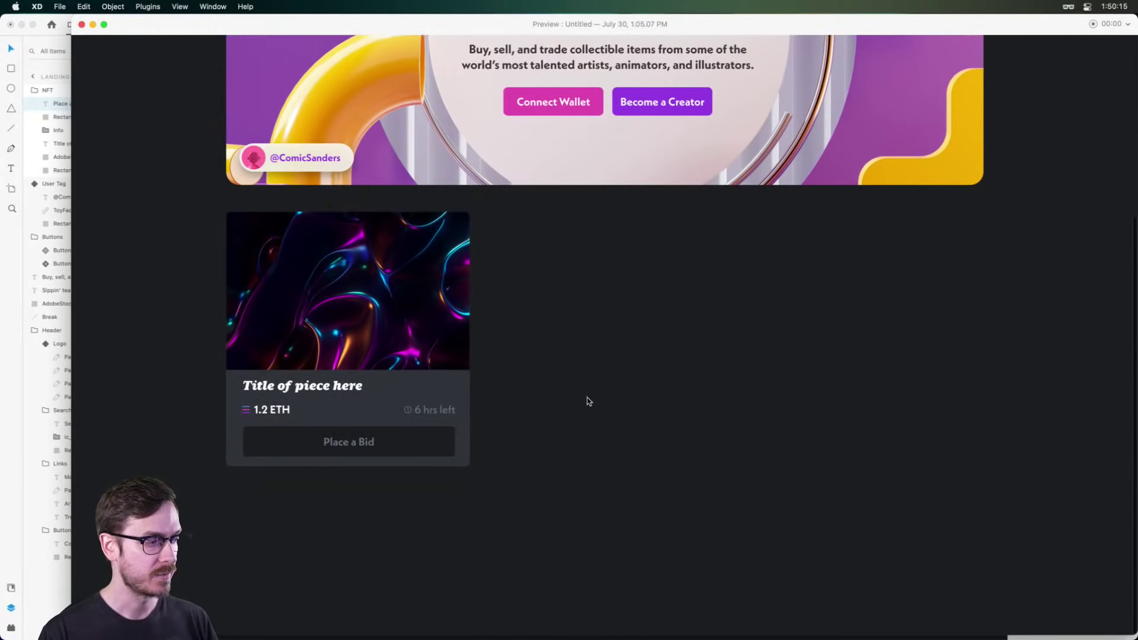
{"action": "key", "text": "super+w"}
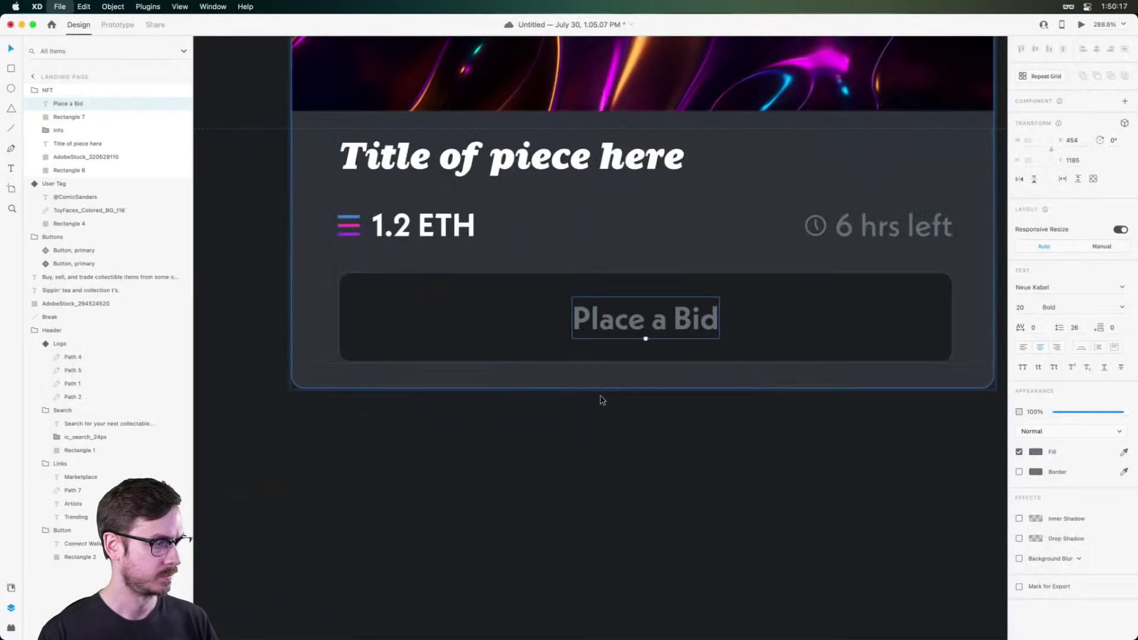
Change the button rectangle's fill to the dark grey #26292E.
{"action": "left_click", "coordinate": [847, 288]}
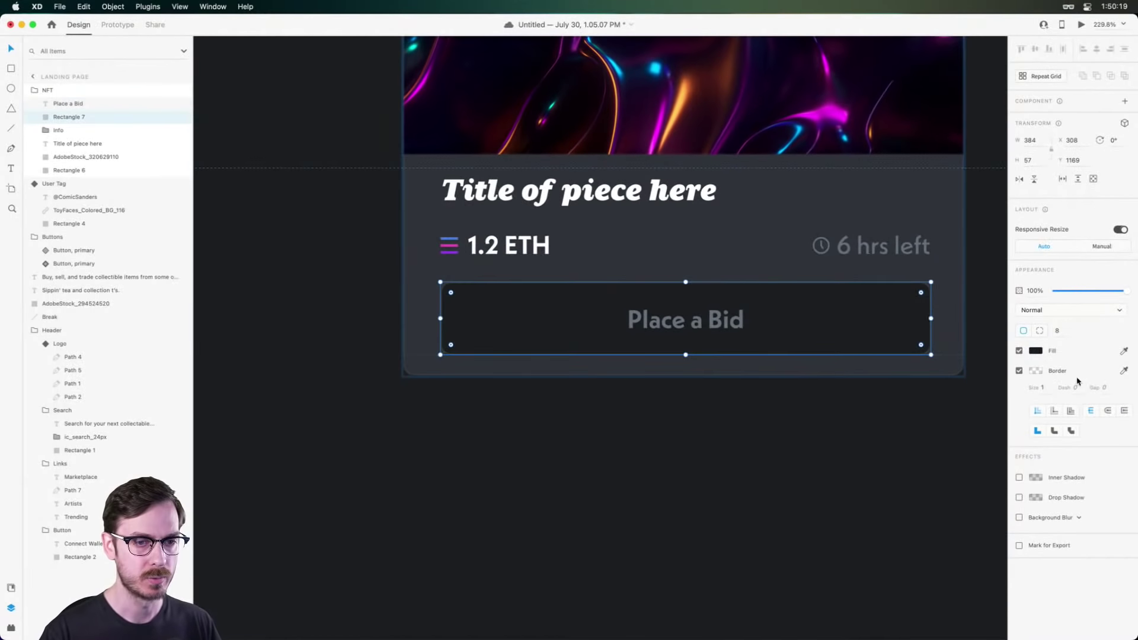
{"action": "left_click", "coordinate": [1035, 350]}
{"action": "left_click_drag", "start_coordinate": [918, 371], "coordinate": [918, 367]}
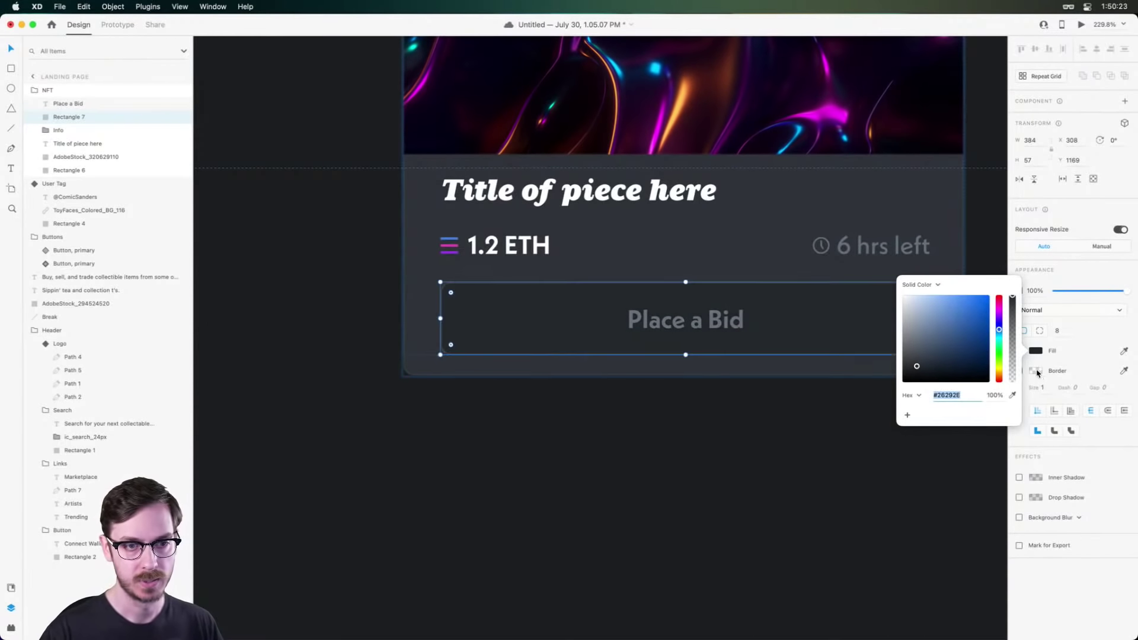
Change the button rectangle's border to the dark grey #343A3C at 100% opacity.
{"action": "left_click", "coordinate": [1036, 371]}
{"action": "left_click", "coordinate": [1000, 353]}
{"action": "left_click_drag", "start_coordinate": [1000, 353], "coordinate": [999, 347]}
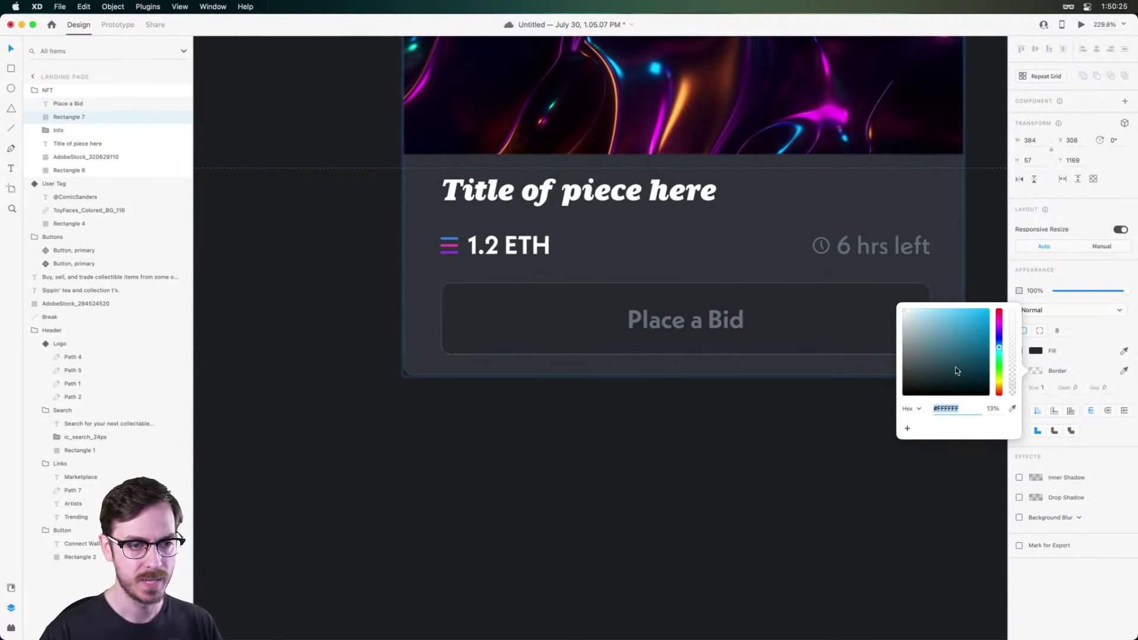
{"action": "mouse_move", "coordinate": [912, 382]}
{"action": "left_mouse_down"}
{"action": "mouse_move", "coordinate": [915, 362]}
{"action": "mouse_move", "coordinate": [926, 391]}
{"action": "mouse_move", "coordinate": [926, 374]}
{"action": "mouse_move", "coordinate": [915, 376]}
{"action": "left_mouse_up"}
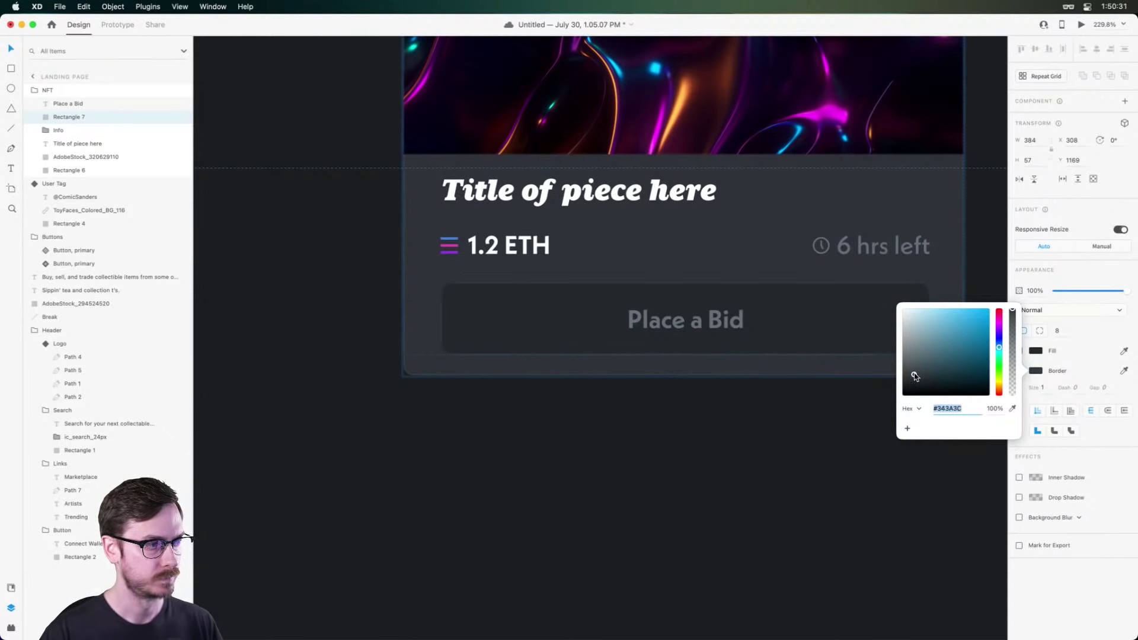
{"action": "left_click", "coordinate": [685, 368]}
{"action": "left_click", "coordinate": [681, 372]}
Preview the landing page to check the card with its recoloured bid button, and close the preview.
{"action": "scroll", "coordinate": [681, 372], "scroll_direction": "down", "scroll_amount": 5}
{"action": "scroll", "coordinate": [777, 176], "scroll_direction": "up", "scroll_amount": 5}
{"action": "scroll", "coordinate": [776, 176], "scroll_direction": "down", "scroll_amount": 5}
{"action": "left_click", "coordinate": [739, 231]}
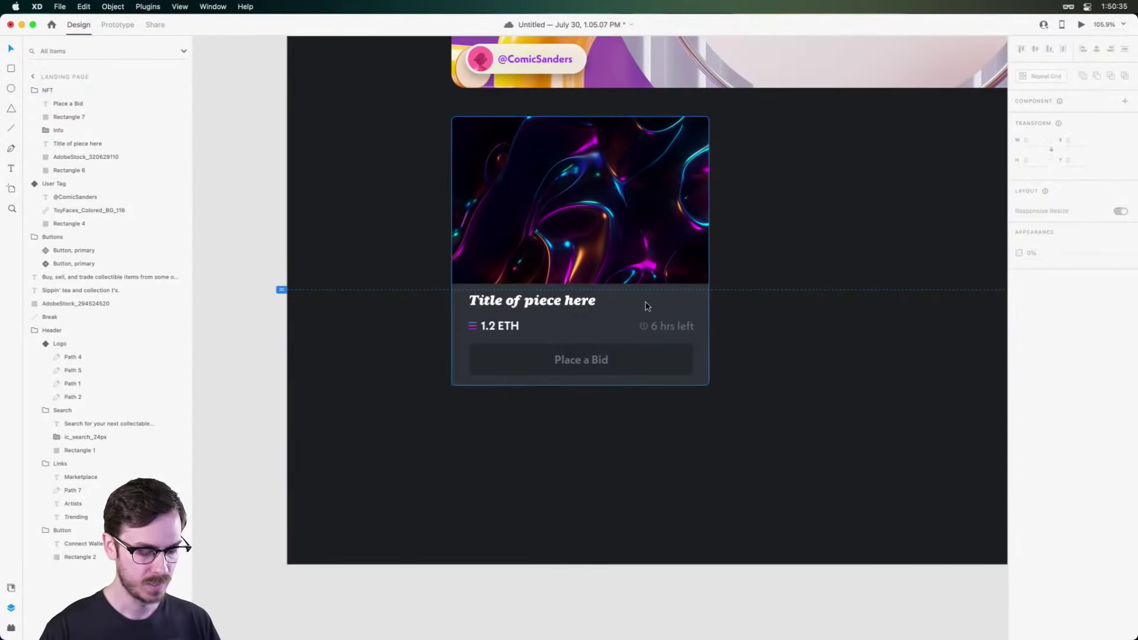
{"action": "key", "text": "super+Return"}
{"action": "scroll", "coordinate": [645, 306], "scroll_direction": "down", "scroll_amount": 5}
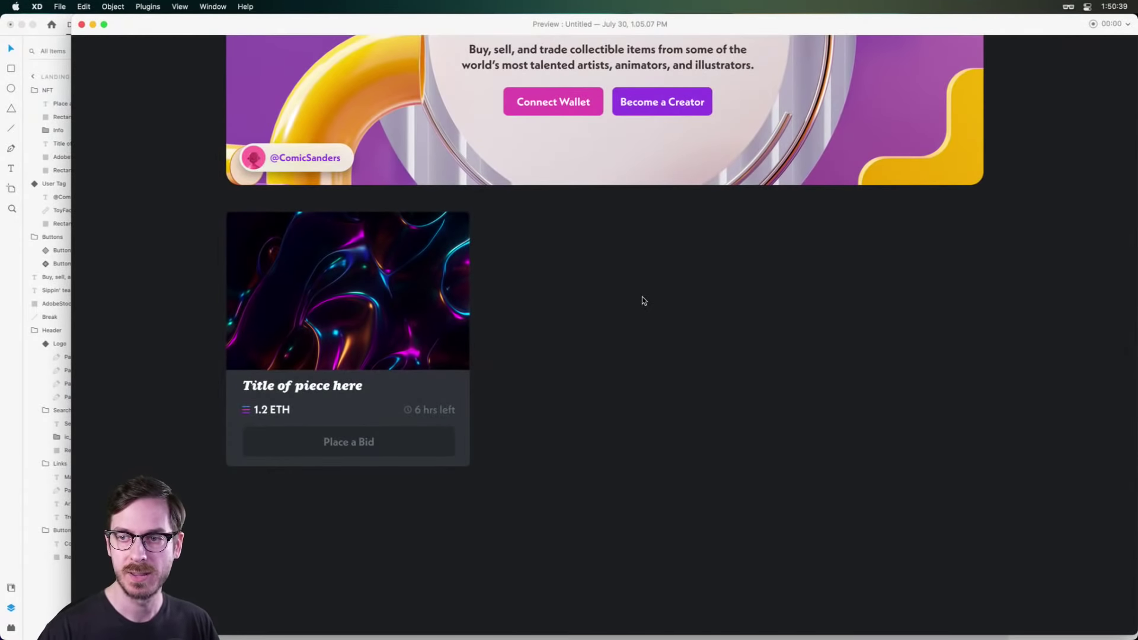
{"action": "key", "text": "super+w"}
{"action": "scroll", "coordinate": [833, 288], "scroll_direction": "up", "scroll_amount": 3}
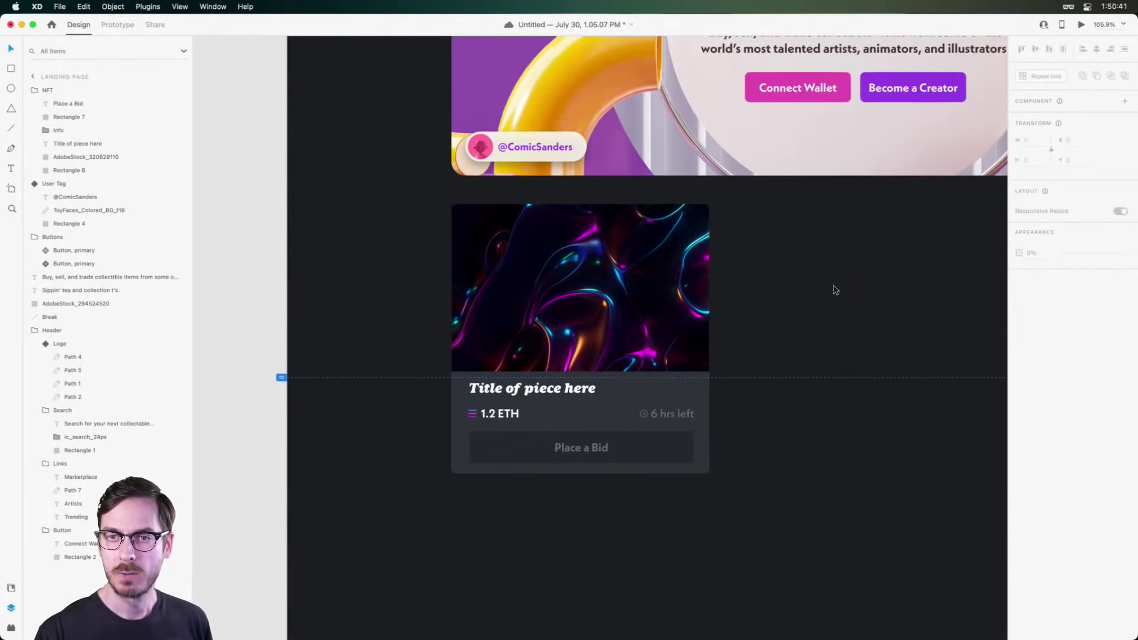
{"action": "scroll", "coordinate": [835, 290], "scroll_direction": "up", "scroll_amount": 3}
{"action": "left_click", "coordinate": [690, 218]}
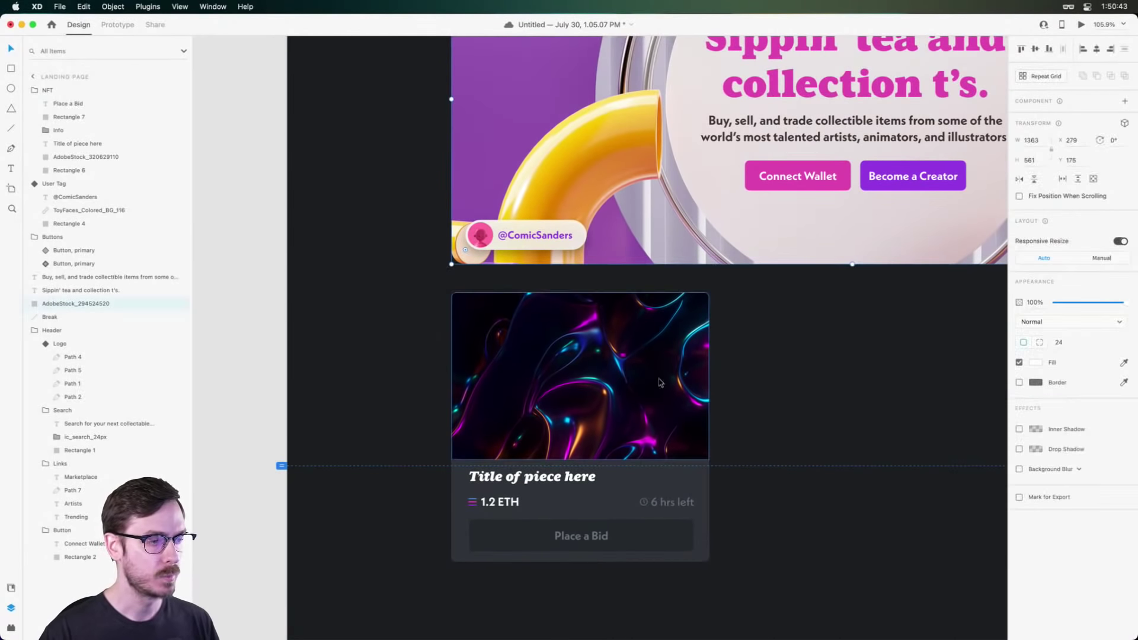
{"action": "scroll", "coordinate": [535, 127], "scroll_direction": "up", "scroll_amount": 3}
{"action": "scroll", "coordinate": [532, 57], "scroll_direction": "up", "scroll_amount": 2}
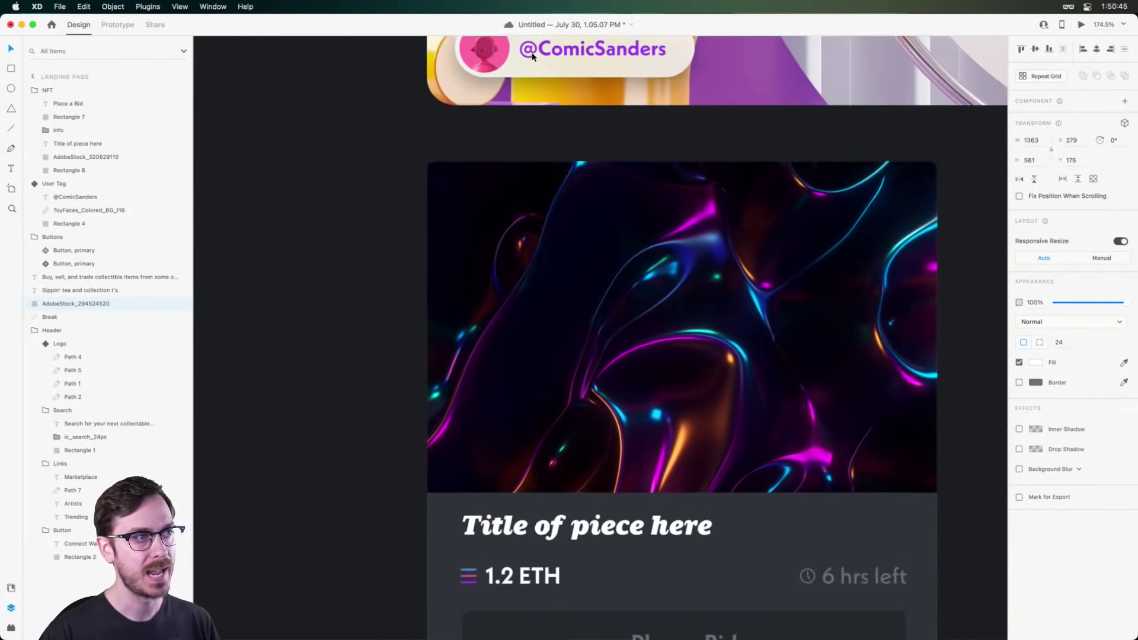
{"action": "scroll", "coordinate": [532, 55], "scroll_direction": "down", "scroll_amount": 3}
{"action": "scroll", "coordinate": [596, 322], "scroll_direction": "down", "scroll_amount": 1}
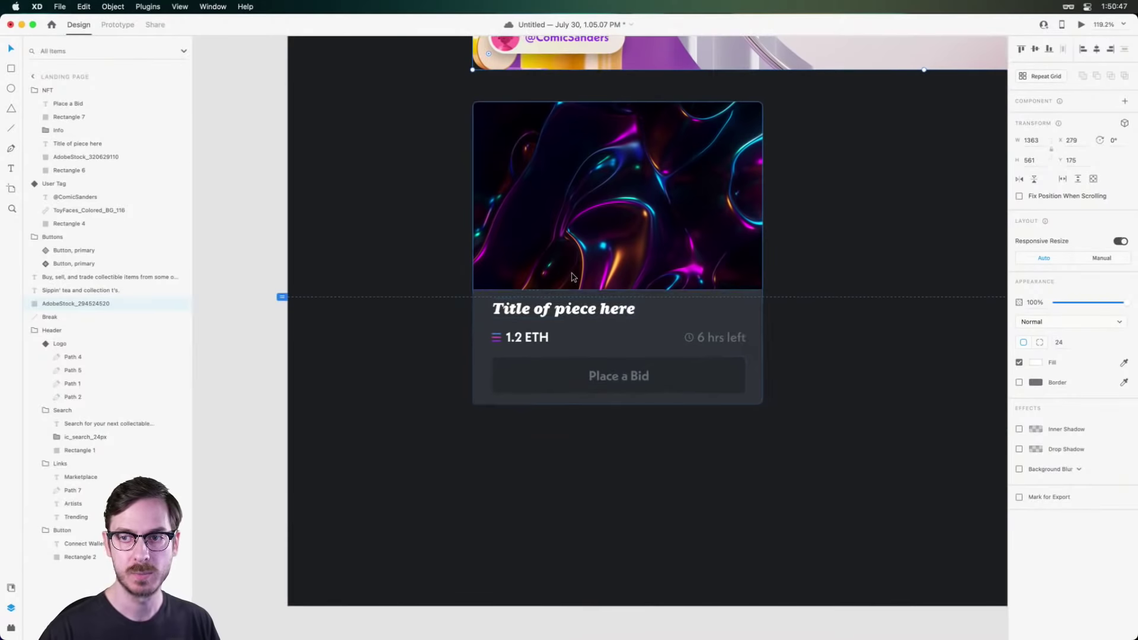
Move the card's title, price and time row, button rectangle and "Place a Bid" text down 20 px together.
{"action": "scroll", "coordinate": [572, 277], "scroll_direction": "up", "scroll_amount": 3}
{"action": "left_click", "coordinate": [498, 285]}
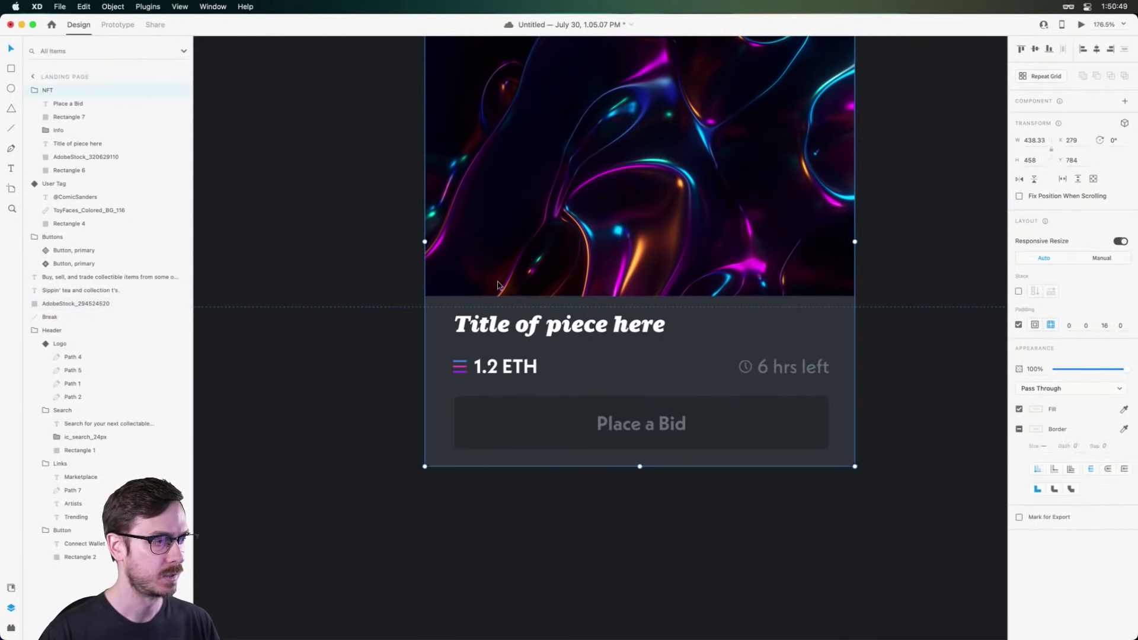
{"action": "double_click", "coordinate": [557, 325]}
{"action": "left_click", "coordinate": [682, 373], "text": "shift"}
{"action": "left_click", "coordinate": [673, 422], "text": "shift"}
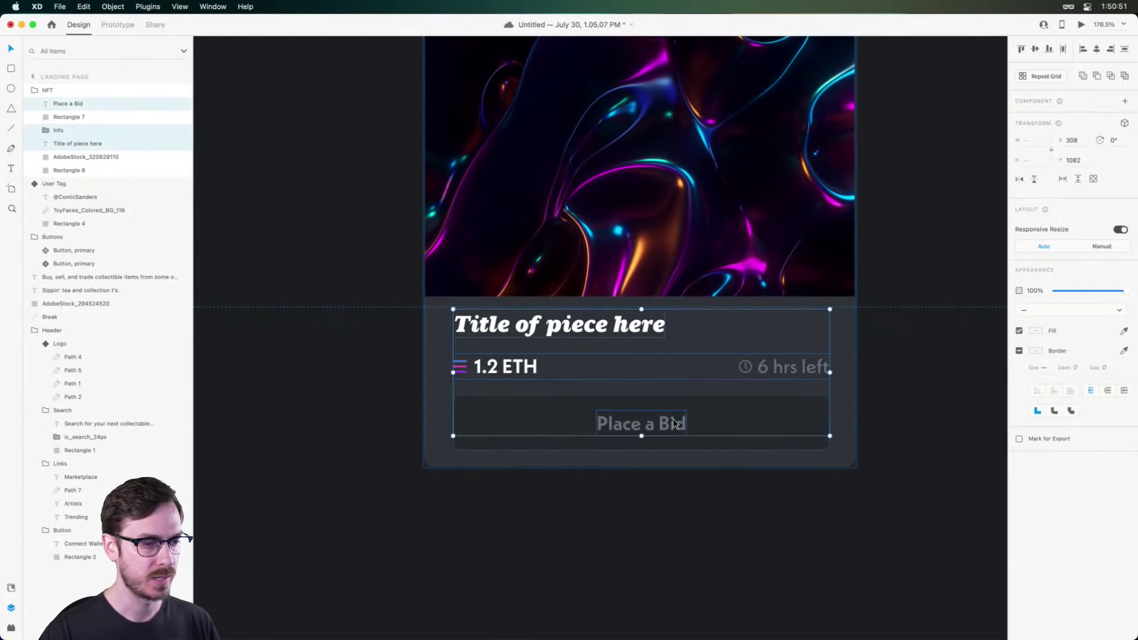
{"action": "left_click", "coordinate": [739, 420], "text": "shift"}
{"action": "key", "text": "shift+Down"}
{"action": "key", "text": "shift+Down"}
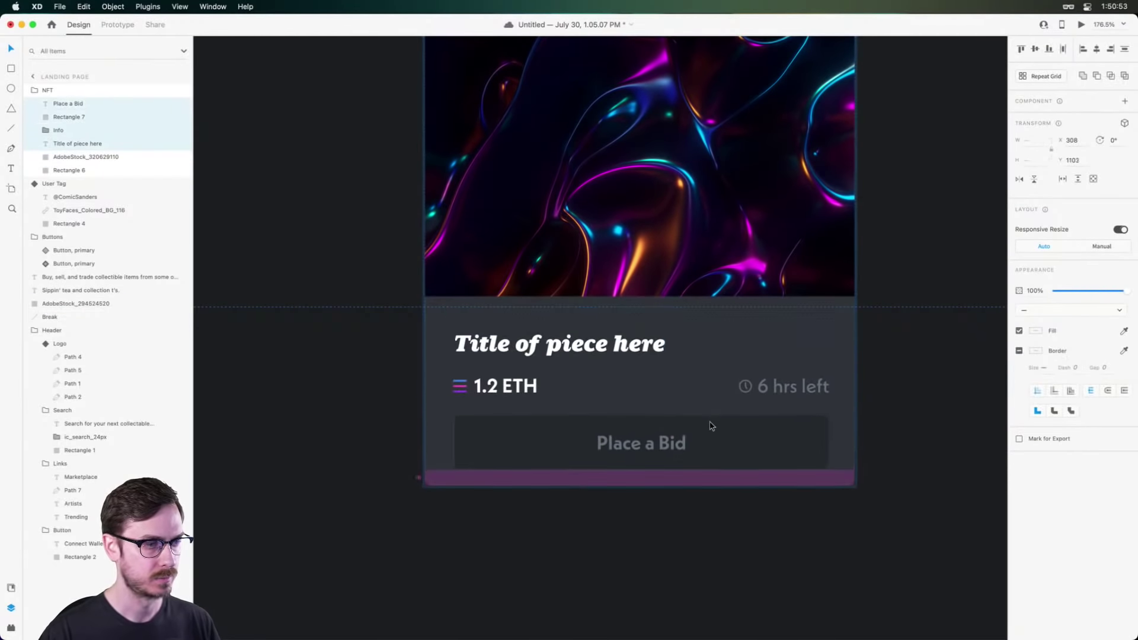
Place an instance of the user tag component over the lower left of the card's artwork, aligned with the title's left edge.
{"action": "key", "text": "r"}
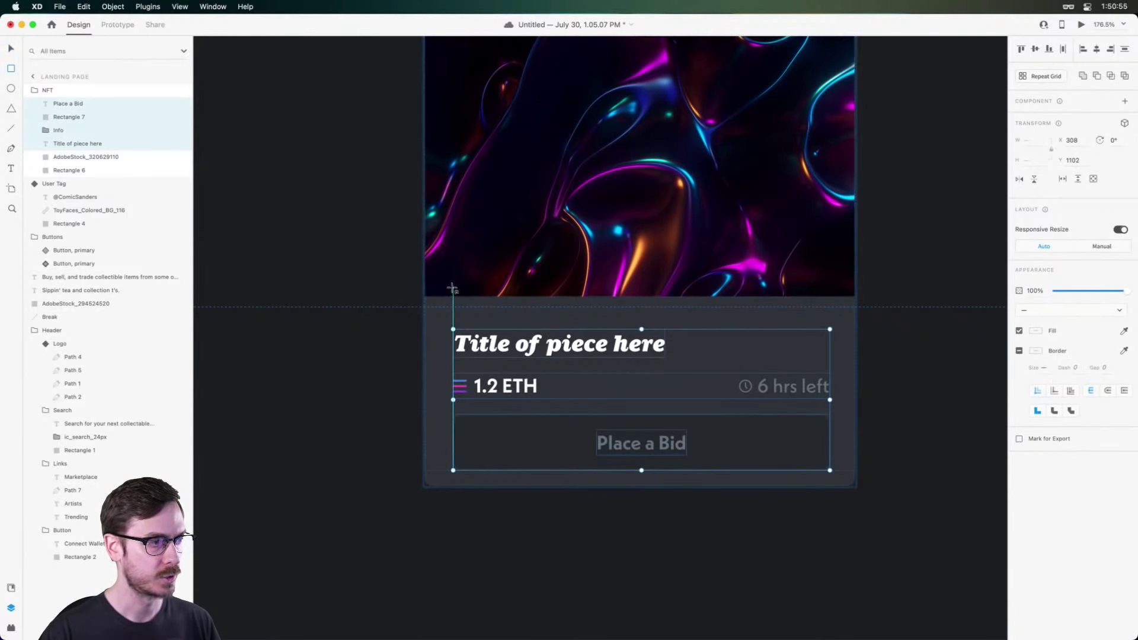
{"action": "key", "text": "super+y"}
{"action": "key", "text": "super+y"}
{"action": "key", "text": "shift+super+y"}
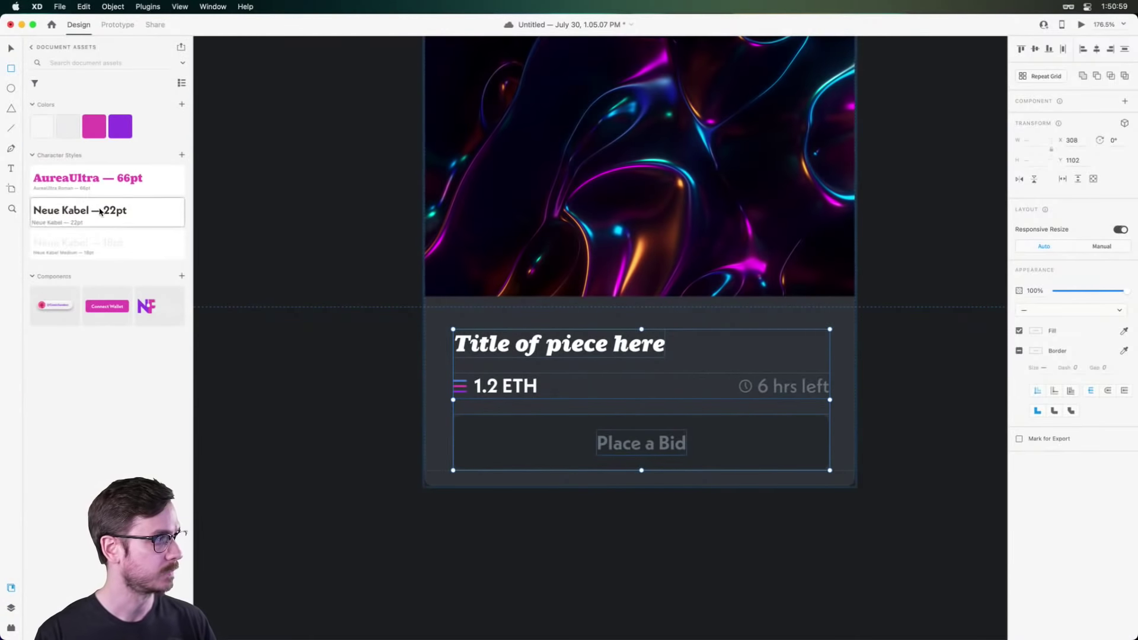
{"action": "left_click_drag", "start_coordinate": [54, 306], "coordinate": [563, 268]}
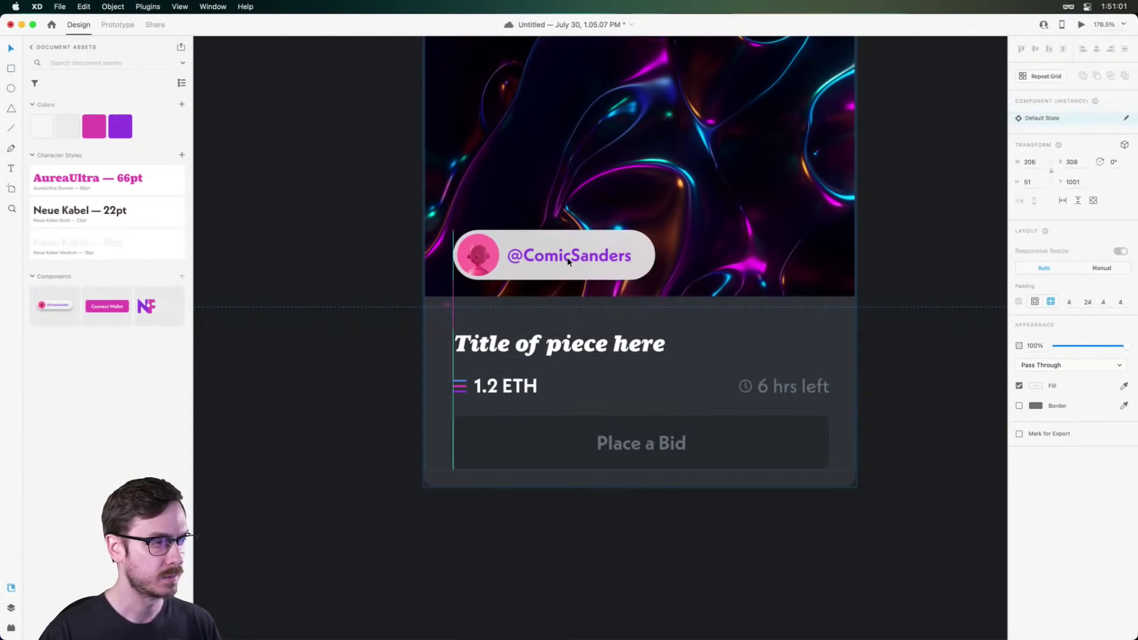
{"action": "left_click_drag", "start_coordinate": [647, 240], "coordinate": [668, 234]}
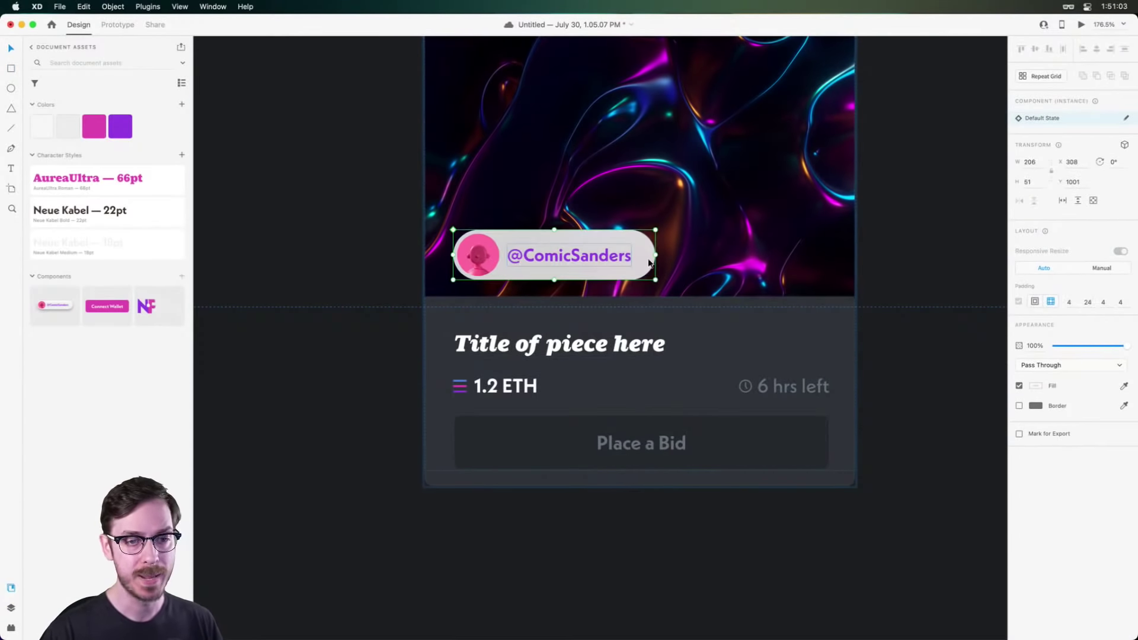
Scale the card tag's avatar down to 33 × 33 px and set the username's text size to 14.
{"action": "double_click", "coordinate": [468, 249]}
{"action": "left_click_drag", "start_coordinate": [495, 238], "coordinate": [487, 241]}
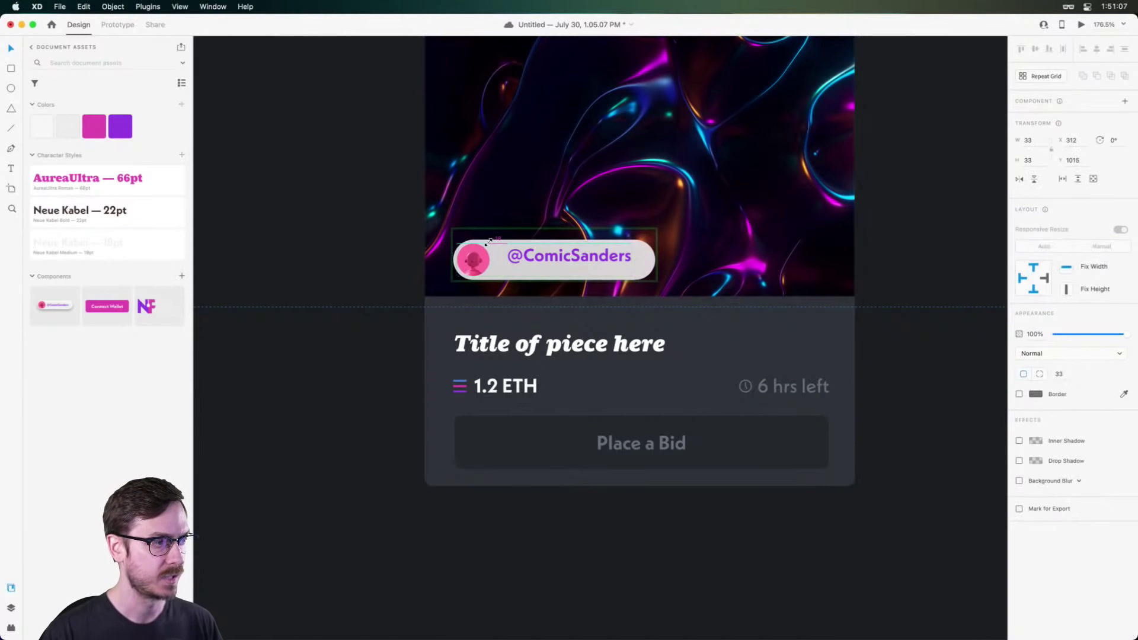
{"action": "left_click", "coordinate": [533, 256]}
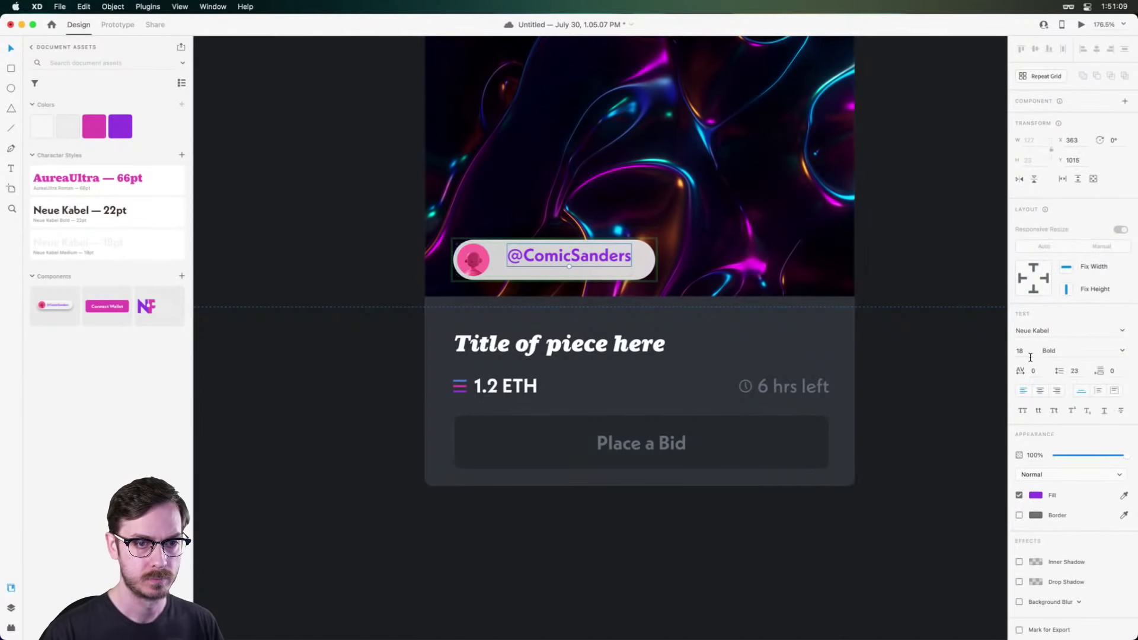
{"action": "type", "text": "14"}
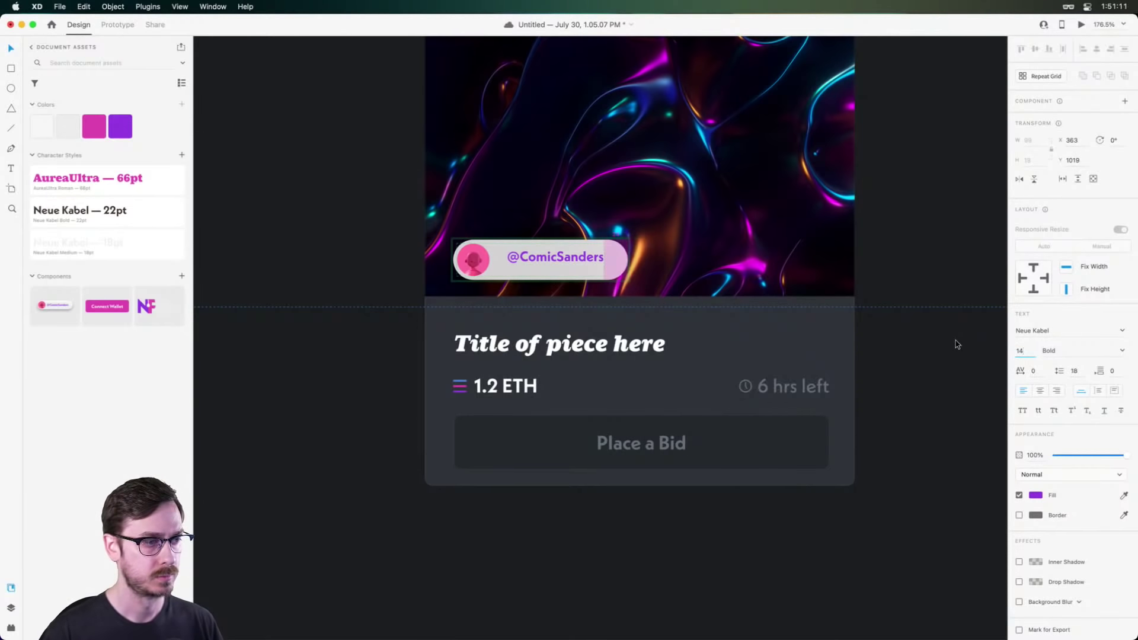
{"action": "key", "text": "Return"}
Nudge the card tag's username to X 353, Y 1023, closer to the avatar and vertically centred on it.
{"action": "key", "text": "Left"}
{"action": "key", "text": "Left"}
{"action": "key", "text": "Left"}
{"action": "key", "text": "Left"}
{"action": "key", "text": "Left"}
{"action": "key", "text": "Left"}
{"action": "key", "text": "Left"}
{"action": "key", "text": "Down"}
{"action": "key", "text": "Down"}
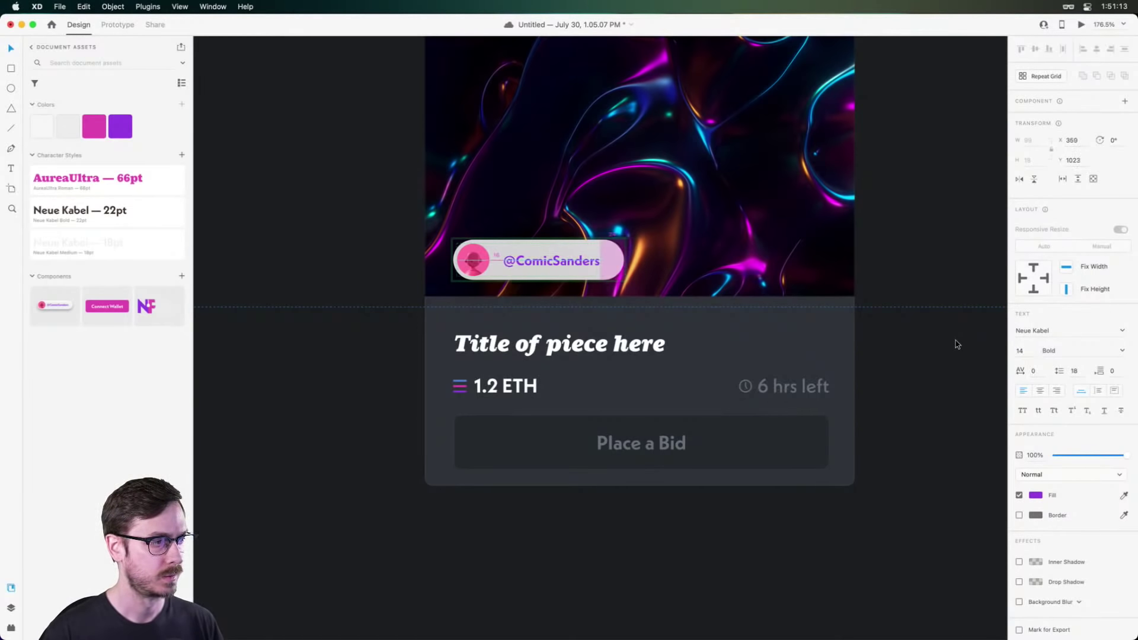
{"action": "key", "text": "Left"}
{"action": "key", "text": "Left"}
{"action": "key", "text": "Left"}
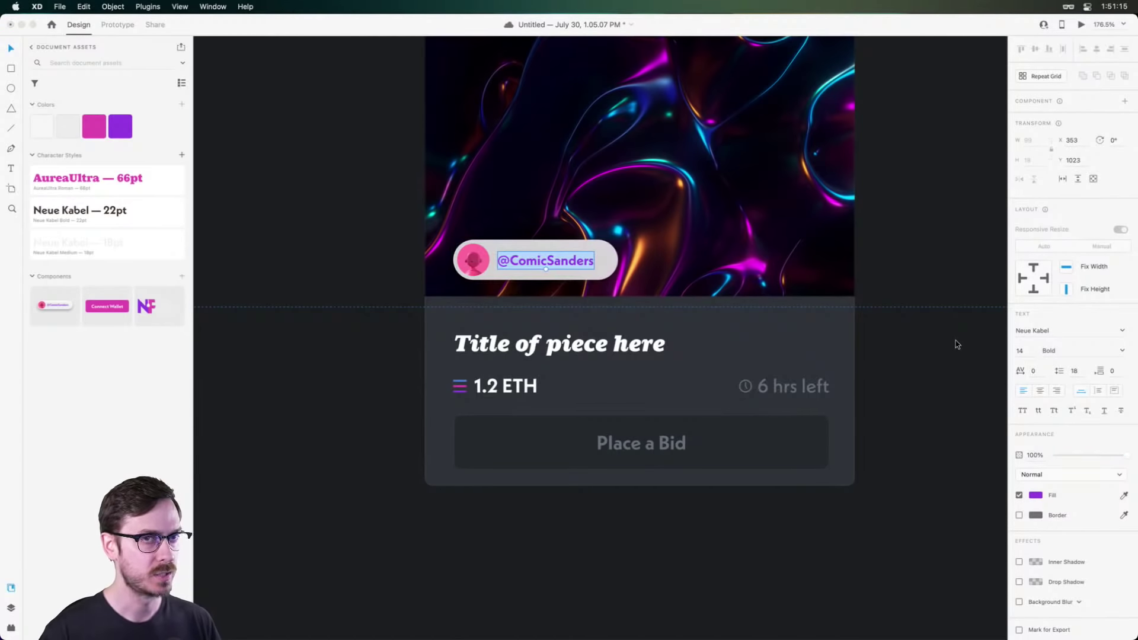
Preview the landing page to check the smaller user tag on the card, and close the preview.
{"action": "key", "text": "super+Return"}
{"action": "scroll", "coordinate": [467, 313], "scroll_direction": "down", "scroll_amount": 5}
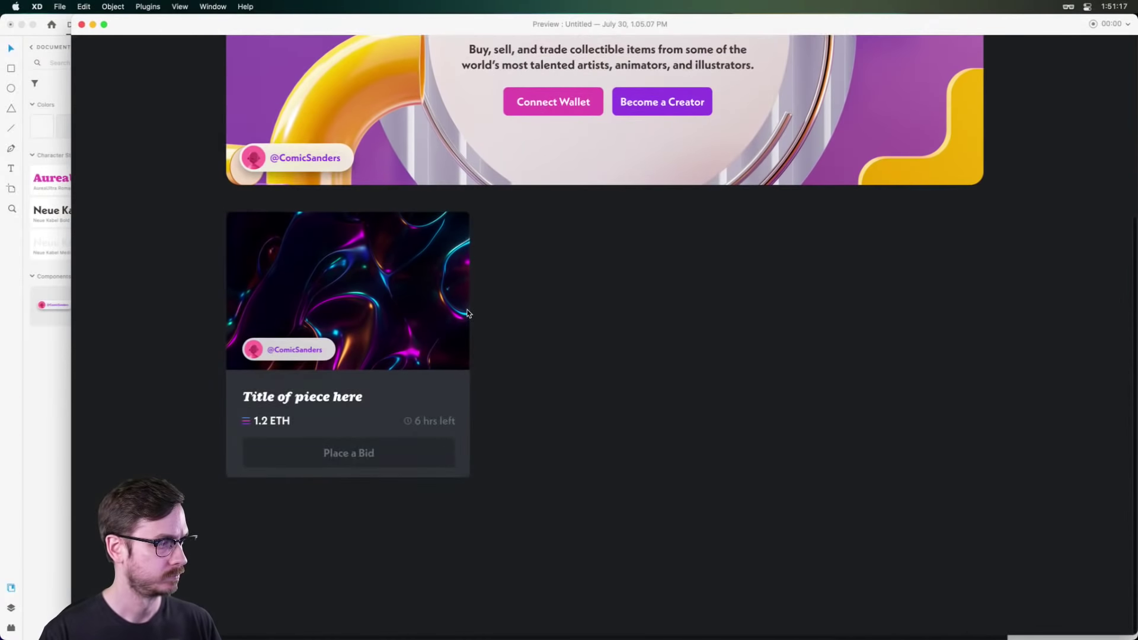
{"action": "key", "text": "super+w"}
Set the card user tag's right padding to 16.
{"action": "left_click", "coordinate": [1088, 302]}
{"action": "type", "text": "16"}
{"action": "key", "text": "Return"}
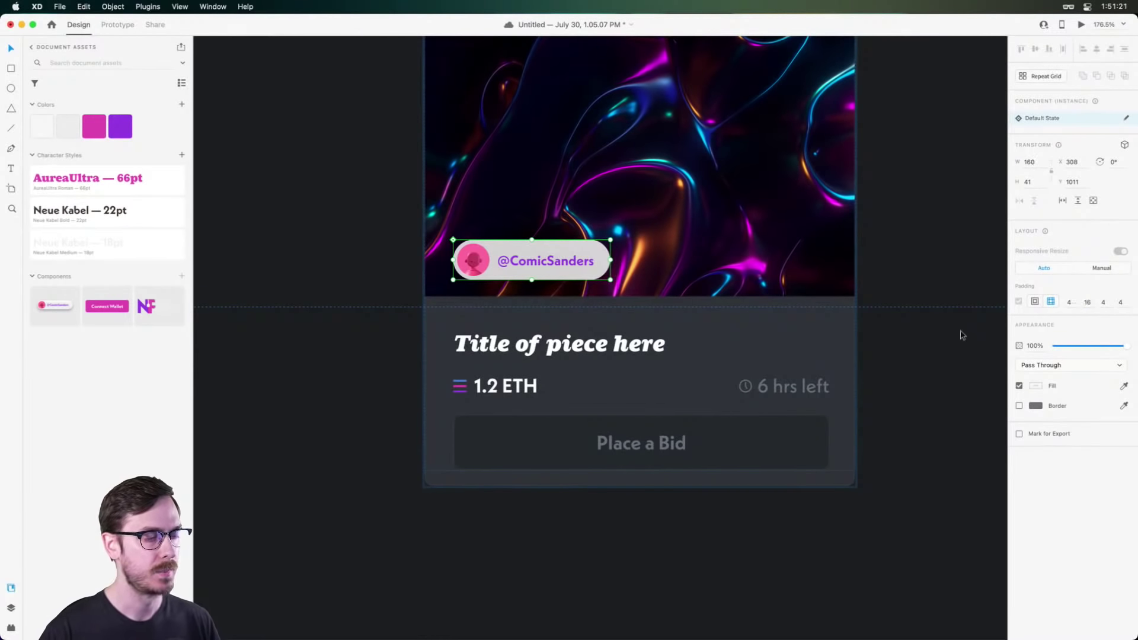
Set the card tag's username text size to 12 and scale its avatar down to 29 × 29 px.
{"action": "double_click", "coordinate": [550, 259]}
{"action": "left_click", "coordinate": [1020, 351]}
{"action": "type", "text": "12"}
{"action": "key", "text": "Return"}
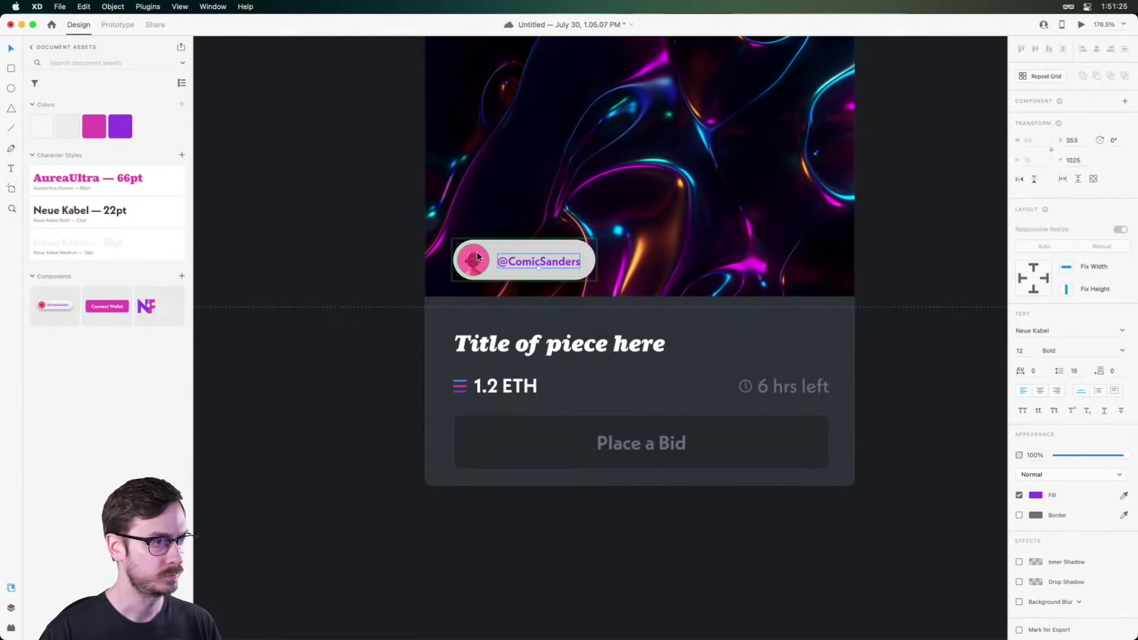
{"action": "left_click", "coordinate": [477, 257]}
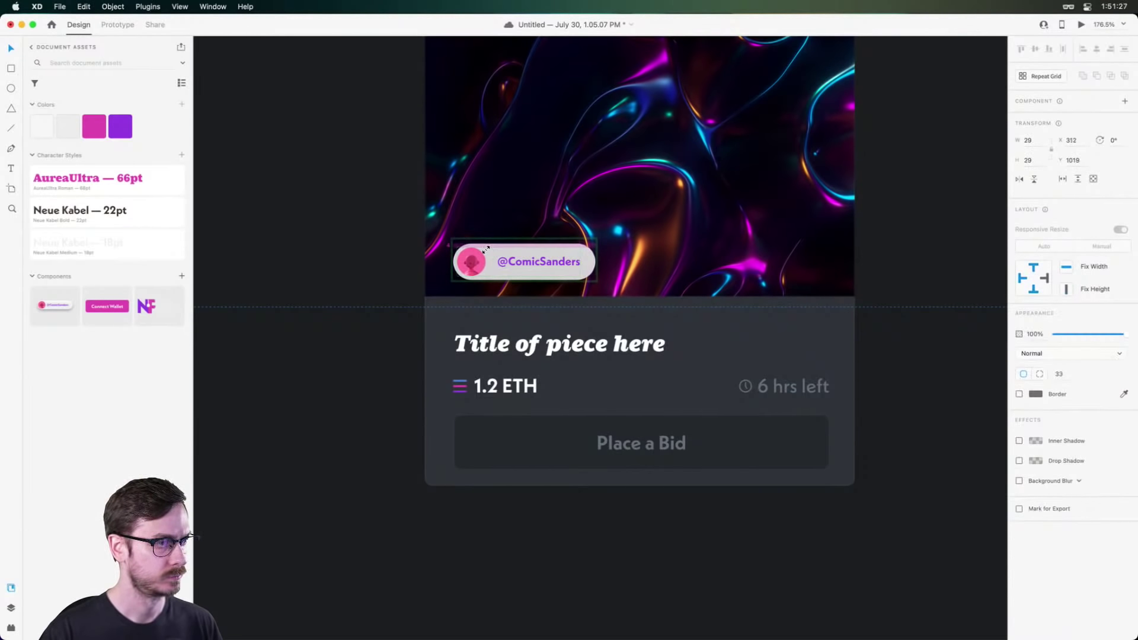
Move the username closer to the avatar and lower the tag to Y 1042, overlapping the artwork's bottom edge.
{"action": "left_click", "coordinate": [520, 264]}
{"action": "mouse_move", "coordinate": [520, 264]}
{"action": "left_mouse_down"}
{"action": "mouse_move", "coordinate": [496, 276]}
{"action": "mouse_move", "coordinate": [516, 279]}
{"action": "left_mouse_up"}
{"action": "left_click", "coordinate": [516, 254]}
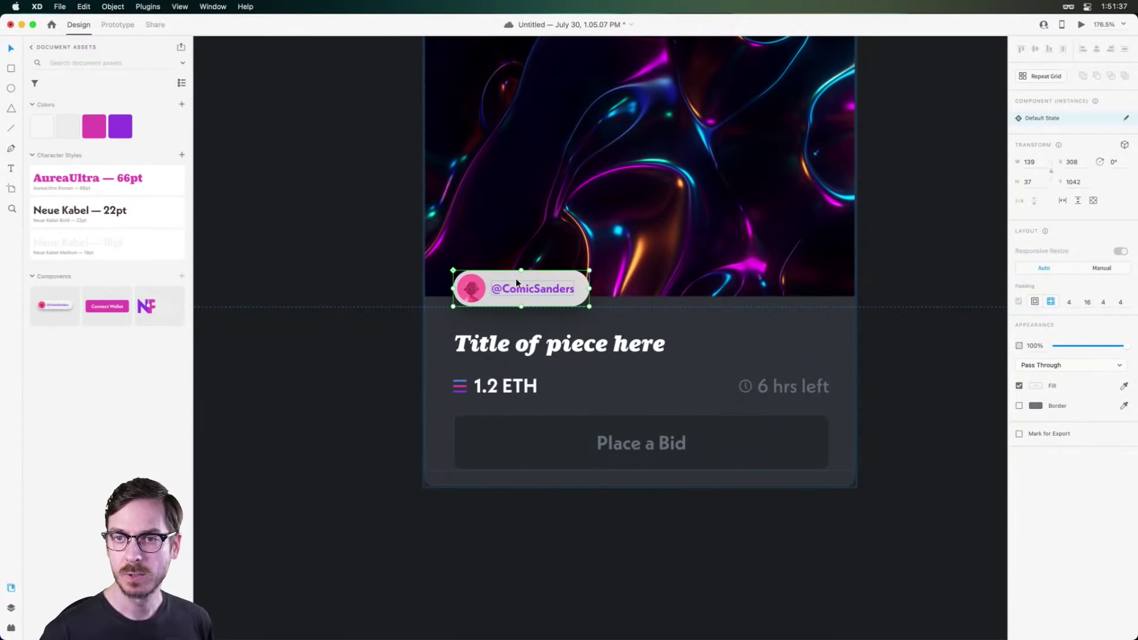
Change the fill of the rectangle behind "Place a Bid" to the yellow #DEB630.
{"action": "left_click", "coordinate": [641, 442]}
{"action": "scroll", "coordinate": [996, 462], "scroll_direction": "down", "scroll_amount": 2}
{"action": "left_click", "coordinate": [1035, 451]}
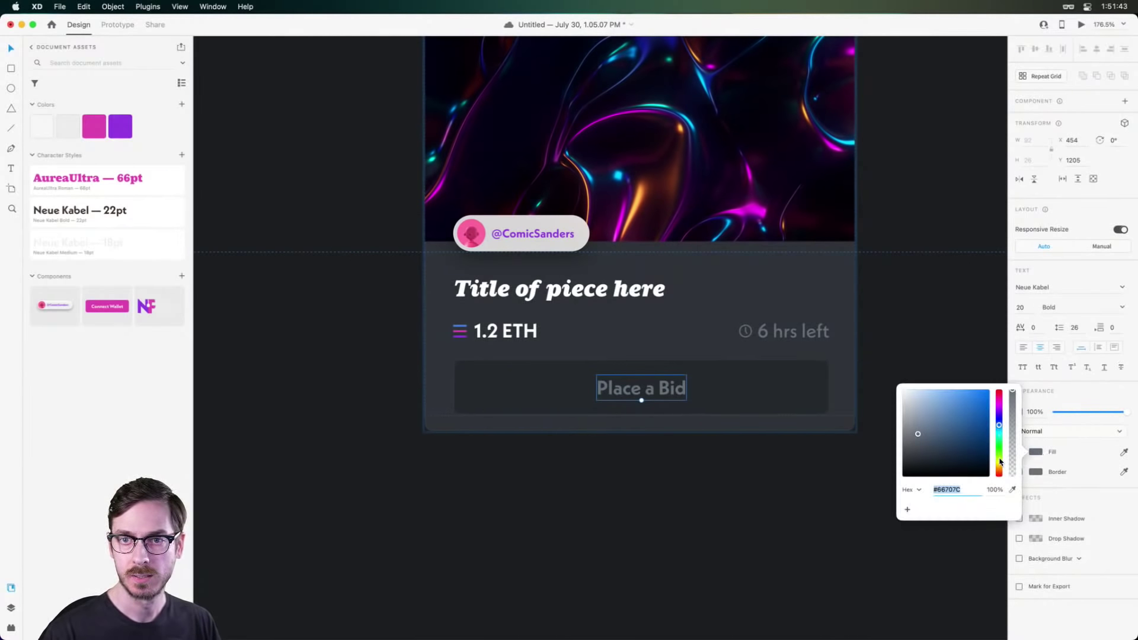
{"action": "left_click", "coordinate": [1081, 617]}
{"action": "left_click", "coordinate": [772, 388]}
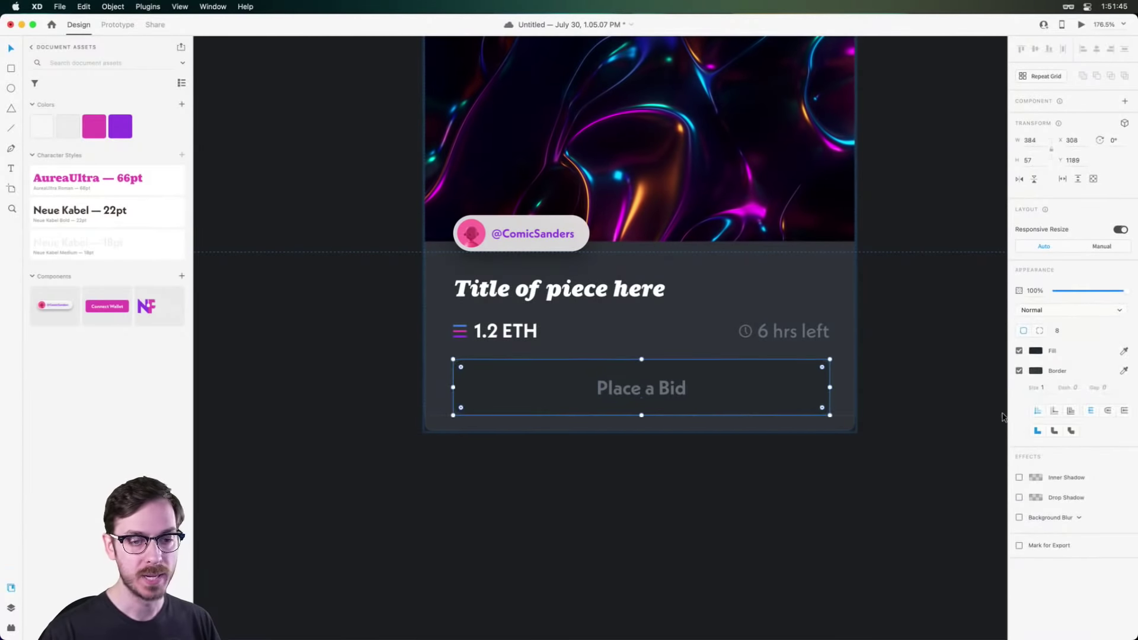
{"action": "left_click", "coordinate": [1037, 350]}
{"action": "left_click_drag", "start_coordinate": [1001, 304], "coordinate": [999, 375]}
{"action": "left_click_drag", "start_coordinate": [947, 341], "coordinate": [969, 316]}
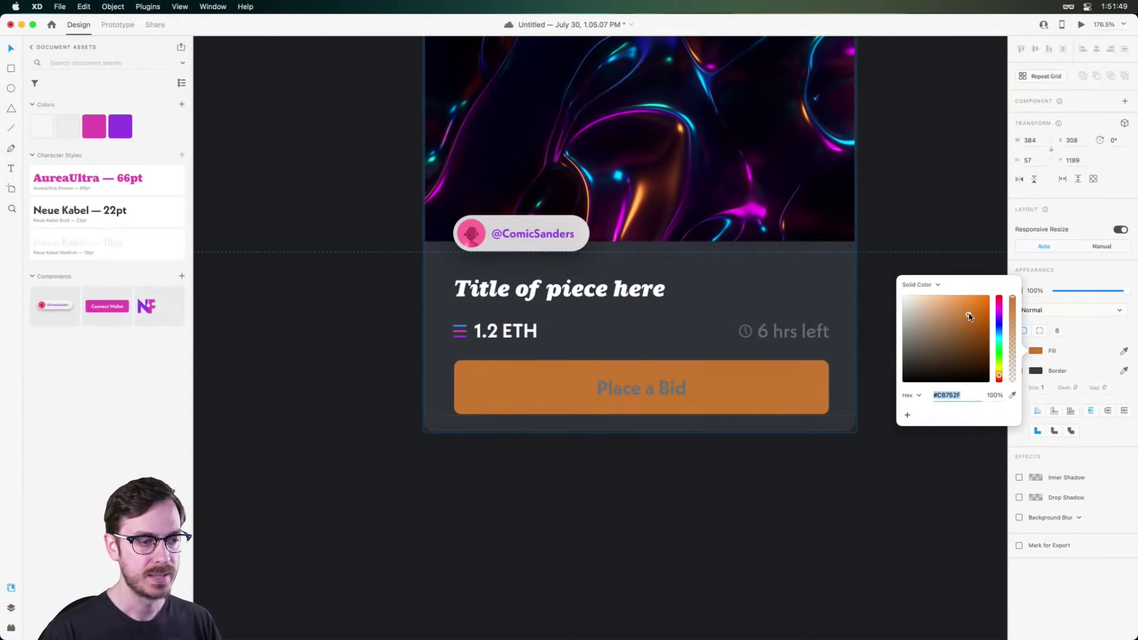
{"action": "left_click_drag", "start_coordinate": [999, 378], "coordinate": [1000, 373]}
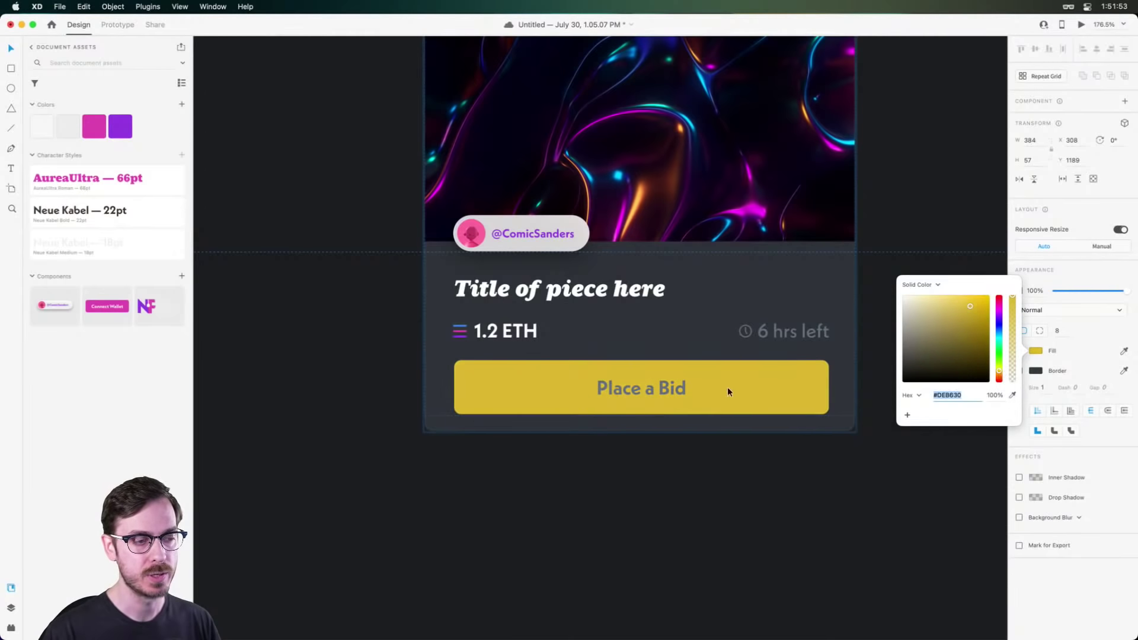
Try a black fill on the "Place a Bid" text over the yellow button.
{"action": "left_click", "coordinate": [658, 388]}
{"action": "left_click_drag", "start_coordinate": [961, 386], "coordinate": [899, 358]}
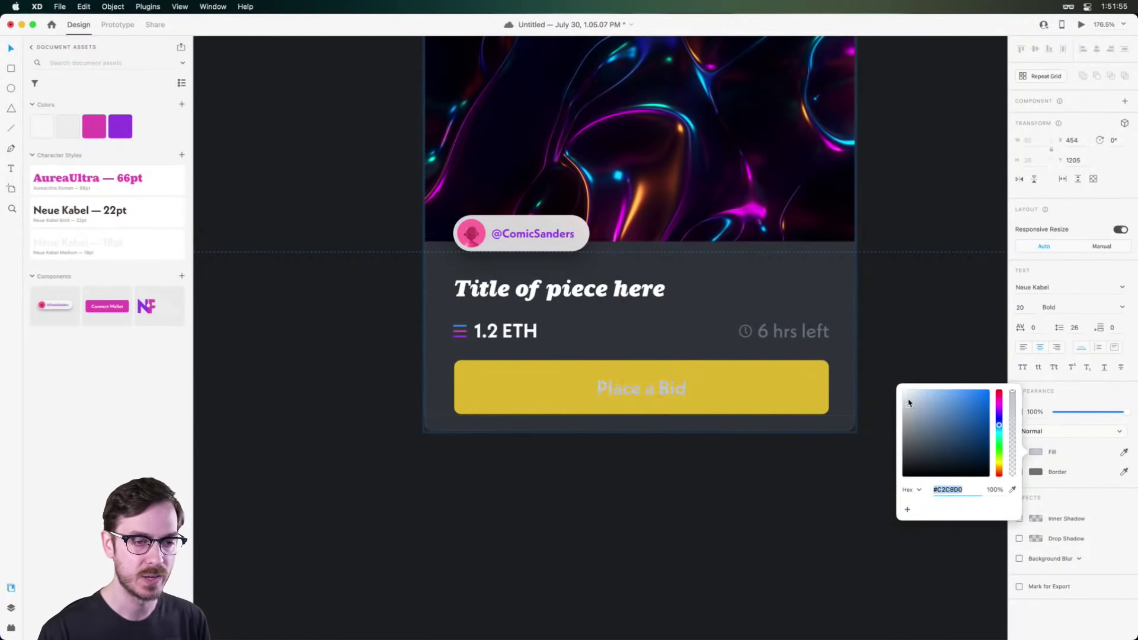
{"action": "left_click", "coordinate": [928, 315]}
{"action": "scroll", "coordinate": [919, 317], "scroll_direction": "down", "scroll_amount": 5}
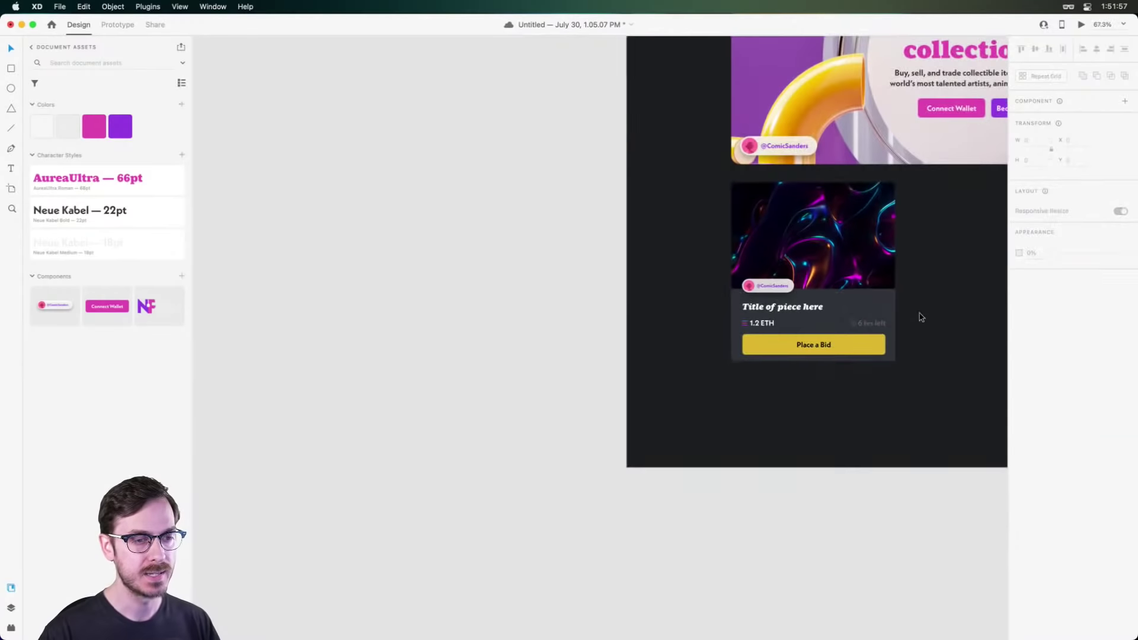
Revert the "Place a Bid" button on the NFT card from yellow to its dark fill with muted grey text.
{"action": "scroll", "coordinate": [889, 317], "scroll_direction": "right", "scroll_amount": 3}
{"action": "scroll", "coordinate": [643, 256], "scroll_direction": "right", "scroll_amount": 3}
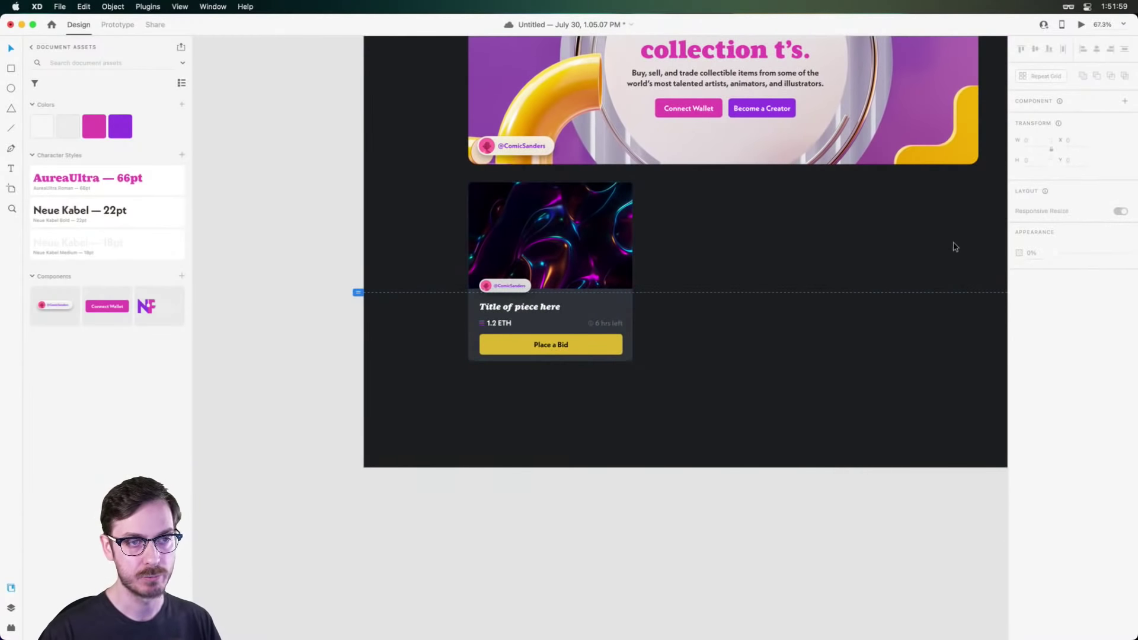
{"action": "left_click", "coordinate": [602, 354]}
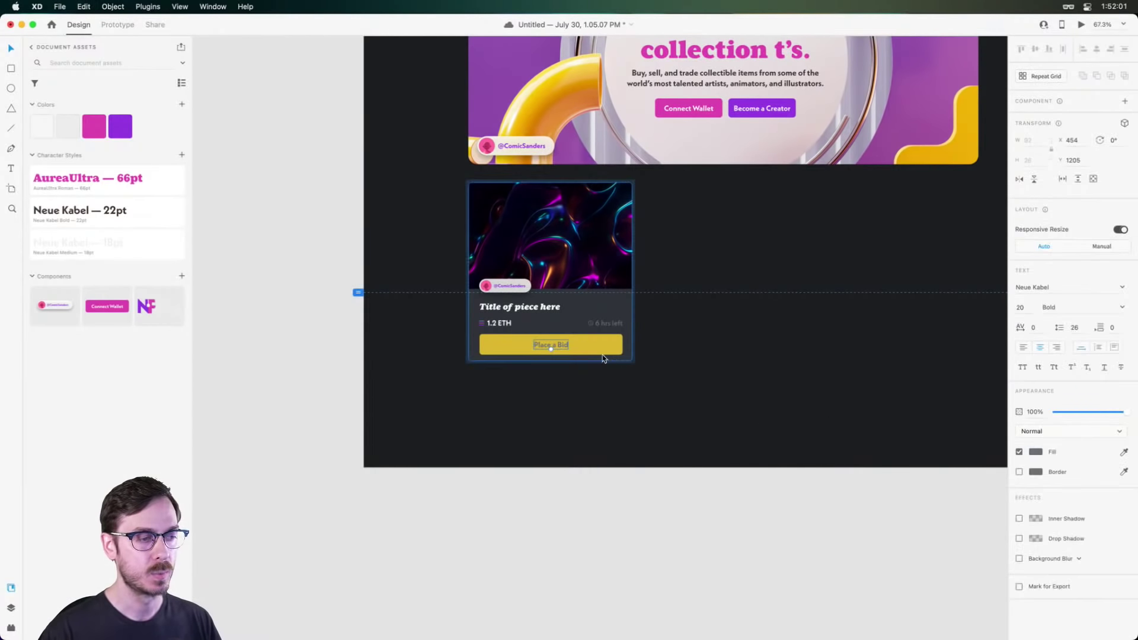
{"action": "double_click", "coordinate": [602, 351]}
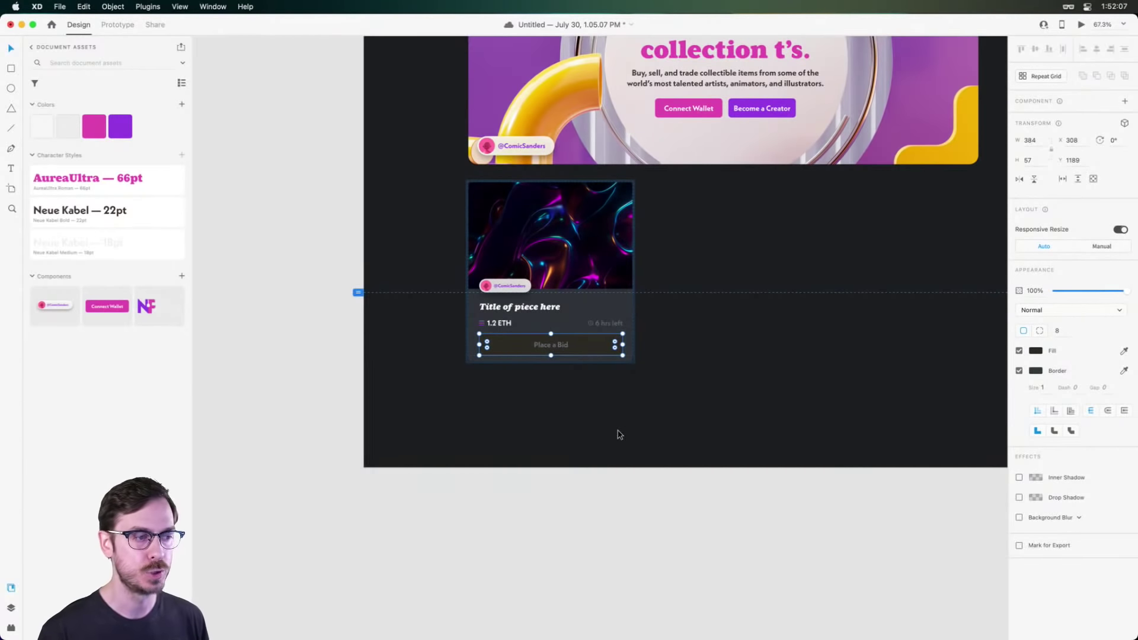
Add a 37 px circle at X 655, Y 1042, level with the card's user tag, and paste the tag's appearance onto it.
{"action": "scroll", "coordinate": [557, 314], "scroll_direction": "up", "scroll_amount": 5}
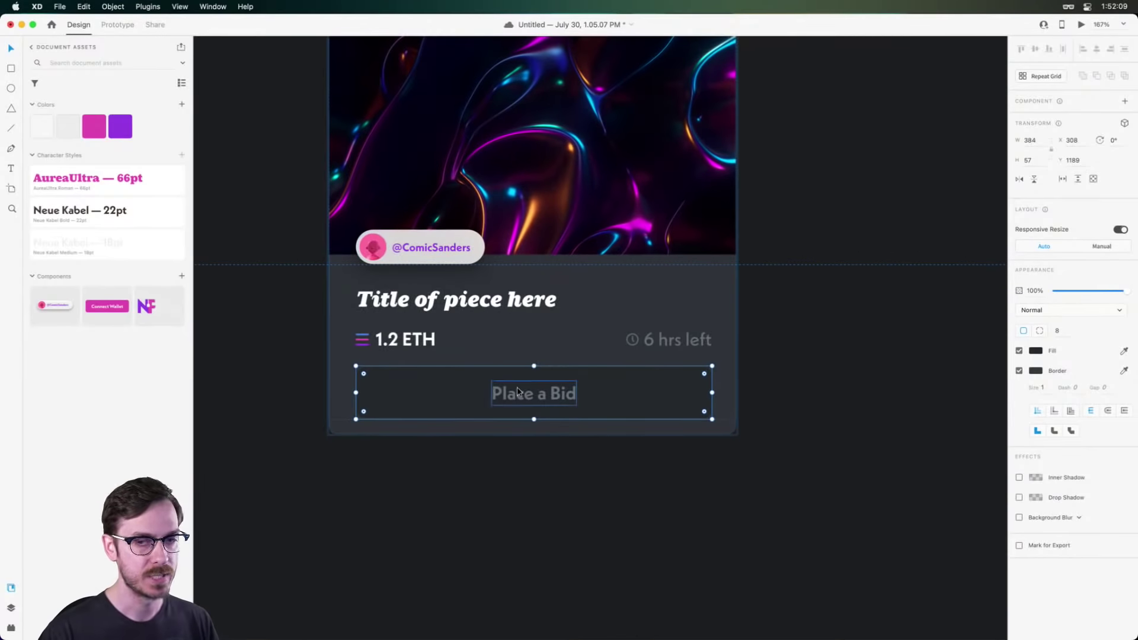
{"action": "left_click", "coordinate": [408, 240]}
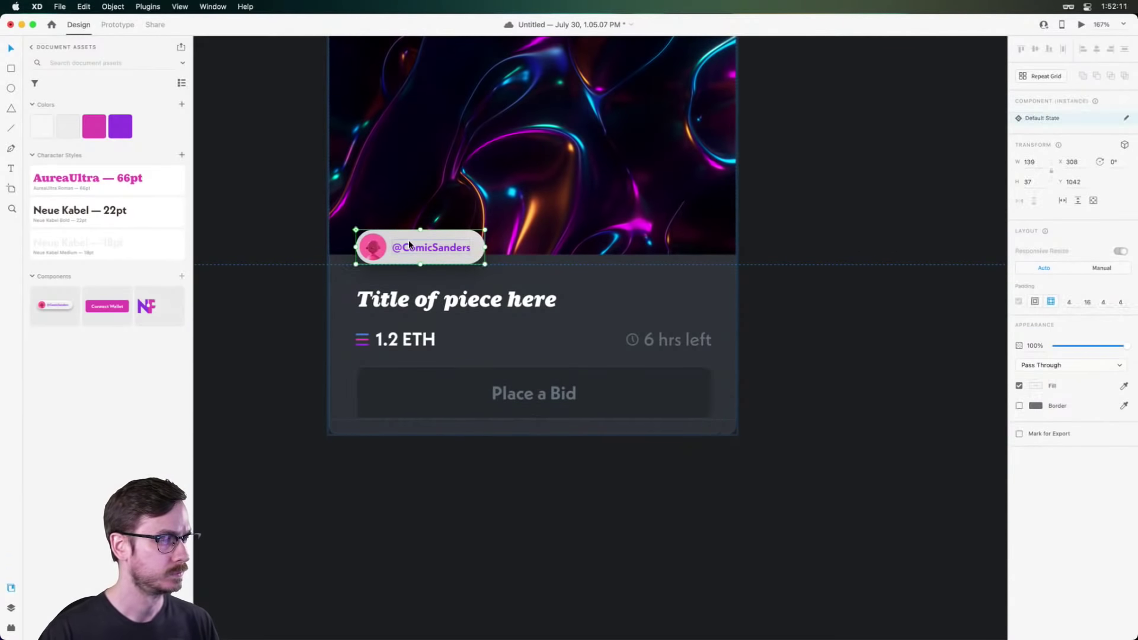
{"action": "scroll", "coordinate": [406, 240], "scroll_direction": "up", "scroll_amount": 3}
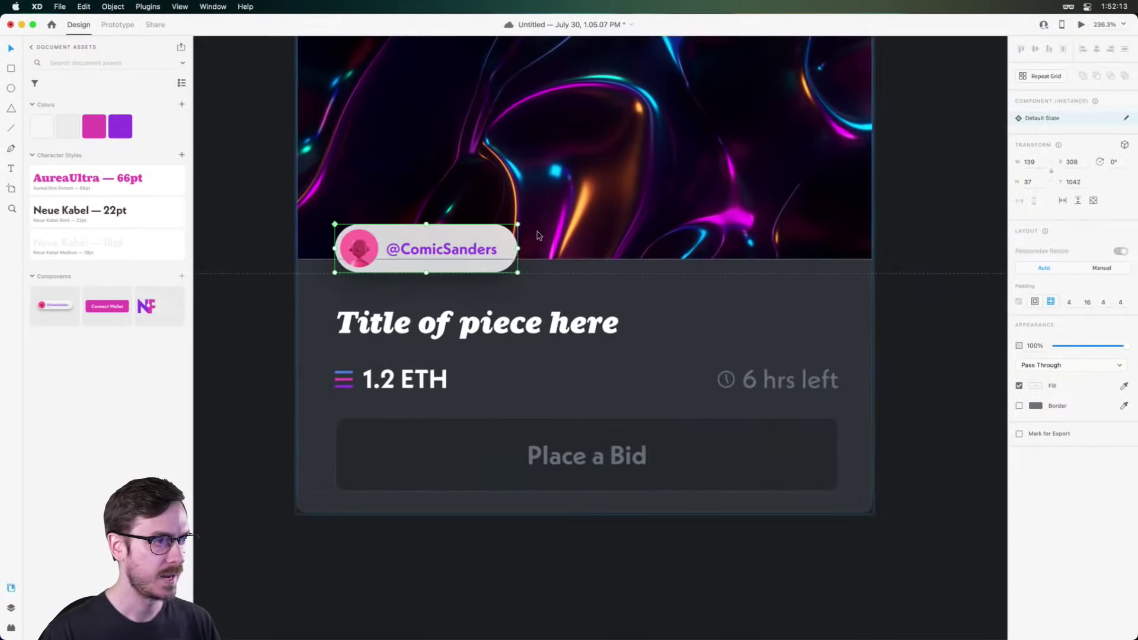
{"action": "left_click_drag", "start_coordinate": [538, 225], "coordinate": [820, 247]}
{"action": "left_click", "coordinate": [502, 237]}
{"action": "key", "text": "super+c"}
{"action": "left_click", "coordinate": [557, 234]}
{"action": "key", "text": "super+alt+v"}
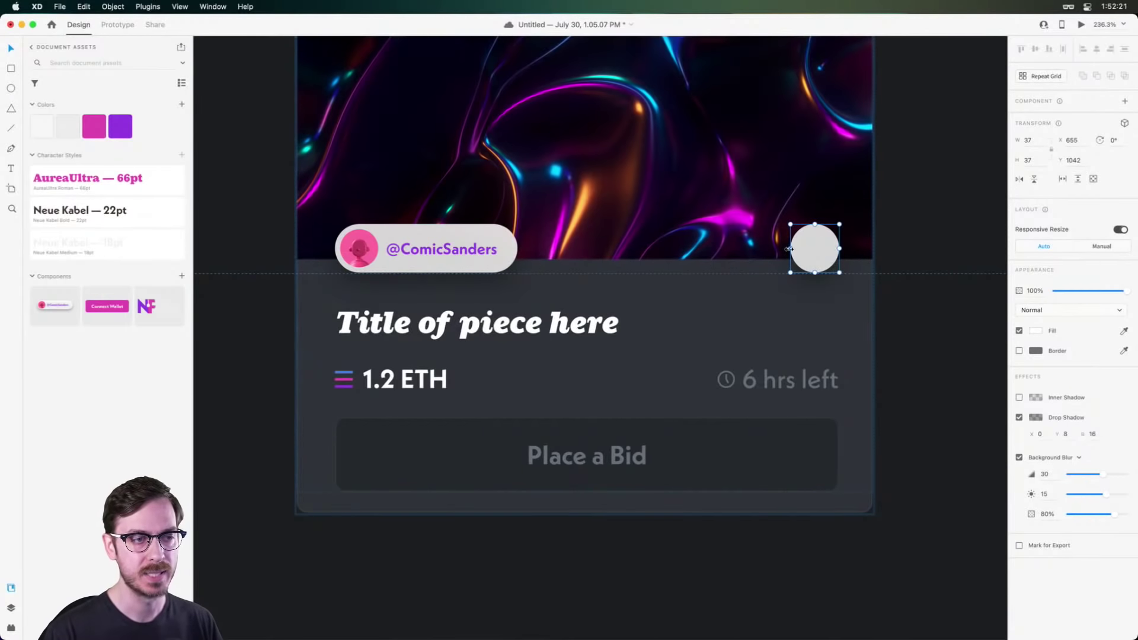
Draw a polygon about 27 × 23 px centred in the circle and turn it into a heart by setting its corner count to <3.
{"action": "scroll", "coordinate": [820, 247], "scroll_direction": "up", "scroll_amount": 5}
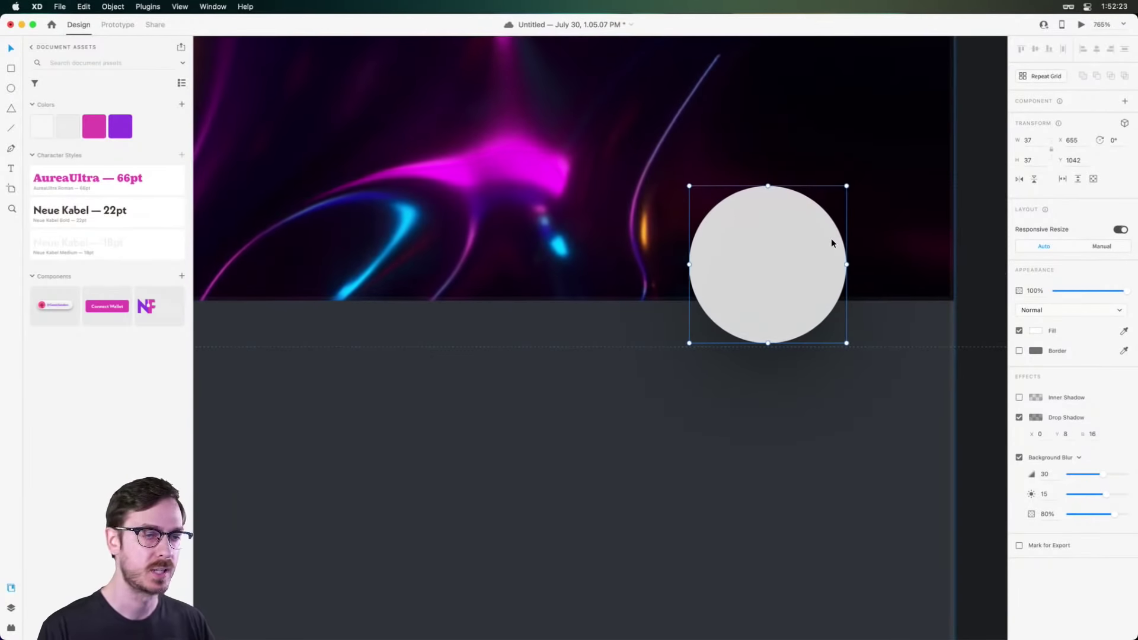
{"action": "left_click_drag", "start_coordinate": [727, 207], "coordinate": [842, 305]}
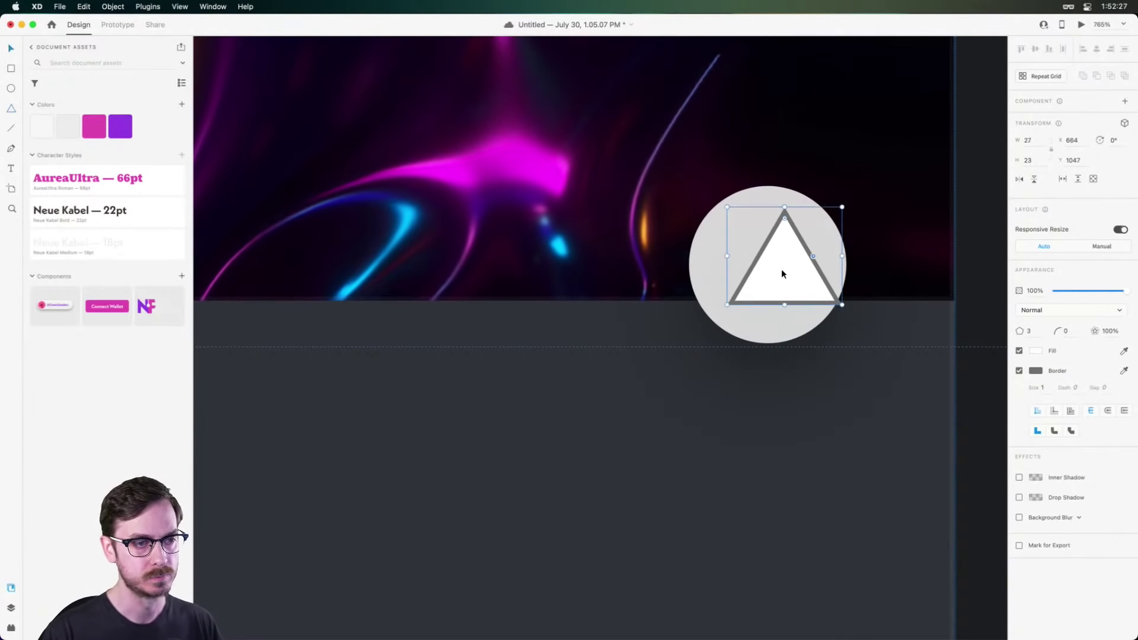
{"action": "left_click_drag", "start_coordinate": [780, 272], "coordinate": [764, 270]}
{"action": "left_click", "coordinate": [1036, 334]}
{"action": "key", "text": "BackSpace"}
{"action": "type", "text": "<3"}
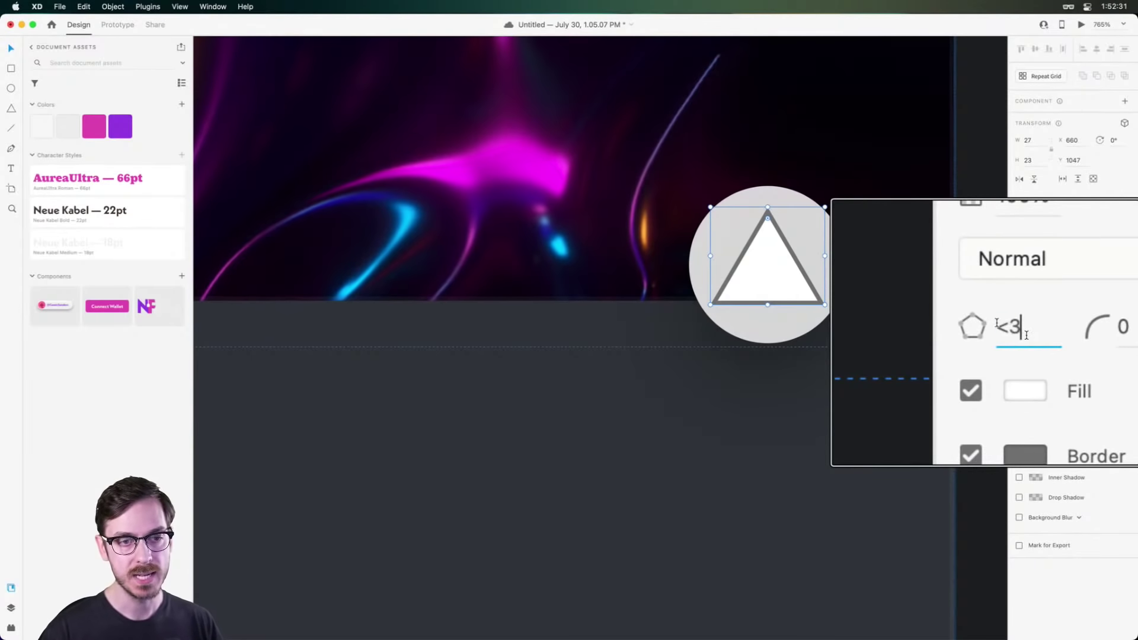
{"action": "key", "text": "Return"}
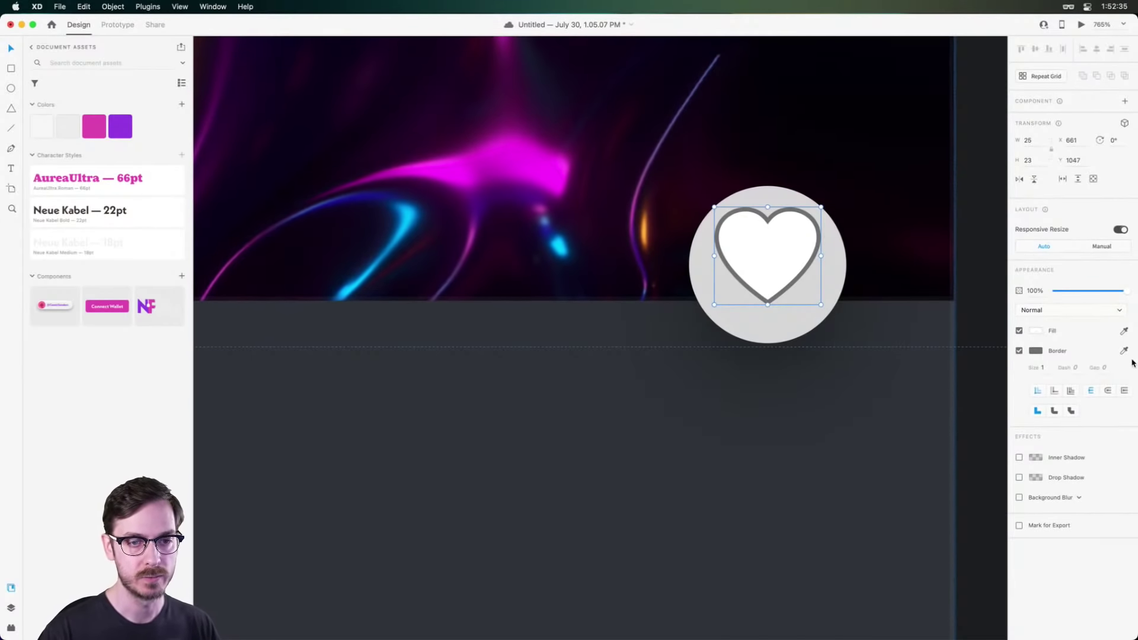
Give the heart a dark #2E3238 fill without a border and scale it to about 17 × 16 px, slightly low in the circle.
{"action": "left_click", "coordinate": [1126, 333]}
{"action": "left_click", "coordinate": [1019, 351]}
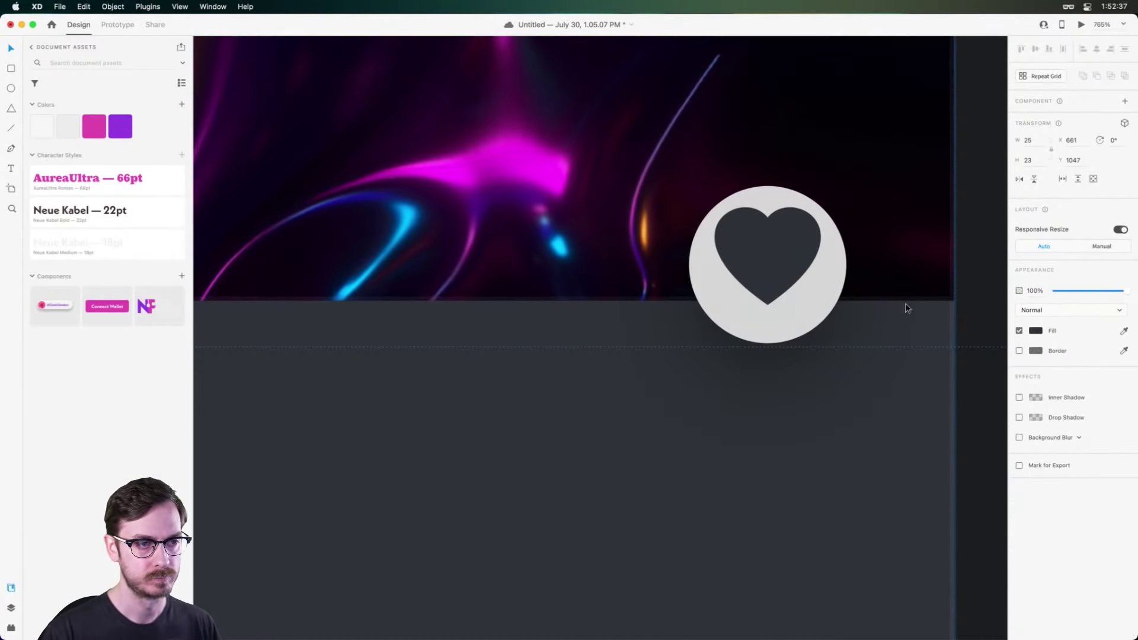
{"action": "left_click_drag", "start_coordinate": [820, 217], "coordinate": [805, 234]}
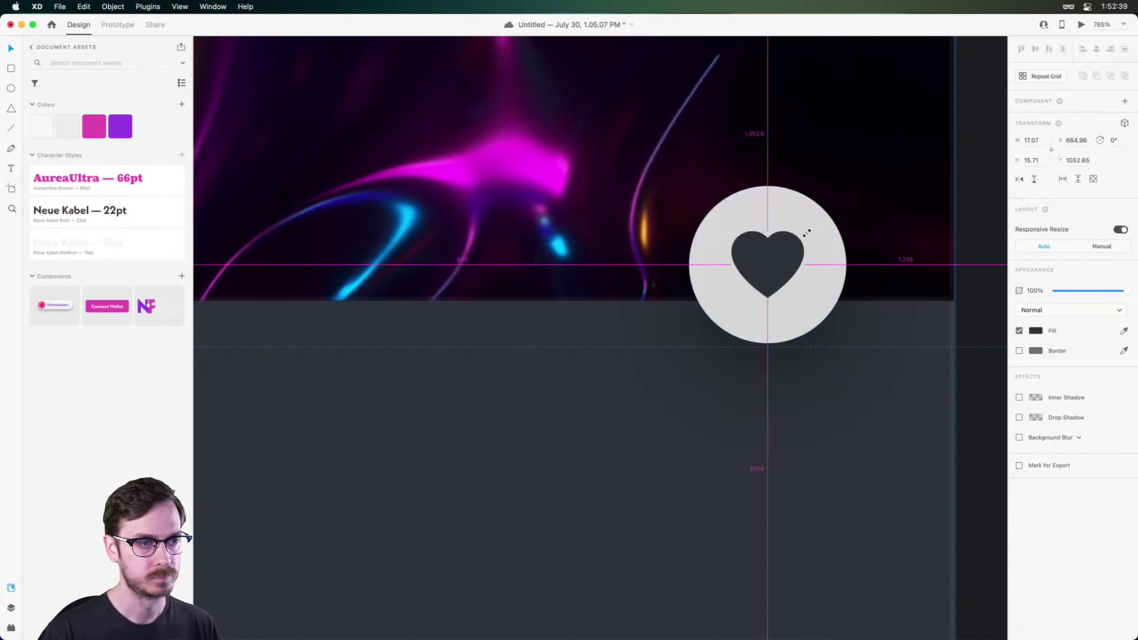
{"action": "left_click_drag", "start_coordinate": [762, 269], "coordinate": [762, 277]}
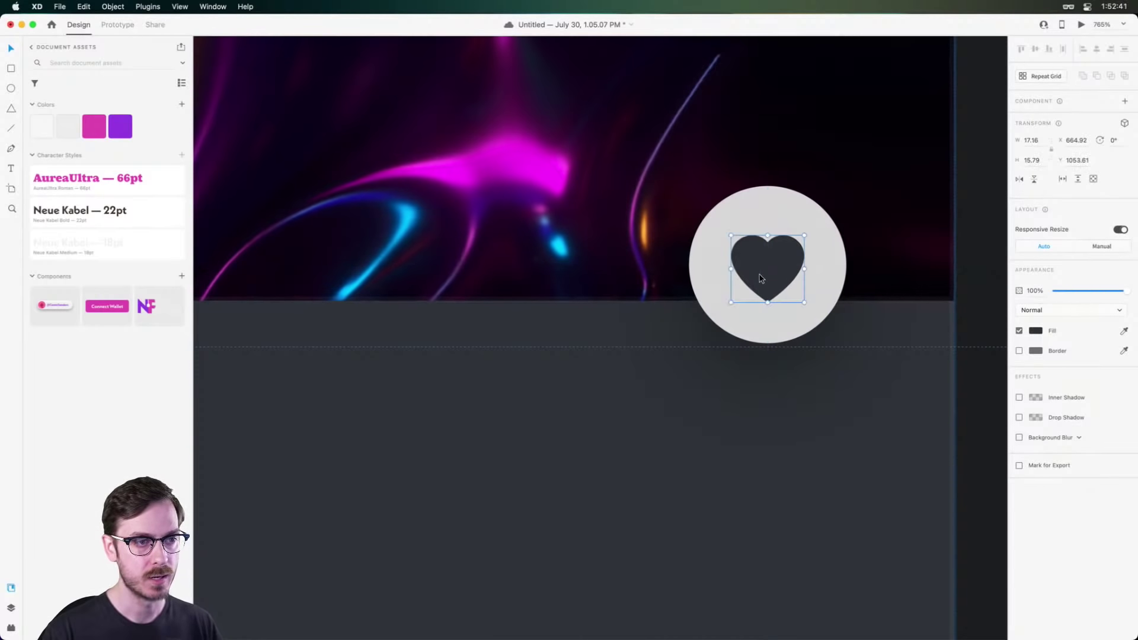
Preview the card with its heart button, close the preview and lighten the heart's fill to #8F959F.
{"action": "key", "text": "super+Return"}
{"action": "scroll", "coordinate": [745, 252], "scroll_direction": "down", "scroll_amount": 5}
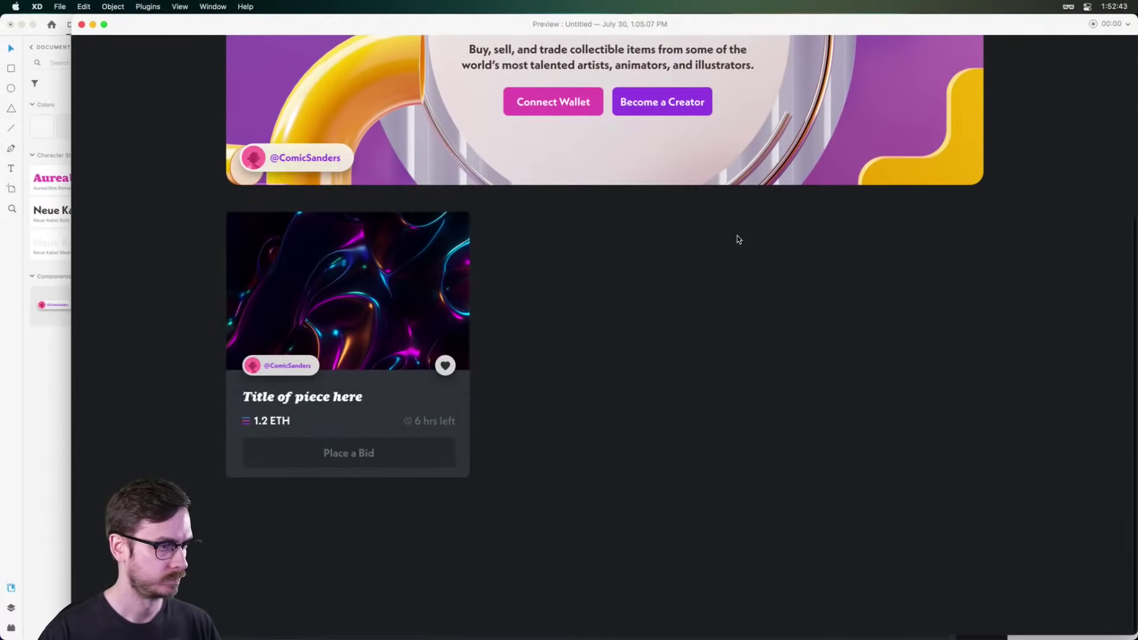
{"action": "key", "text": "super+w"}
{"action": "left_click", "coordinate": [1035, 331]}
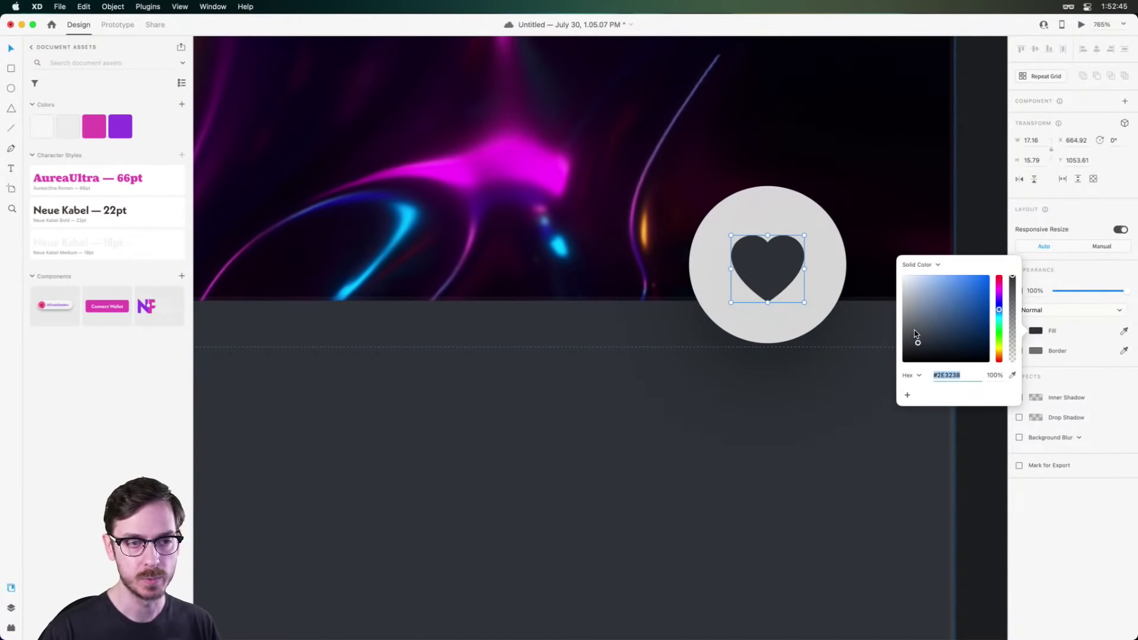
{"action": "left_click_drag", "start_coordinate": [916, 319], "coordinate": [912, 309]}
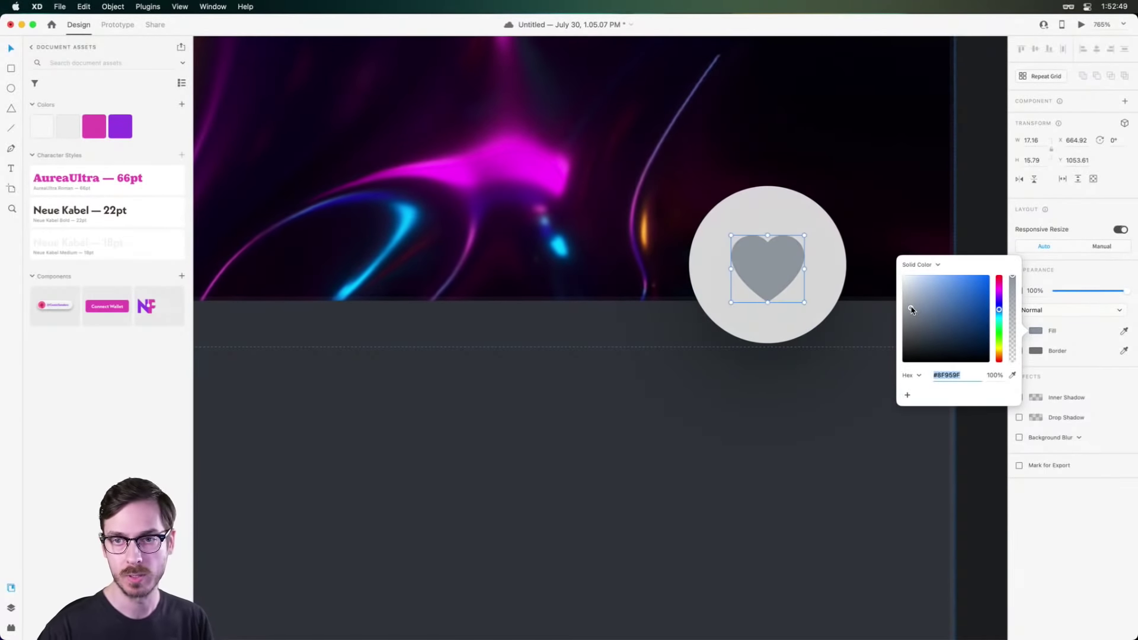
{"action": "left_click", "coordinate": [1043, 518]}
Nudge the card's title up slightly and raise the price and time row to Y 1142.
{"action": "scroll", "coordinate": [490, 352], "scroll_direction": "down", "scroll_amount": 10}
{"action": "left_click", "coordinate": [580, 344]}
{"action": "left_click_drag", "start_coordinate": [580, 343], "coordinate": [702, 309]}
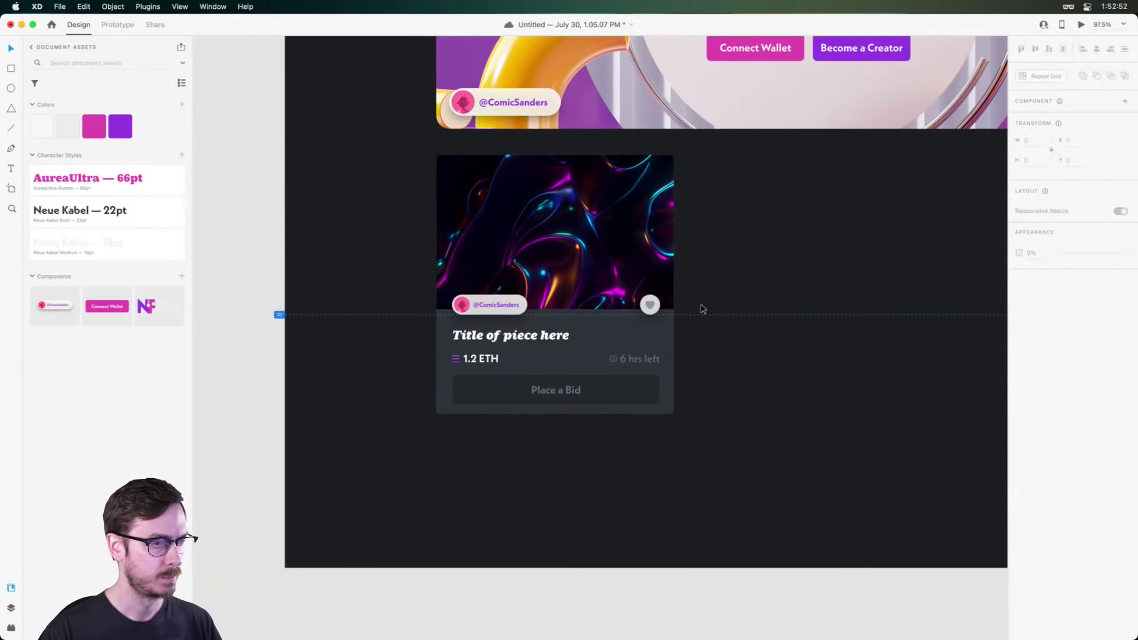
{"action": "left_click", "coordinate": [503, 339]}
{"action": "double_click", "coordinate": [486, 354]}
{"action": "left_click_drag", "start_coordinate": [486, 354], "coordinate": [487, 353]}
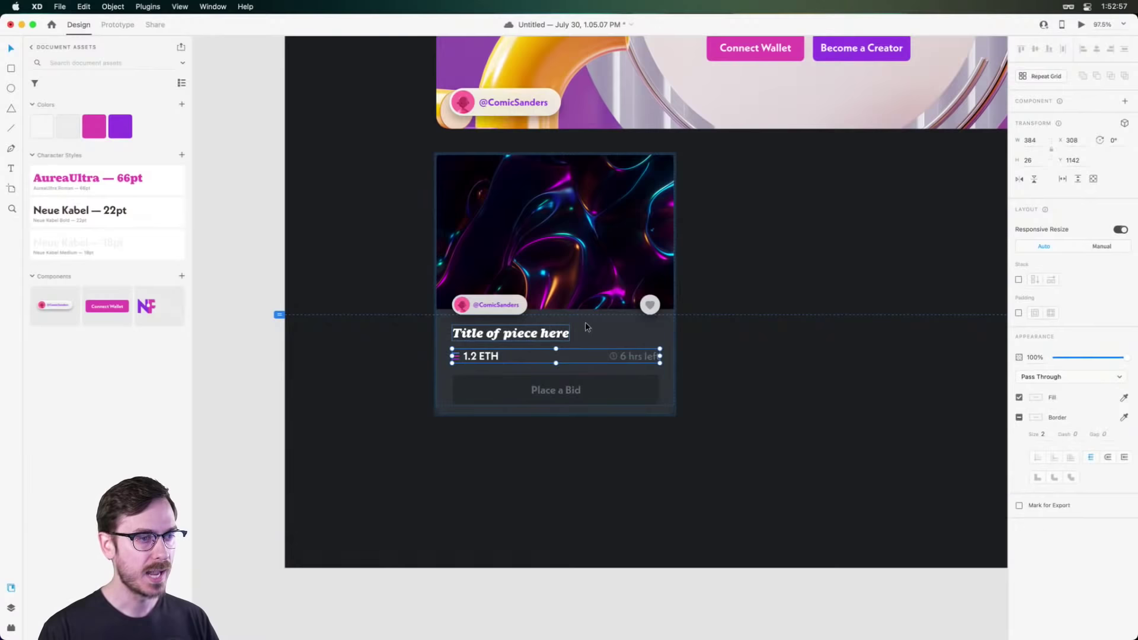
{"action": "scroll", "coordinate": [585, 327], "scroll_direction": "right", "scroll_amount": 2}
{"action": "left_click", "coordinate": [723, 355]}
Try turning the whole NFT card group into a component.
{"action": "left_click", "coordinate": [603, 271]}
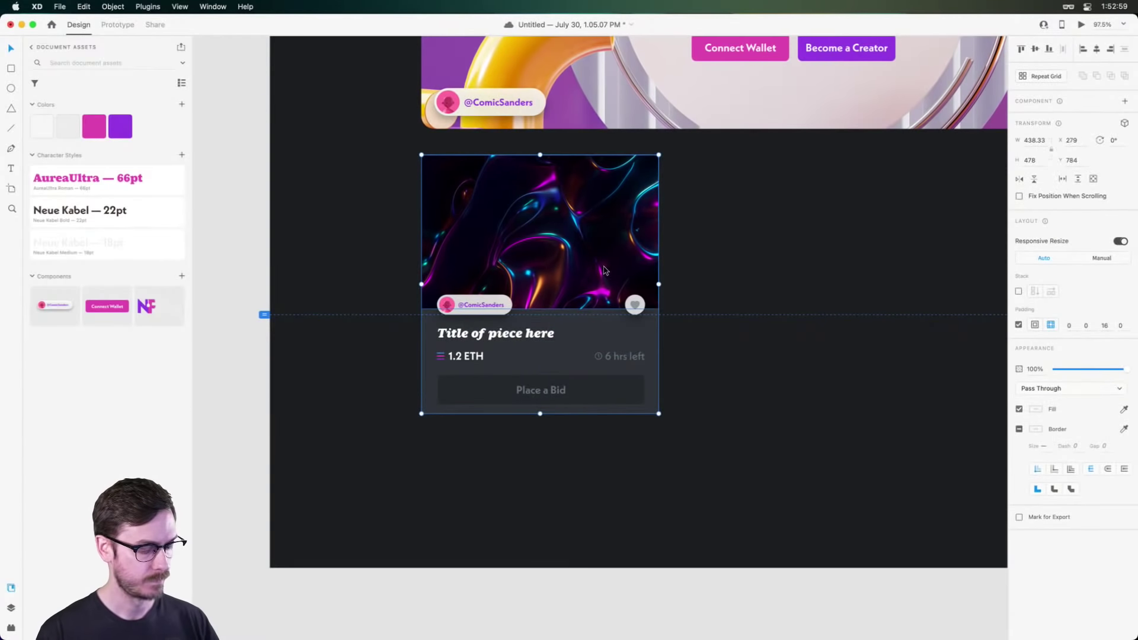
{"action": "key", "text": "super+y"}
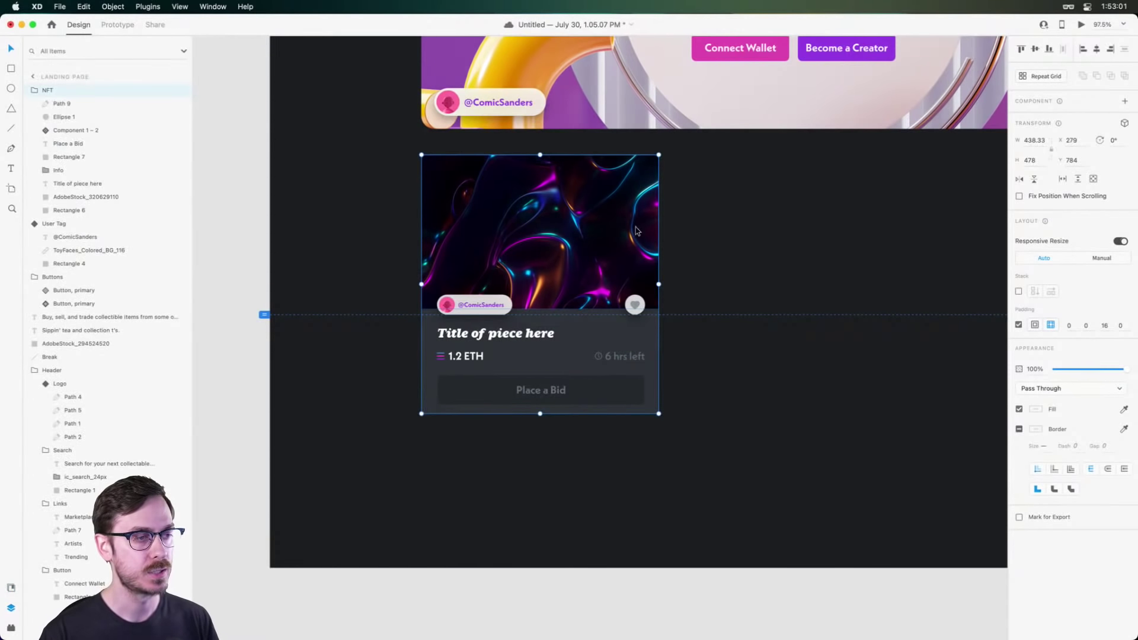
{"action": "key", "text": "super+k"}
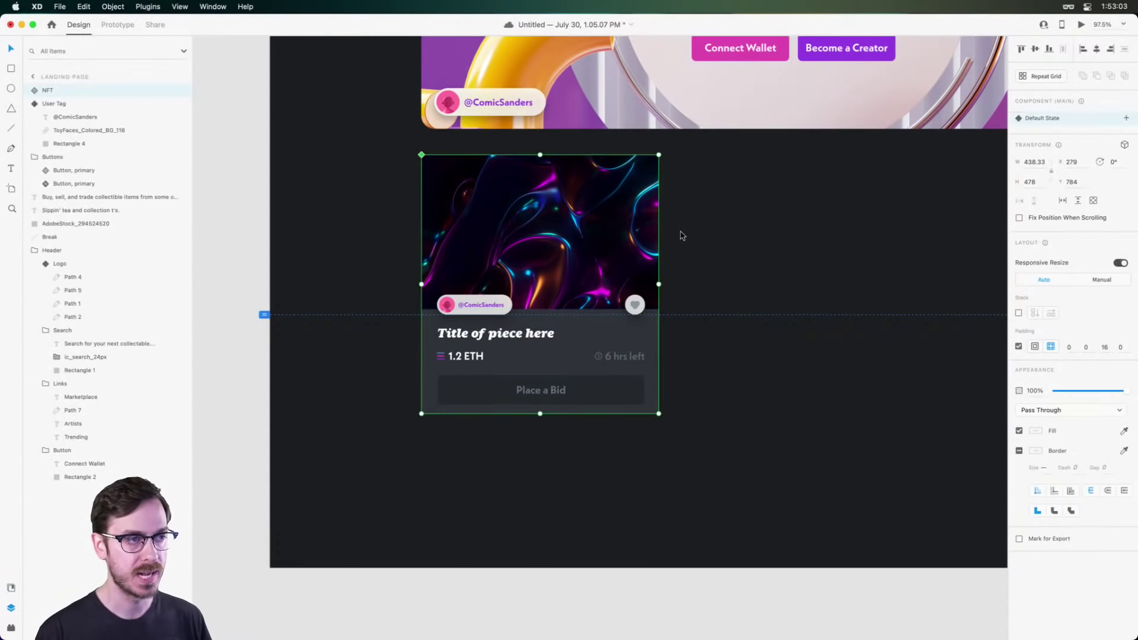
{"action": "scroll", "coordinate": [679, 237], "scroll_direction": "down", "scroll_amount": 5}
{"action": "scroll", "coordinate": [785, 267], "scroll_direction": "right", "scroll_amount": 3}
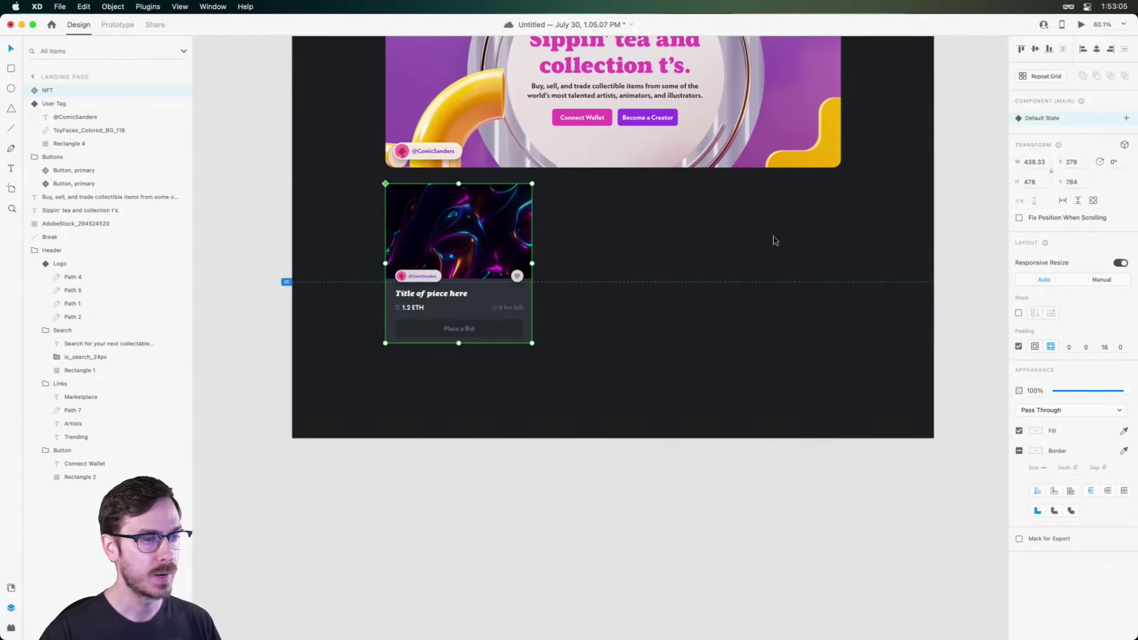
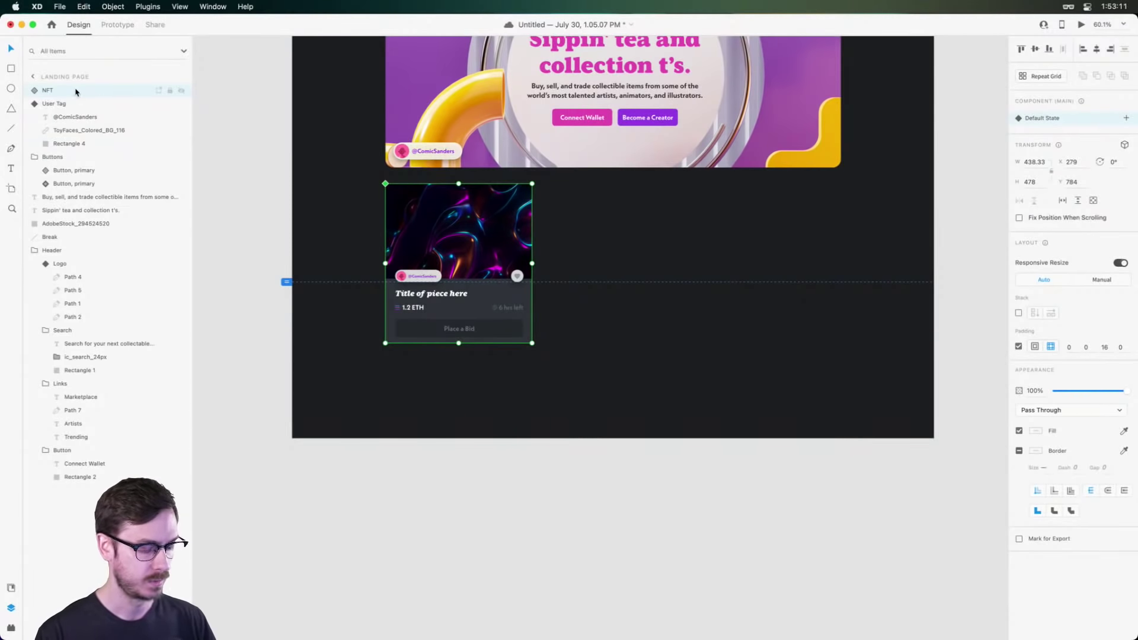
{"action": "key", "text": "super+z"}
Wrap the NFT card in a parent group and name it NFTs.
{"action": "double_click", "coordinate": [50, 91]}
{"action": "type", "text": "NFTs"}
{"action": "key", "text": "Return"}
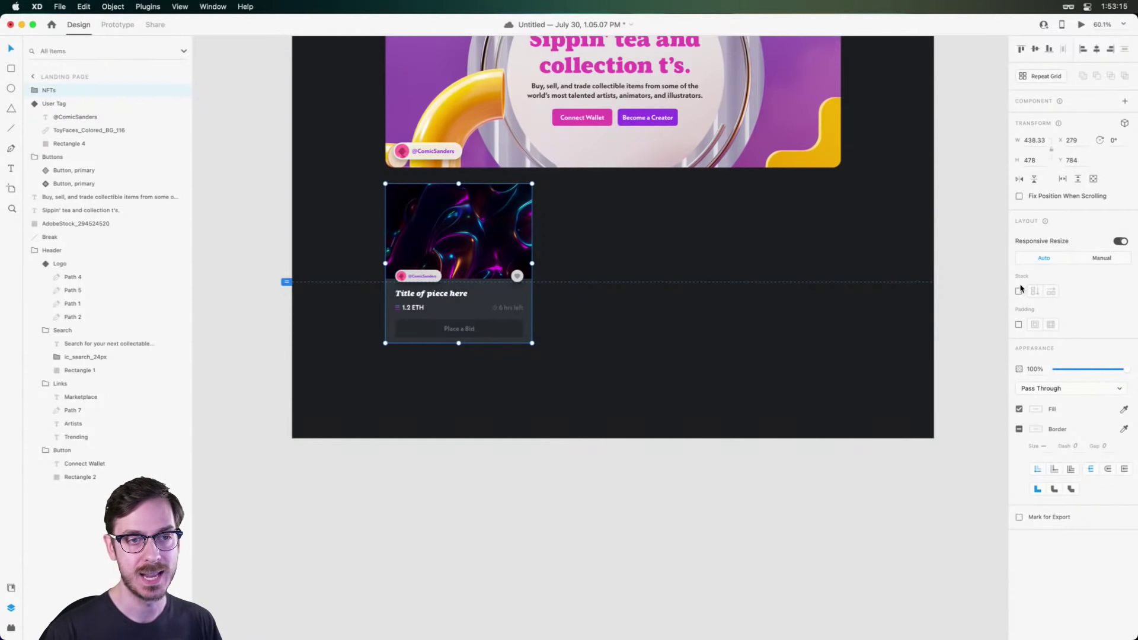
Make the NFT card a component inside the NFTs group and duplicate it twice as a horizontal stack.
{"action": "key", "text": "super+k"}
{"action": "key", "text": "super+d"}
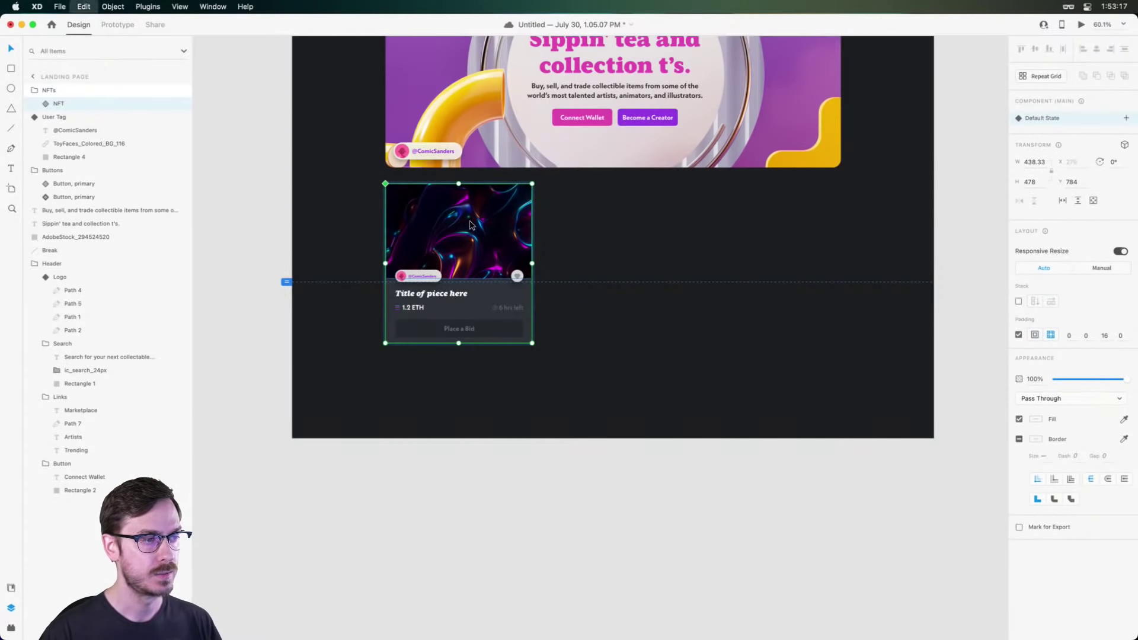
{"action": "key", "text": "super+d"}
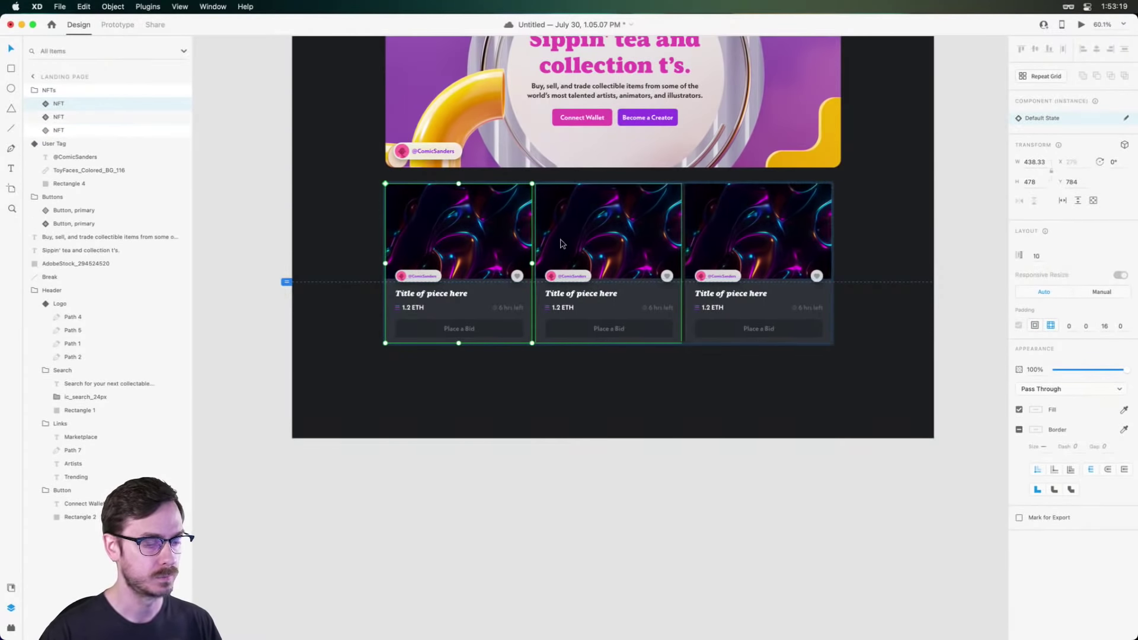
Show the layout guides and widen the spacing between the three cards to 22 so the row spans the content width.
{"action": "key", "text": "shift+super+apostrophe"}
{"action": "mouse_move", "coordinate": [533, 232]}
{"action": "left_click_drag", "start_coordinate": [533, 232], "coordinate": [537, 233]}
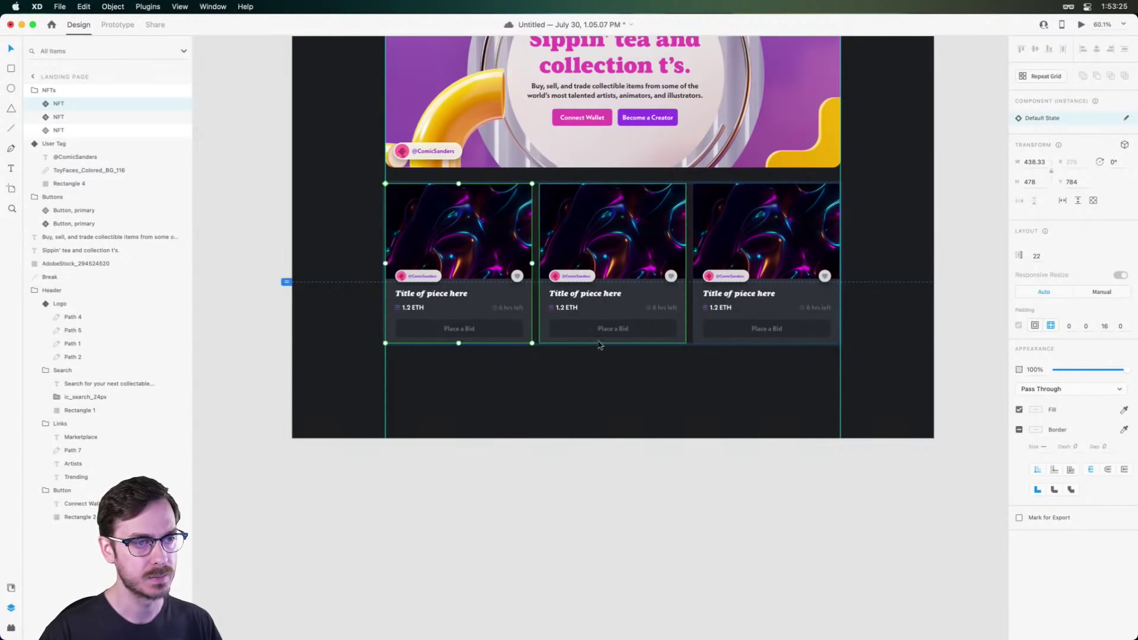
Replace the middle card's artwork with AdobeStock_257619725.jpeg from Finder's Neon folder and shift the cat lower within its frame.
{"action": "scroll", "coordinate": [591, 344], "scroll_direction": "up", "scroll_amount": 5}
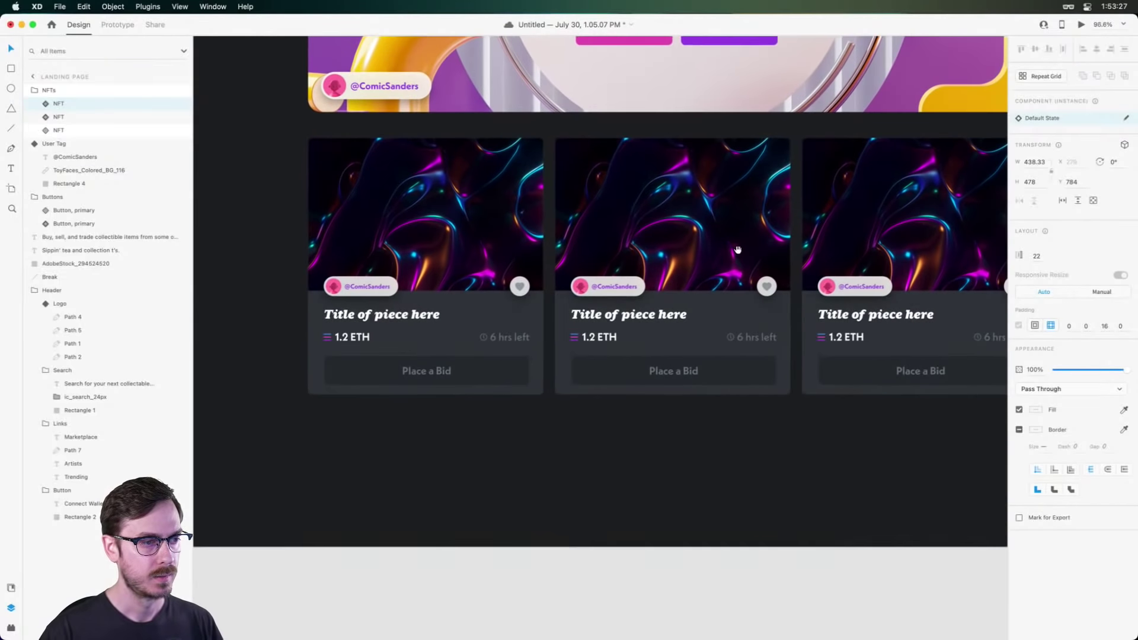
{"action": "left_click_drag", "start_coordinate": [882, 246], "coordinate": [426, 217]}
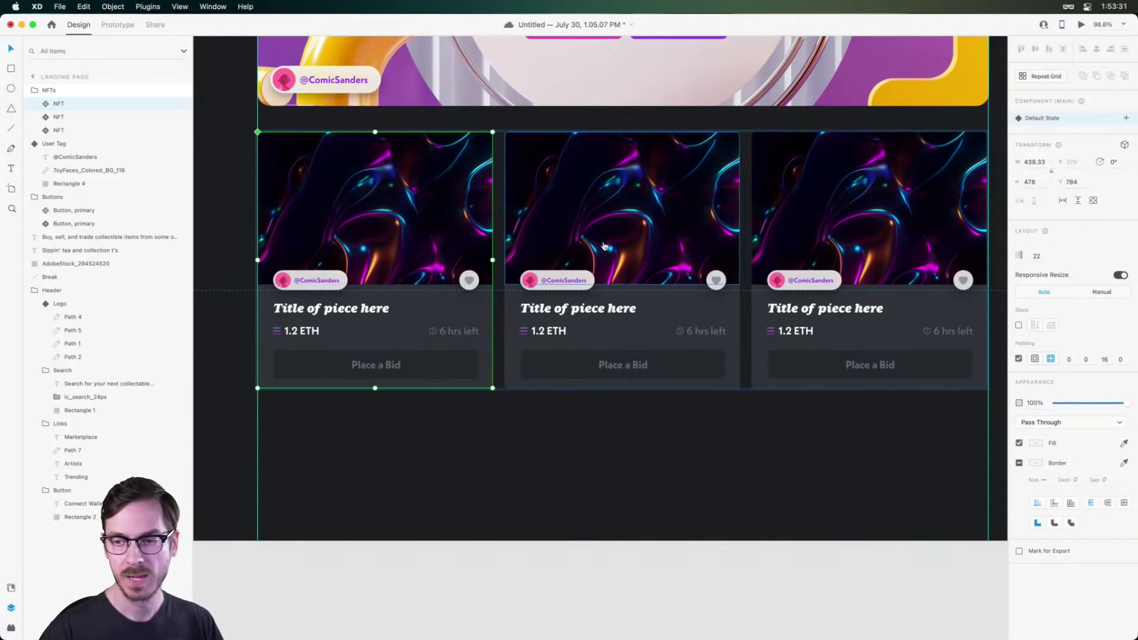
{"action": "key", "text": "super+Tab"}
{"action": "left_click", "coordinate": [707, 373]}
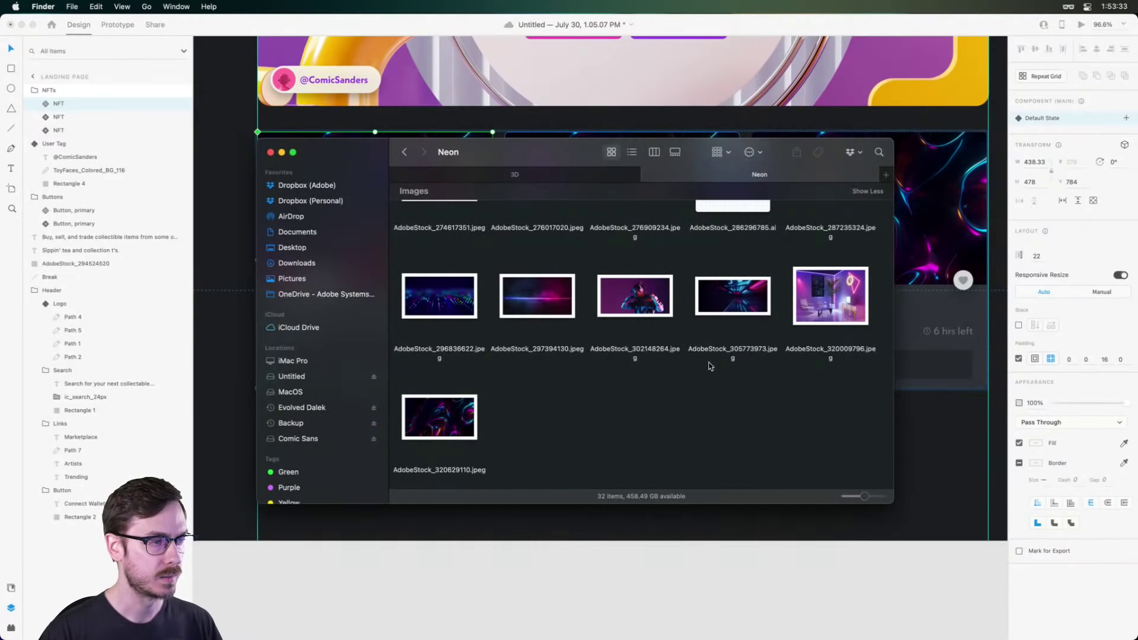
{"action": "scroll", "coordinate": [809, 296], "scroll_direction": "up", "scroll_amount": 5}
{"action": "left_click_drag", "start_coordinate": [727, 335], "coordinate": [586, 185]}
{"action": "double_click", "coordinate": [656, 199]}
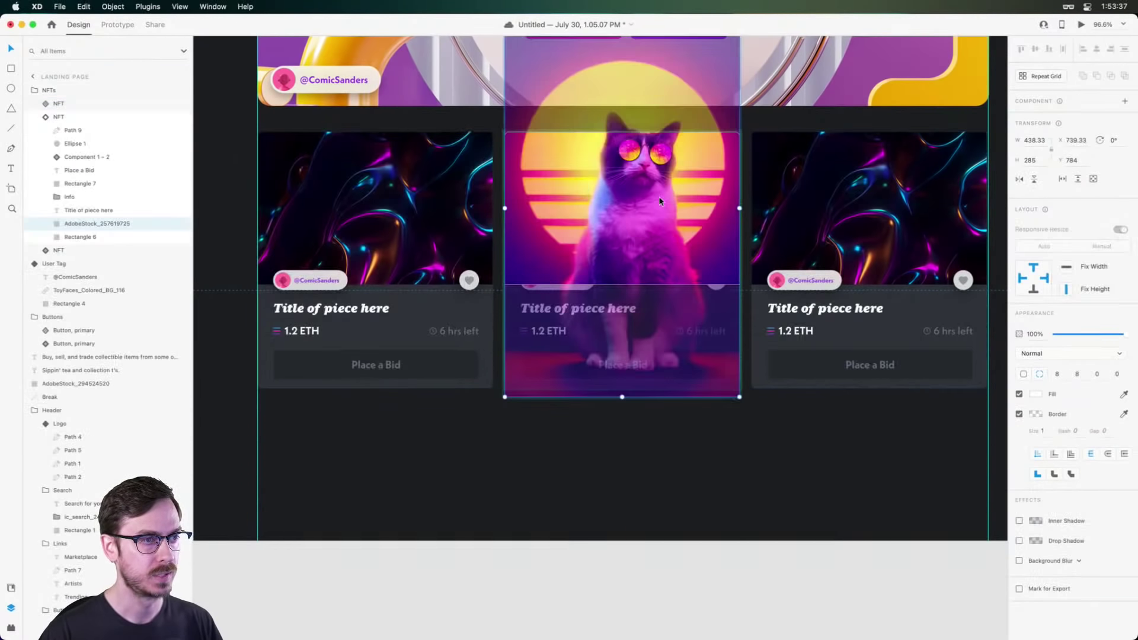
{"action": "left_click_drag", "start_coordinate": [656, 202], "coordinate": [656, 213]}
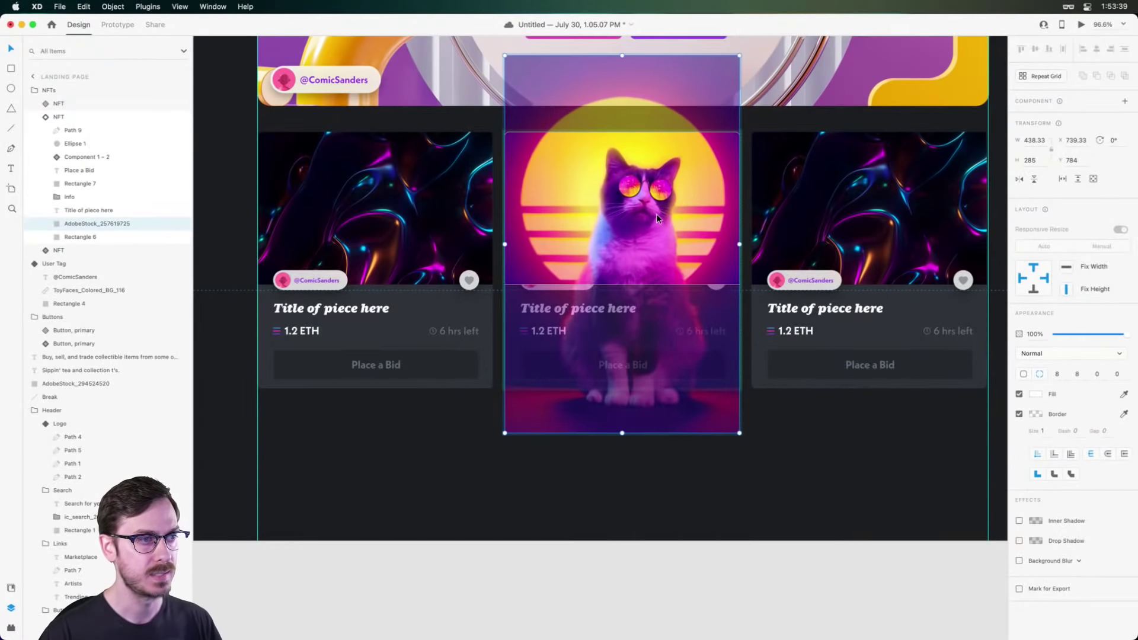
Replace the third card's artwork with AdobeStock_287235324.jpeg from Finder's Neon folder.
{"action": "key", "text": "super+Tab"}
{"action": "scroll", "coordinate": [689, 308], "scroll_direction": "up", "scroll_amount": 3}
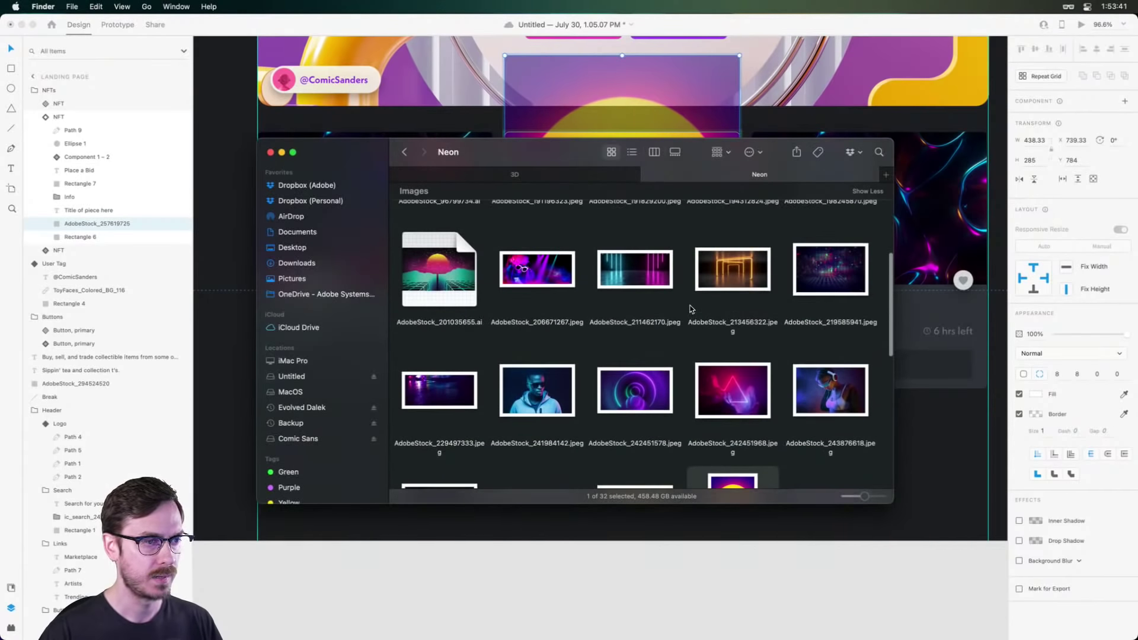
{"action": "scroll", "coordinate": [691, 309], "scroll_direction": "up", "scroll_amount": 3}
{"action": "scroll", "coordinate": [690, 308], "scroll_direction": "down", "scroll_amount": 10}
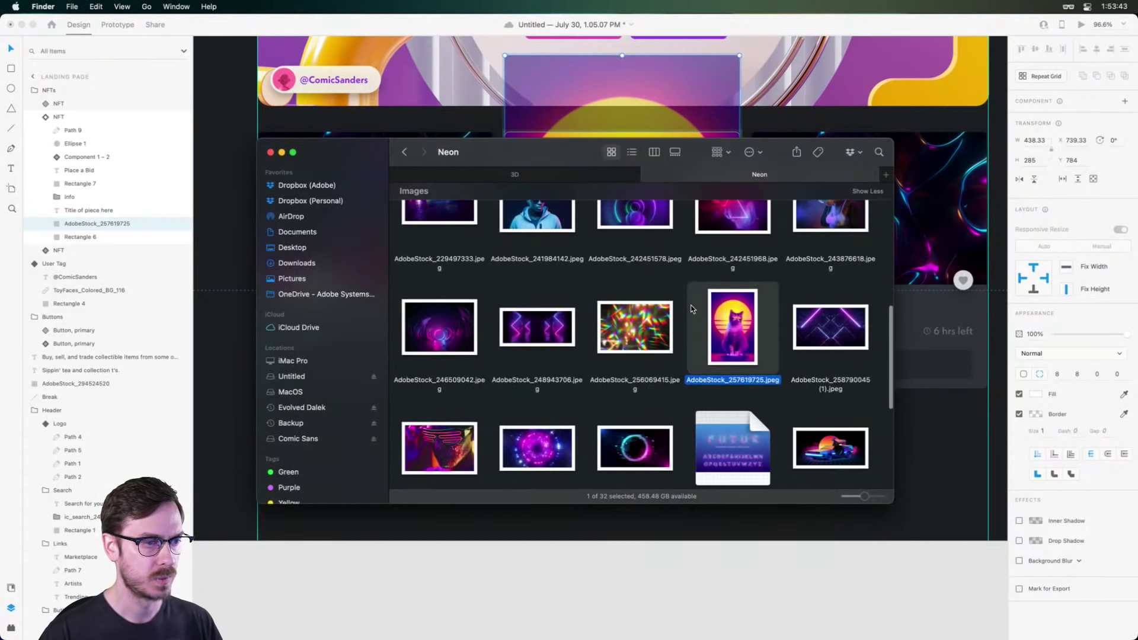
{"action": "left_click", "coordinate": [590, 294]}
{"action": "left_click_drag", "start_coordinate": [834, 446], "coordinate": [899, 209]}
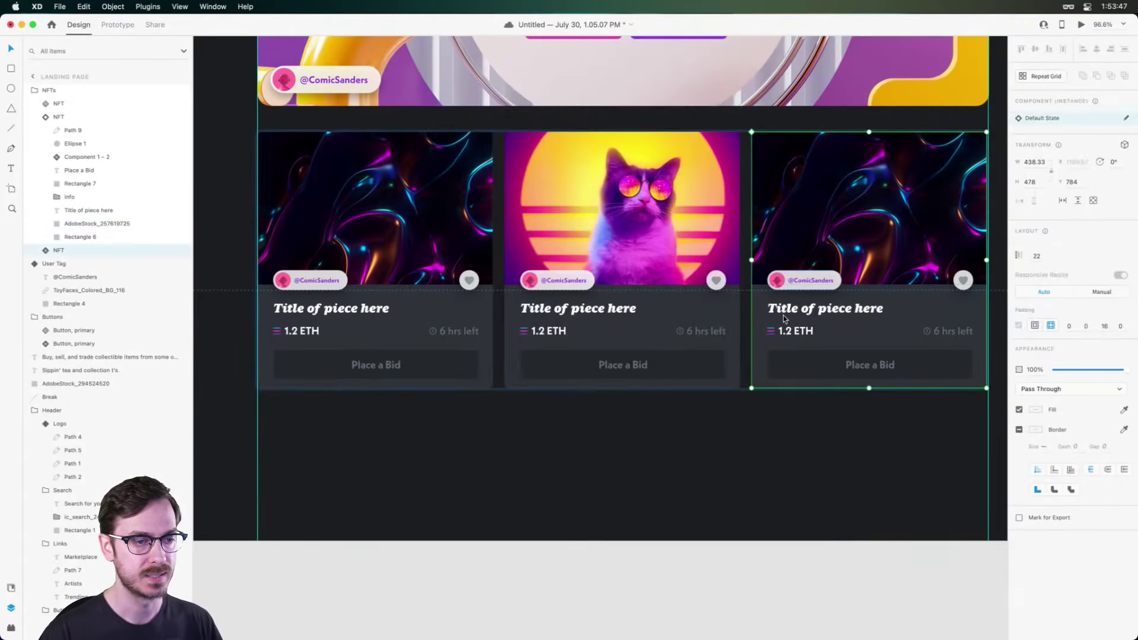
{"action": "left_click_drag", "start_coordinate": [830, 444], "coordinate": [831, 383]}
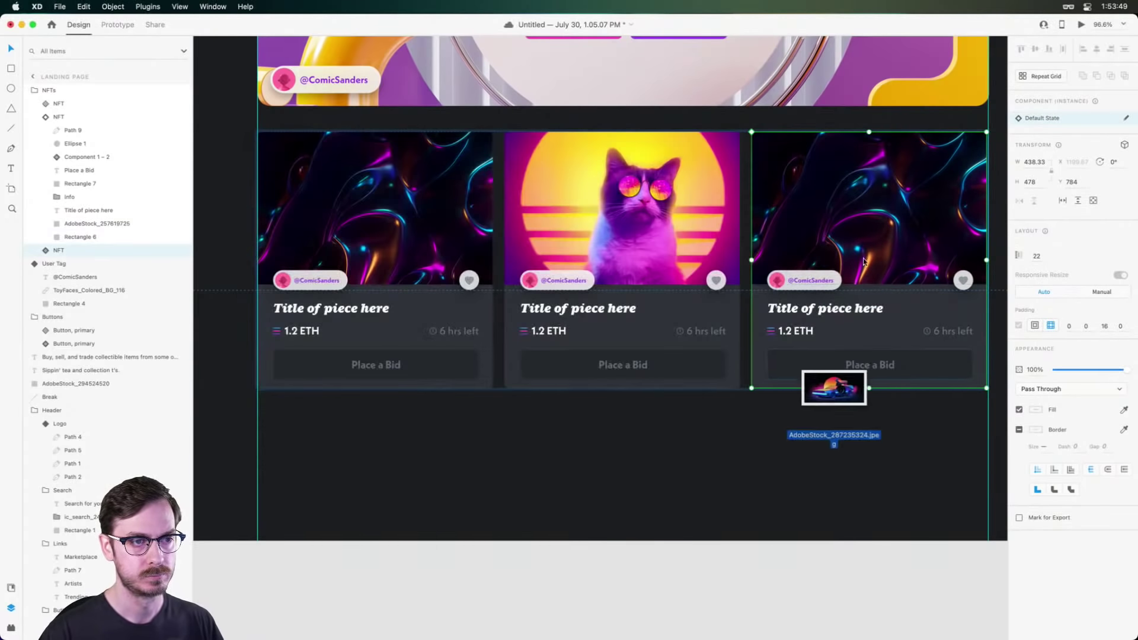
{"action": "left_click_drag", "start_coordinate": [833, 446], "coordinate": [912, 175]}
Swap the middle card's user tag avatar for the yellow face from the Toy Faces library's Colorful set.
{"action": "scroll", "coordinate": [563, 272], "scroll_direction": "up", "scroll_amount": 5}
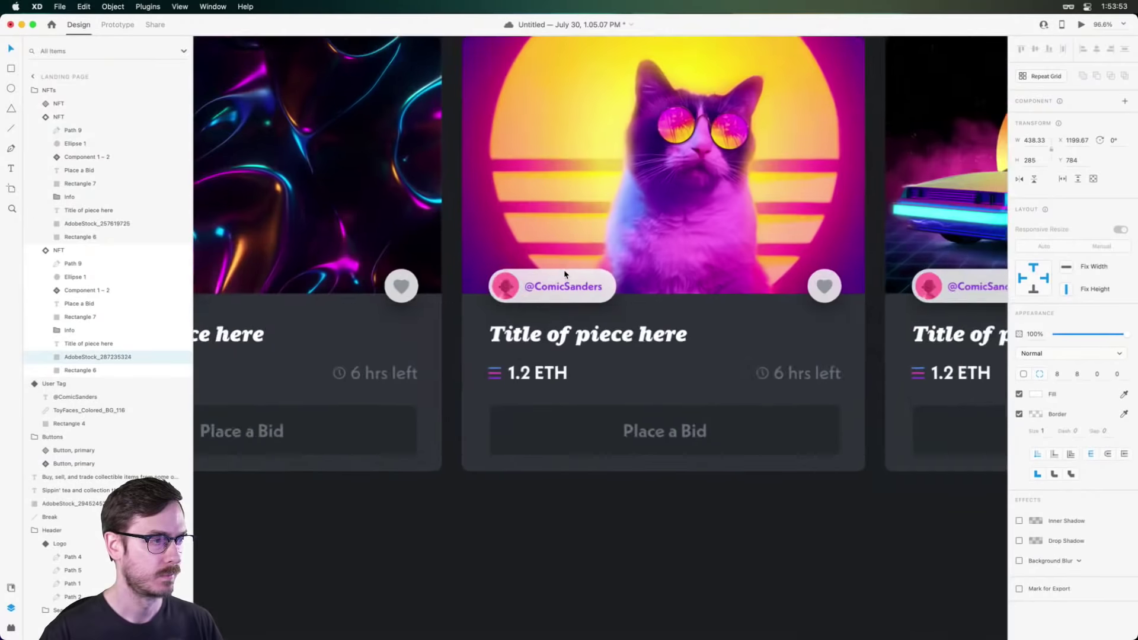
{"action": "left_click", "coordinate": [503, 283], "text": "super"}
{"action": "key", "text": "super+shift+y"}
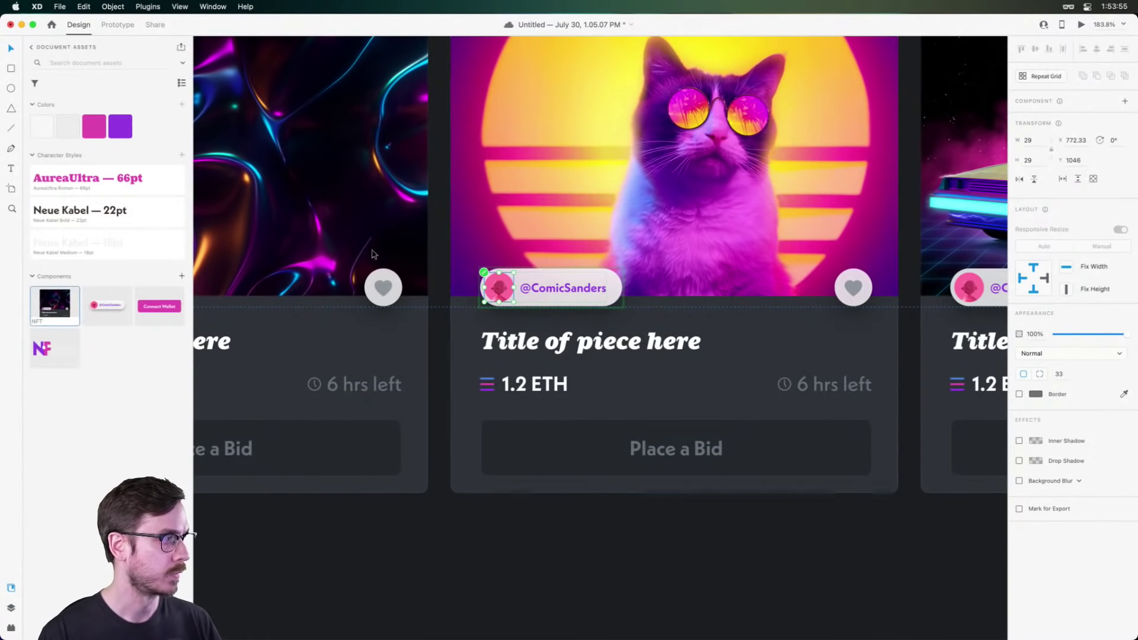
{"action": "left_click", "coordinate": [31, 47]}
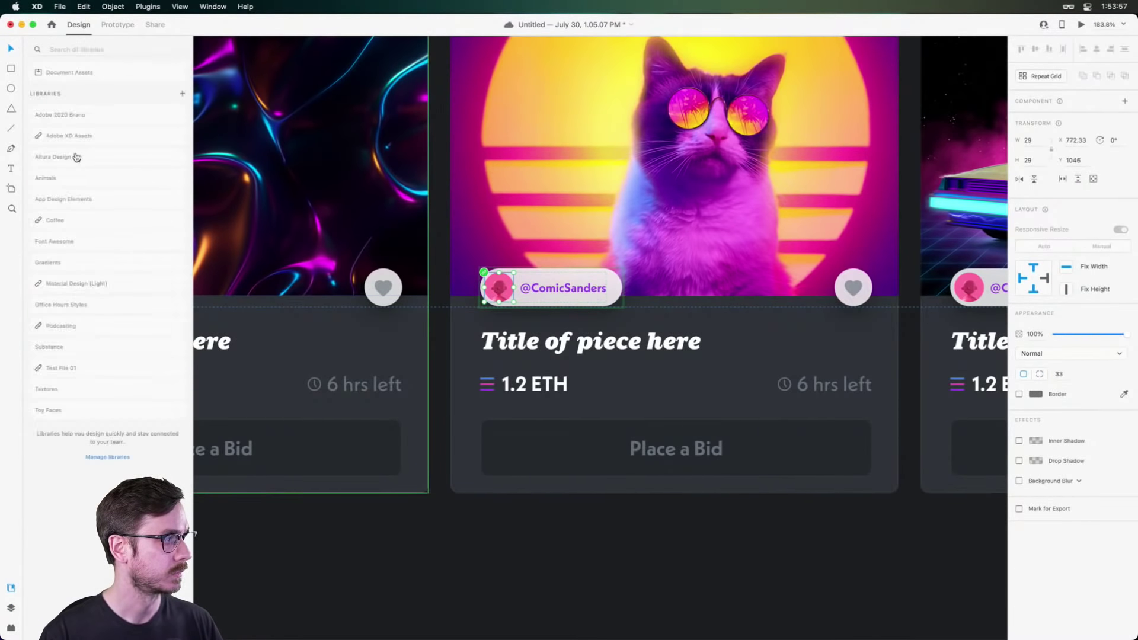
{"action": "left_click", "coordinate": [59, 409]}
{"action": "left_click_drag", "start_coordinate": [59, 285], "coordinate": [495, 284]}
Swap the third card's user tag avatar for the plain red face from the Colorful set.
{"action": "scroll", "coordinate": [711, 290], "scroll_direction": "right", "scroll_amount": 5}
{"action": "scroll", "coordinate": [711, 290], "scroll_direction": "right", "scroll_amount": 3}
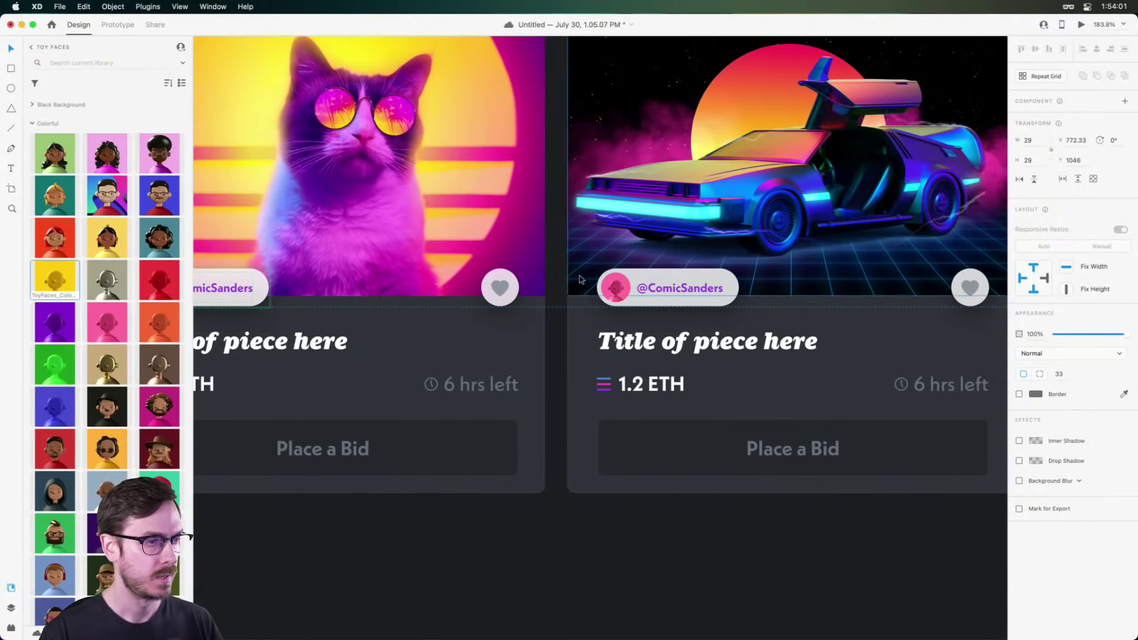
{"action": "left_click", "coordinate": [615, 288]}
{"action": "left_click_drag", "start_coordinate": [159, 278], "coordinate": [615, 288]}
{"action": "scroll", "coordinate": [665, 309], "scroll_direction": "down", "scroll_amount": 5}
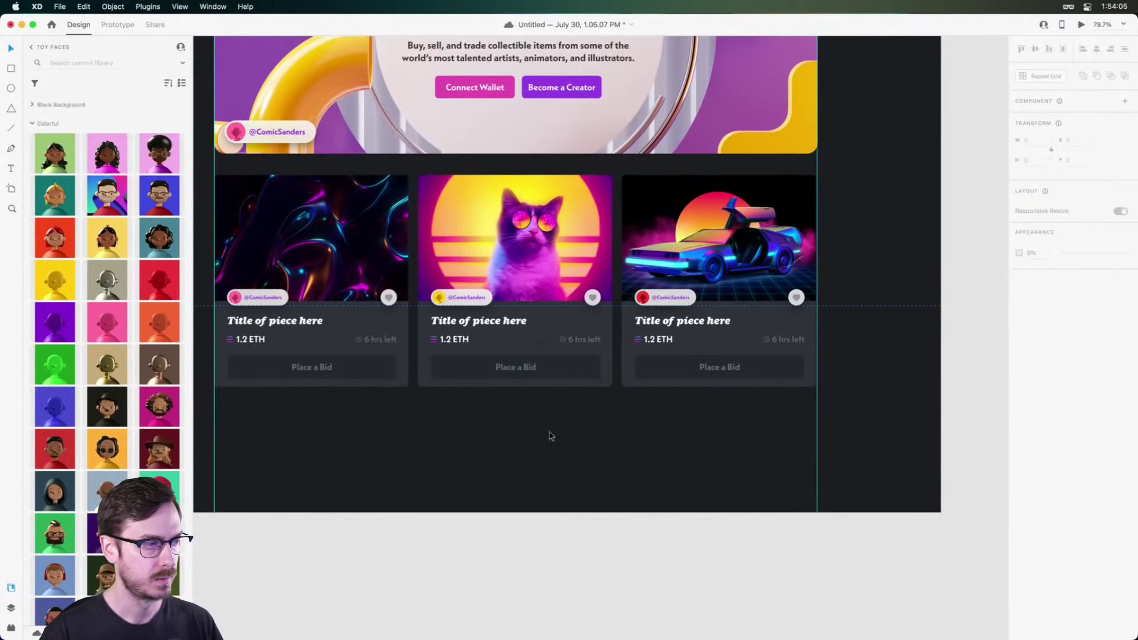
Change the middle card's price to 4 ETH.
{"action": "left_click", "coordinate": [544, 375]}
{"action": "scroll", "coordinate": [467, 337], "scroll_direction": "up", "scroll_amount": 5}
{"action": "double_click", "coordinate": [418, 342]}
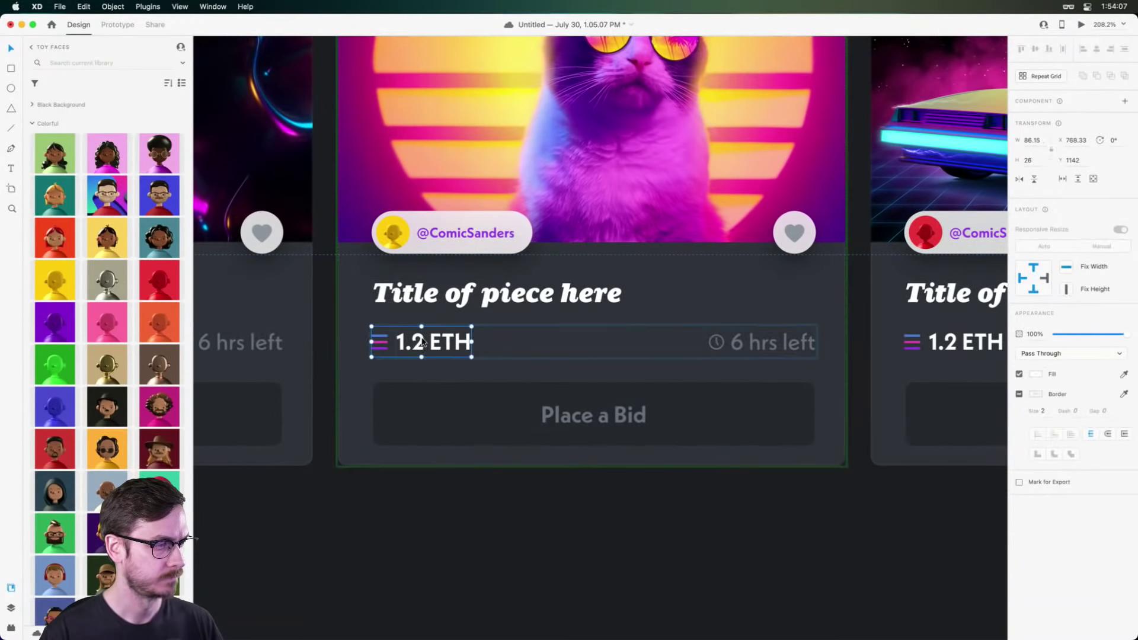
{"action": "double_click", "coordinate": [419, 342]}
{"action": "left_click", "coordinate": [424, 344]}
{"action": "key", "text": "BackSpace"}
{"action": "key", "text": "BackSpace"}
{"action": "key", "text": "BackSpace"}
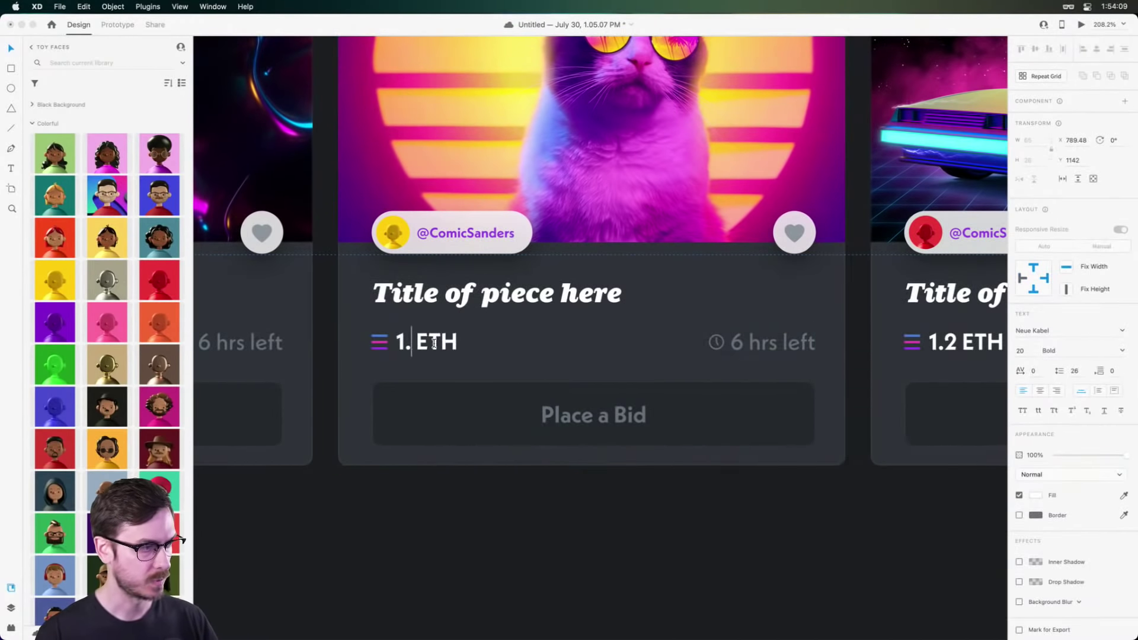
{"action": "type", "text": "4"}
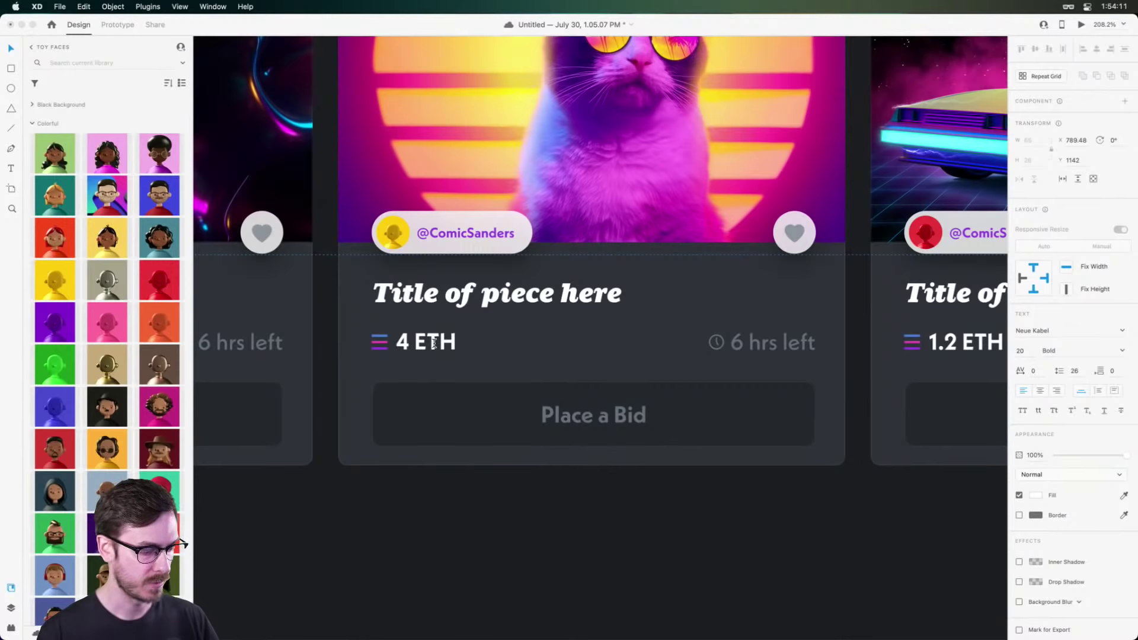
{"action": "key", "text": "Escape"}
Change the third card's price to 2.2 ETH.
{"action": "scroll", "coordinate": [681, 317], "scroll_direction": "right", "scroll_amount": 5}
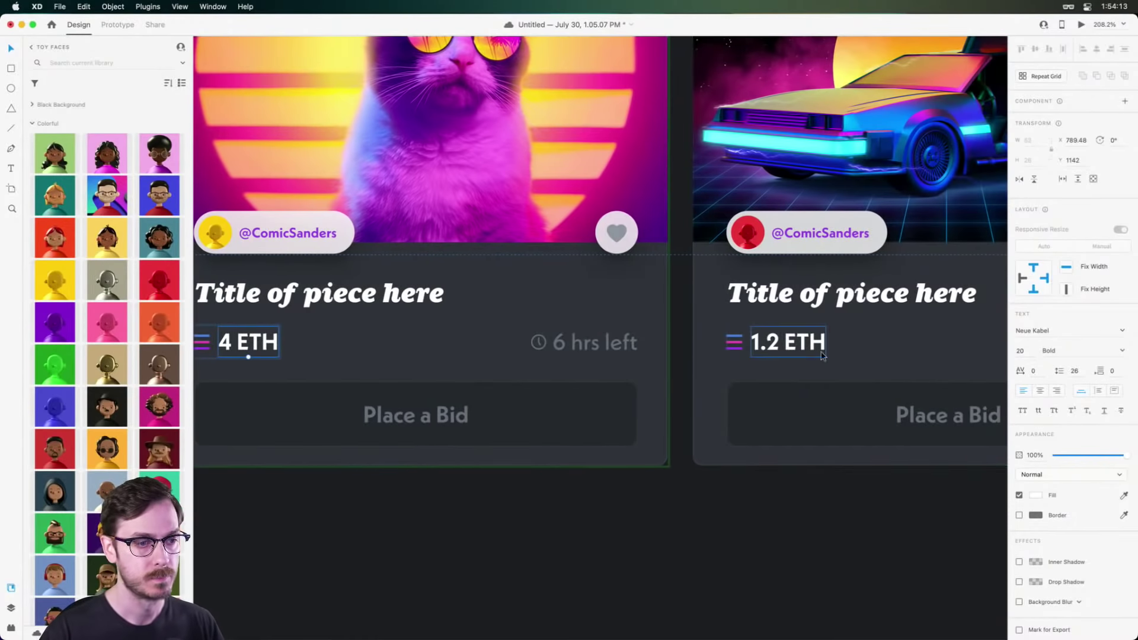
{"action": "left_click", "coordinate": [772, 344]}
{"action": "double_click", "coordinate": [772, 344]}
{"action": "left_click", "coordinate": [778, 343]}
{"action": "left_click_drag", "start_coordinate": [778, 344], "coordinate": [762, 345]}
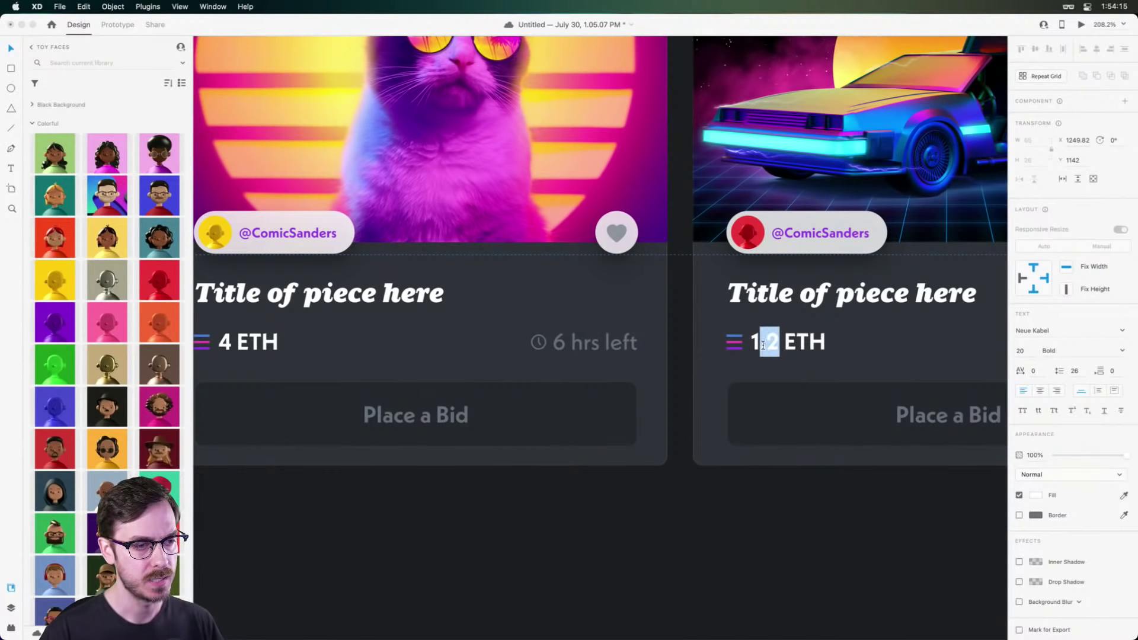
{"action": "key", "text": "BackSpace"}
{"action": "key", "text": "BackSpace"}
{"action": "type", "text": "2.2"}
{"action": "key", "text": "Escape"}
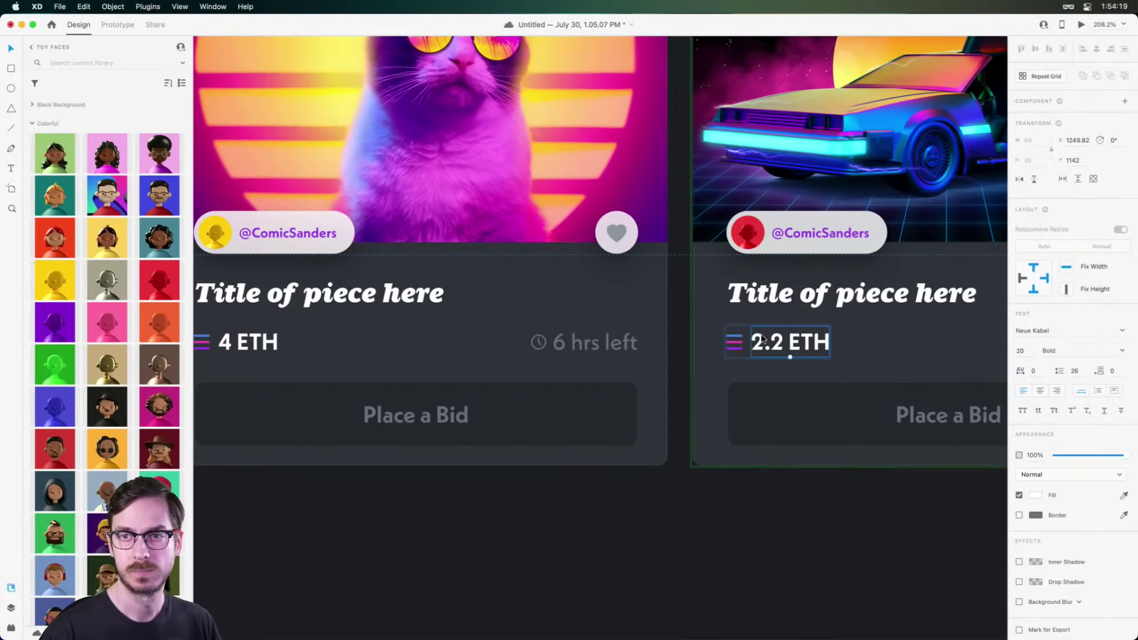
Move the card row down and add the text "New to the Marketplace" in the gap beneath the hero.
{"action": "scroll", "coordinate": [749, 506], "scroll_direction": "down", "scroll_amount": 5}
{"action": "scroll", "coordinate": [749, 422], "scroll_direction": "left", "scroll_amount": 3}
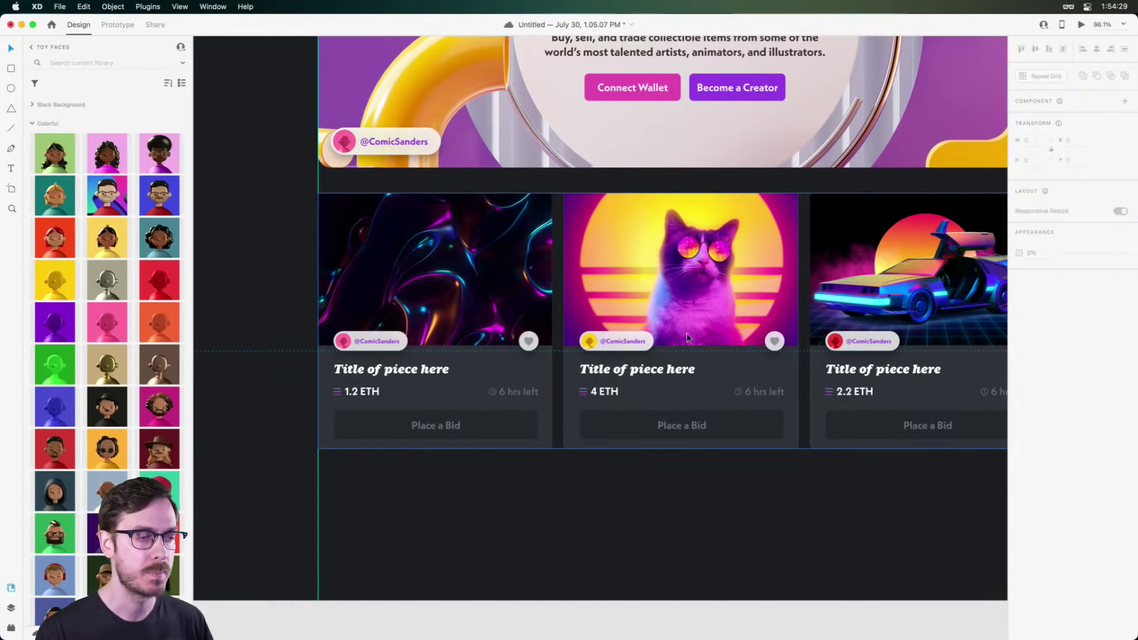
{"action": "scroll", "coordinate": [660, 349], "scroll_direction": "down", "scroll_amount": 3}
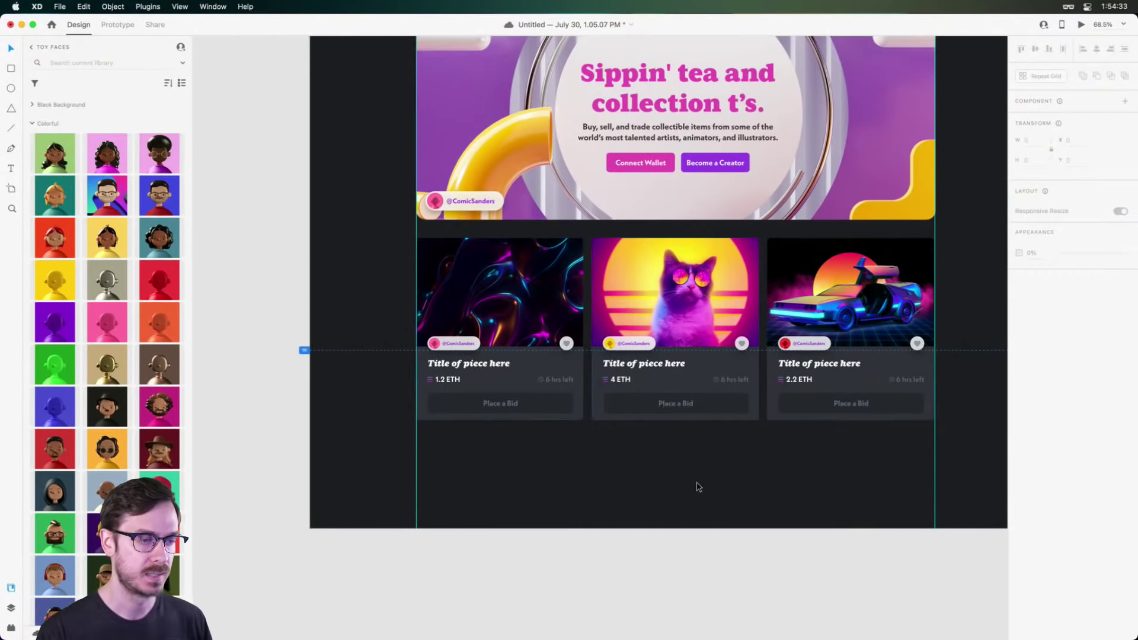
{"action": "left_click_drag", "start_coordinate": [697, 486], "coordinate": [626, 529]}
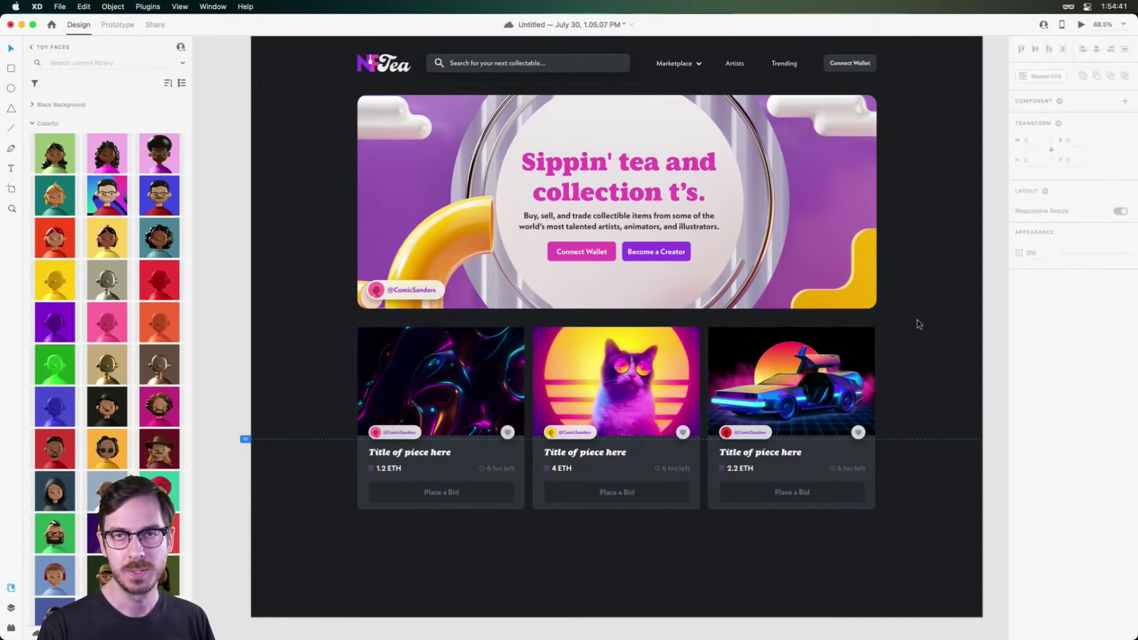
{"action": "left_click_drag", "start_coordinate": [461, 369], "coordinate": [461, 402]}
{"action": "key", "text": "t"}
{"action": "left_click", "coordinate": [360, 352]}
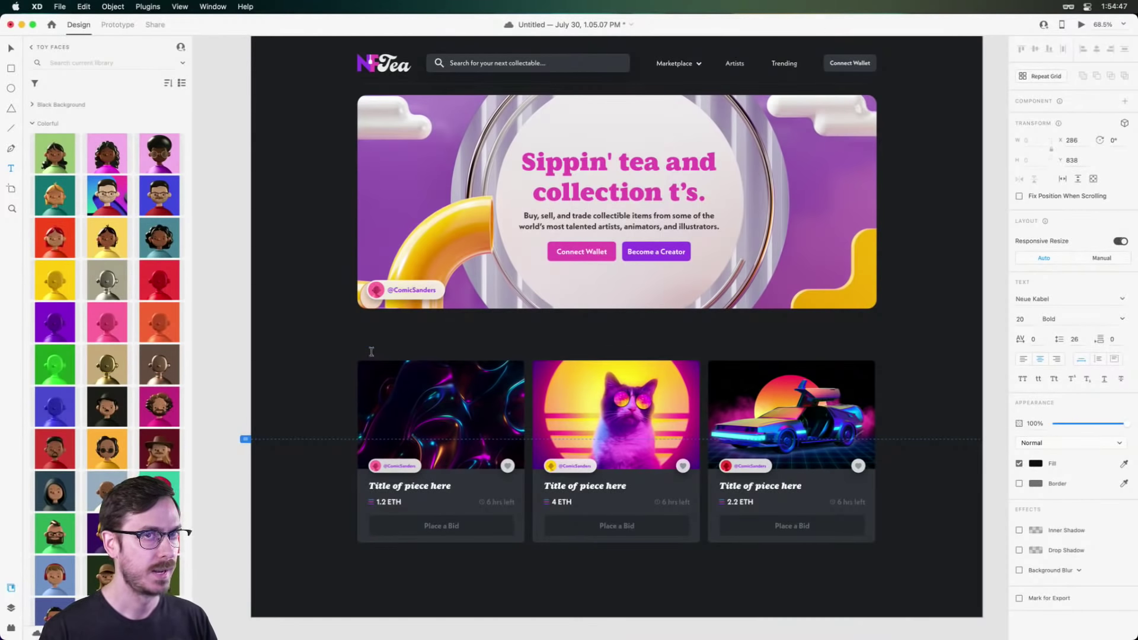
{"action": "key", "text": "Escape"}
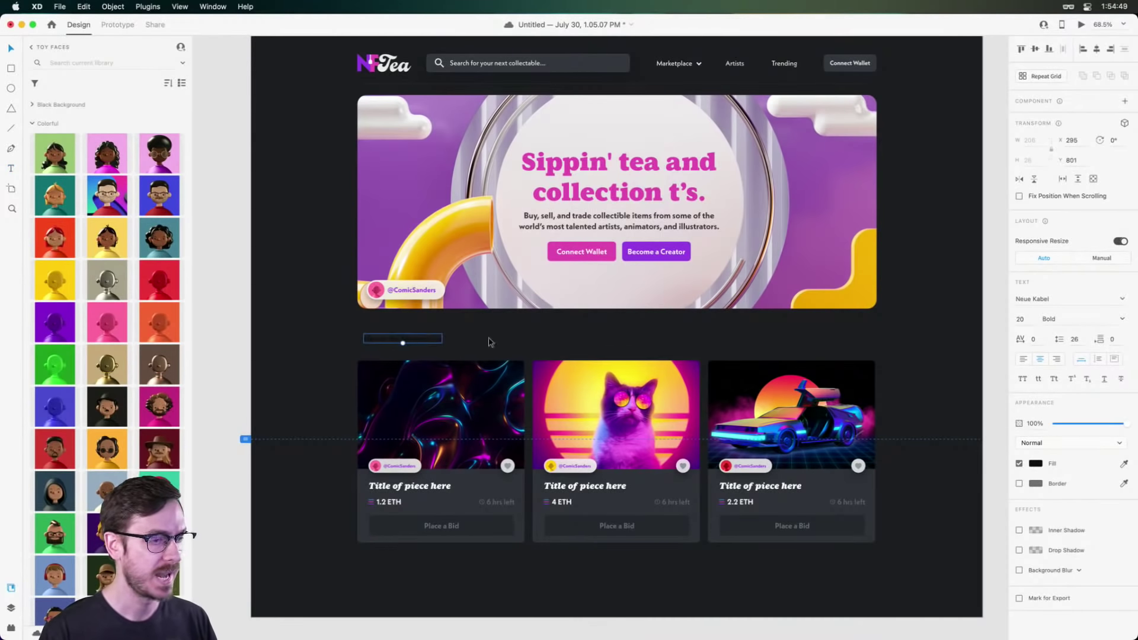
Fill the section heading with #FFFFFF, enlarge it to size 34 and left-align it with the hero's left edge.
{"action": "left_click", "coordinate": [1035, 464]}
{"action": "left_click_drag", "start_coordinate": [915, 415], "coordinate": [887, 397]}
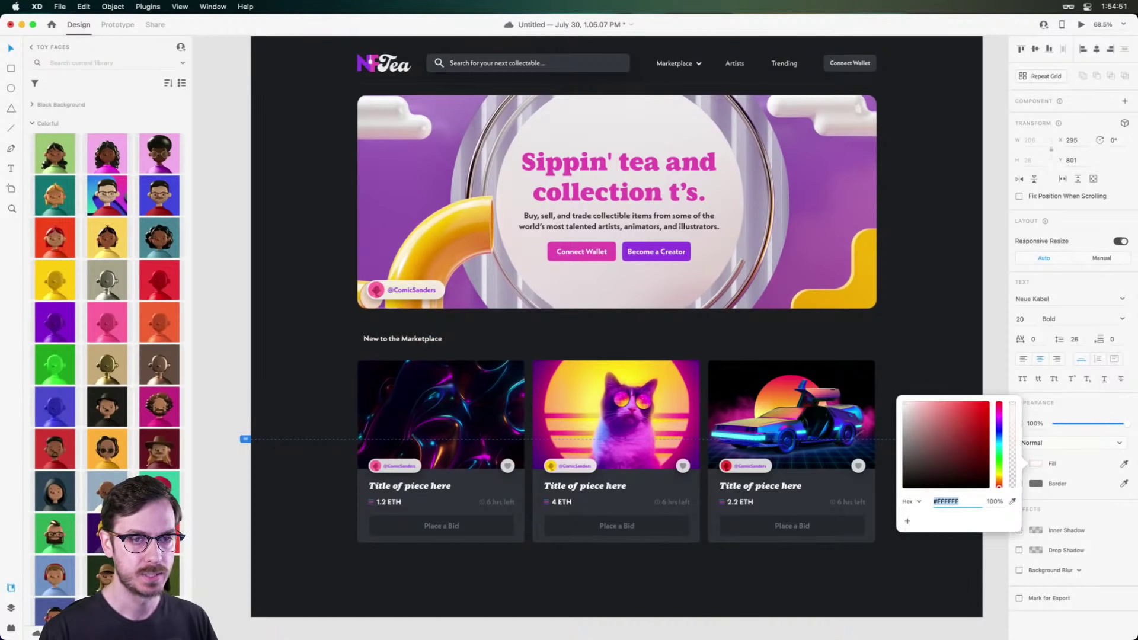
{"action": "key", "text": "Escape"}
{"action": "left_click_drag", "start_coordinate": [403, 343], "coordinate": [424, 350]}
{"action": "left_click", "coordinate": [1023, 366]}
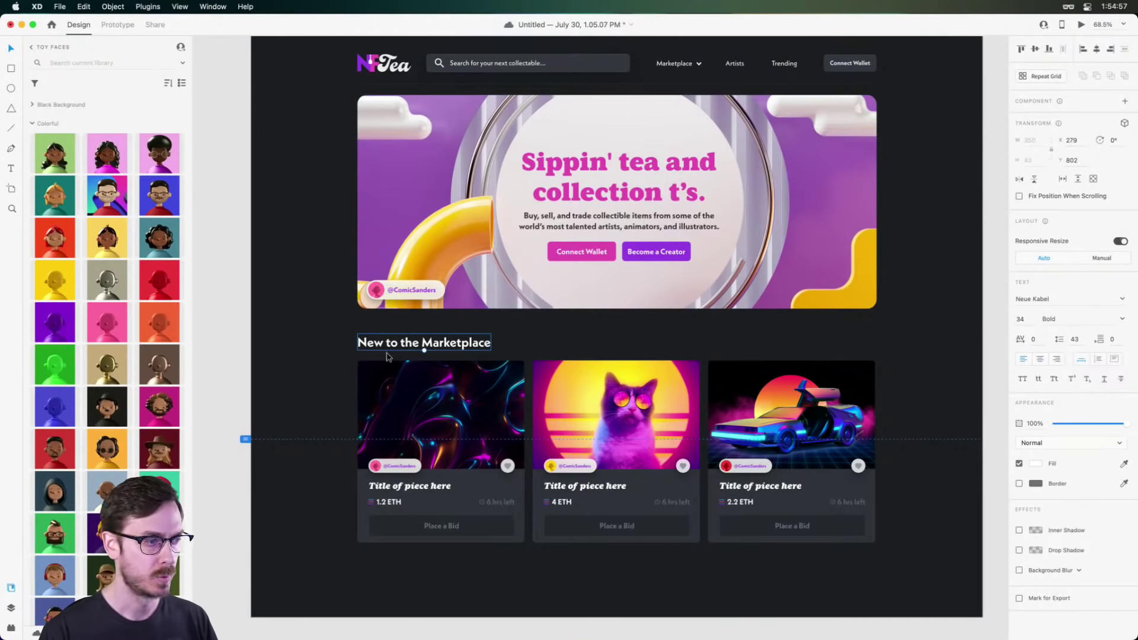
Set the heading's weight to ExtraBold and shift the card row slightly lower beneath it.
{"action": "left_click", "coordinate": [1123, 319]}
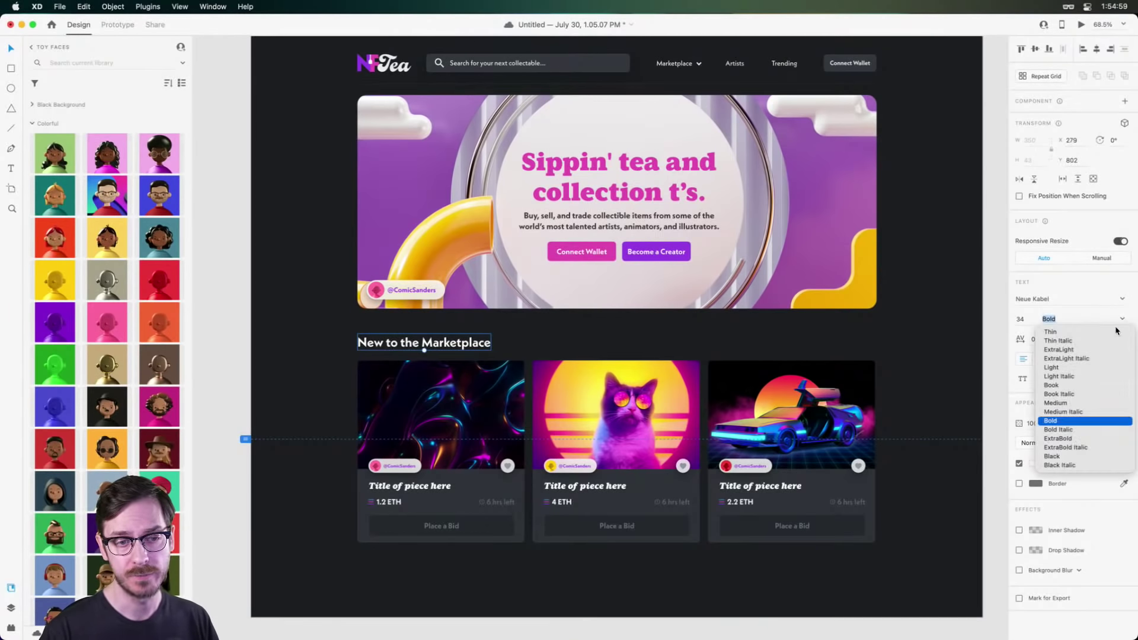
{"action": "left_click", "coordinate": [1057, 437]}
{"action": "left_click_drag", "start_coordinate": [396, 344], "coordinate": [396, 342]}
{"action": "left_click", "coordinate": [436, 391], "text": "shift"}
{"action": "left_click_drag", "start_coordinate": [436, 391], "coordinate": [435, 394]}
{"action": "left_click", "coordinate": [912, 324]}
Preview the landing page, check the New to the Marketplace section and its cards, and close the preview.
{"action": "key", "text": "super+Return"}
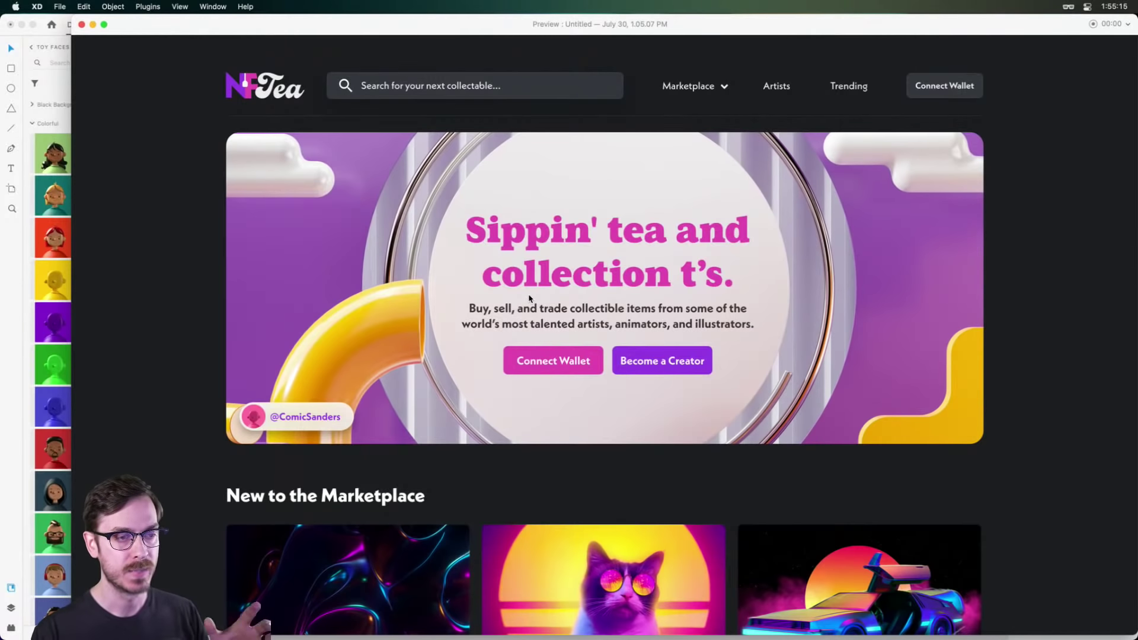
{"action": "scroll", "coordinate": [584, 354], "scroll_direction": "down", "scroll_amount": 5}
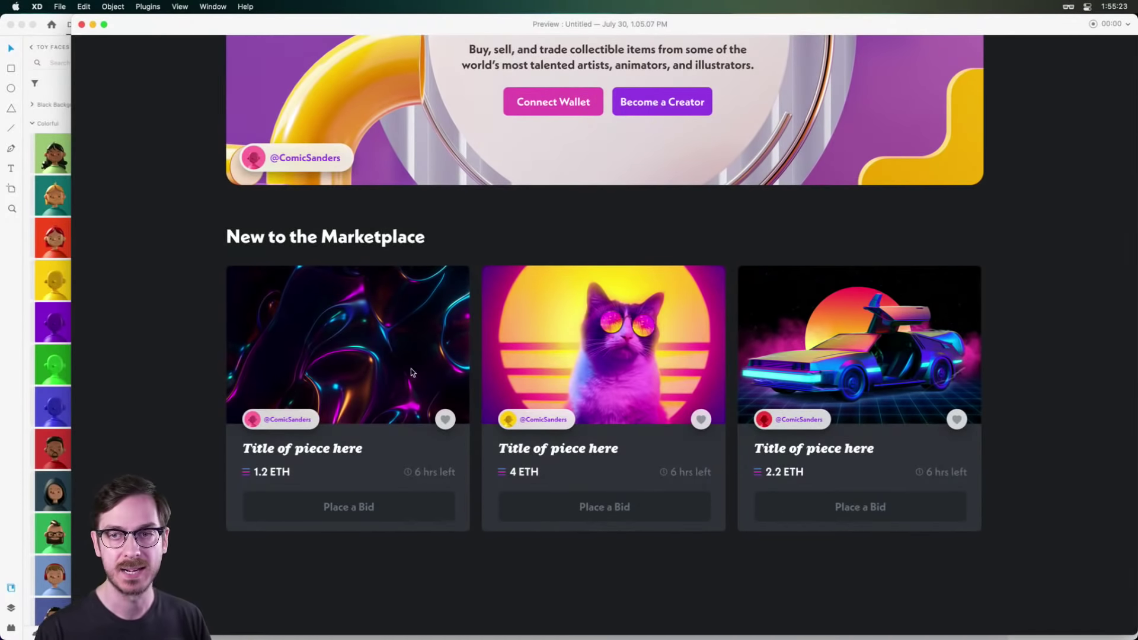
{"action": "left_click", "coordinate": [646, 375]}
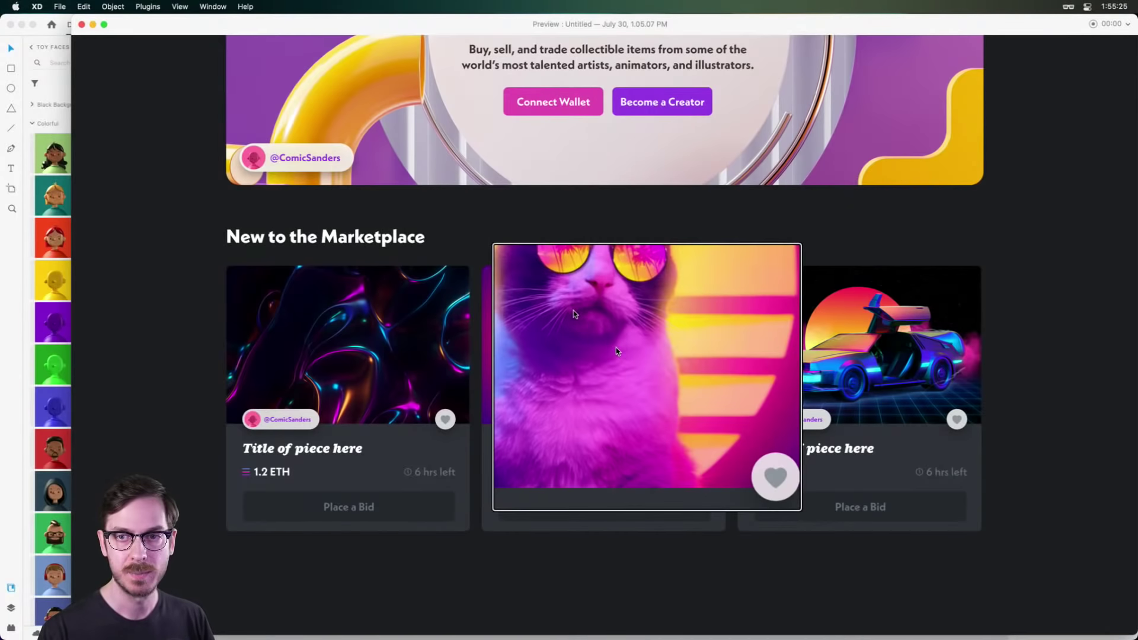
{"action": "left_click", "coordinate": [616, 350]}
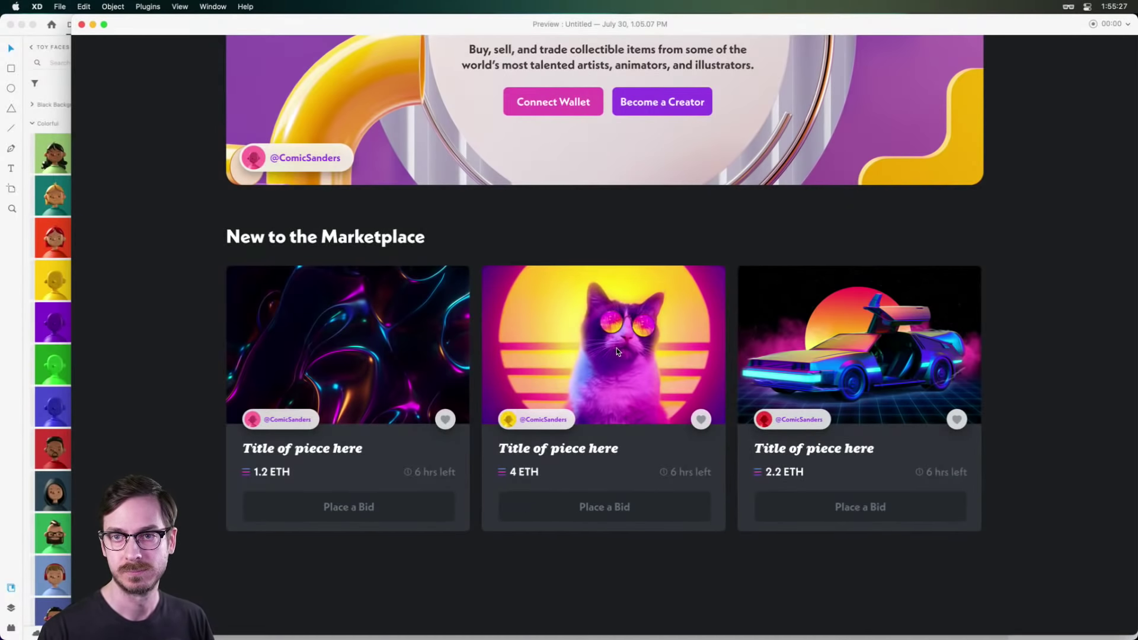
{"action": "key", "text": "super+w"}
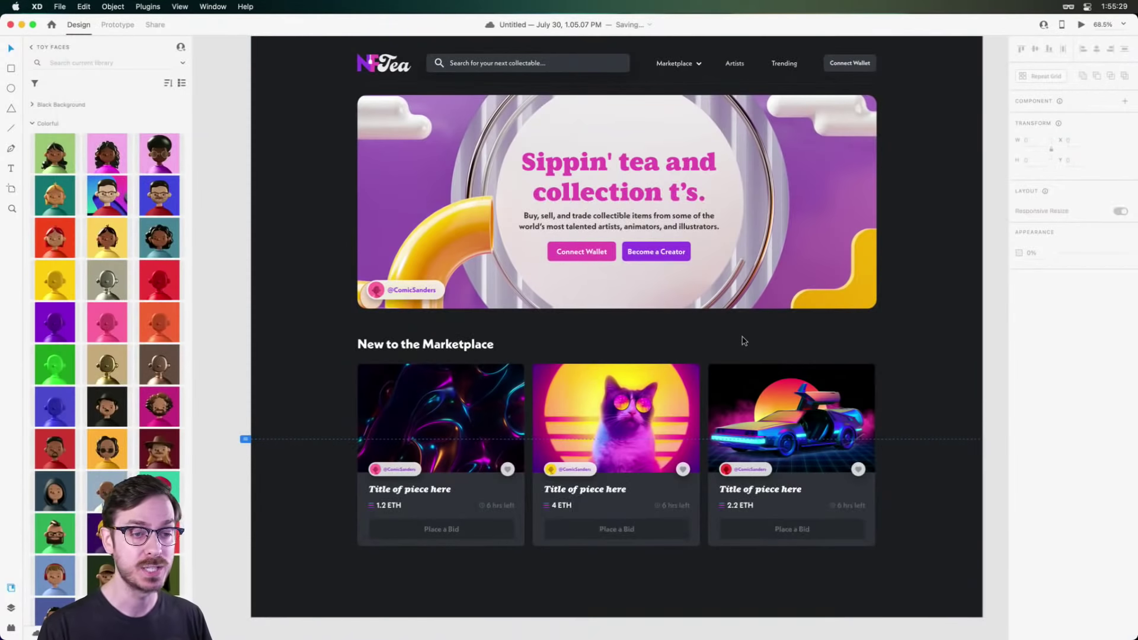